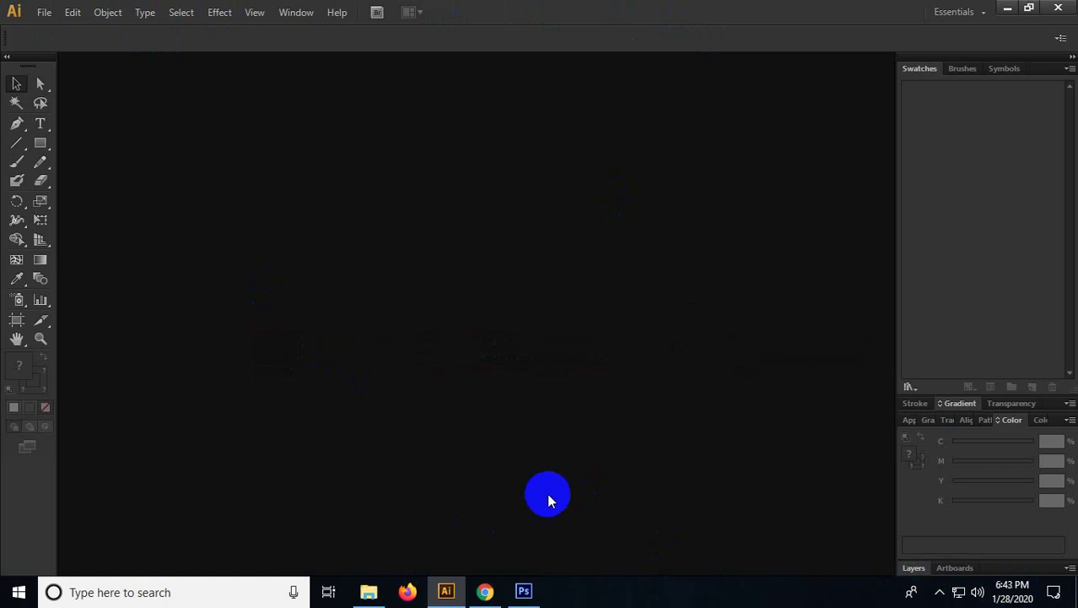
Step: Start a new document and name it Flyer Design
click(44, 11)
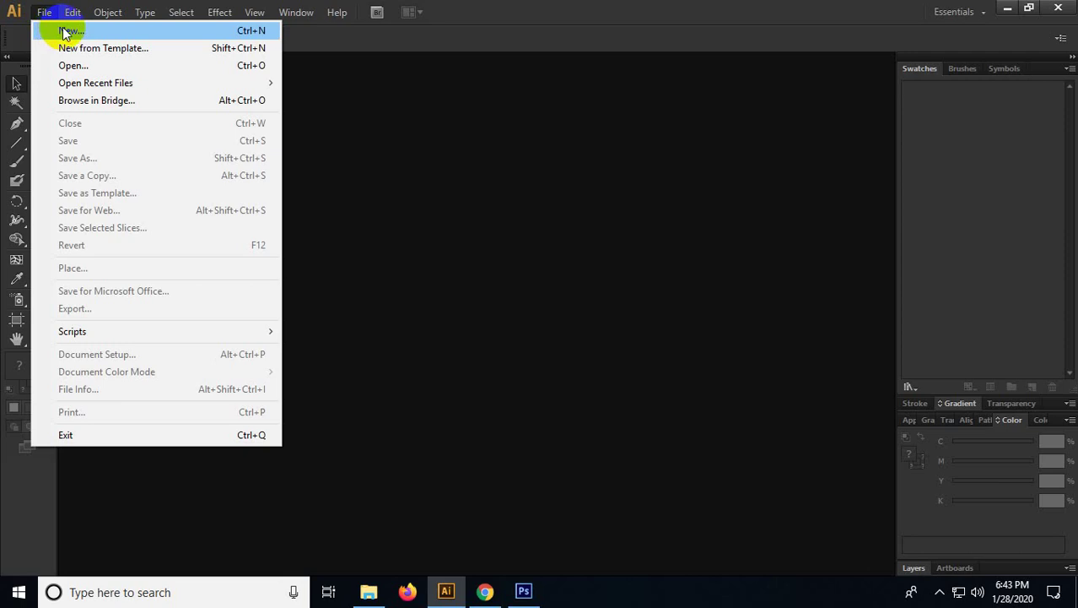
click(66, 32)
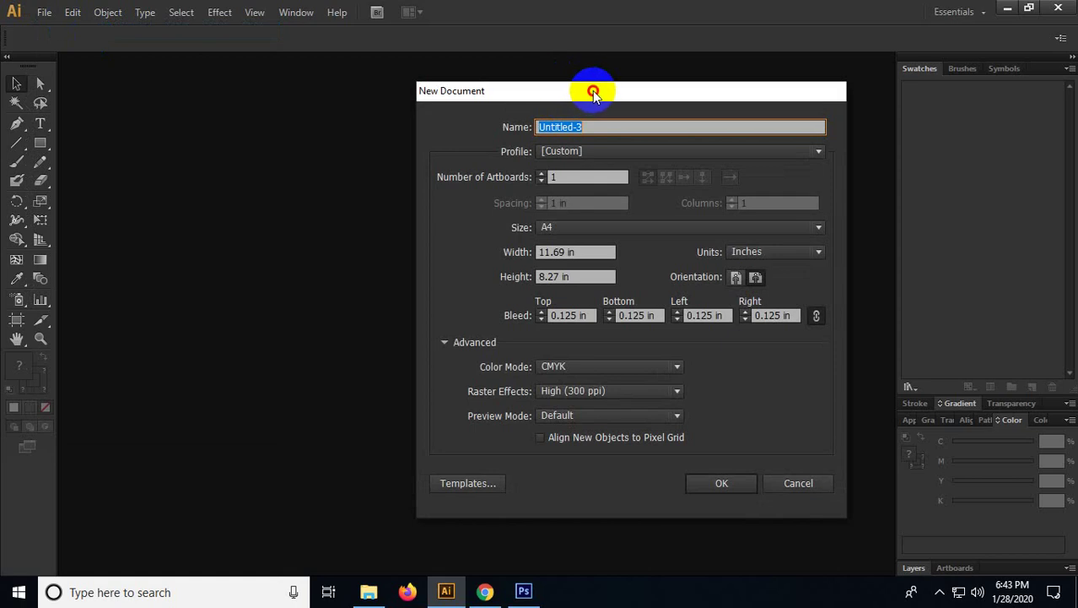
drag(593, 91, 437, 91)
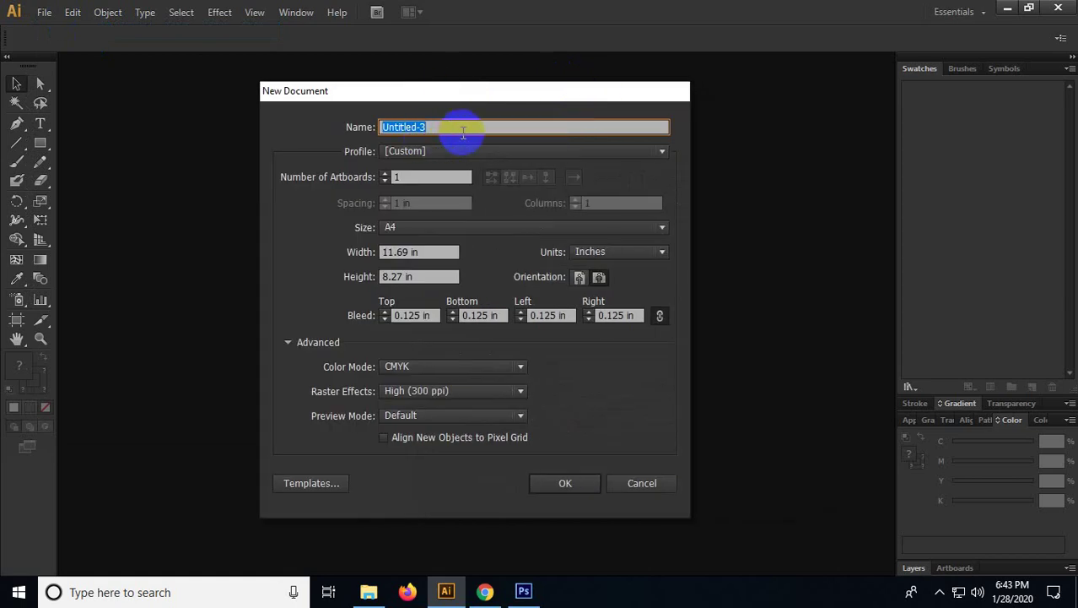
text(fLYER)
key(BackSpace)
key(BackSpace)
key(BackSpace)
key(BackSpace)
key(BackSpace)
text(Flyer Design)
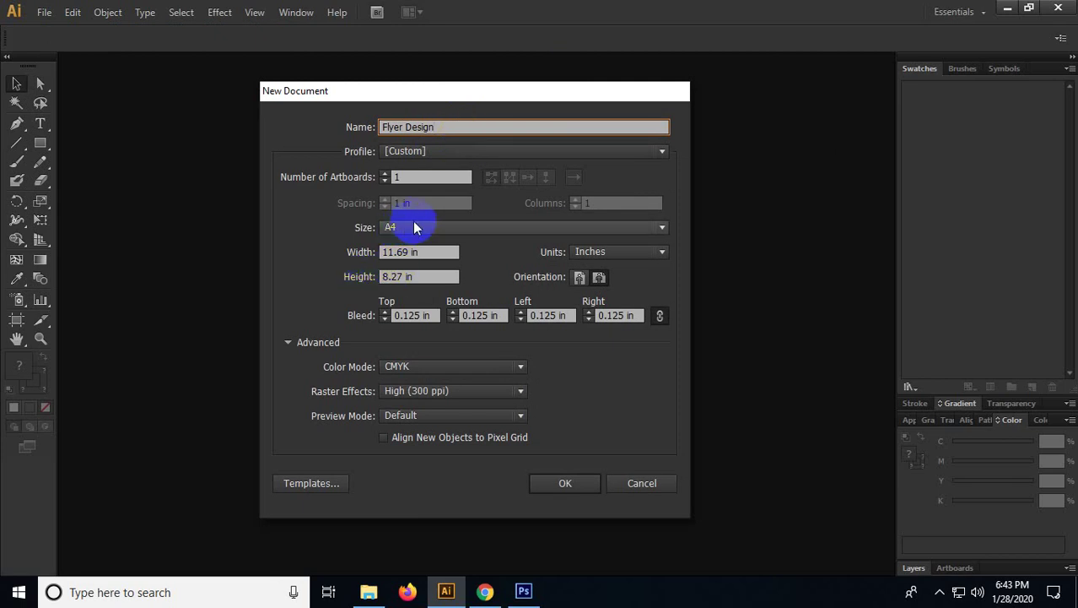
Step: Choose the Print document profile and set the units to Inches
click(452, 150)
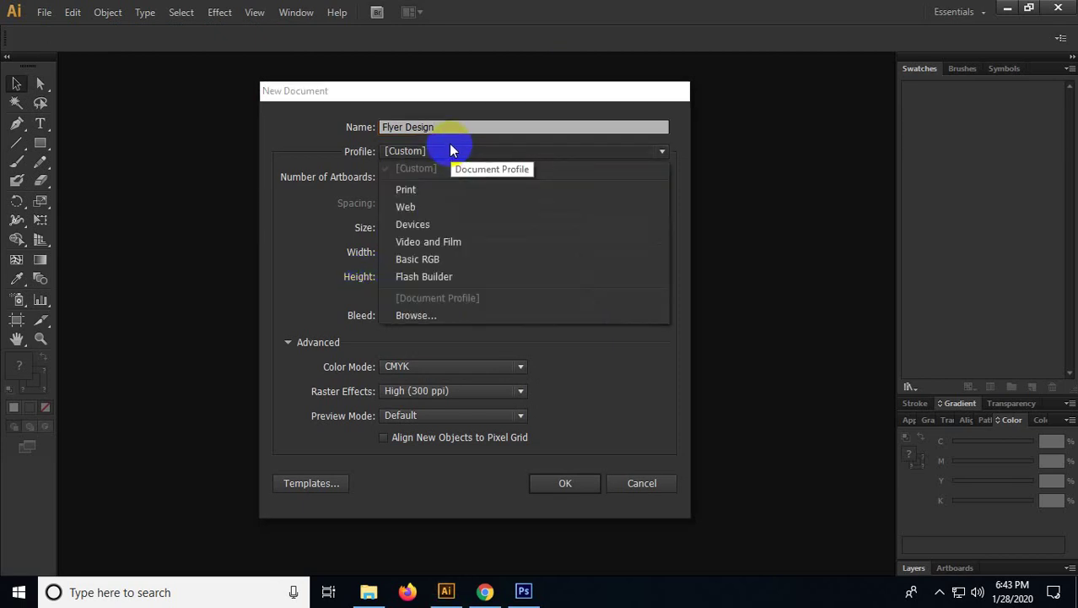
click(414, 189)
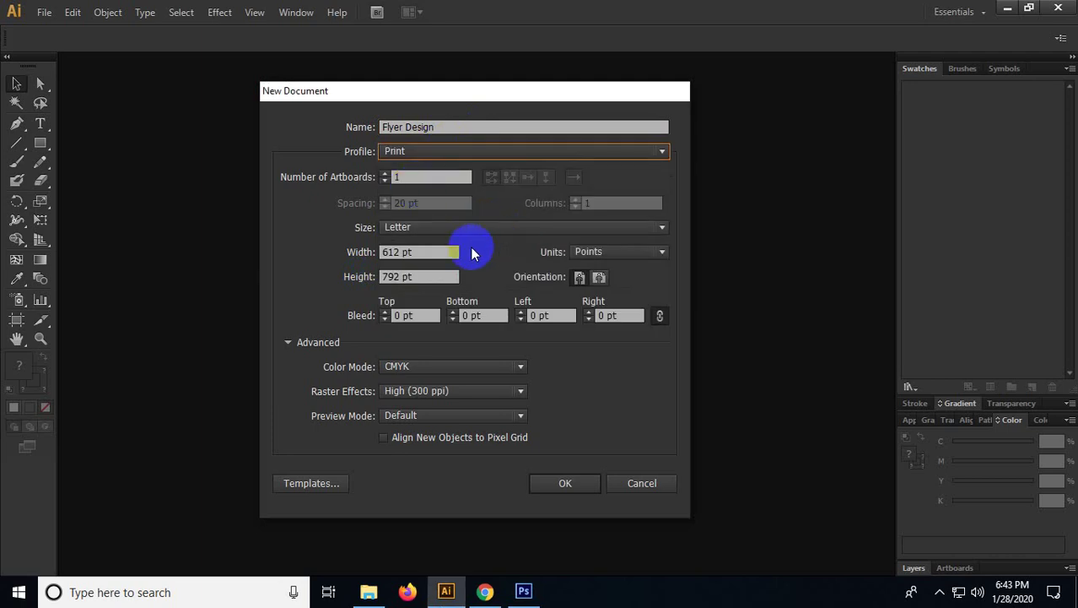
click(631, 251)
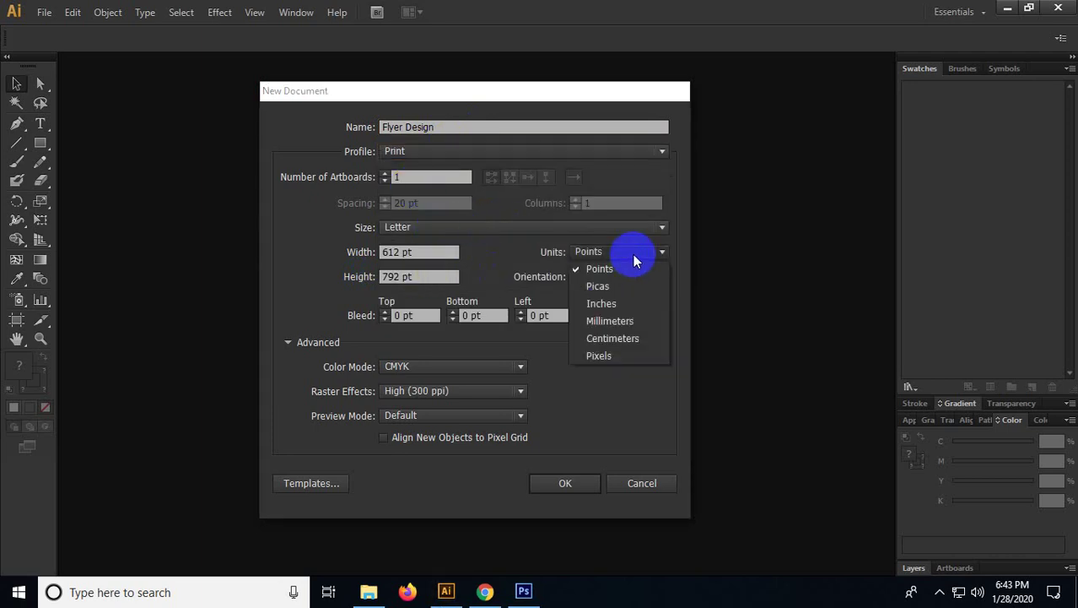
click(616, 305)
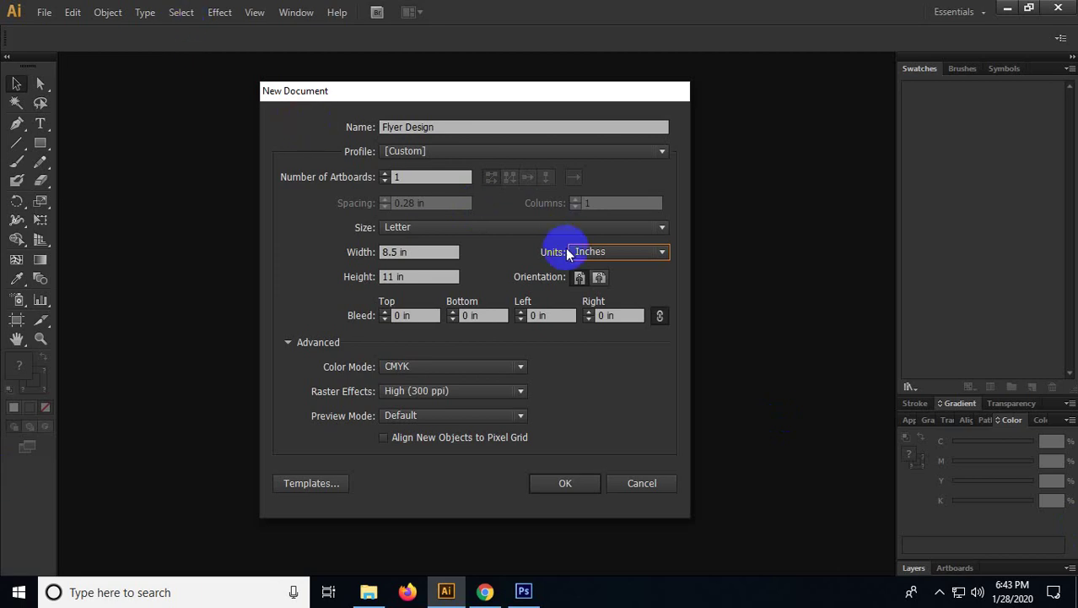
drag(500, 93, 530, 110)
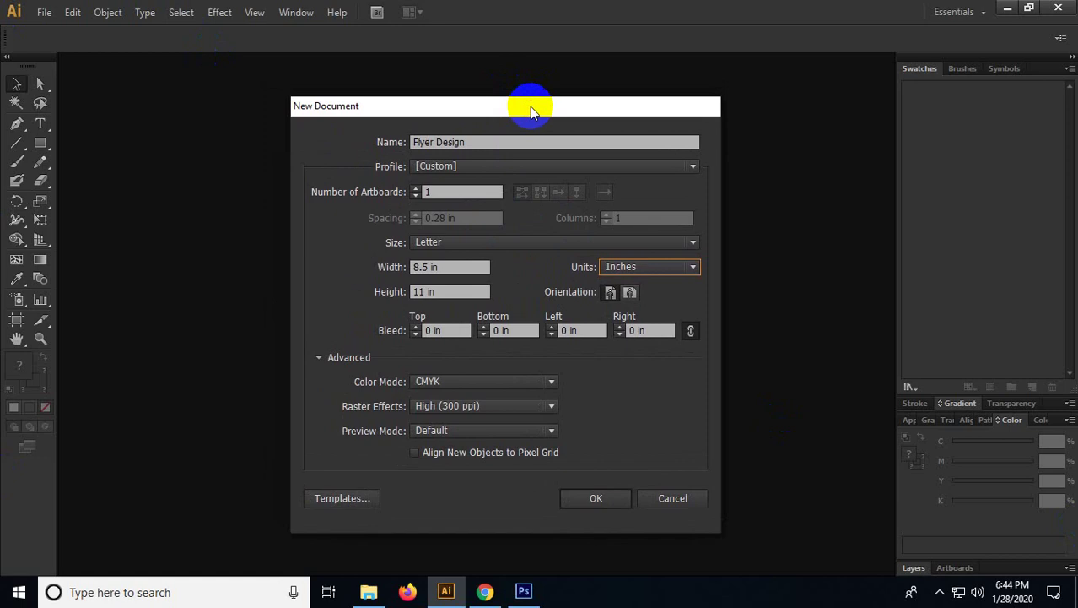
click(940, 592)
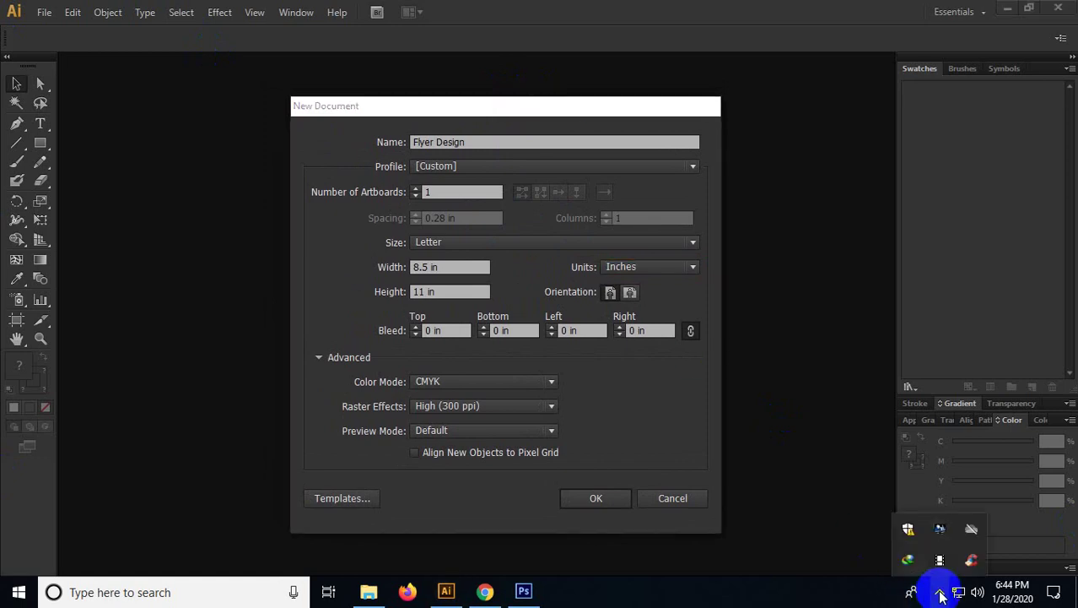
click(780, 595)
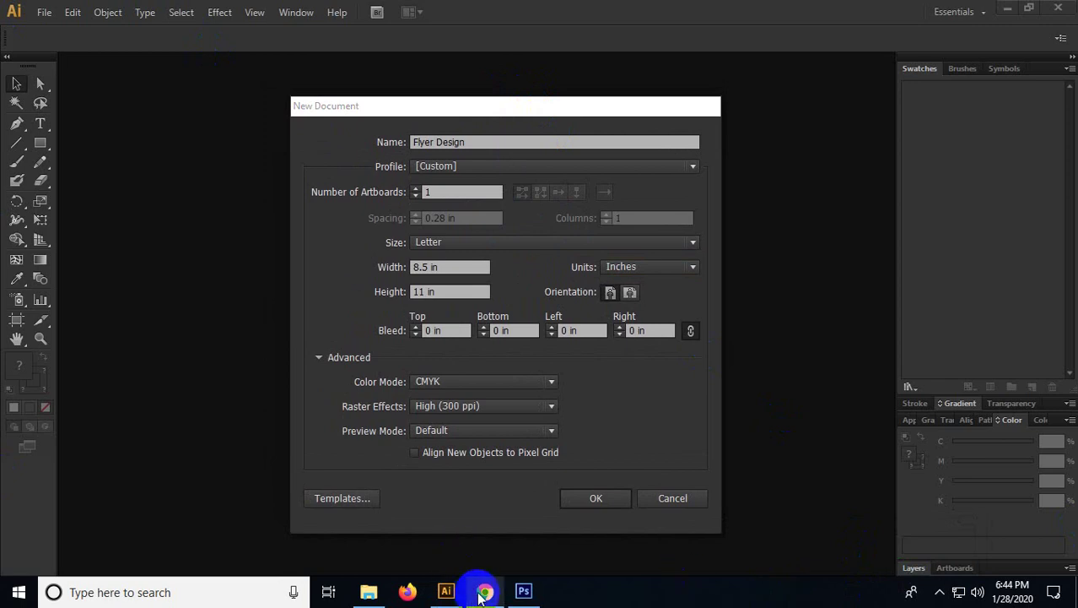
drag(447, 116, 471, 109)
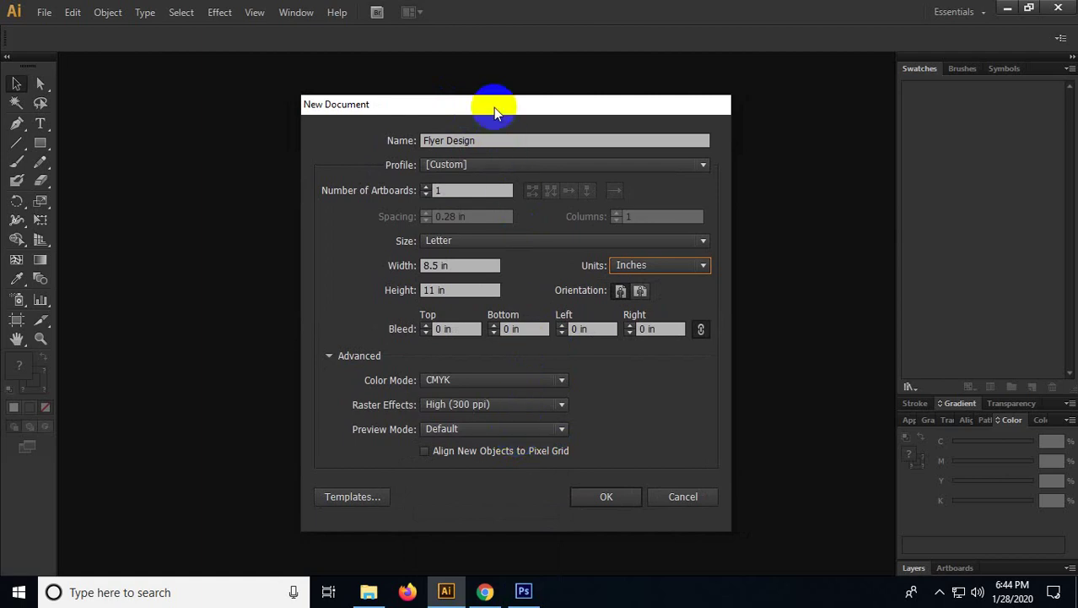
mouse_move(494, 107)
mouse_down()
mouse_move(506, 111)
mouse_move(475, 104)
mouse_up()
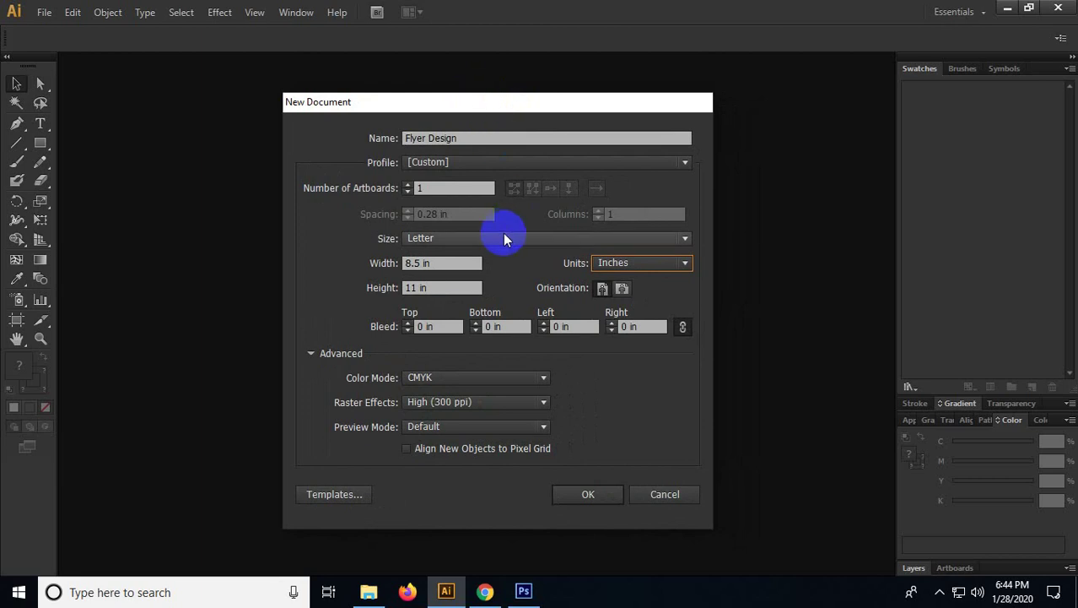
Step: Choose the Print profile with A4 page size and change the units to Inches
click(456, 163)
click(444, 202)
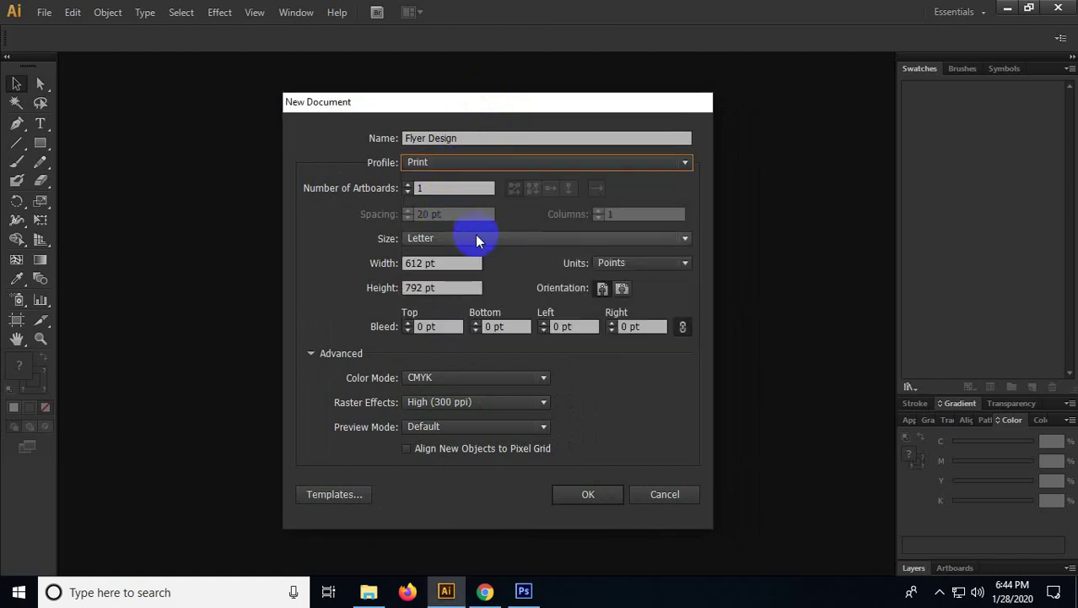
click(463, 239)
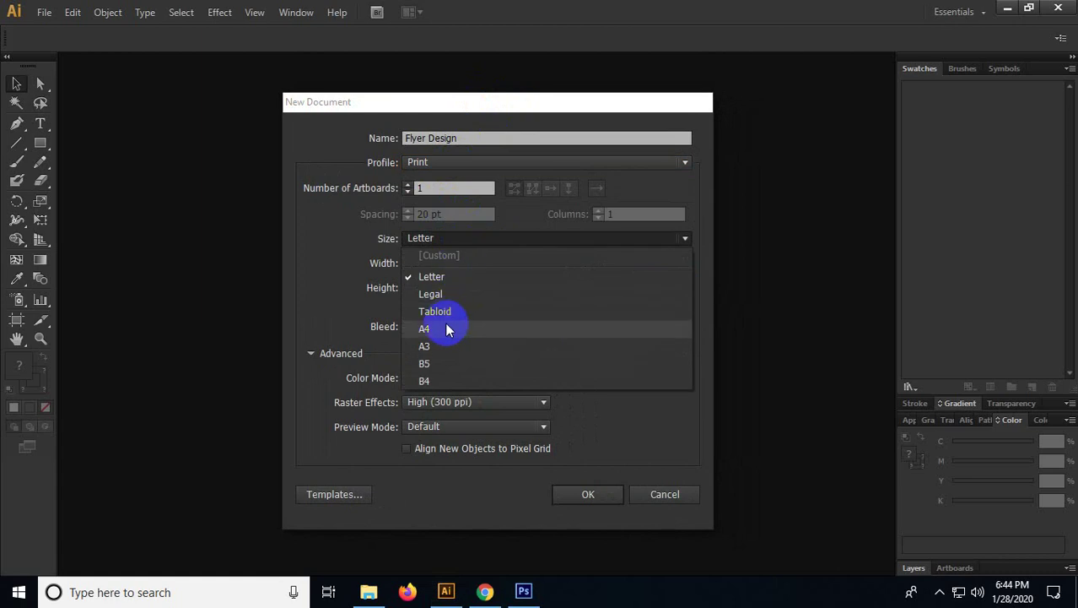
click(446, 329)
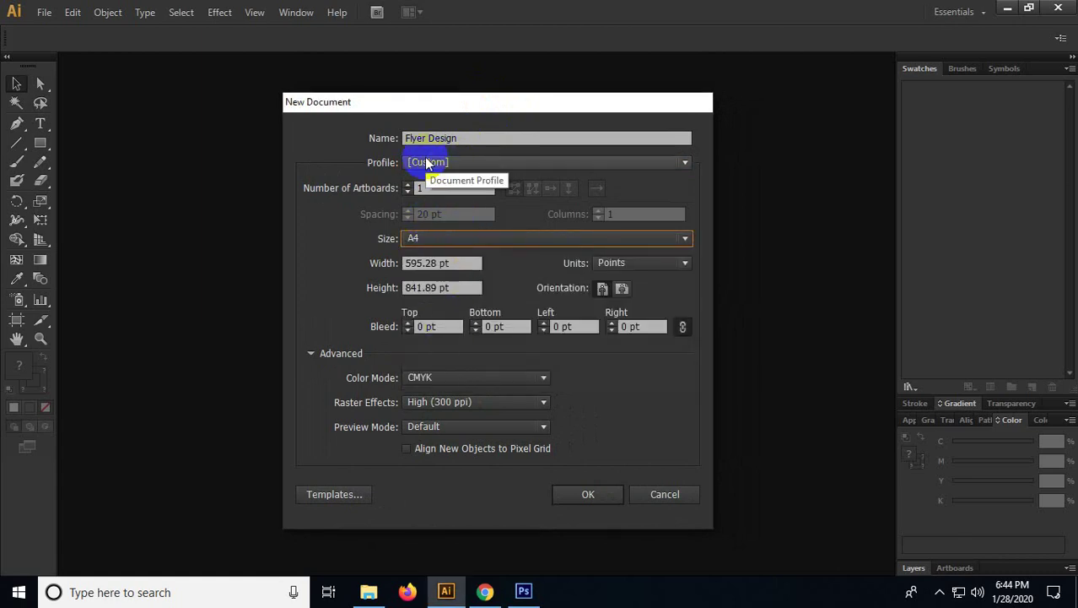
click(443, 262)
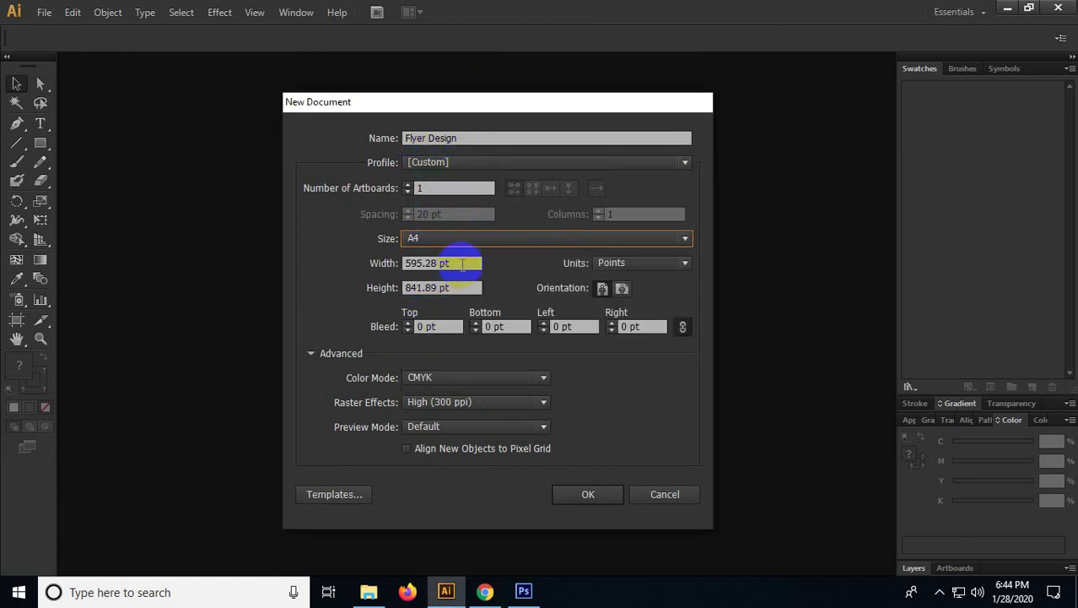
click(662, 263)
click(636, 315)
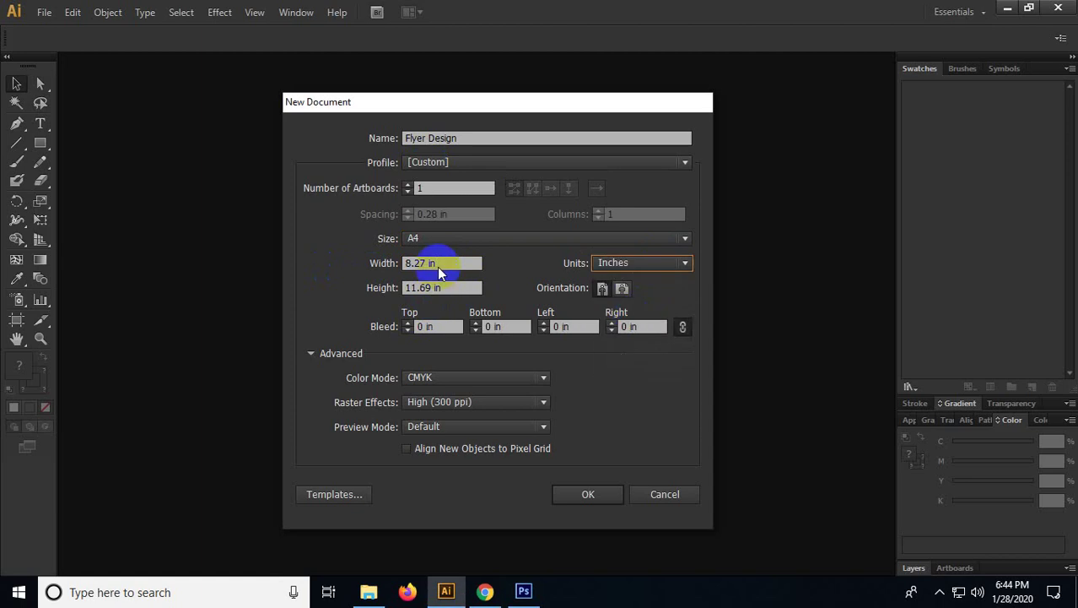
Step: Set the new document's width to 11 inches
click(434, 262)
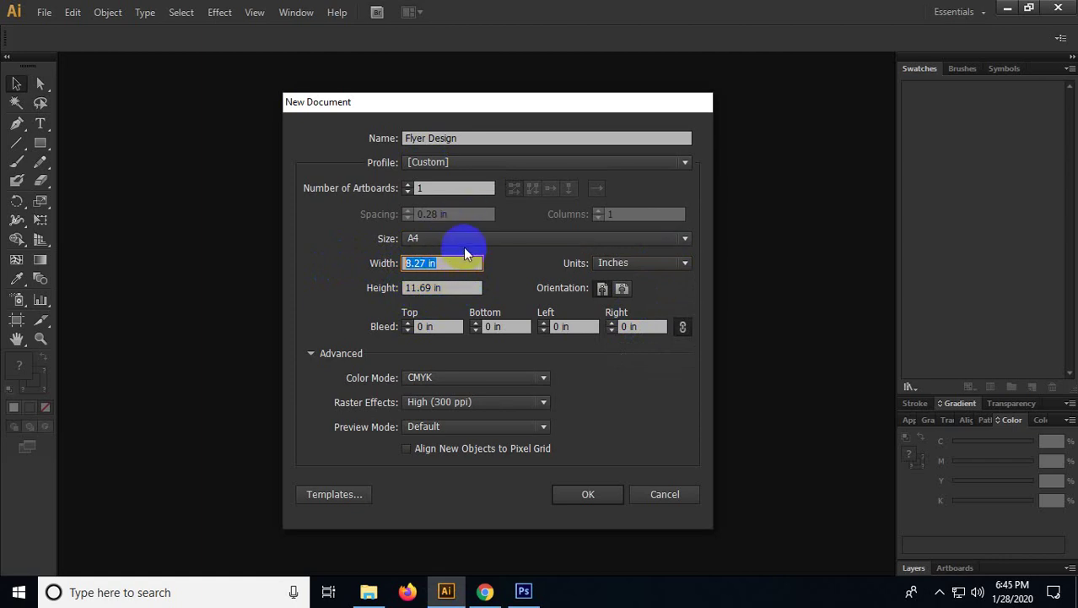
text(11)
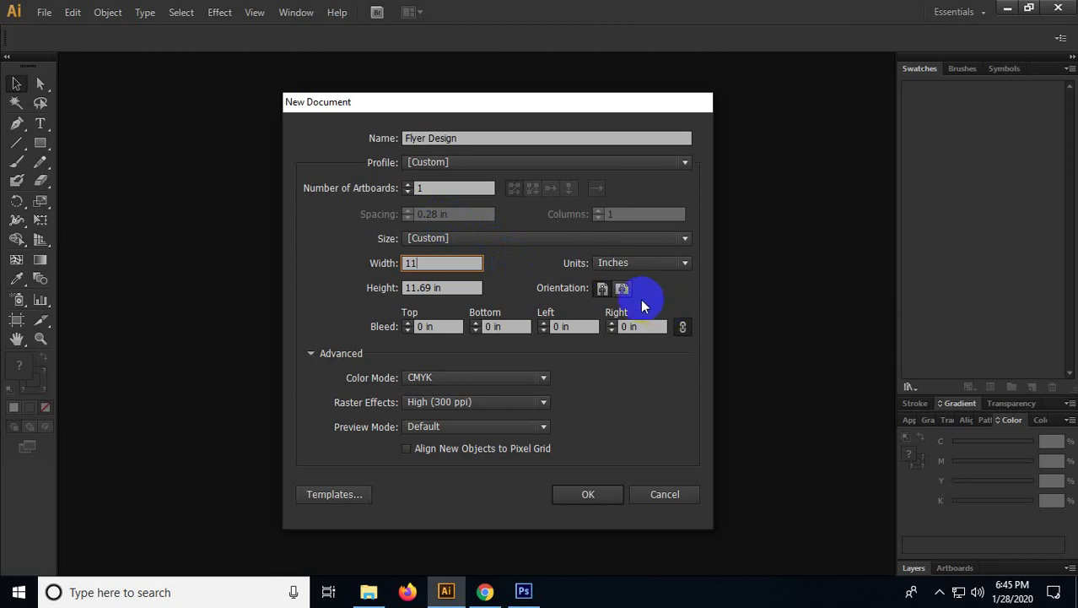
click(475, 262)
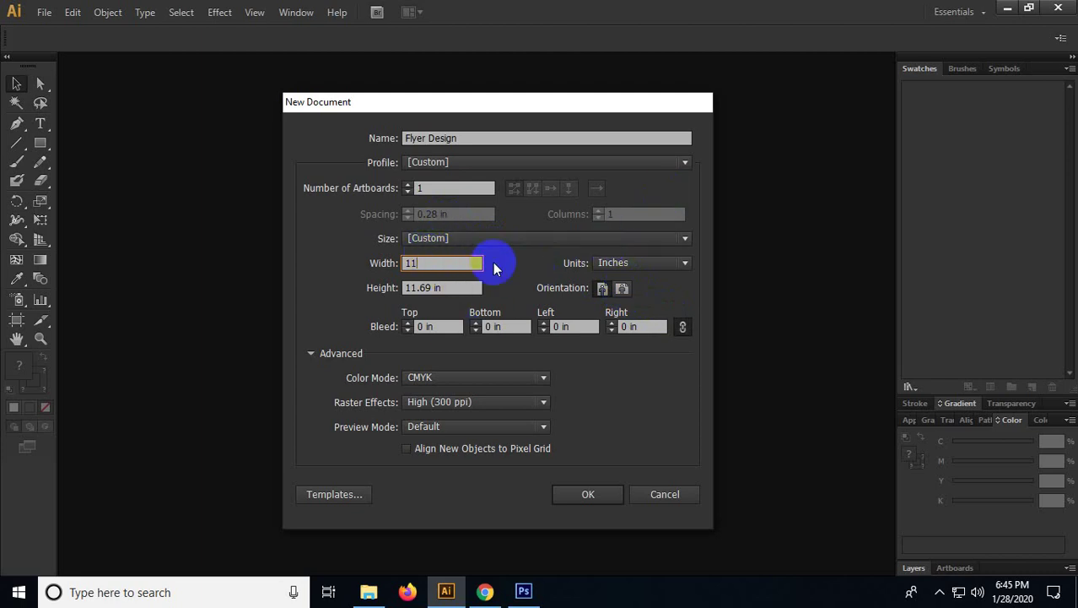
Step: Reset the document to the Print profile, try landscape orientation and return it to portrait
click(496, 163)
click(474, 203)
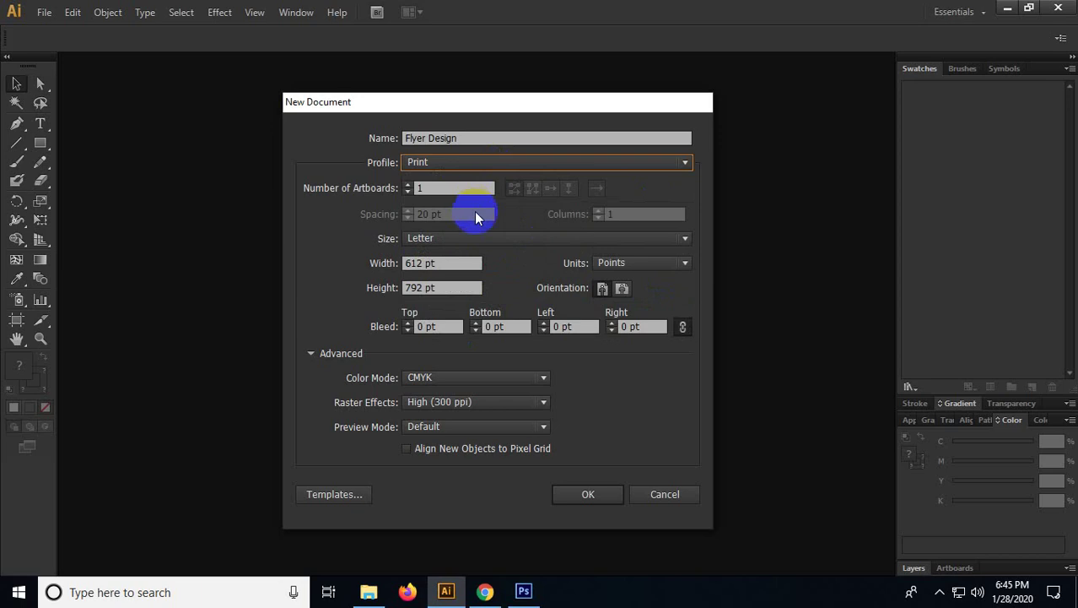
click(624, 290)
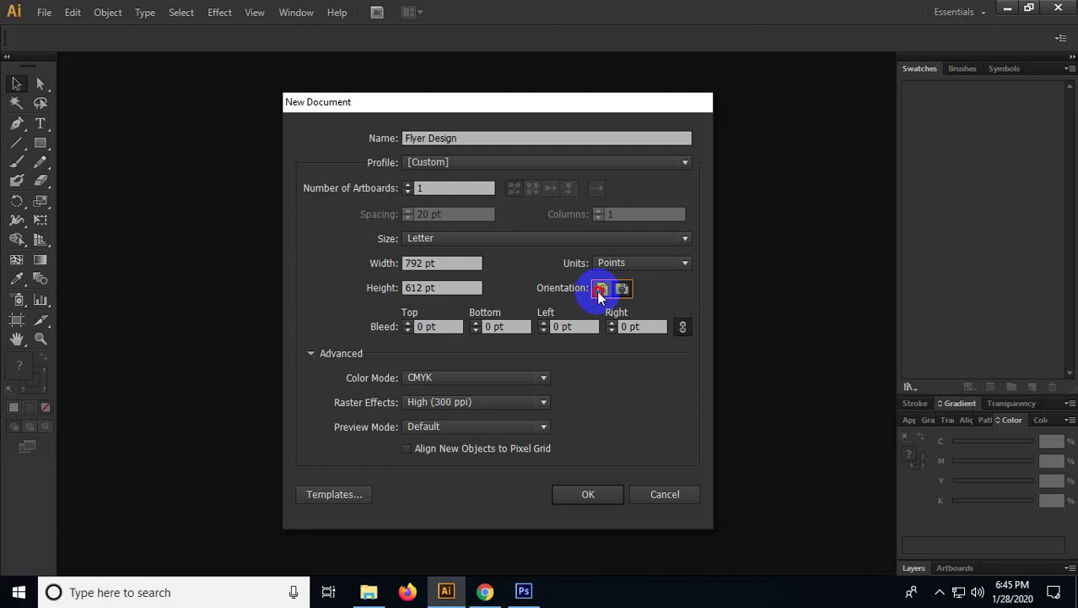
click(600, 291)
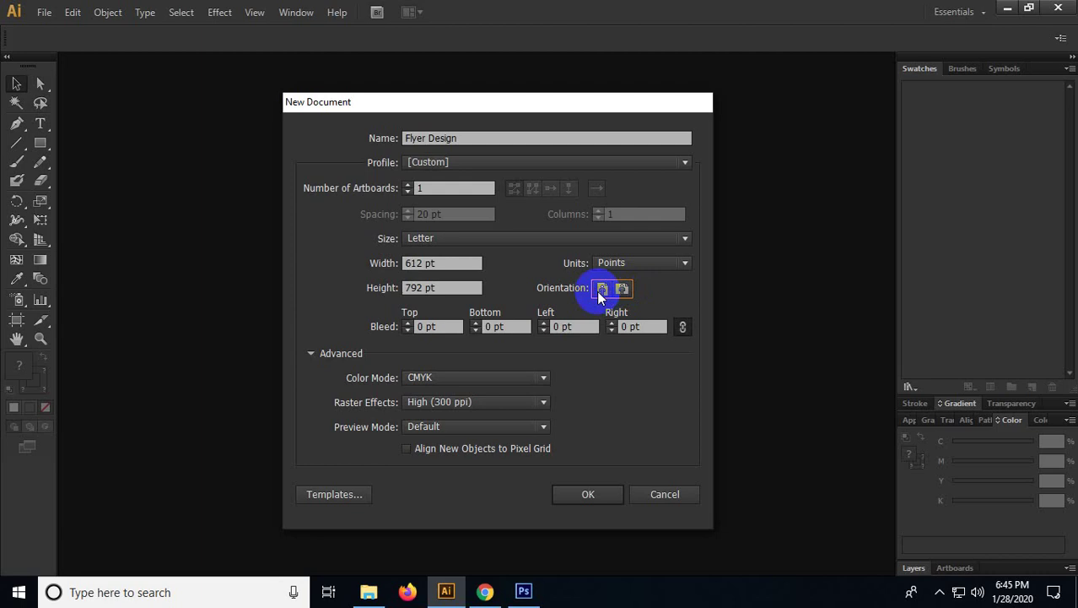
Step: Reapply the Print profile to the new document and set its units to Inches
click(451, 162)
click(452, 203)
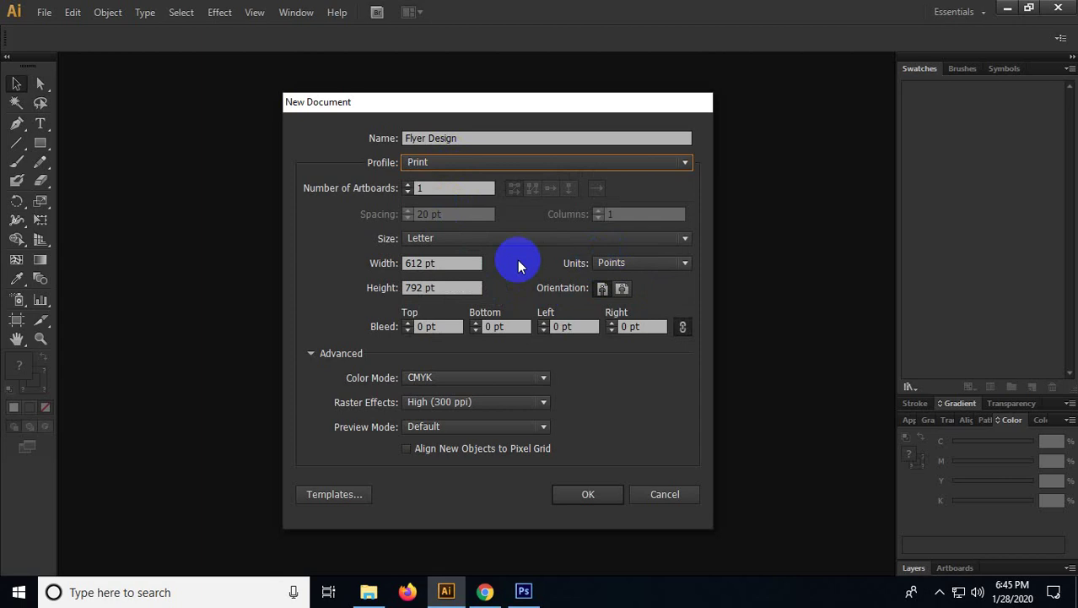
click(606, 262)
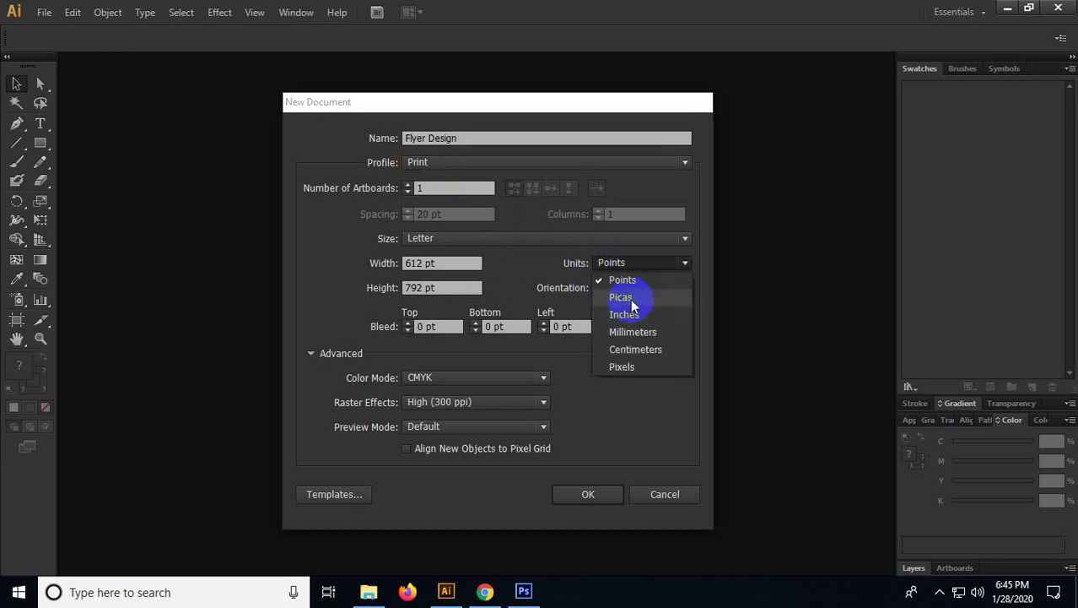
click(624, 314)
Step: Switch the Letter page to landscape orientation and back to portrait
click(622, 289)
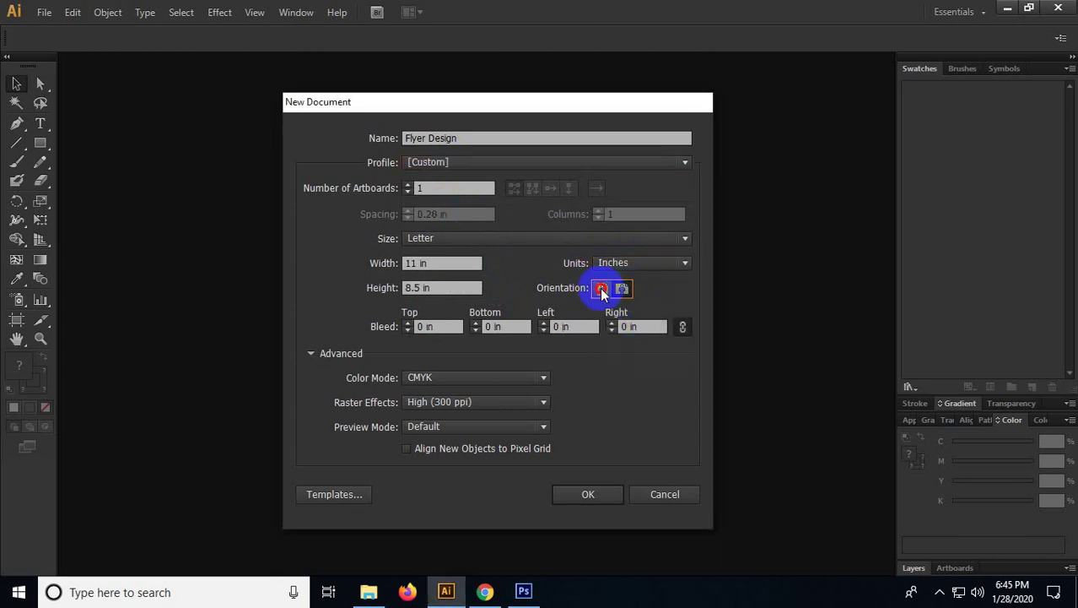
click(602, 289)
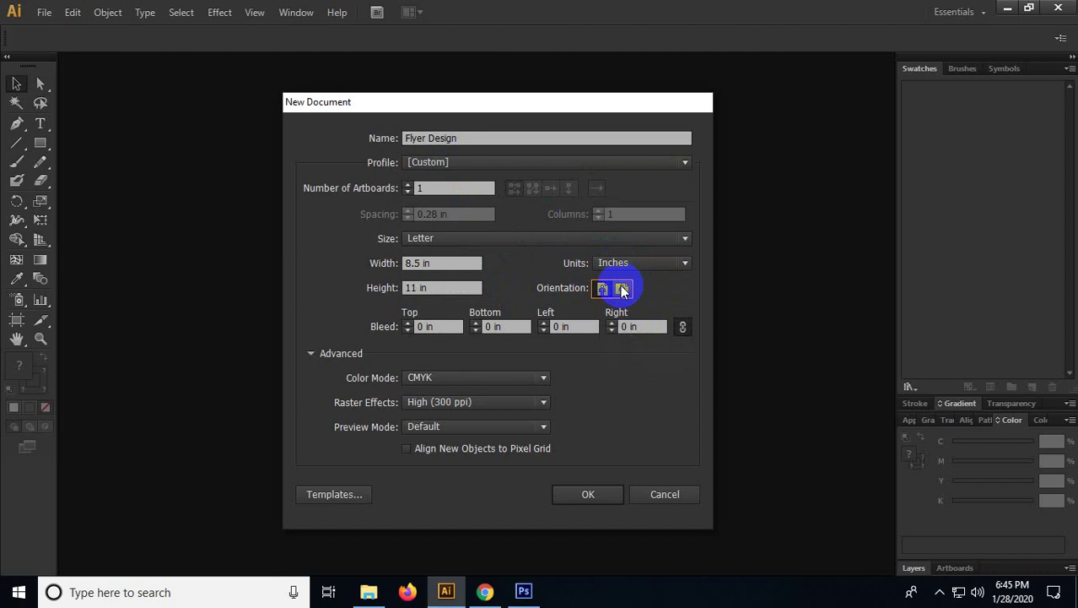
click(443, 265)
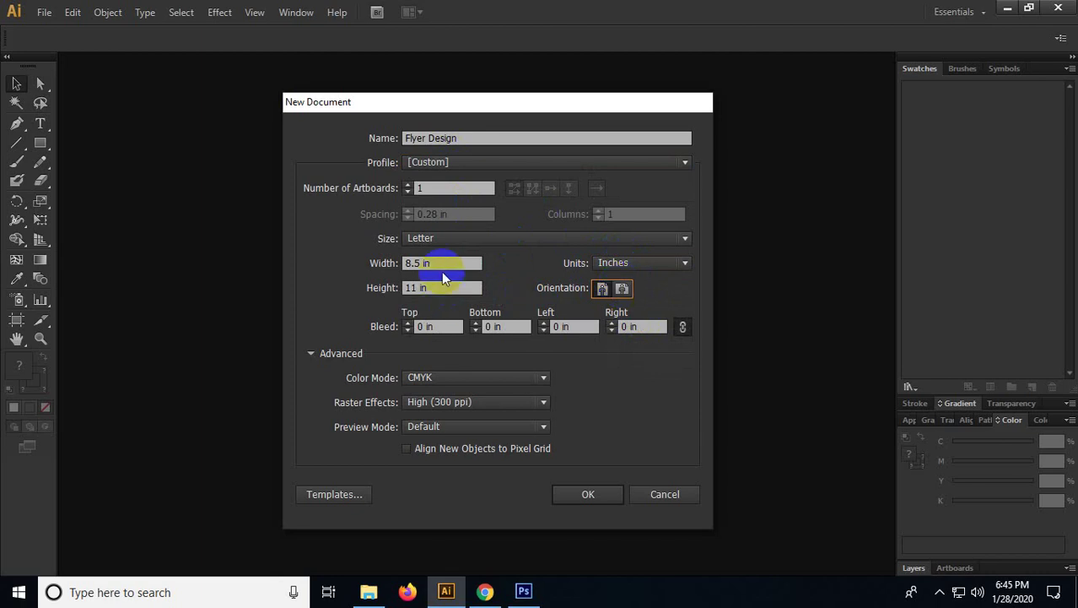
click(493, 164)
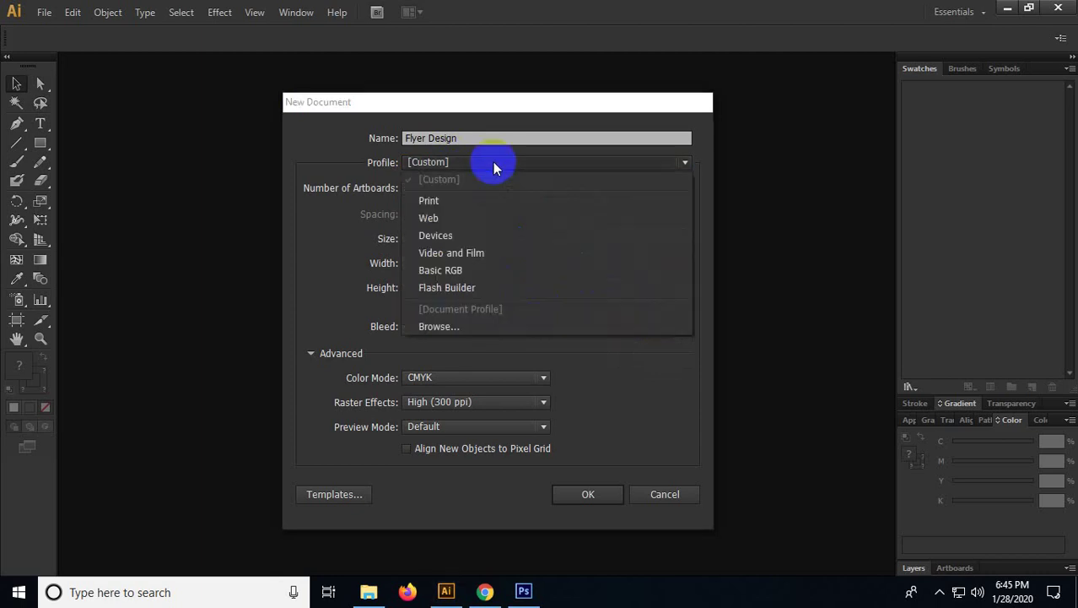
click(705, 238)
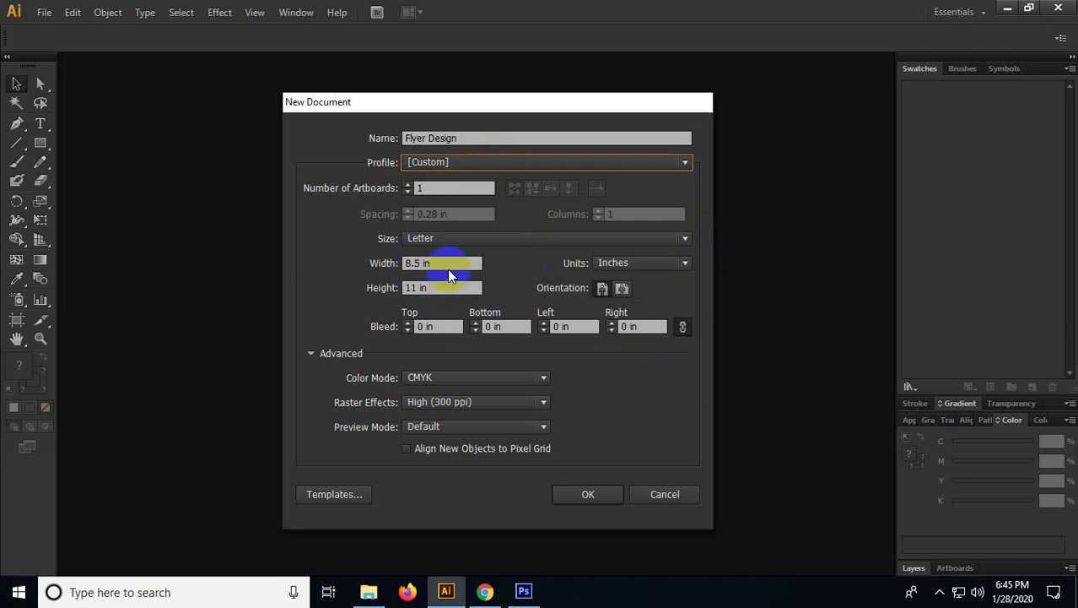
Step: Set the page size to A4 and the orientation to landscape
click(472, 240)
click(447, 335)
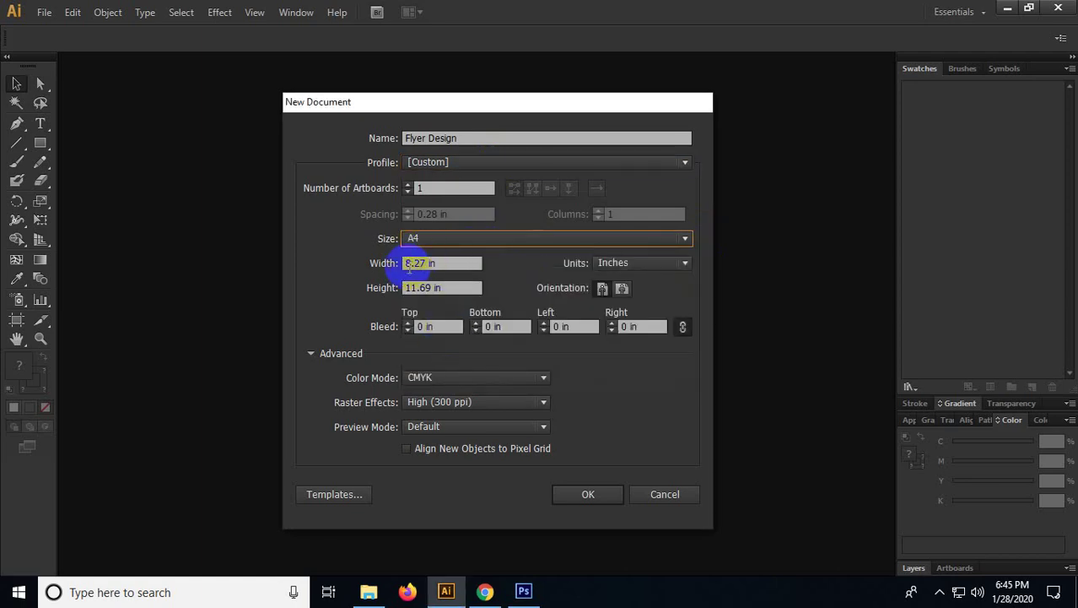
click(416, 295)
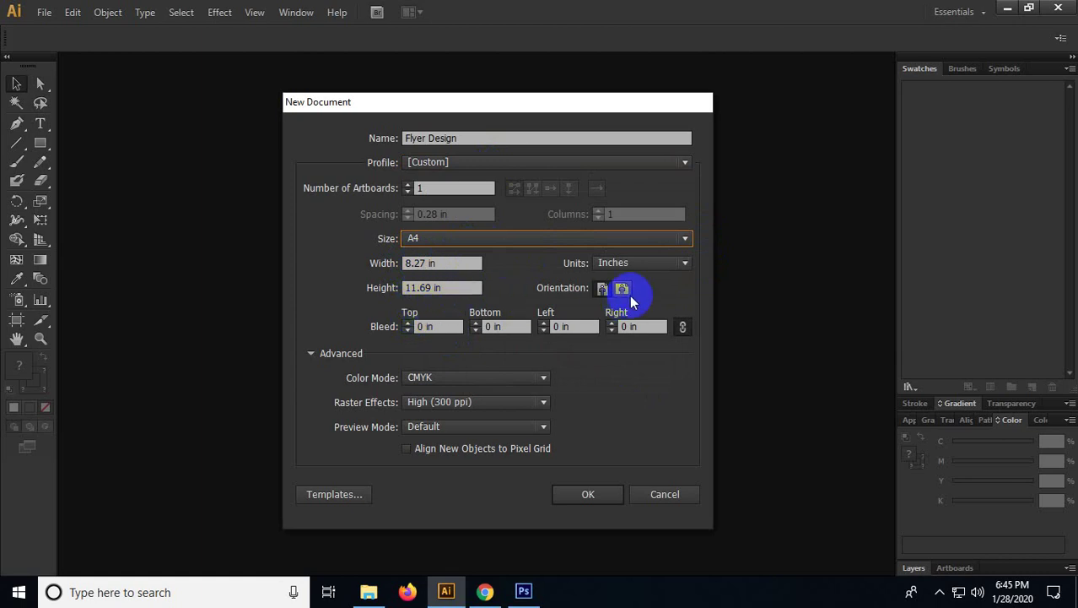
click(621, 288)
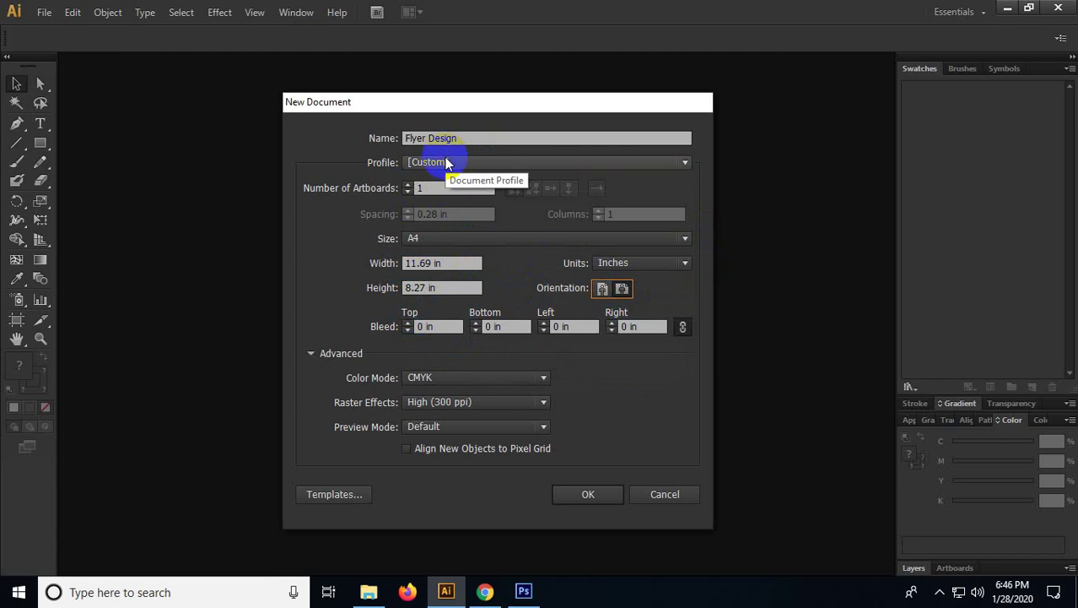
double_click(454, 263)
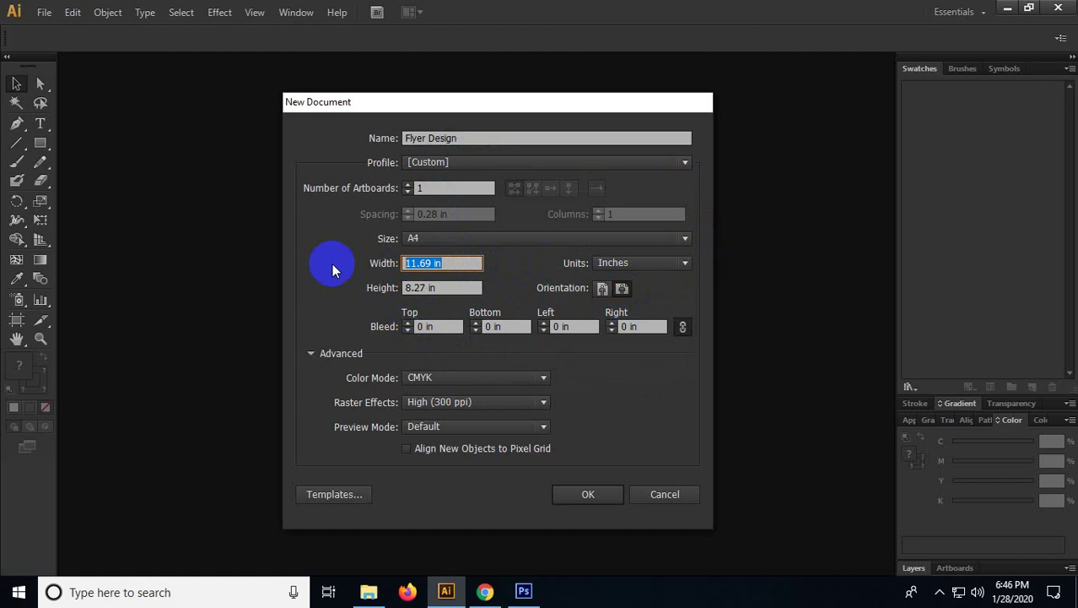
Step: Set the page width to 5 in and create the Flyer Design document
text(55)
key(Return)
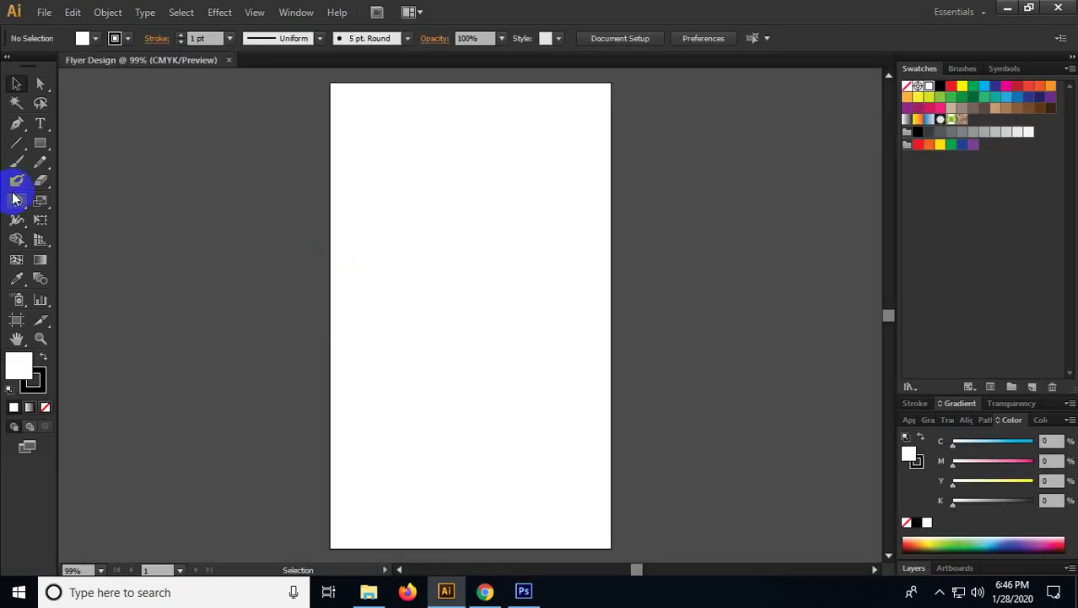
Step: Start another new document and set its page size to A4
key(ctrl+n)
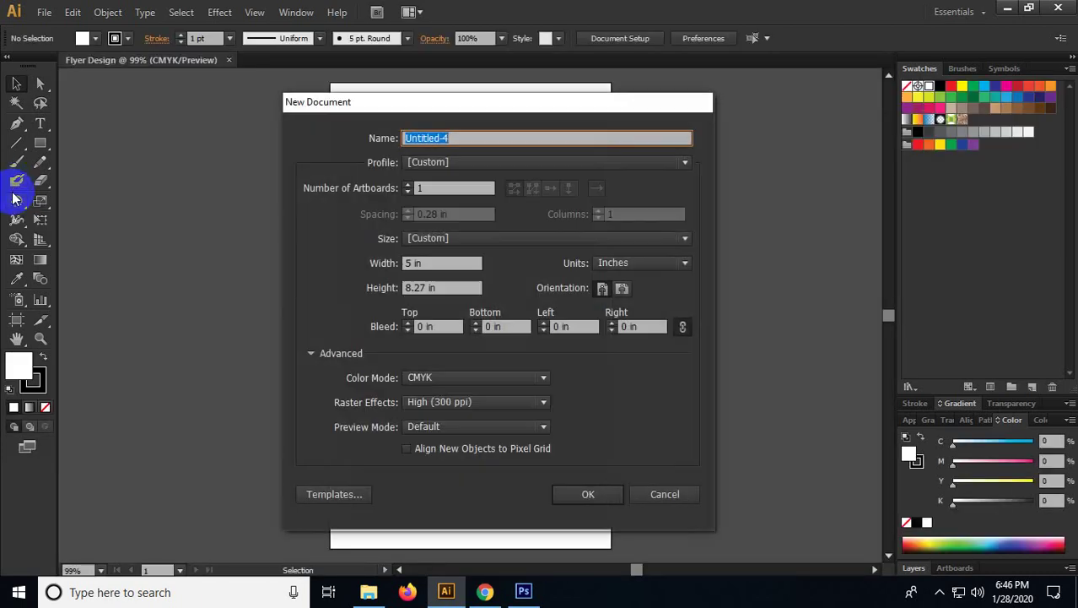
click(451, 263)
text(5.)
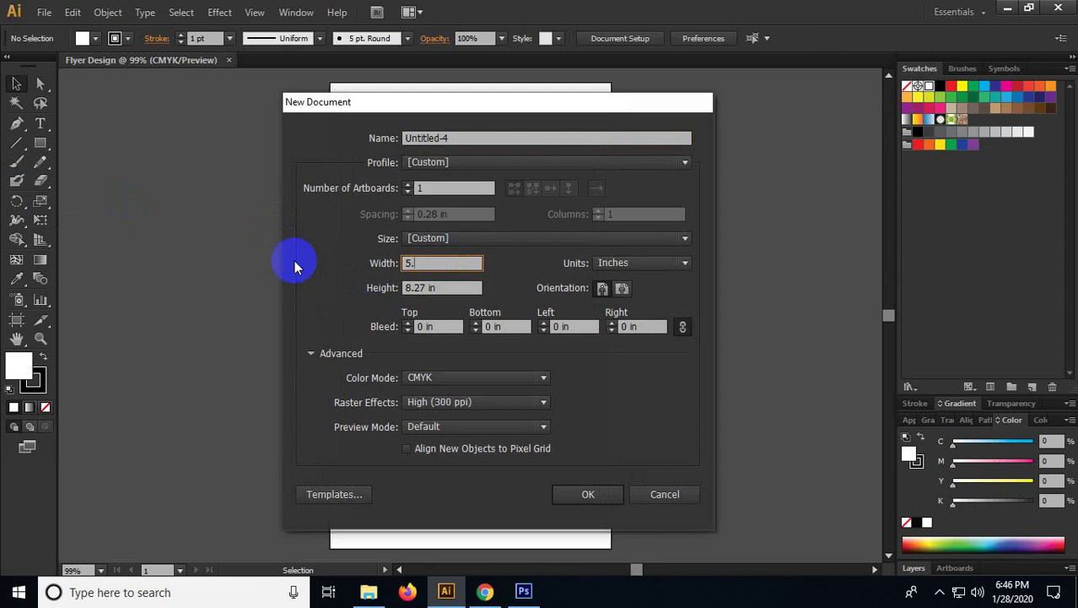
click(456, 241)
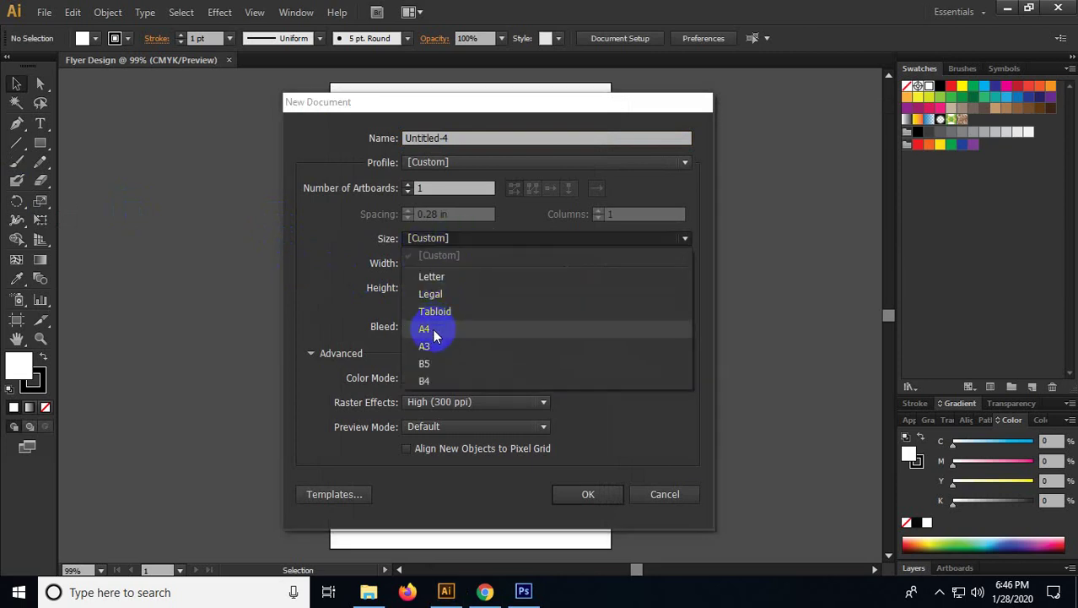
click(432, 330)
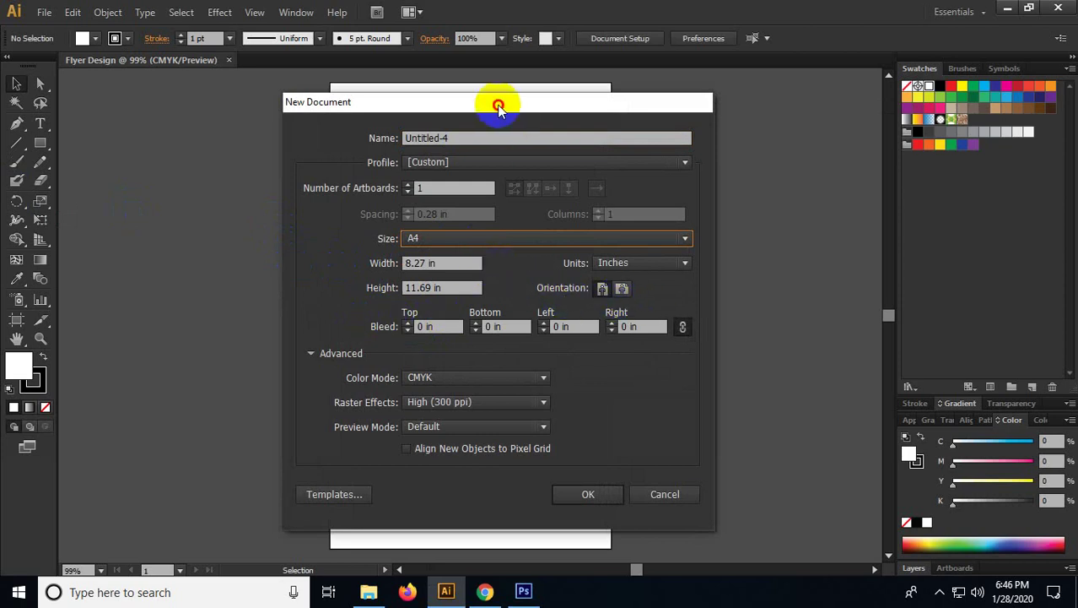
Step: Set the number of artboards to 2 and name the new document Flyer Design
drag(496, 118, 509, 125)
click(458, 197)
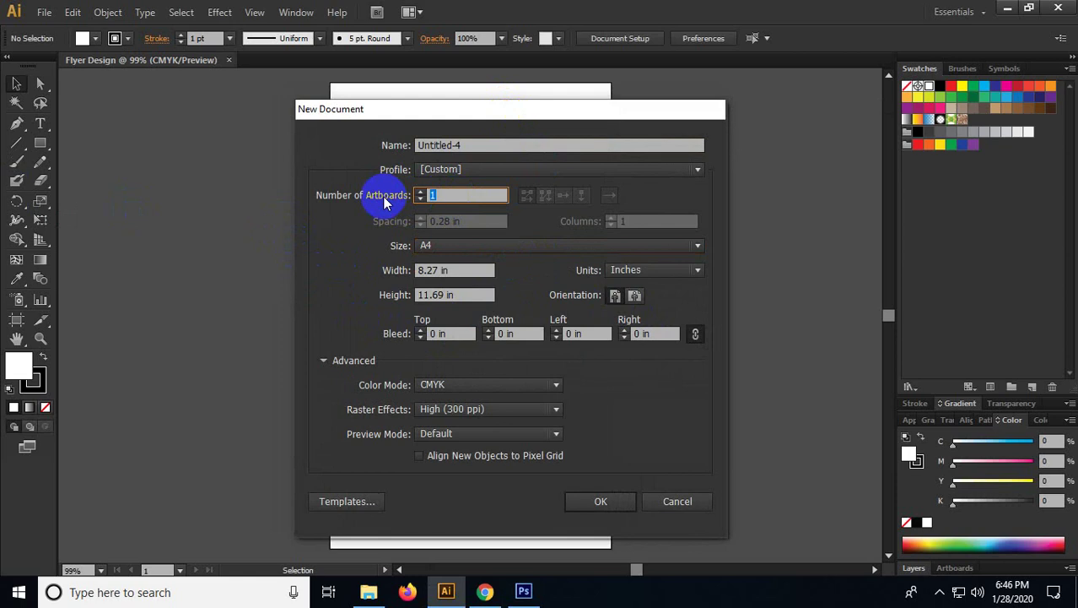
text(2)
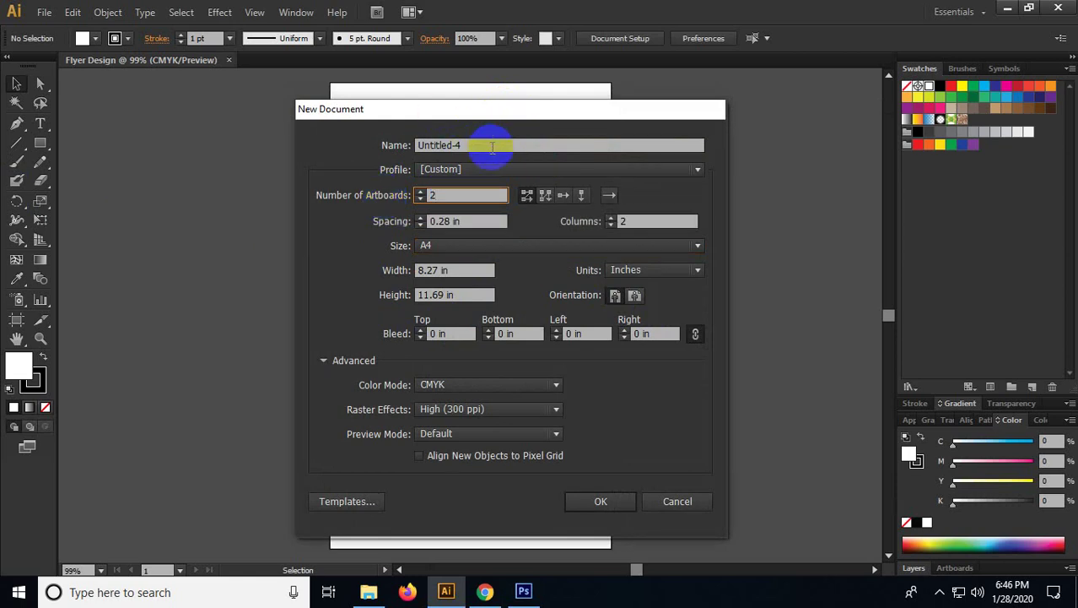
drag(482, 145, 335, 160)
text(F)
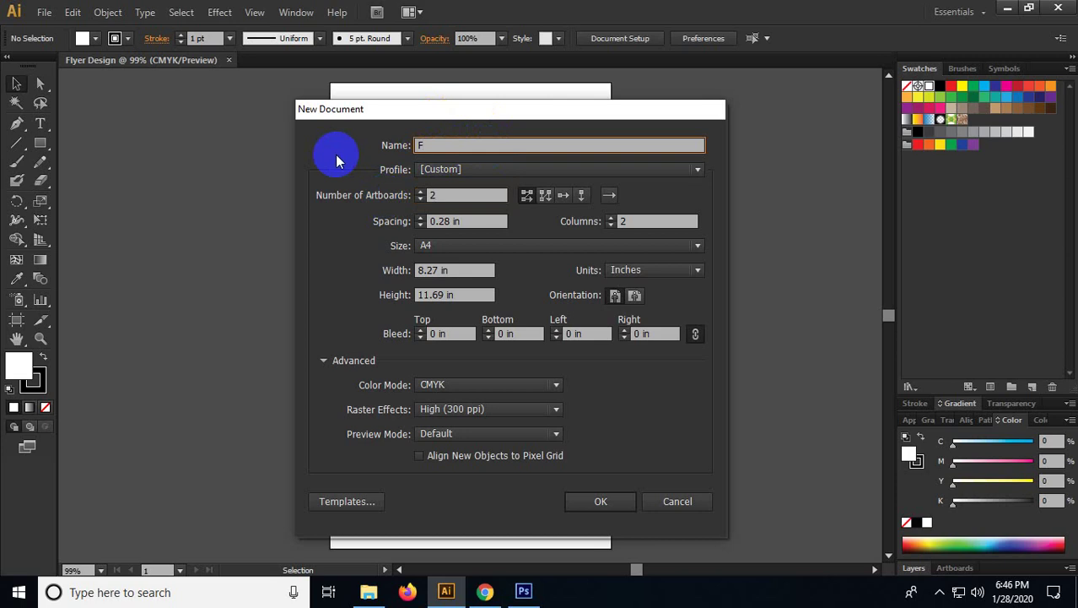
text(lyer Design)
Step: Set the spacing between the artboards to 2 in and create the document
click(466, 222)
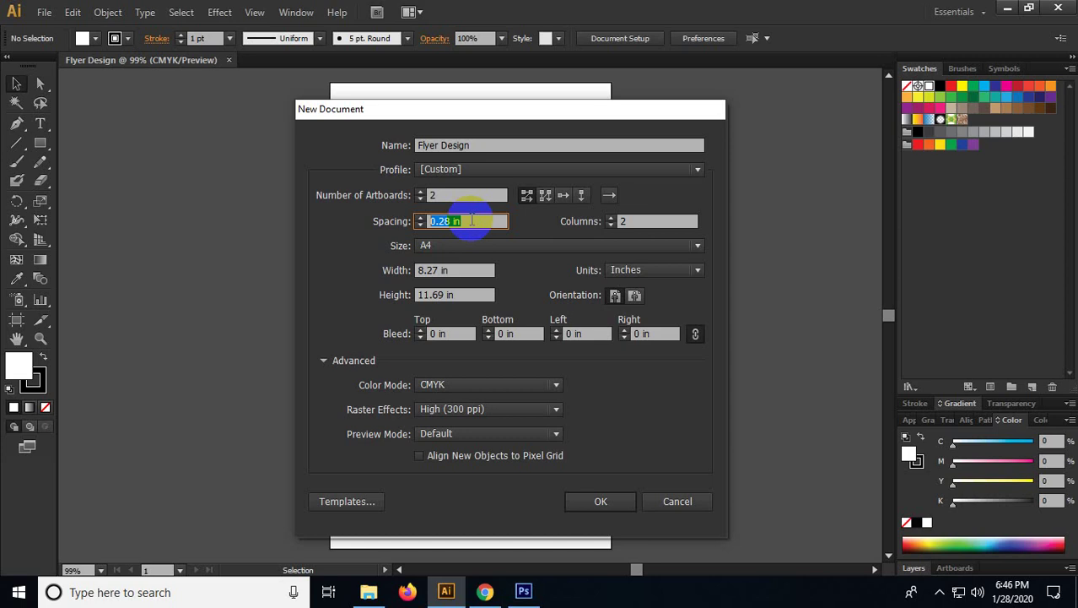
text(2)
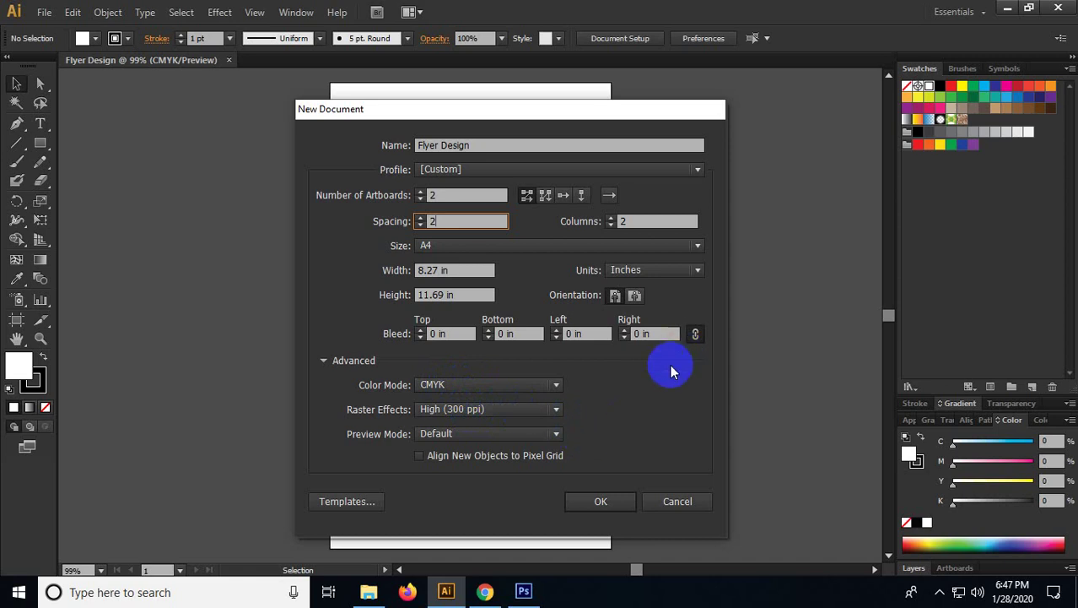
click(323, 360)
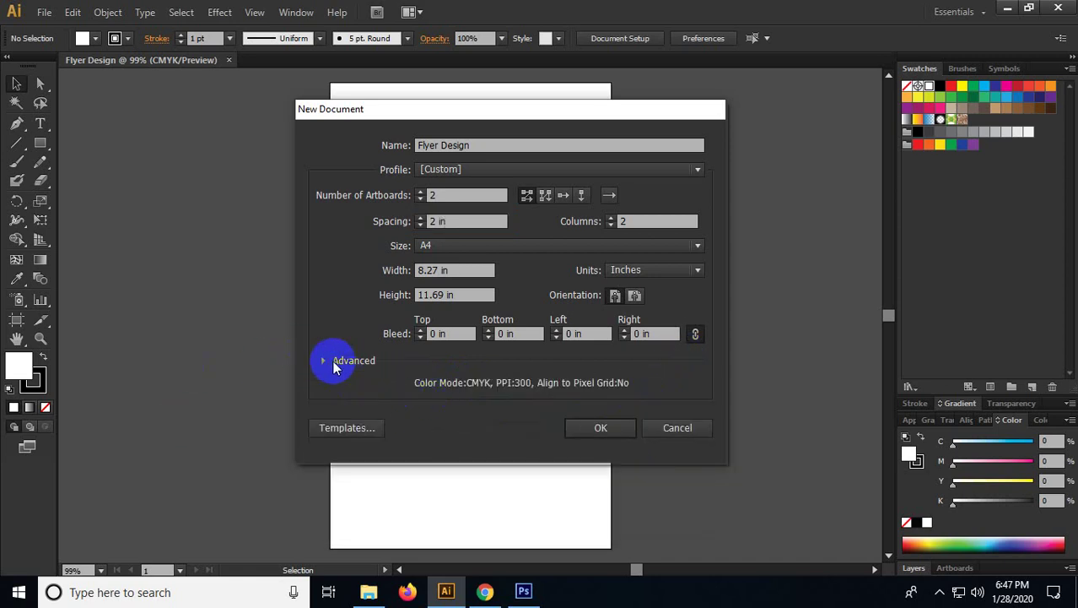
click(324, 360)
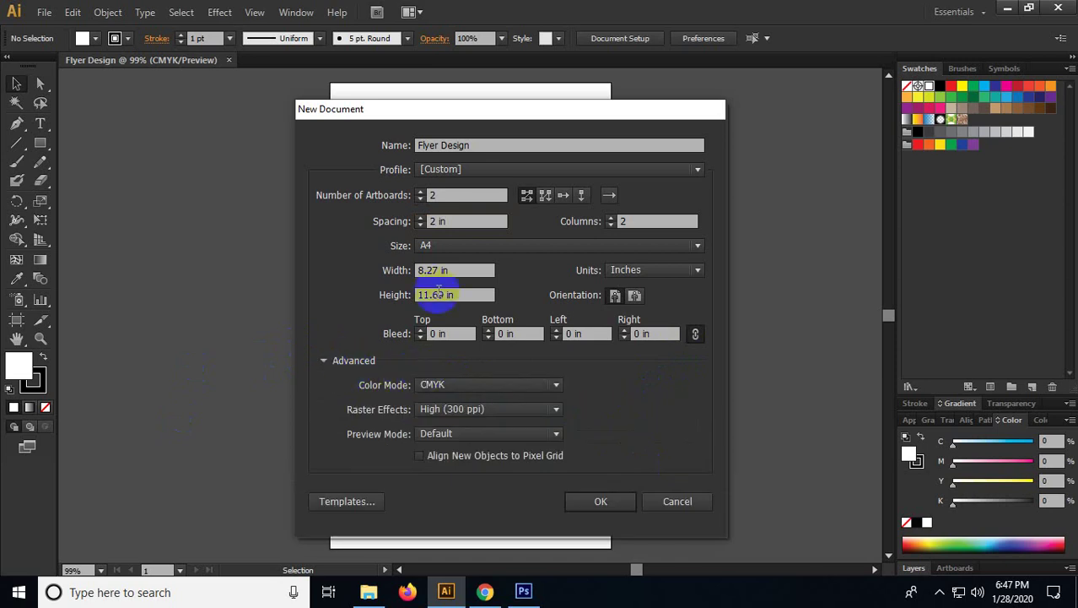
click(458, 408)
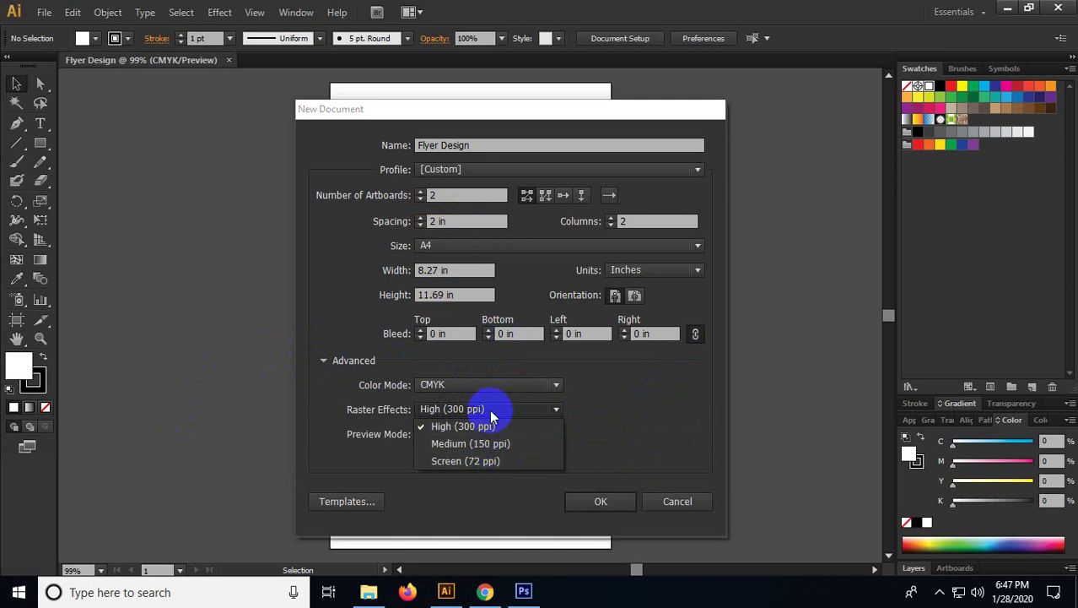
click(646, 415)
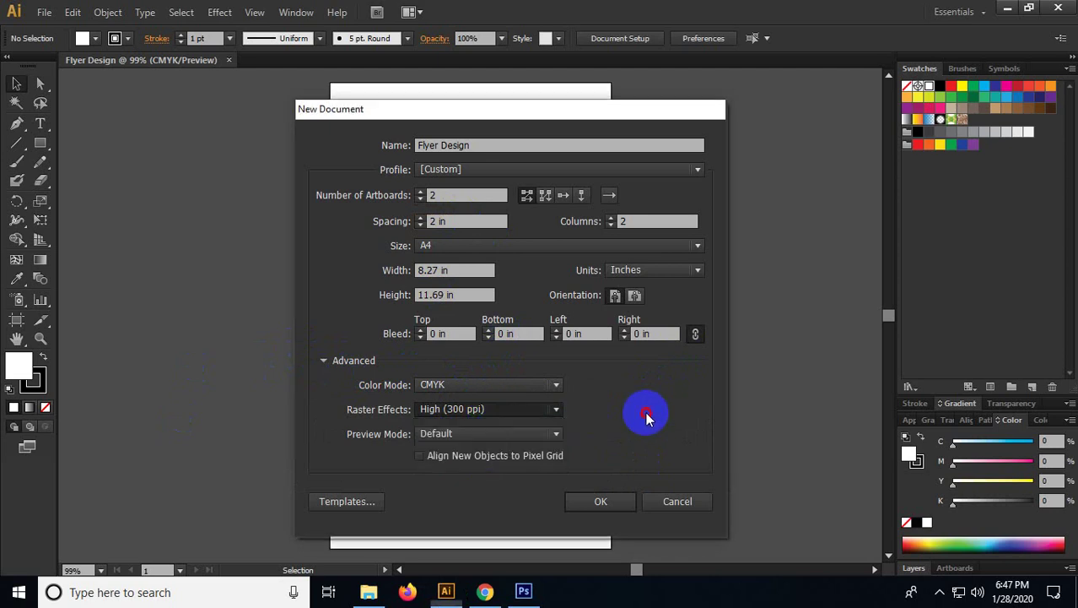
click(327, 361)
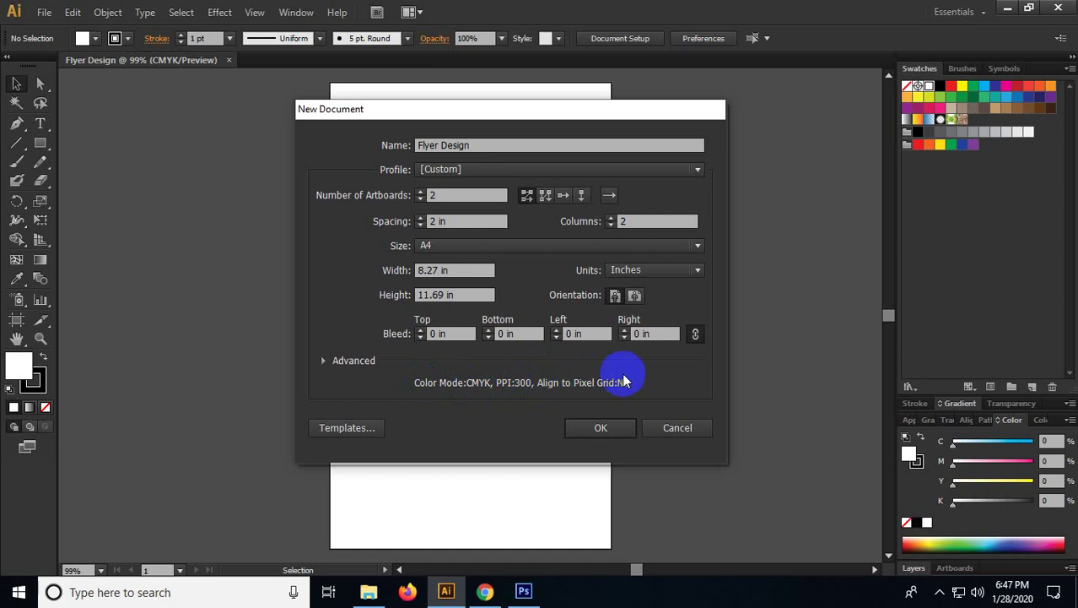
click(603, 427)
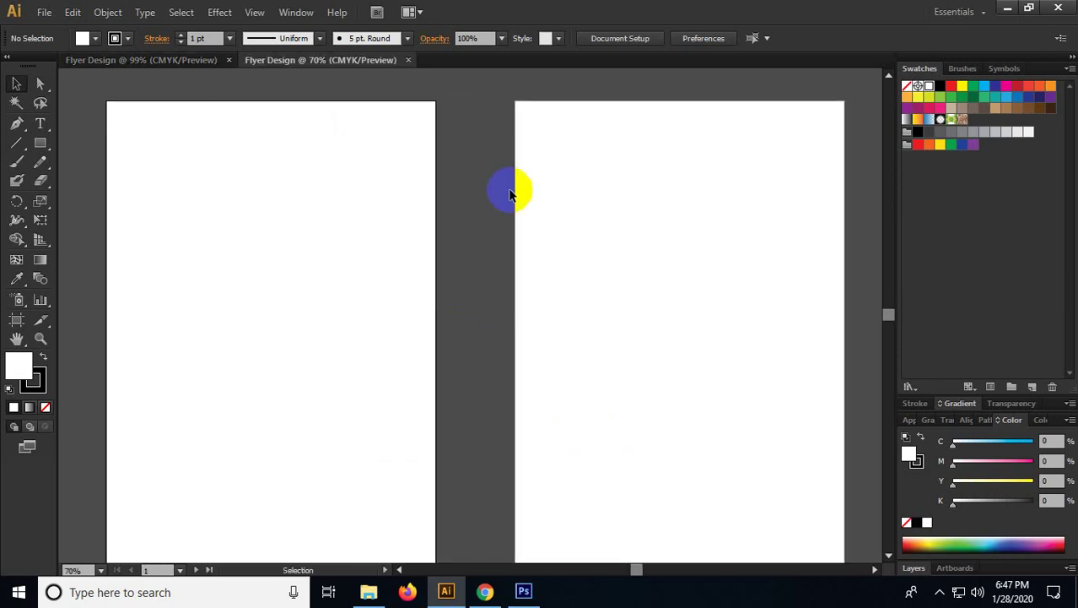
scroll(380, 254, down, 2)
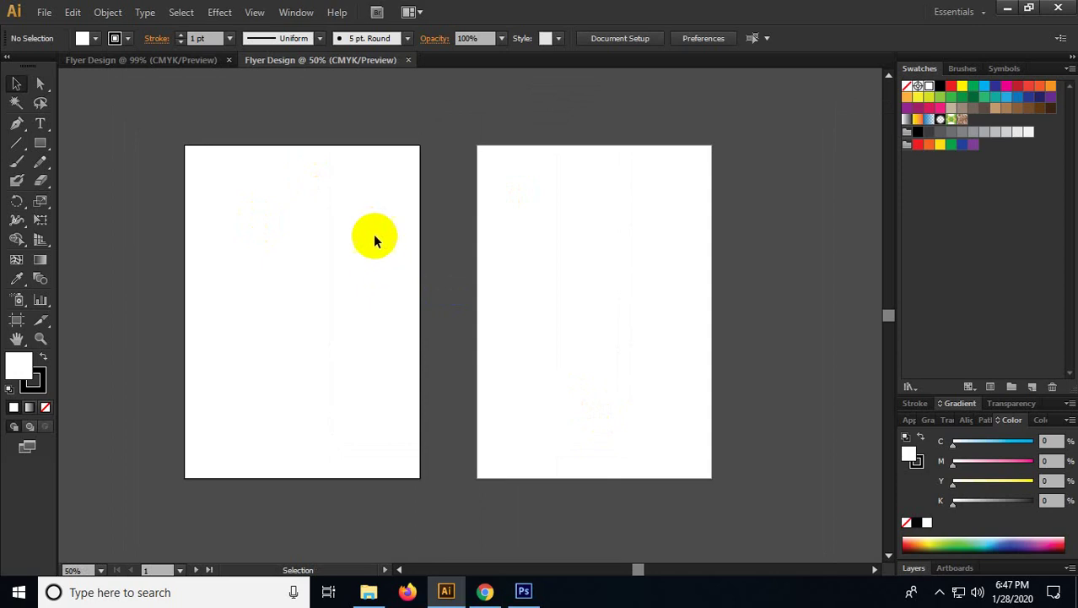
scroll(257, 236, left, 2)
click(261, 224)
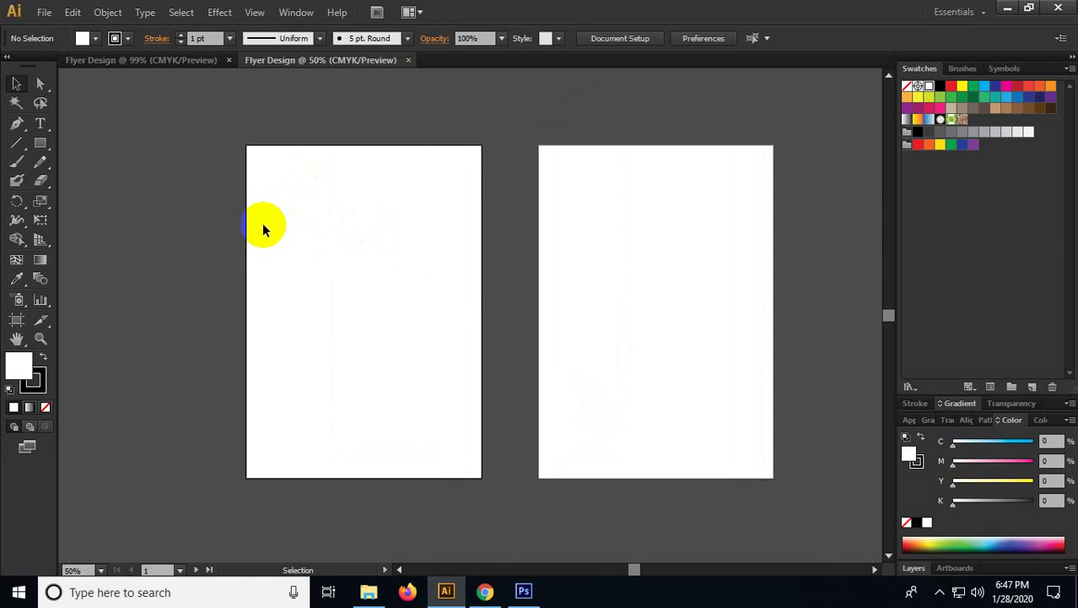
click(243, 140)
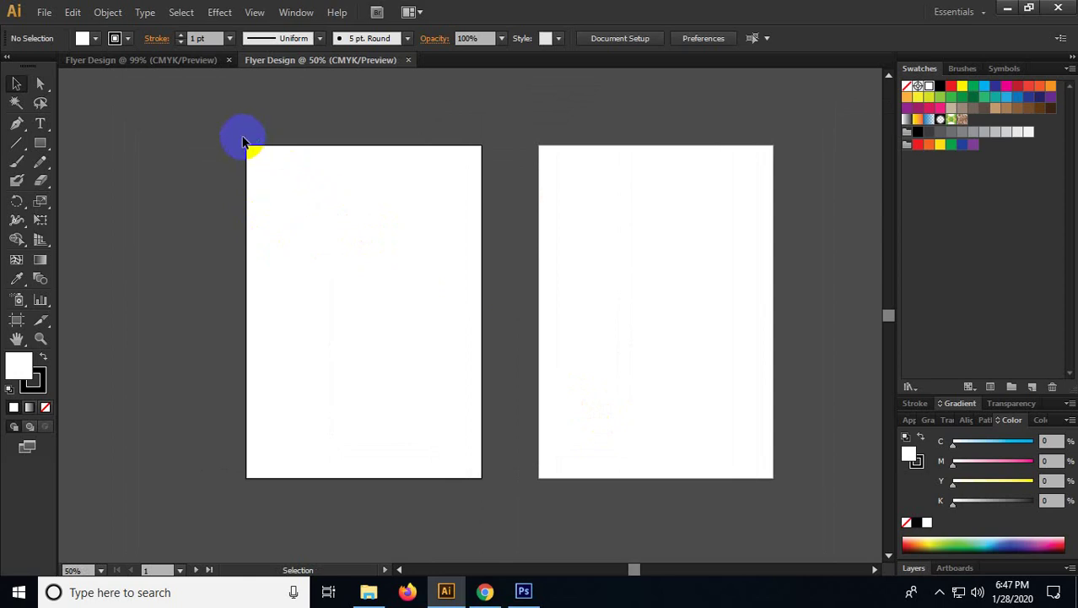
click(265, 215)
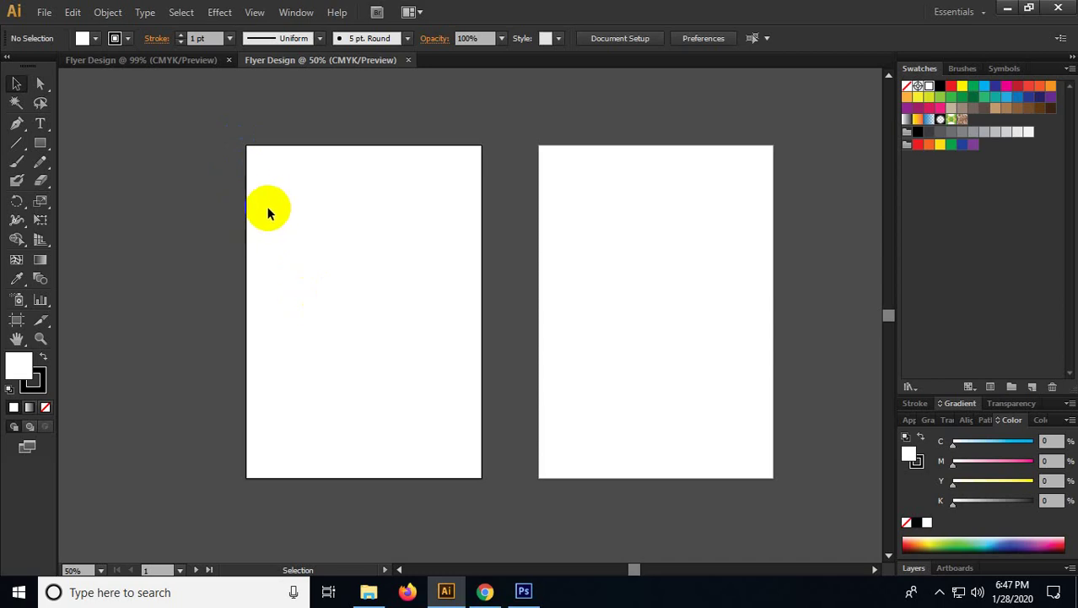
drag(272, 187, 279, 240)
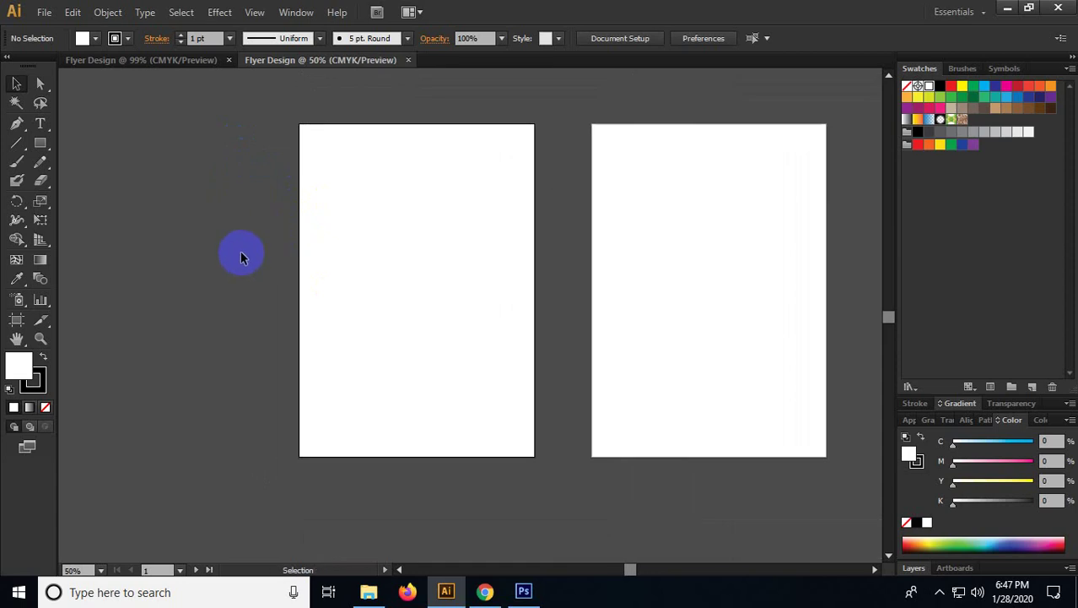
Step: Create a rectangle 8.27 in wide and 11.69 in high, starting on the first artboard
click(40, 142)
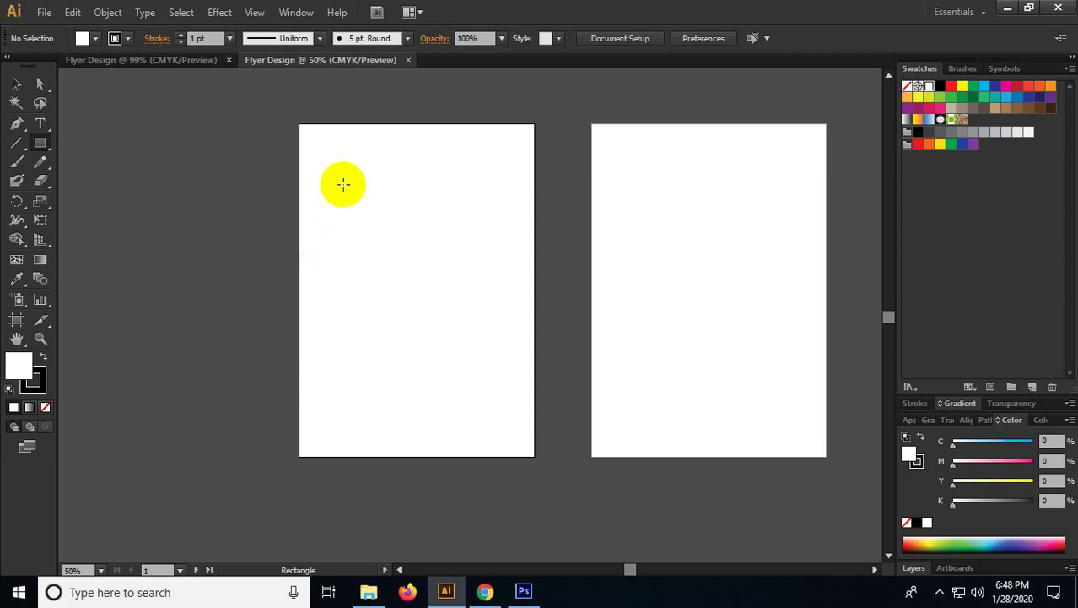
click(22, 161)
click(40, 141)
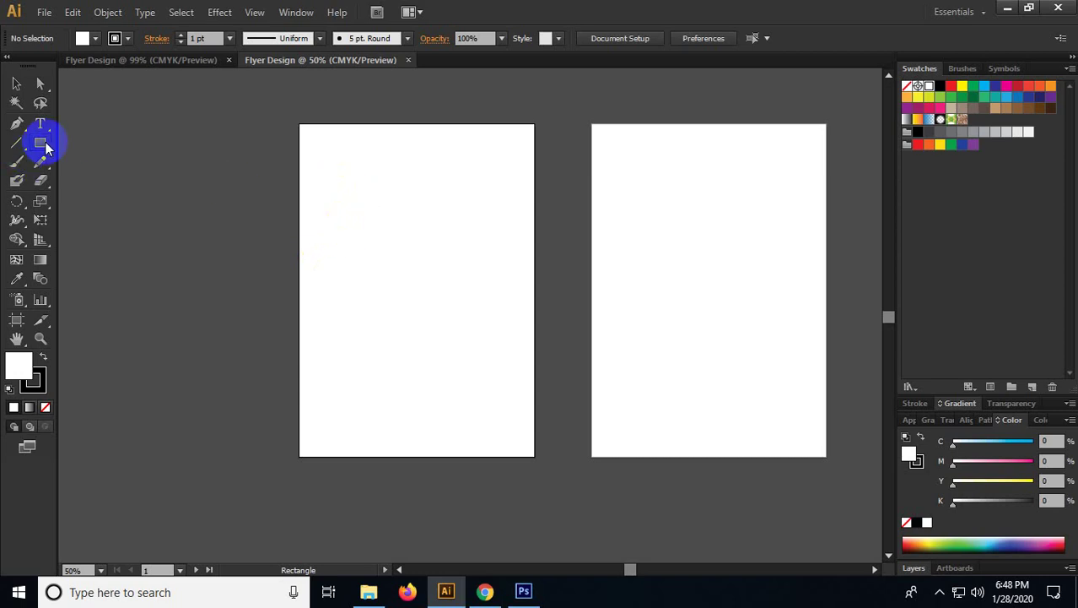
click(388, 268)
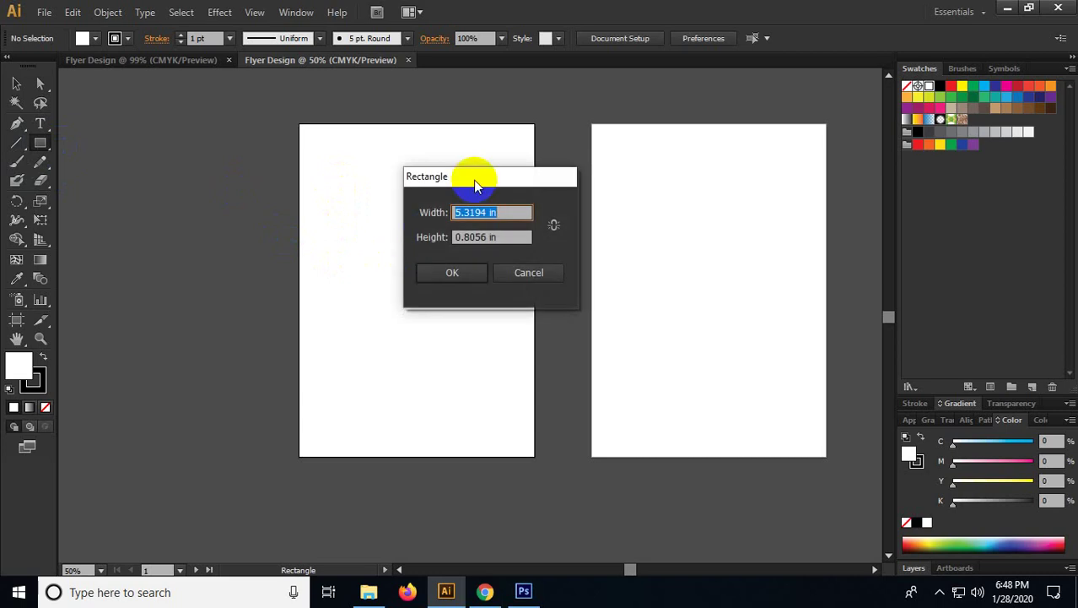
drag(474, 176, 454, 191)
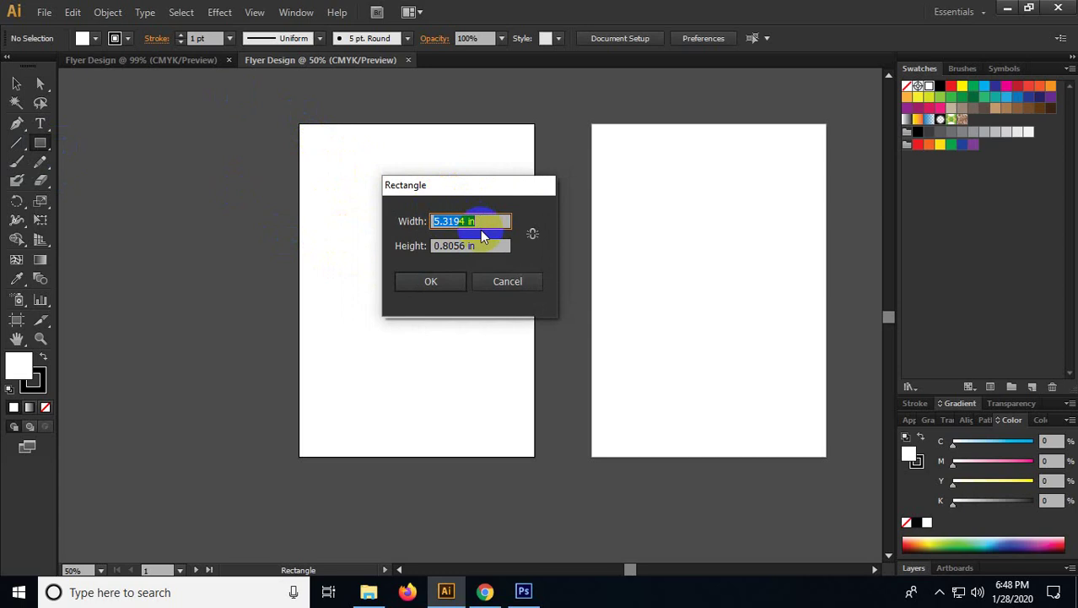
text(8.27)
key(Tab)
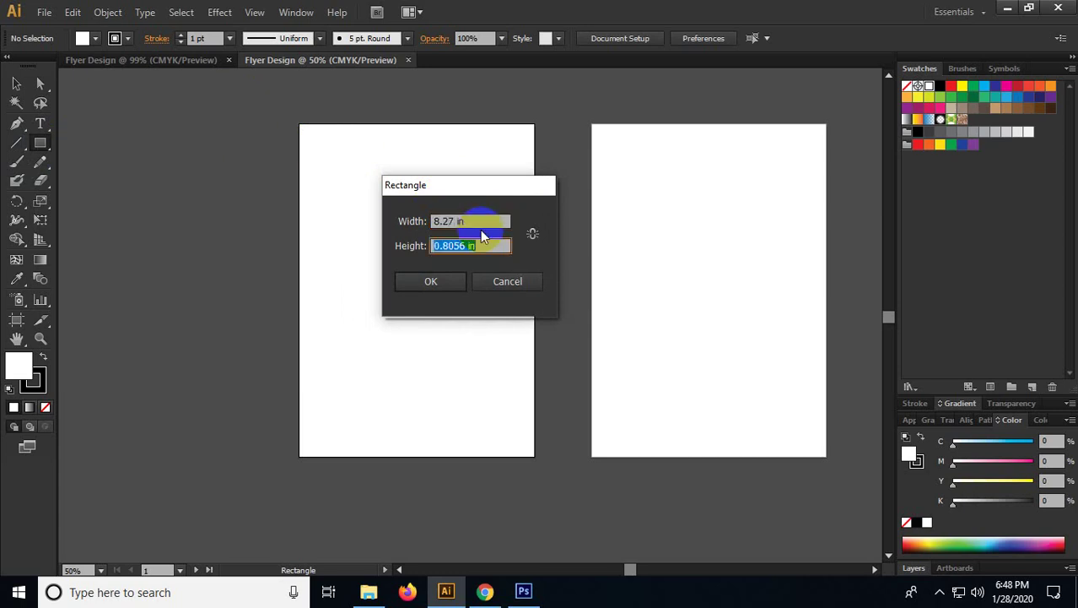
text(11.69)
key(Return)
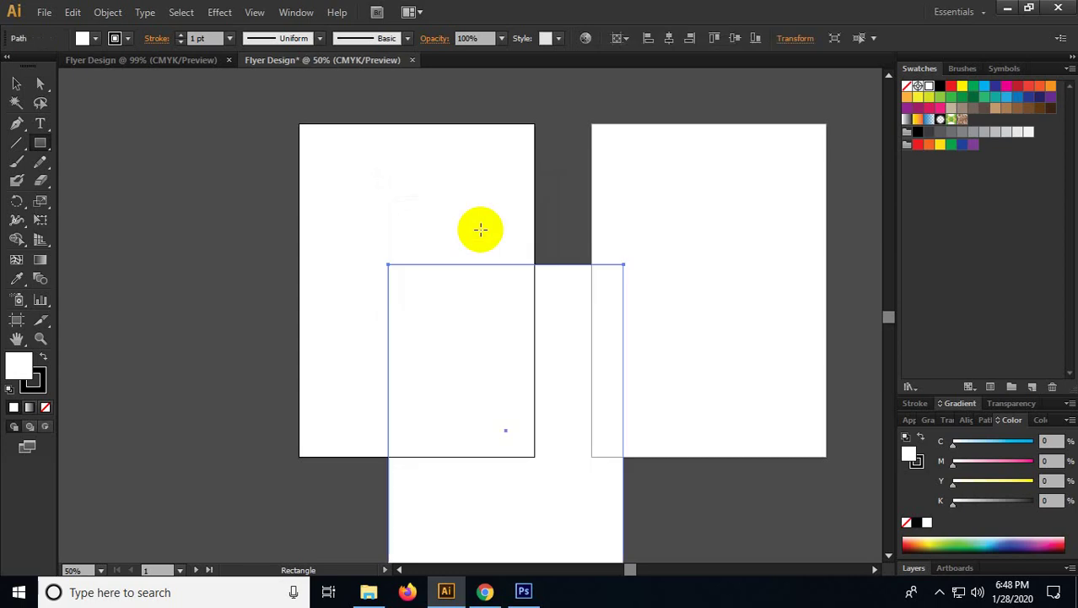
Step: Center the rectangle horizontally and vertically on the first artboard
click(16, 83)
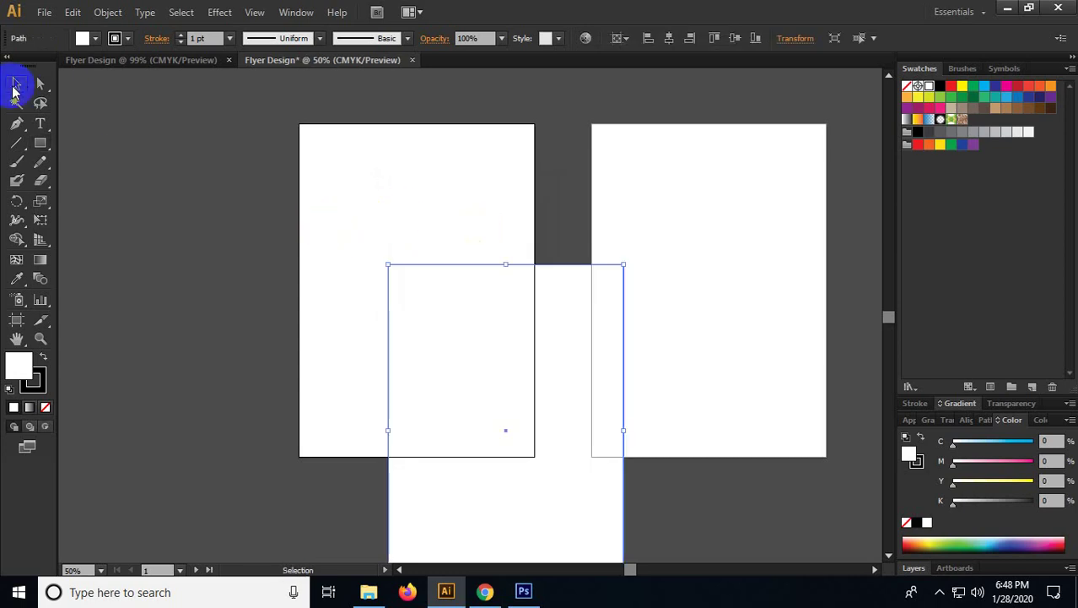
click(670, 40)
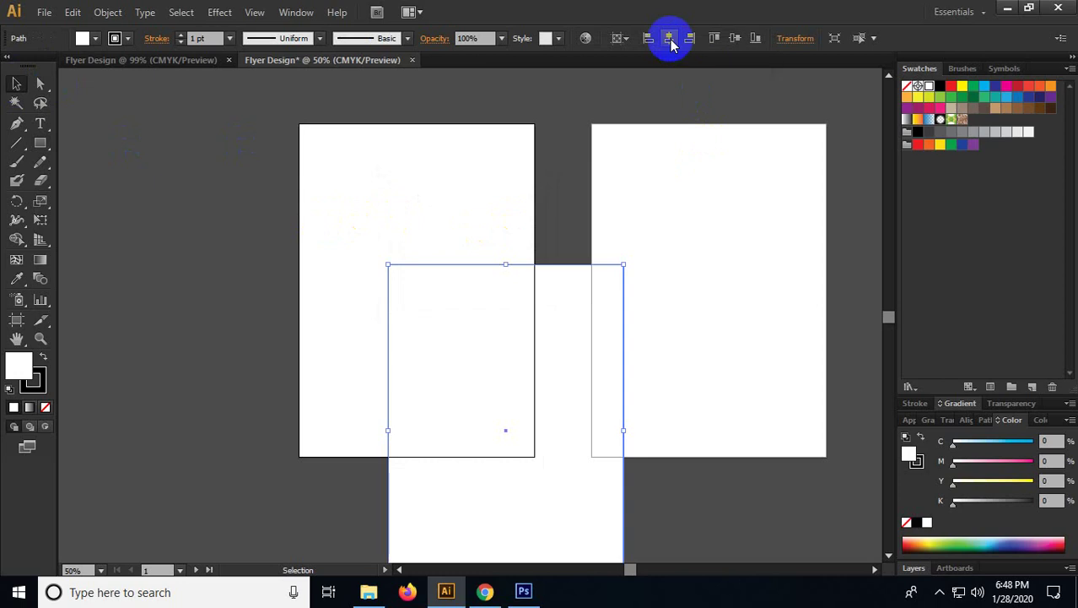
click(670, 40)
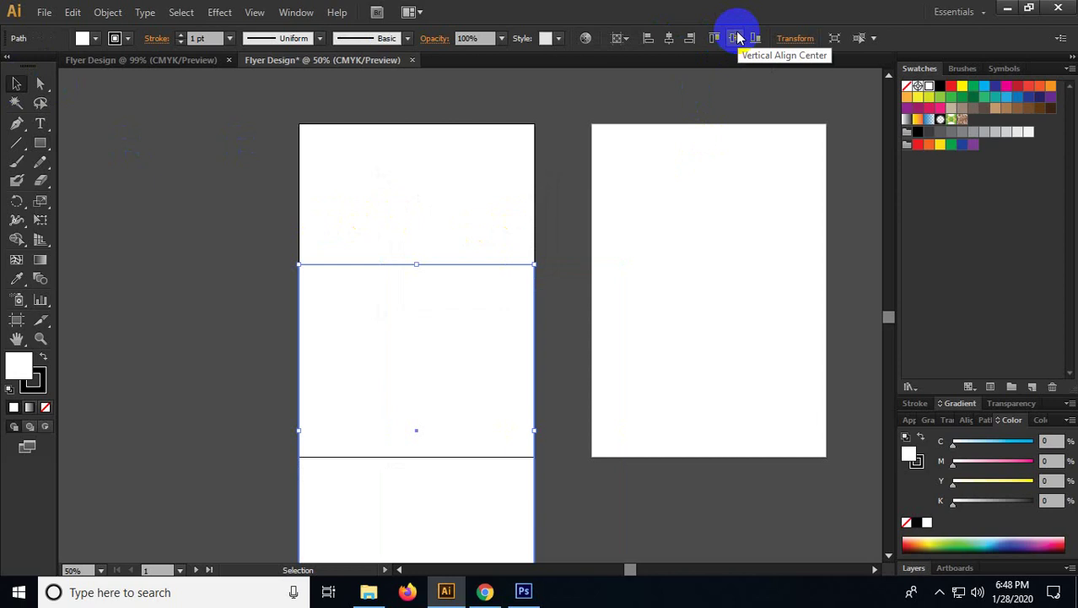
click(738, 38)
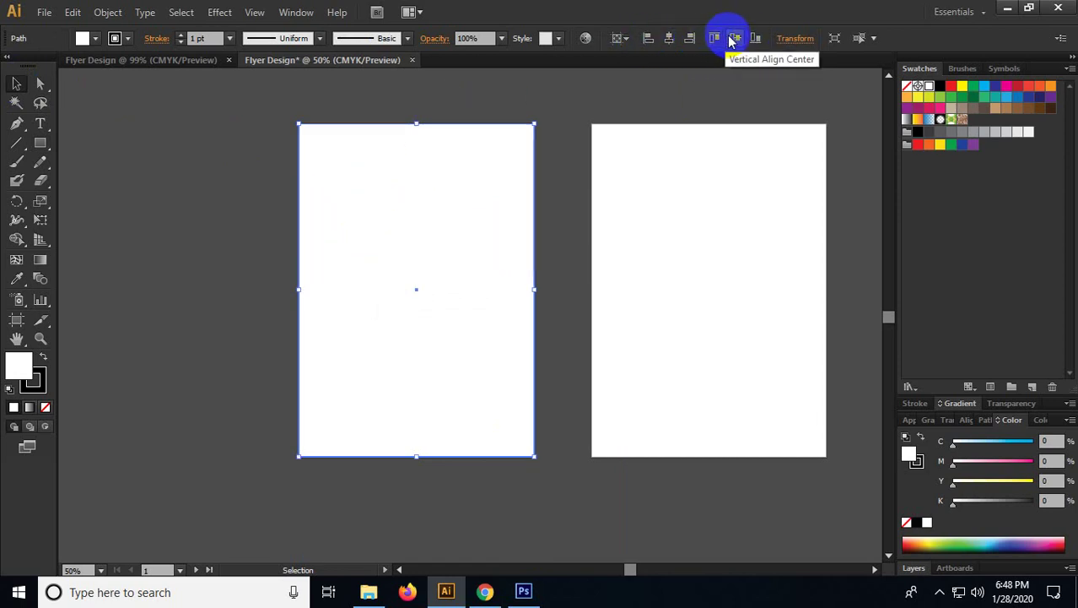
Step: Open the Align panel and undock it as a floating panel over the second artboard
click(295, 12)
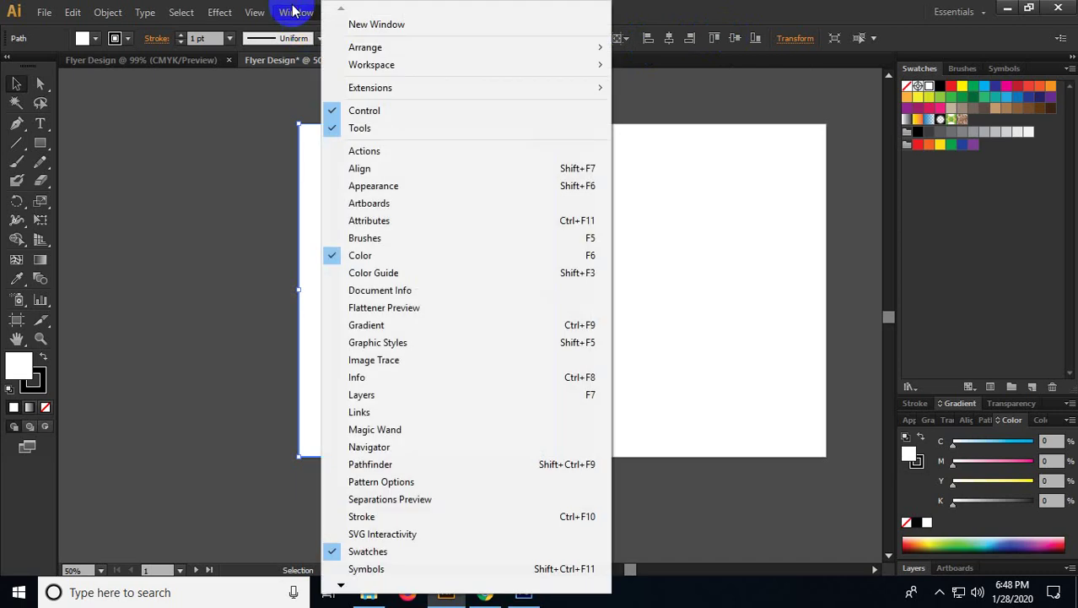
click(409, 168)
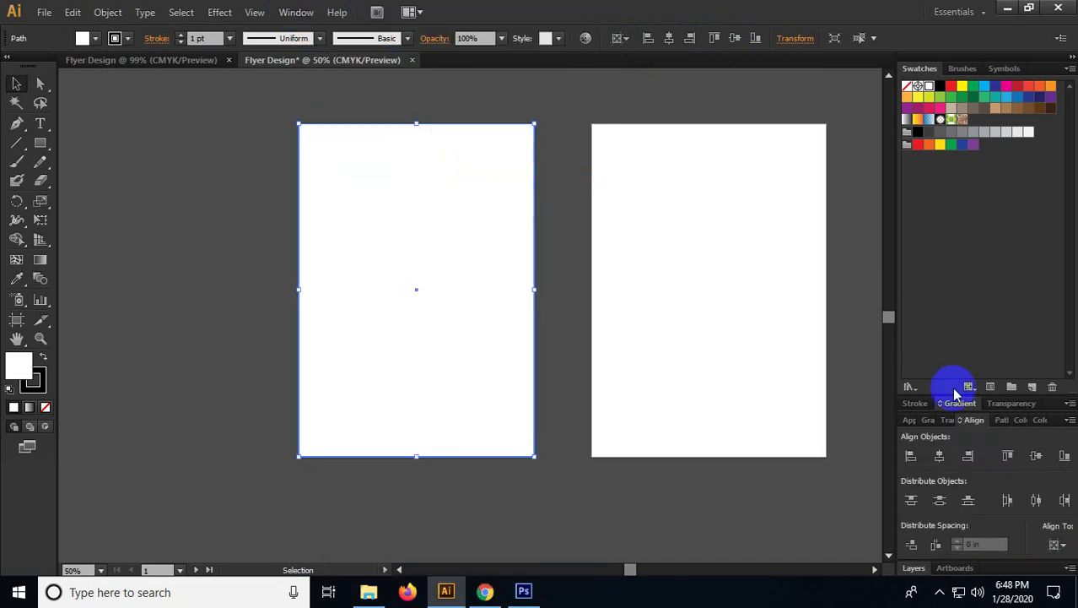
drag(972, 419, 668, 133)
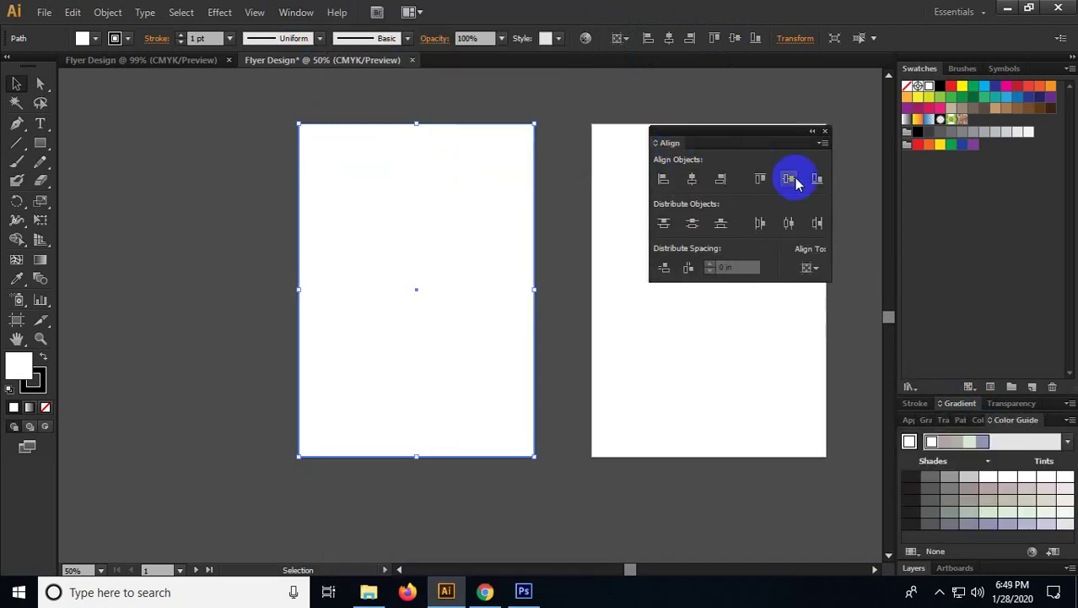
Step: Hide the Align panel's extra options and show them again, twice
click(820, 142)
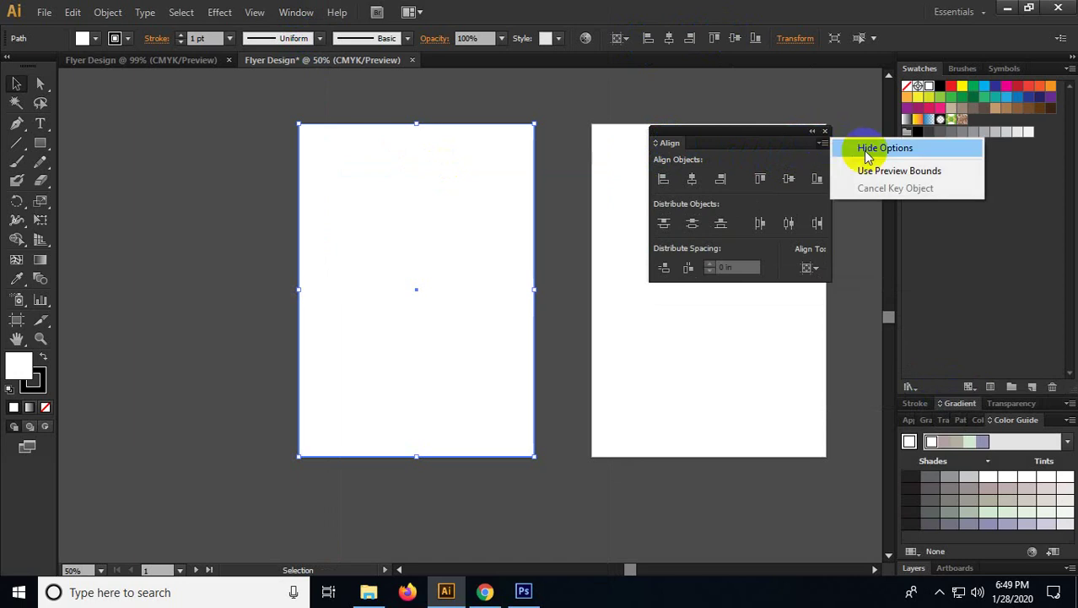
click(870, 152)
click(822, 143)
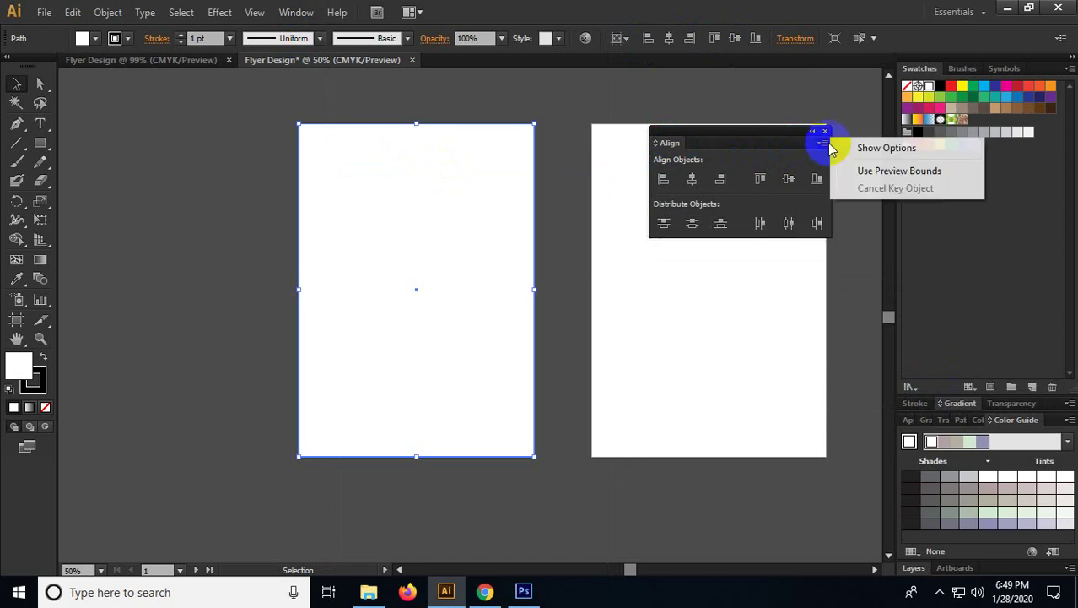
click(878, 151)
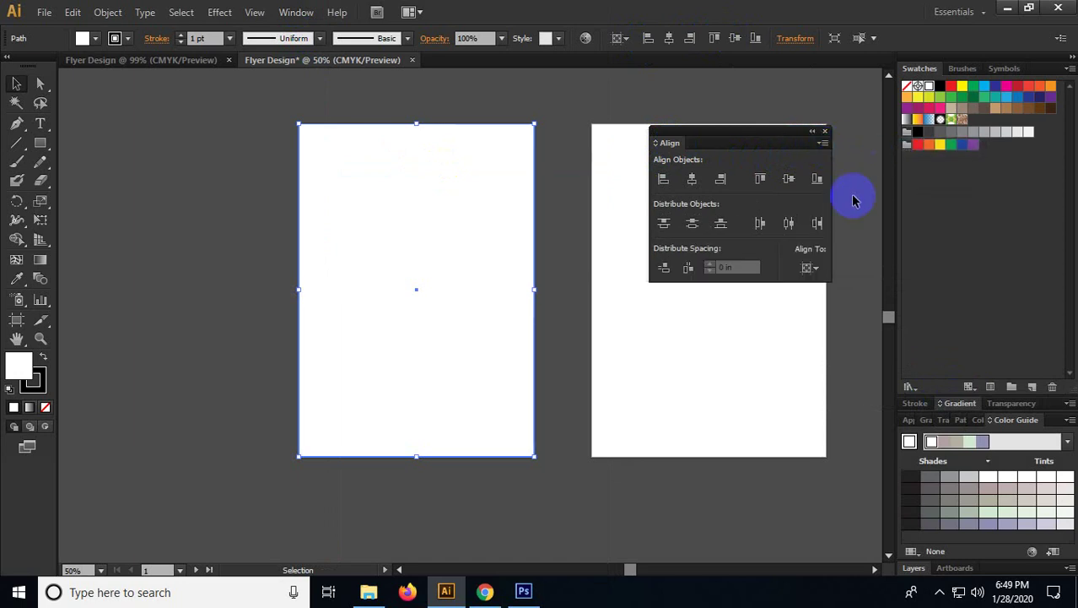
click(822, 144)
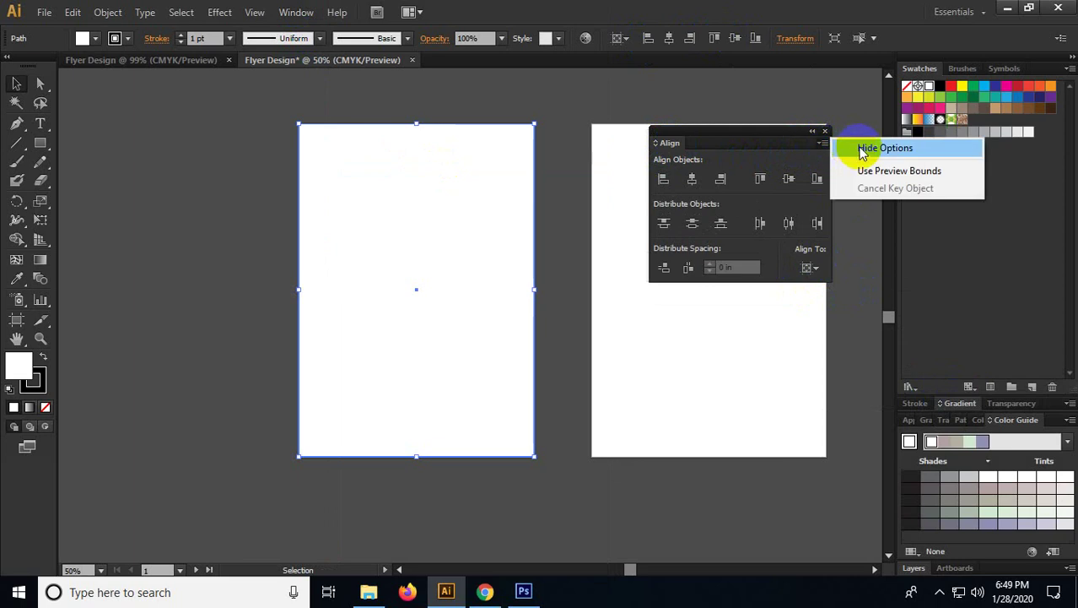
click(865, 152)
click(822, 143)
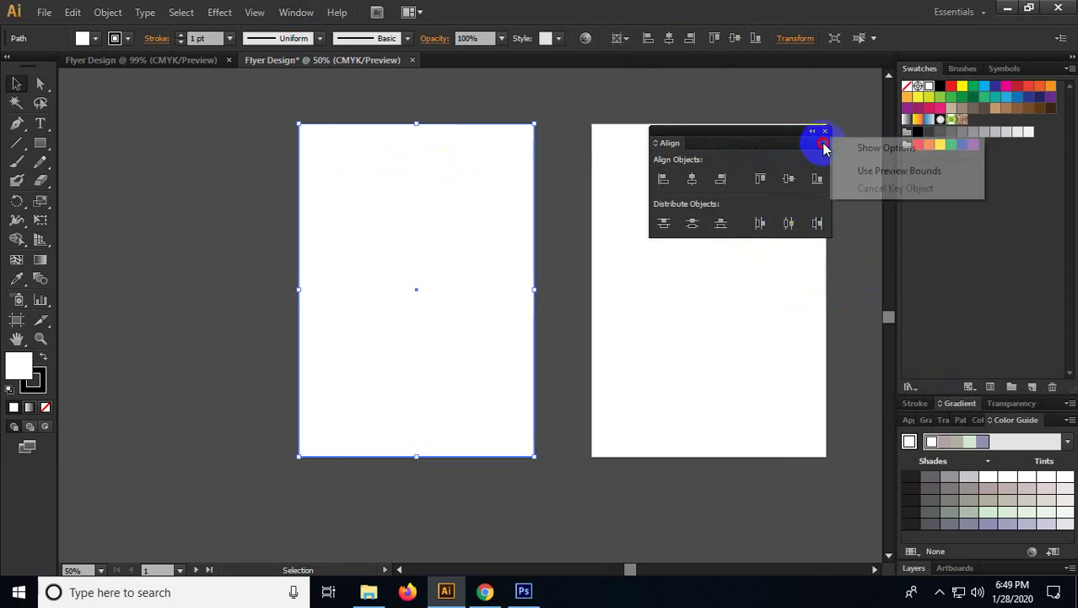
click(851, 150)
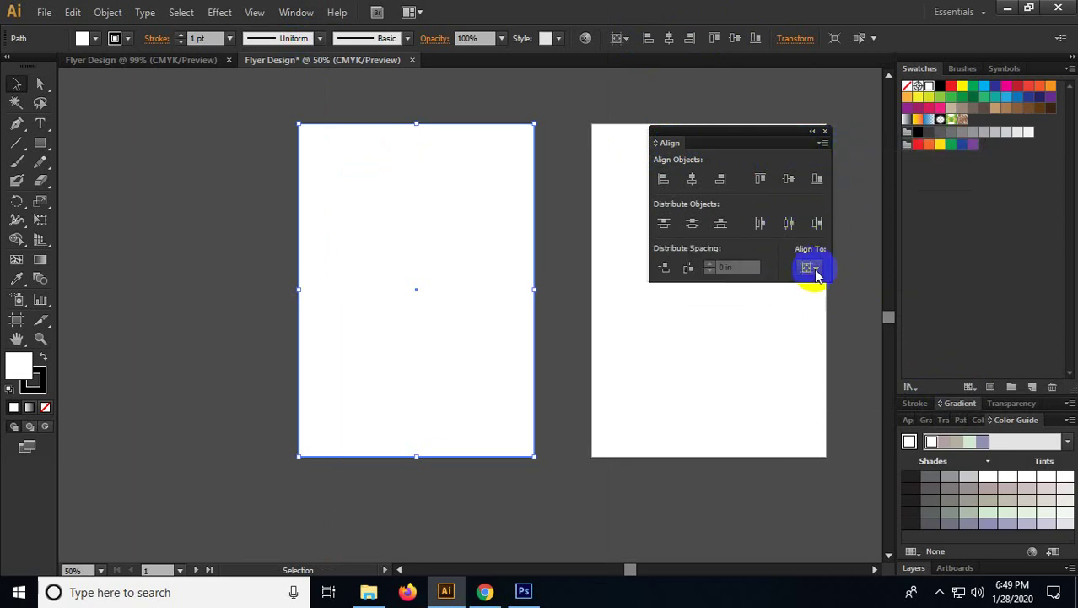
Step: Switch the alignment reference to Align to Selection and shift the floating Align panel slightly down
click(817, 270)
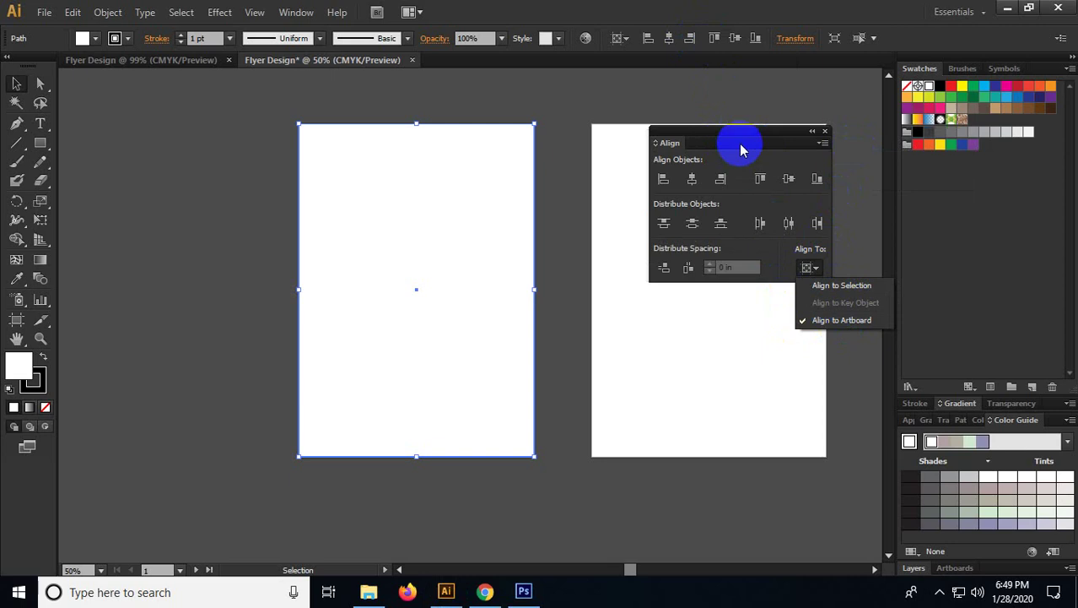
click(837, 287)
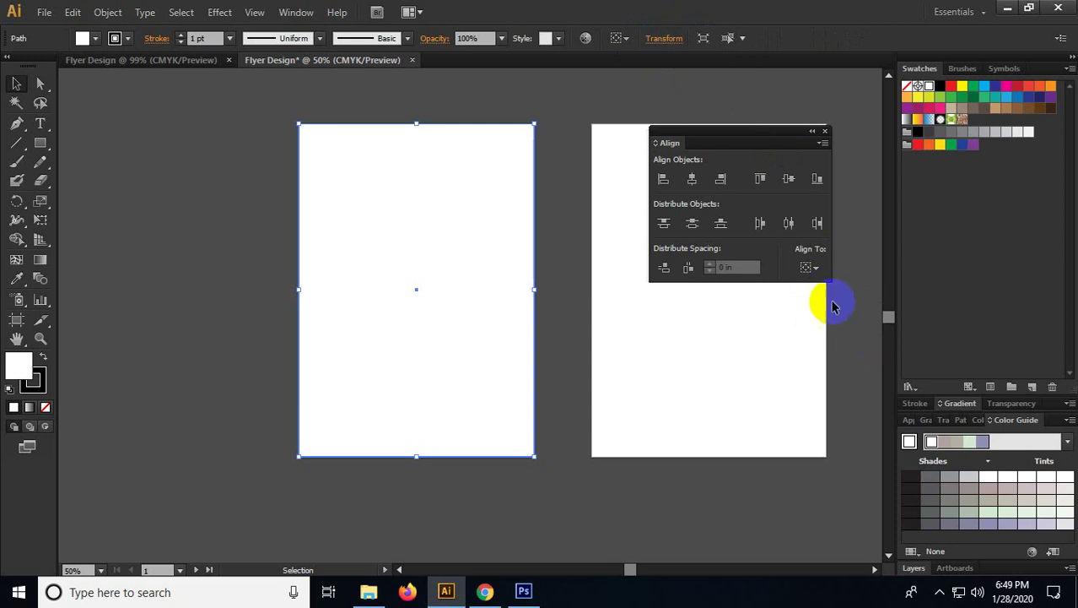
click(812, 269)
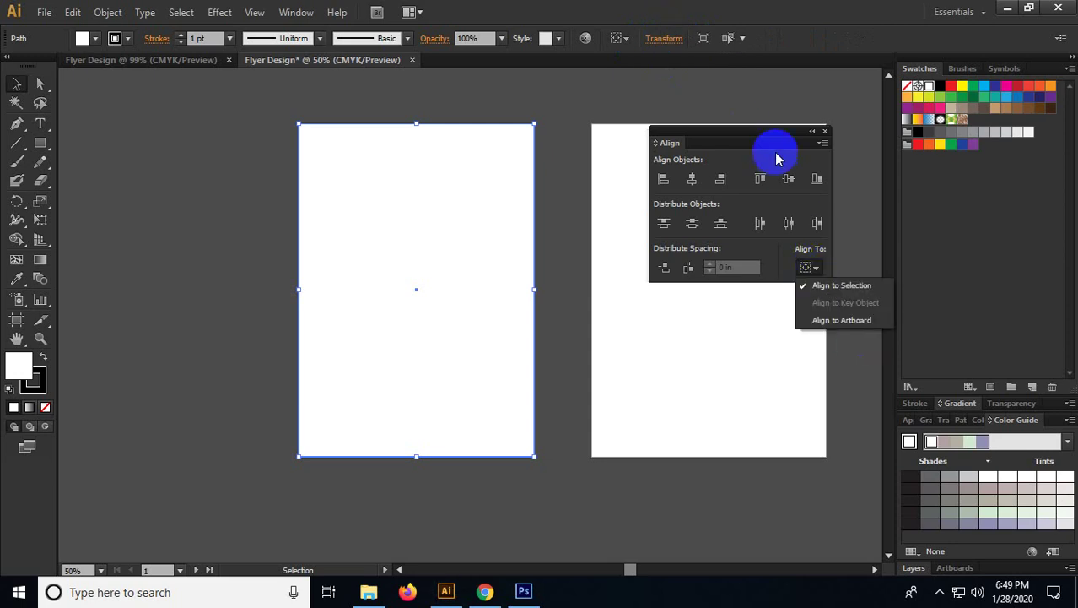
click(748, 150)
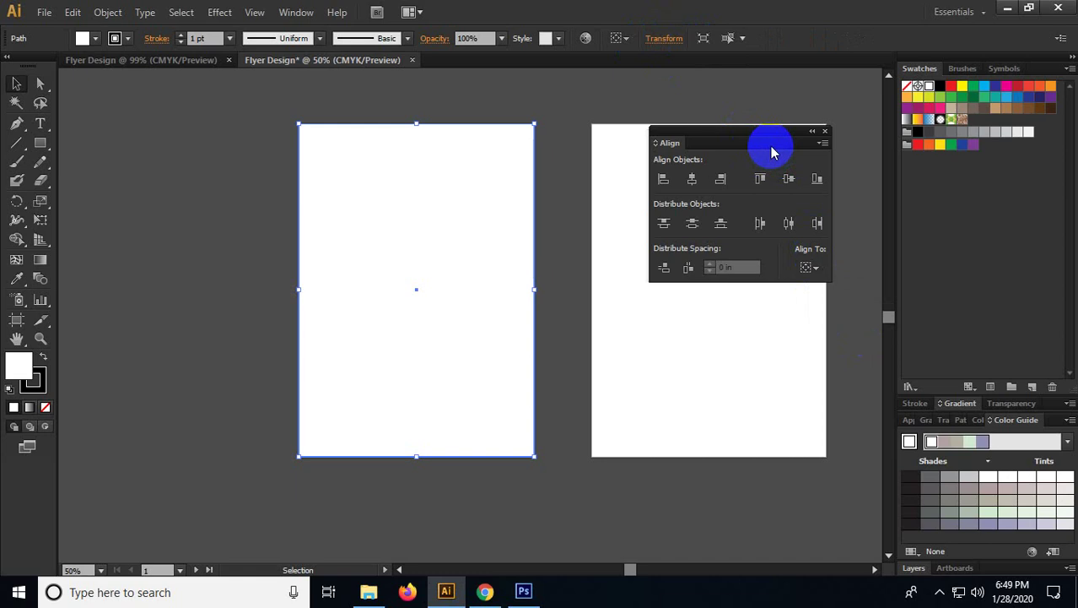
click(810, 267)
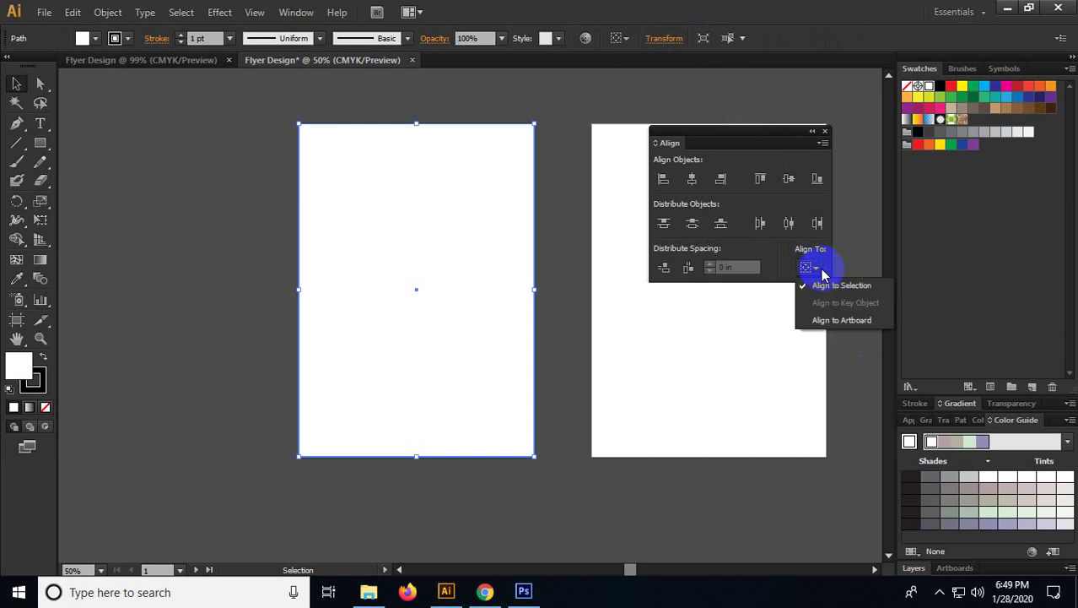
click(754, 142)
drag(705, 137, 698, 156)
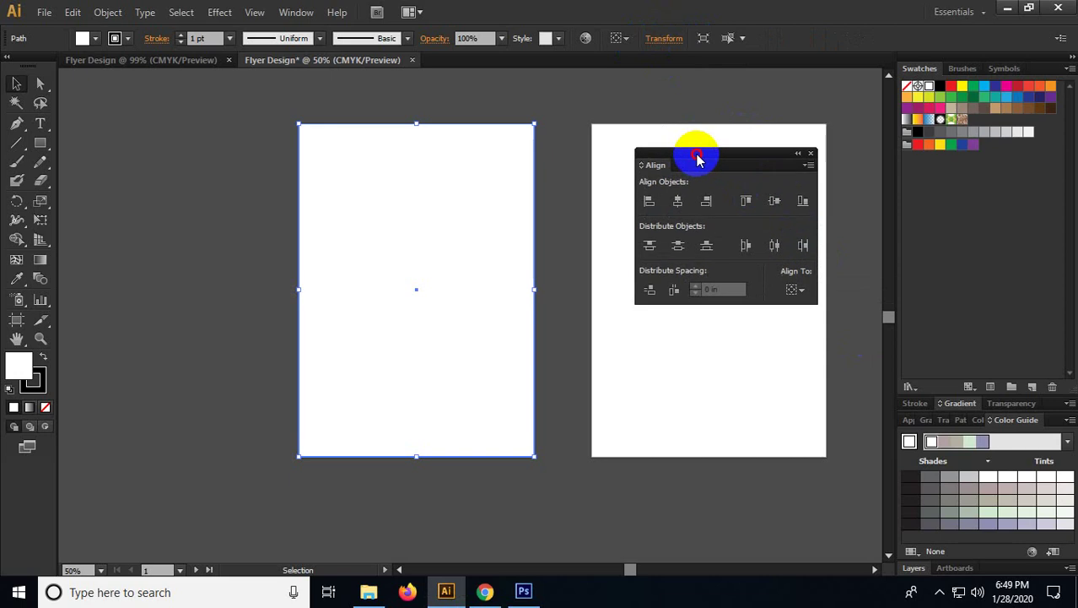
Step: Set the alignment reference to Align to Artboard and close the Align panel
click(792, 291)
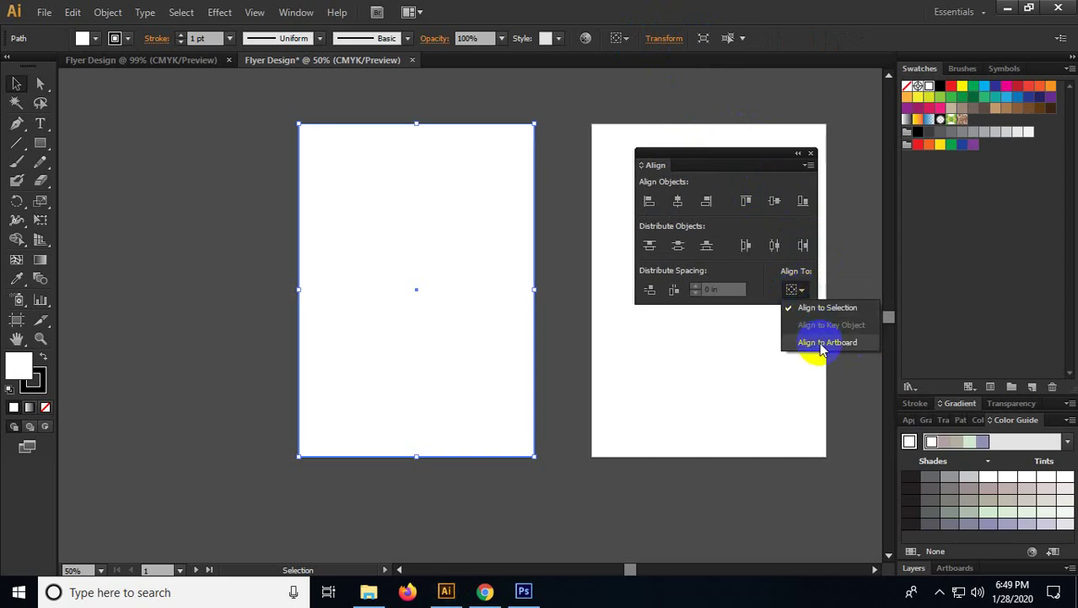
click(823, 343)
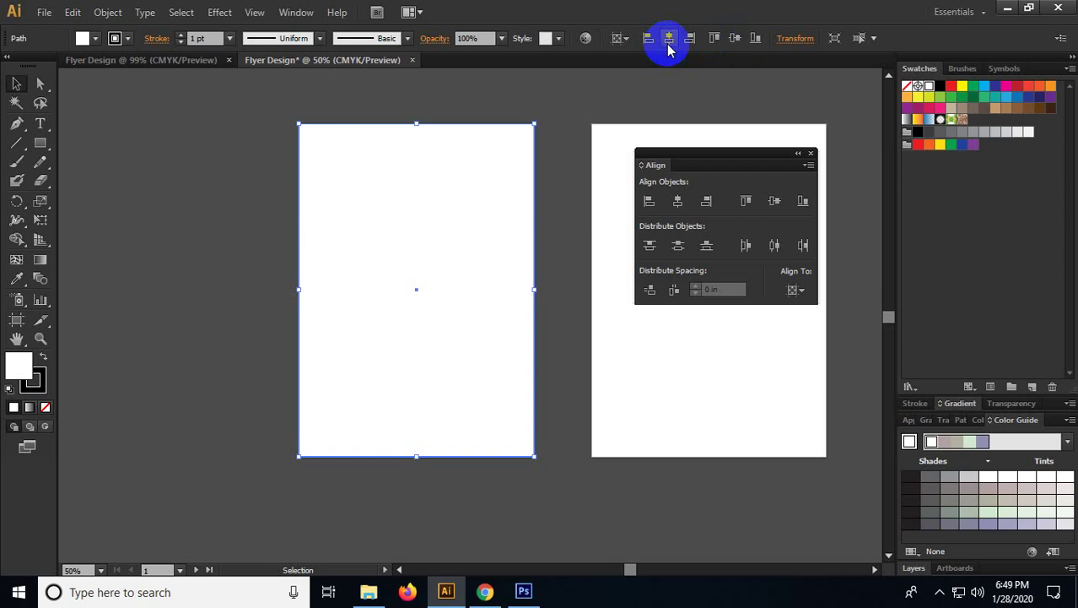
drag(773, 160, 783, 161)
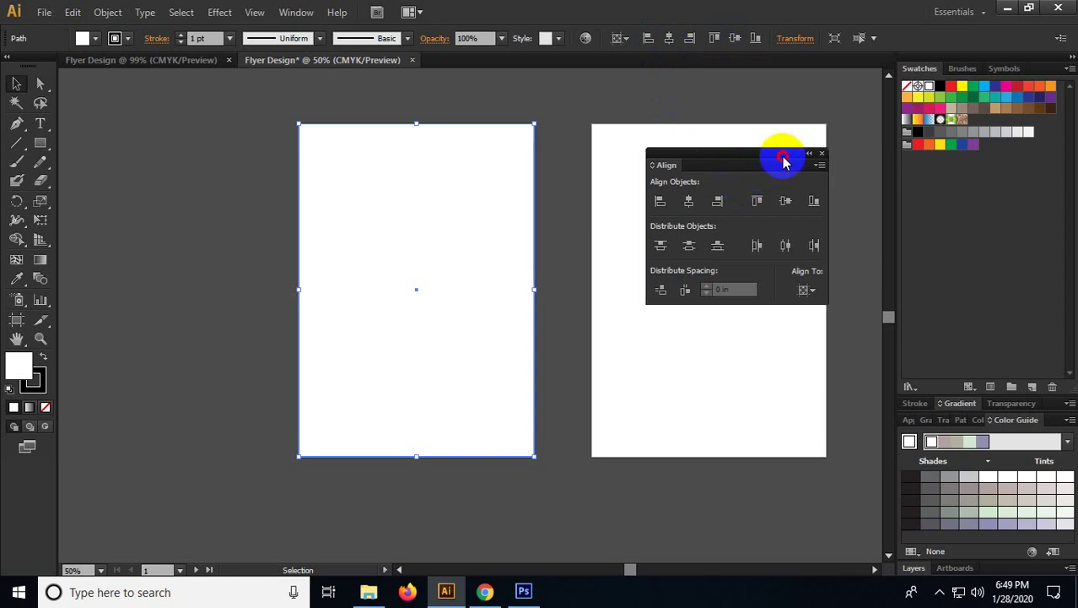
click(823, 159)
Step: Move the page-size rectangle down and left so it mostly clears the first artboard, and deselect it
drag(452, 197, 231, 277)
click(254, 191)
drag(254, 190, 304, 187)
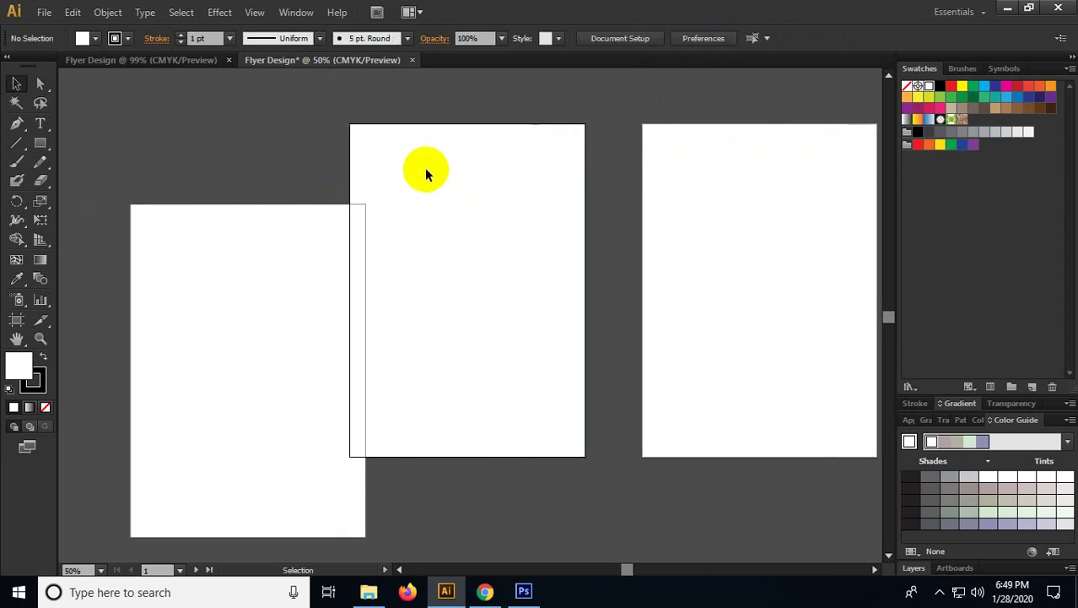
Step: Make the second artboard active and align the rectangle to that artboard's left and top edges
click(738, 232)
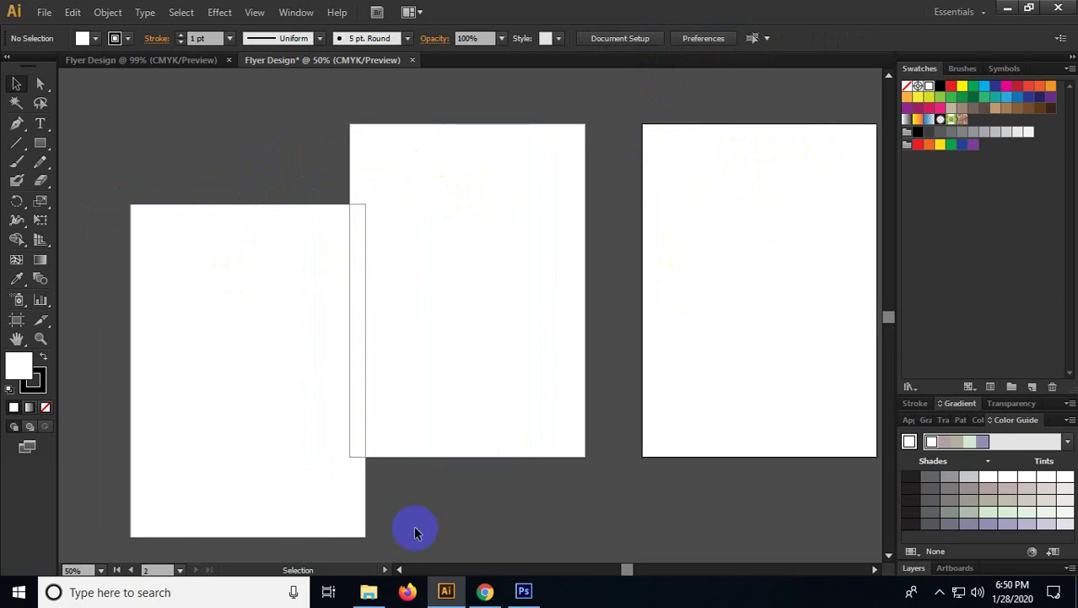
click(336, 508)
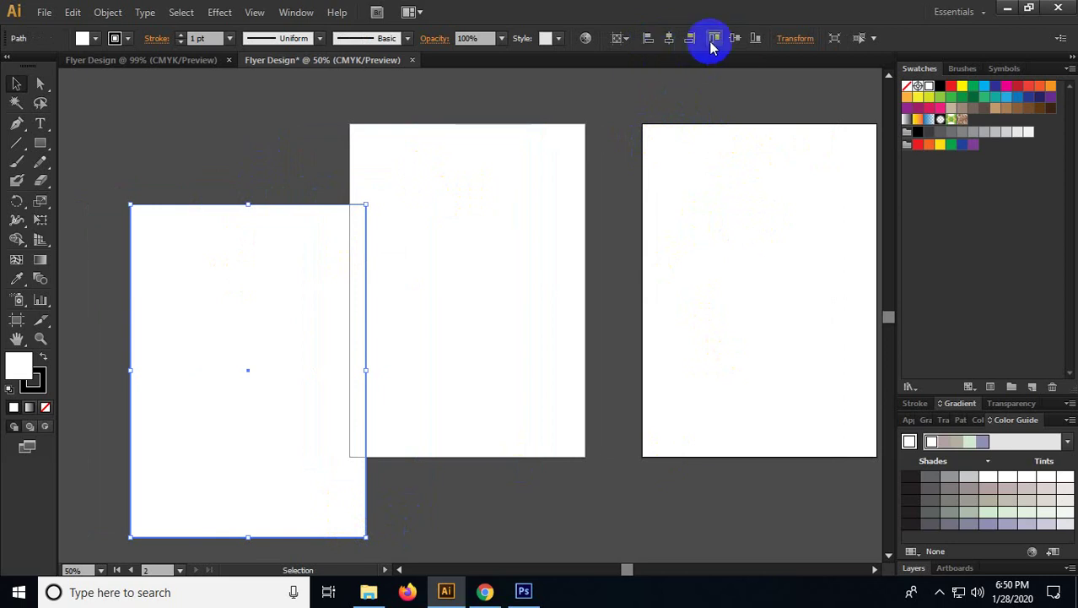
click(657, 38)
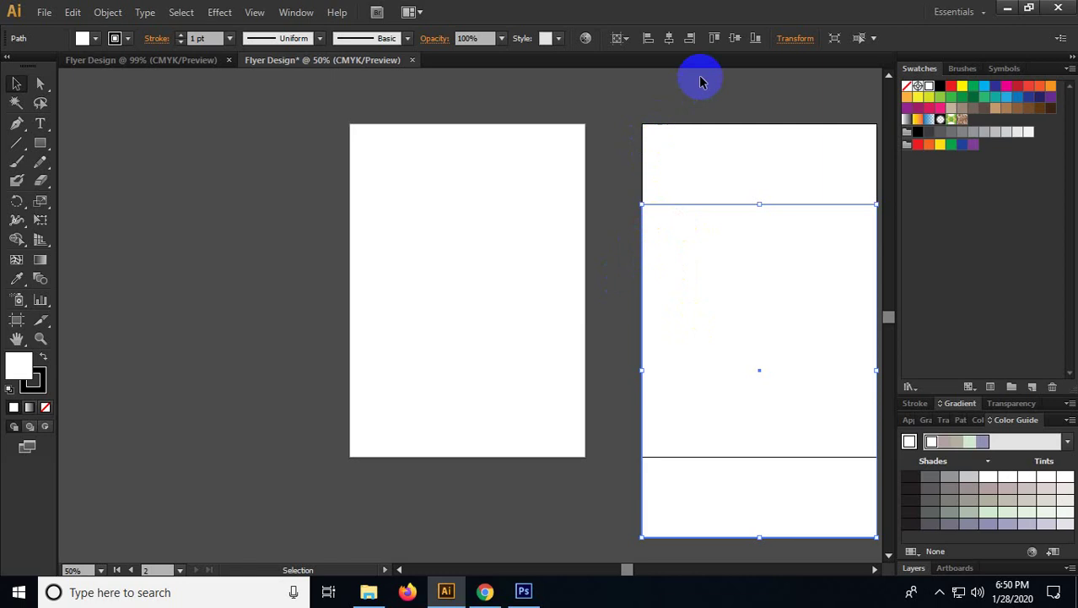
click(722, 38)
click(634, 103)
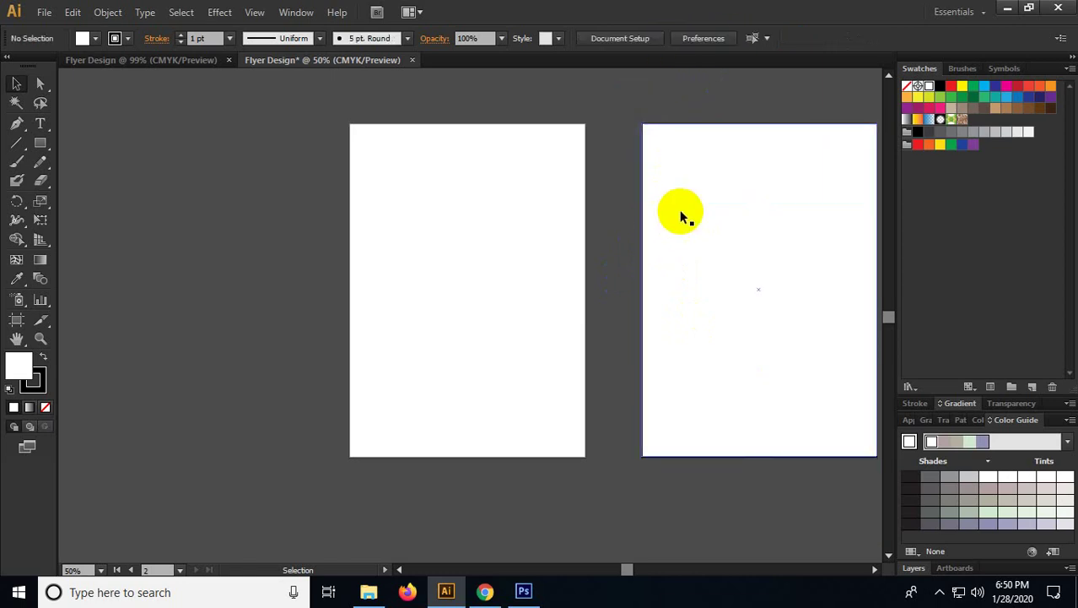
Step: Move the rectangle from the second artboard back onto the first artboard and leave it deselected
click(671, 154)
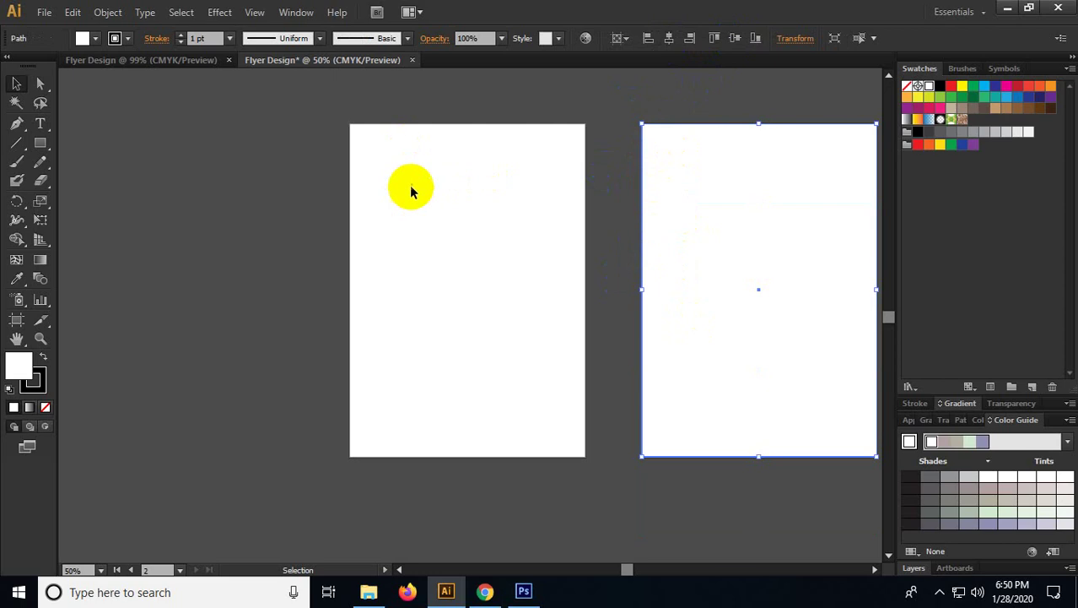
scroll(574, 236, right, 1)
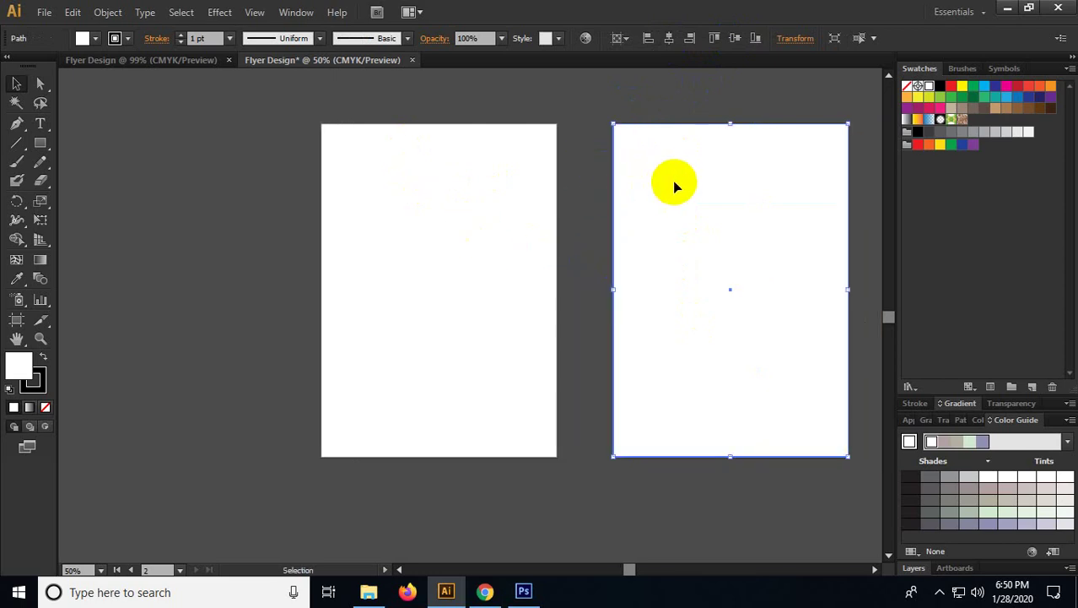
shift+click(698, 193)
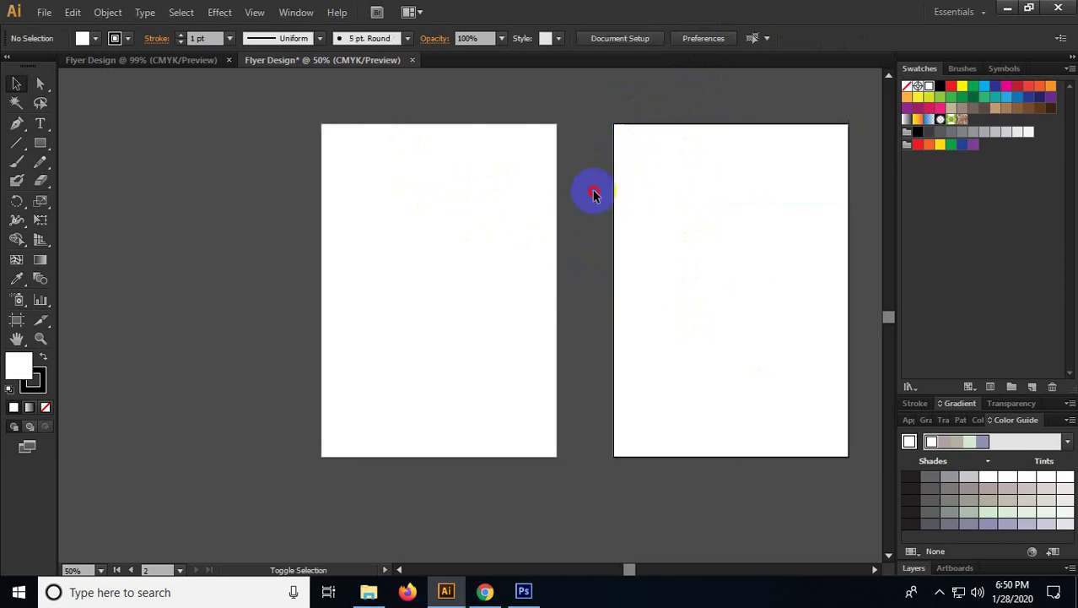
drag(672, 190, 385, 192)
click(241, 175)
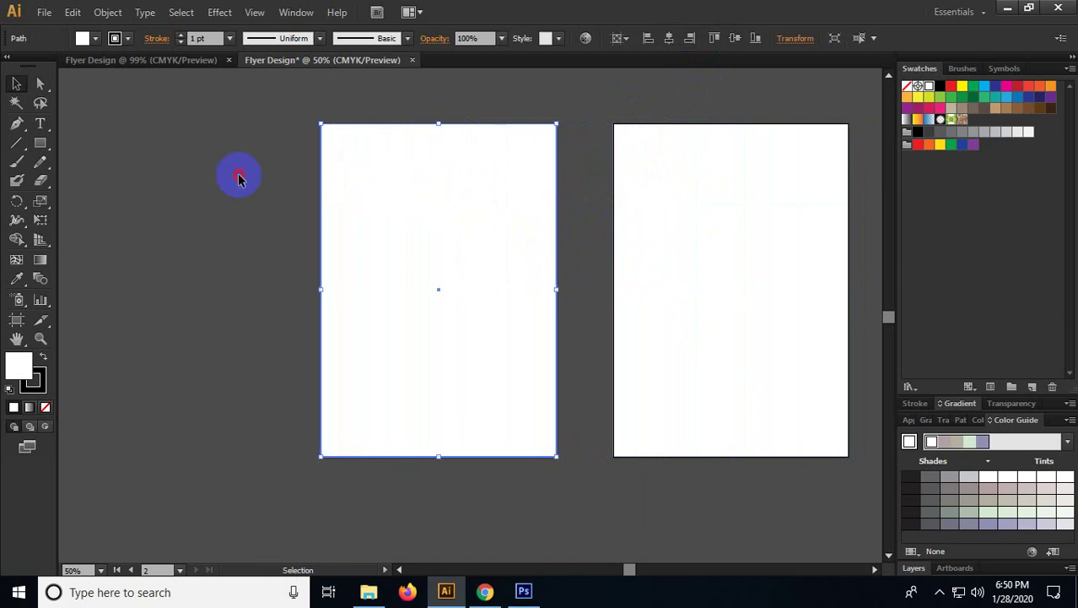
drag(284, 192, 291, 165)
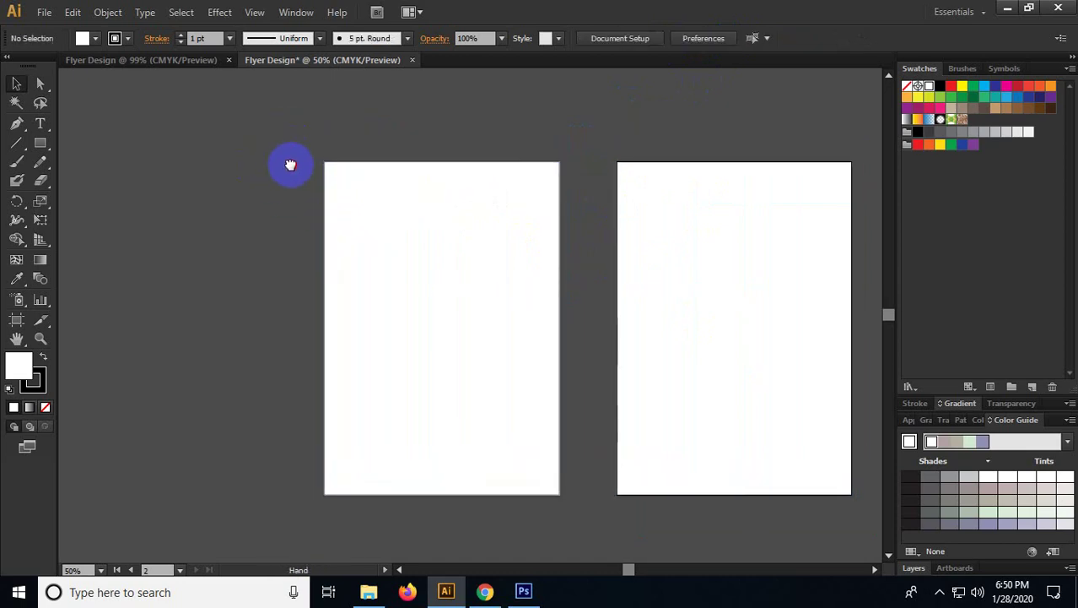
click(427, 241)
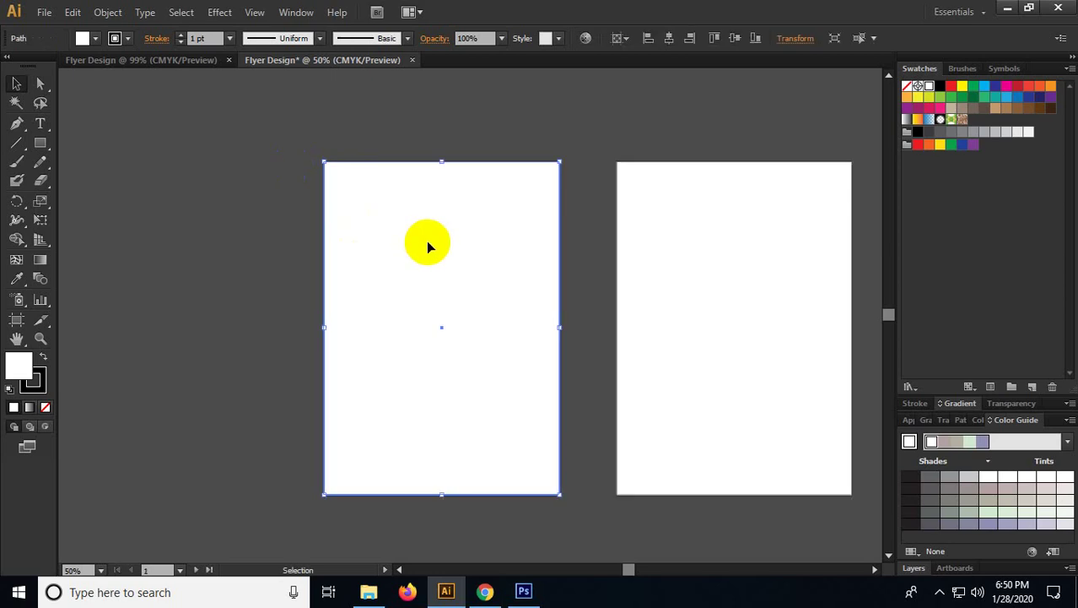
click(271, 255)
Step: Create another rectangle 8.27 in wide and 11.69 in high, starting on the first artboard
click(39, 142)
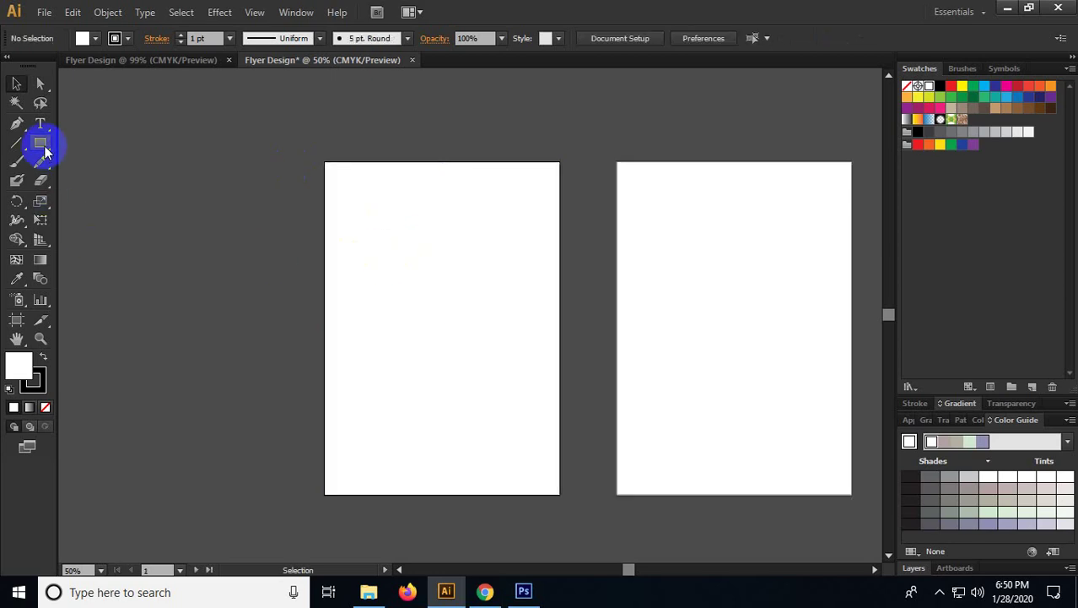
click(406, 285)
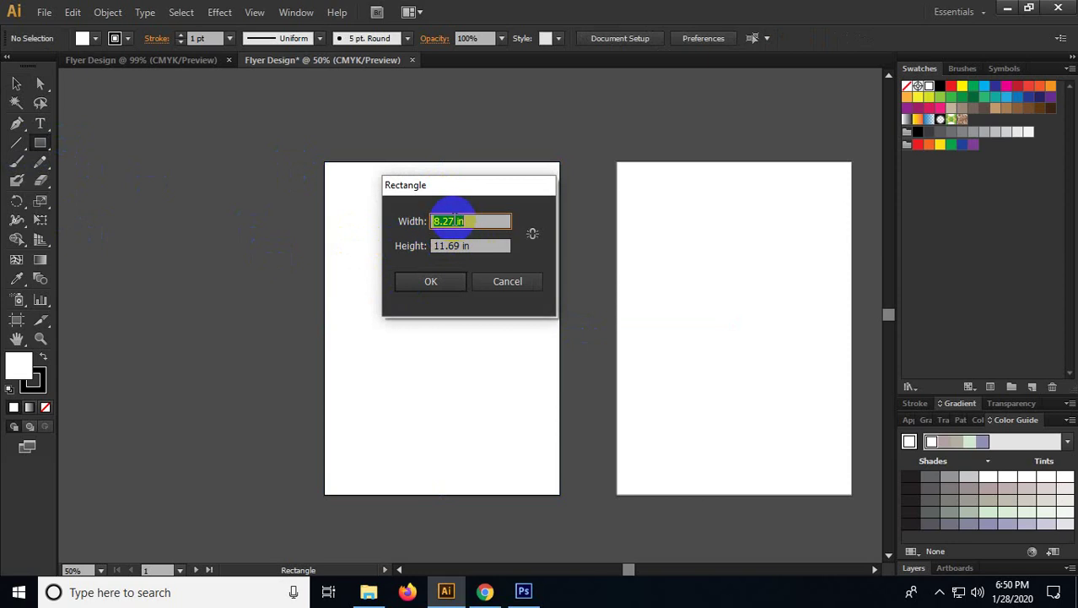
click(431, 284)
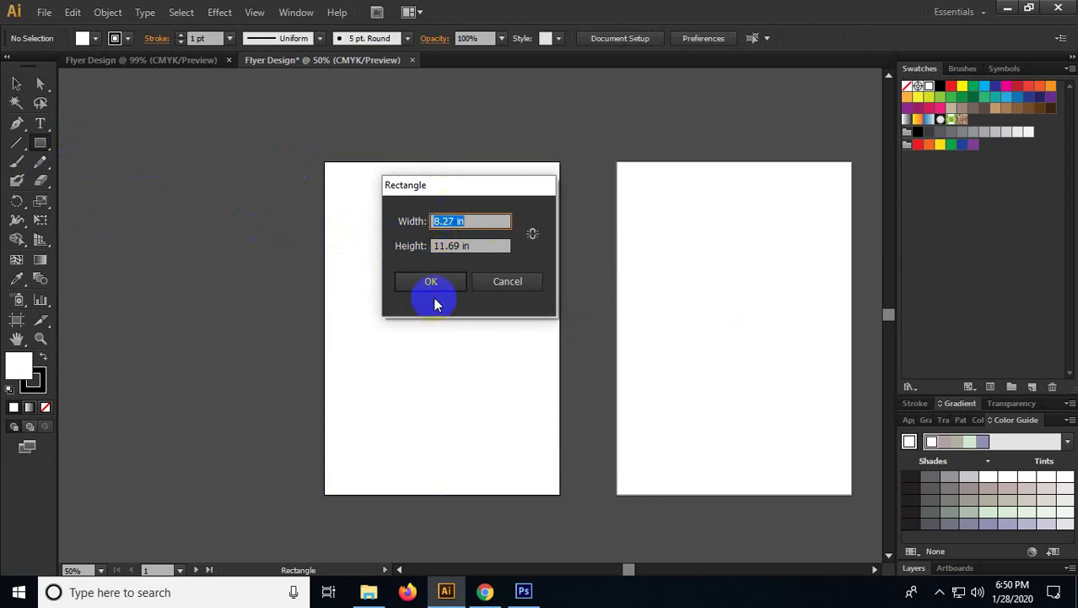
Step: Center the new rectangle horizontally and vertically on the first artboard
click(17, 85)
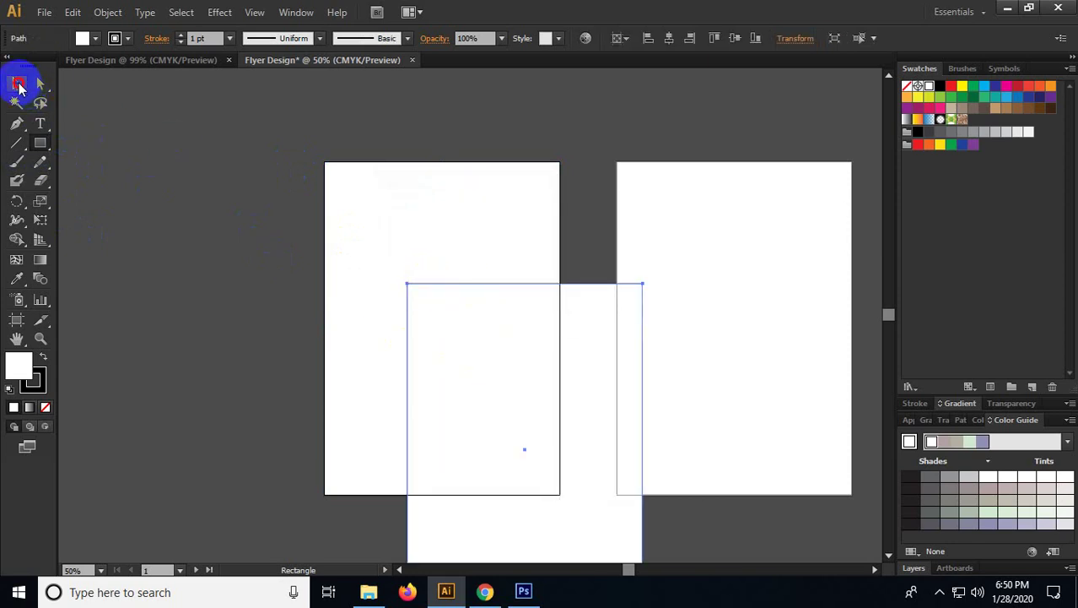
click(670, 39)
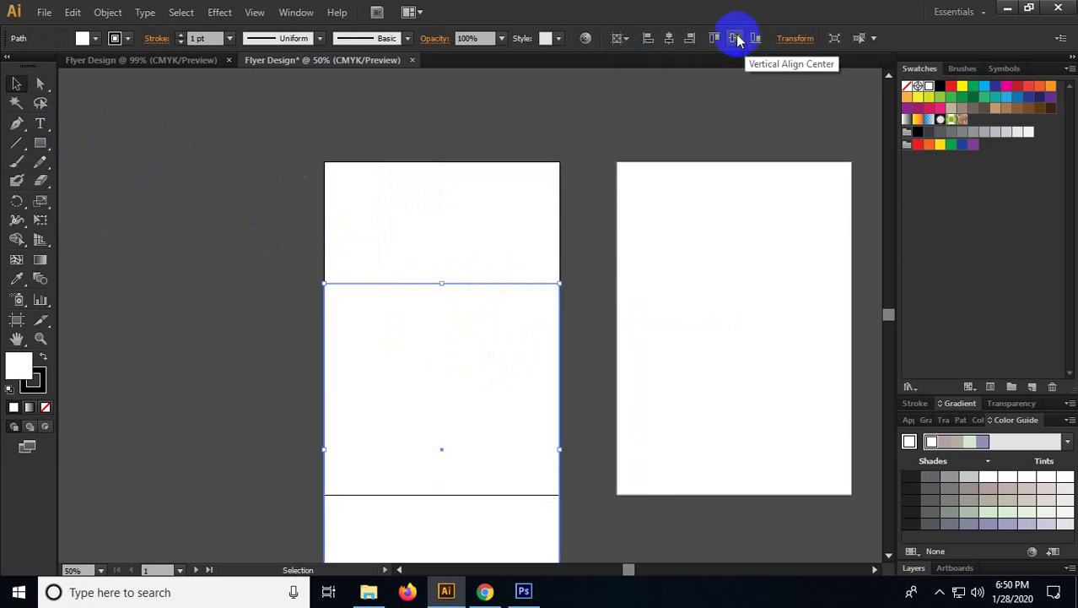
click(735, 39)
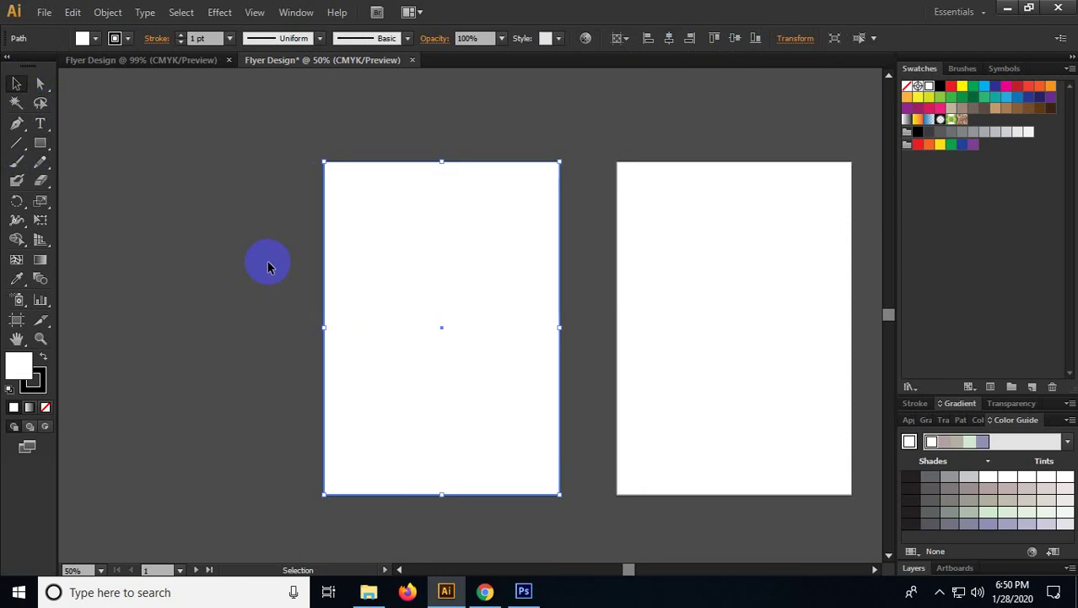
Step: Move the displaced page-size rectangle back over the first artboard, center it horizontally and vertically, and leave it deselected
click(474, 203)
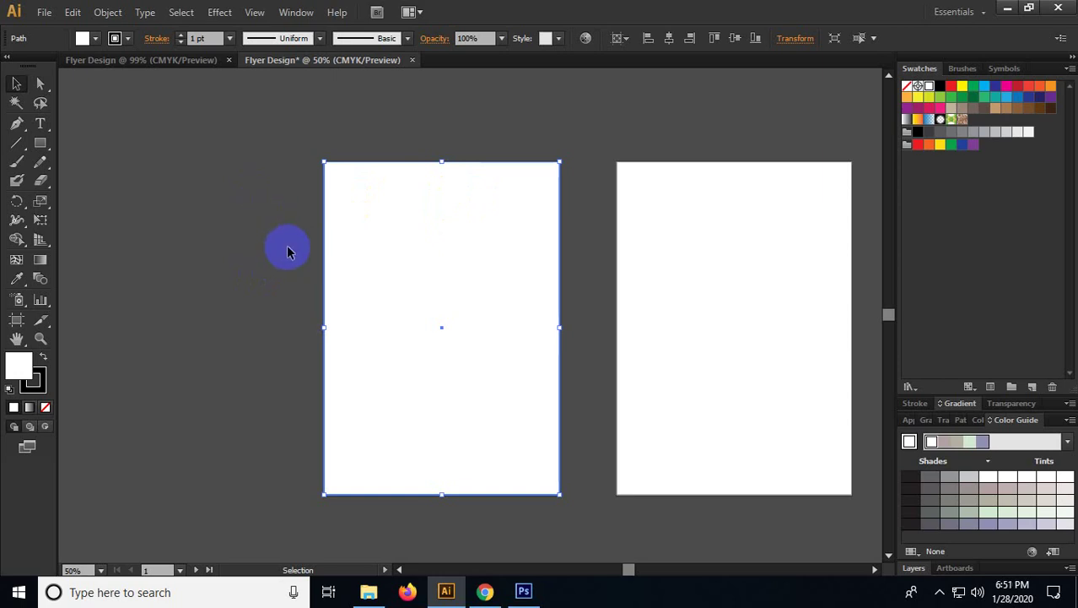
mouse_move(308, 220)
mouse_down()
mouse_move(354, 221)
mouse_move(386, 190)
mouse_up()
key(ctrl+z)
click(365, 168)
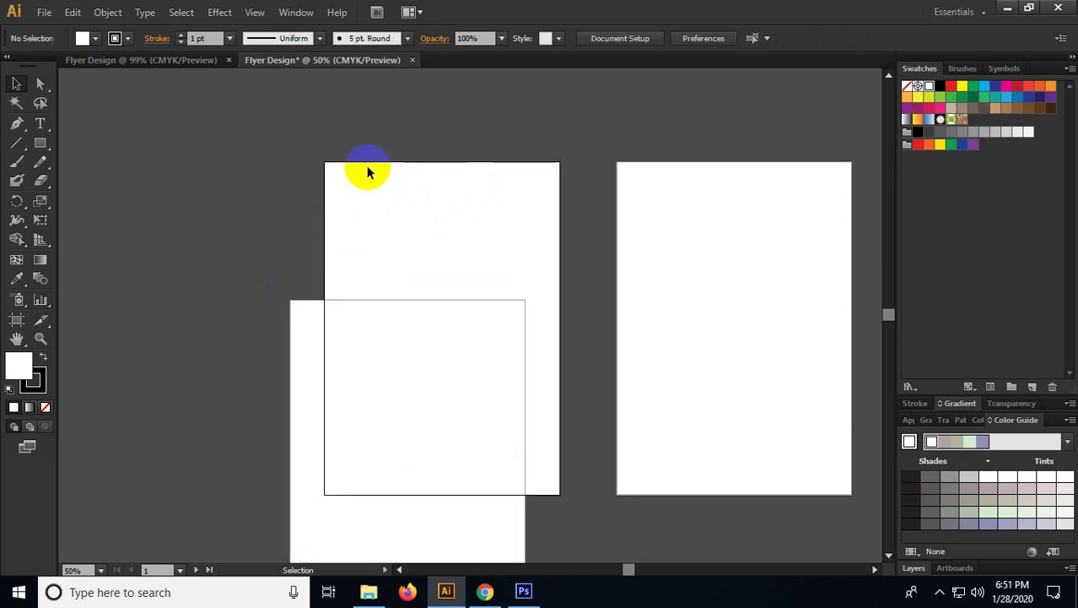
click(675, 242)
drag(424, 408, 491, 249)
click(667, 39)
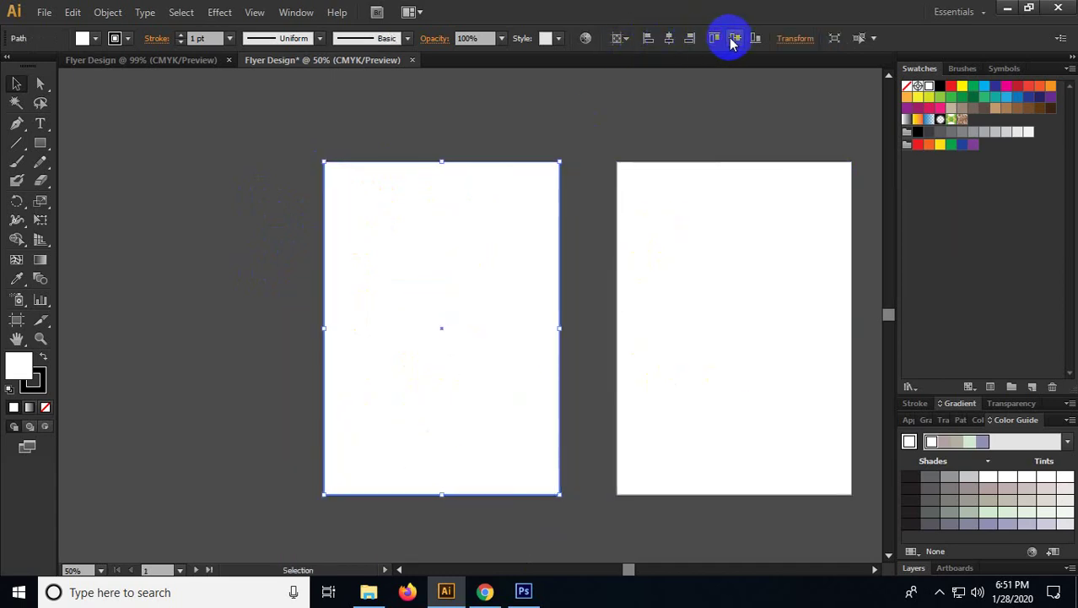
click(369, 152)
drag(369, 152, 384, 154)
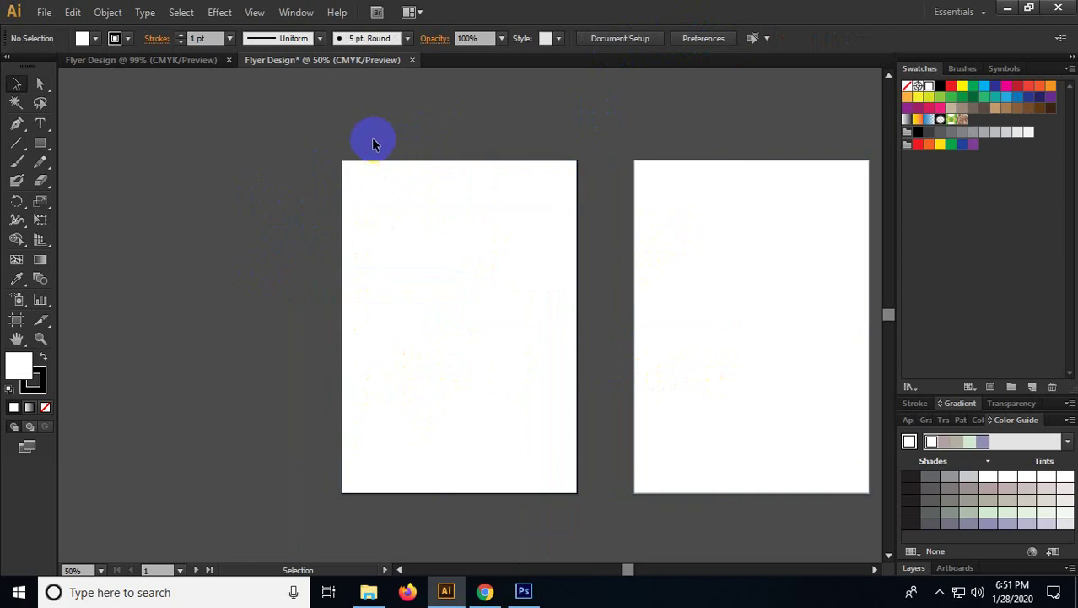
scroll(355, 144, up, 1)
scroll(355, 145, down, 1)
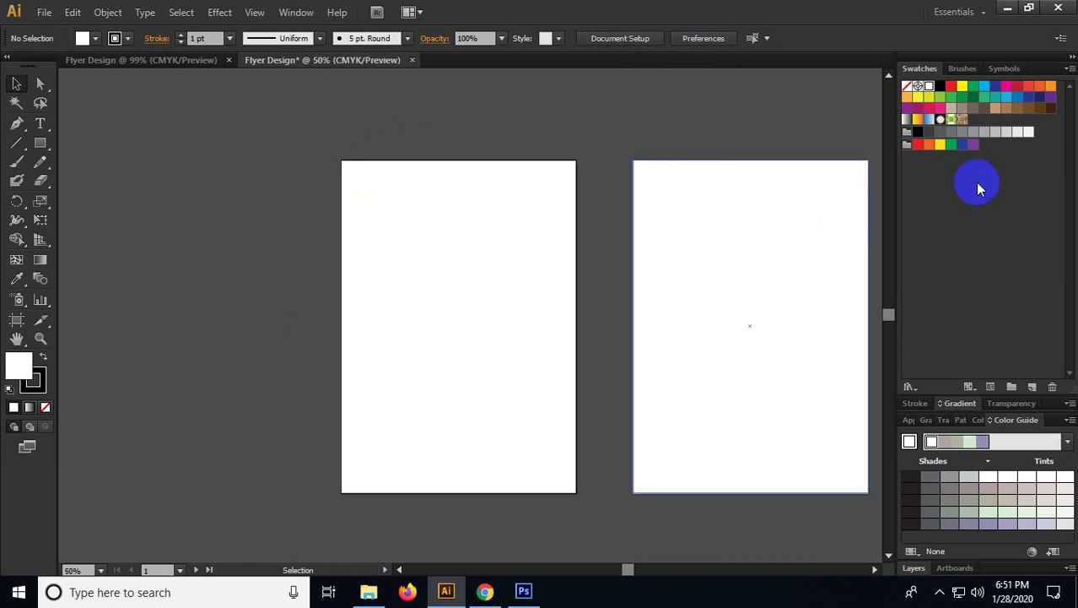
click(939, 592)
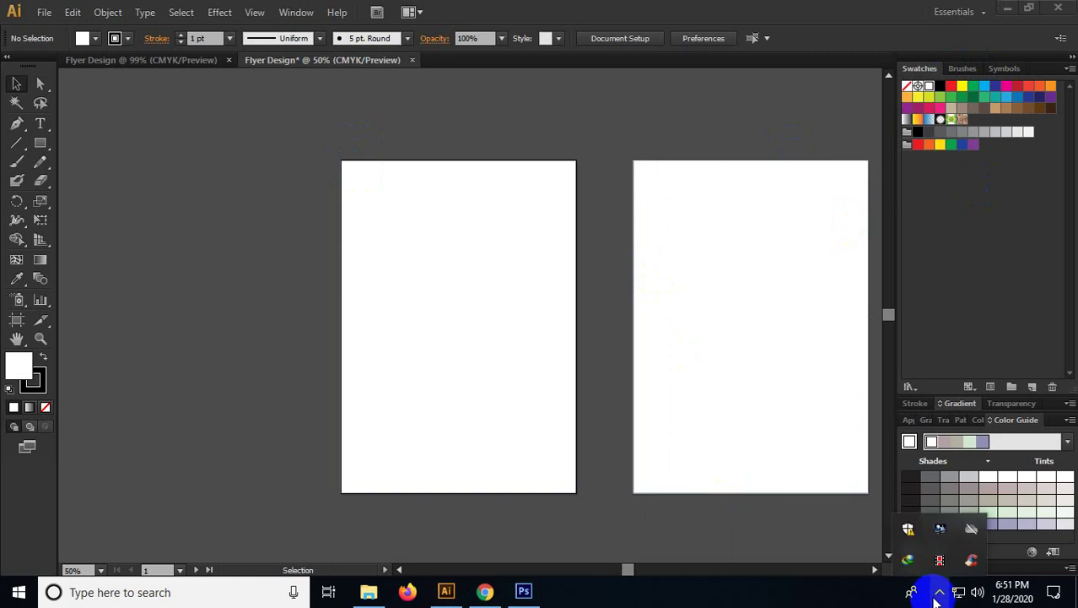
click(585, 511)
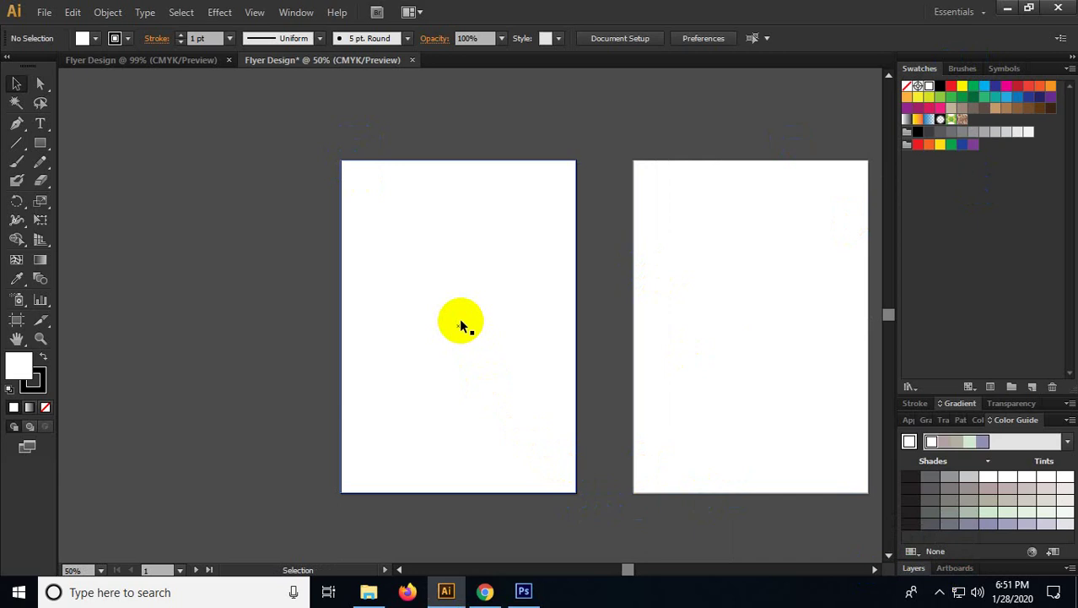
Step: Offset the path of the first artboard's rectangle by 0.1 in with miter joins and the preview enabled
click(423, 257)
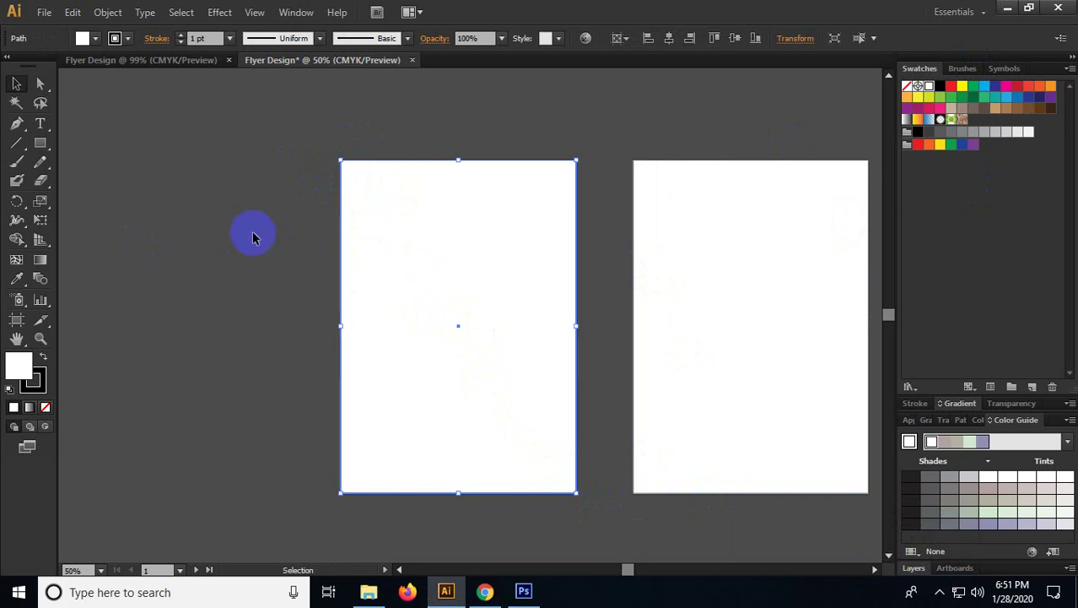
click(108, 12)
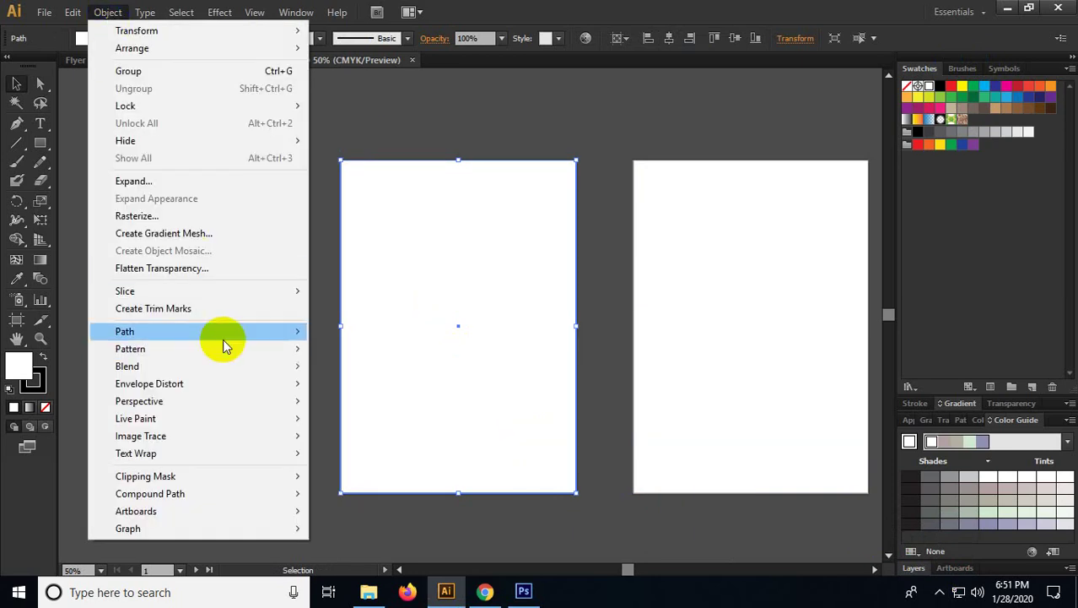
mouse_move(241, 334)
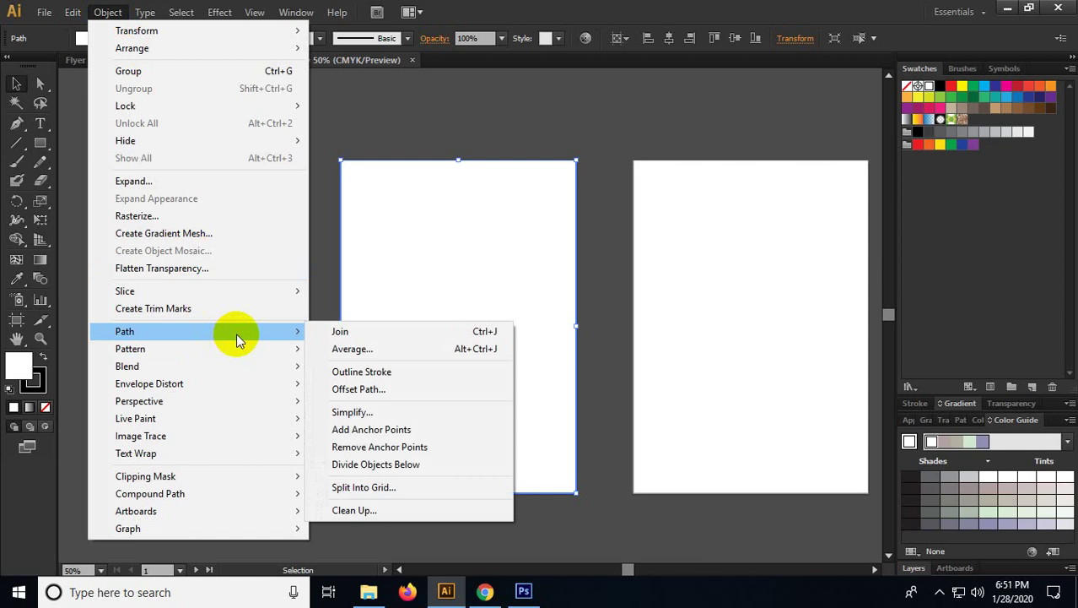
click(372, 390)
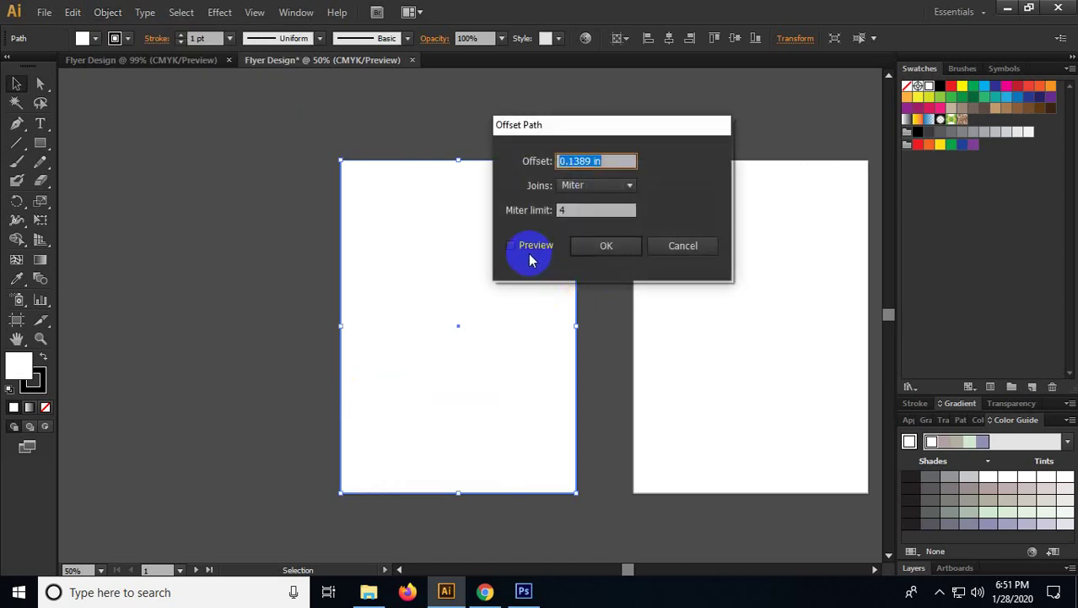
drag(557, 131, 628, 128)
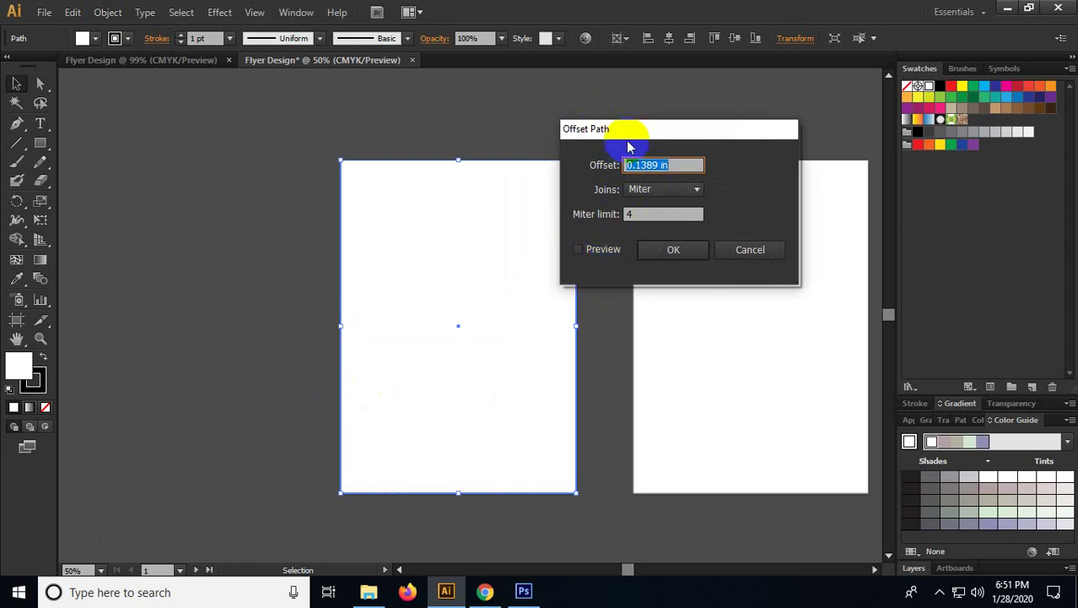
drag(627, 131, 650, 156)
click(615, 279)
click(634, 192)
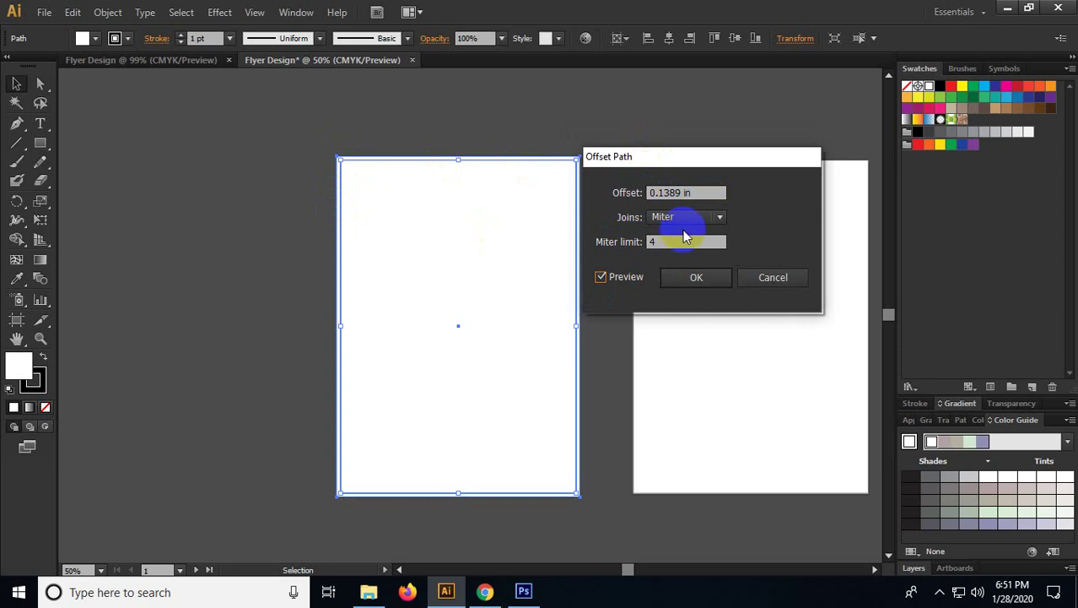
drag(703, 192, 584, 192)
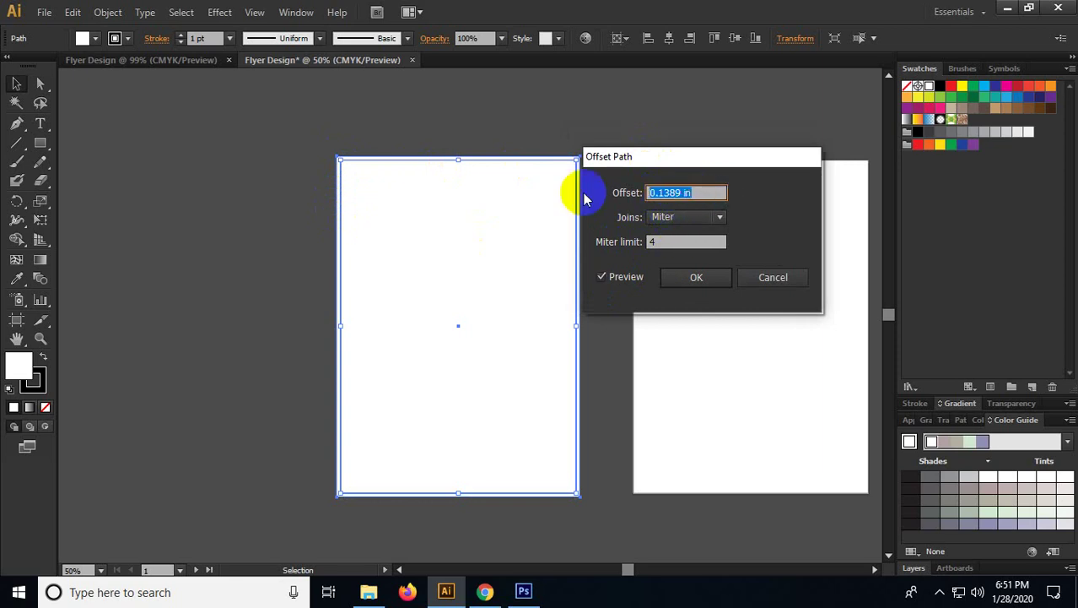
text(0.)
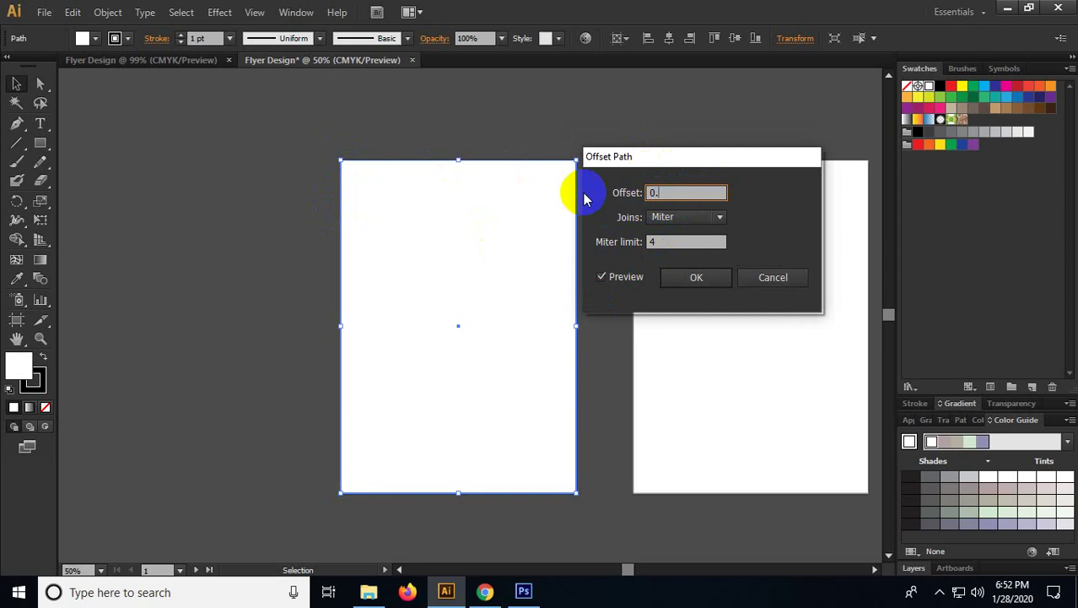
text(1)
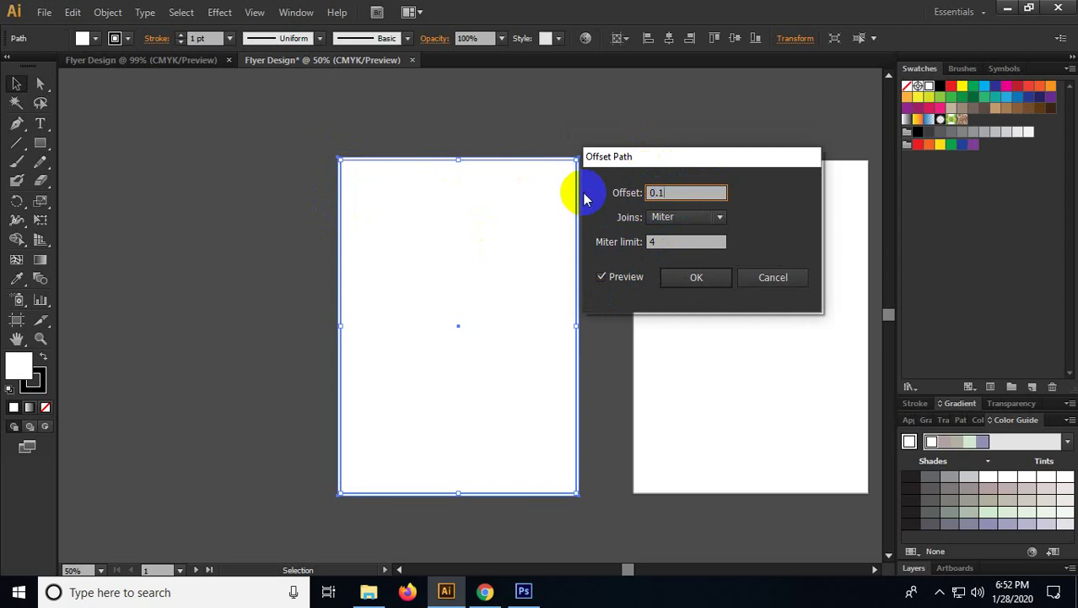
key(Return)
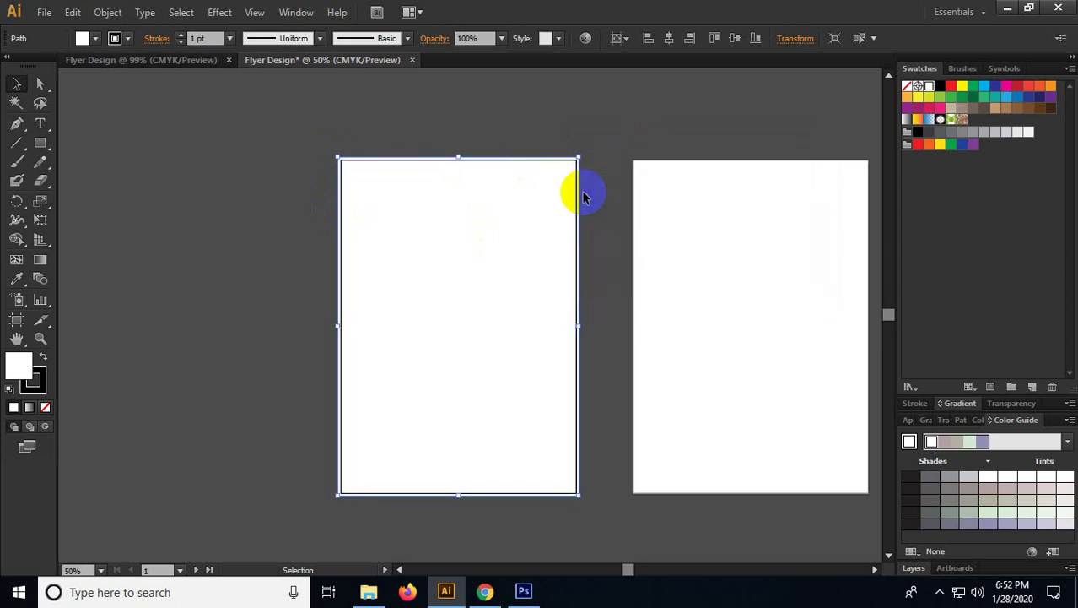
Step: Offset the path of the original page-size rectangle inward by -0.6 in with miter joins, previewing the result
click(288, 230)
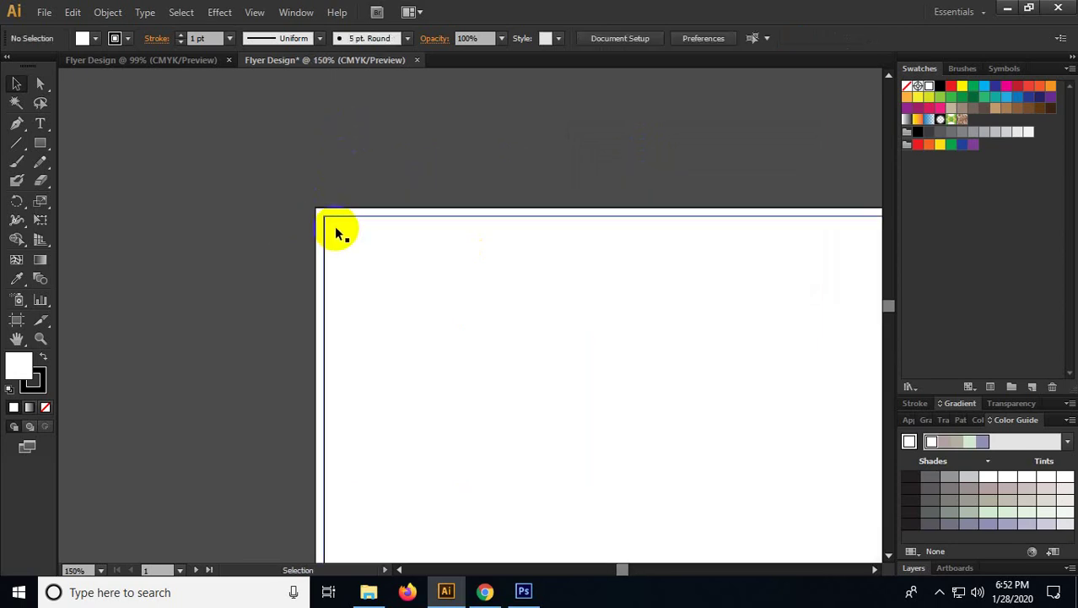
click(338, 218)
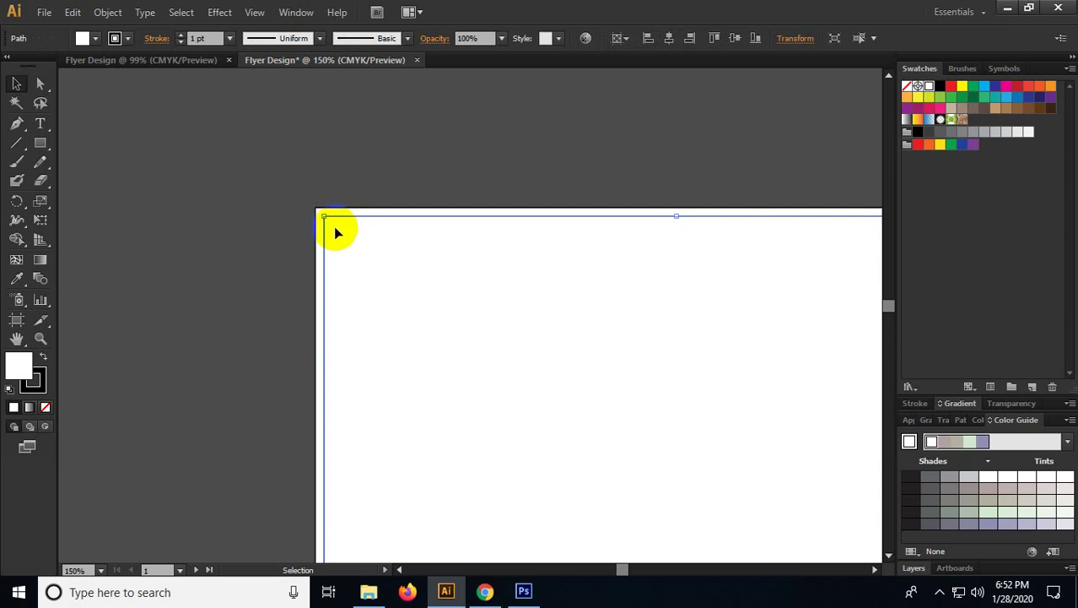
click(334, 233)
click(108, 12)
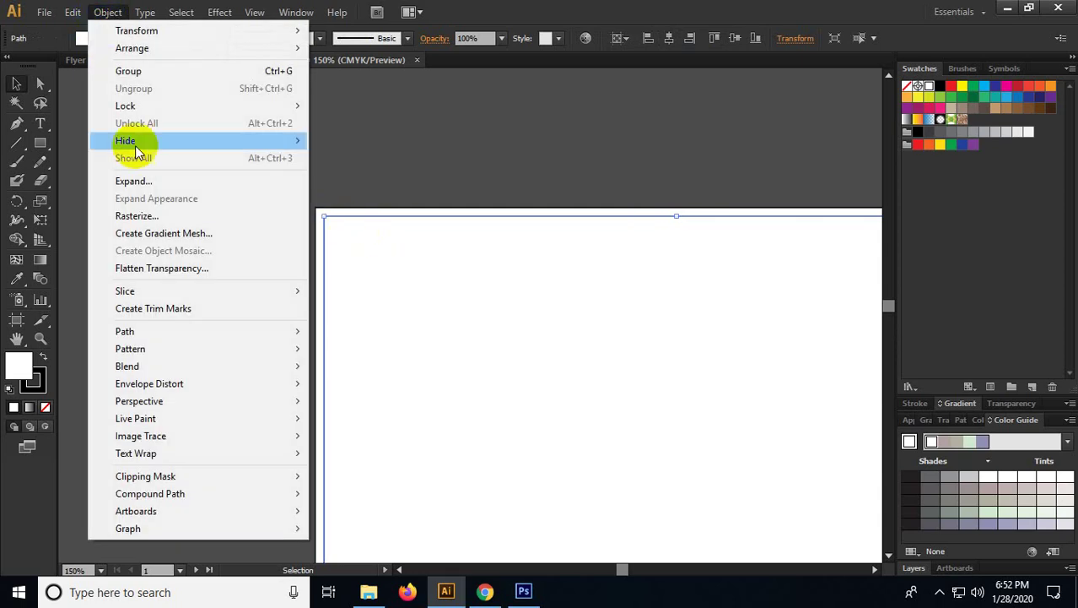
click(375, 389)
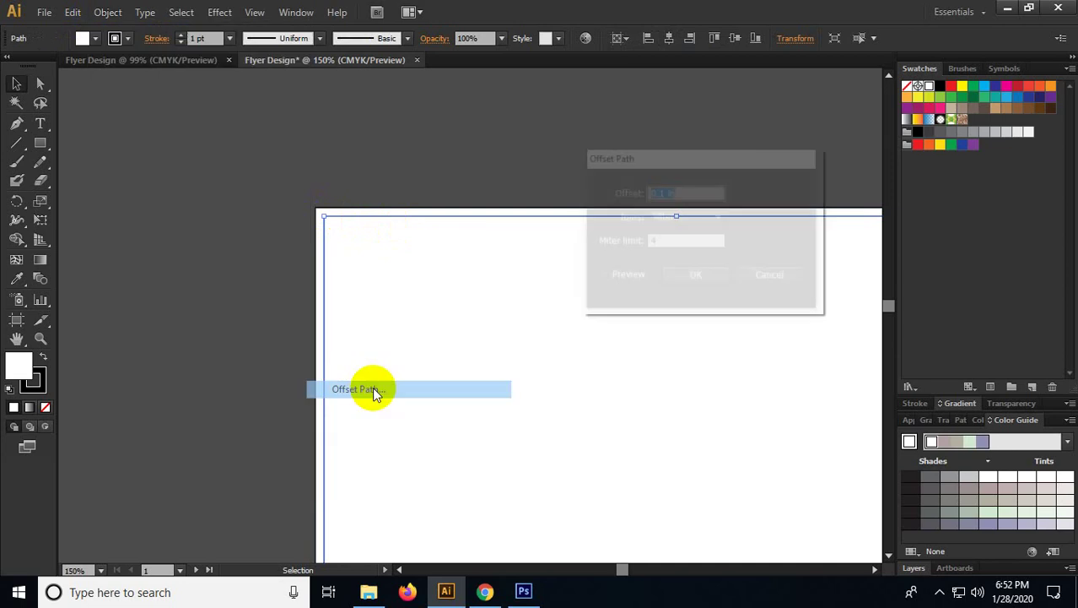
click(621, 276)
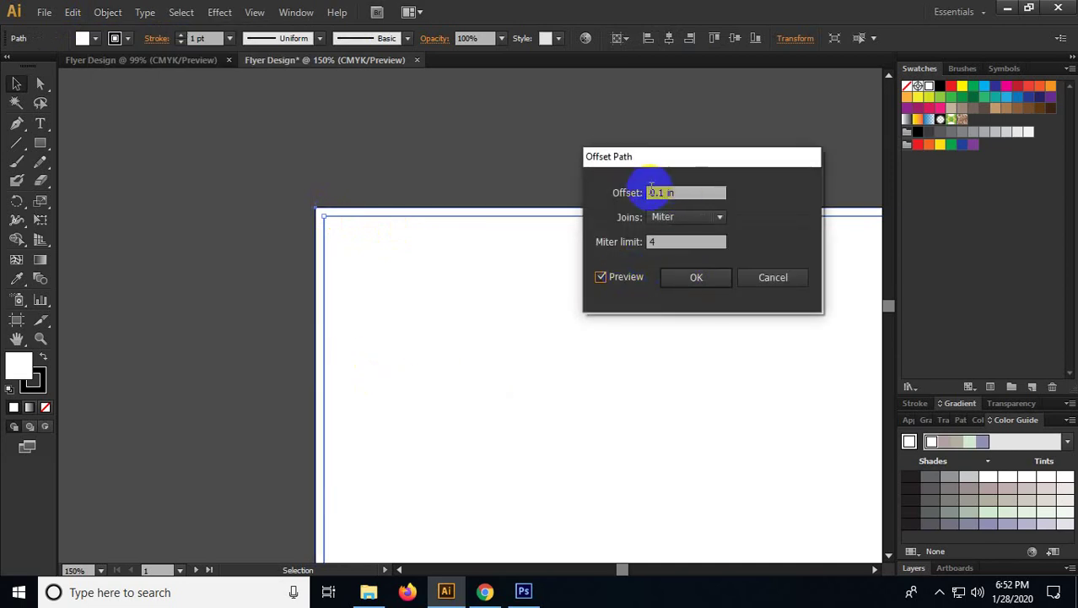
click(716, 197)
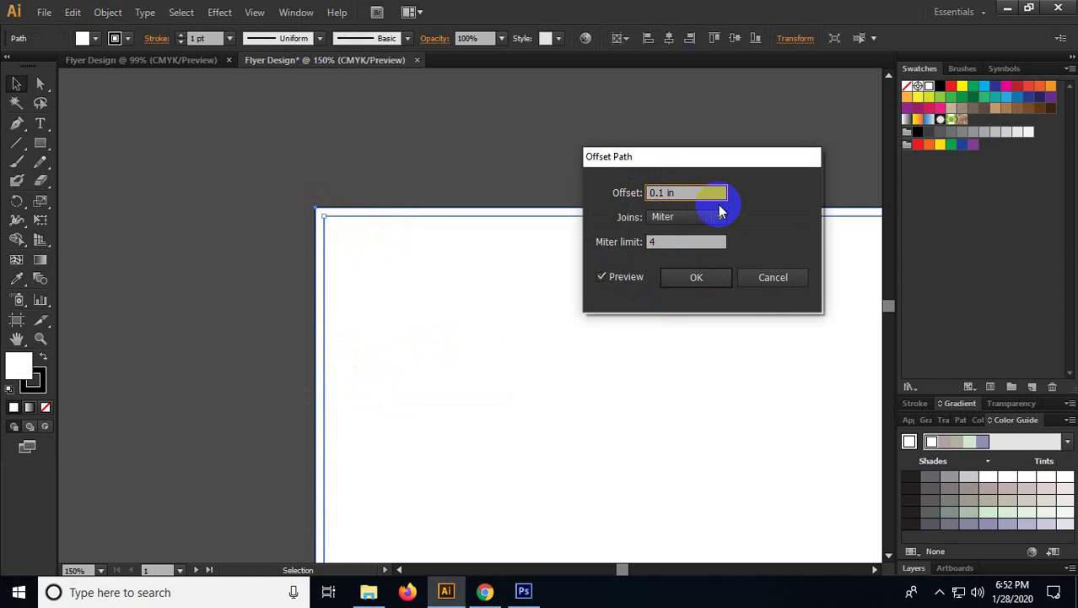
key(Home)
text(-)
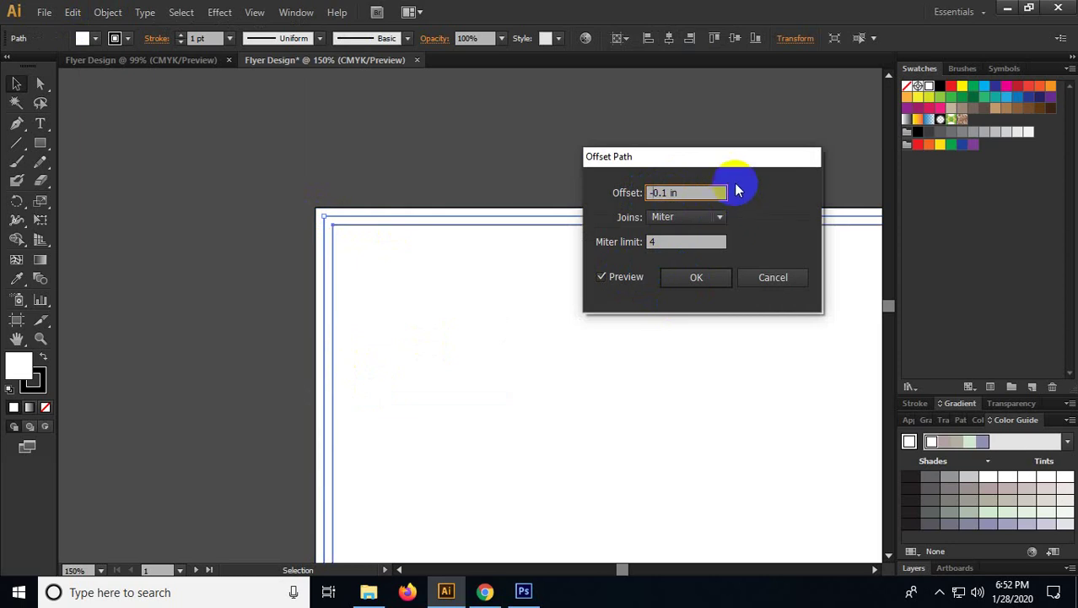
click(667, 193)
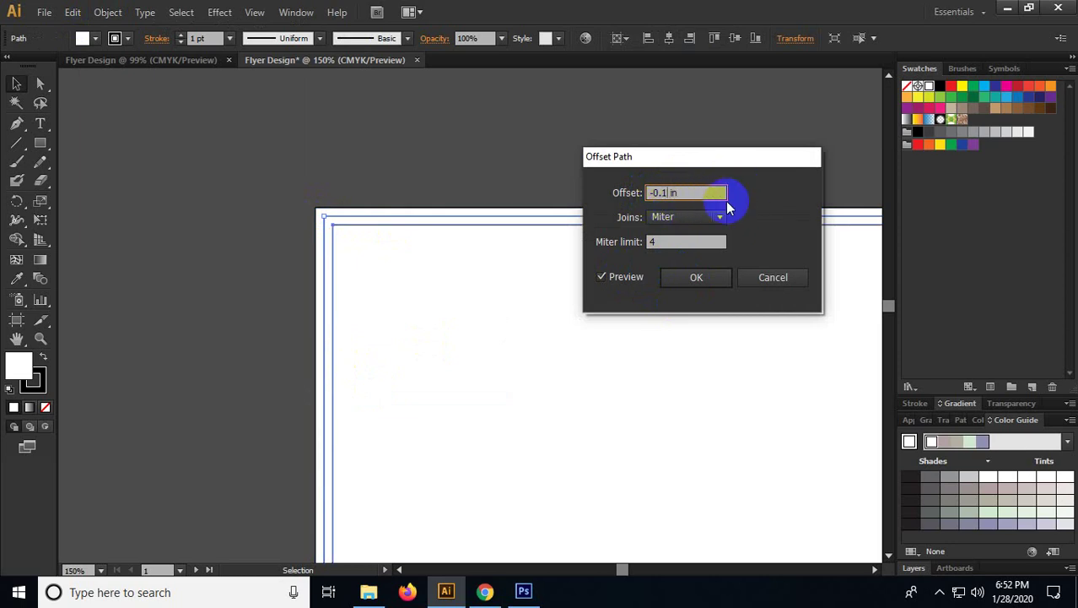
key(BackSpace)
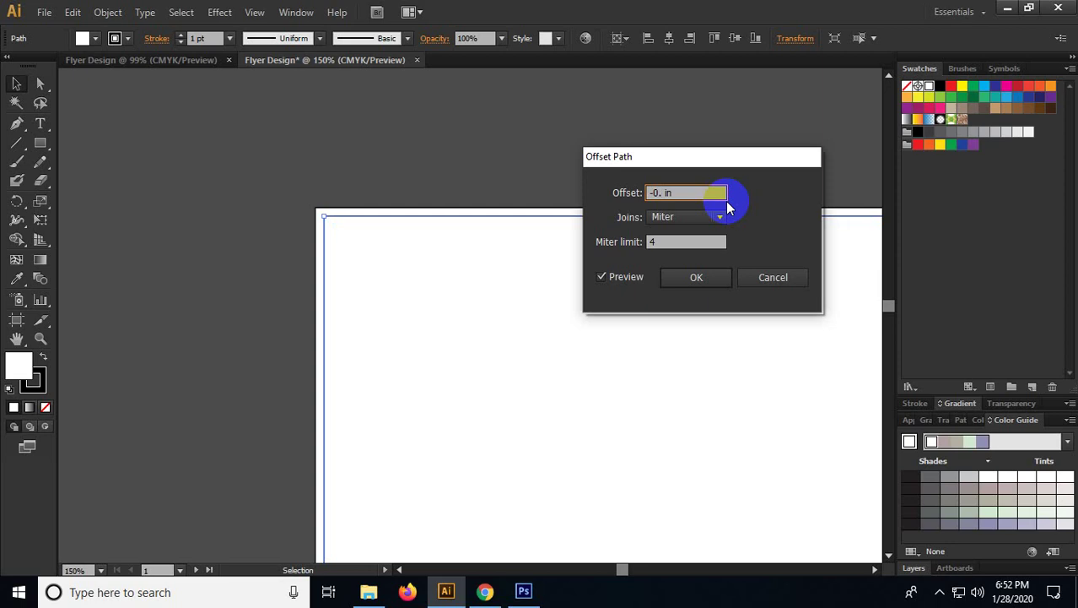
text(6)
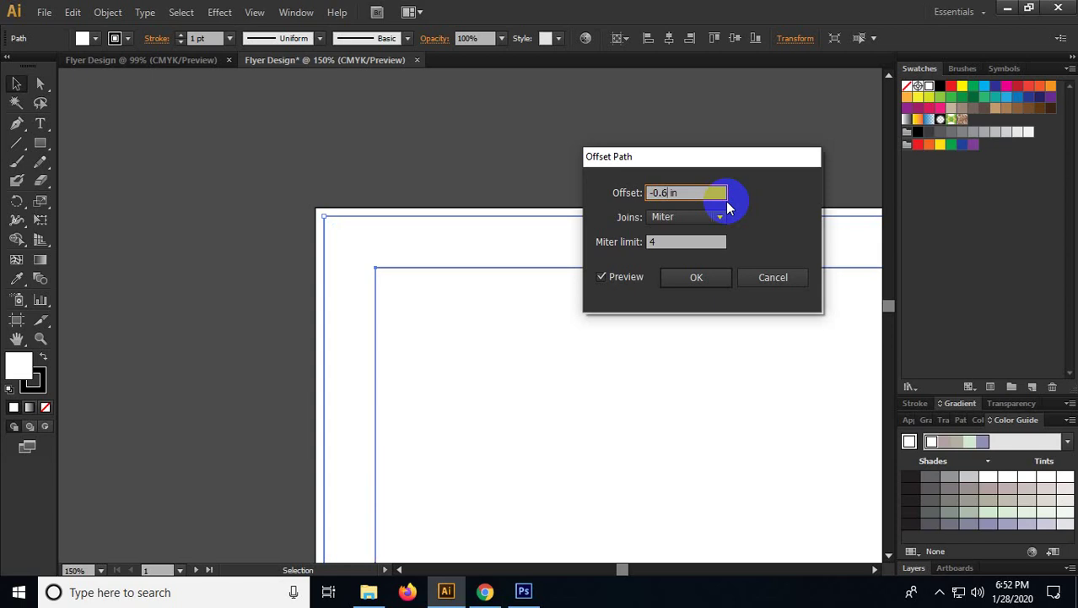
key(Return)
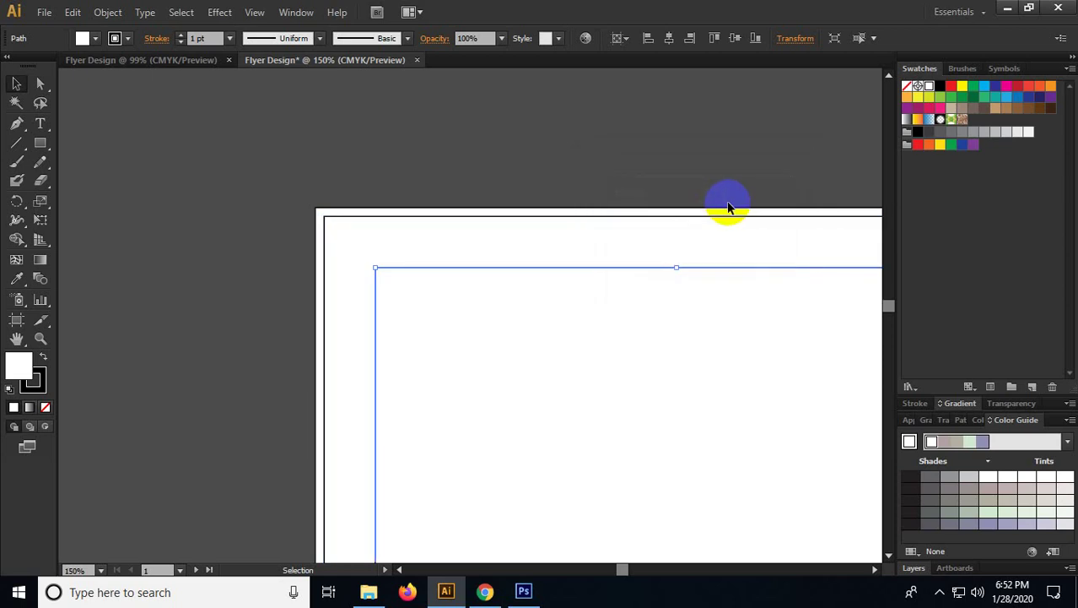
Step: Select the outermost and innermost offset rectangles together and convert them into guides
click(369, 127)
click(334, 216)
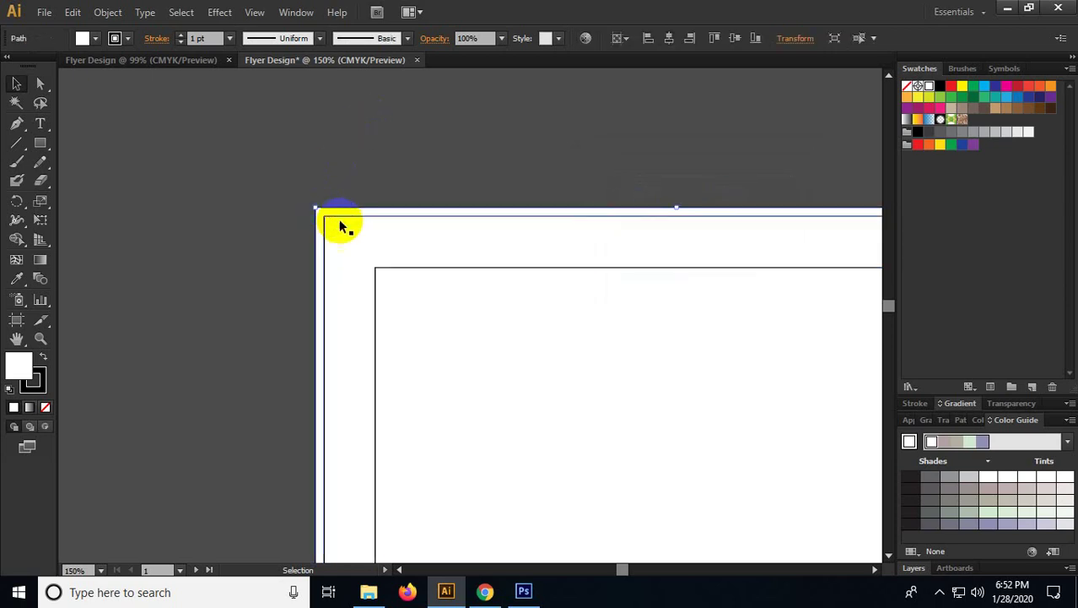
shift+click(398, 274)
shift+click(397, 279)
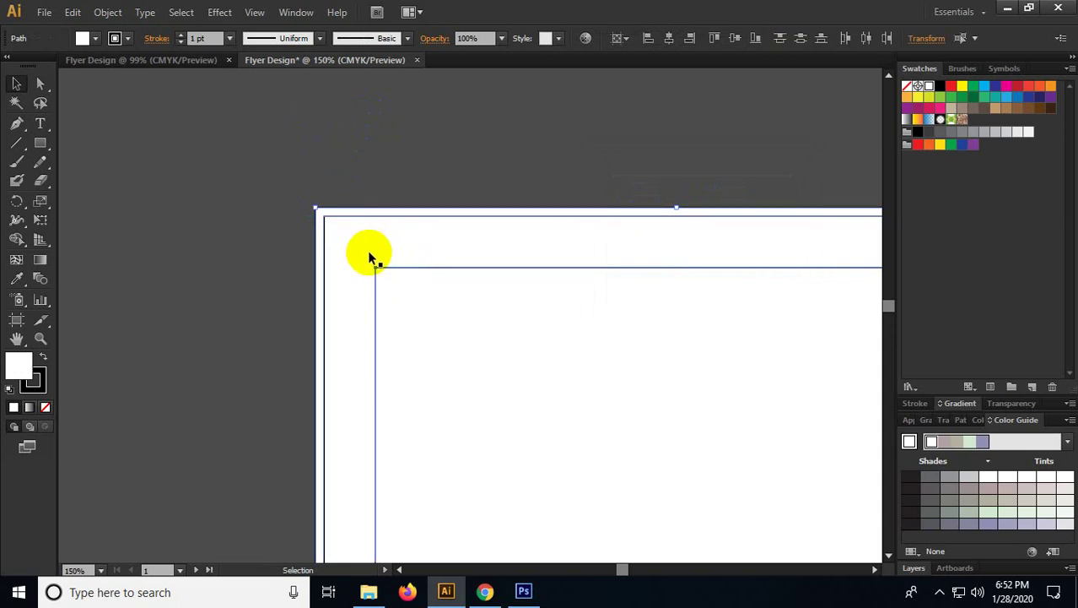
right_click(373, 251)
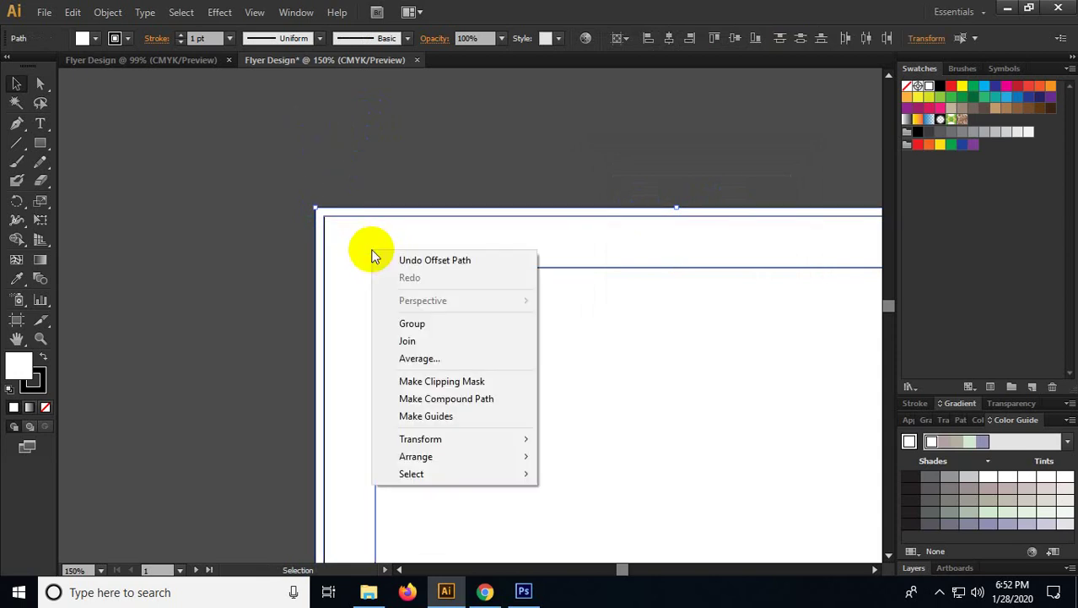
click(453, 415)
key(ctrl+minus)
key(ctrl+minus)
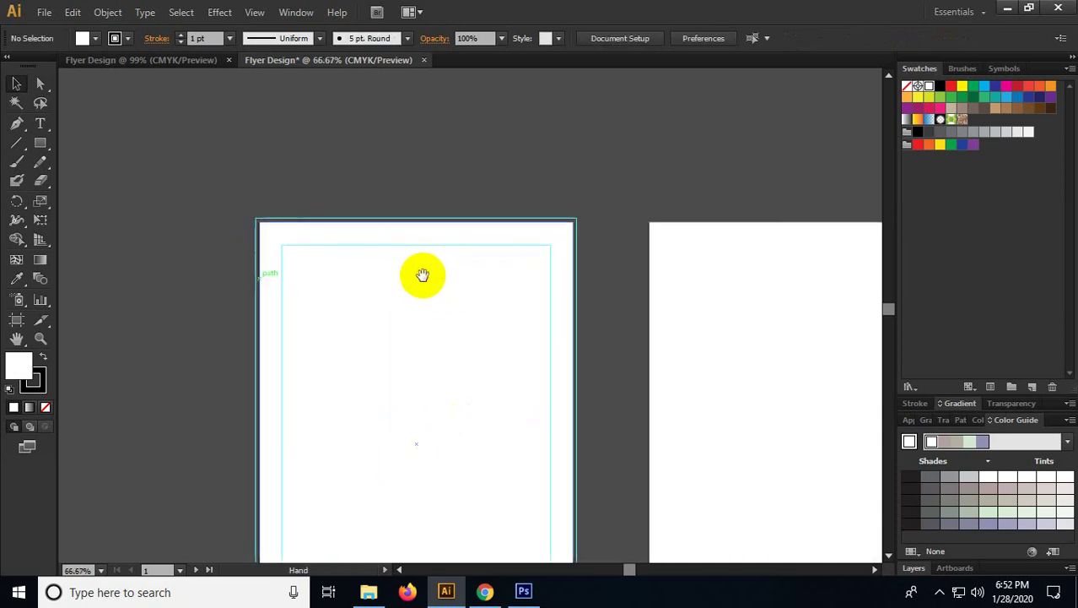
Step: Remove the fill from the remaining page-size rectangle and make its stroke the active color attribute
scroll(291, 226, up, 2)
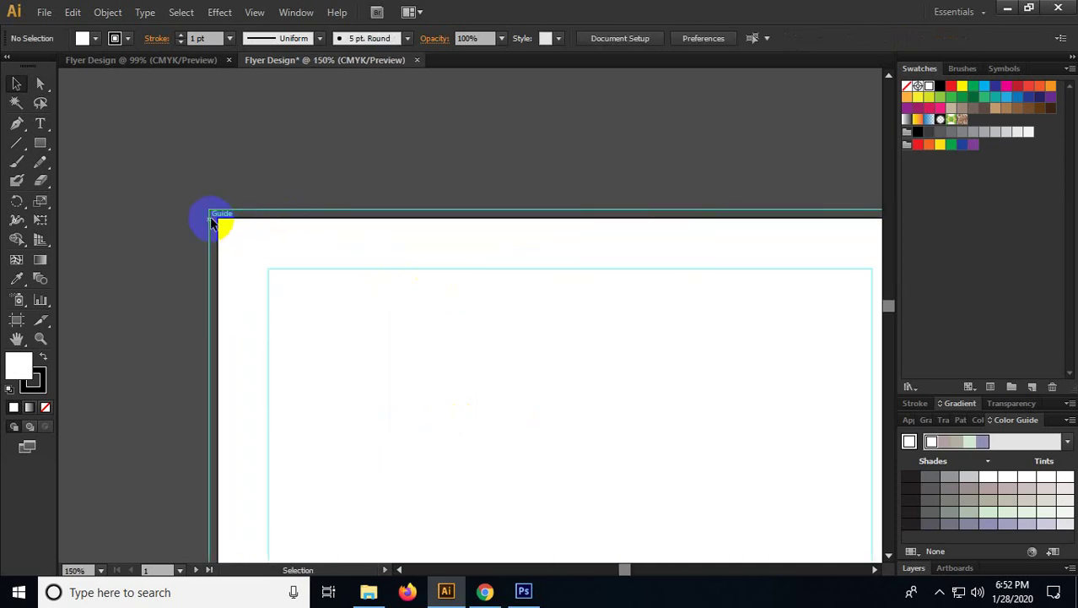
click(220, 225)
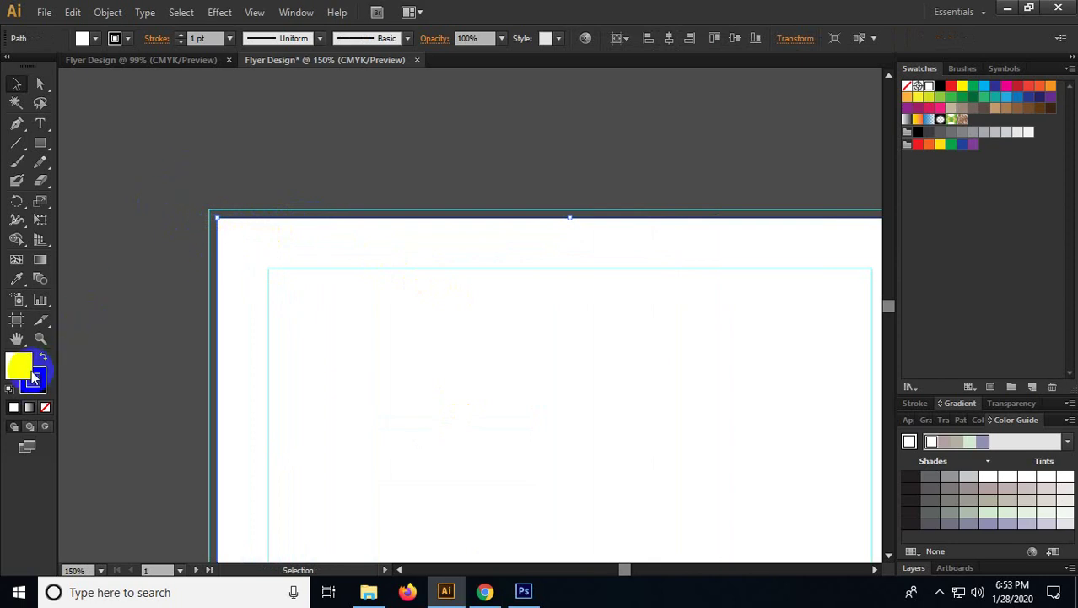
click(43, 406)
click(39, 377)
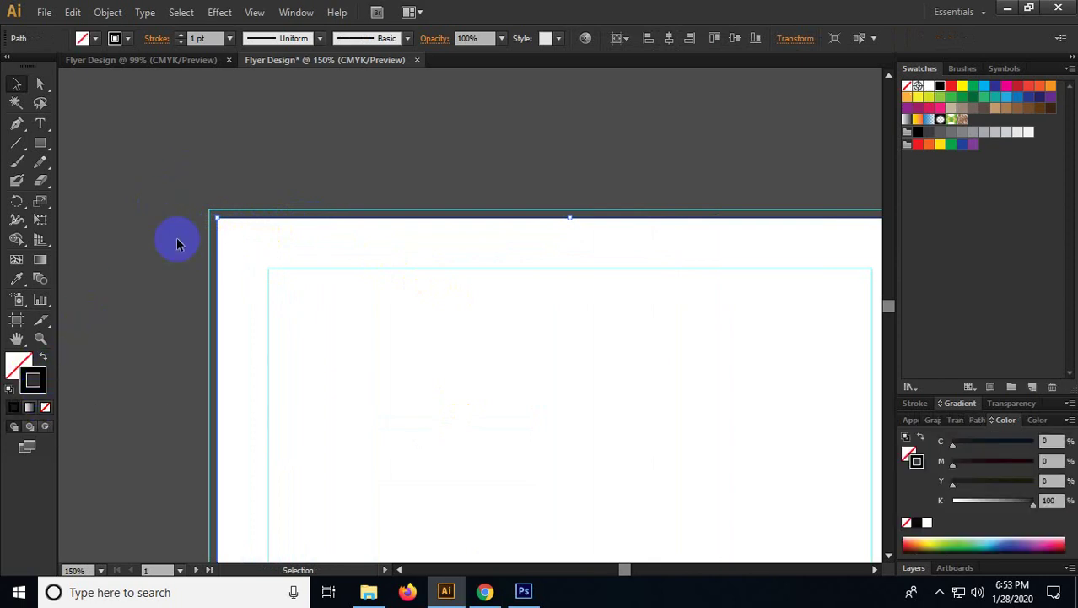
Step: Inspect the page-size rectangle and the bleed and margin guides at the first artboard's upper-left corner
click(176, 242)
scroll(192, 221, up, 6)
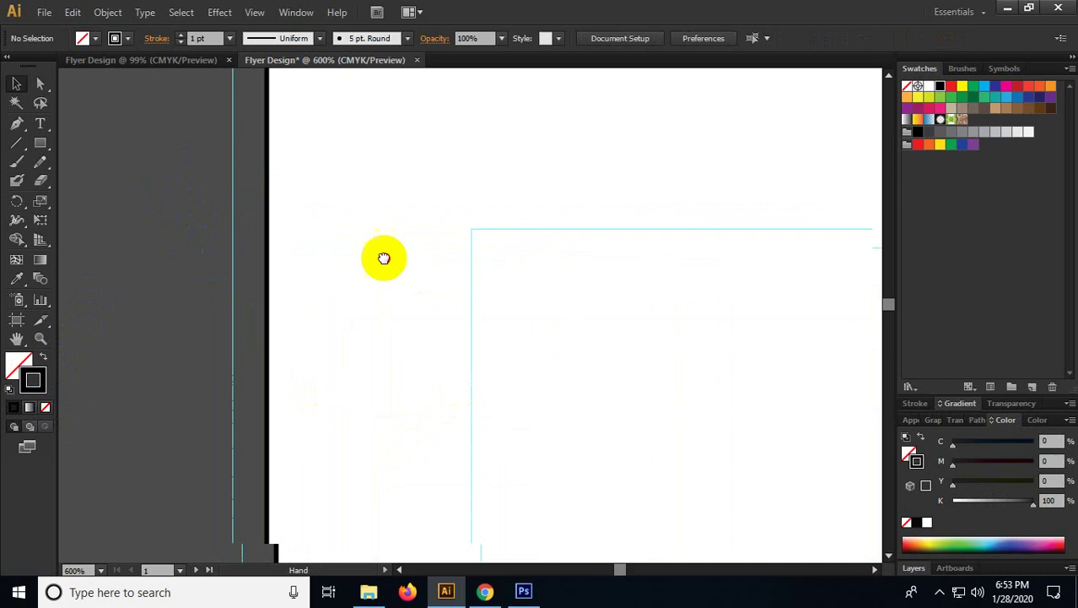
drag(384, 258, 378, 188)
drag(371, 421, 411, 534)
drag(428, 288, 421, 353)
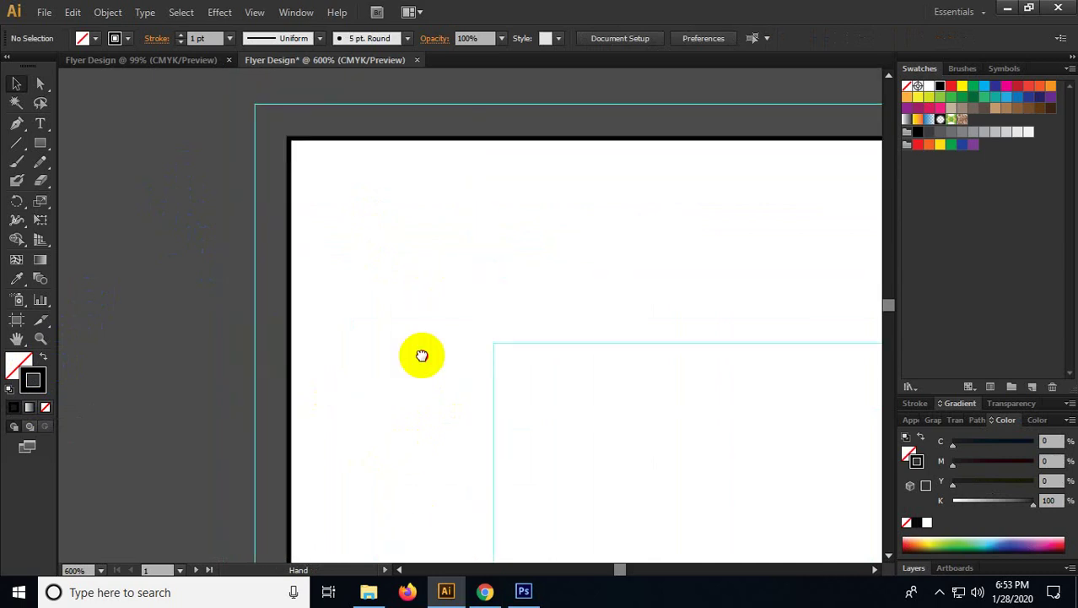
click(298, 145)
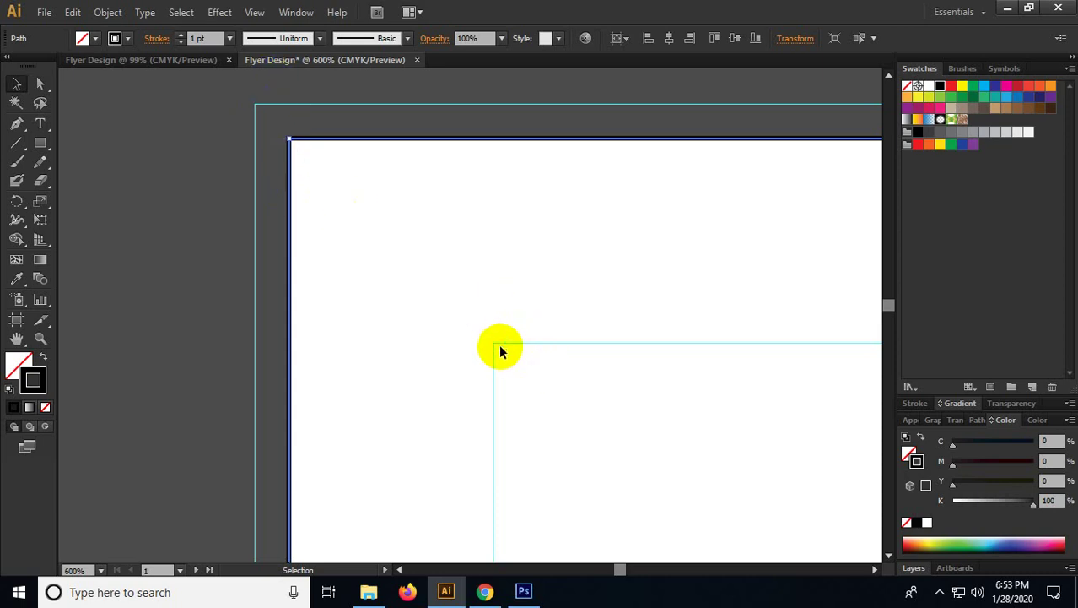
click(212, 170)
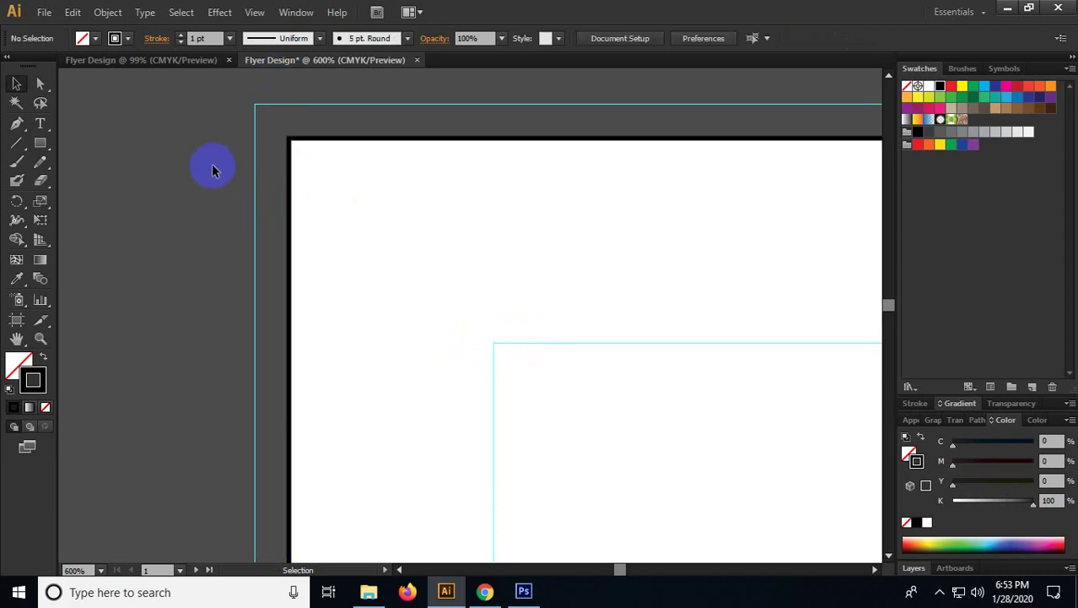
Step: Draw a small rectangle from the left bleed guide into the page and give it a red fill with no stroke
click(40, 143)
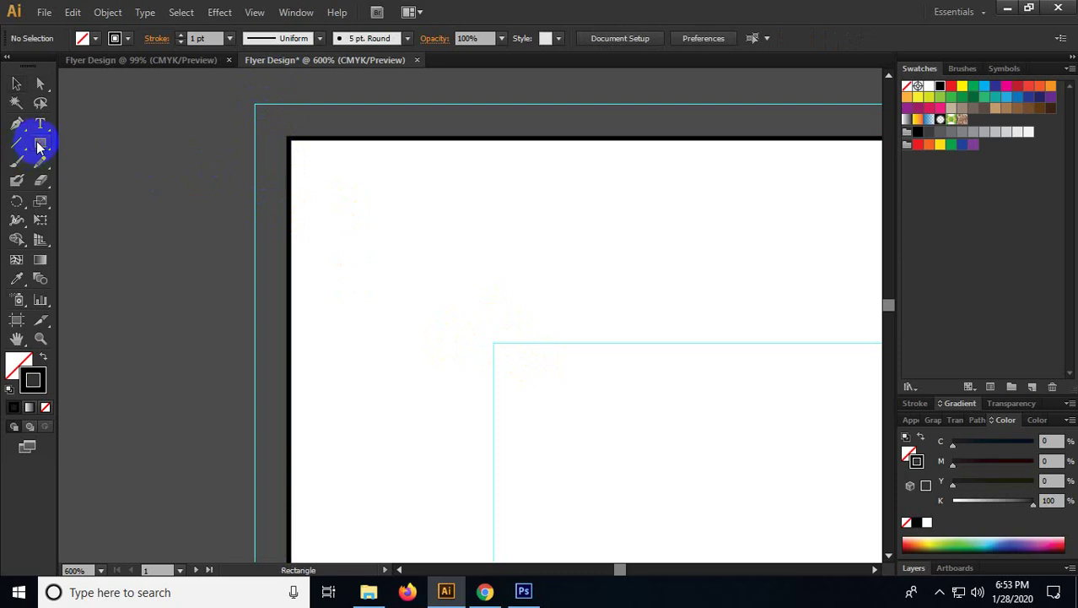
mouse_move(255, 319)
mouse_down()
mouse_move(568, 440)
mouse_move(459, 440)
mouse_up()
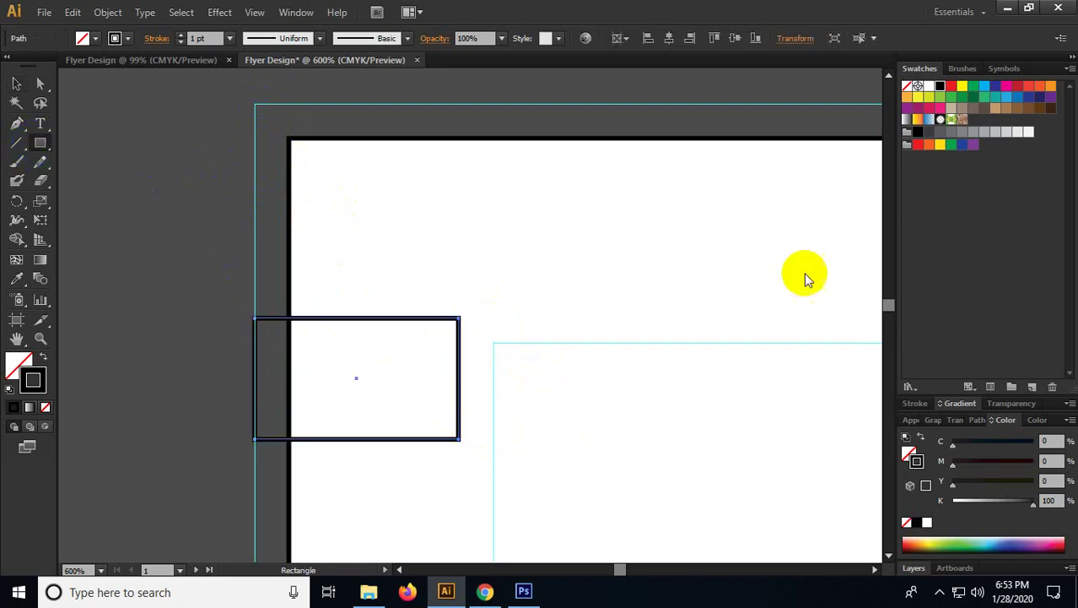
click(951, 85)
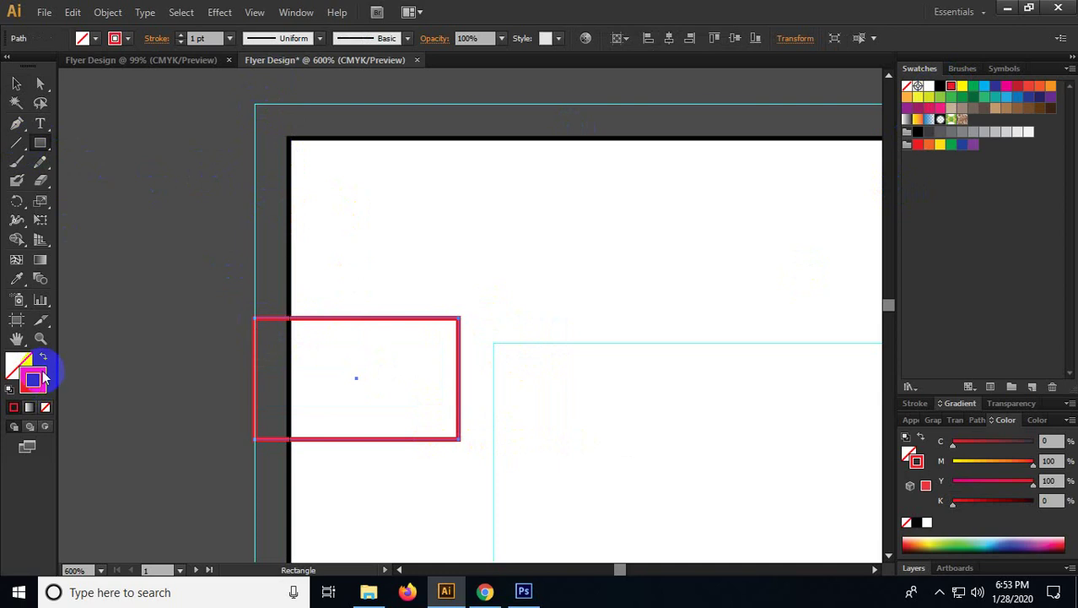
click(43, 357)
click(16, 82)
click(67, 152)
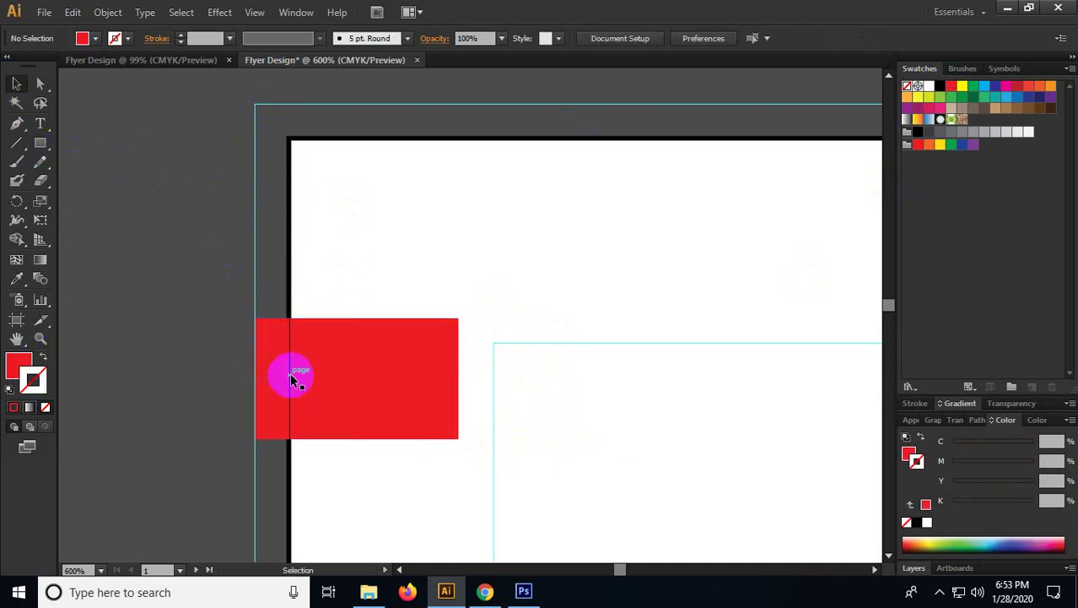
Step: Move the red rectangle inward so its left side lines up with the page edge instead of the bleed guide
scroll(300, 360, up, 1)
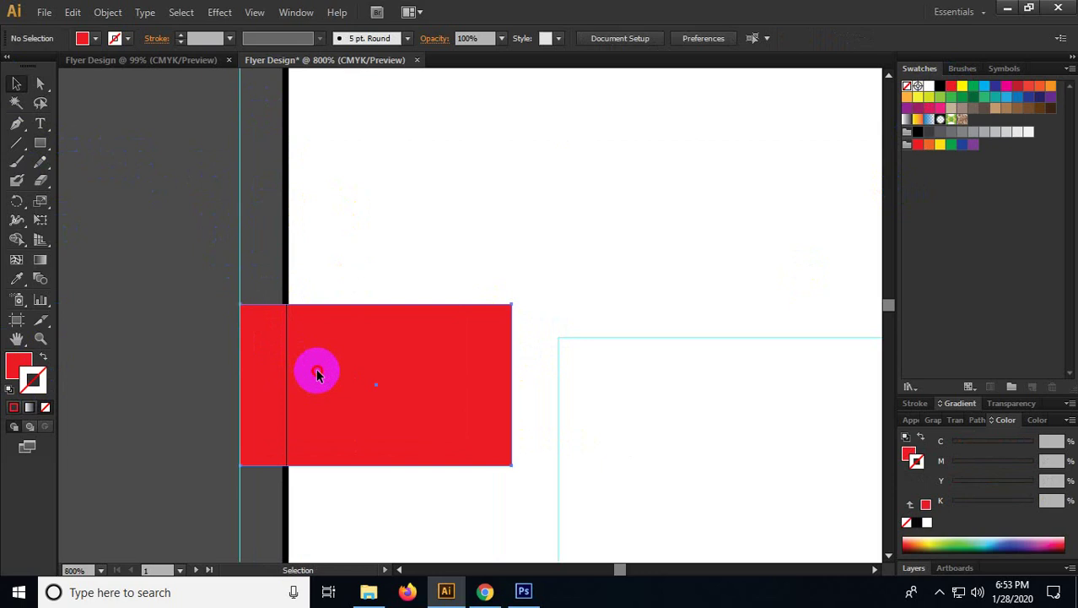
drag(315, 370, 360, 373)
click(87, 258)
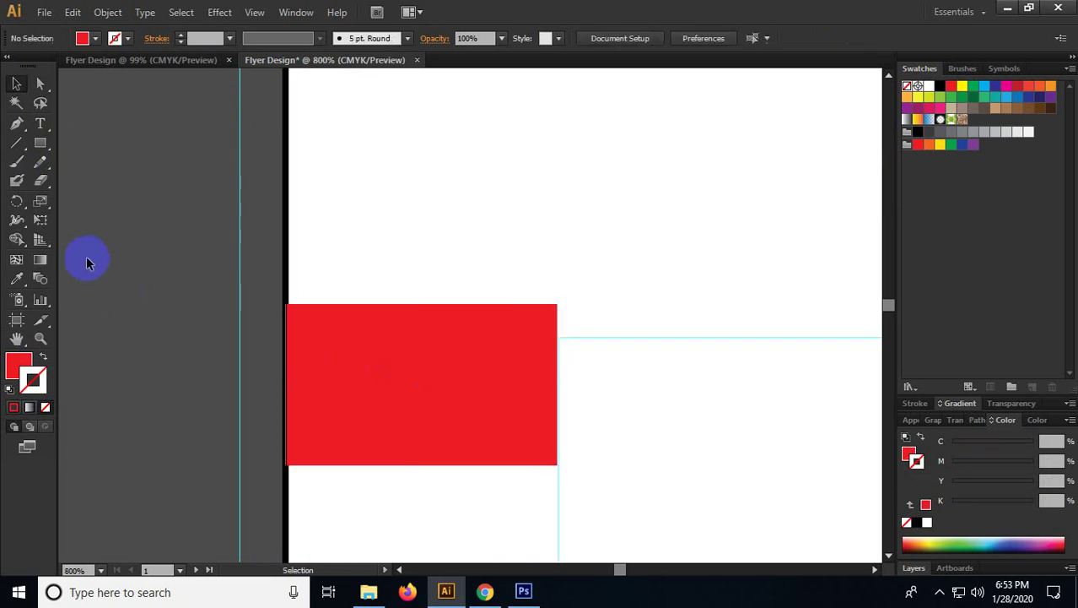
Step: Examine the red rectangle's alignment with the page edge, the bleed guide and the margin guide
scroll(277, 349, up, 3)
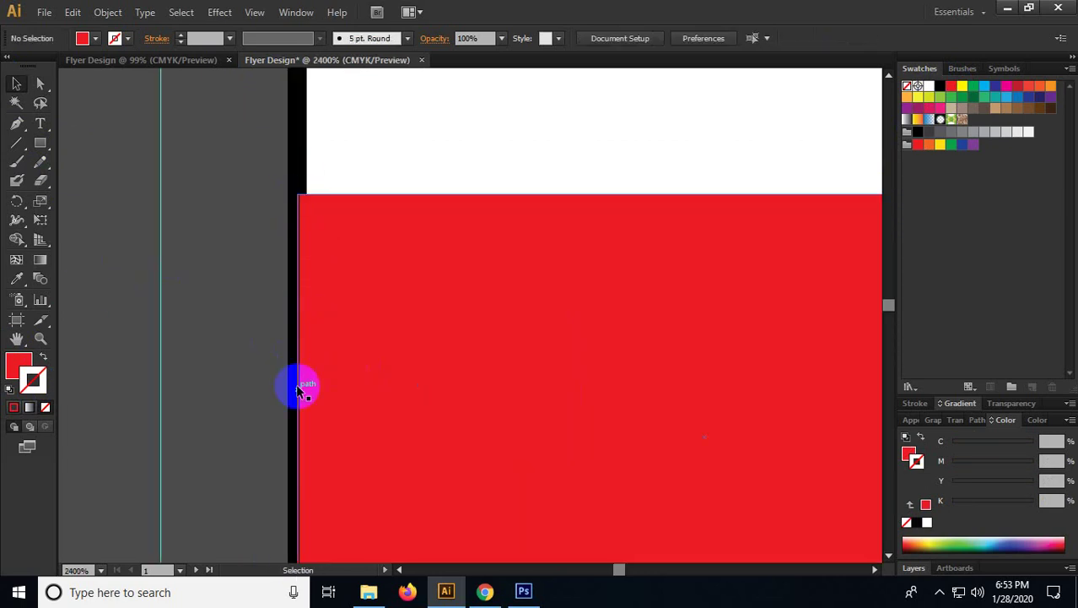
scroll(301, 322, down, 3)
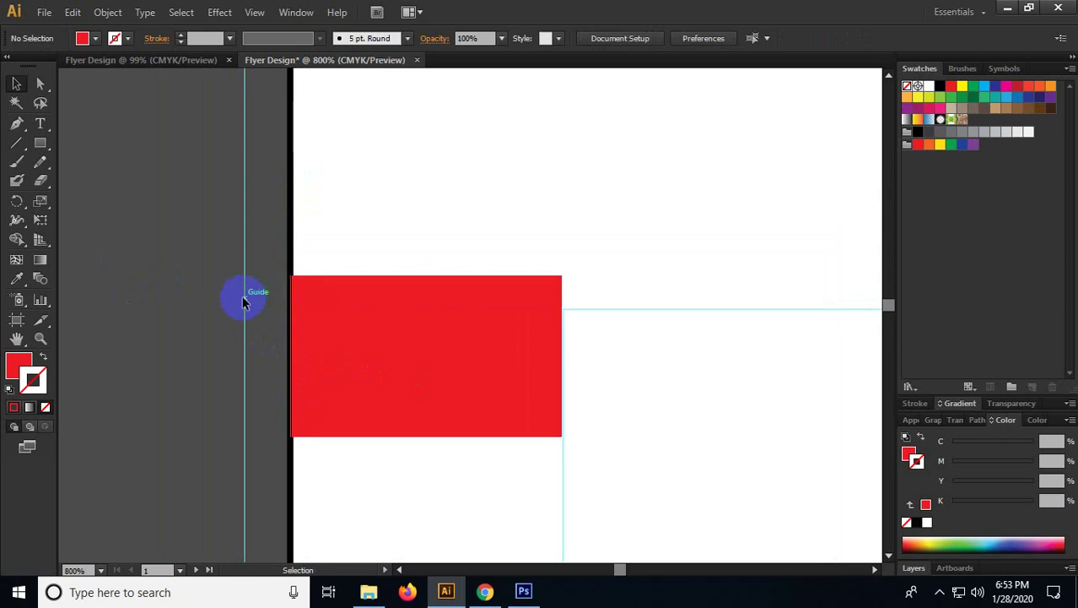
scroll(302, 329, up, 1)
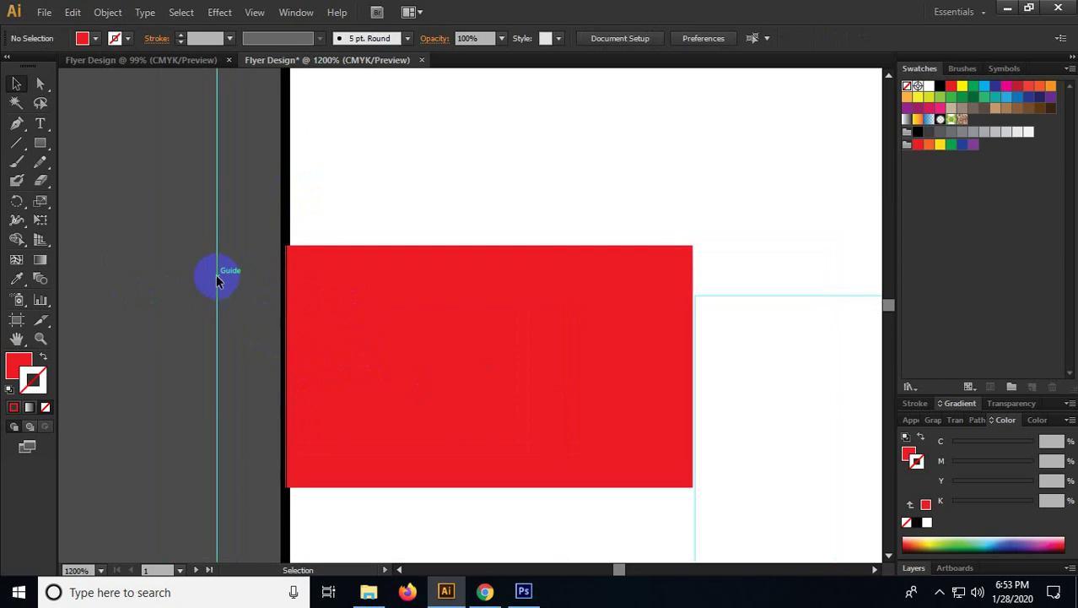
drag(216, 273, 287, 251)
scroll(318, 367, down, 2)
scroll(318, 366, right, 5)
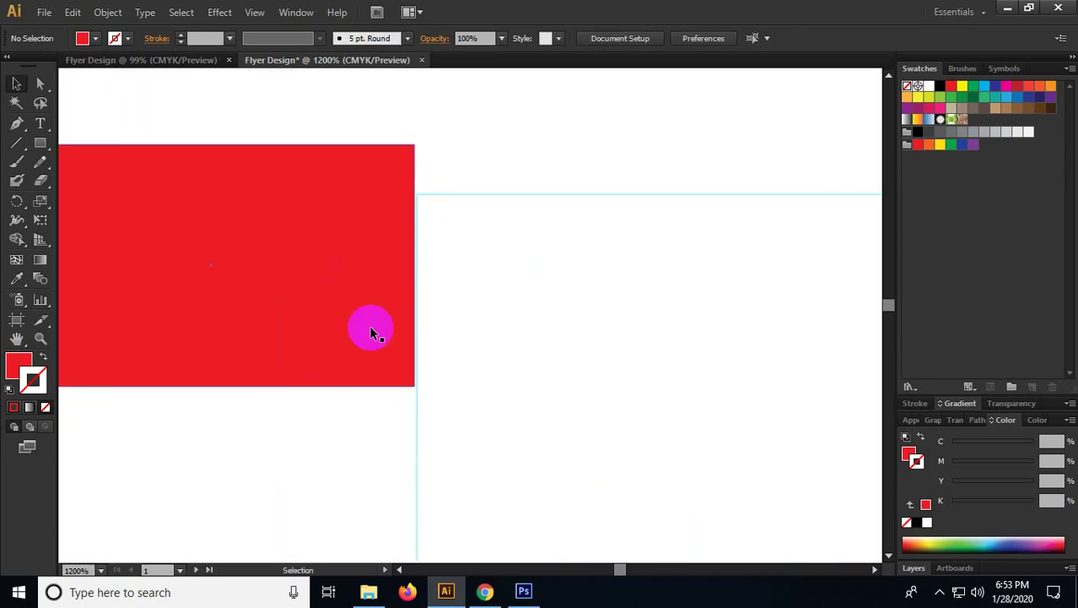
scroll(337, 434, down, 2)
scroll(265, 380, left, 3)
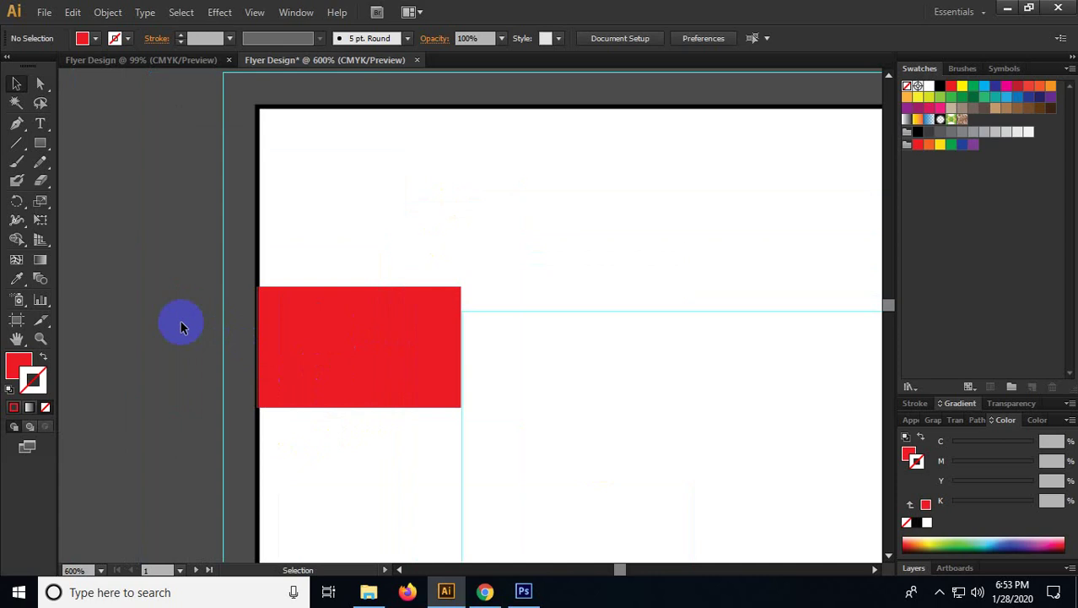
Step: Move the red rectangle back onto the left bleed guide and place a copy at the margin guide's upper-left corner
drag(366, 347, 333, 341)
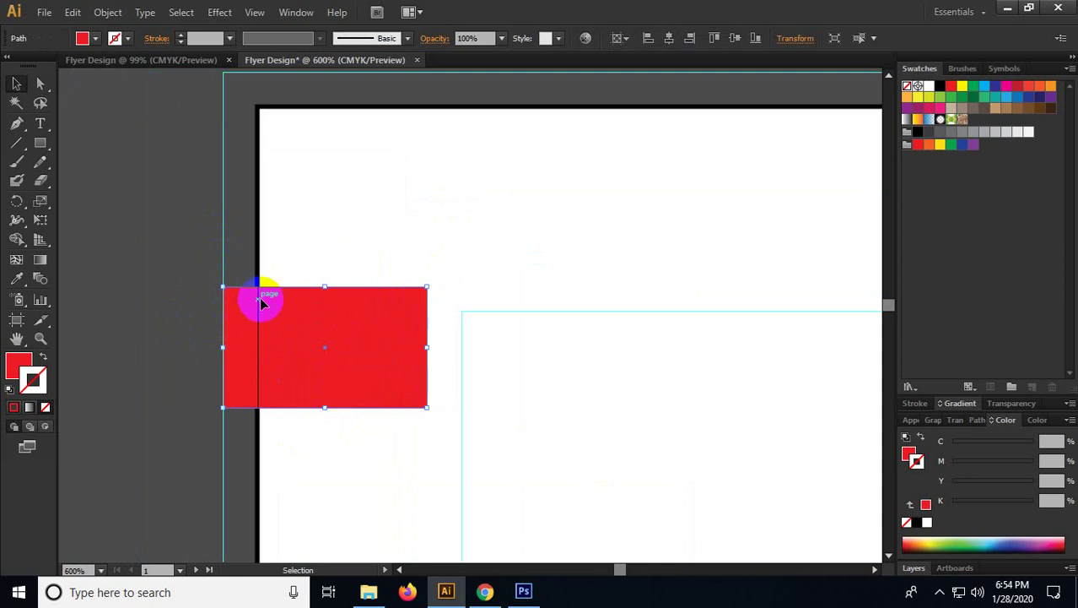
click(154, 299)
drag(373, 424, 320, 372)
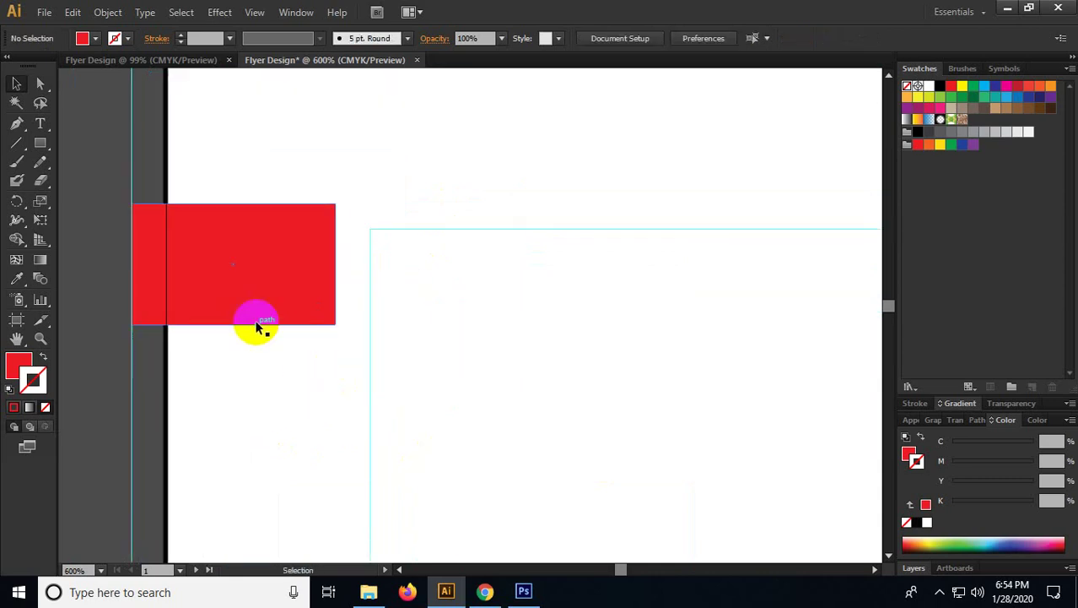
drag(220, 251, 460, 273)
scroll(378, 278, down, 3)
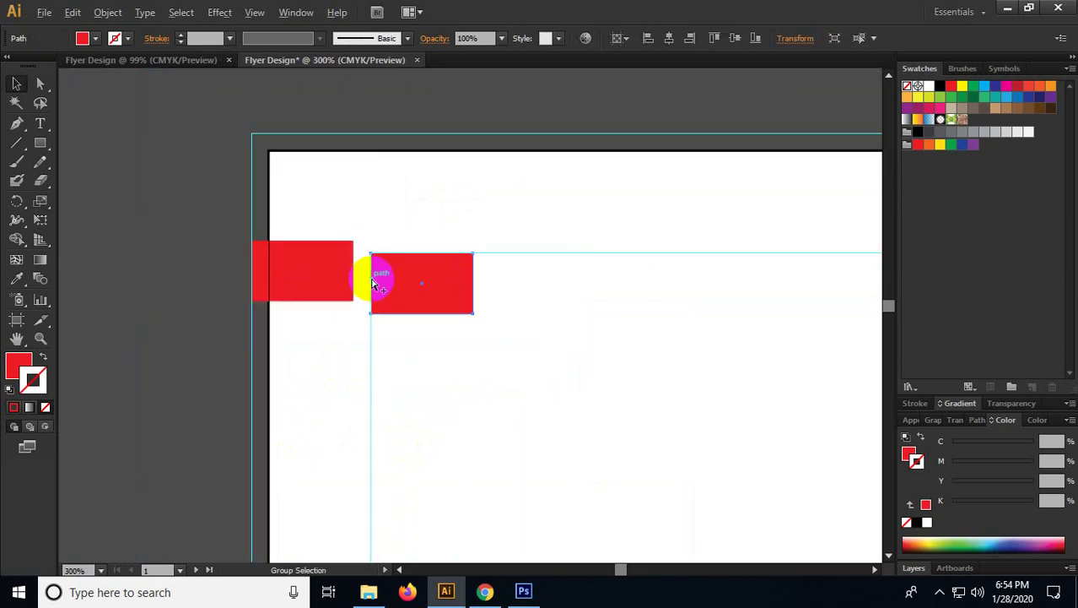
click(204, 289)
Step: Inspect both red rectangles against the bleed guide, the page edge and the margin guide
scroll(285, 264, up, 5)
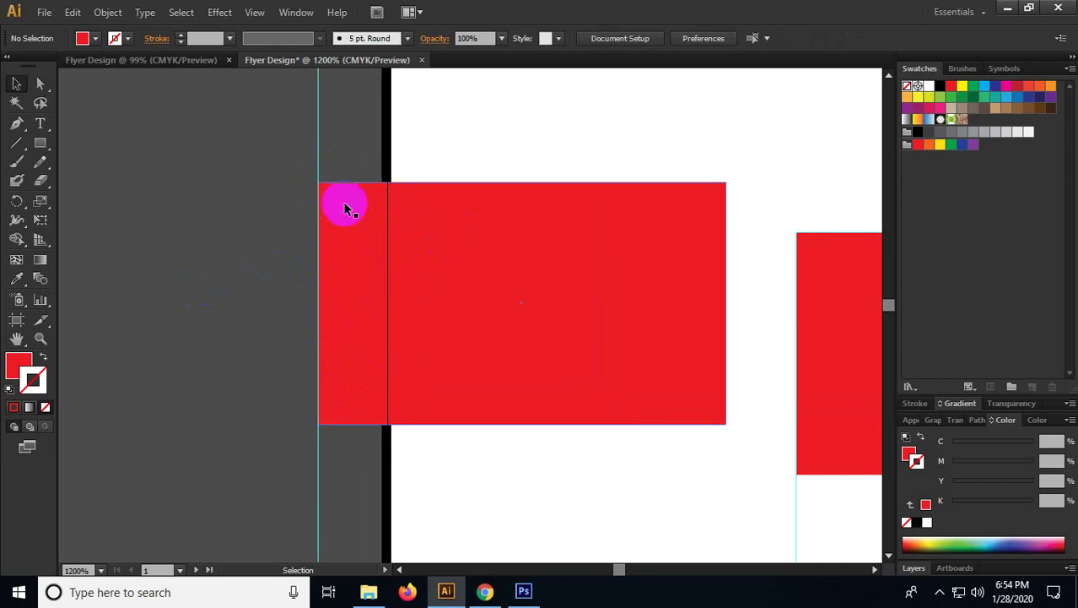
scroll(253, 235, down, 3)
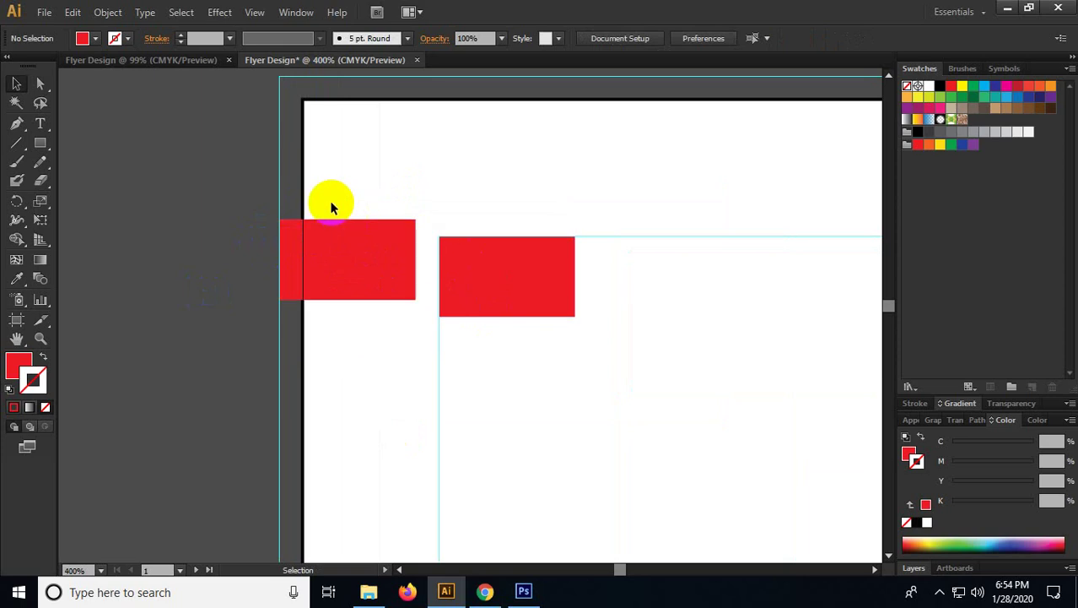
scroll(338, 224, up, 2)
drag(291, 173, 288, 158)
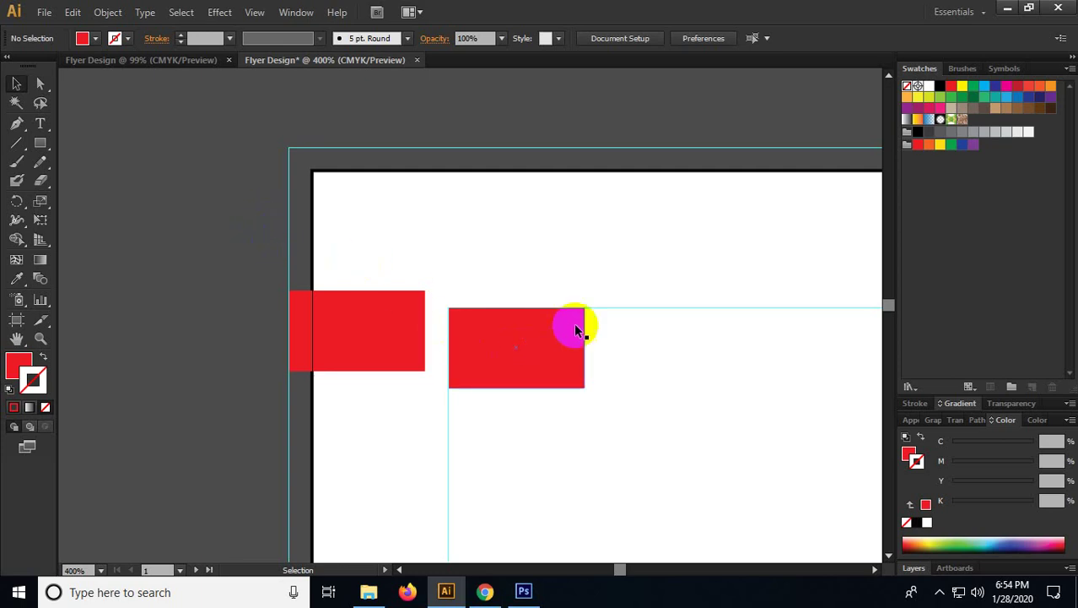
drag(614, 381, 508, 320)
scroll(393, 281, down, 2)
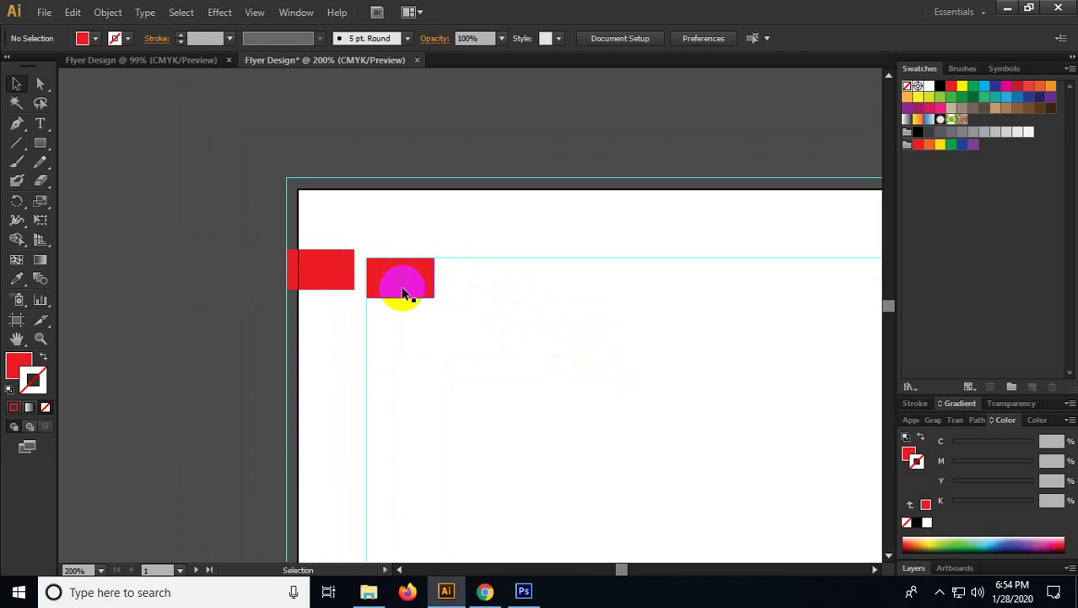
click(487, 588)
click(922, 13)
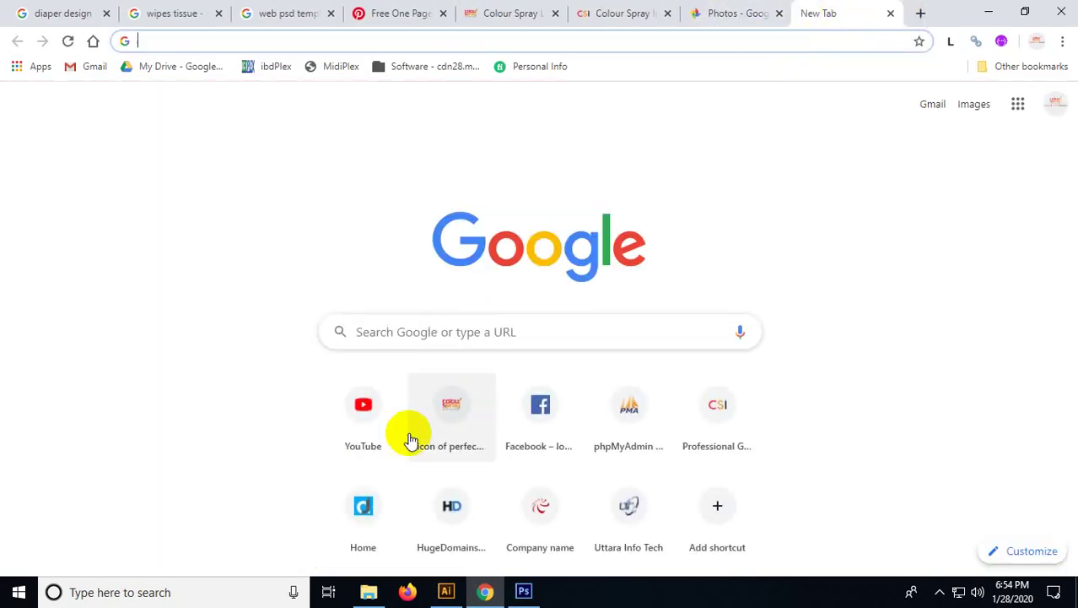
click(446, 591)
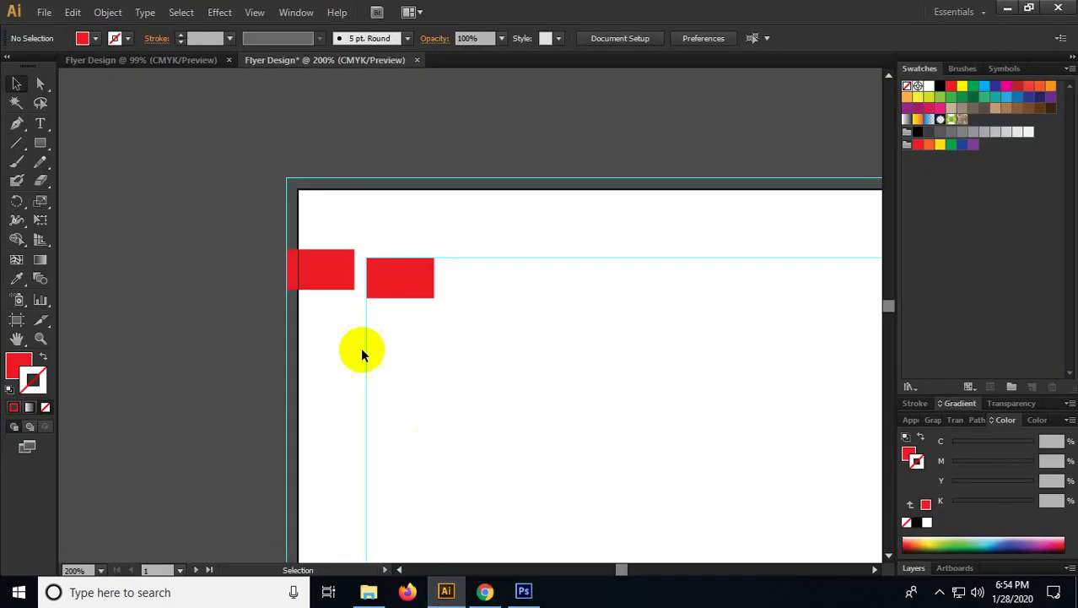
Step: Offset the path of the first artboard's page-size rectangle by -0.4 in with miter joins and the preview enabled
key(ctrl+minus)
key(ctrl+minus)
key(ctrl+minus)
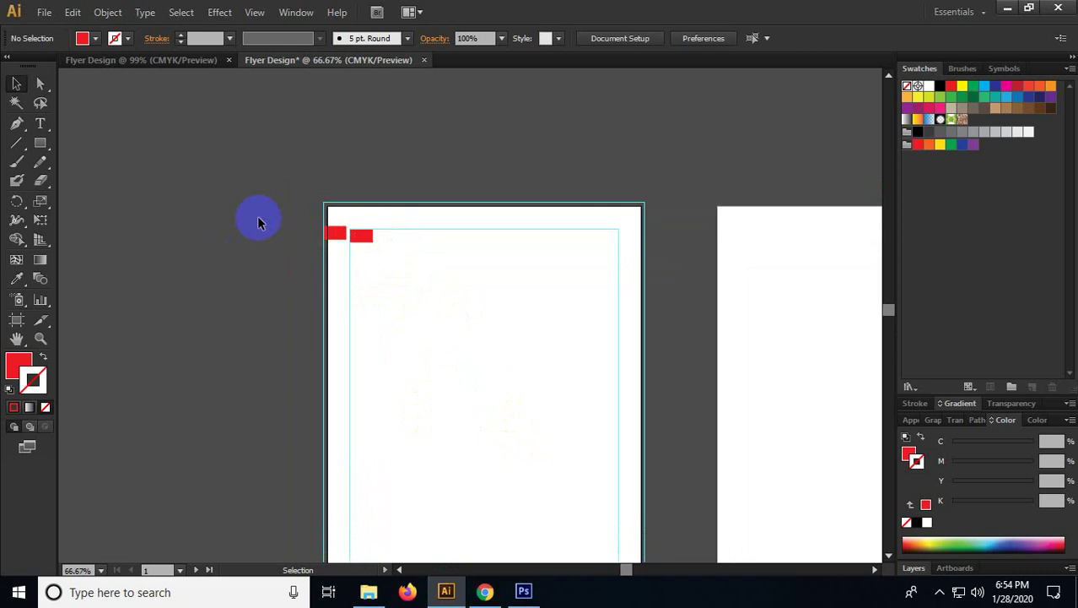
scroll(379, 246, up, 2)
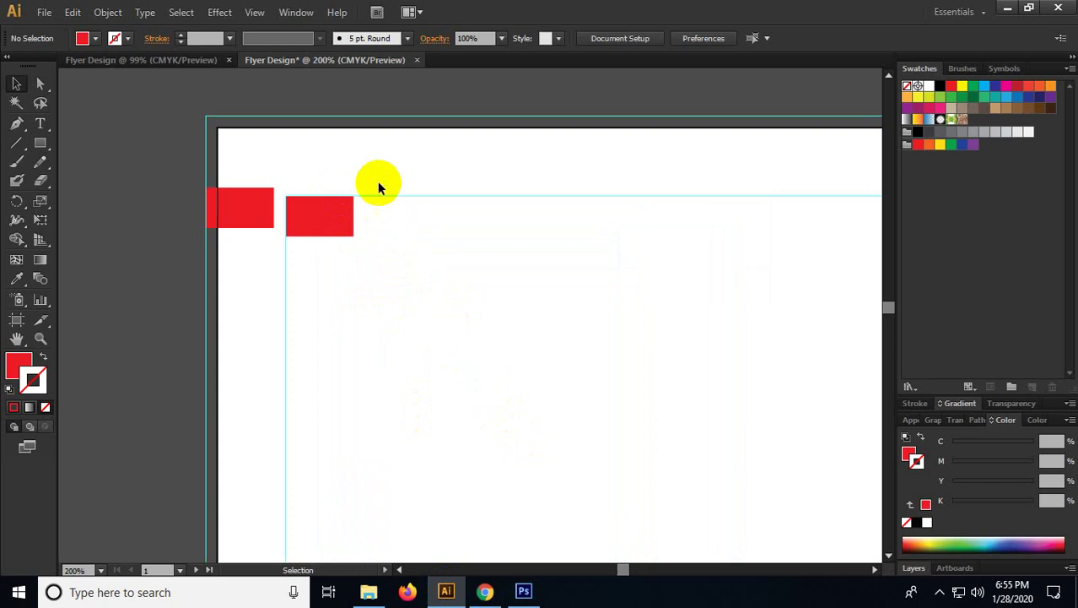
click(248, 129)
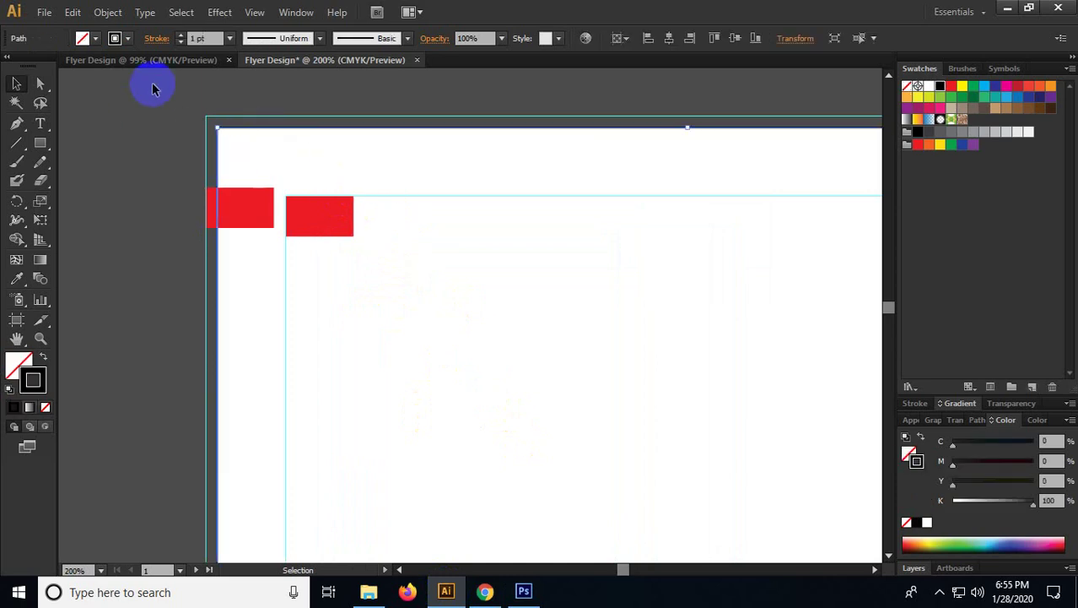
click(107, 12)
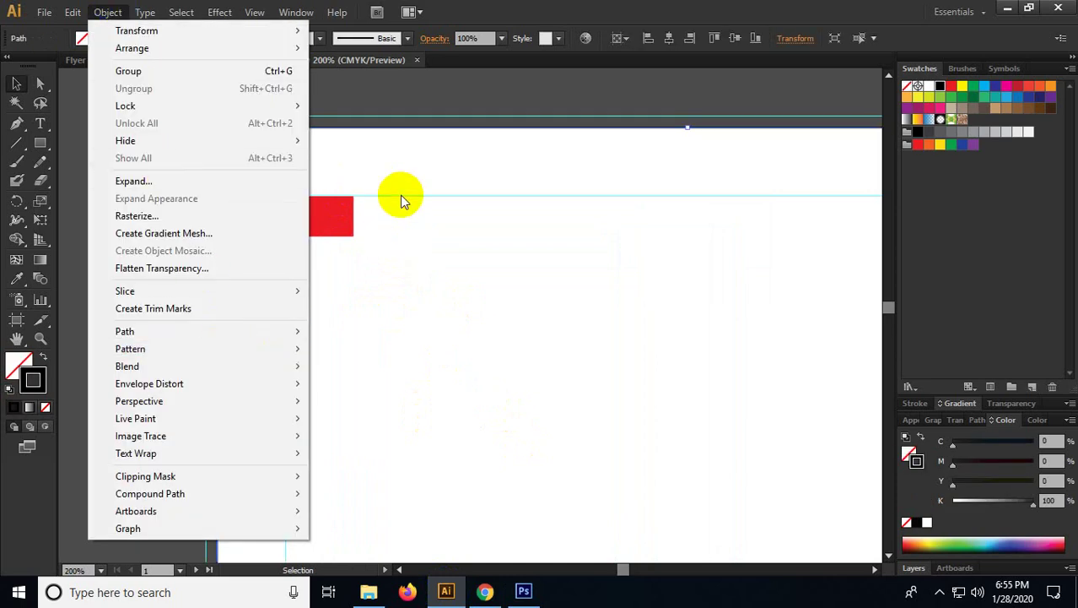
mouse_move(249, 333)
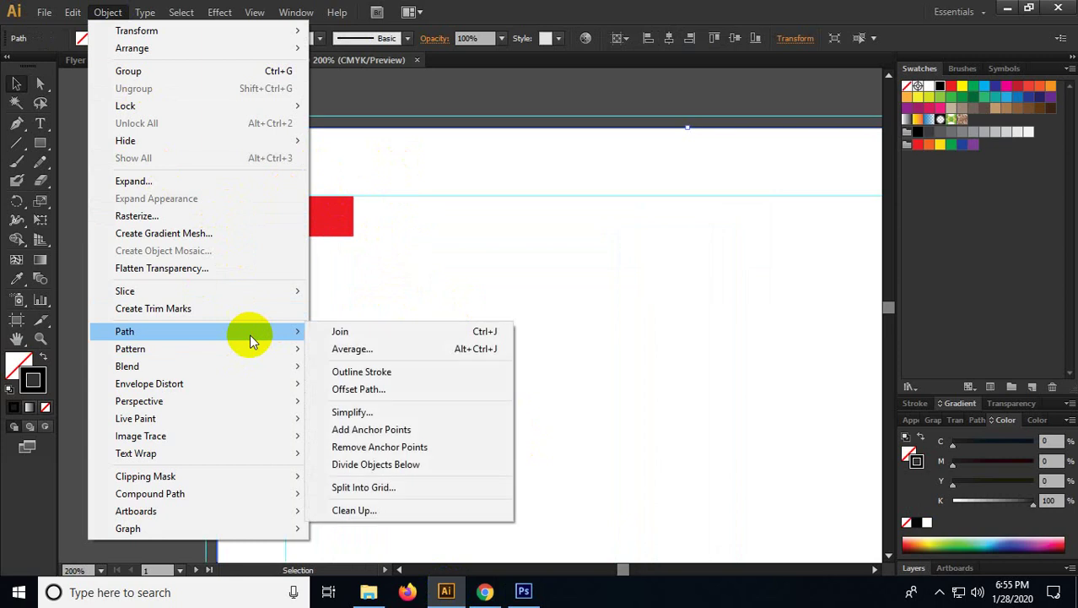
click(339, 389)
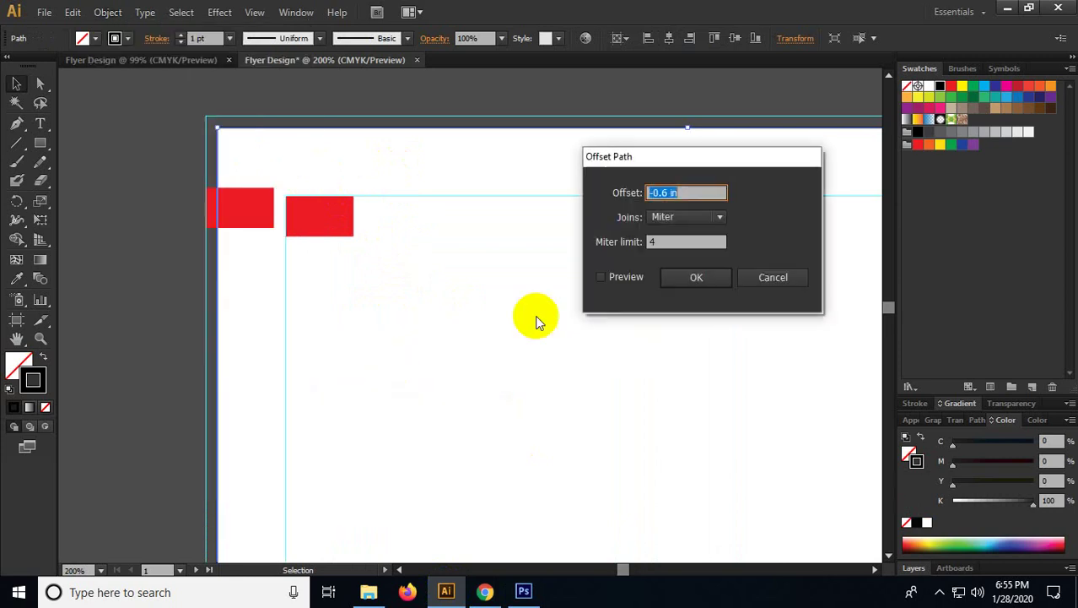
click(665, 192)
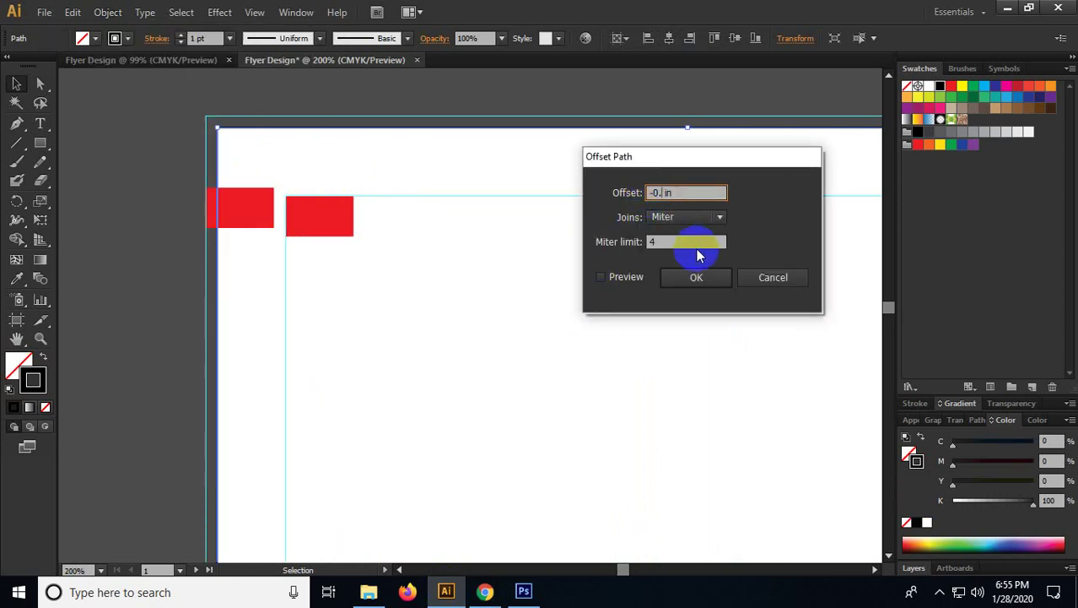
click(600, 277)
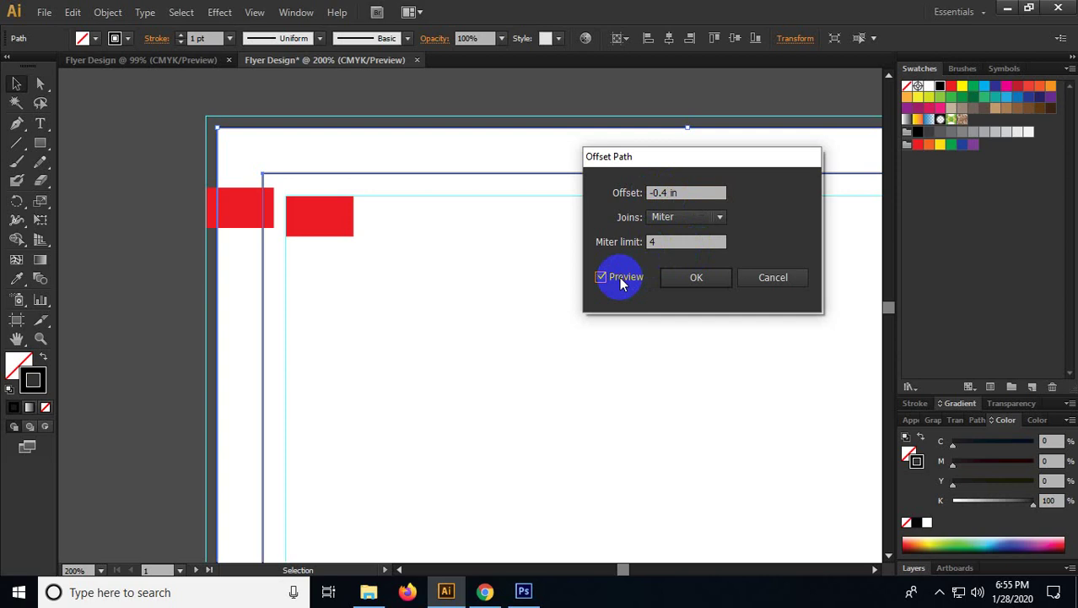
click(693, 281)
click(466, 106)
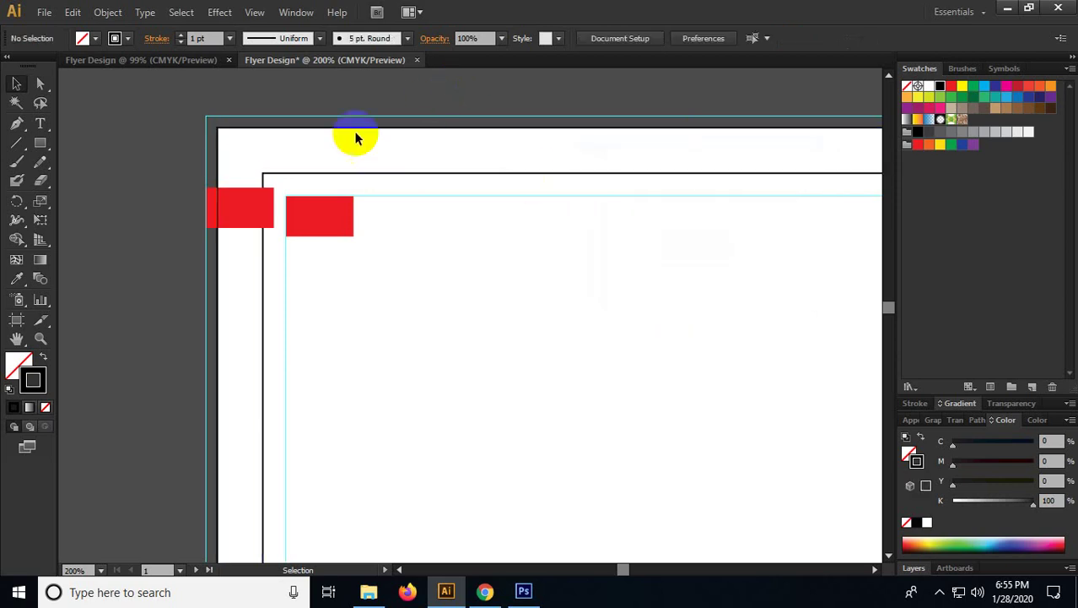
Step: Convert the -0.4 in offset rectangle on the first artboard into a guide
scroll(424, 208, up, 2)
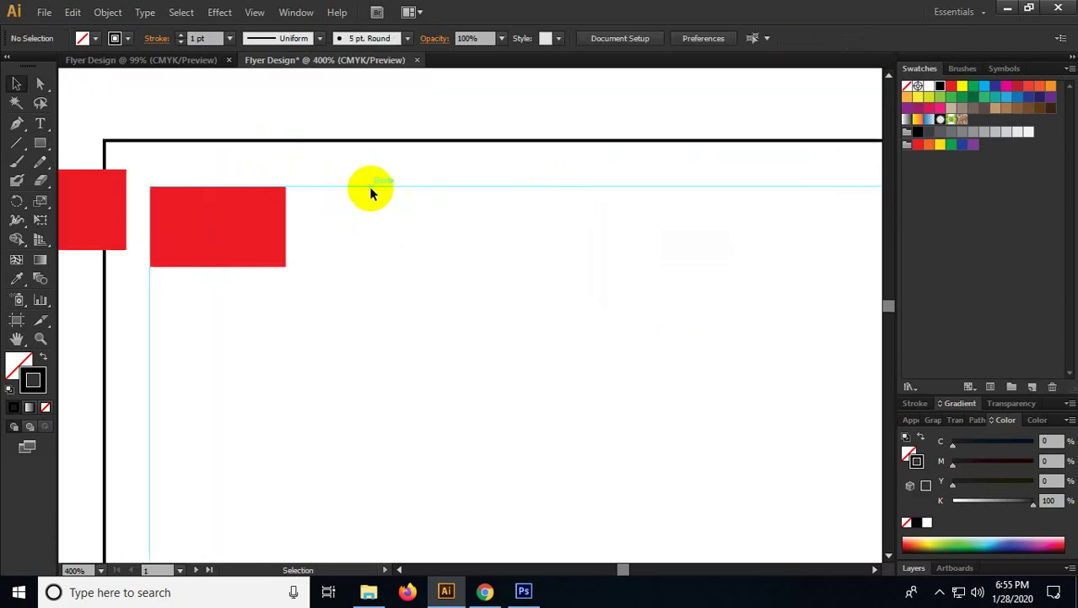
click(367, 140)
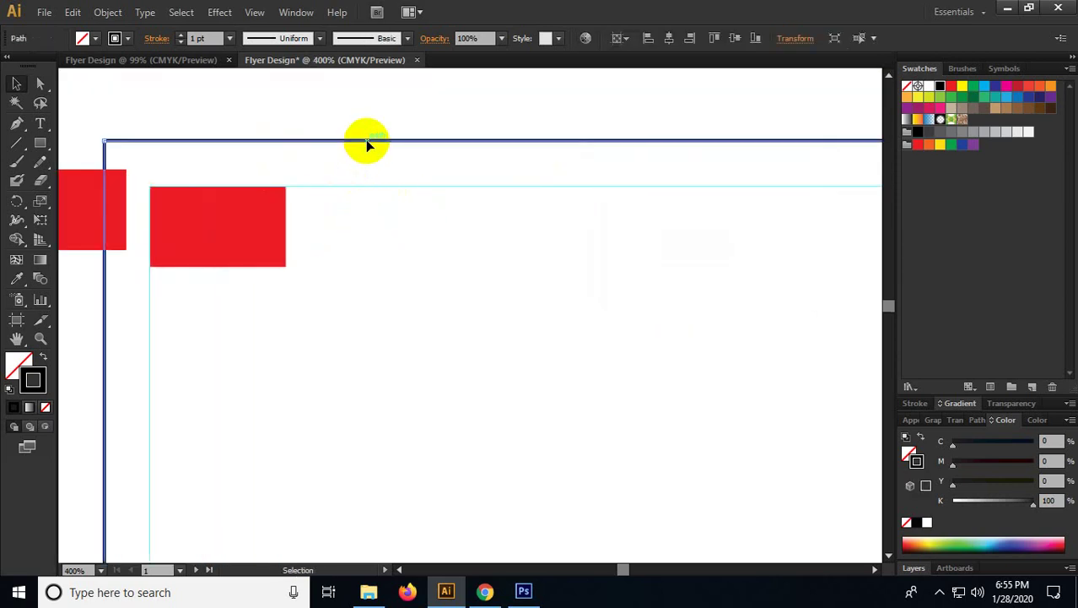
right_click(176, 122)
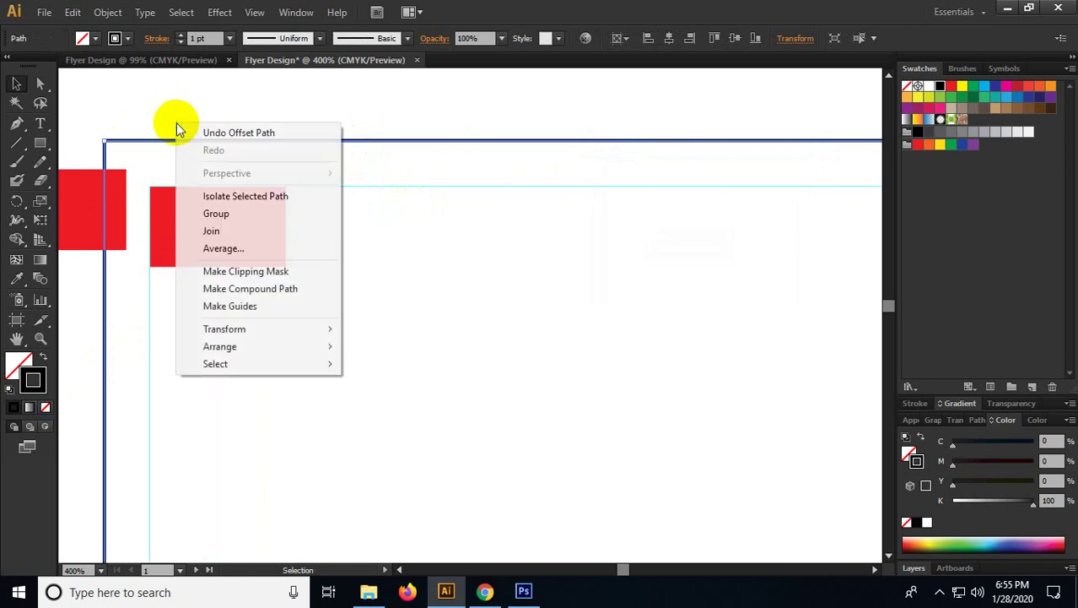
click(229, 305)
scroll(355, 194, down, 2)
scroll(378, 214, down, 1)
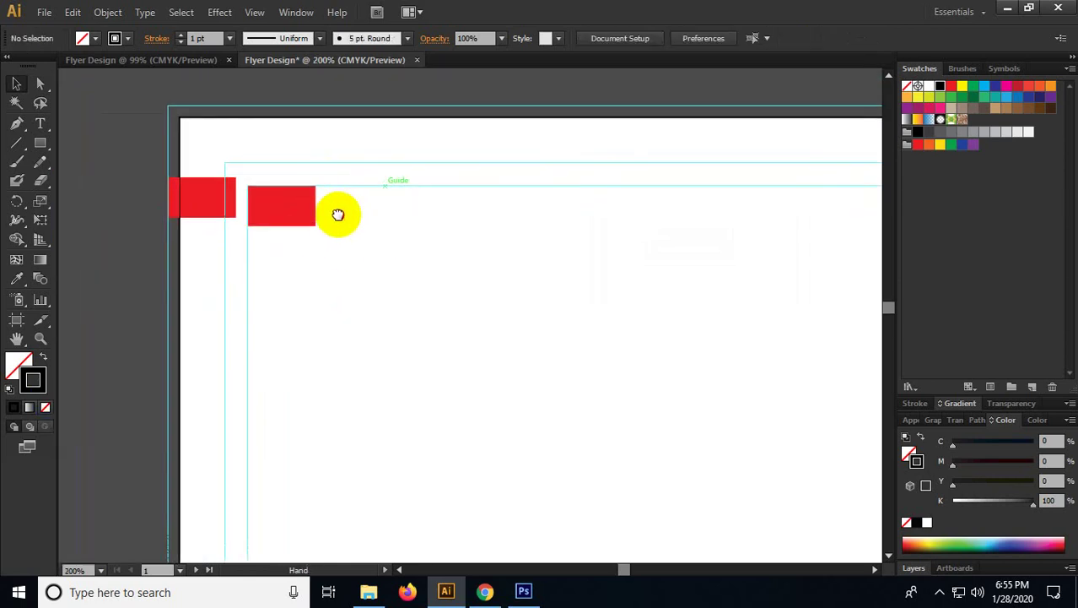
Step: Move the red rectangle on the left bleed guide further down the page edge, clear of the margin corner
scroll(212, 169, up, 2)
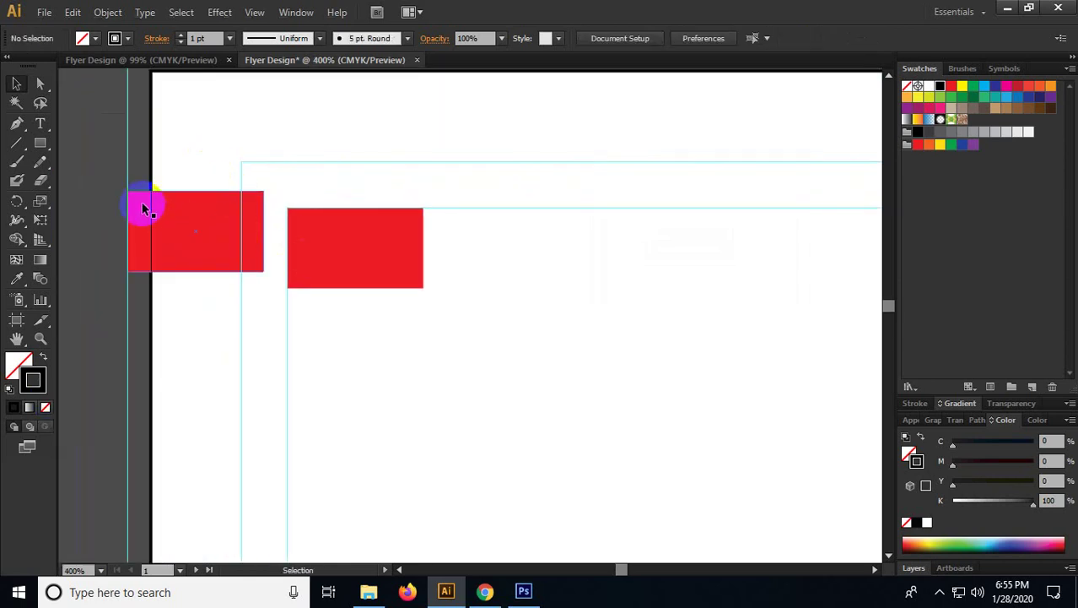
scroll(148, 209, up, 1)
drag(148, 210, 140, 394)
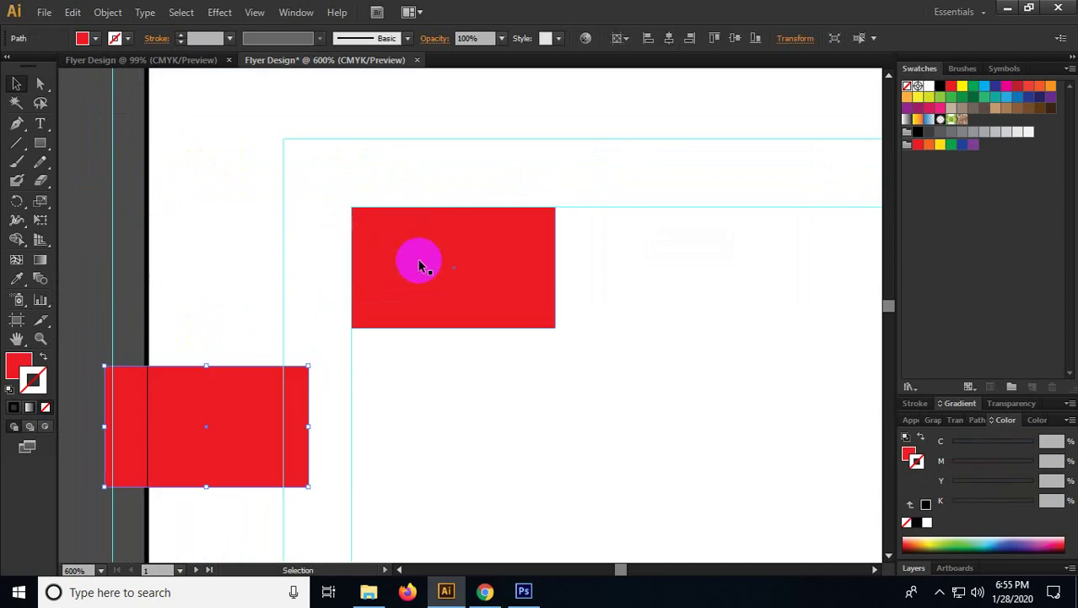
Step: Move the other red rectangle from the inner margin guide onto the left side of the 0.4 in margin guide
drag(419, 262, 351, 231)
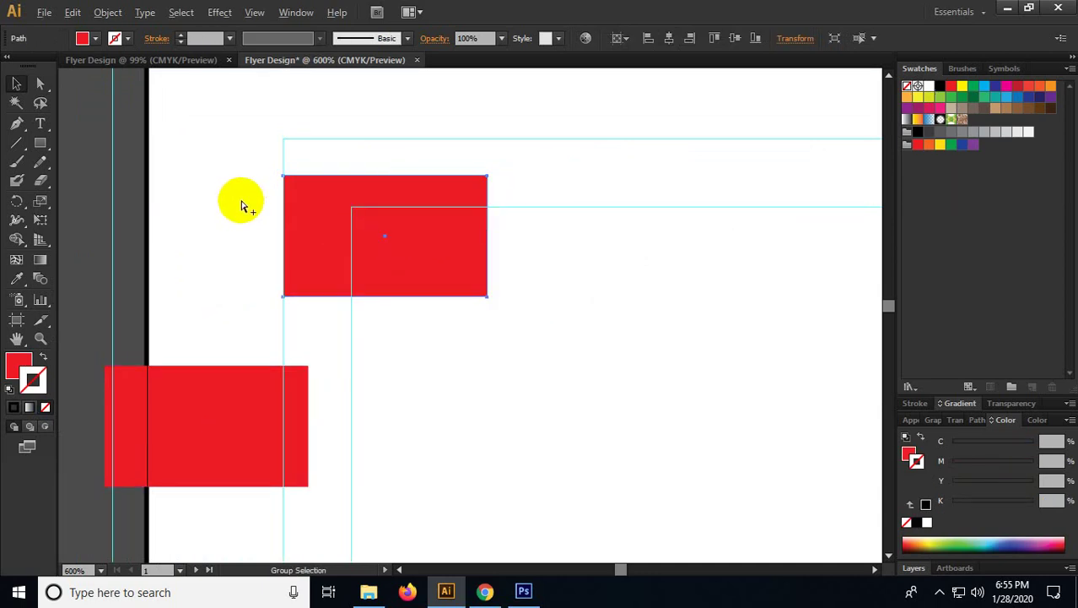
scroll(240, 203, down, 2)
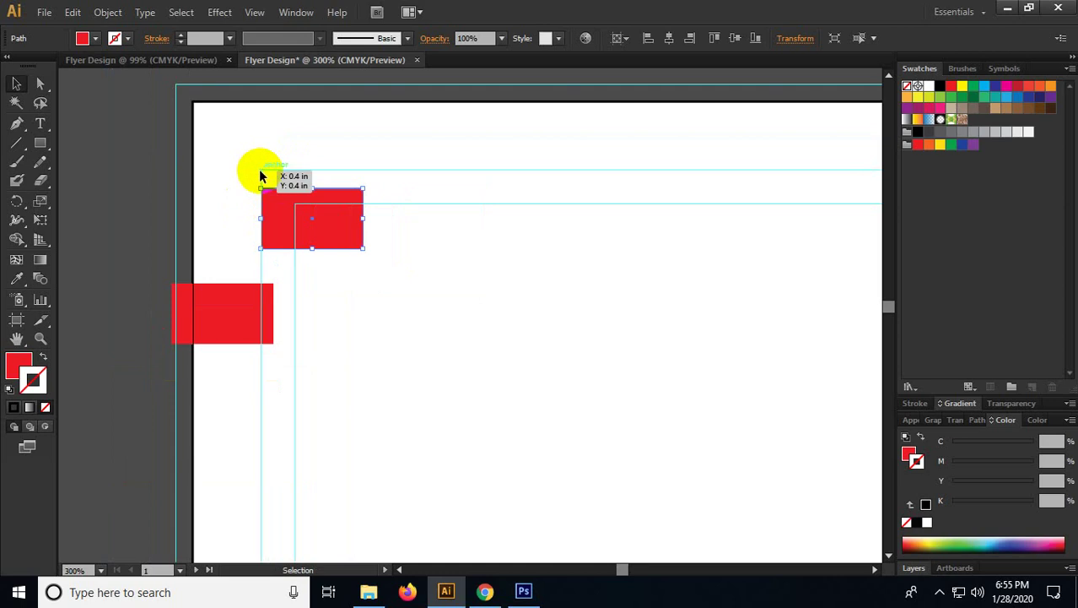
click(342, 212)
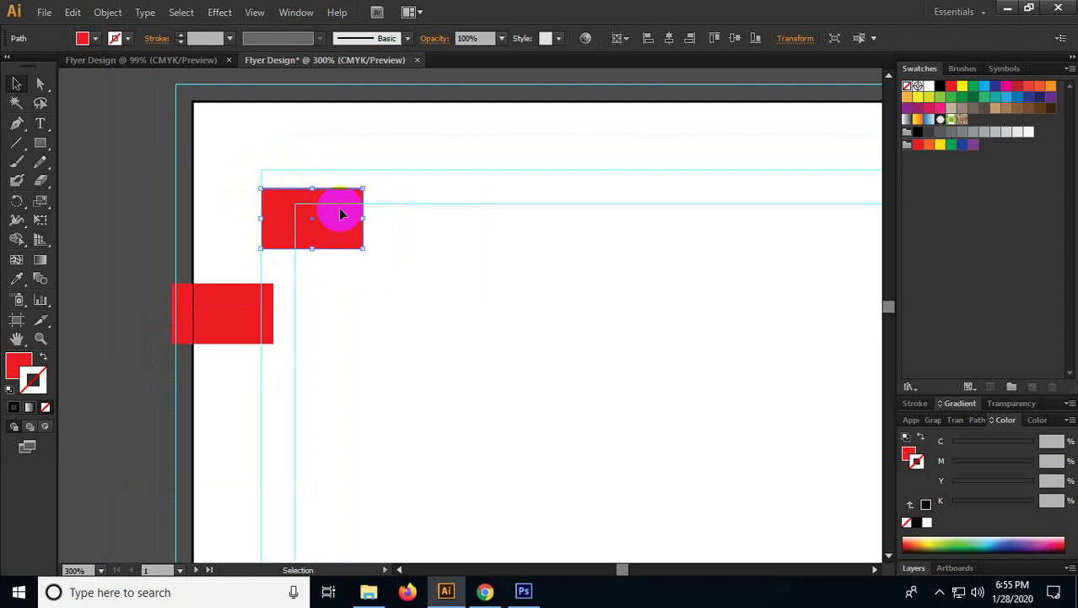
Step: Try offsetting the first artboard's page-size rectangle by -0.8 in and then -0.10 in, with miter joins and the preview enabled
scroll(376, 203, down, 4)
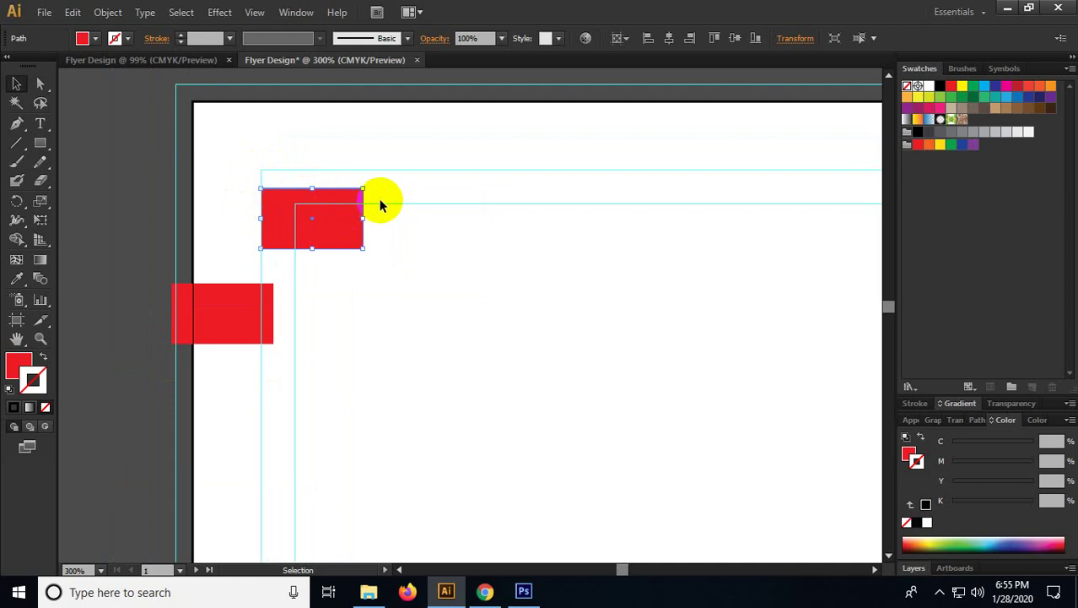
click(173, 118)
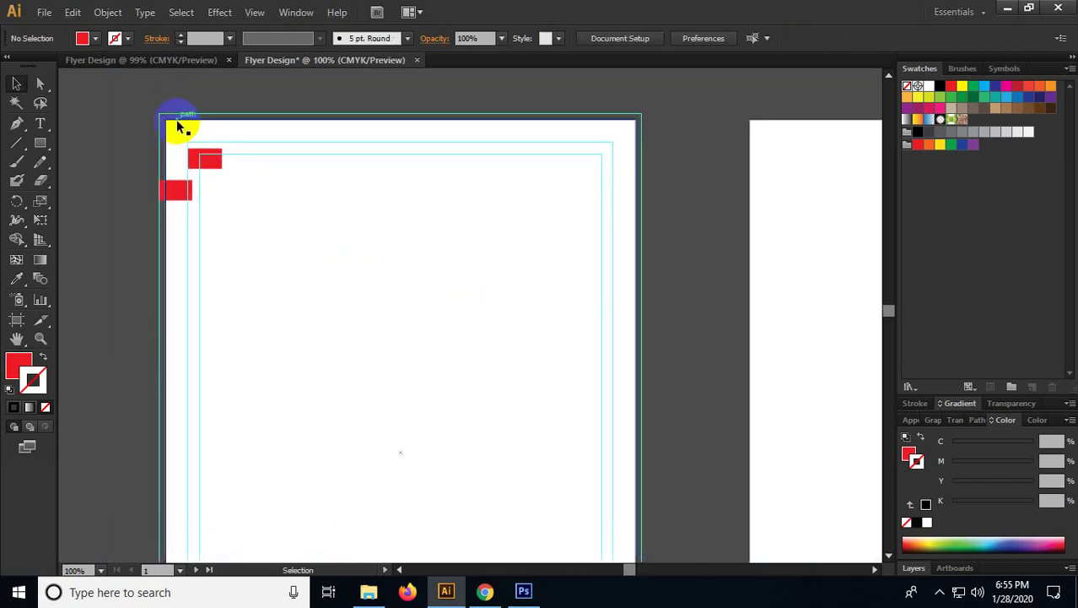
click(107, 12)
mouse_move(259, 335)
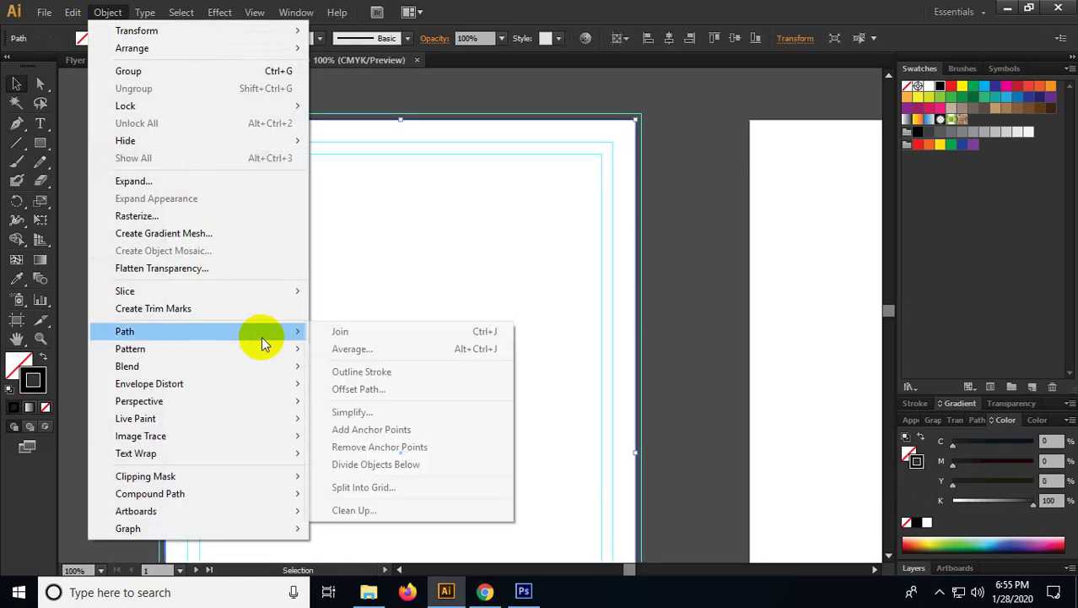
click(364, 385)
click(601, 277)
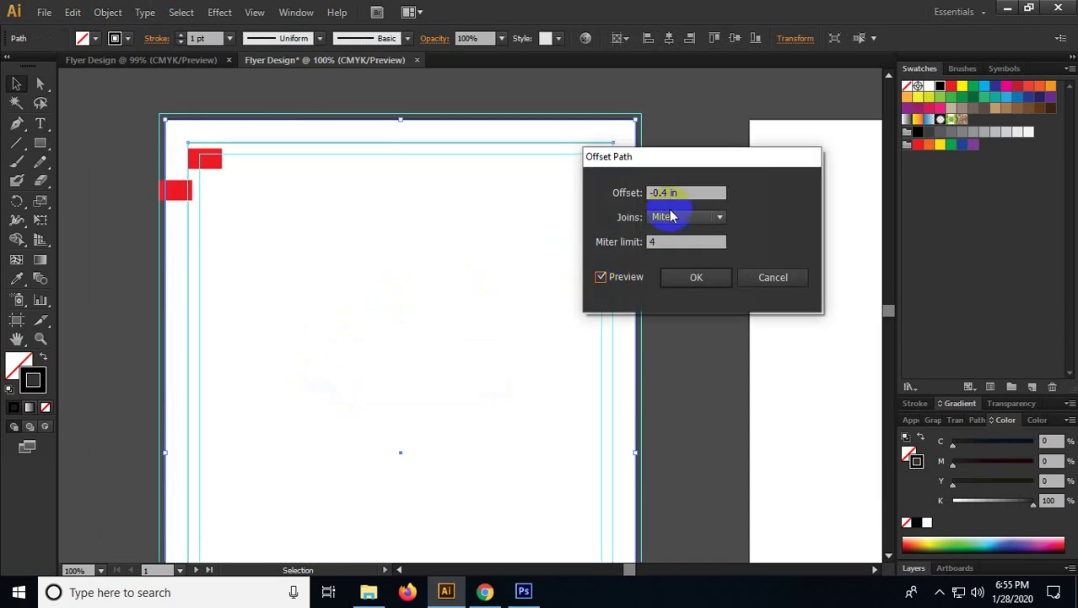
click(668, 193)
key(BackSpace)
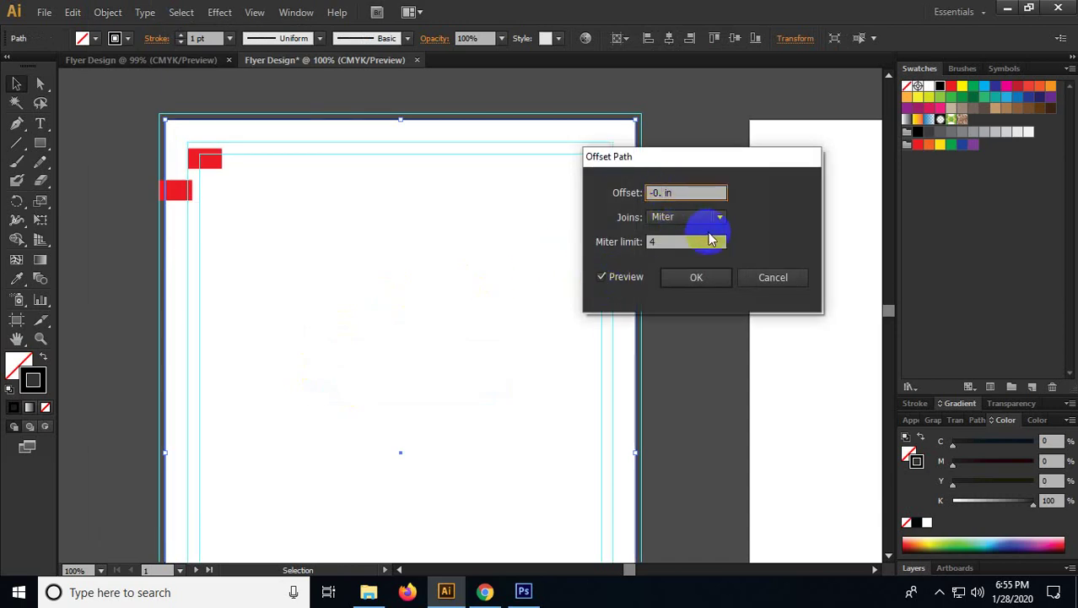
text(8)
click(667, 193)
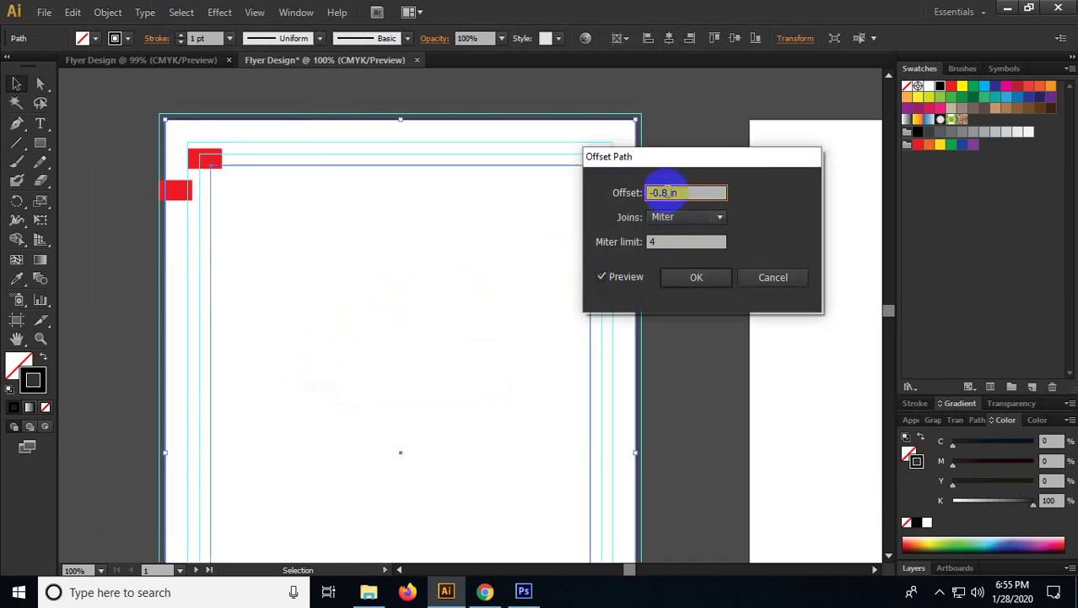
text(10)
click(687, 285)
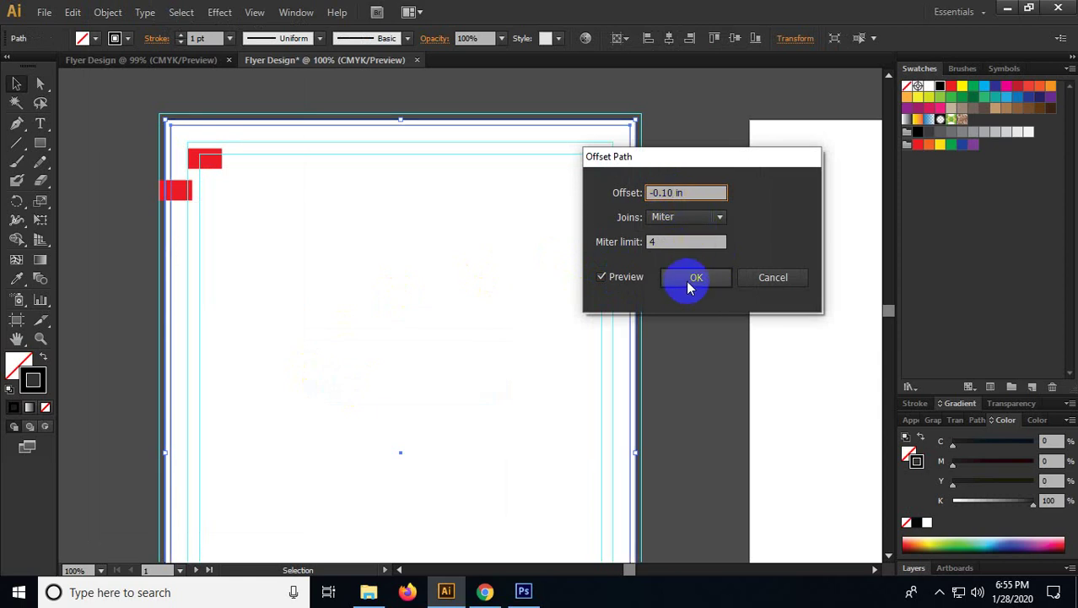
click(646, 164)
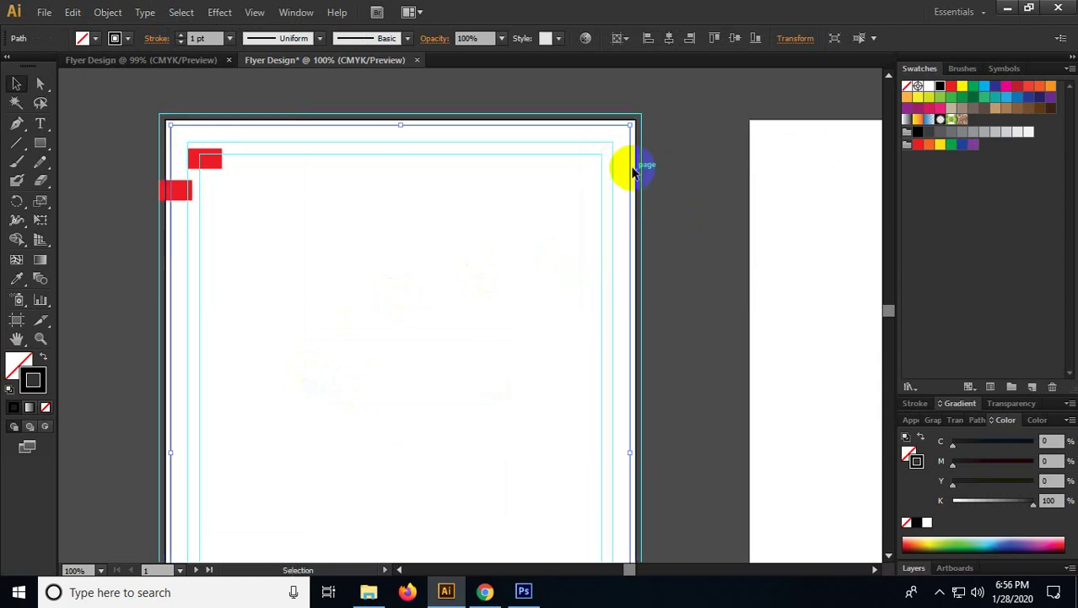
Step: Offset the path of the first artboard's page-size rectangle by -0.9 in with miter joins and the preview enabled
drag(209, 122, 141, 76)
click(107, 11)
mouse_move(301, 332)
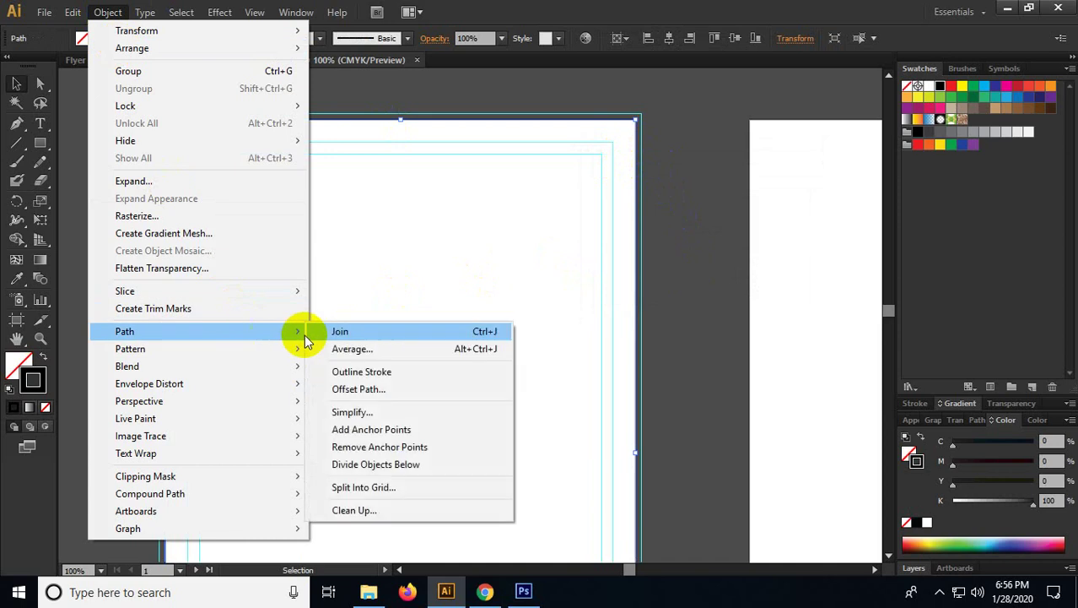
click(381, 390)
click(603, 277)
click(662, 190)
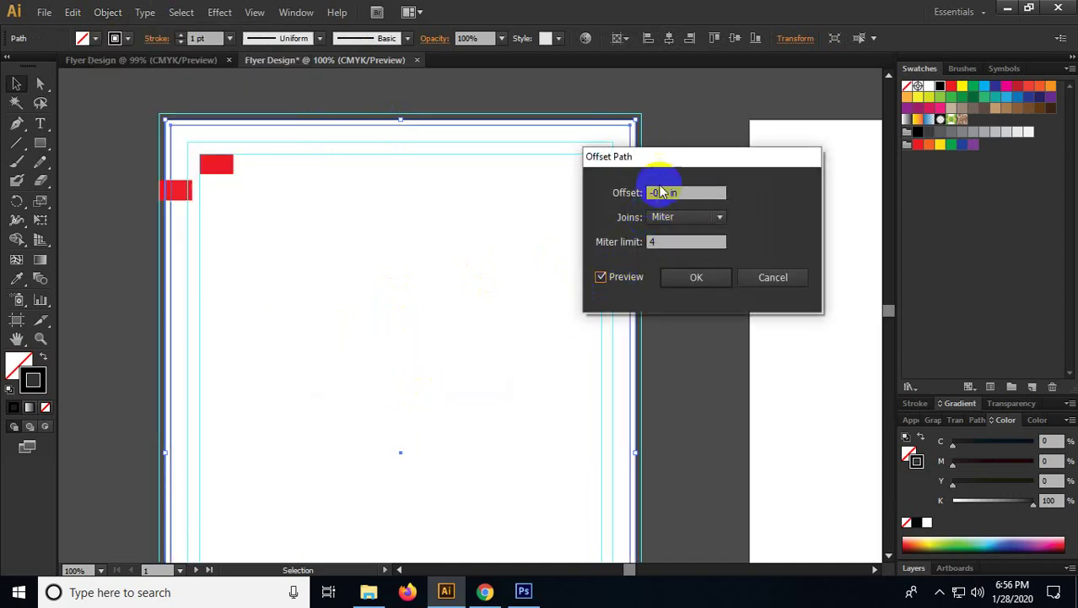
click(665, 191)
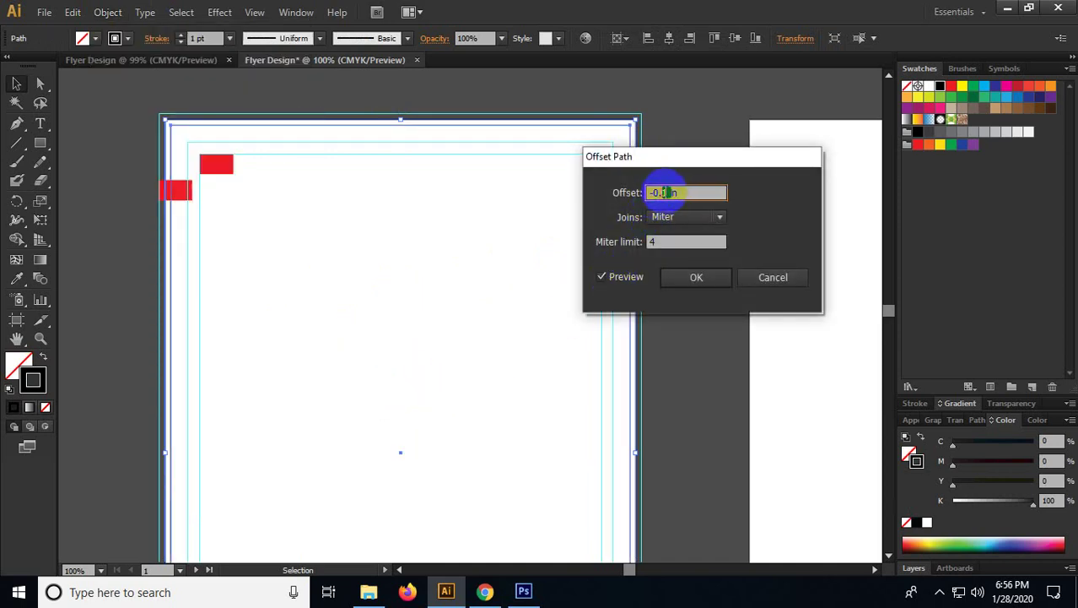
click(663, 194)
key(BackSpace)
text(9)
click(672, 281)
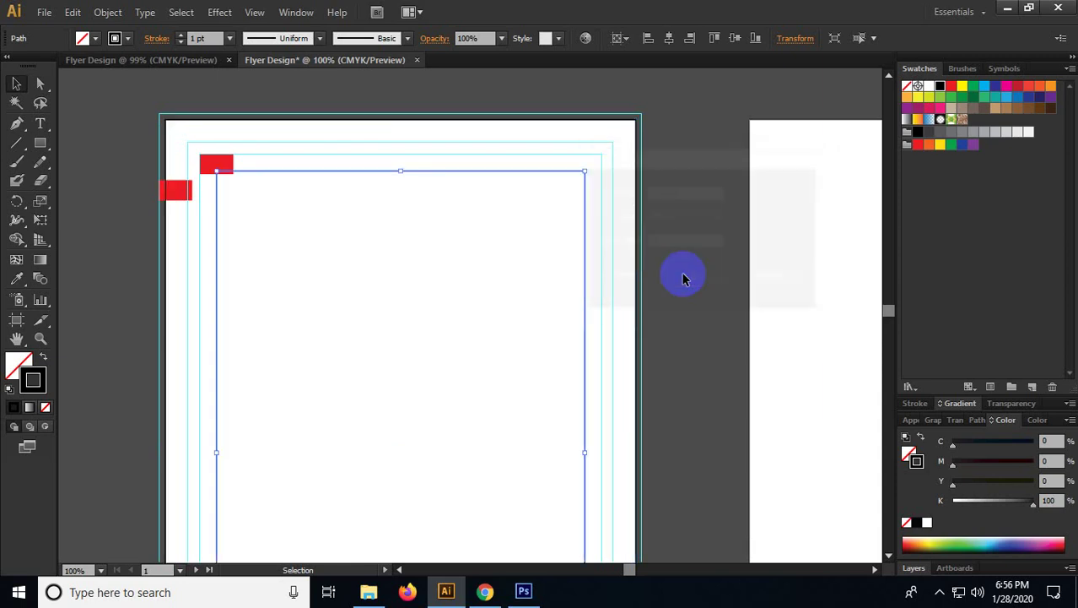
click(683, 277)
Step: Convert the -0.9 in offset rectangle into a guide and check its spacing from the other margin guides
scroll(197, 260, up, 1)
scroll(196, 266, down, 1)
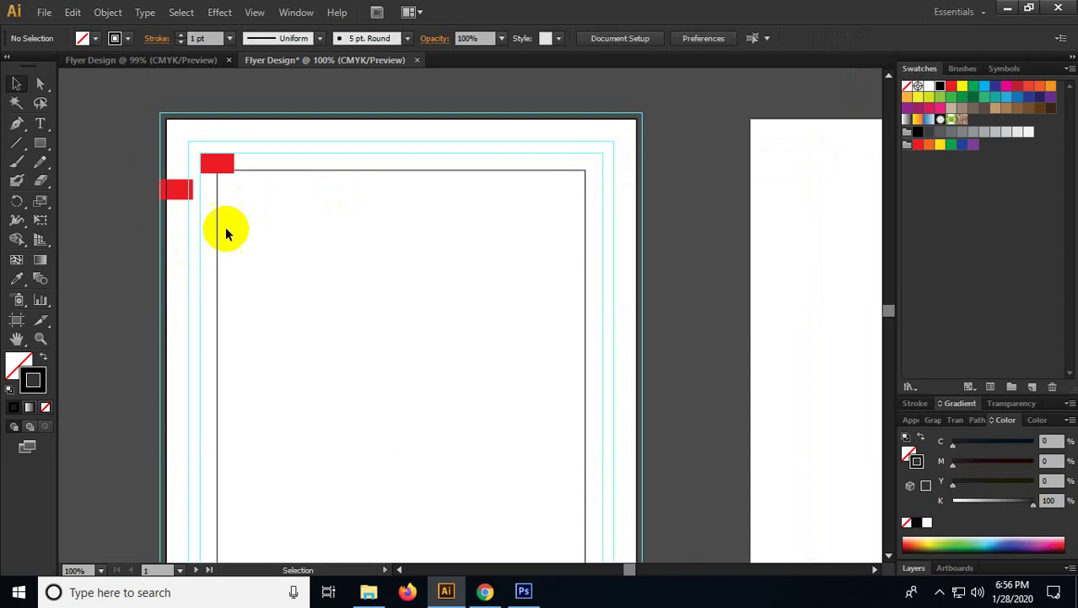
click(259, 171)
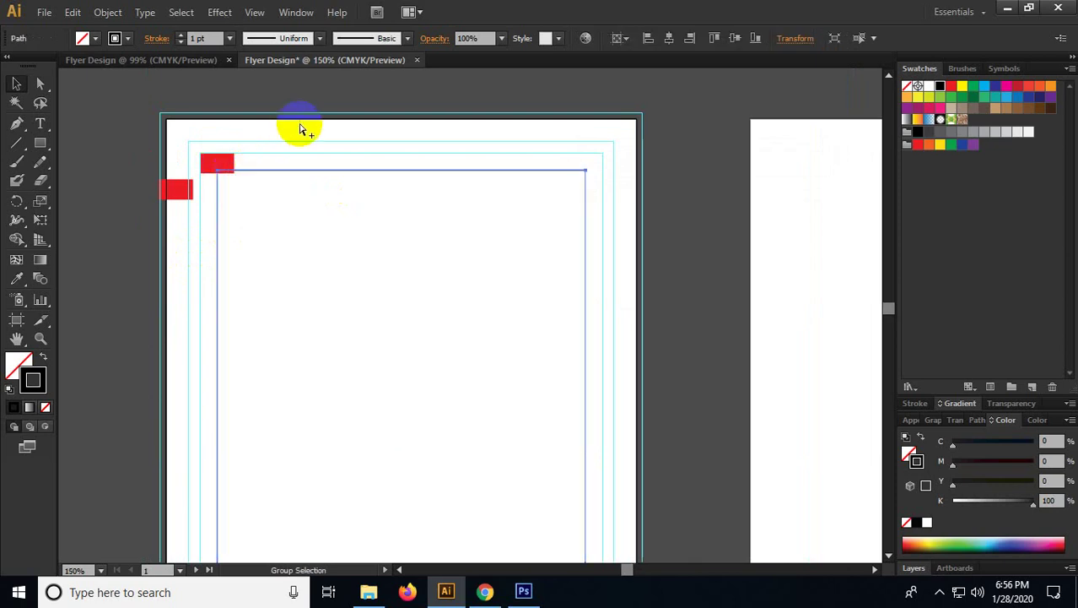
scroll(302, 124, up, 2)
drag(325, 116, 270, 234)
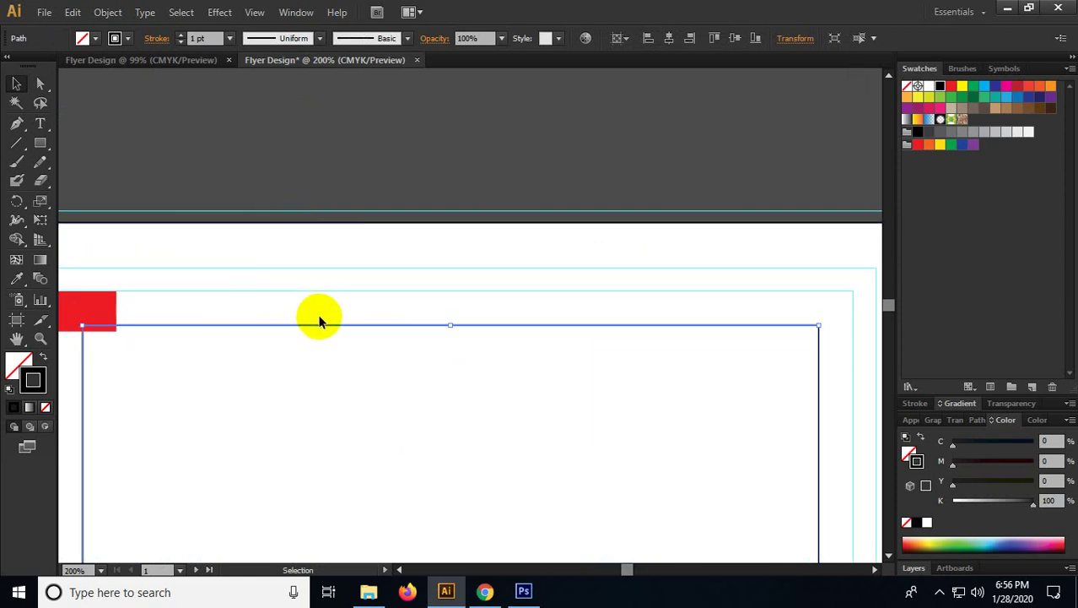
scroll(318, 297, down, 2)
drag(318, 455, 360, 337)
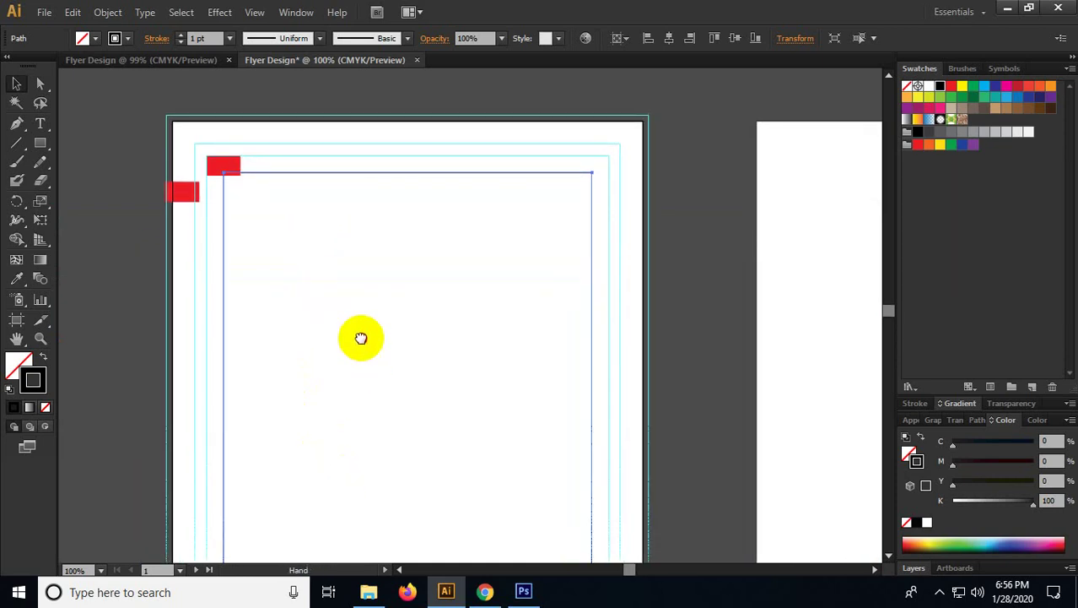
right_click(288, 166)
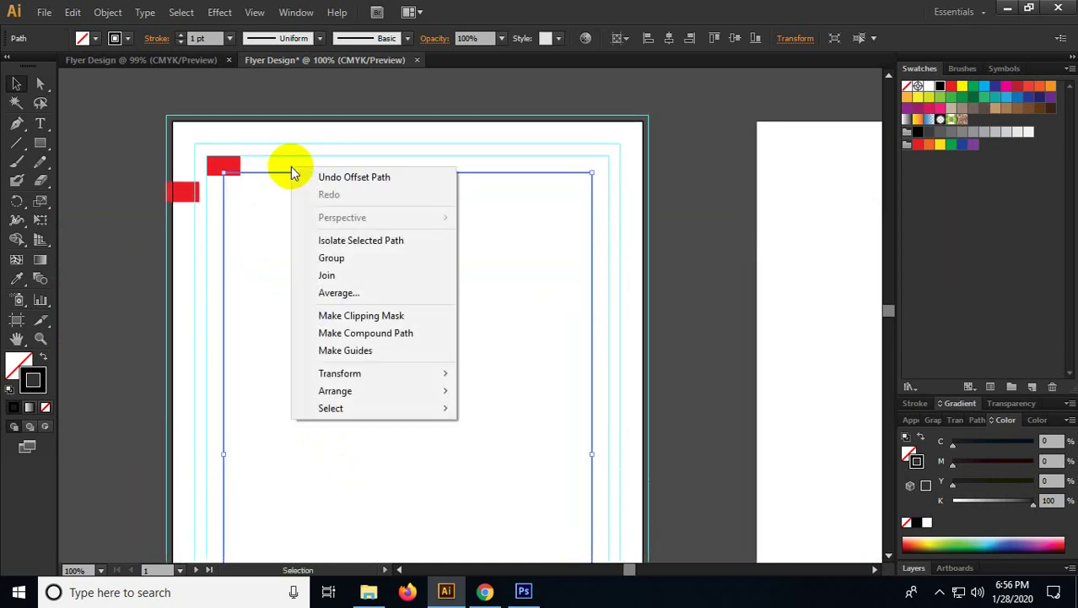
click(353, 355)
scroll(279, 217, up, 3)
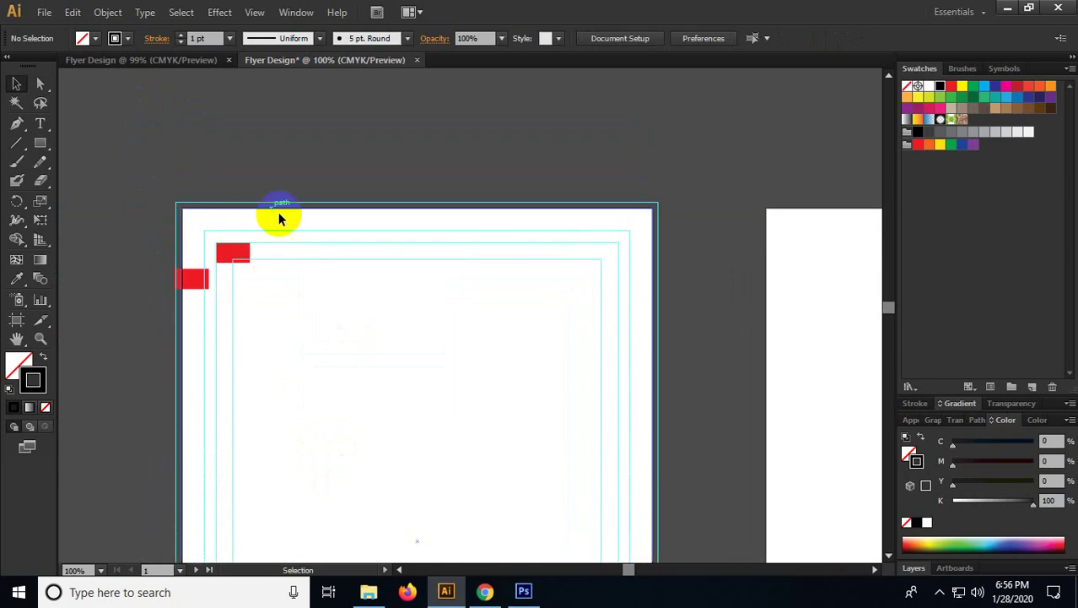
scroll(291, 221, up, 2)
scroll(296, 264, left, 1)
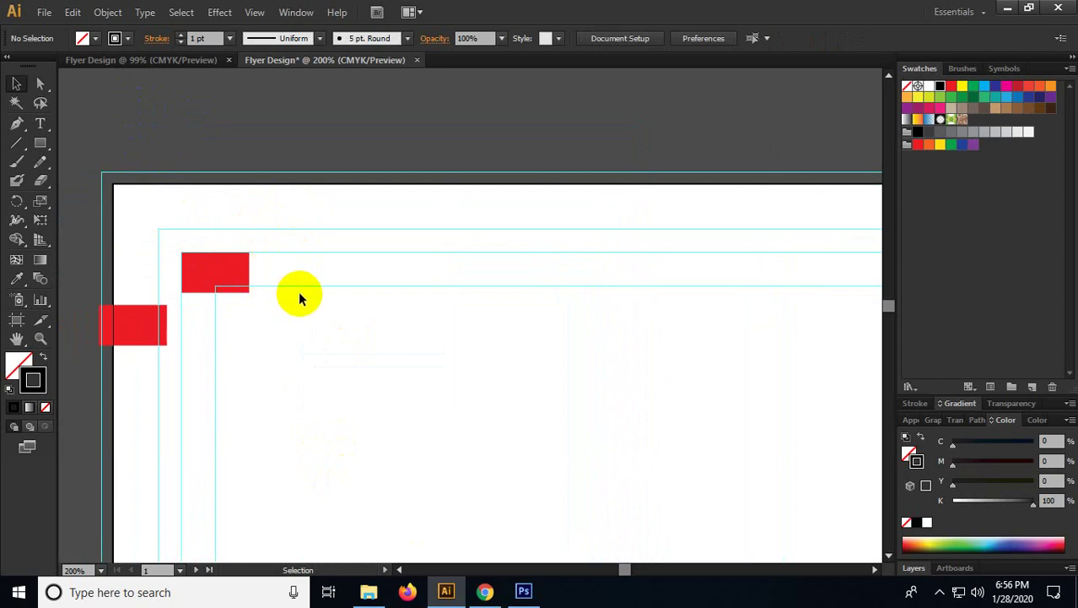
Step: Switch to Chrome and search Google Images for "flyer design"
click(486, 589)
text(z)
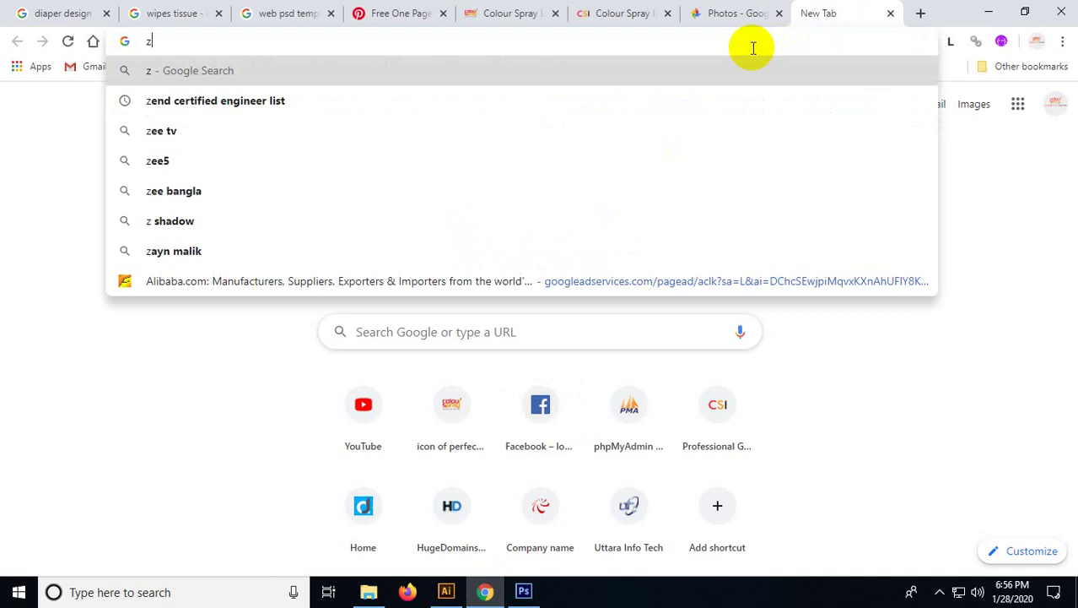
key(BackSpace)
text(Flyer)
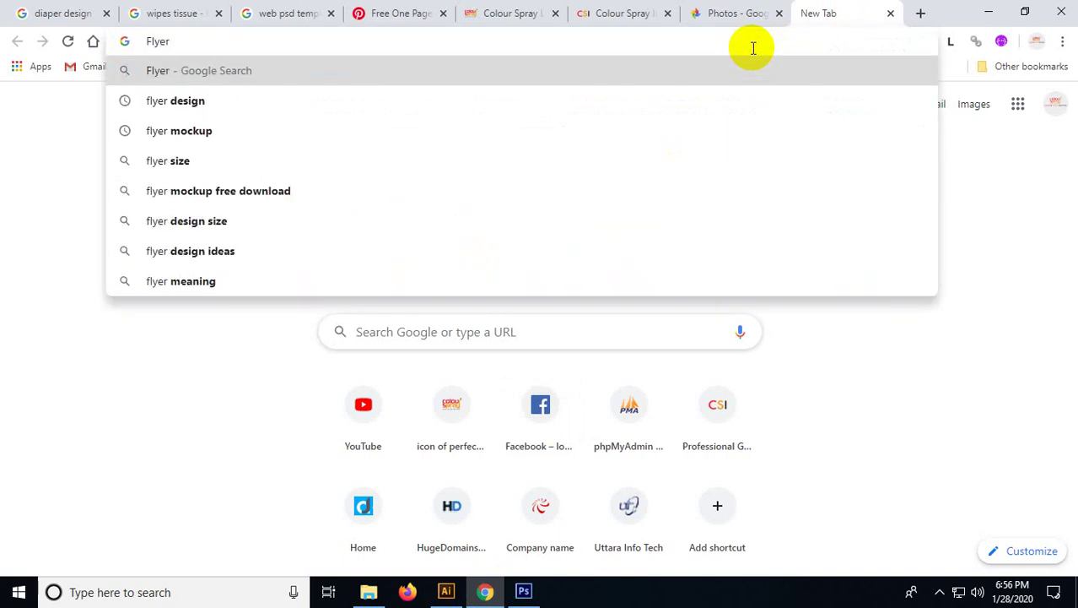
key(Down)
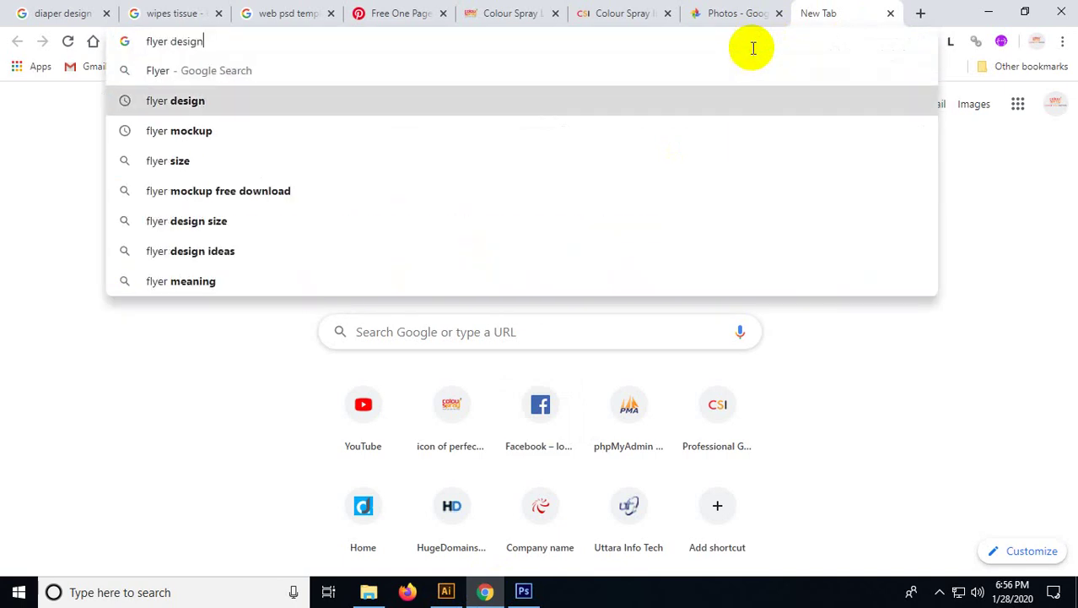
key(Return)
click(259, 188)
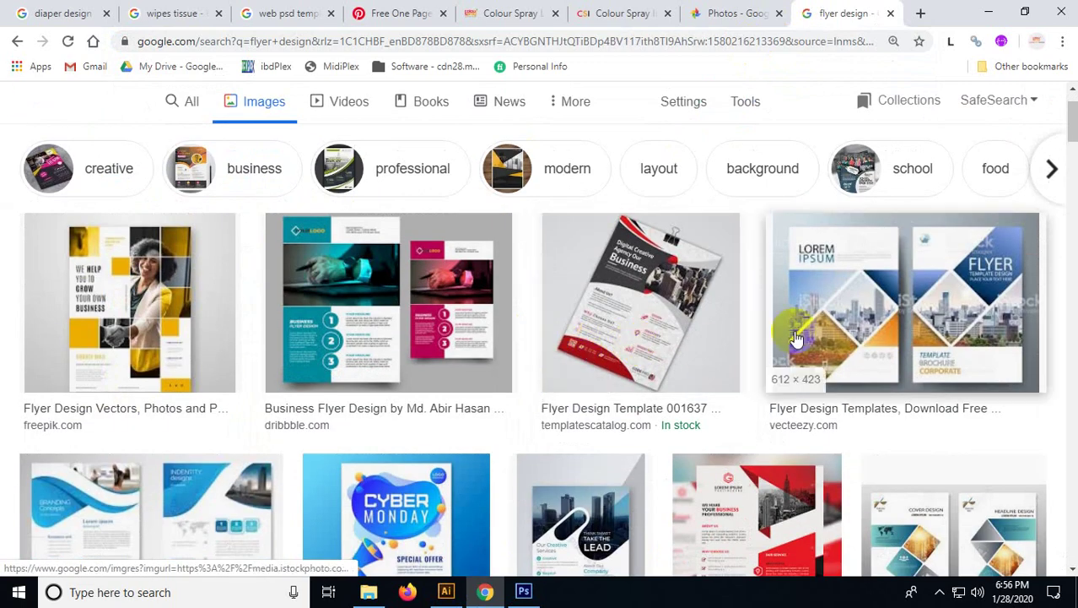
Step: Preview the Vecteezy two-page flyer template and the red GraphicRiver corporate flyer to examine their margins
click(833, 313)
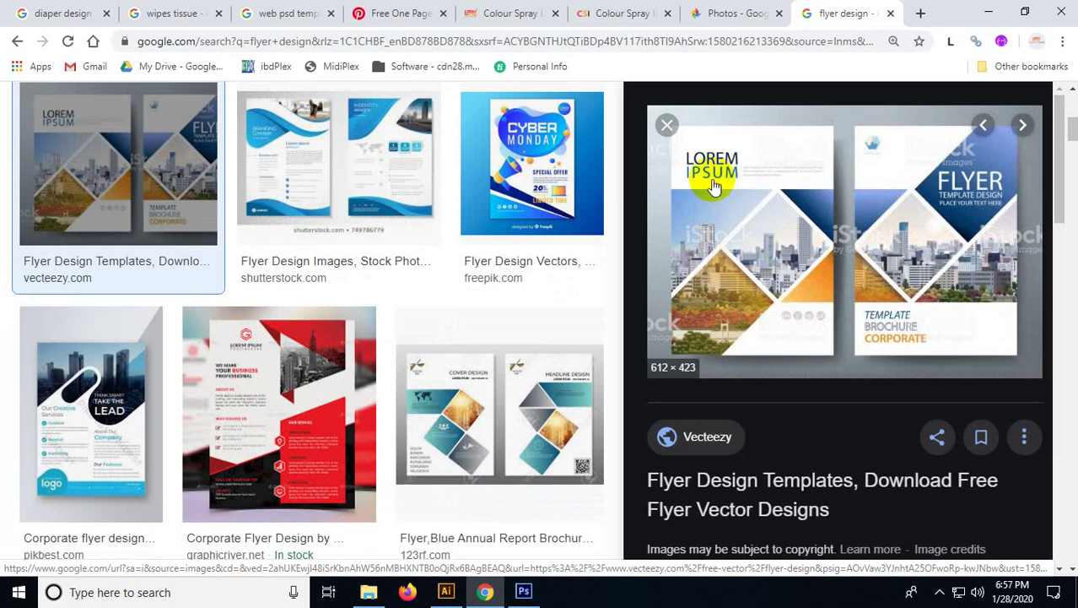
scroll(707, 235, down, 2)
scroll(321, 355, down, 1)
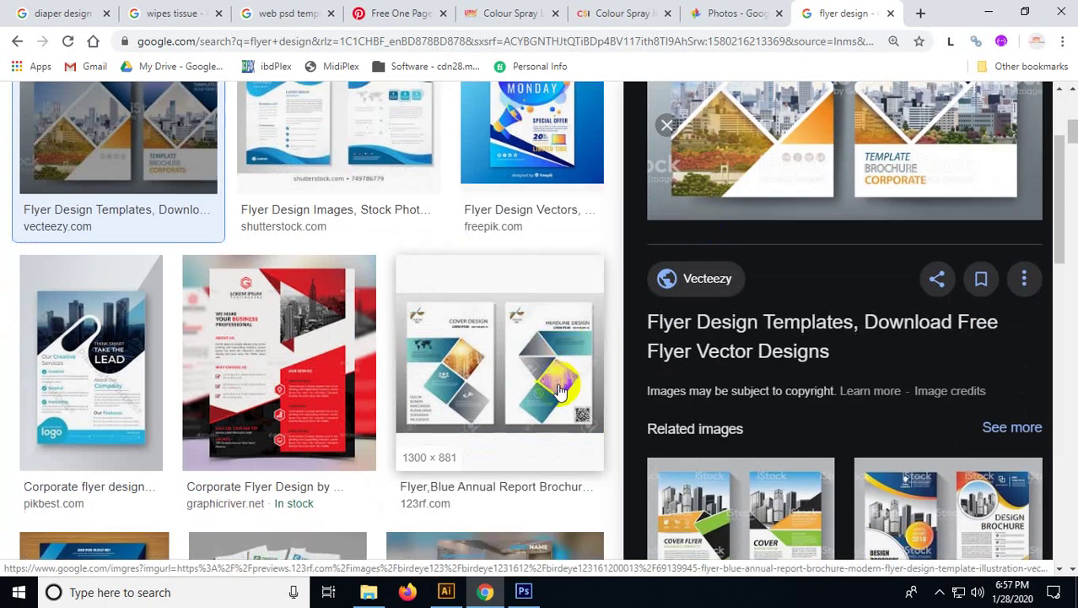
click(320, 354)
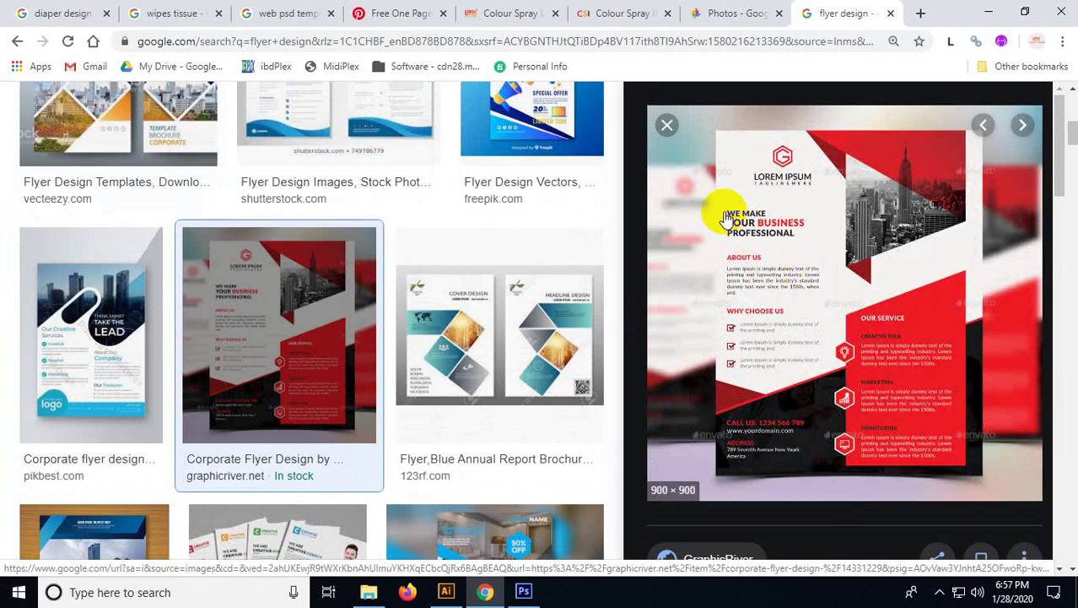
Step: Preview the 123RF blue annual report flyer and the Vecteezy two-page flyer template to examine their margins
scroll(503, 397, up, 2)
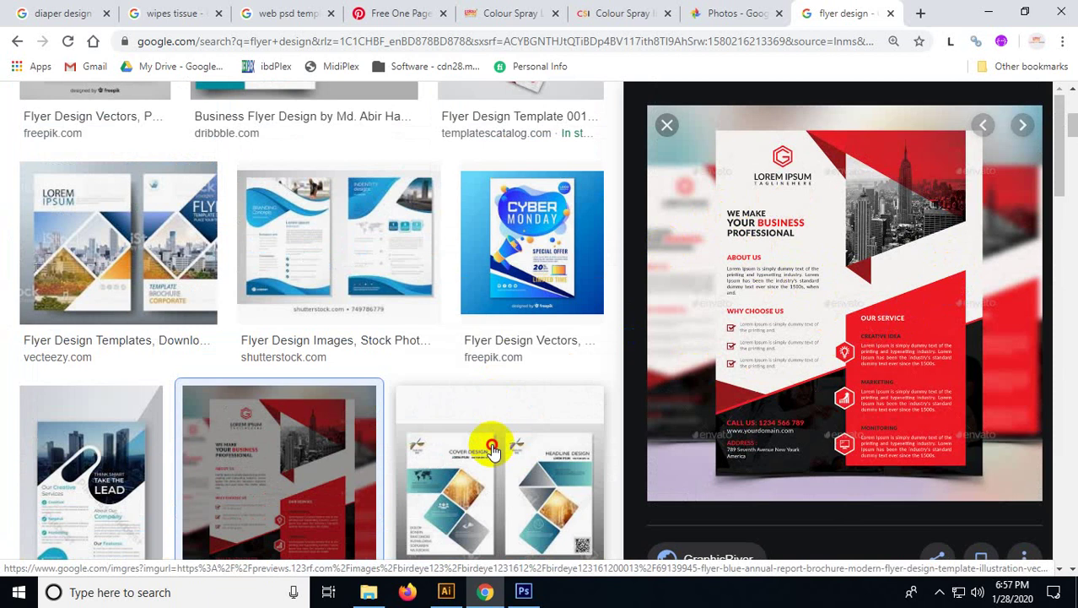
click(491, 440)
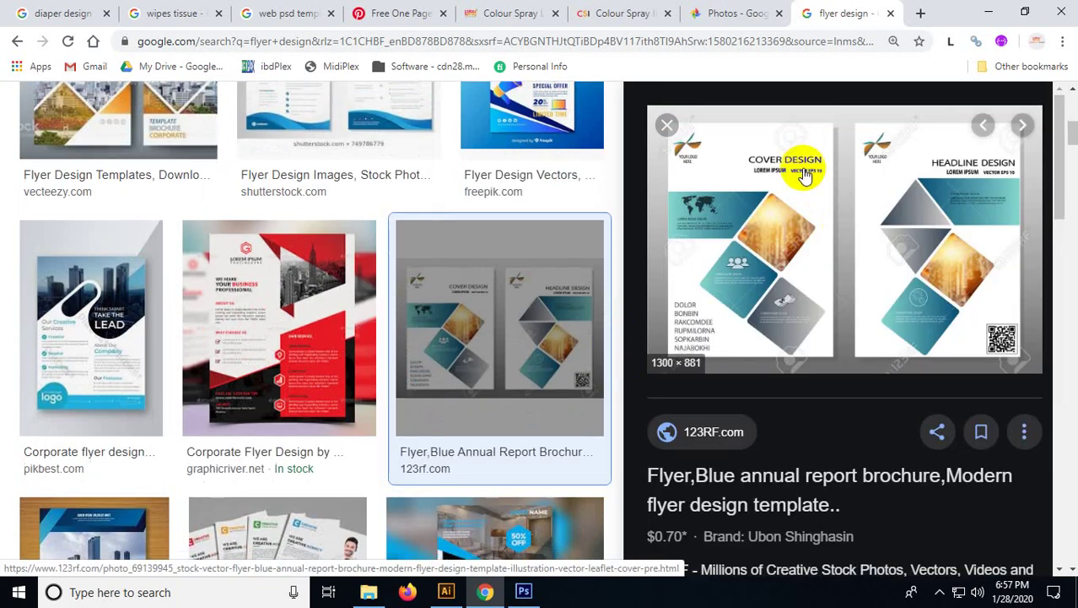
click(384, 153)
click(100, 411)
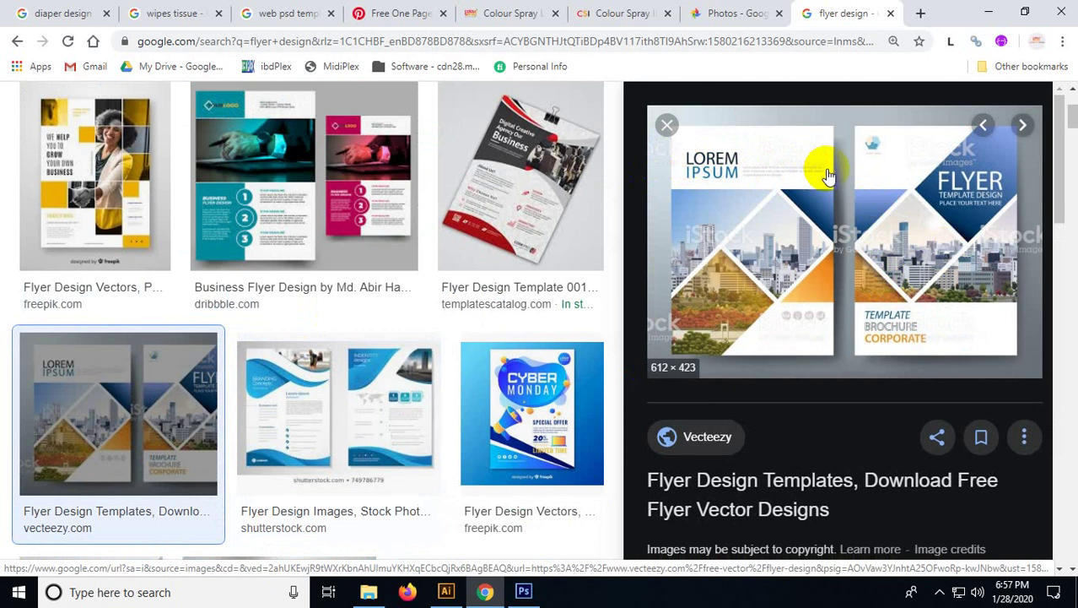
Step: Preview the red GraphicRiver corporate flyer again to examine its margins, and return to Illustrator
scroll(456, 412, down, 1)
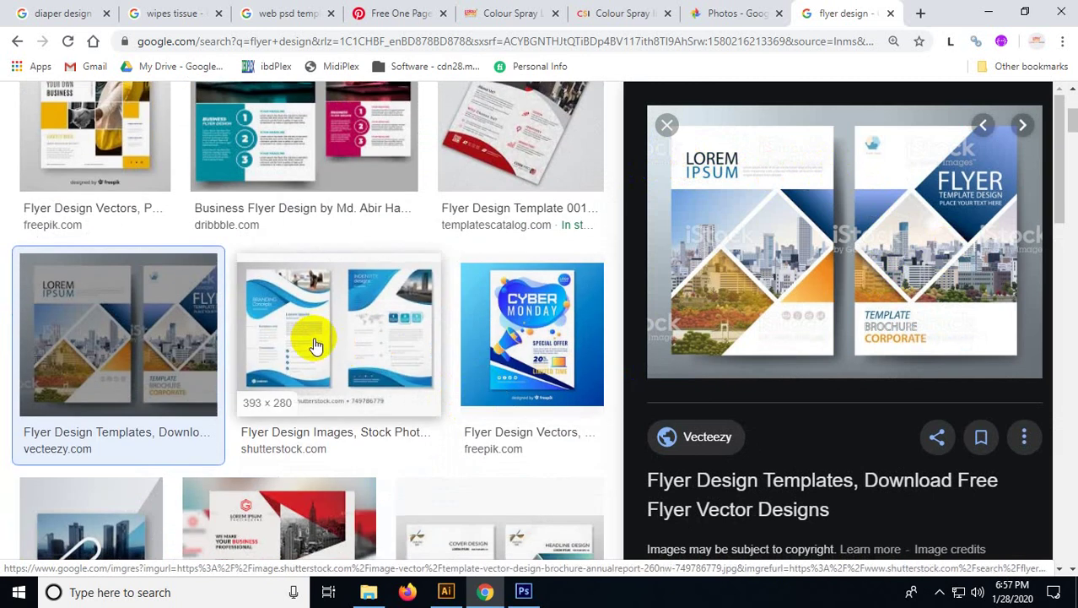
scroll(324, 353, down, 2)
scroll(386, 442, down, 3)
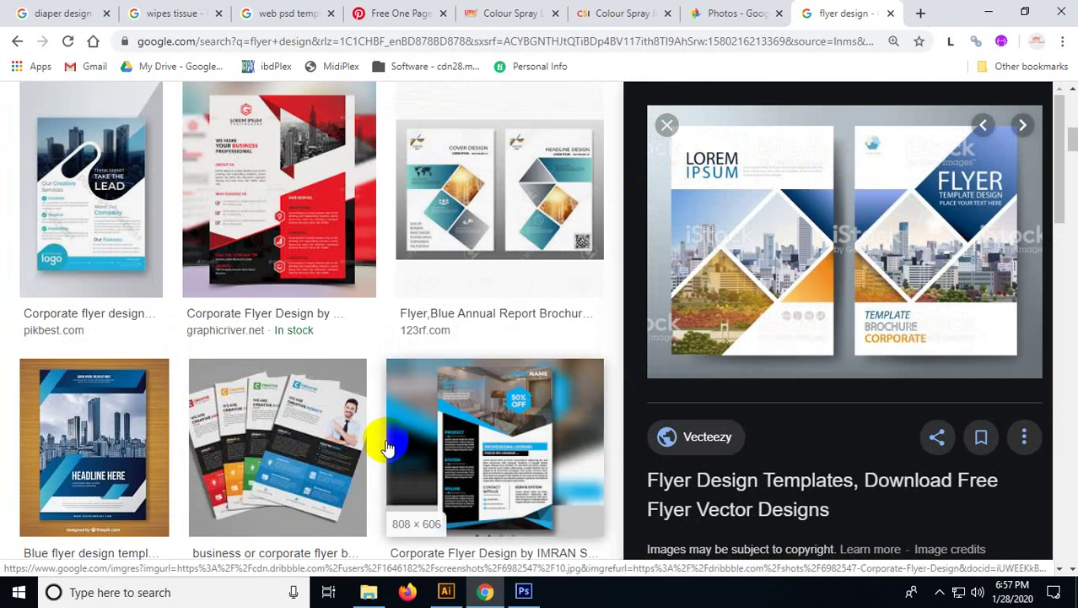
drag(457, 433, 469, 456)
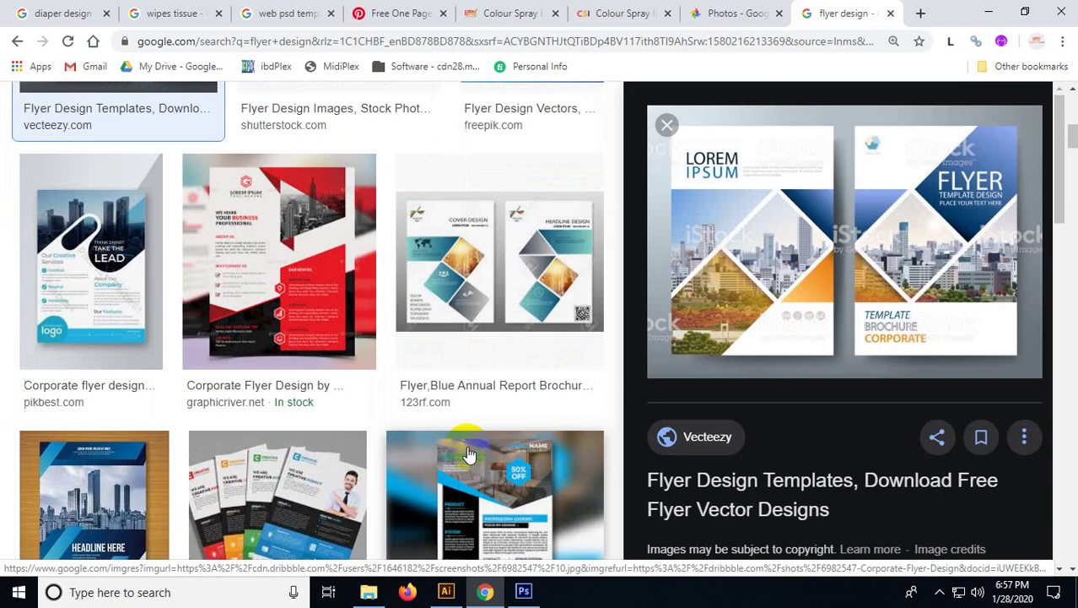
click(316, 197)
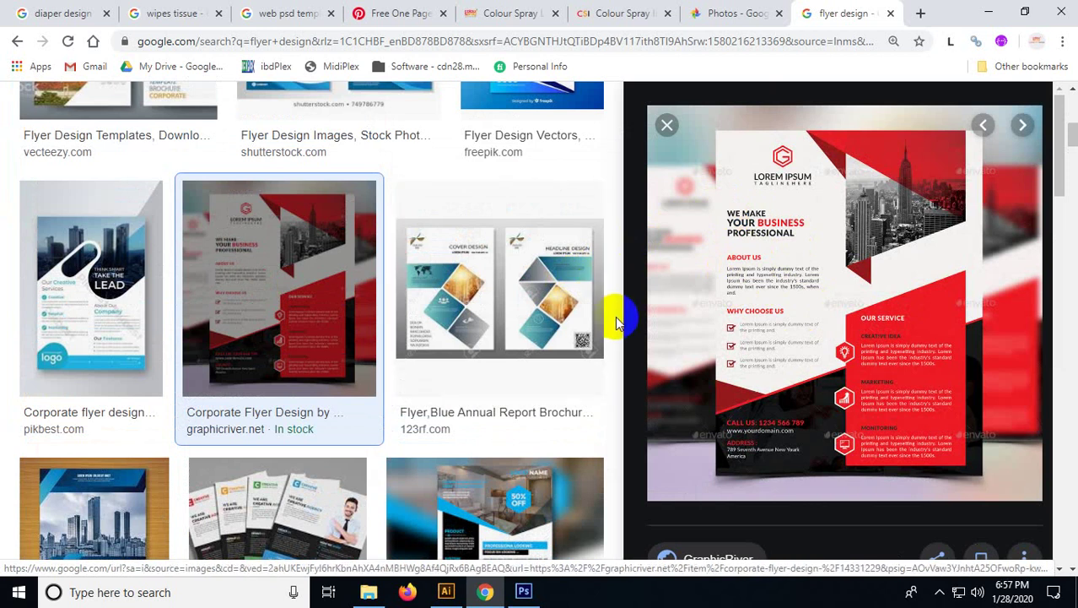
scroll(615, 316, up, 7)
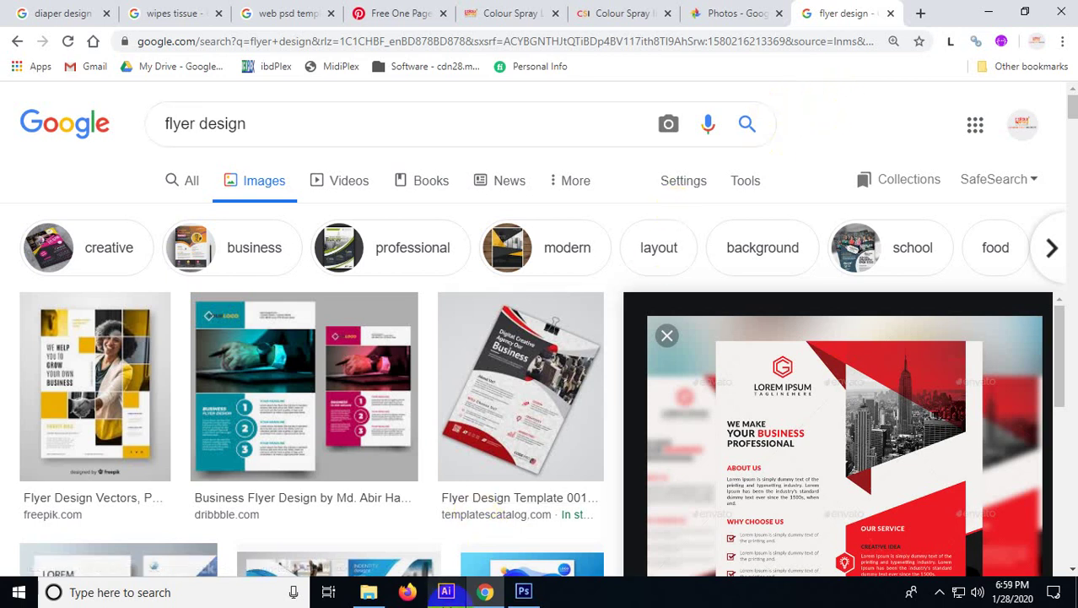
click(447, 592)
click(39, 141)
click(552, 450)
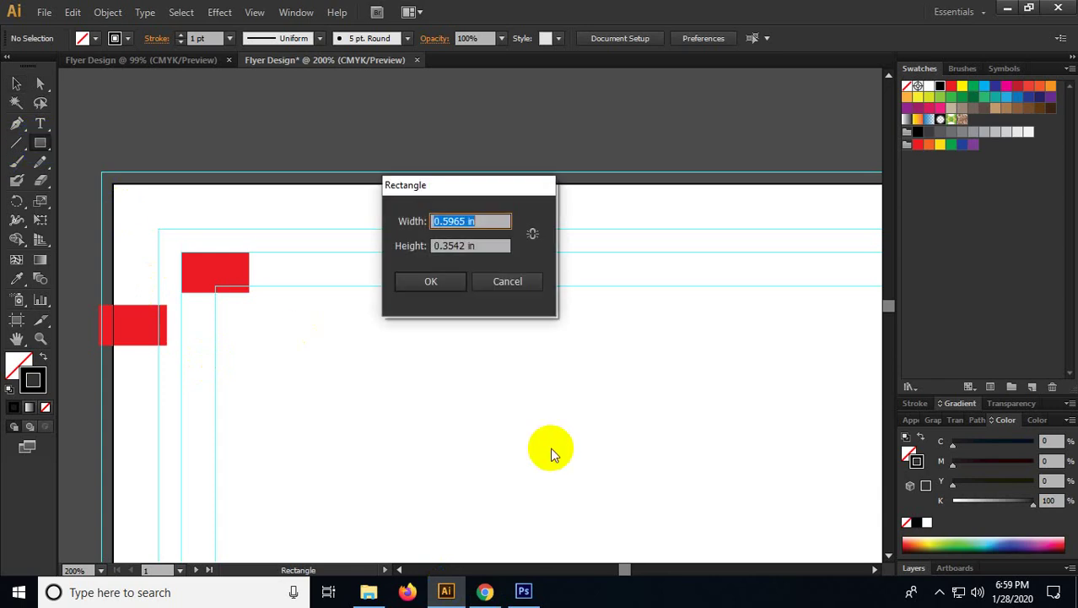
text(3.25)
key(Tab)
text(2)
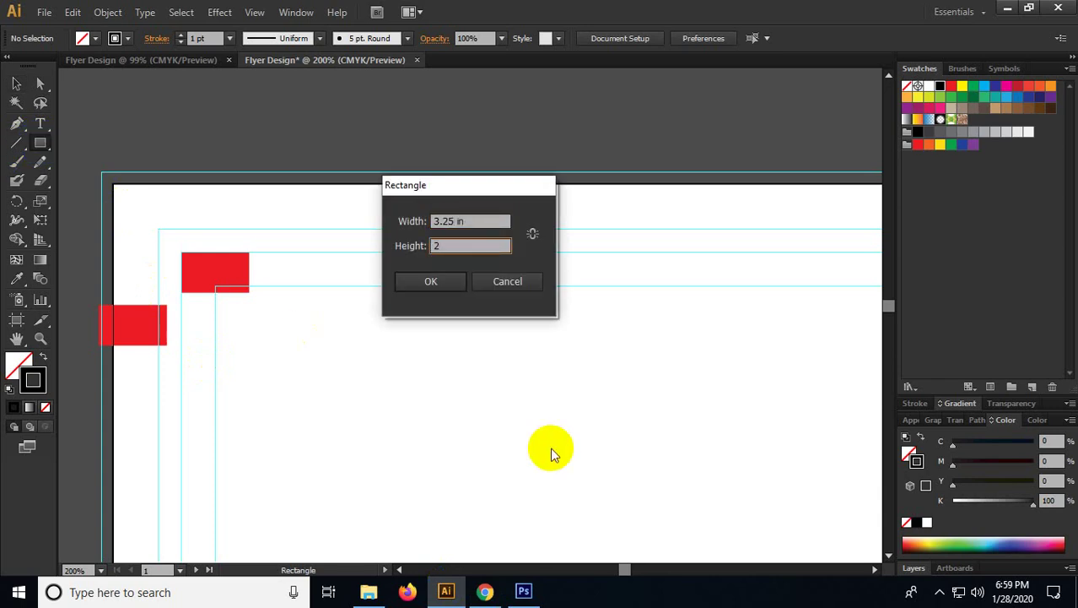
text(.5)
click(507, 284)
Step: Delete both small red rectangles from the first artboard
click(16, 84)
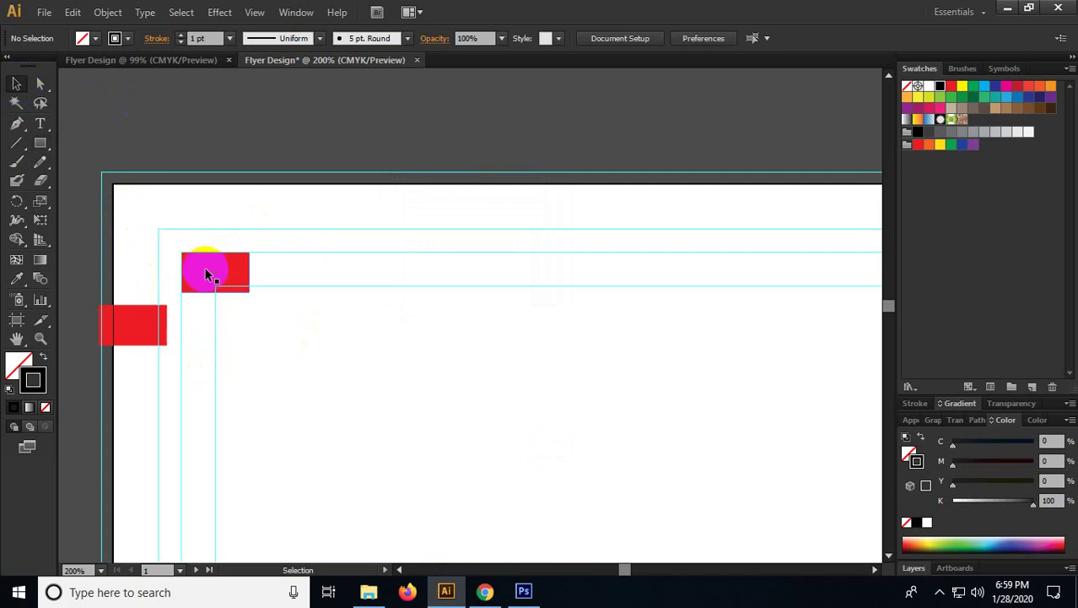
scroll(206, 267, down, 3)
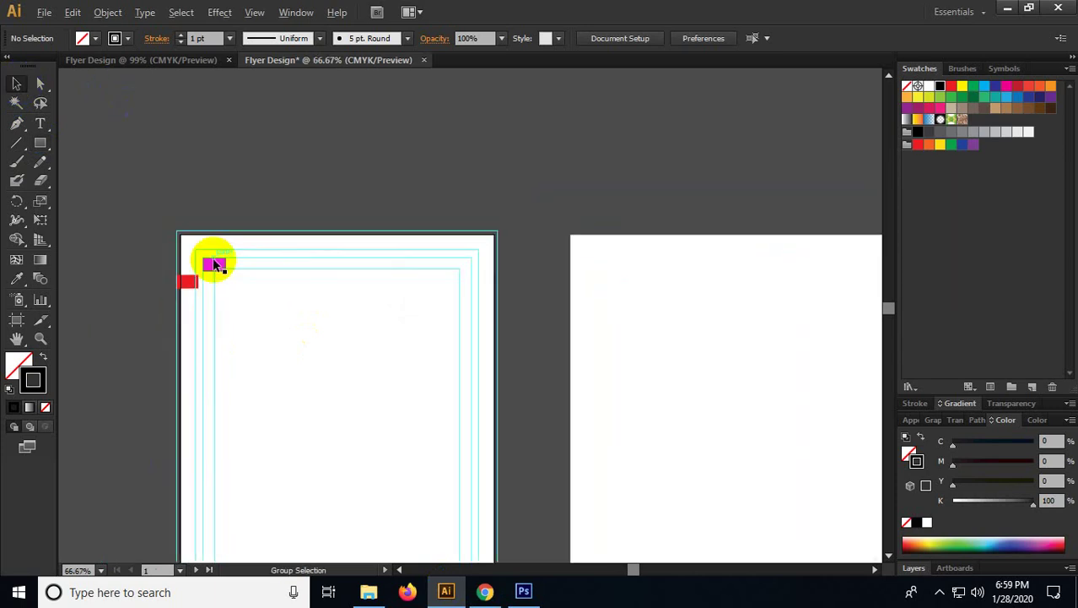
click(213, 265)
key(Delete)
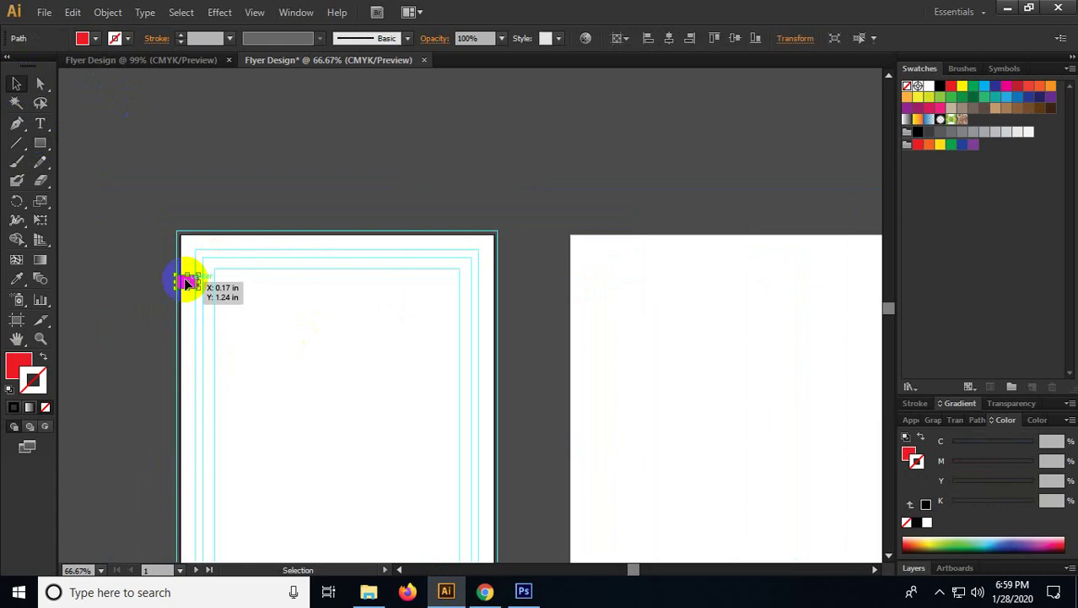
Step: Unlock the guides so the first artboard's margin guides can be selected
scroll(224, 269, up, 2)
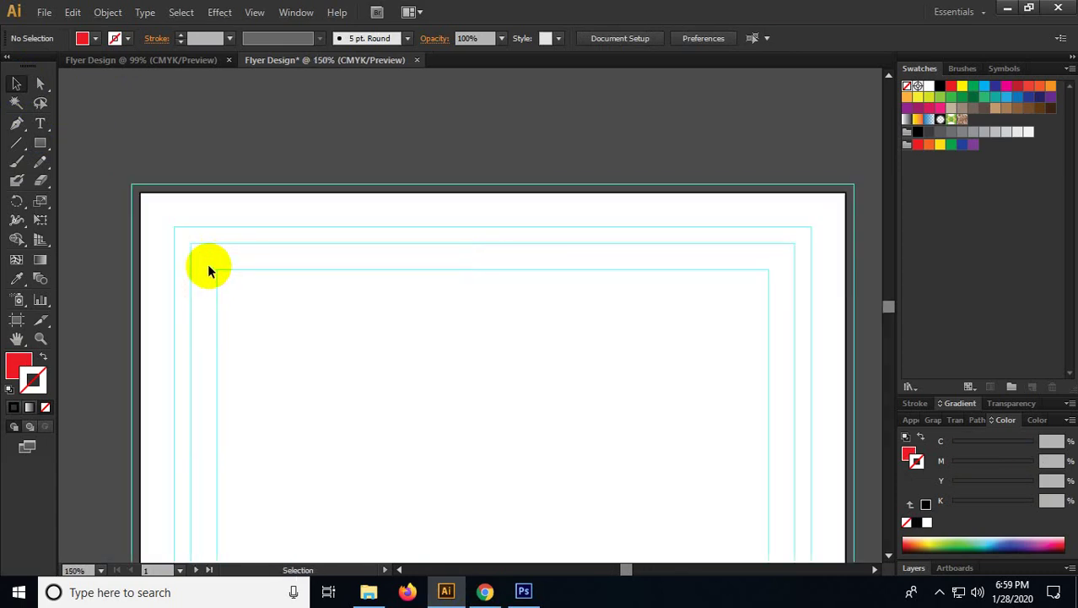
right_click(247, 149)
click(289, 292)
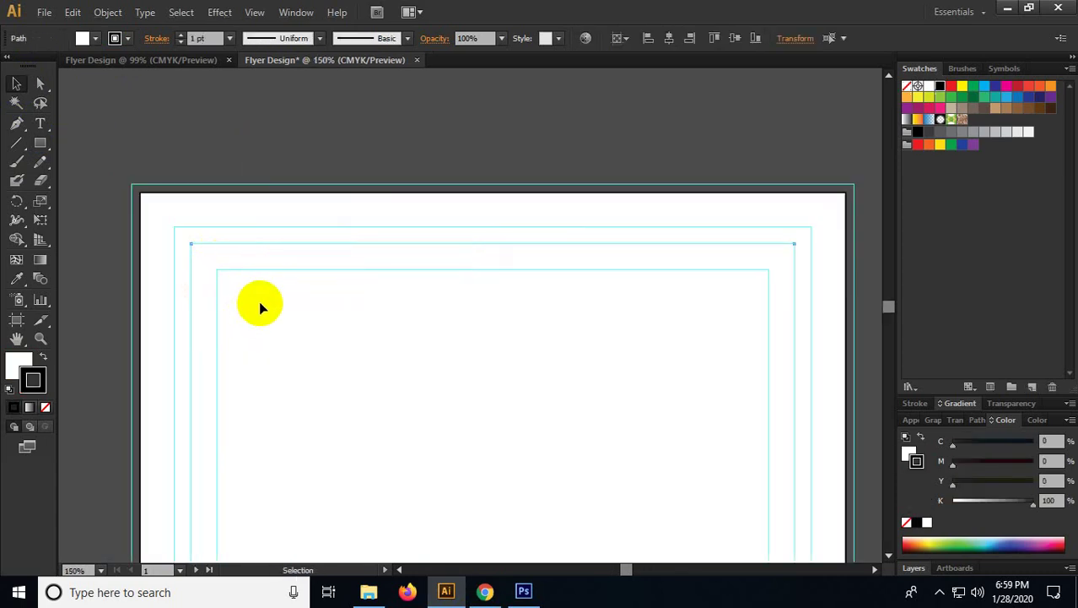
drag(259, 300, 200, 268)
key(ctrl+z)
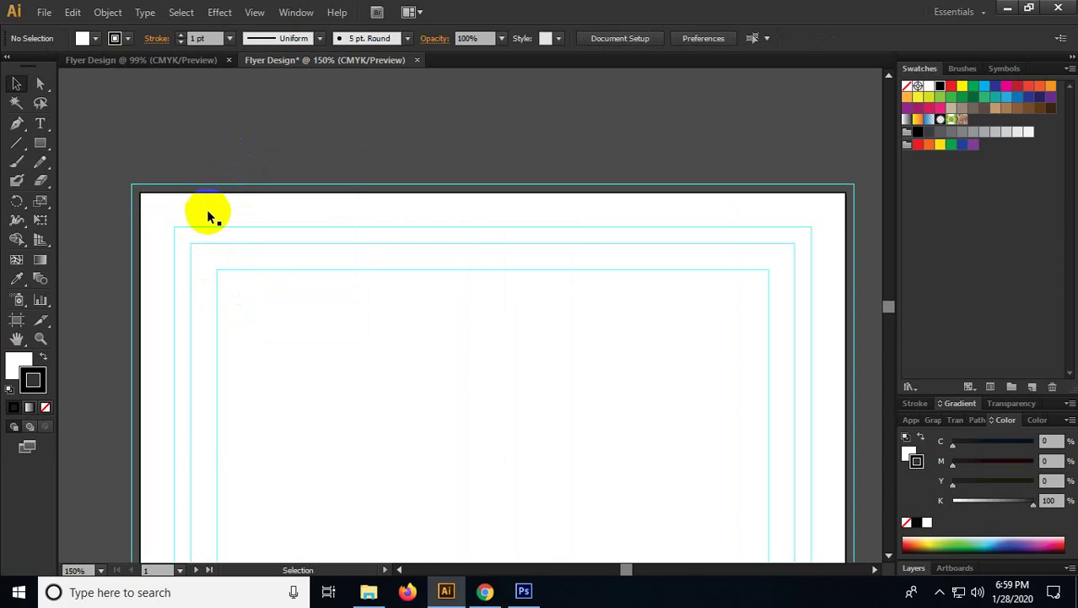
Step: Select the guides around the first artboard together and remove their stroke
click(199, 227)
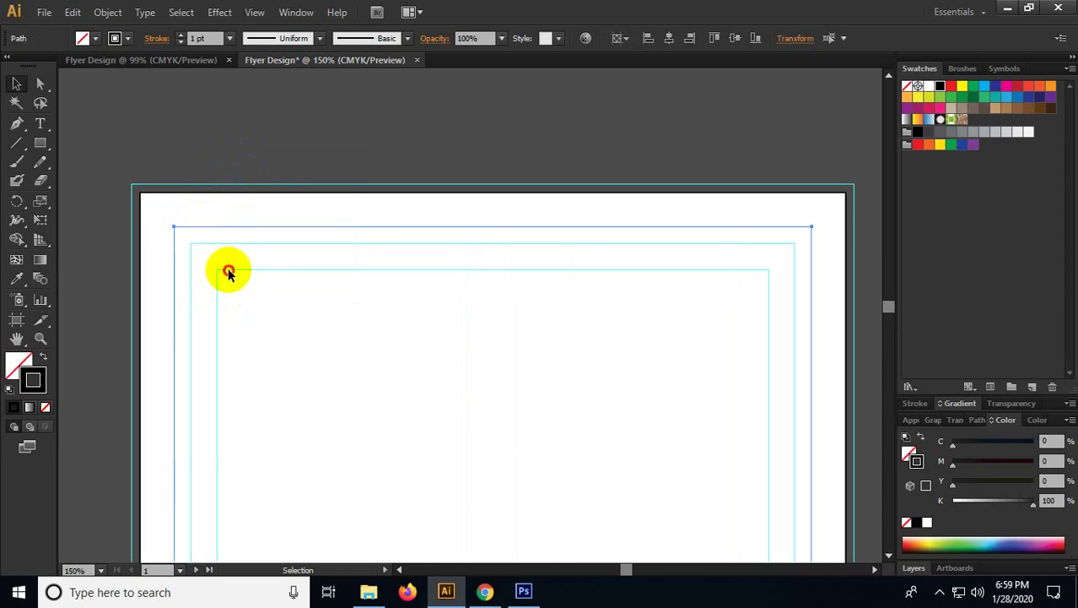
click(228, 270)
click(204, 227)
key(ctrl+z)
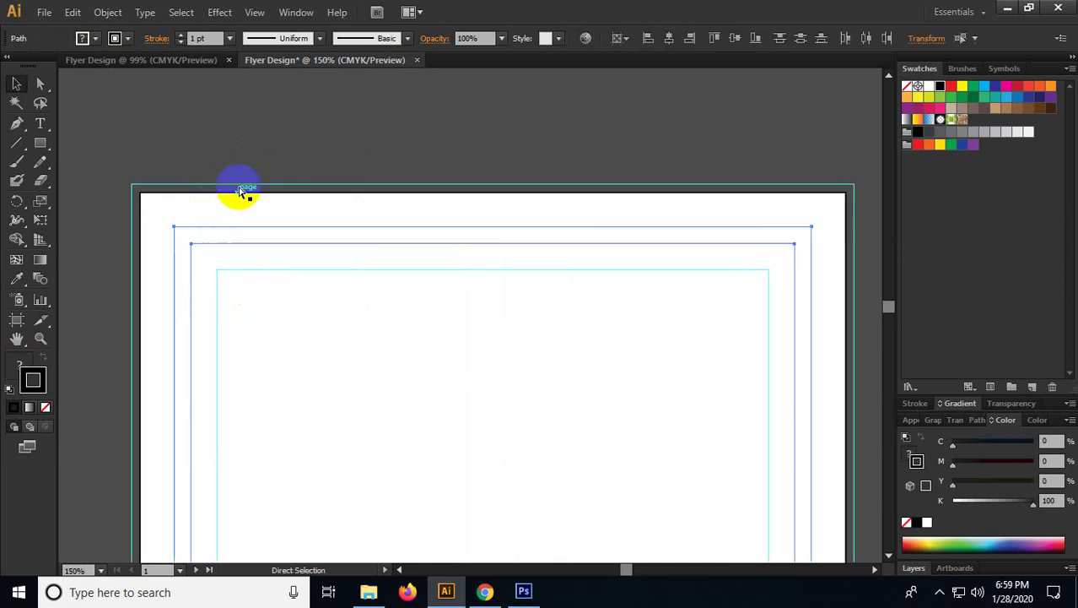
click(233, 278)
drag(205, 149, 270, 301)
click(47, 406)
click(108, 240)
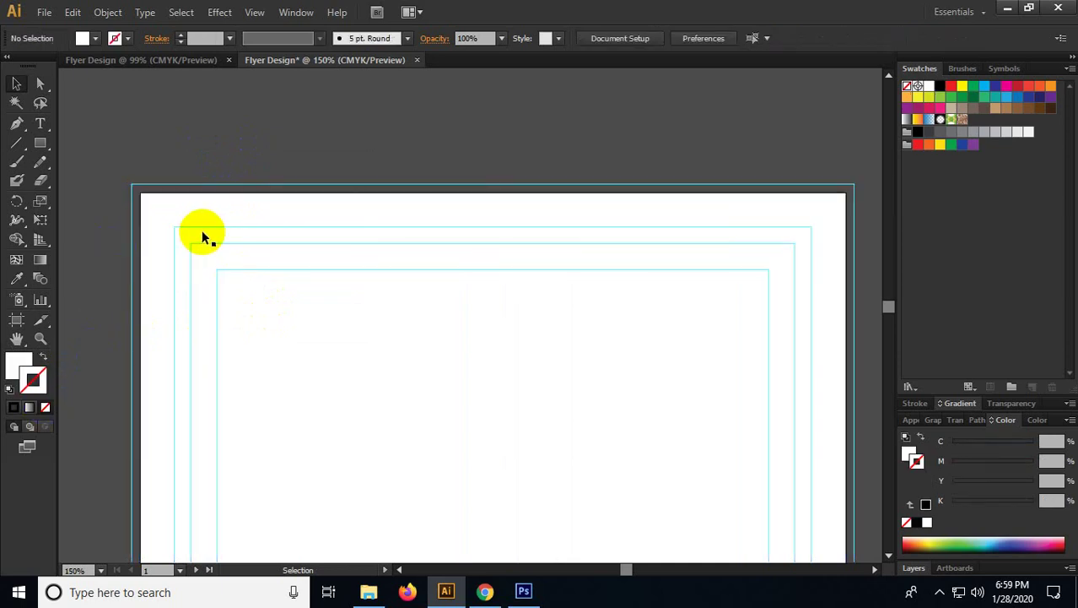
Step: Delete the outermost and innermost margin guides on the first artboard, keeping the middle margin guide and the bleed guide
click(202, 225)
click(226, 275)
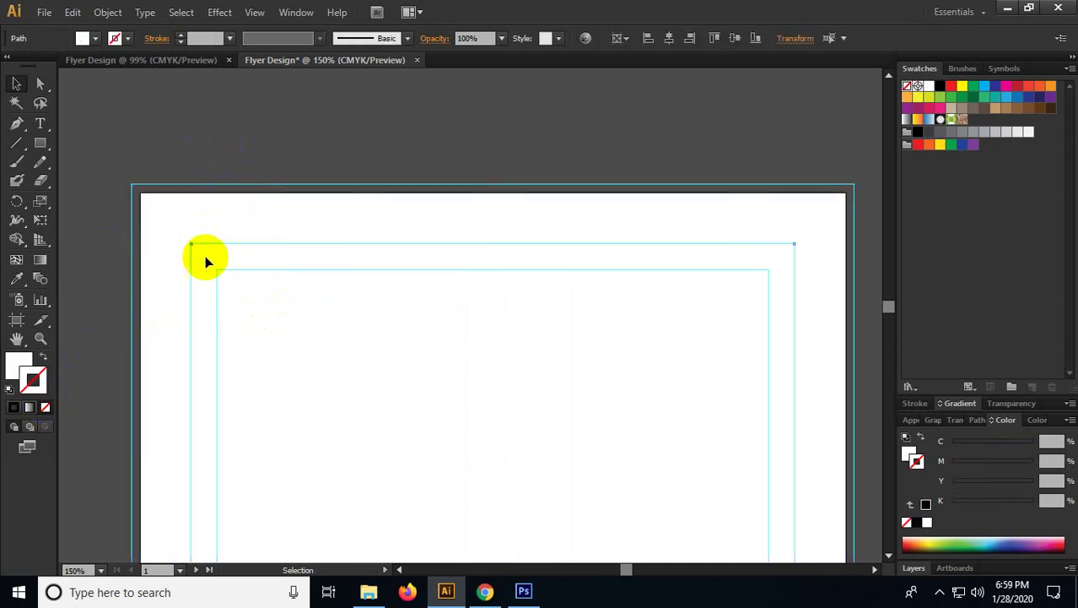
right_click(205, 258)
mouse_move(270, 404)
click(385, 450)
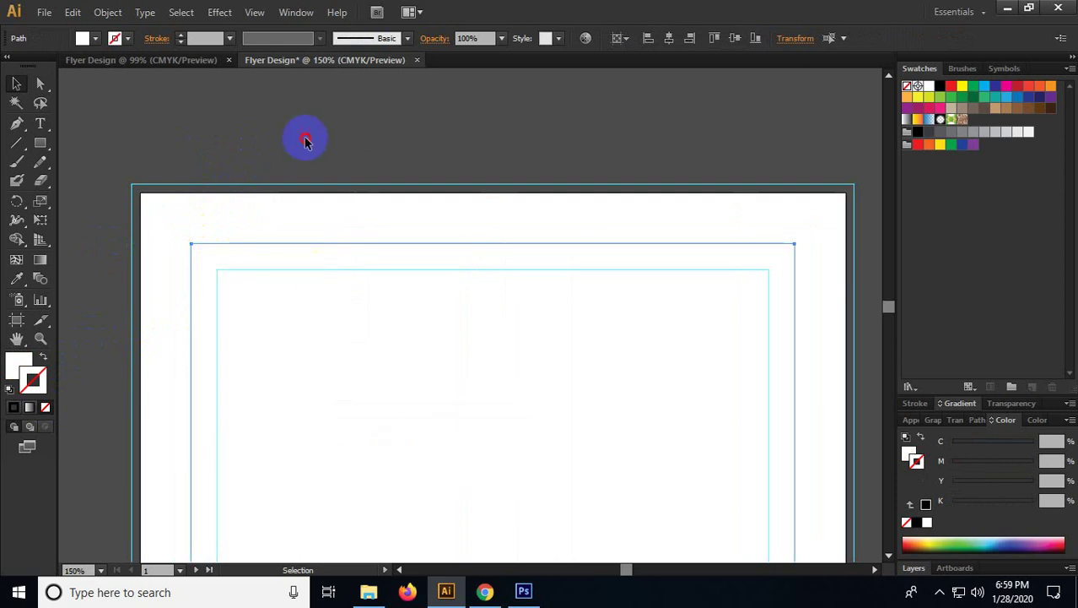
click(306, 142)
click(250, 268)
key(Delete)
click(272, 145)
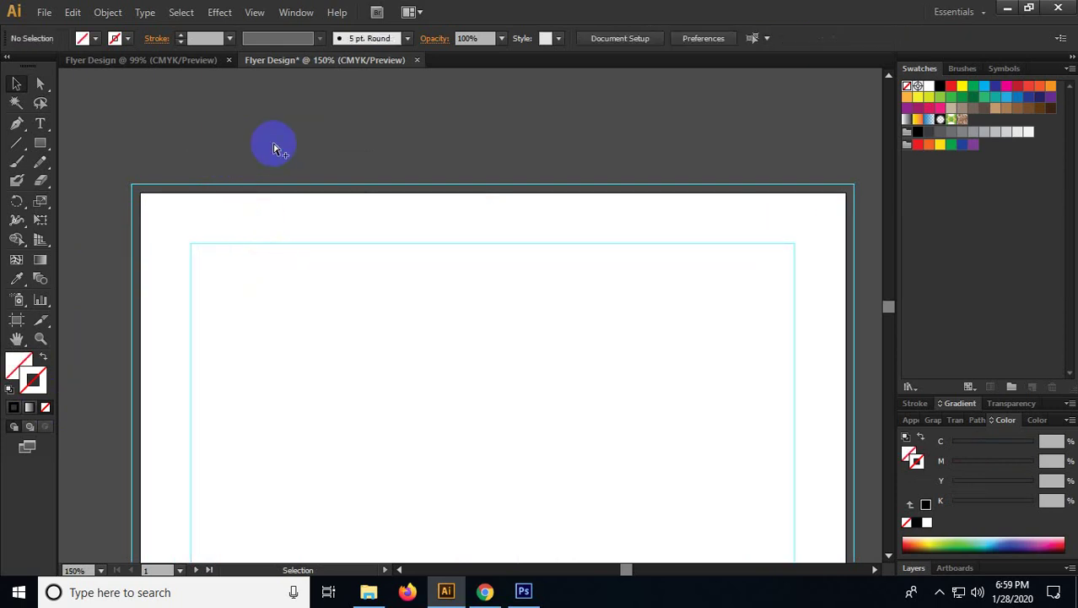
Step: Draw a rectangle covering the whole first artboard out to the bleed guide
alt+scroll(272, 150, down, 2)
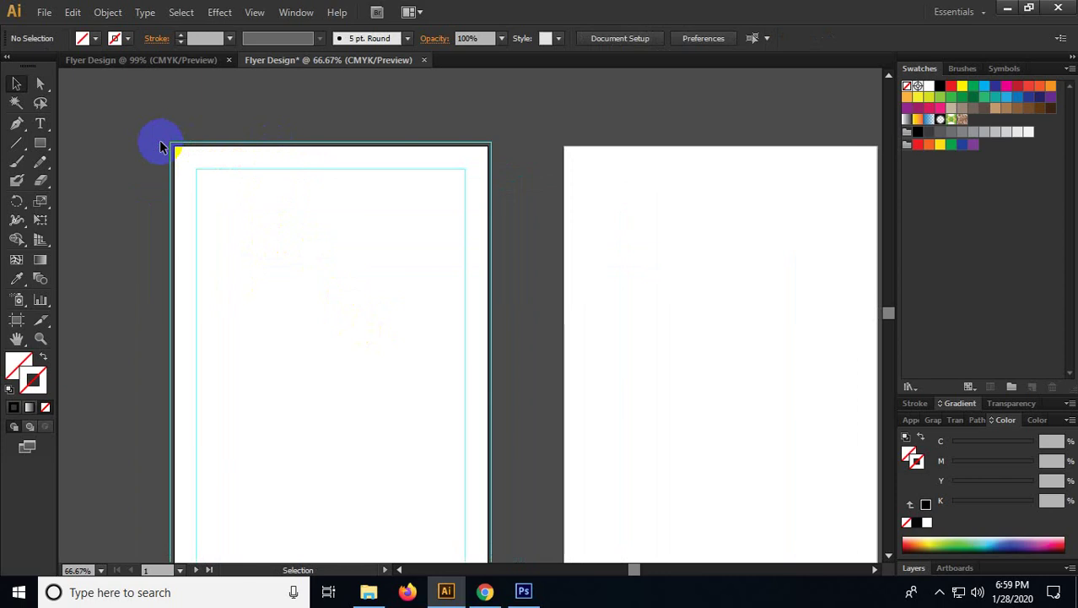
alt+scroll(155, 139, up, 3)
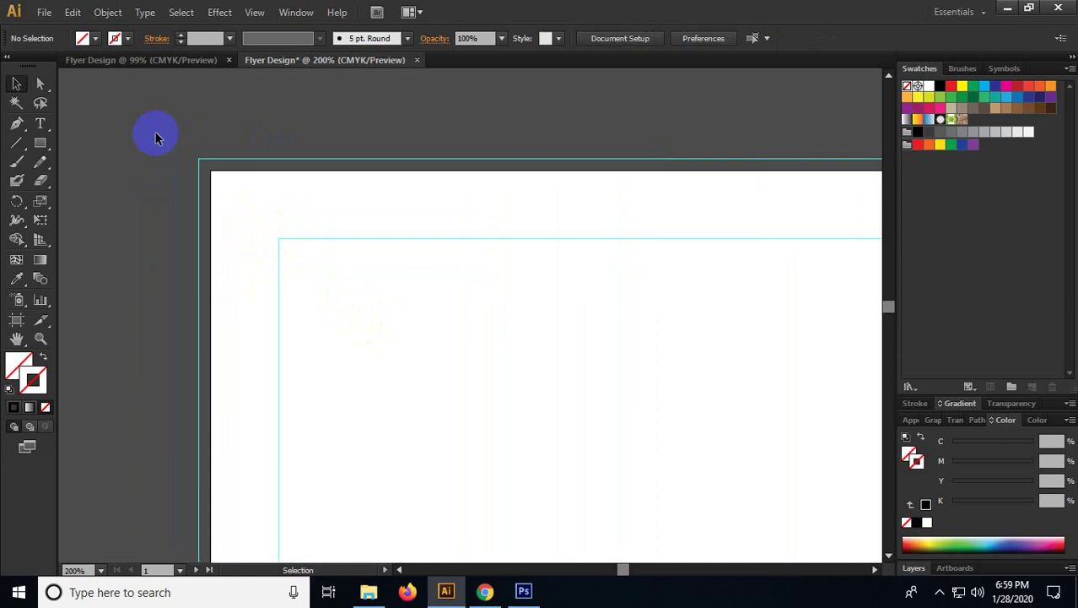
alt+scroll(232, 191, down, 3)
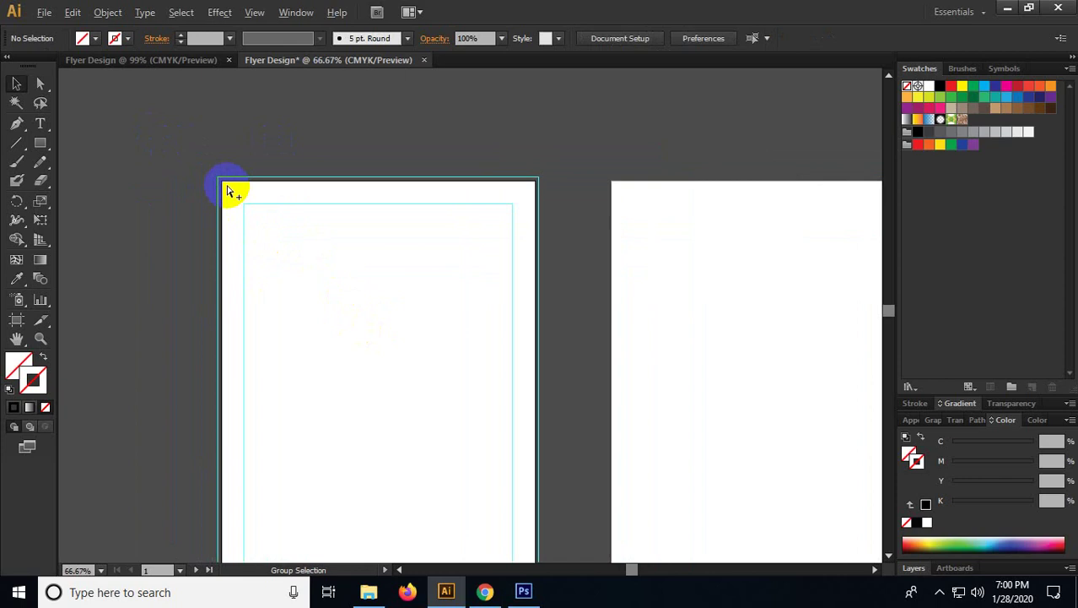
drag(388, 284, 366, 320)
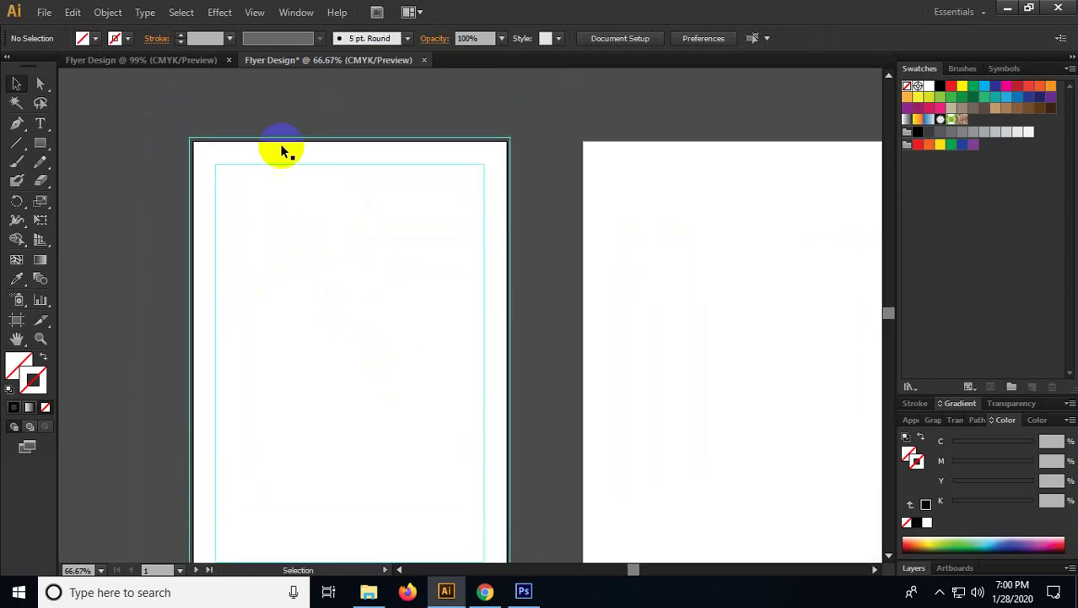
drag(521, 428, 515, 270)
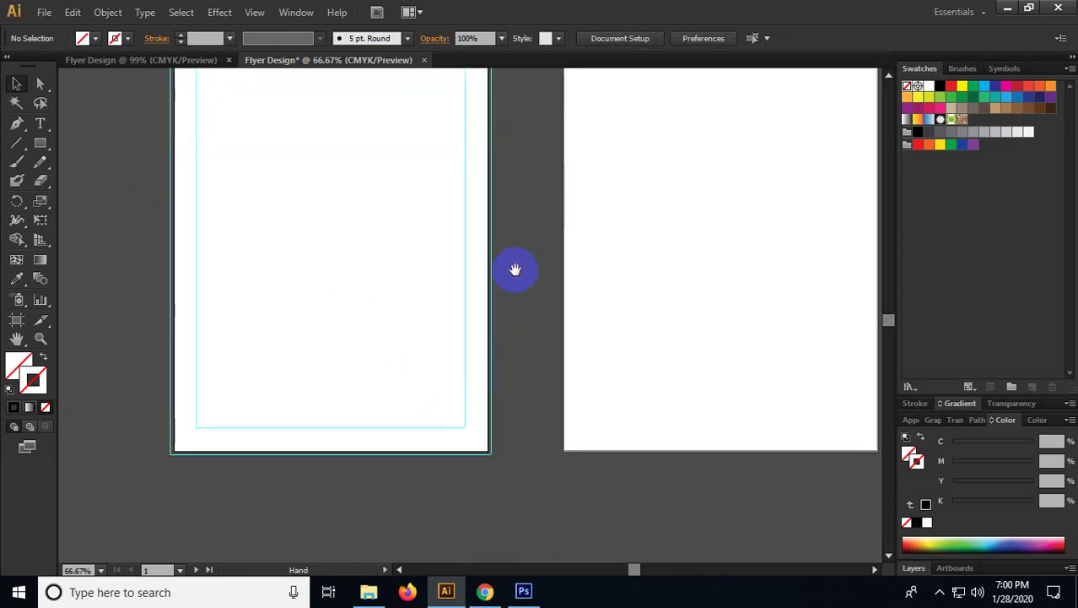
scroll(282, 280, up, 5)
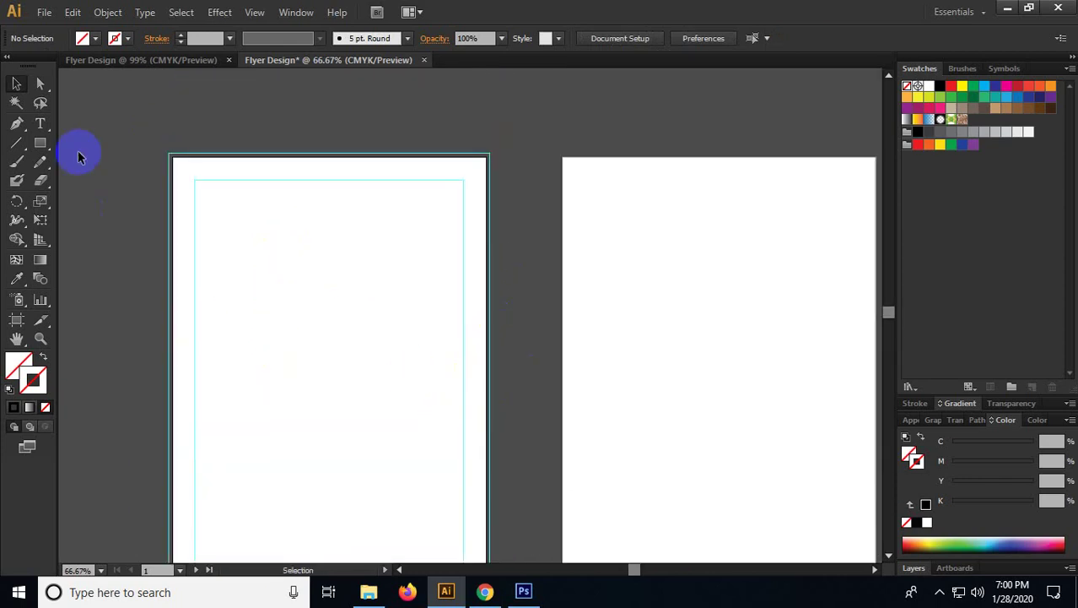
click(52, 148)
drag(173, 159, 489, 447)
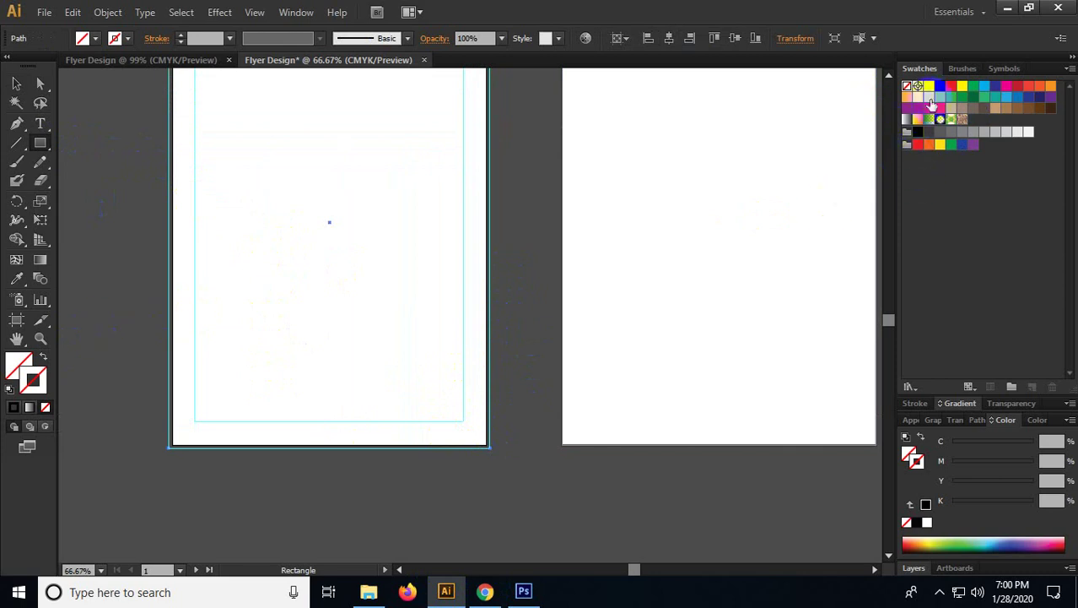
Step: Fill the bleed-size rectangle with the green swatch (C 100, M 0, Y 100, K 0) and leave it without a stroke
click(977, 90)
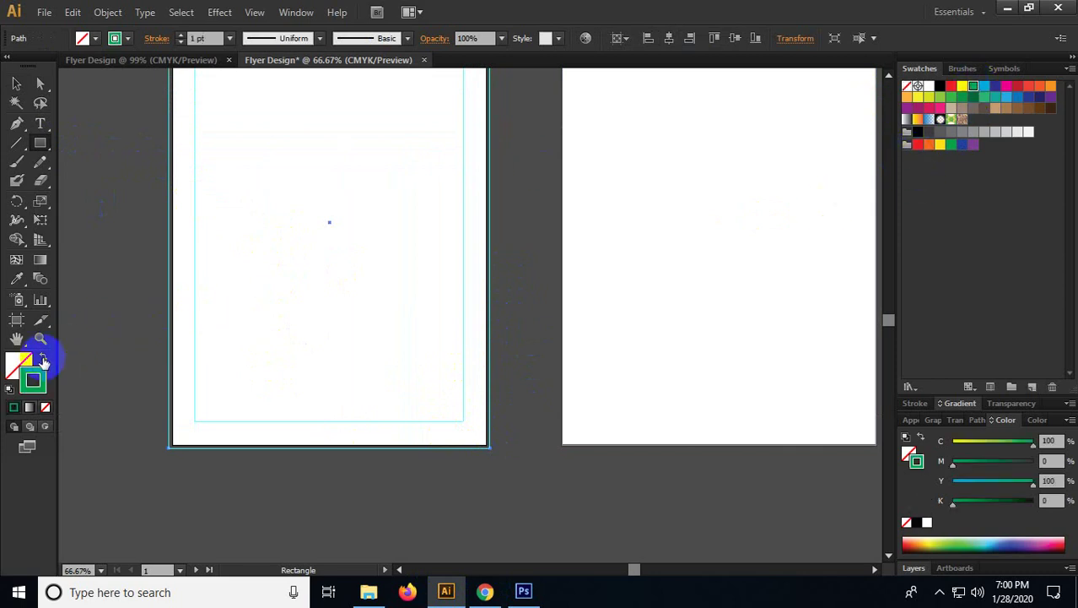
click(43, 356)
click(16, 84)
click(149, 426)
Step: Examine the green background's upper corner against the bleed guide, the artboard edge and the margin guide
scroll(150, 426, up, 3)
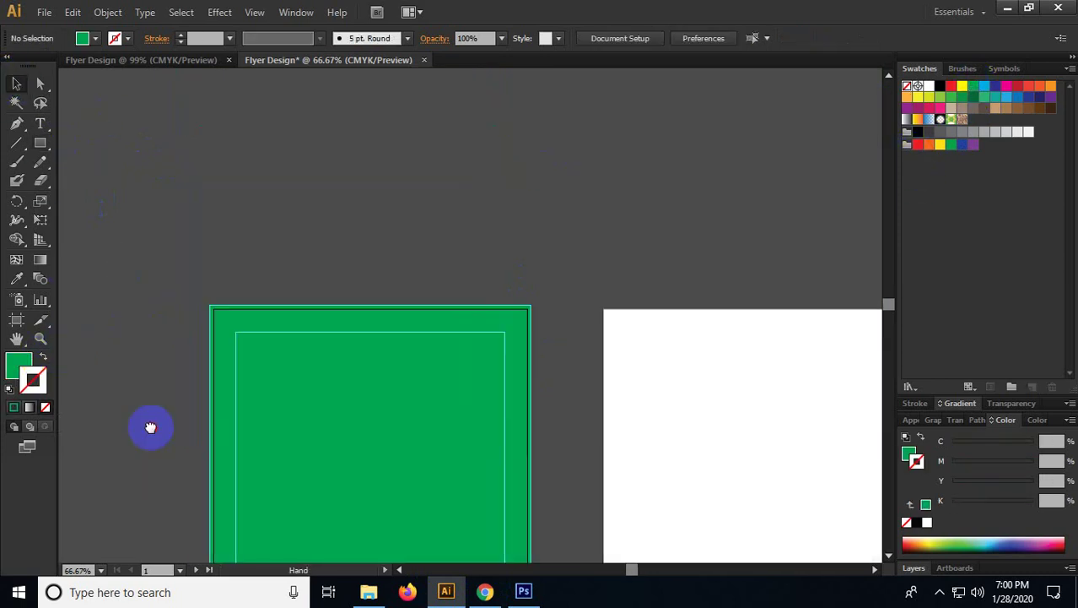
scroll(156, 356, up, 2)
scroll(113, 350, up, 1)
scroll(217, 251, up, 1)
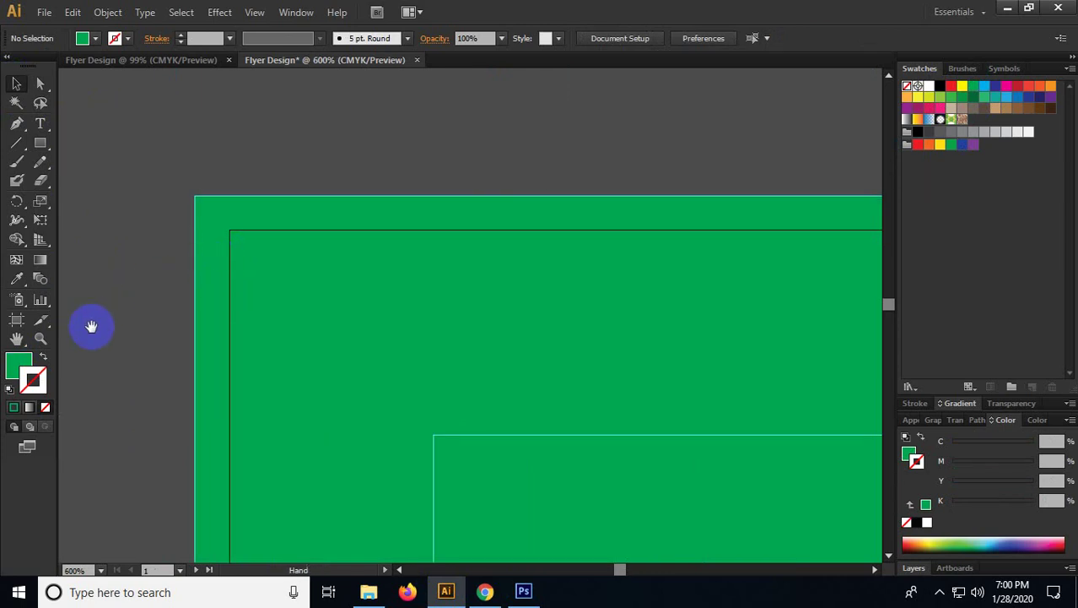
scroll(89, 325, down, 2)
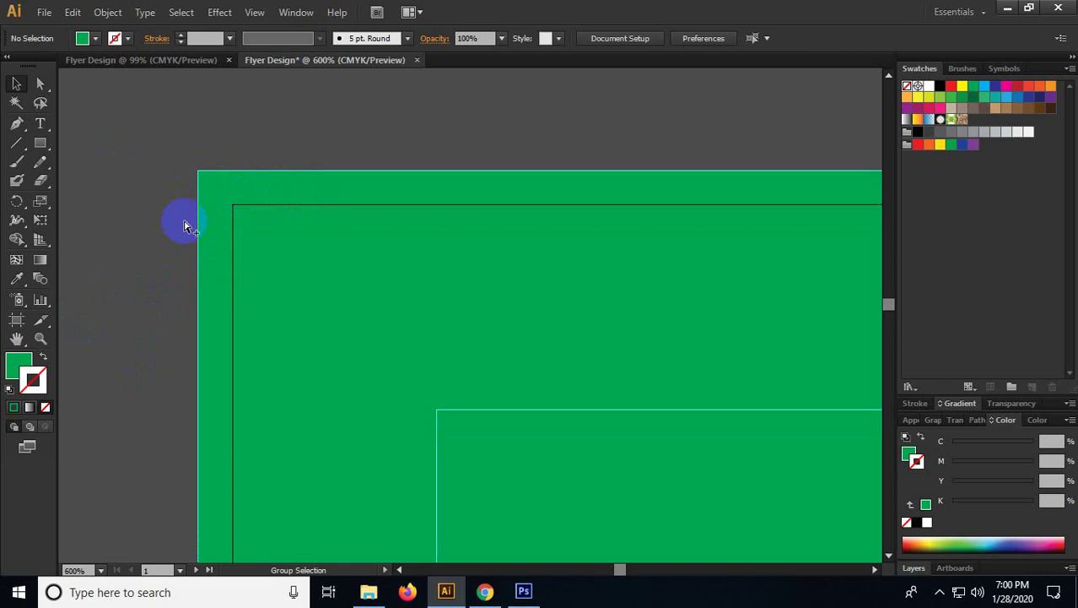
alt+scroll(183, 224, down, 3)
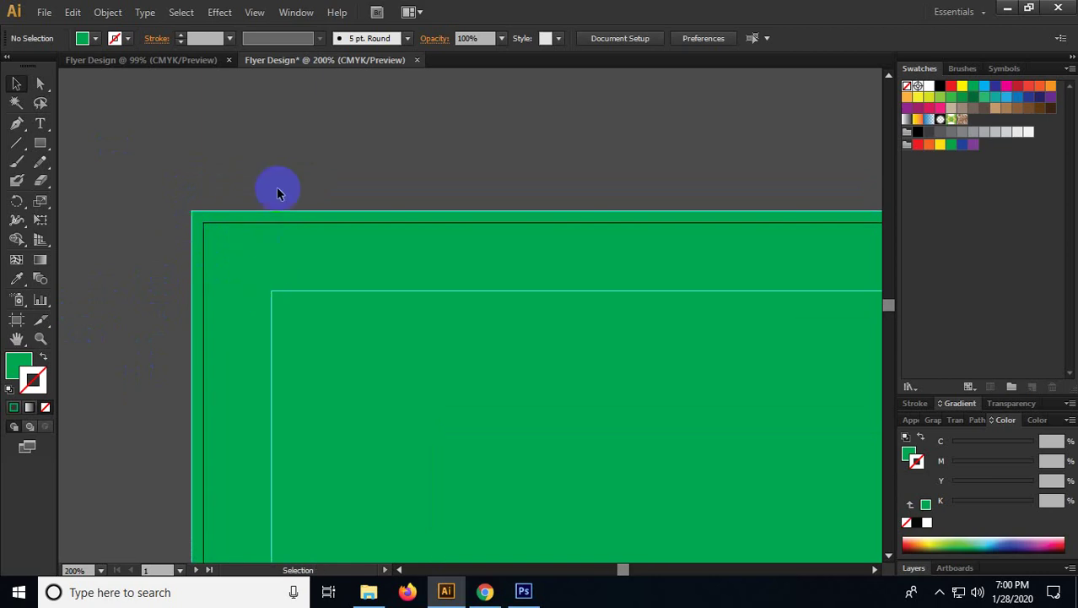
alt+scroll(325, 192, down, 4)
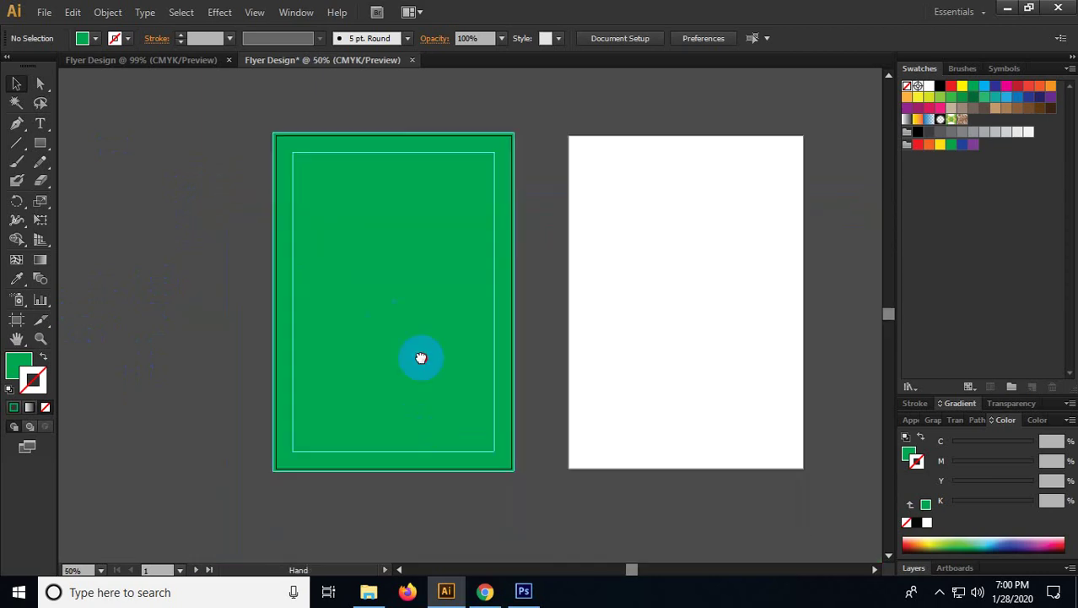
Step: Examine the green background's edges against the bleed guide, artboard edge and margin guide on the first artboard
drag(421, 358, 416, 354)
click(416, 354)
key(ctrl+shift+a)
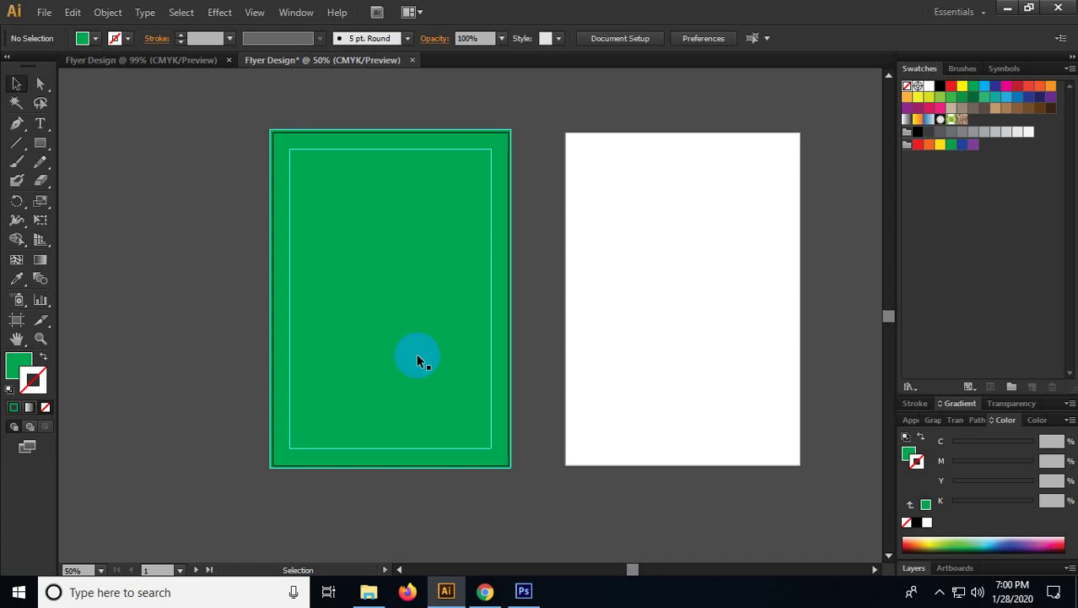
scroll(369, 277, up, 1)
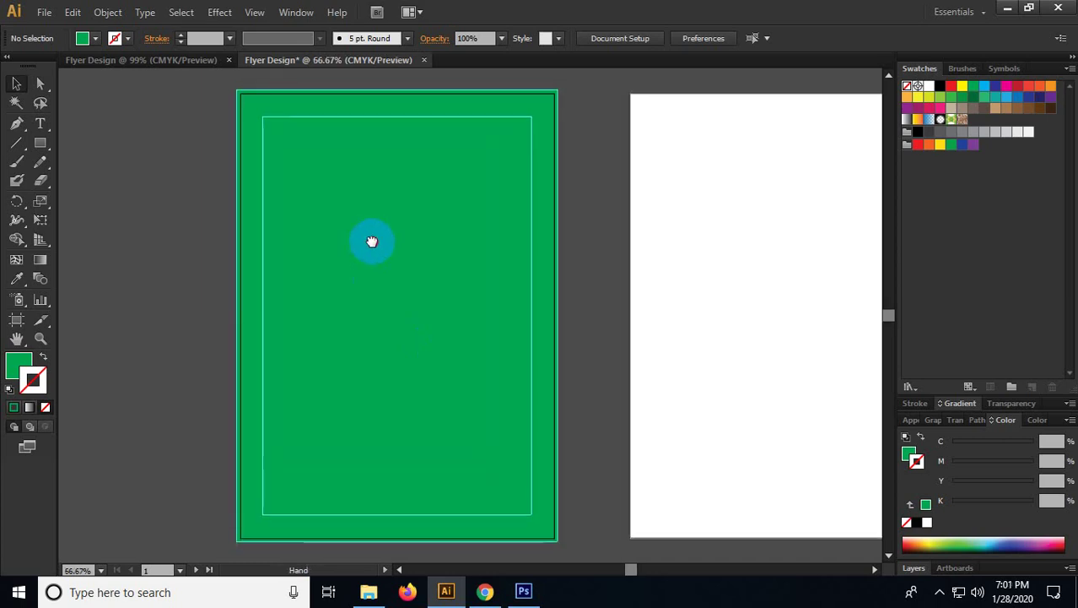
scroll(369, 253, up, 1)
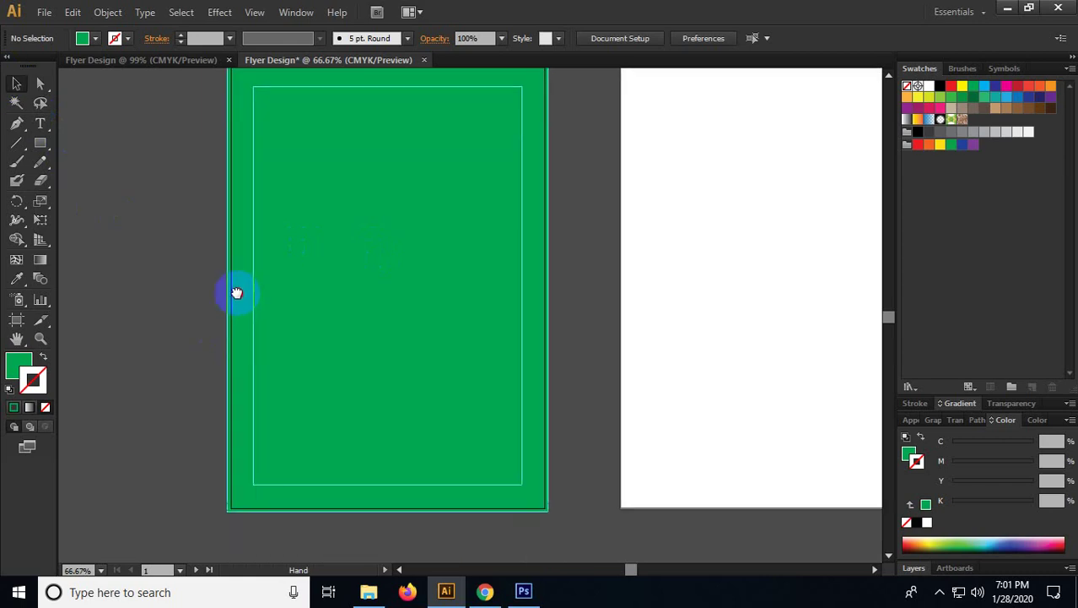
scroll(237, 291, down, 1)
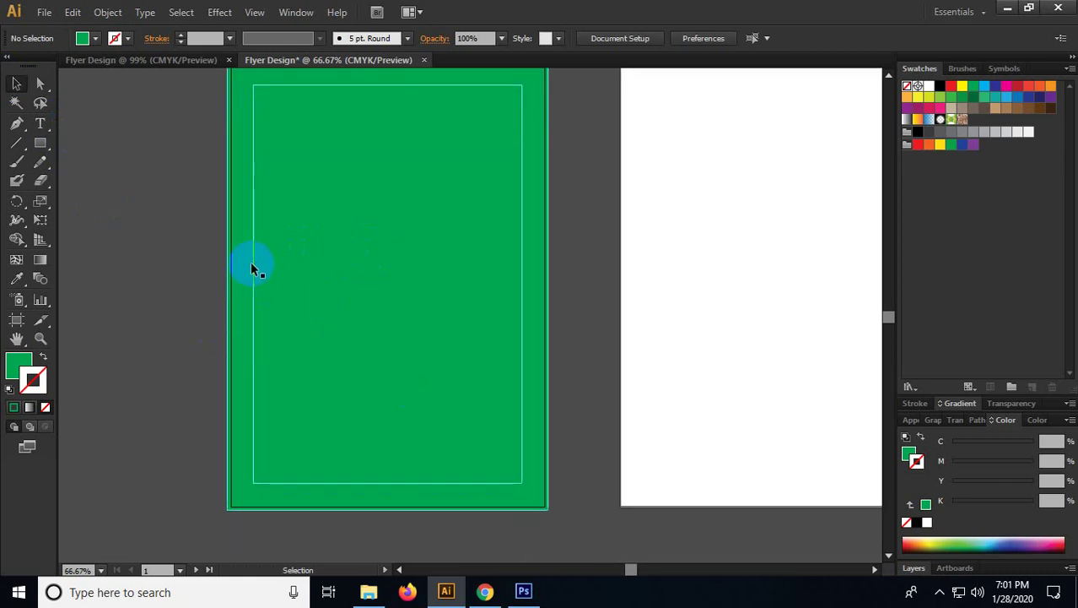
drag(272, 200, 262, 234)
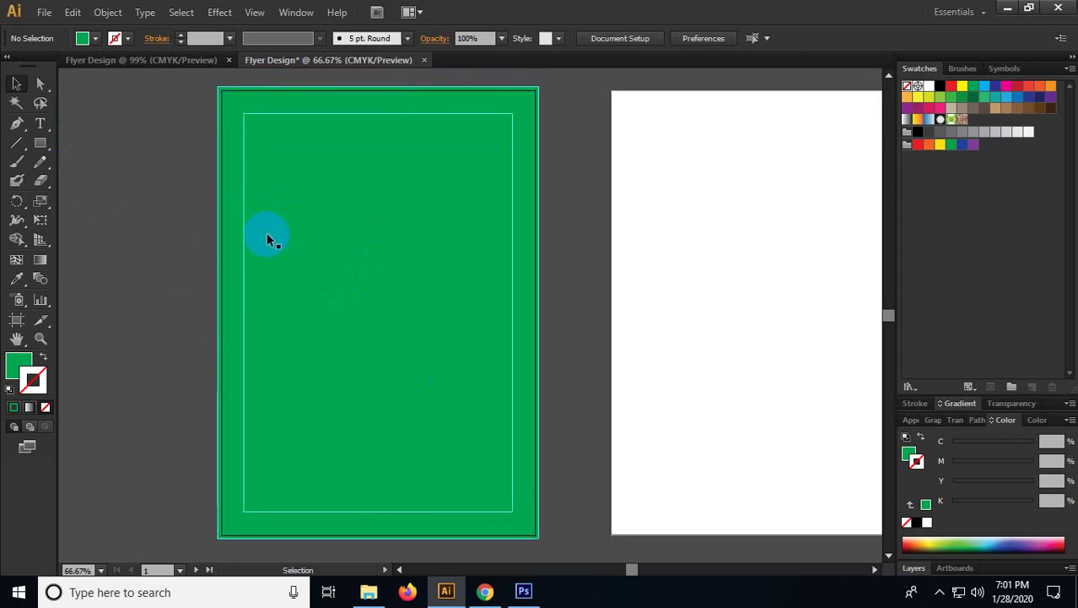
Step: Switch to Chrome and browse the flyer design image results, previewing the blue two-page flyer and the city-photo diamond flyer template
click(485, 591)
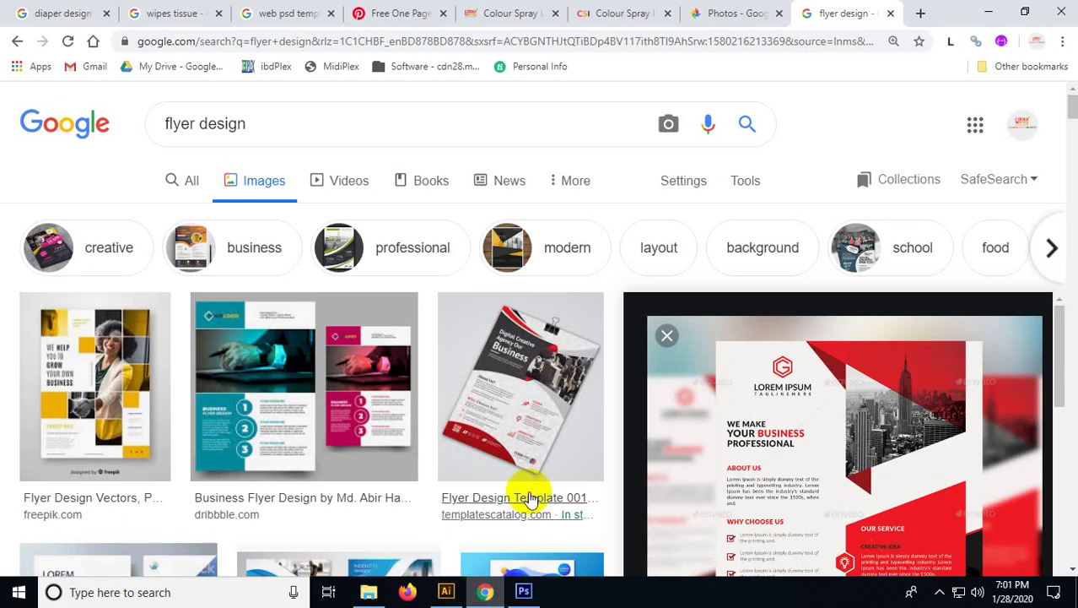
scroll(534, 469, down, 2)
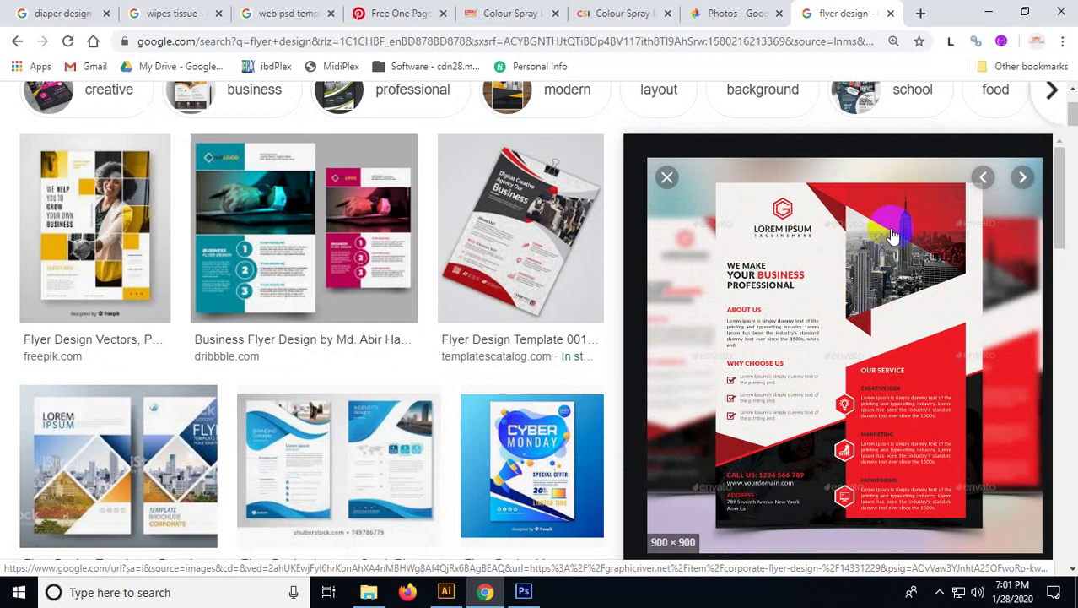
click(395, 406)
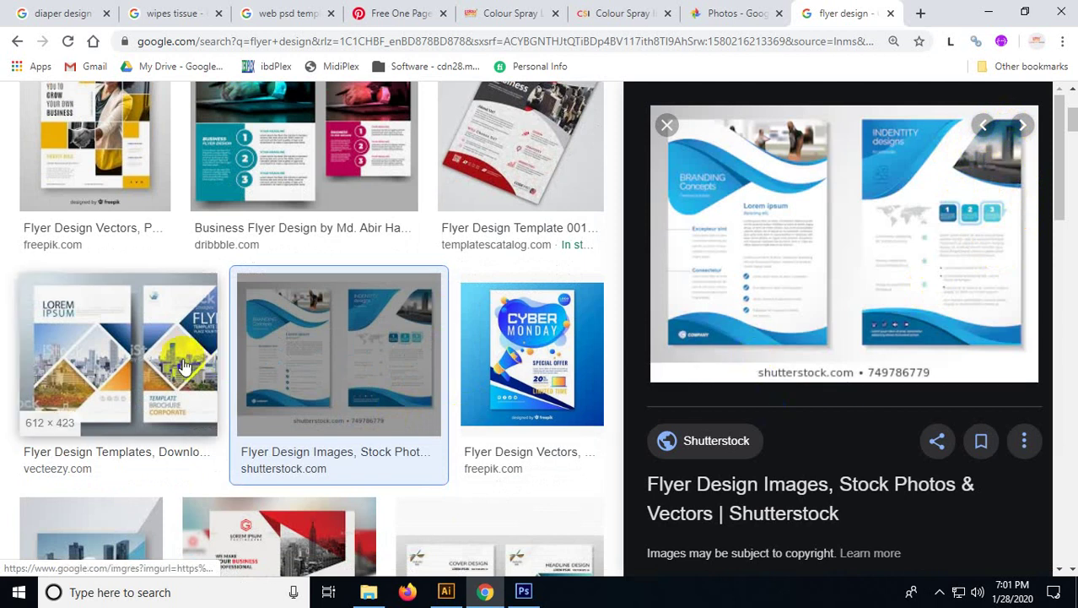
click(145, 368)
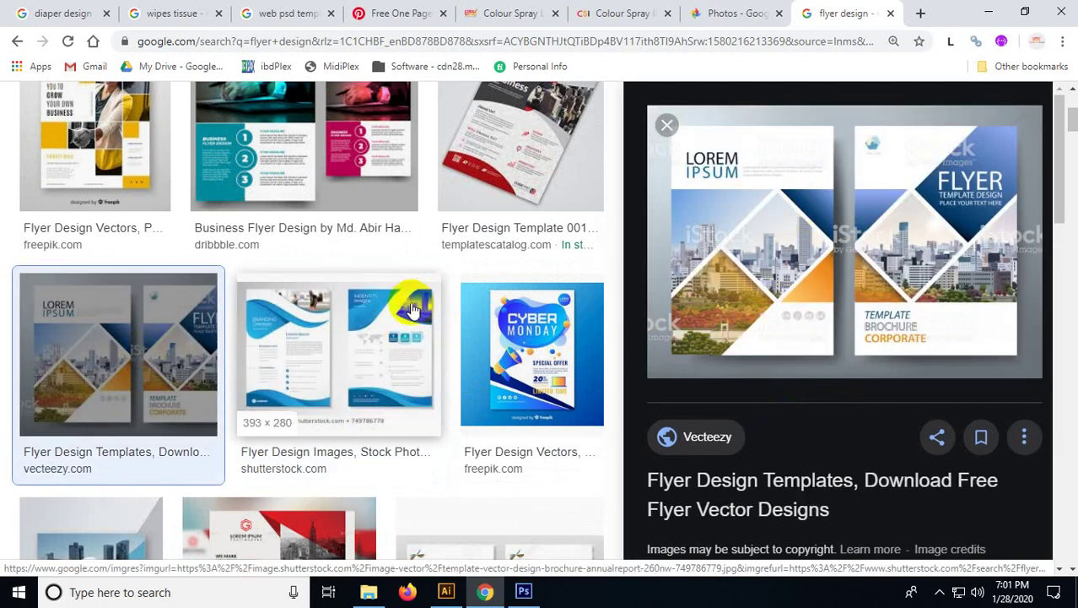
scroll(405, 311, up, 1)
scroll(405, 311, down, 1)
scroll(402, 321, down, 1)
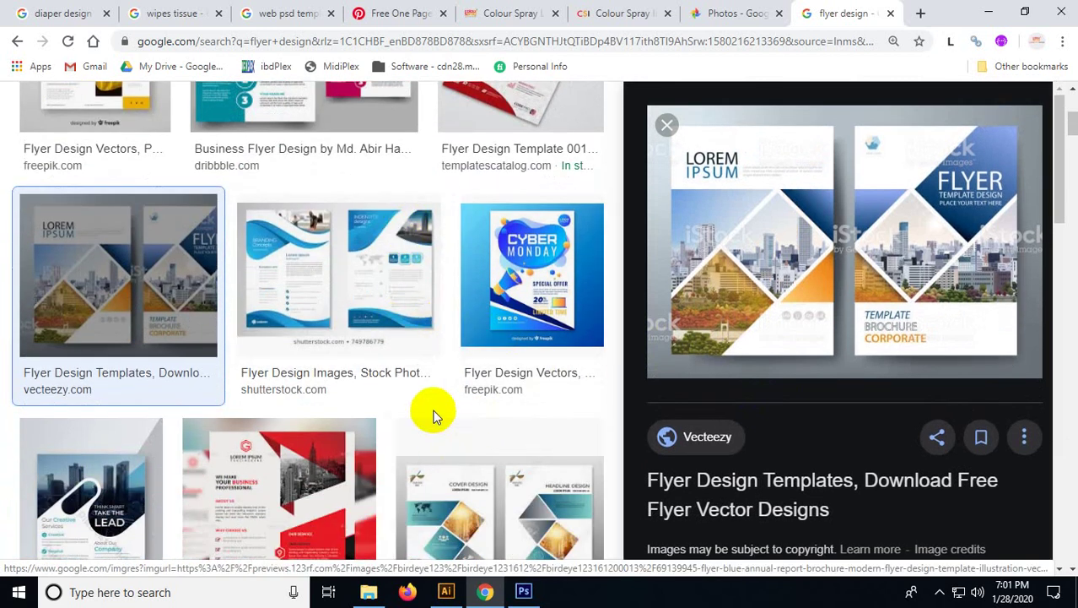
scroll(433, 413, down, 2)
scroll(435, 411, down, 2)
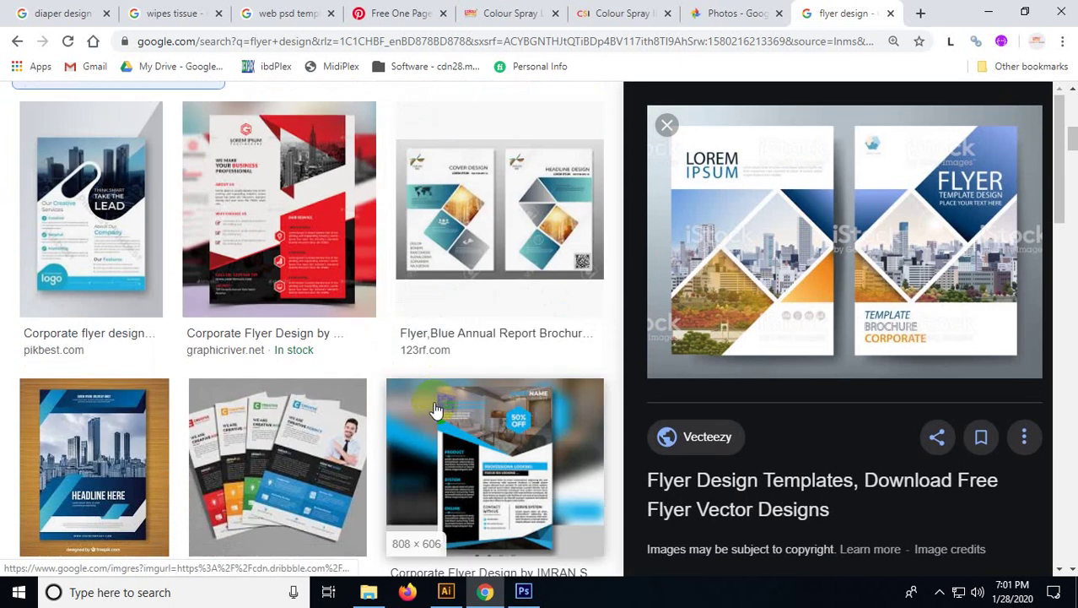
scroll(435, 410, down, 1)
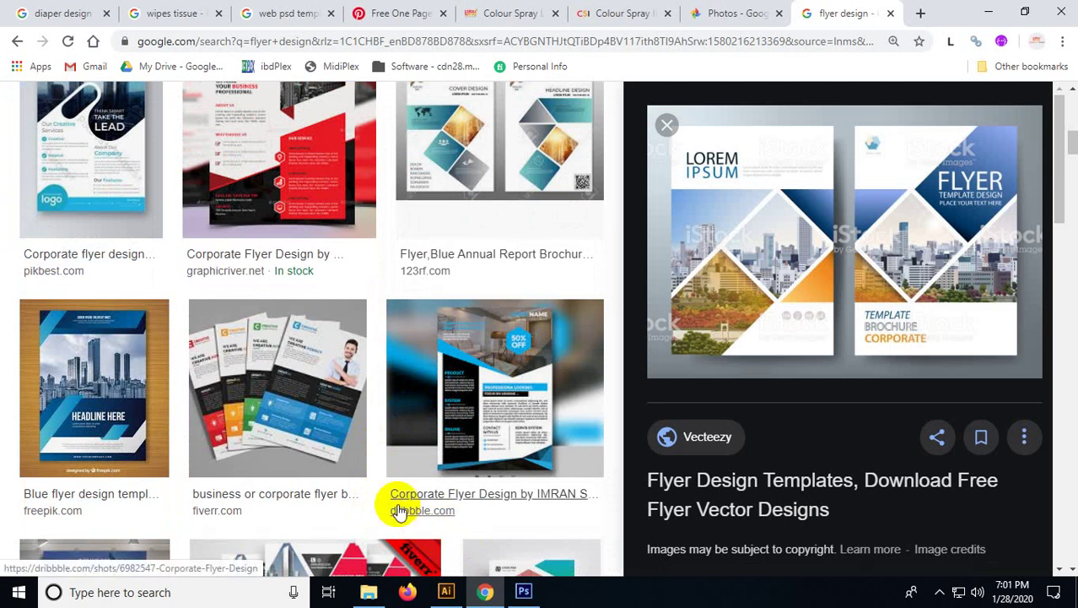
Step: Switch to File Explorer and open the Class Images folder on the Class Tutorial (G:) drive
click(369, 591)
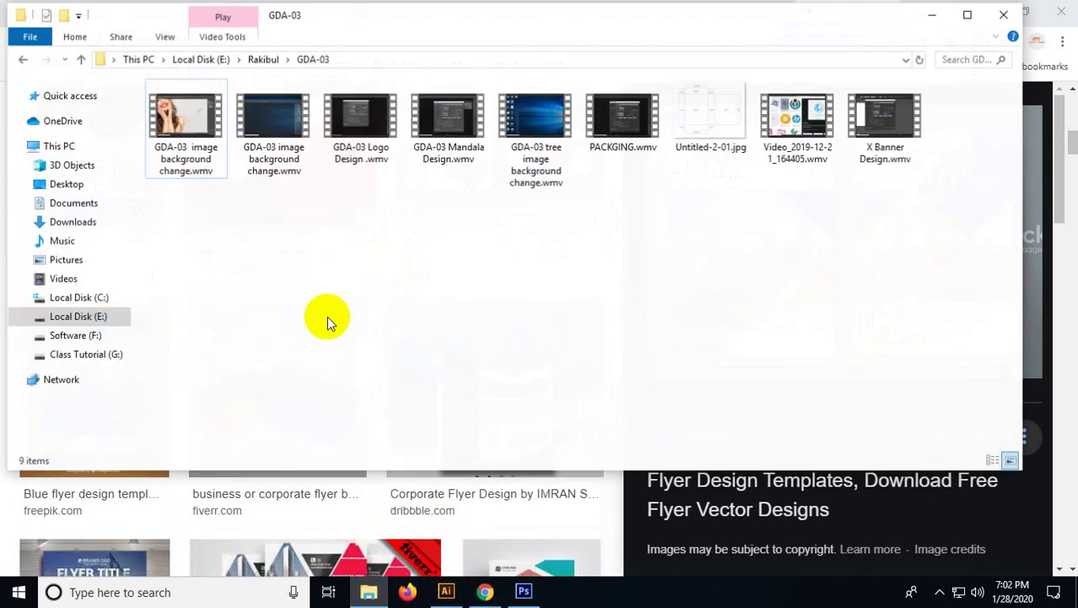
click(707, 102)
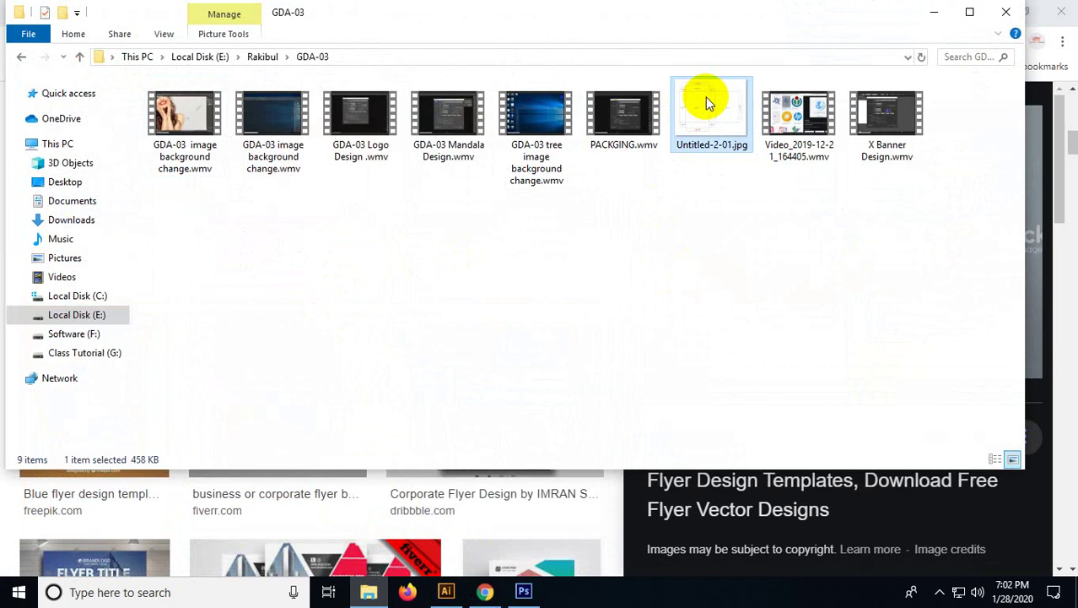
click(73, 334)
click(76, 352)
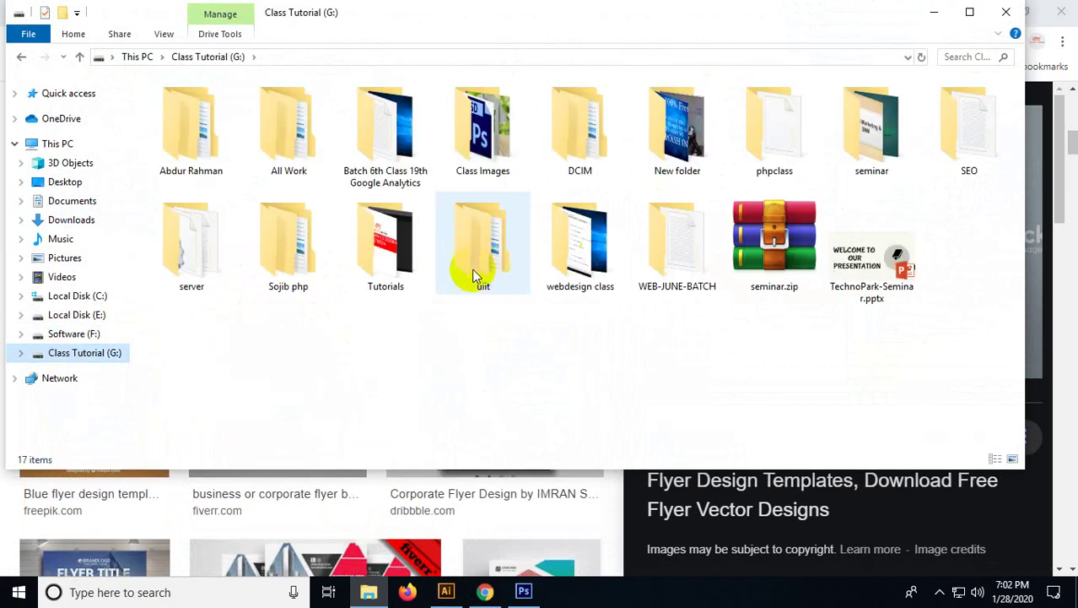
double_click(483, 127)
Step: Place 22.jpg and 2655.jpg from the Class Images folder into the Flyer Design document in Illustrator as embedded images
click(530, 125)
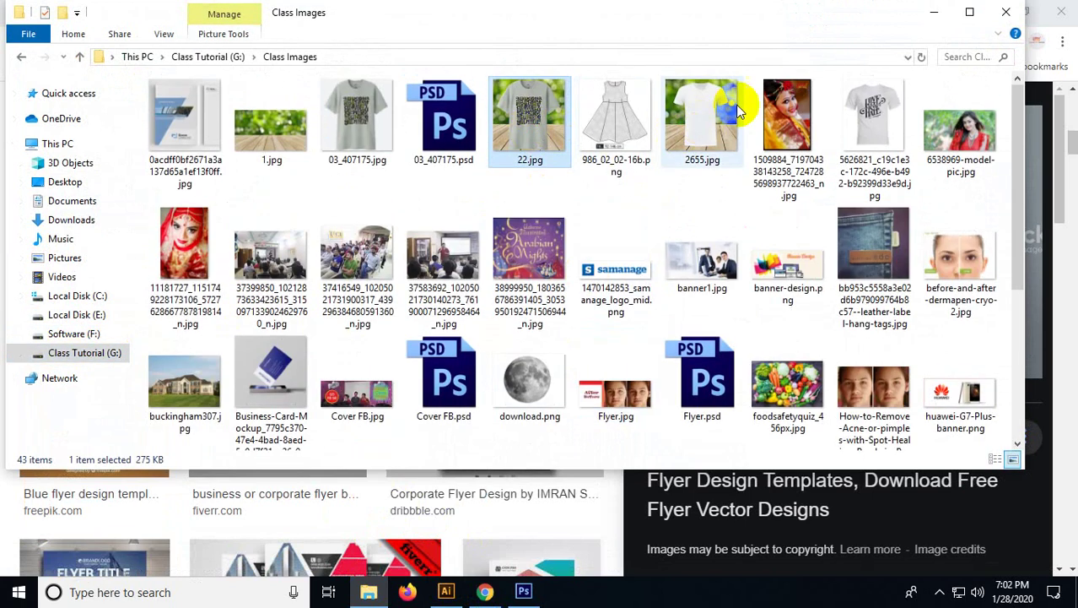
ctrl+click(787, 110)
ctrl+click(702, 110)
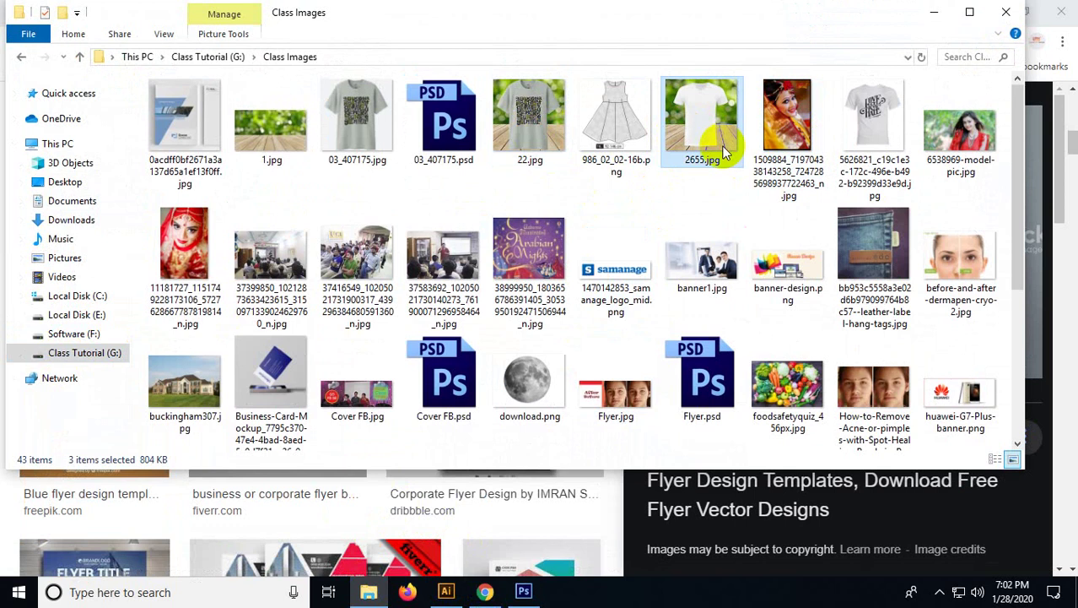
drag(525, 143, 558, 308)
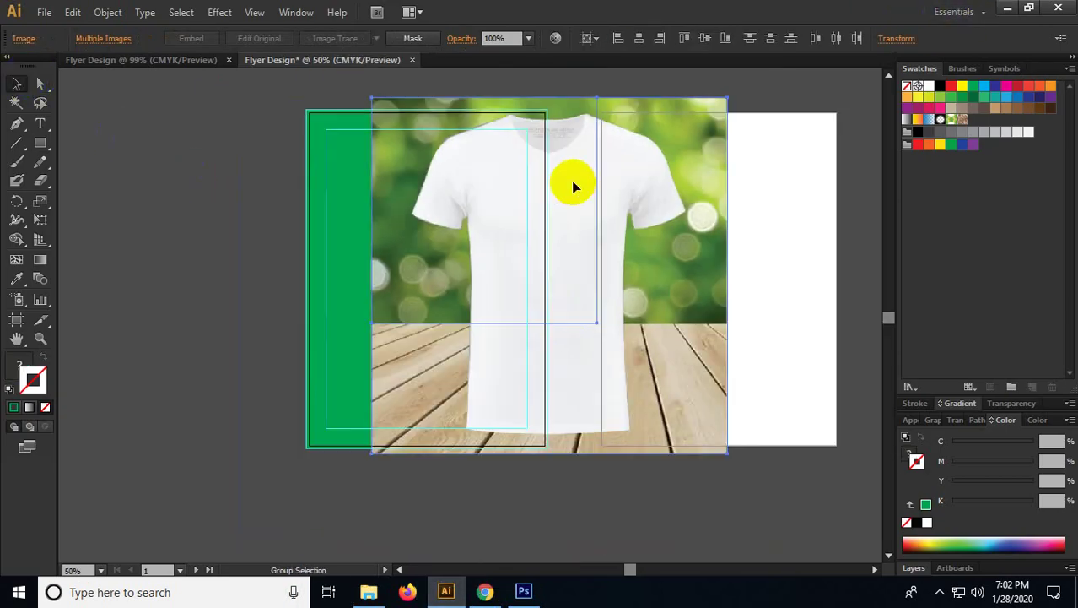
key(ctrl+minus)
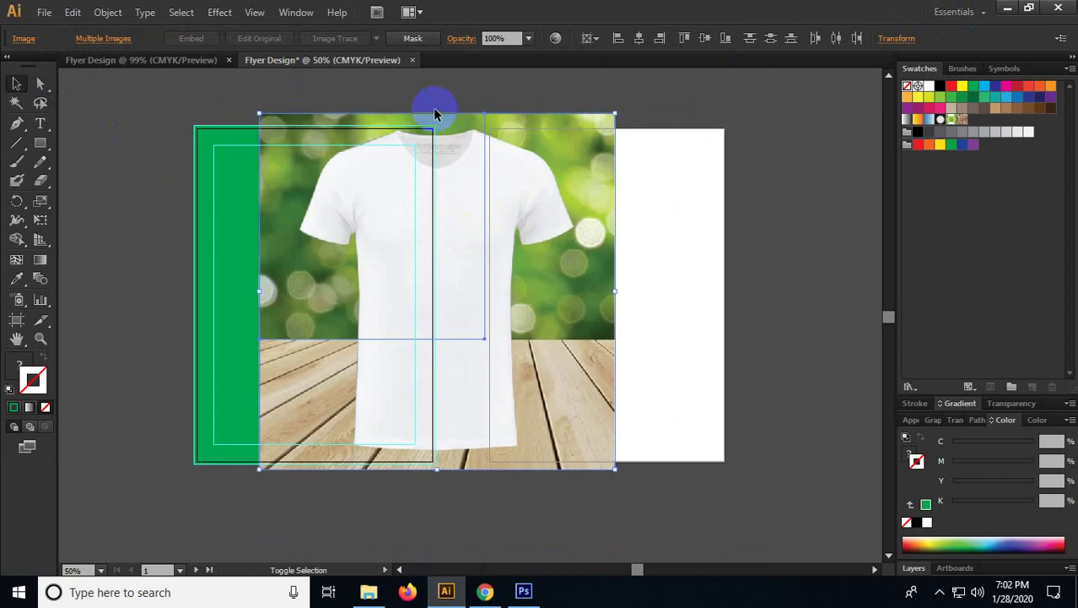
Step: Scale the two placed T-shirt images down and set them side by side on the empty canvas below the artboards
drag(436, 112, 482, 354)
drag(455, 397, 486, 508)
click(459, 509)
scroll(460, 422, down, 3)
drag(404, 350, 551, 349)
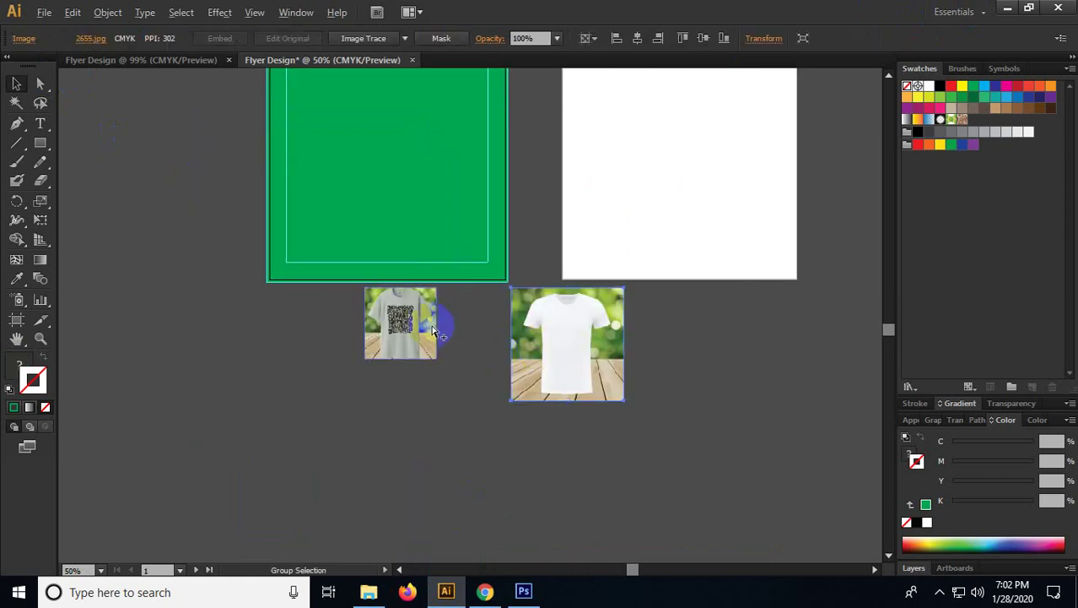
scroll(429, 330, up, 1)
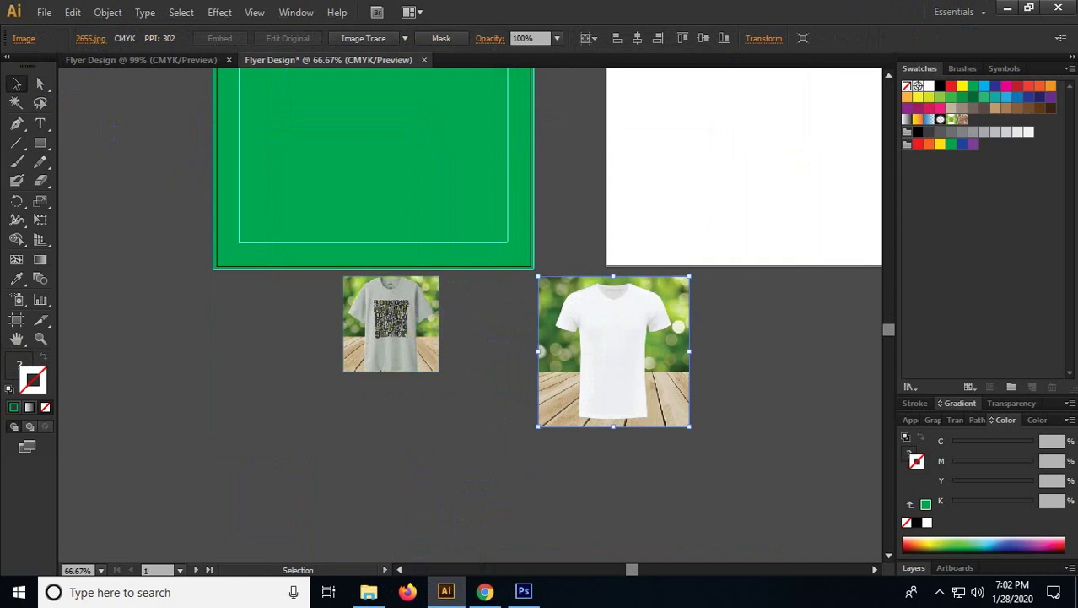
Step: Place 03_407175.jpg from the Class Images folder into the Flyer Design document and embed it
click(1008, 7)
click(550, 135)
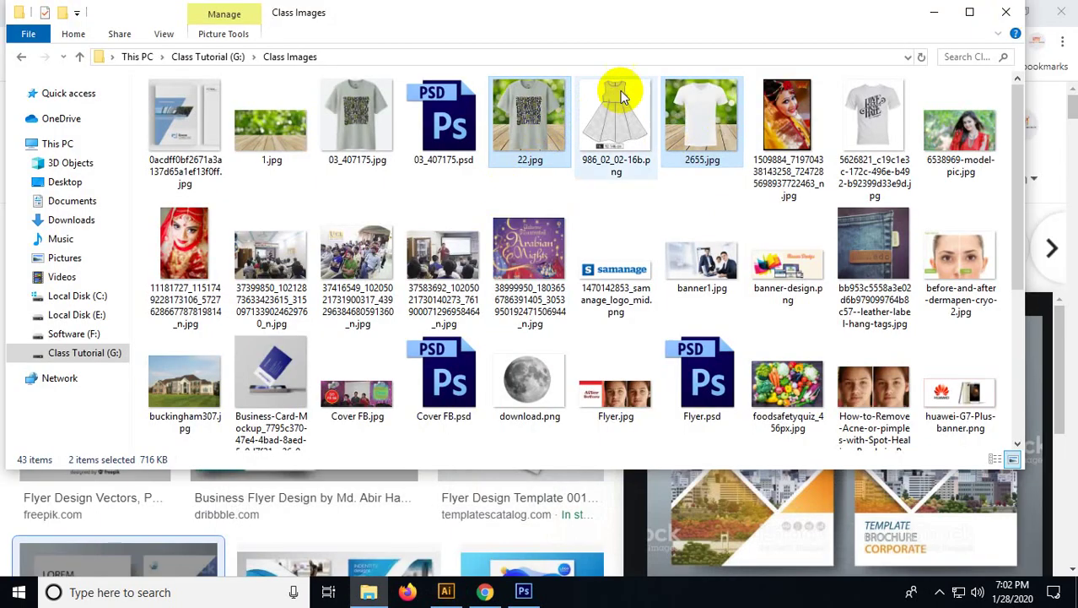
drag(363, 123, 472, 374)
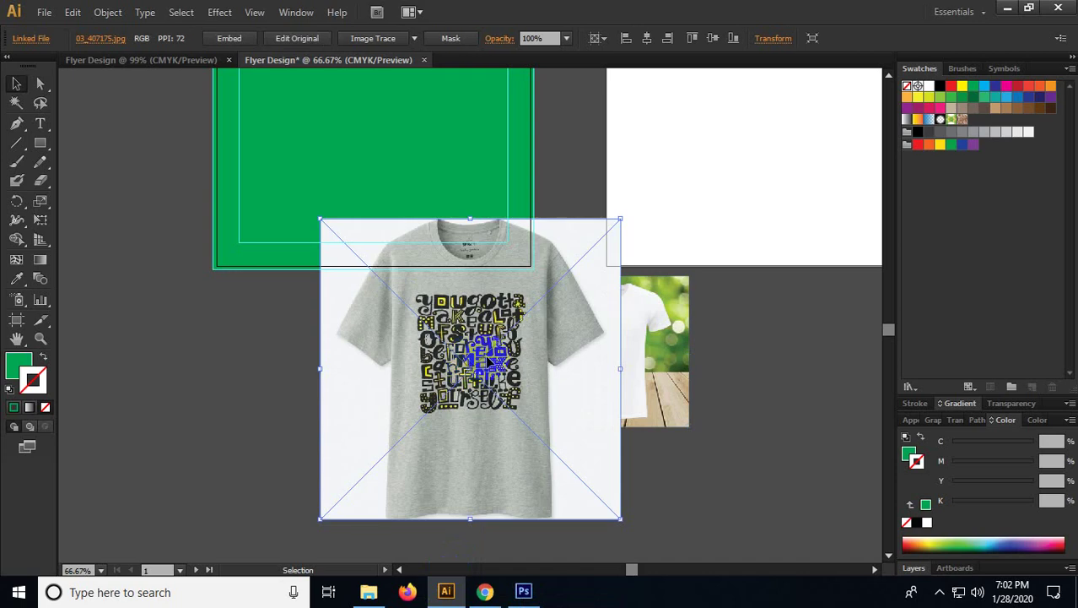
click(228, 38)
Step: Scale the embedded grey T-shirt image down and move it directly beneath the smaller T-shirt image
drag(366, 310, 183, 402)
drag(288, 311, 278, 440)
drag(277, 470, 384, 398)
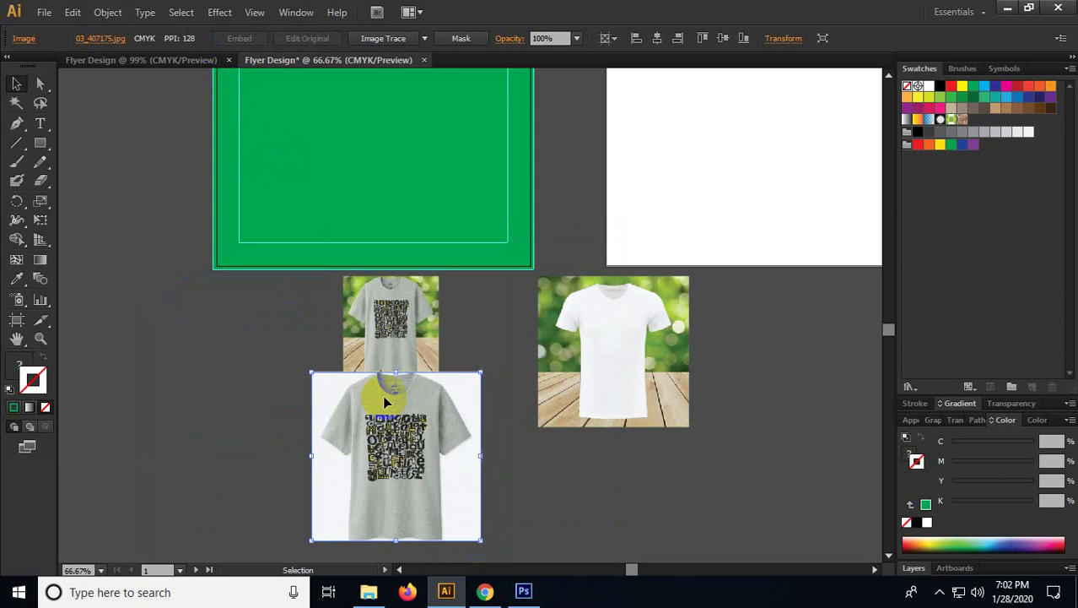
click(177, 304)
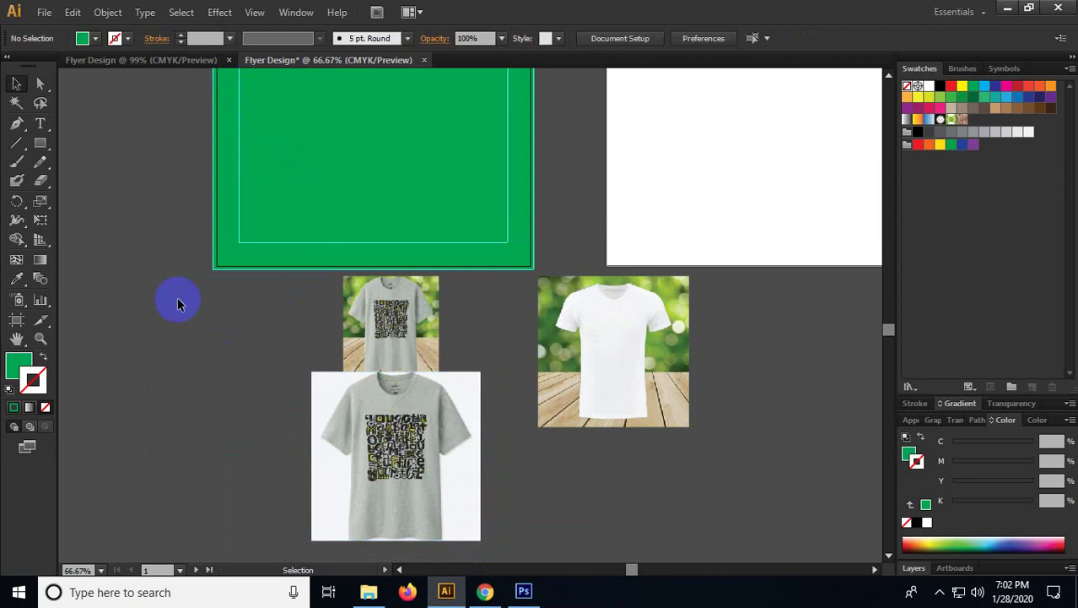
Step: Open the Arabian Nights cover image from the Class Images folder as a separate document, view it whole and close it
scroll(209, 307, up, 3)
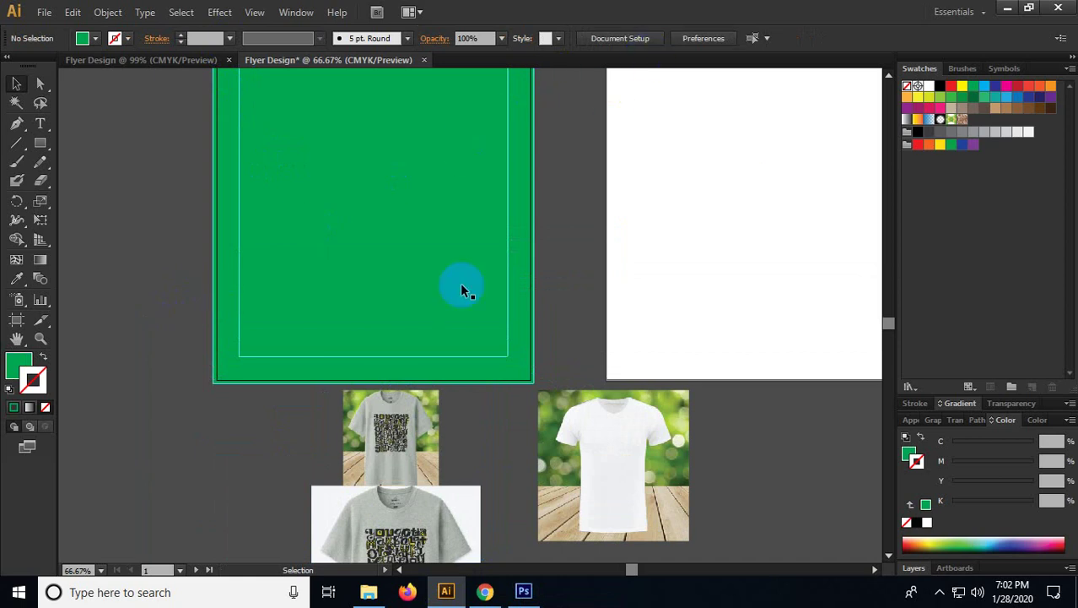
click(1010, 10)
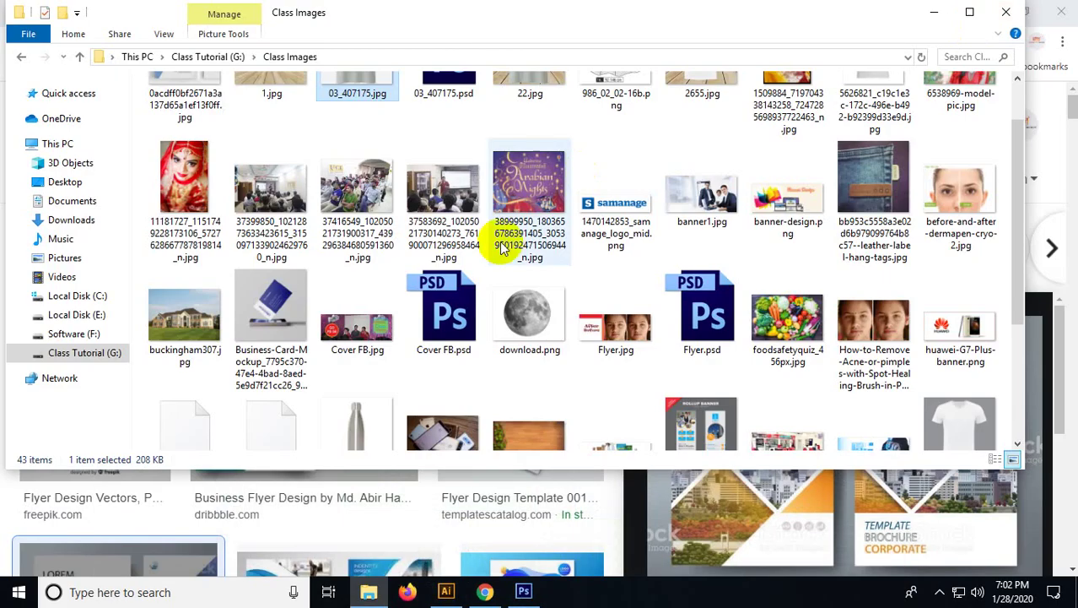
drag(523, 221, 445, 601)
drag(445, 597, 418, 360)
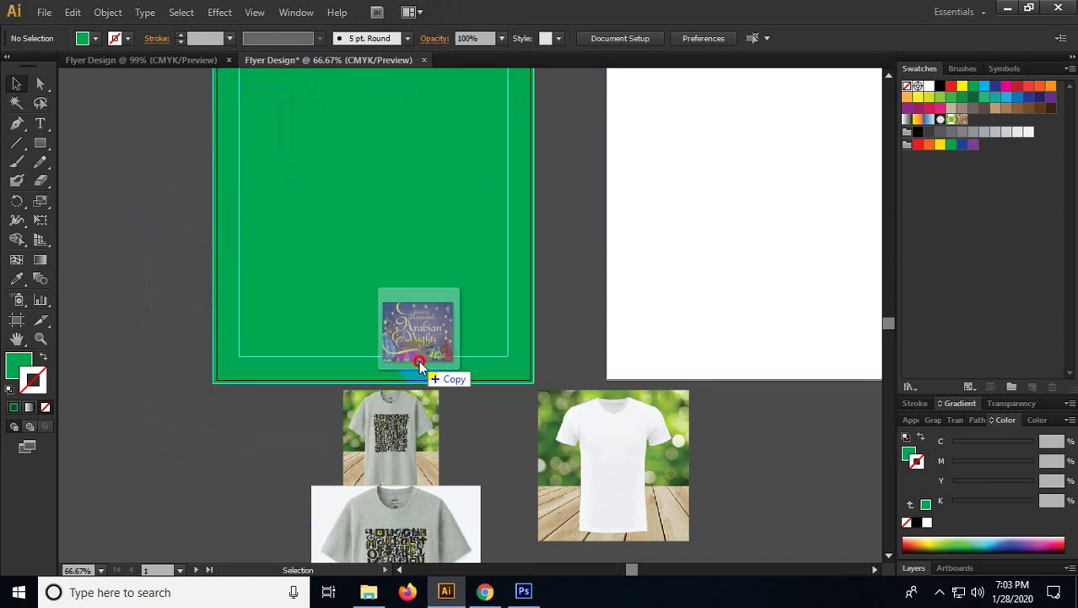
drag(418, 360, 490, 54)
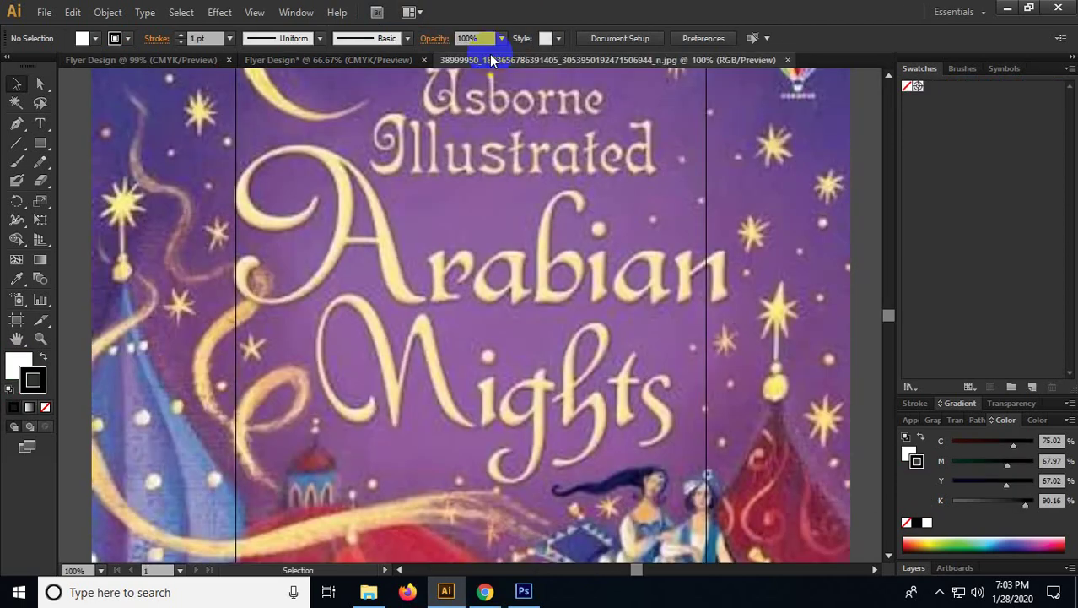
scroll(393, 253, down, 2)
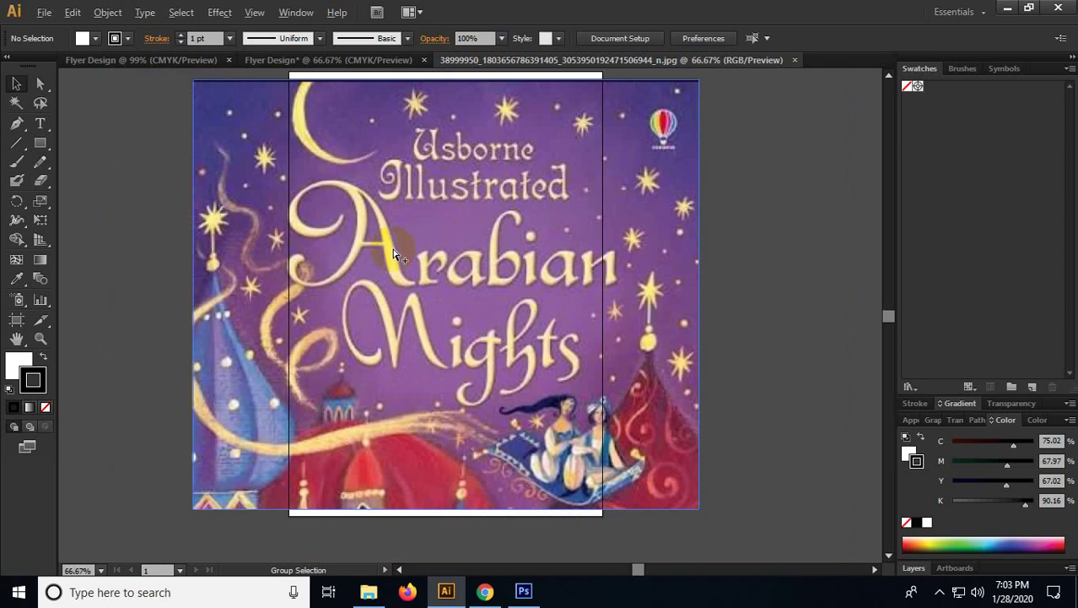
key(a)
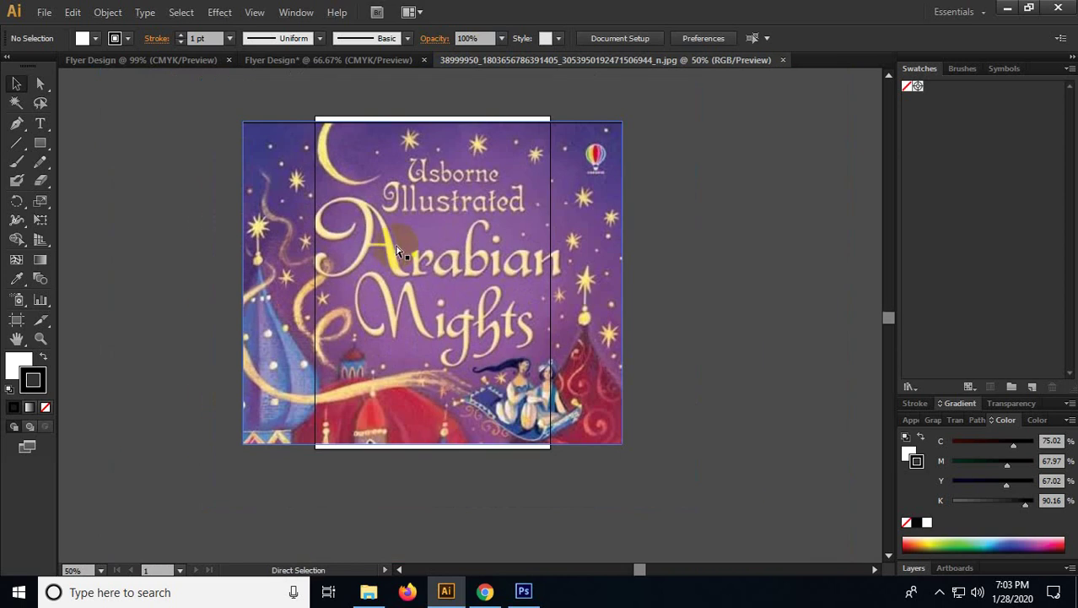
key(ctrl+w)
Step: Delete the three T-shirt images below the artboards
drag(303, 424, 350, 302)
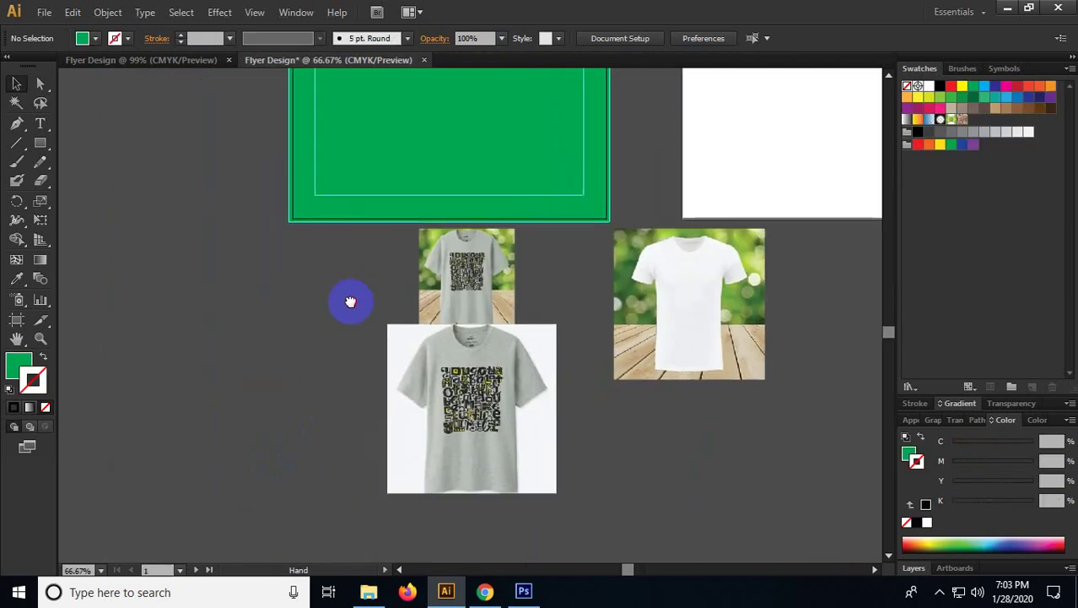
click(469, 386)
click(650, 282)
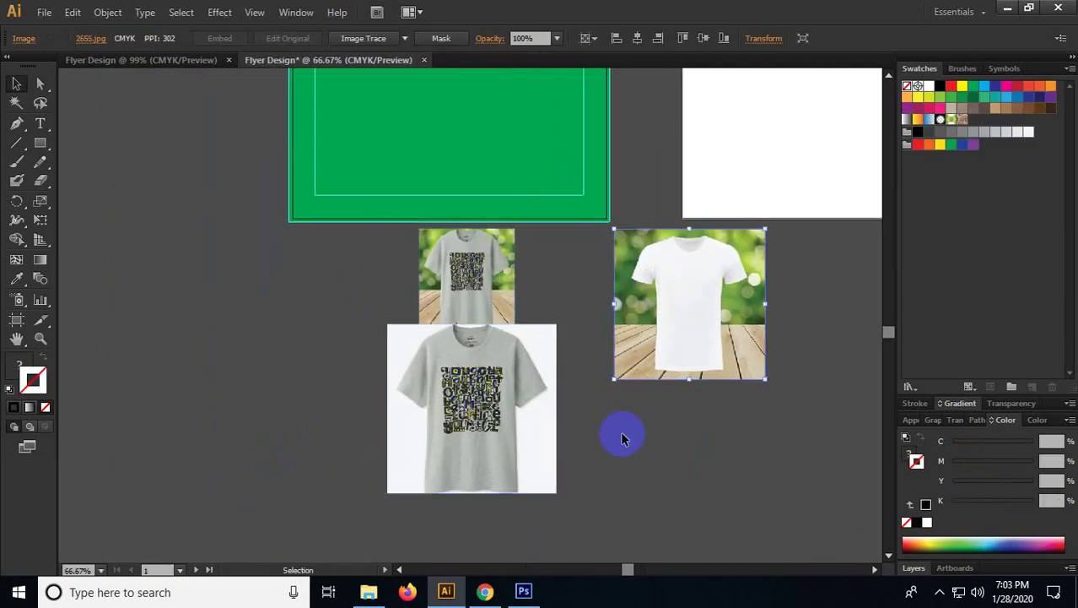
click(622, 437)
drag(743, 528, 376, 290)
key(Delete)
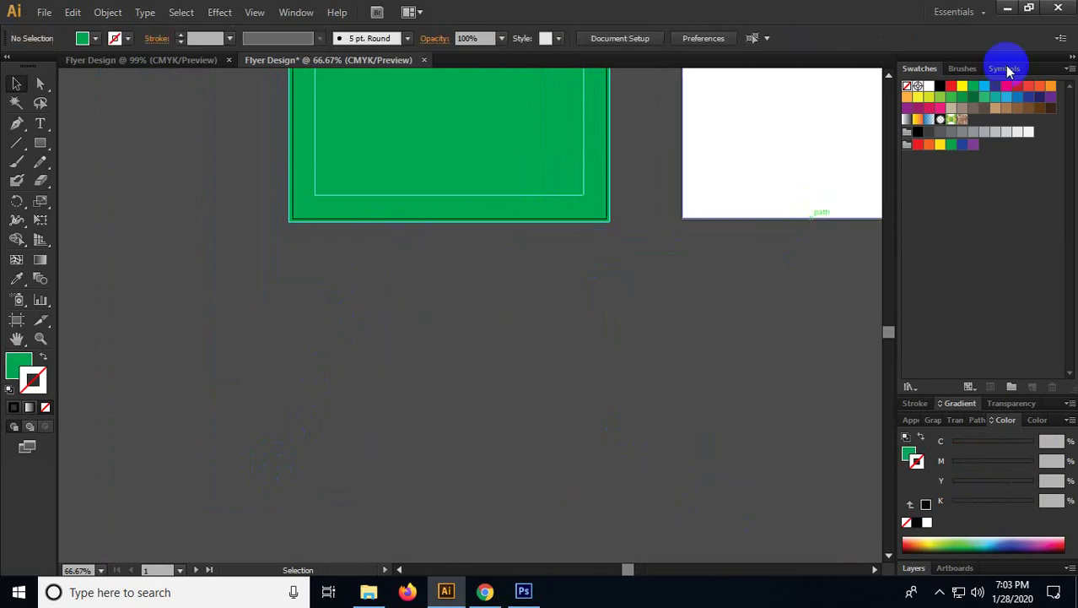
Step: Place 22.jpg, 2655.jpg and 03_407175.jpg together from the Class Images folder into the Flyer Design document
click(1008, 8)
scroll(621, 229, up, 2)
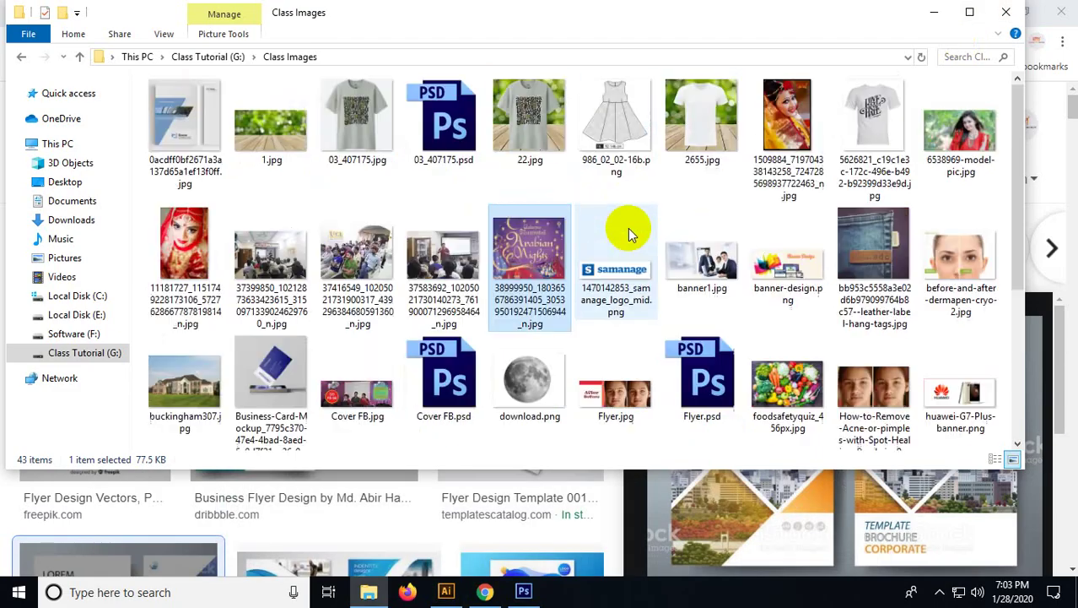
click(555, 124)
ctrl+click(698, 118)
ctrl+click(355, 126)
drag(355, 126, 460, 409)
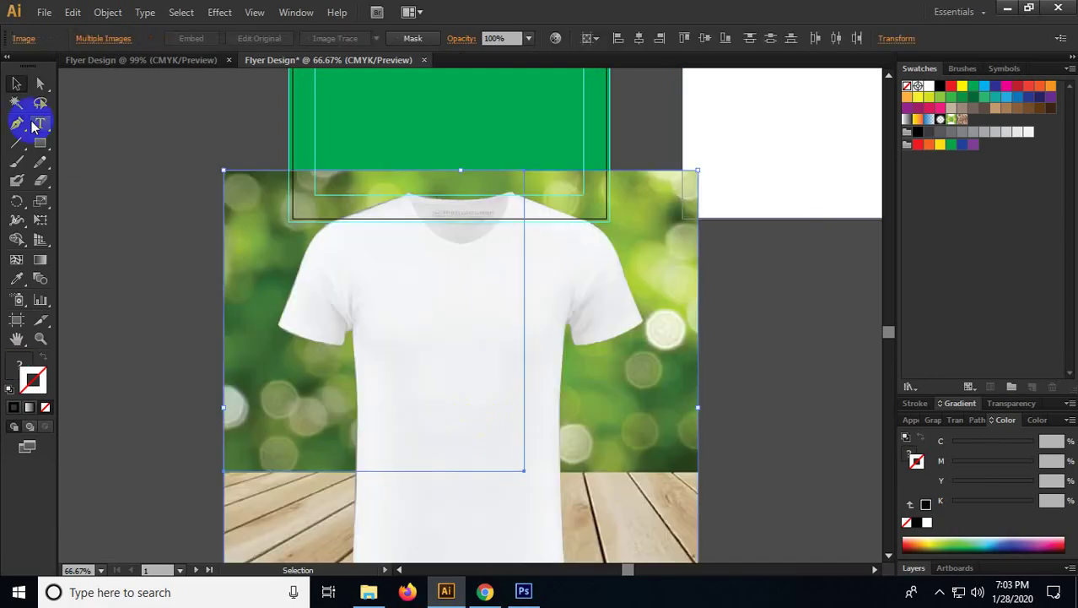
click(17, 86)
scroll(144, 173, up, 1)
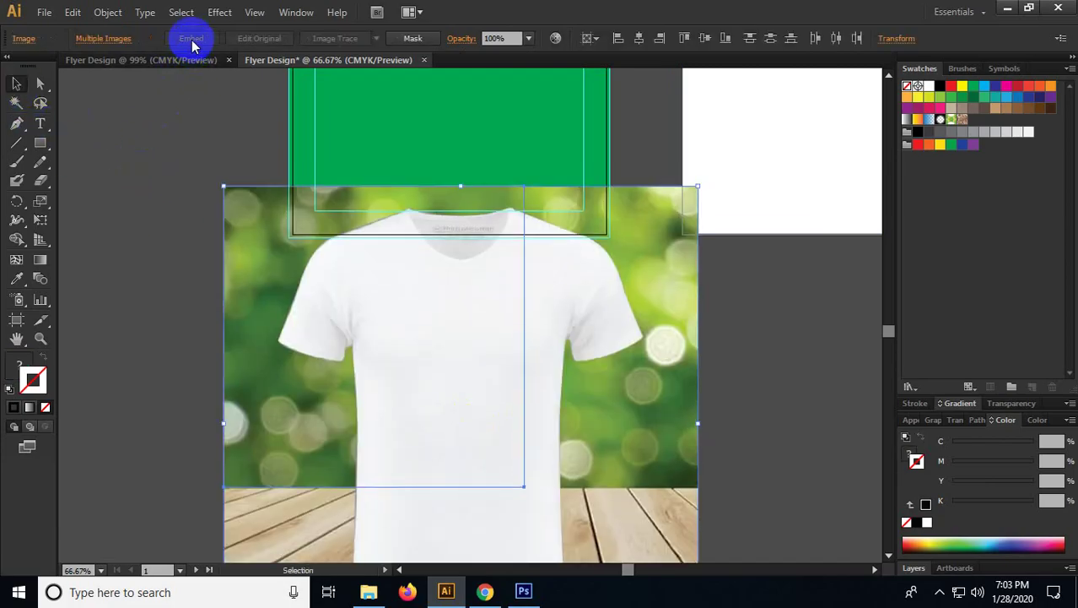
Step: Move the placed T-shirt images off the green artboard into the empty canvas area beneath the two artboards
click(175, 197)
drag(311, 323, 510, 382)
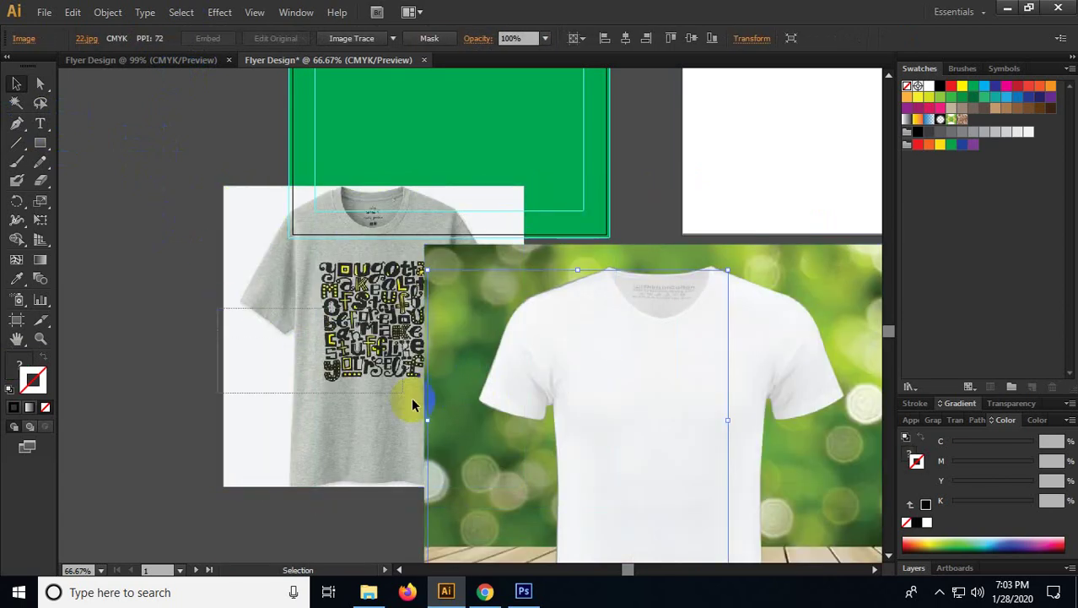
drag(297, 314, 501, 373)
drag(308, 345, 271, 313)
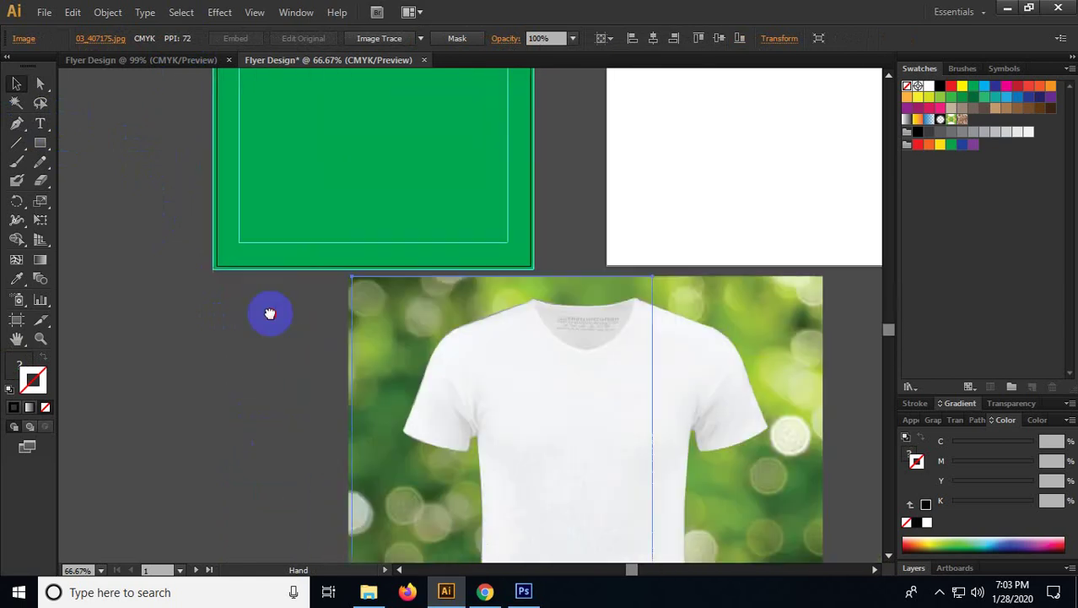
drag(373, 398, 325, 381)
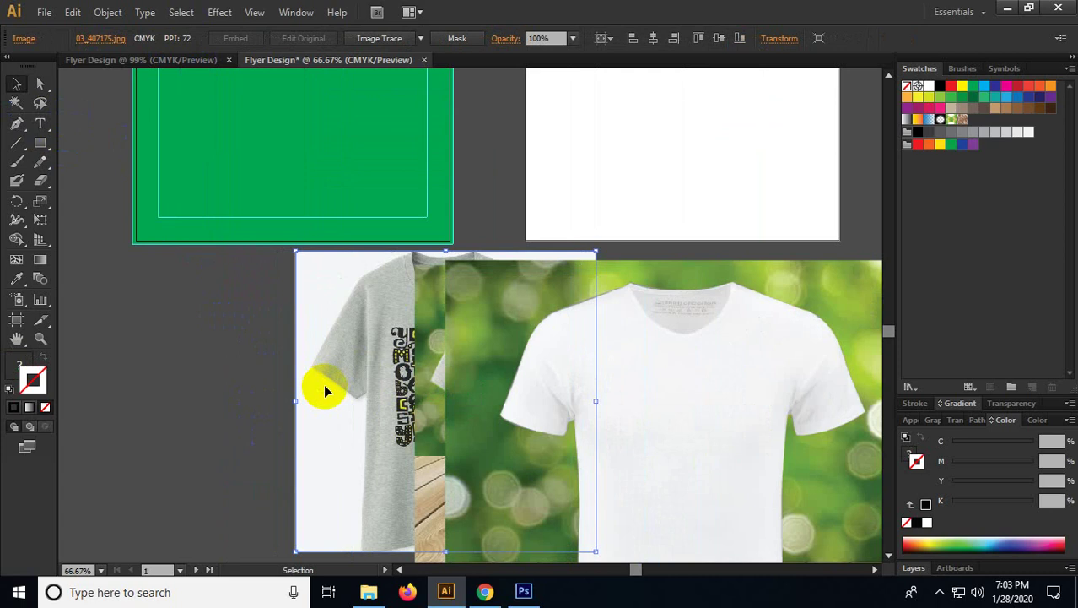
Step: Draw a green circle with the Ellipse tool on the empty canvas beside the T-shirt images and deselect it
click(38, 146)
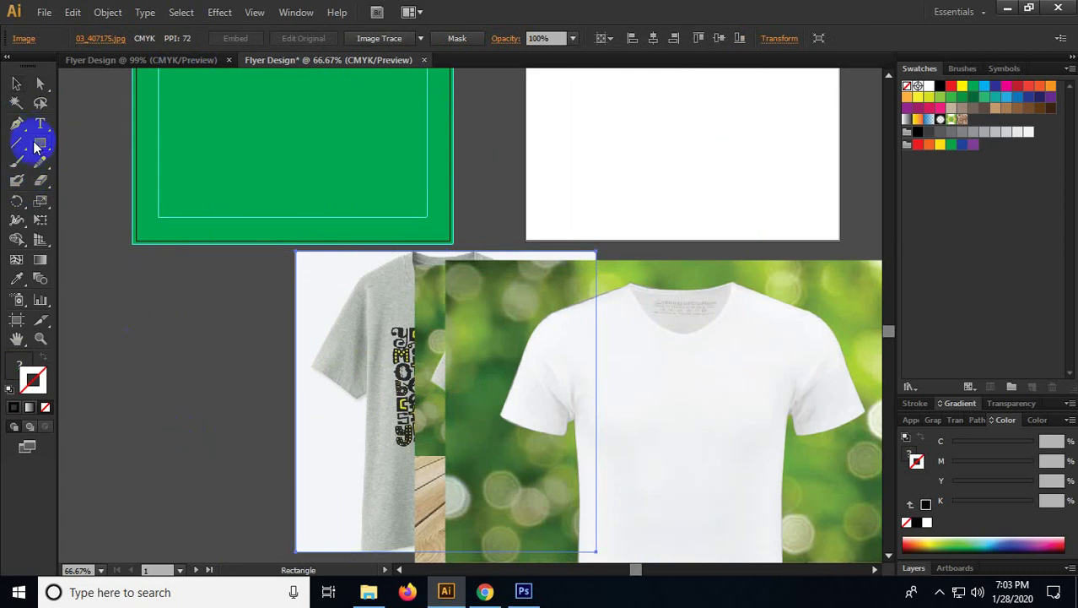
click(38, 145)
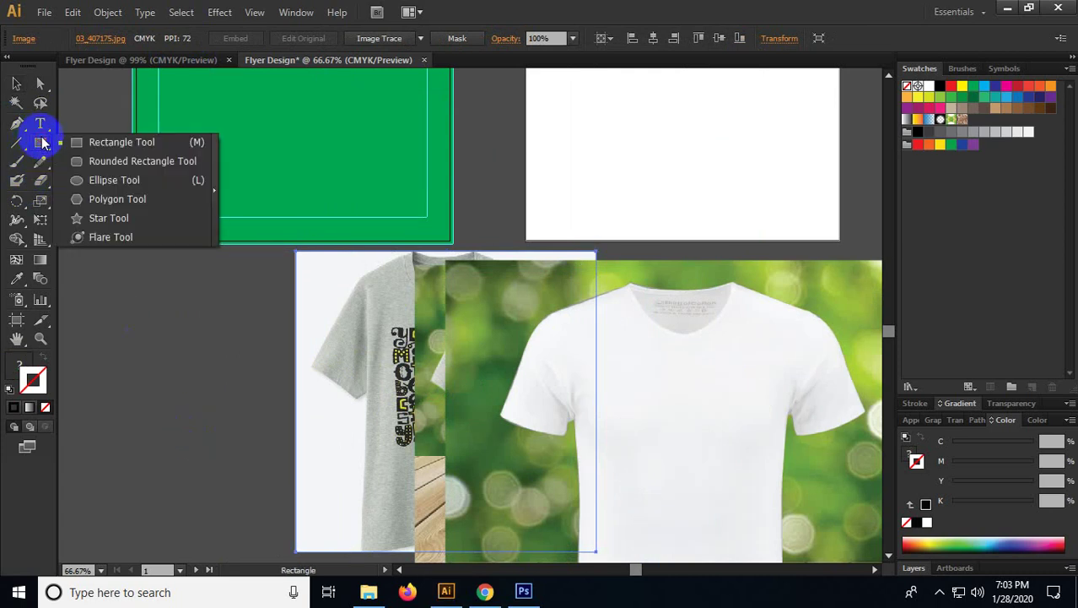
drag(43, 144, 107, 180)
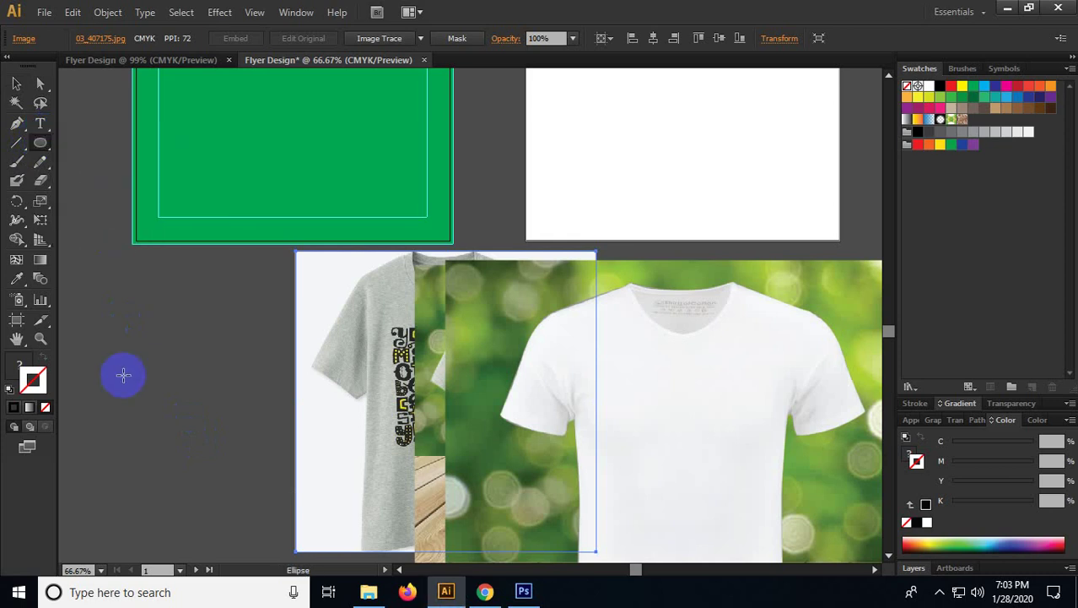
drag(165, 346, 232, 426)
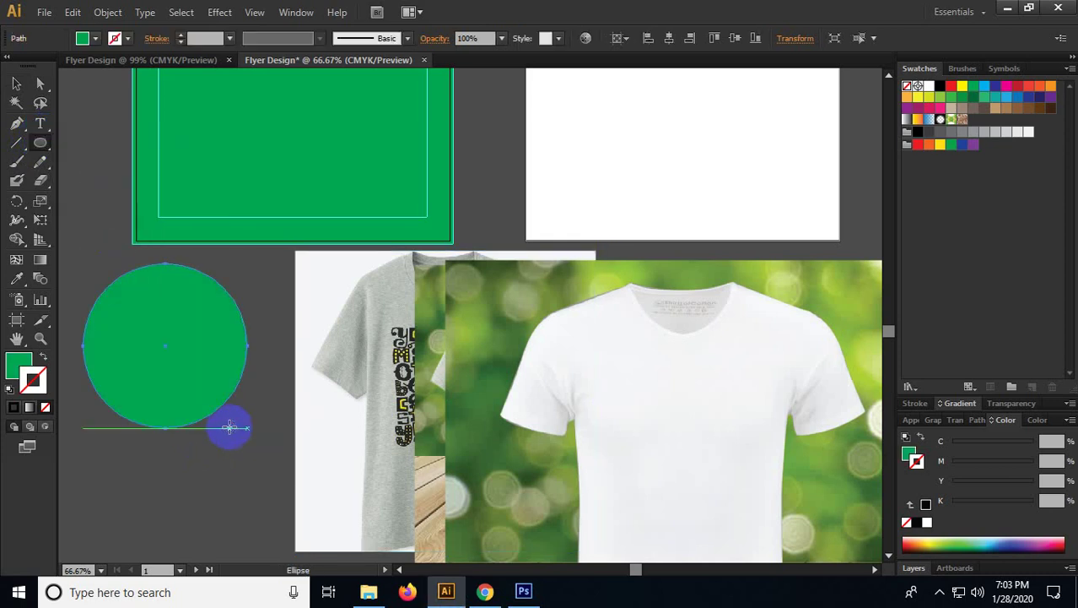
click(14, 80)
click(87, 289)
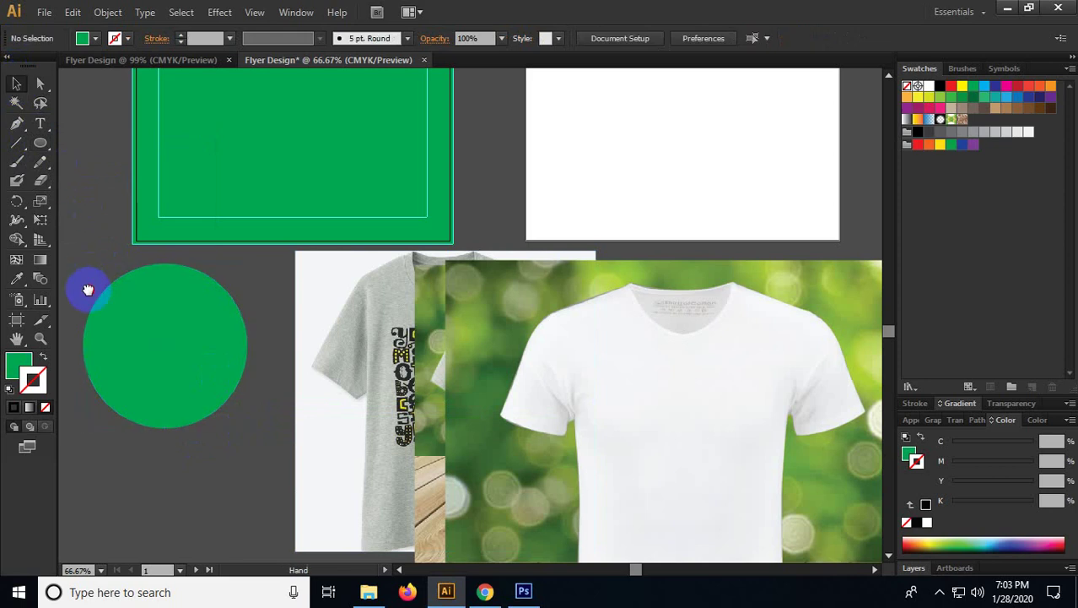
Step: Set the opacity of the green circle to 80%
drag(87, 289, 163, 210)
scroll(202, 206, up, 1)
click(212, 220)
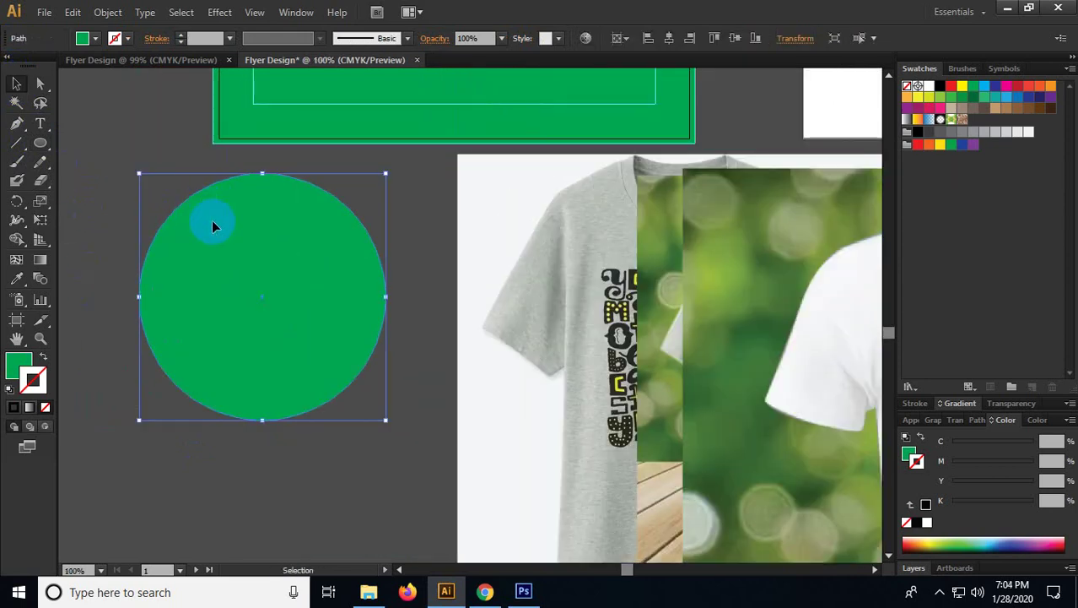
click(472, 39)
click(486, 35)
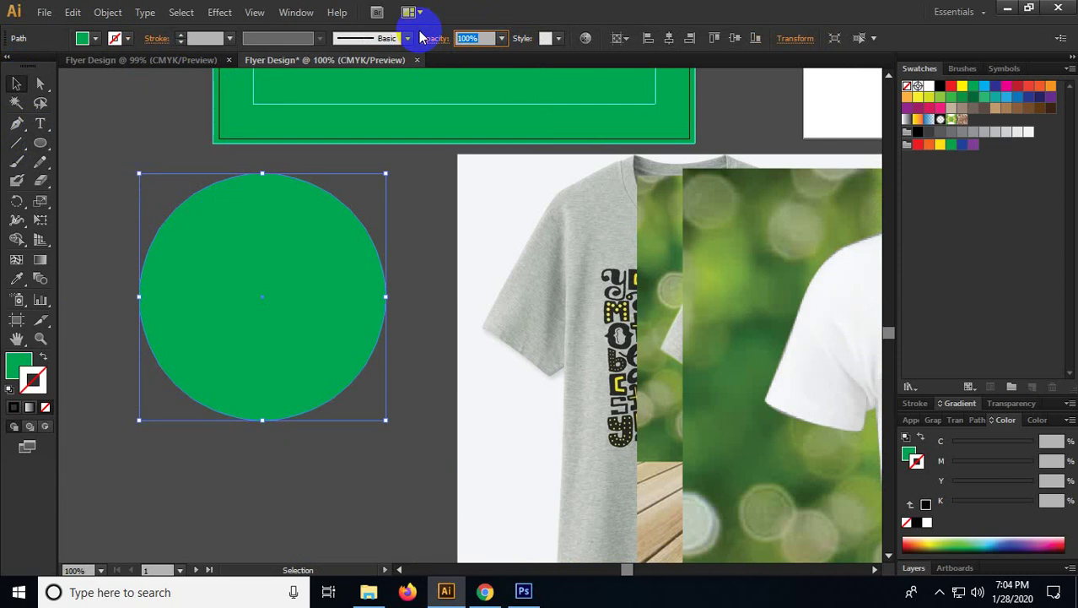
text(80)
key(Return)
Step: Duplicate the green circle in place, directly in front of the original
click(295, 387)
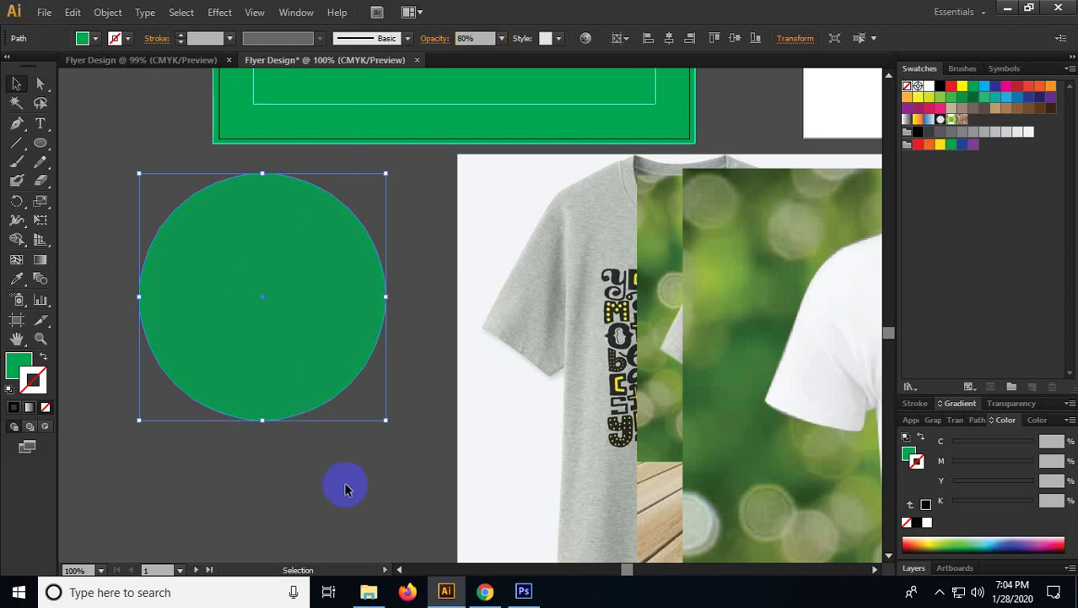
click(345, 488)
click(306, 361)
key(a)
key(v)
key(a)
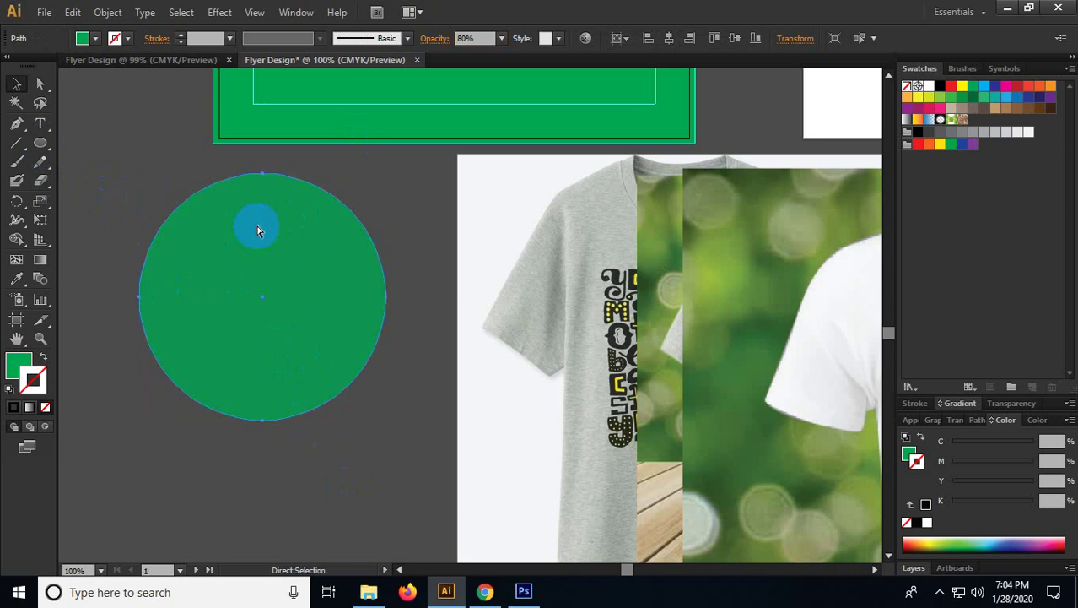
key(v)
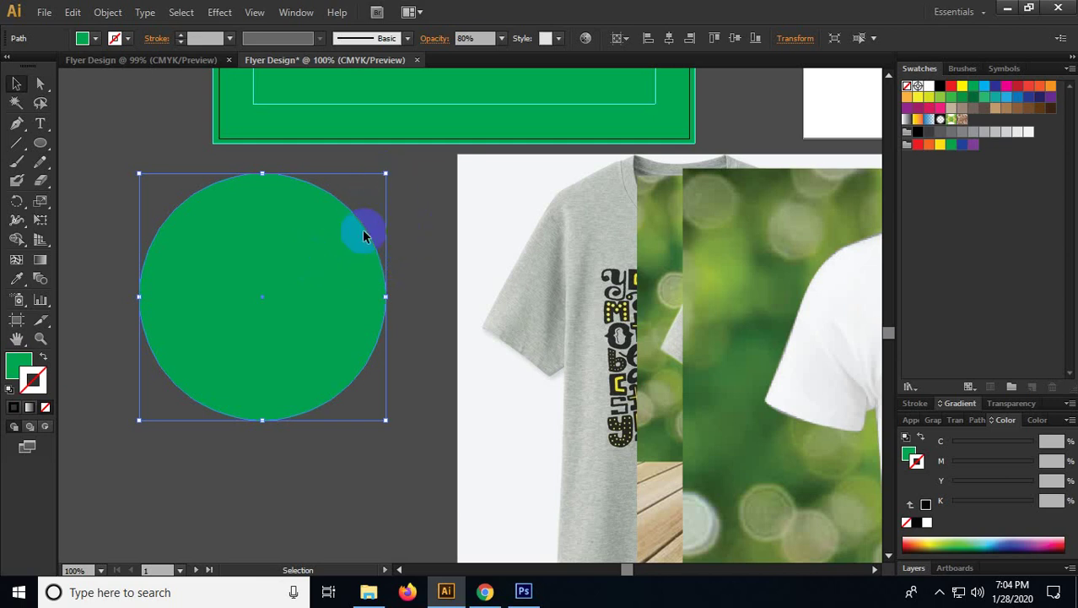
Step: Scale the front circle down slightly about its centre to leave a thin ring of the circle behind it
click(415, 233)
click(276, 287)
drag(386, 174, 500, 202)
click(428, 209)
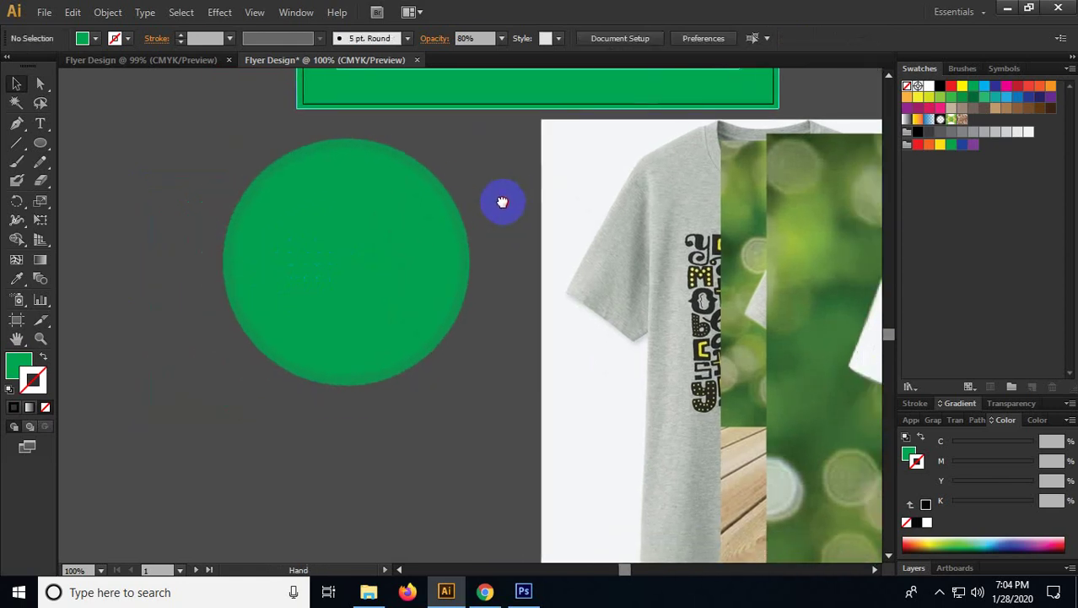
scroll(233, 297, up, 1)
scroll(204, 294, up, 2)
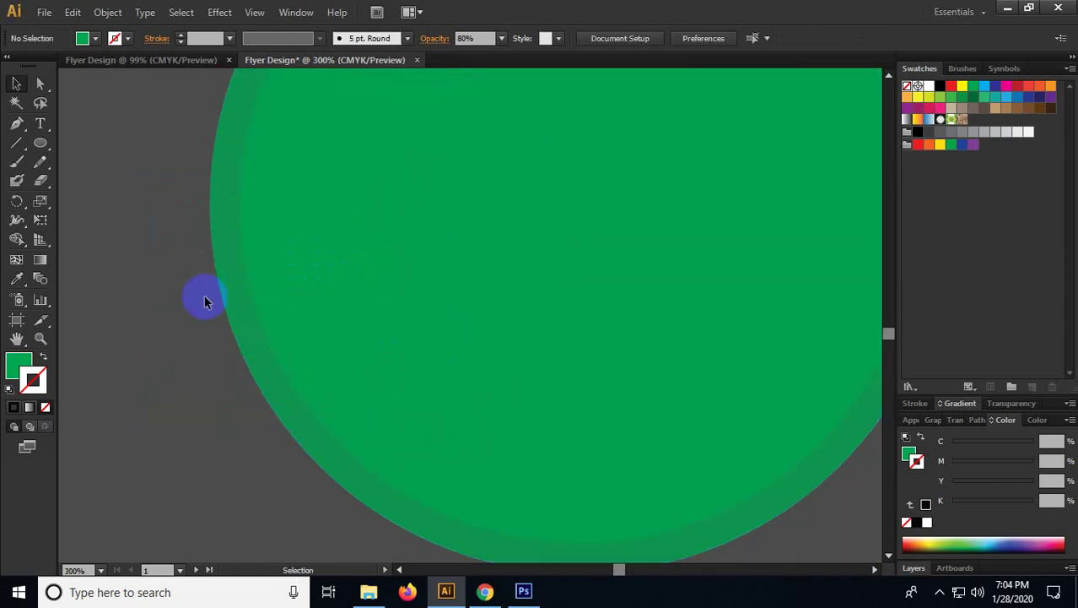
scroll(169, 305, down, 2)
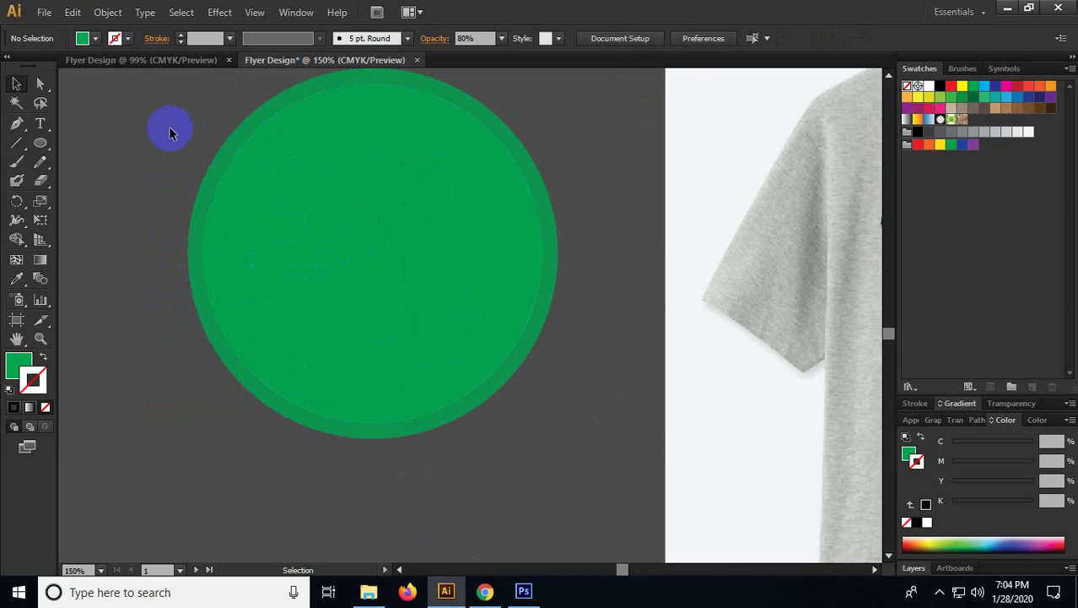
Step: Delete the smaller front circle and set the remaining circle's opacity to 100%
click(246, 212)
shift+click(247, 213)
click(253, 219)
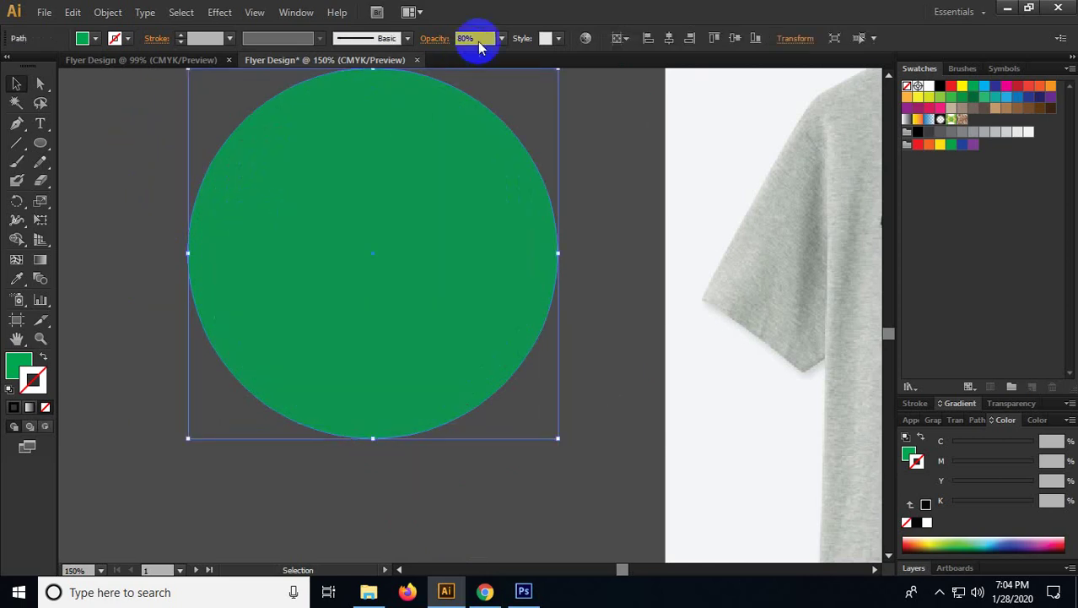
text(100)
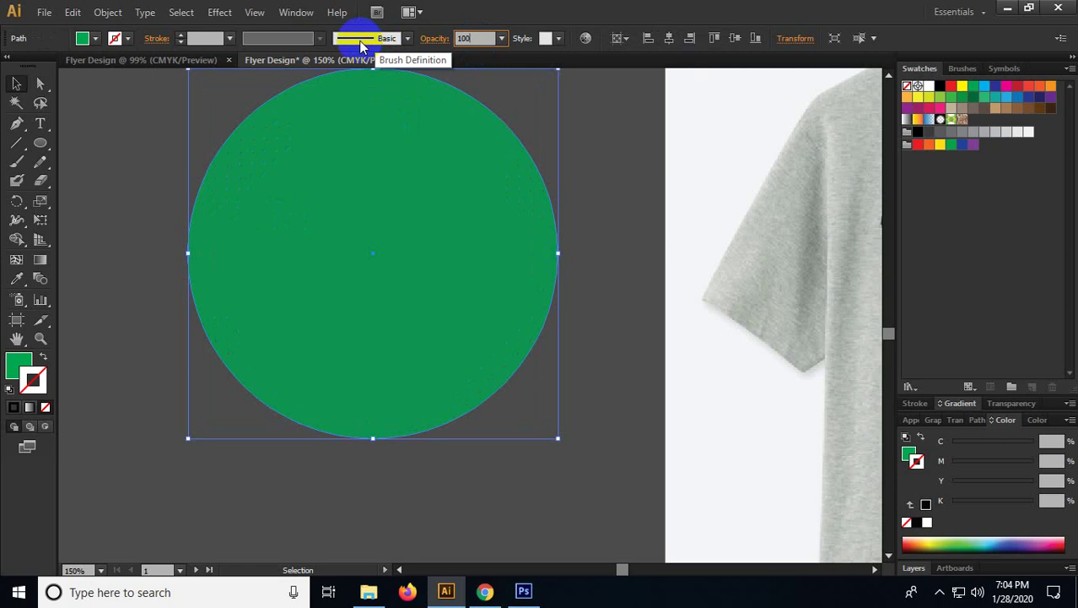
click(175, 265)
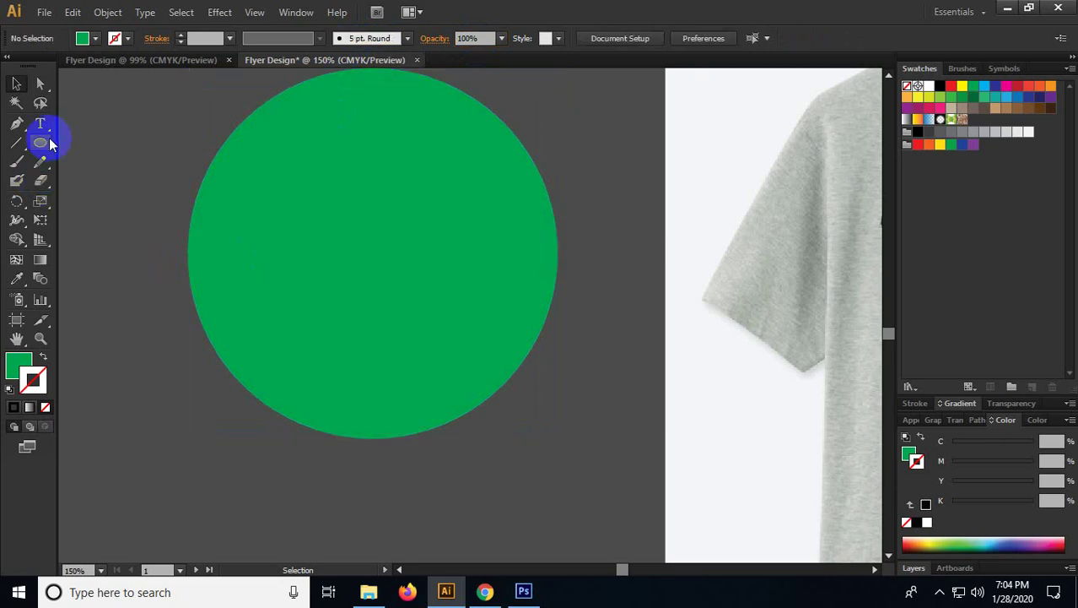
Step: Select the green circle and open its opacity value for editing
drag(40, 143, 118, 190)
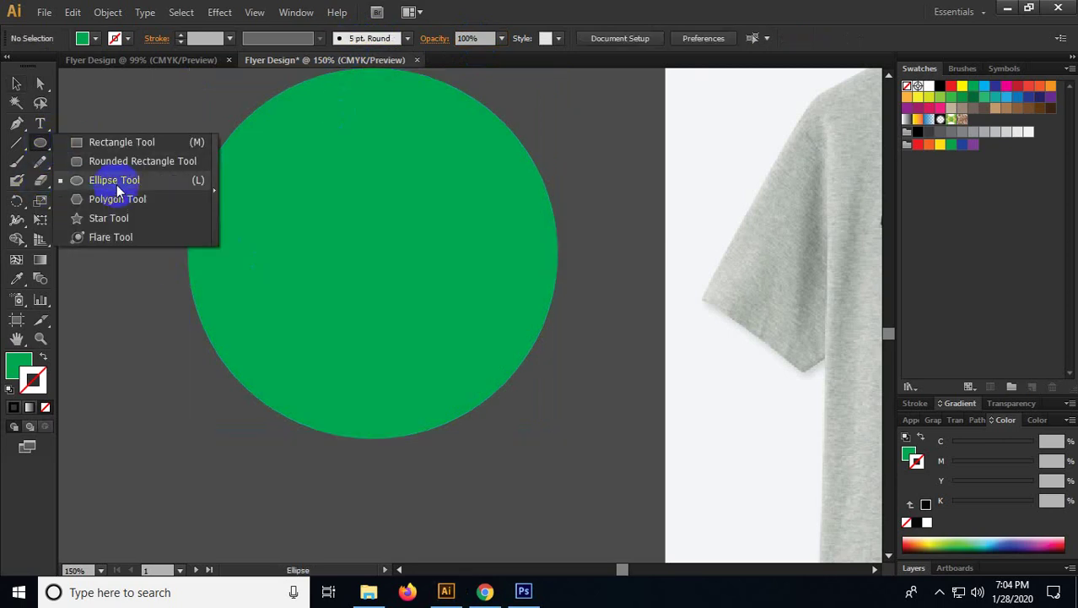
click(17, 83)
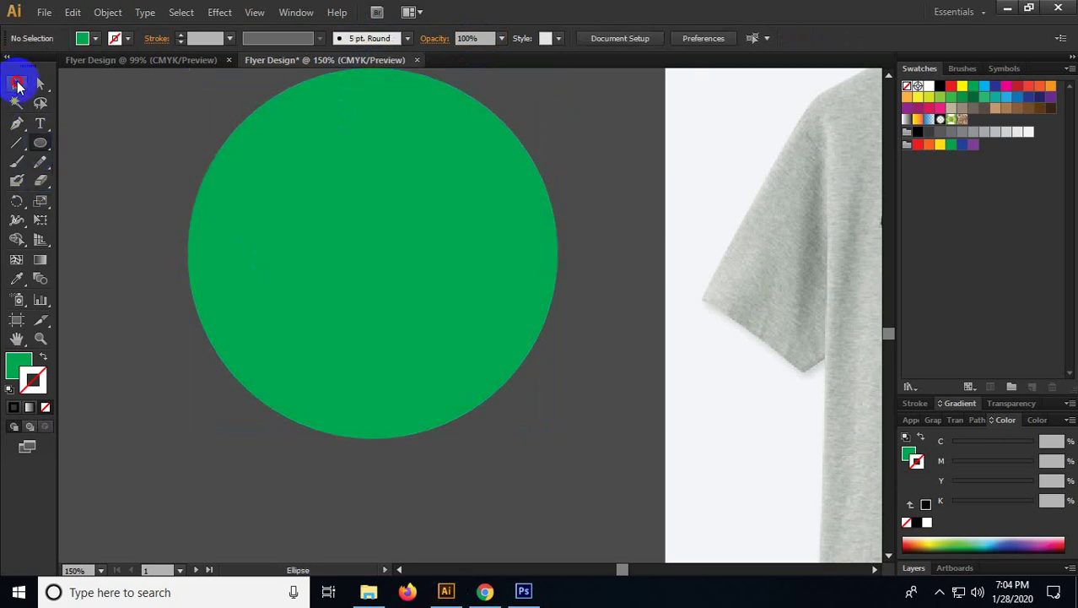
click(398, 224)
click(474, 37)
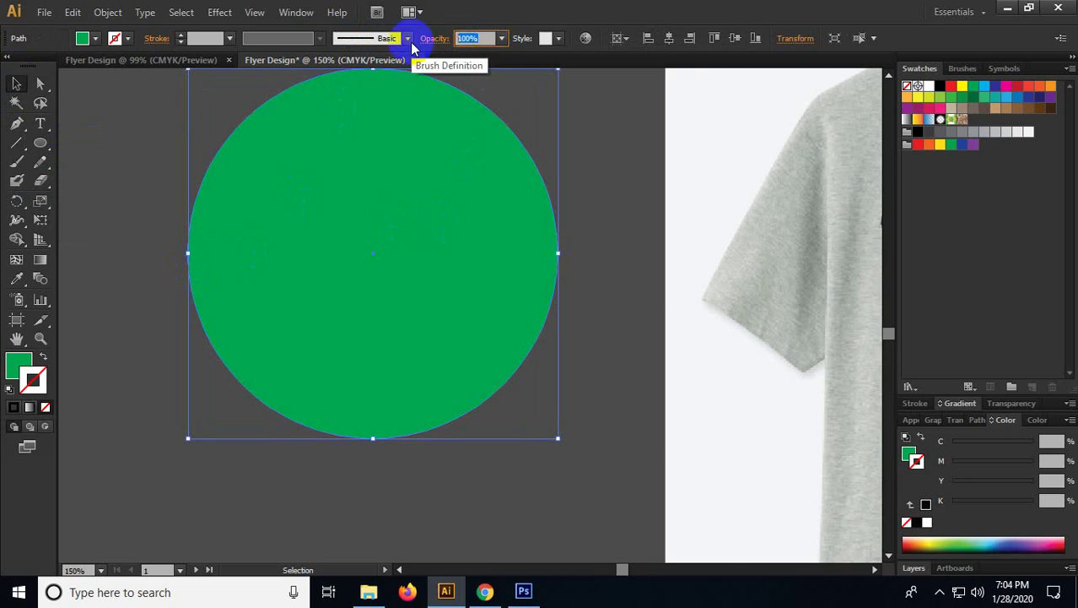
Step: Set the green circle's opacity to 80%
text(80)
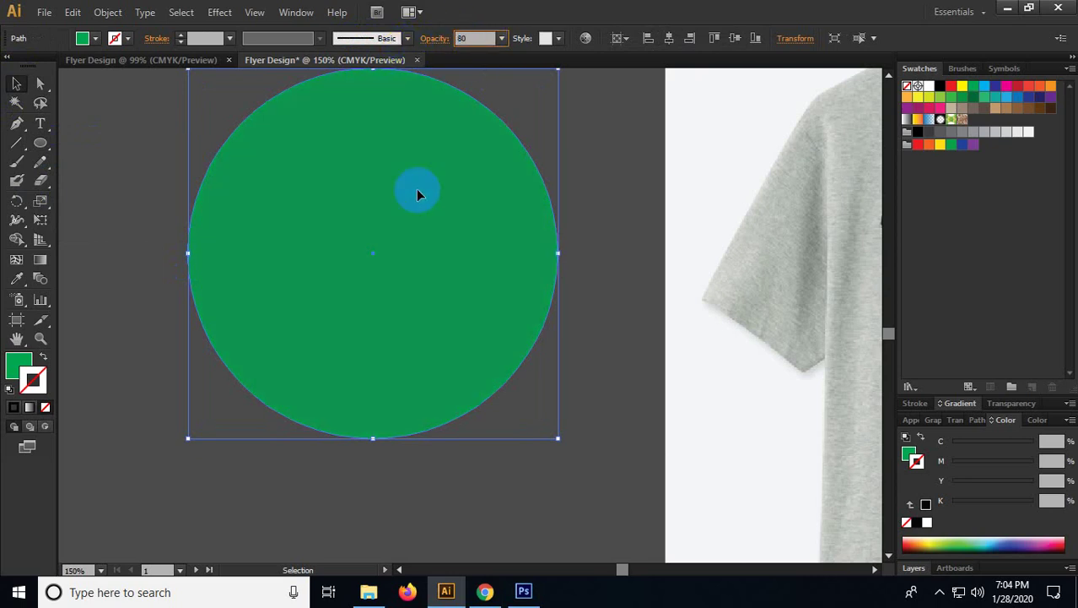
click(420, 214)
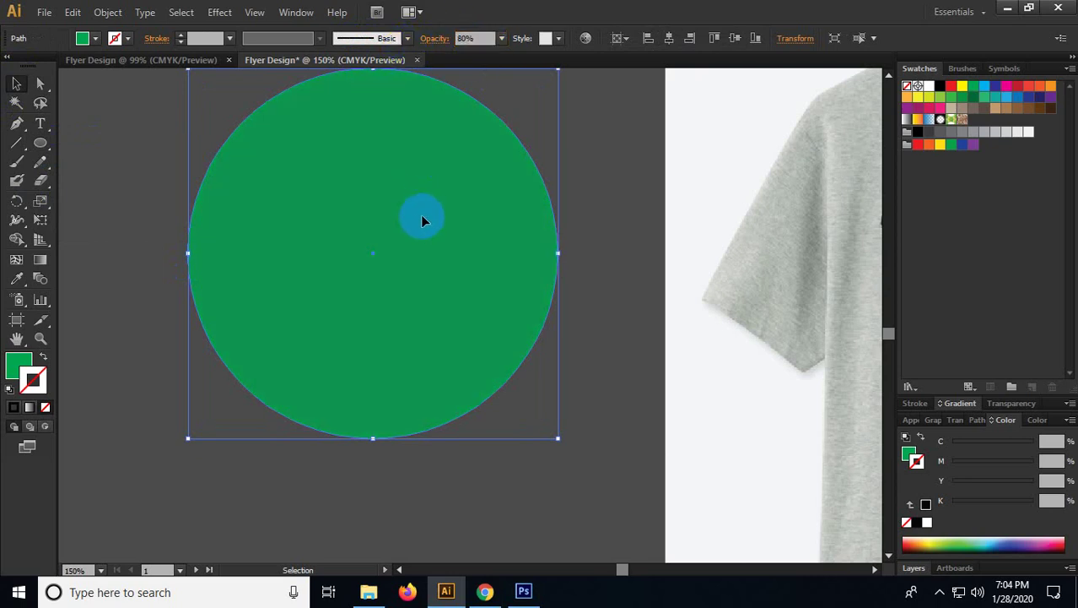
click(517, 488)
click(444, 372)
Step: Copy the green circle and paste the copy directly behind it
click(72, 13)
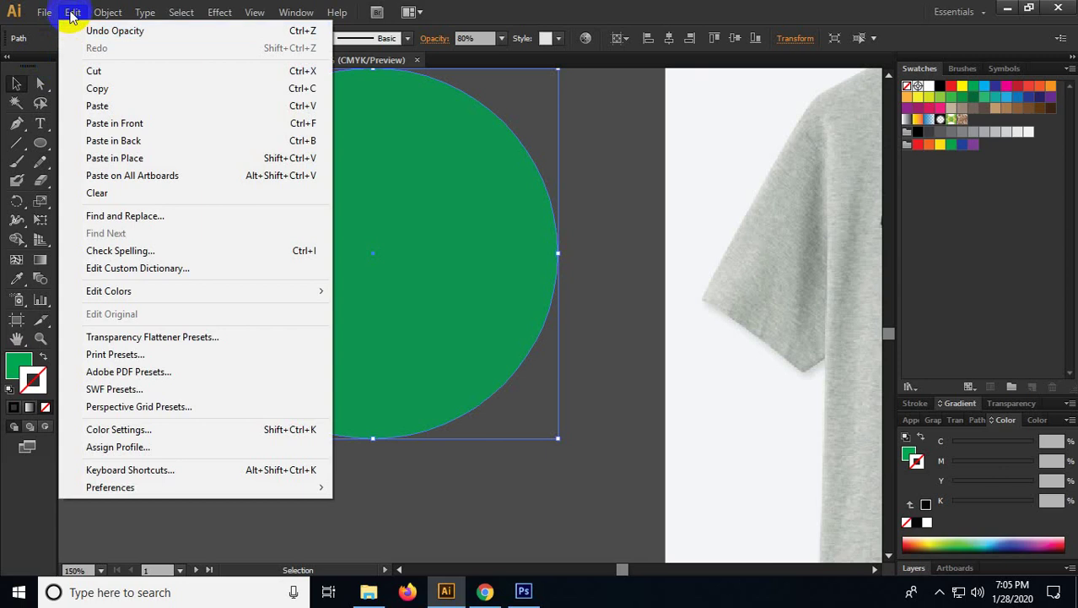
click(108, 88)
click(73, 12)
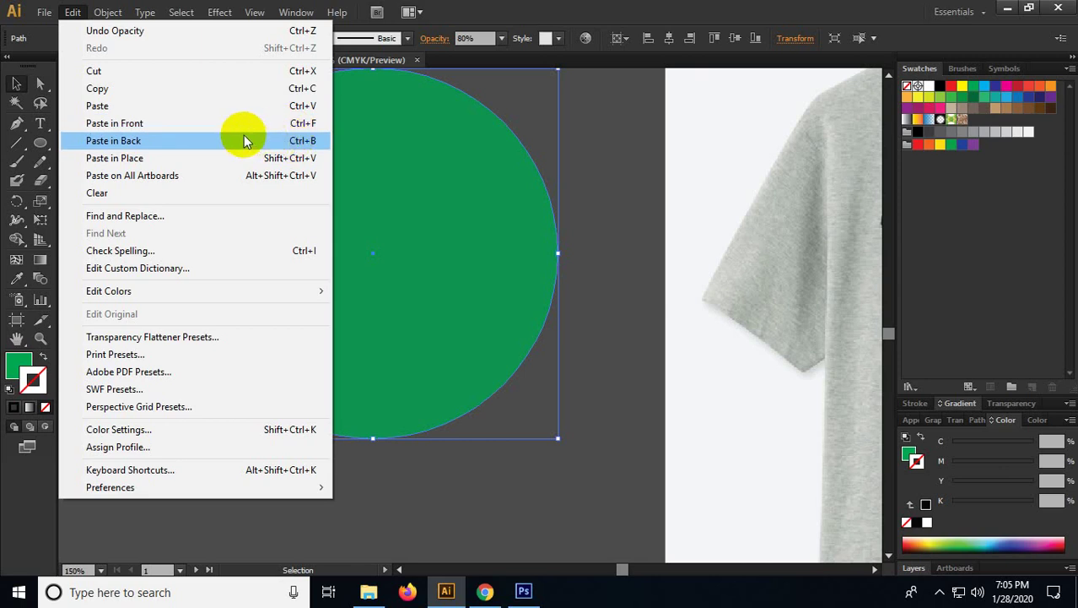
click(302, 140)
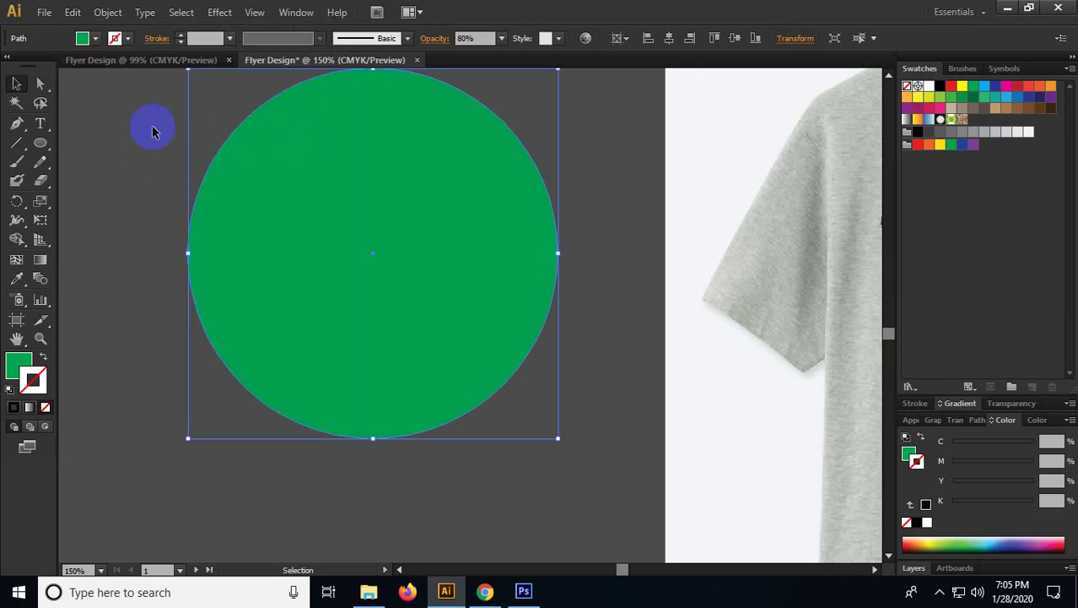
scroll(169, 147, up, 2)
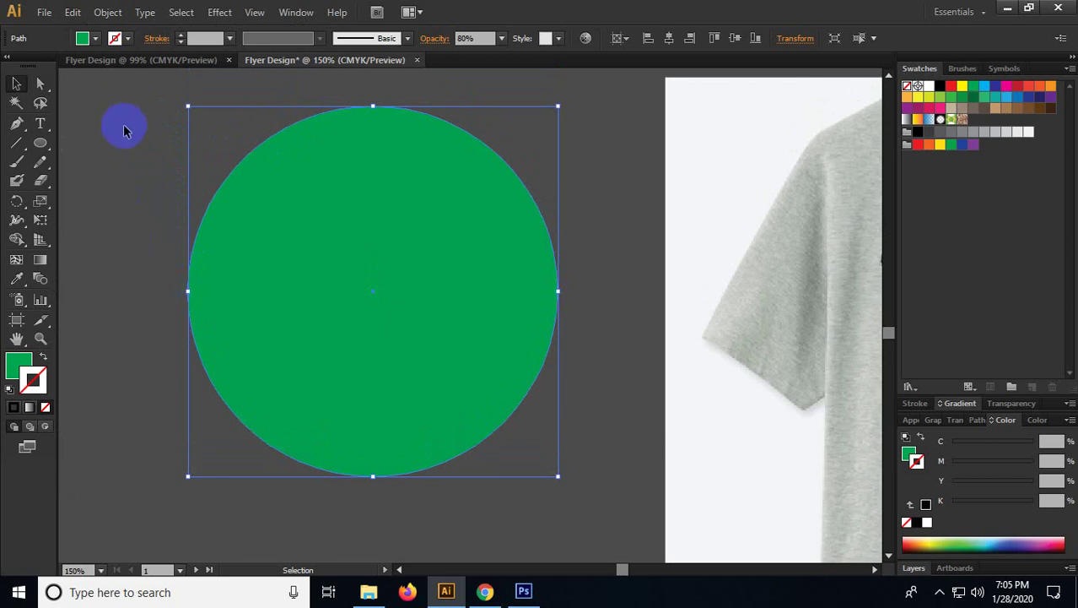
Step: Examine the two stacked green circles by selecting them together and individually
click(907, 451)
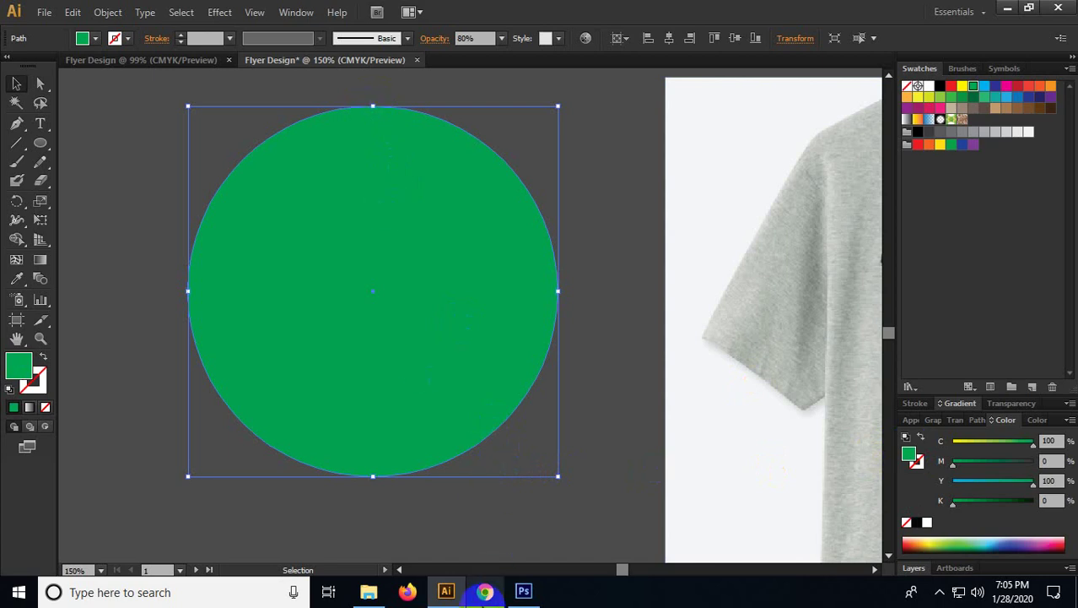
mouse_move(485, 590)
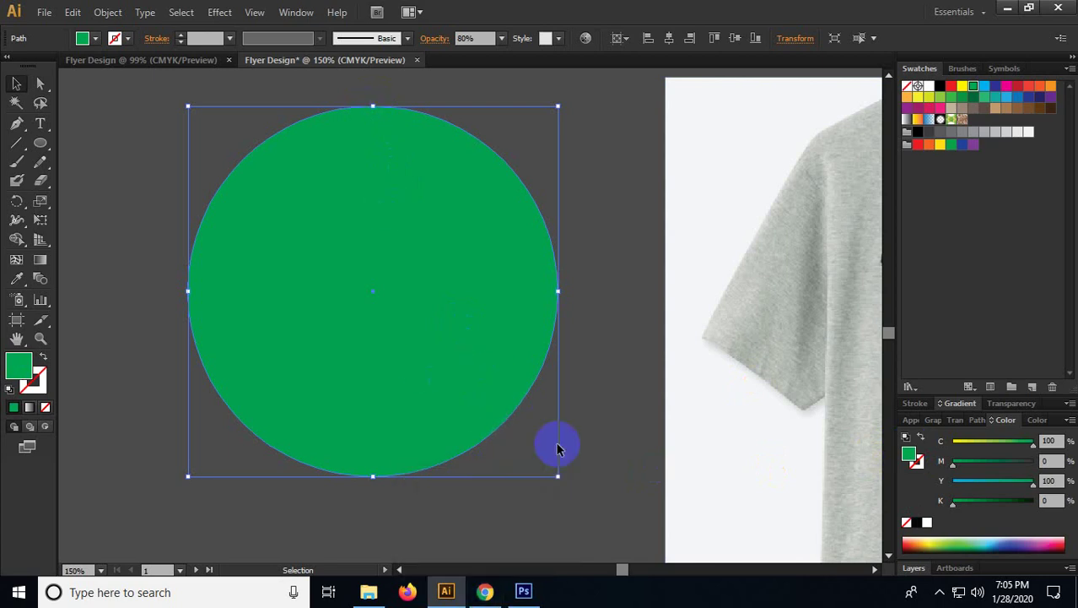
click(647, 469)
click(398, 329)
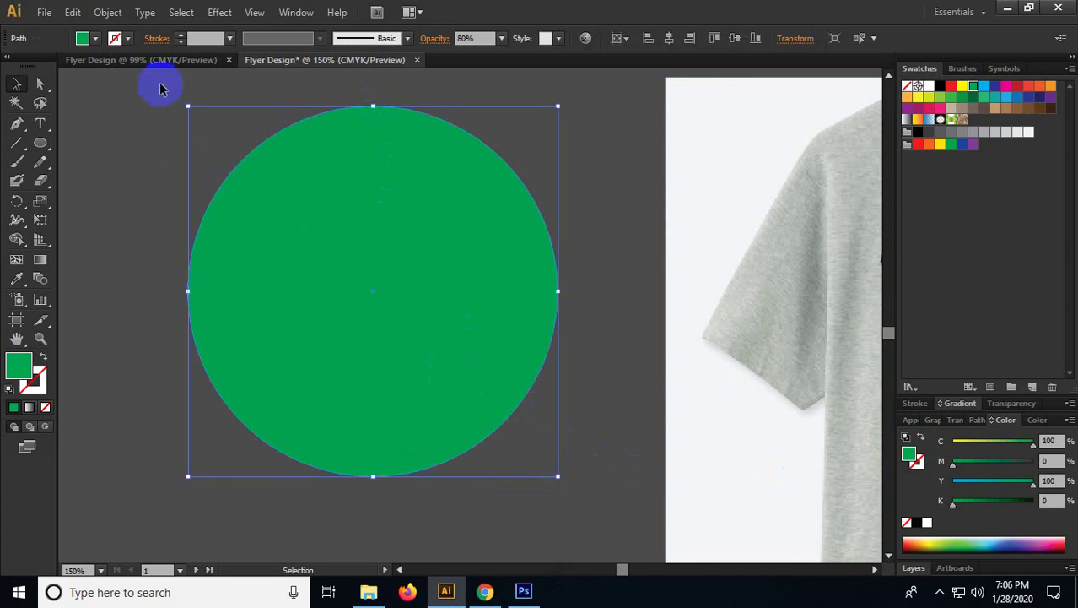
drag(174, 86, 576, 501)
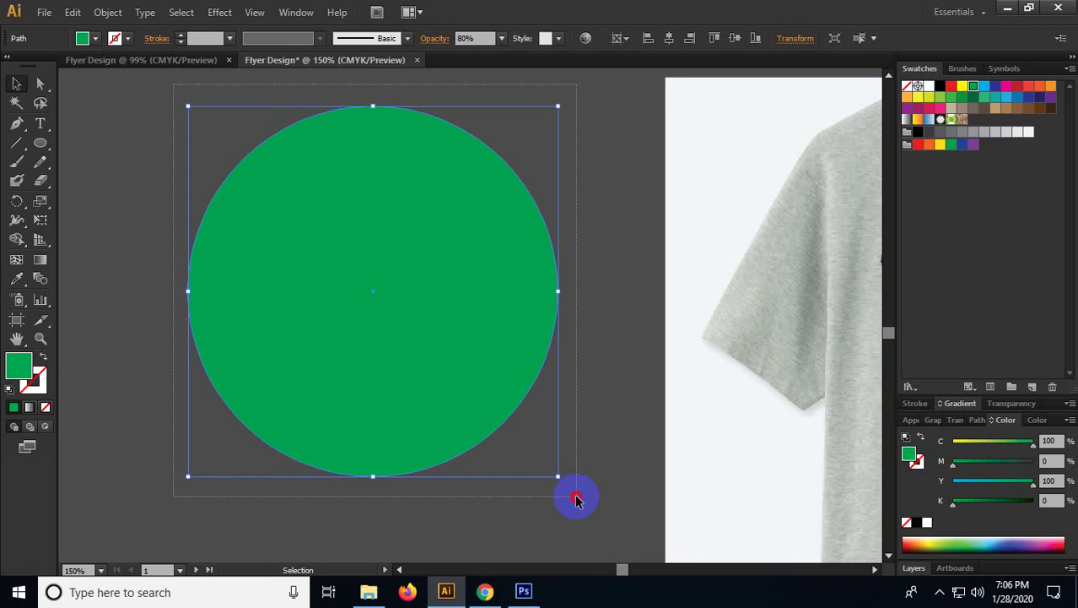
drag(577, 500, 575, 502)
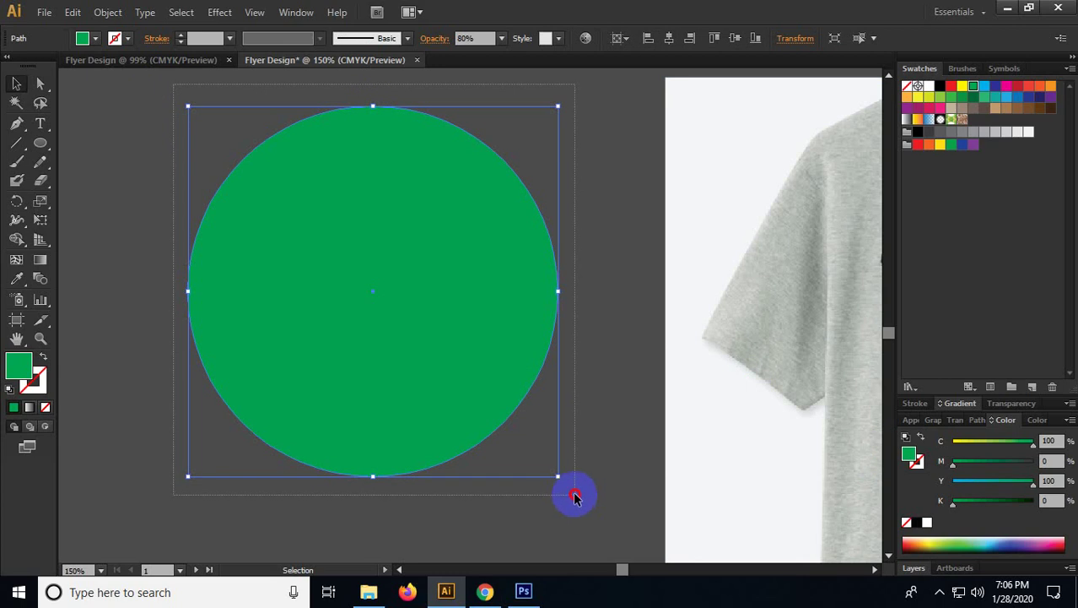
drag(574, 497, 168, 91)
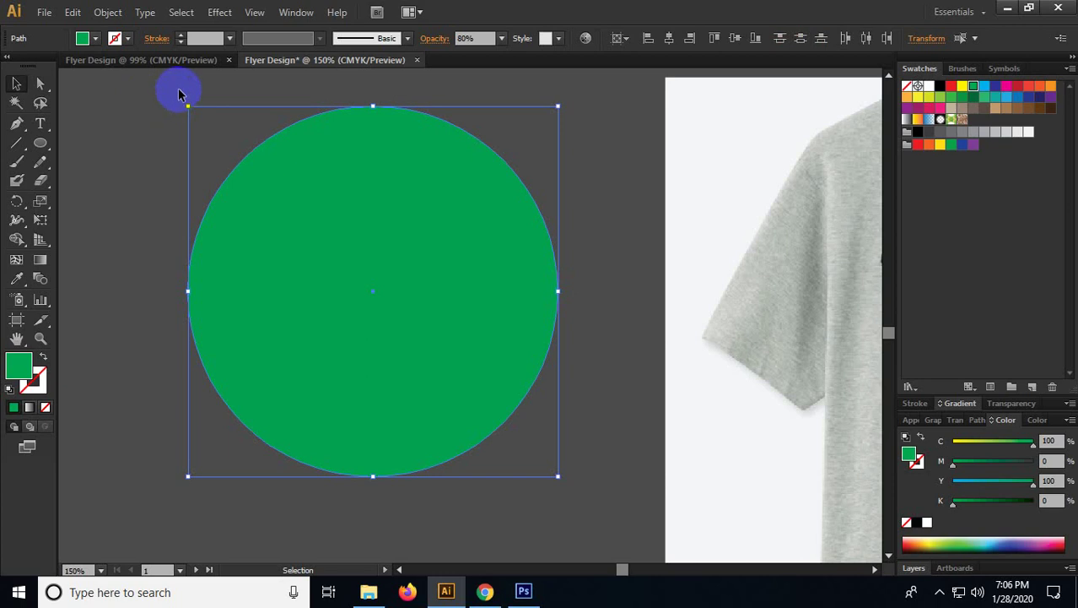
drag(560, 474, 595, 470)
click(594, 470)
click(355, 241)
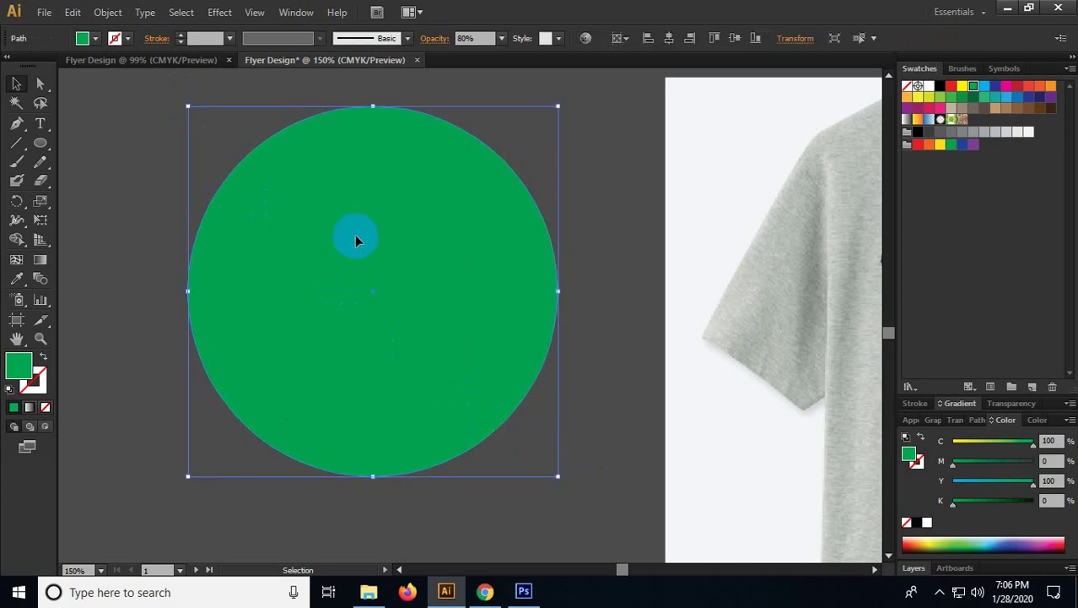
shift+click(356, 238)
click(356, 227)
key(a)
click(356, 228)
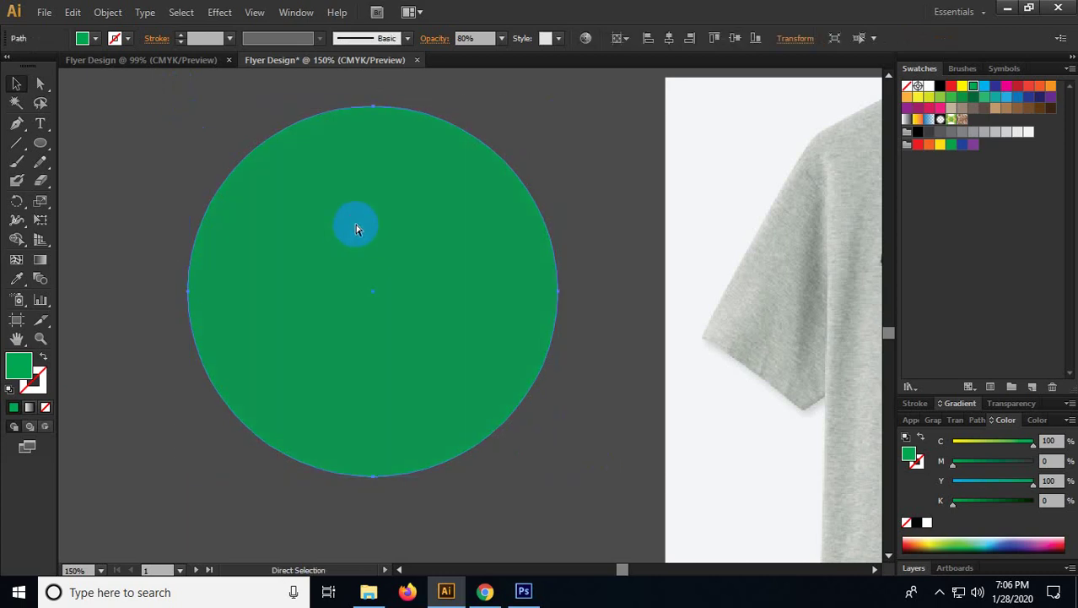
key(v)
click(165, 199)
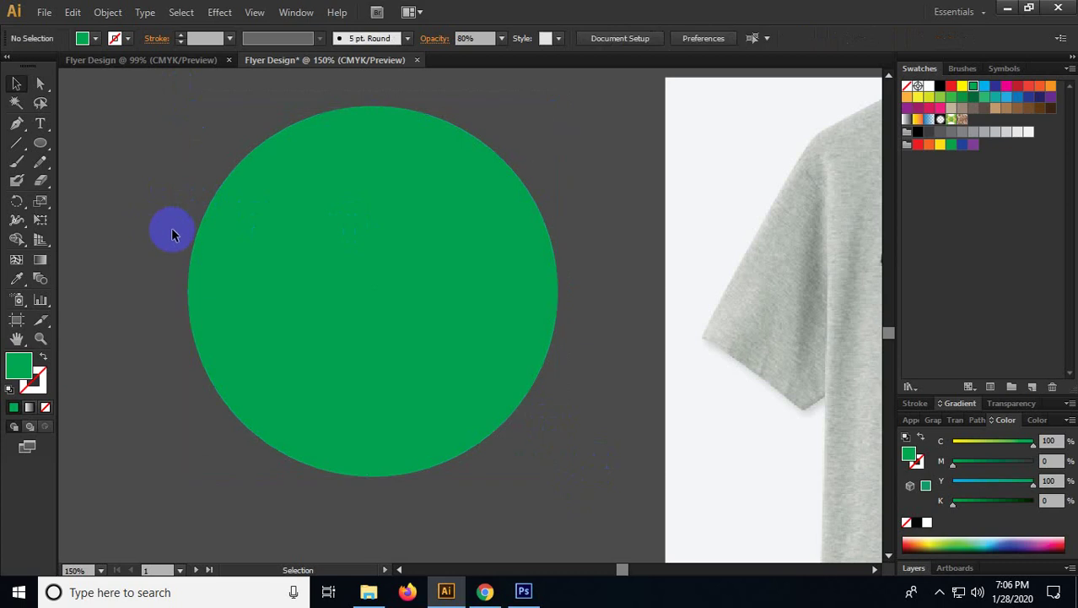
Step: Scale the front green circle down slightly around its centre, leaving a thin ring of the back circle around it
click(311, 272)
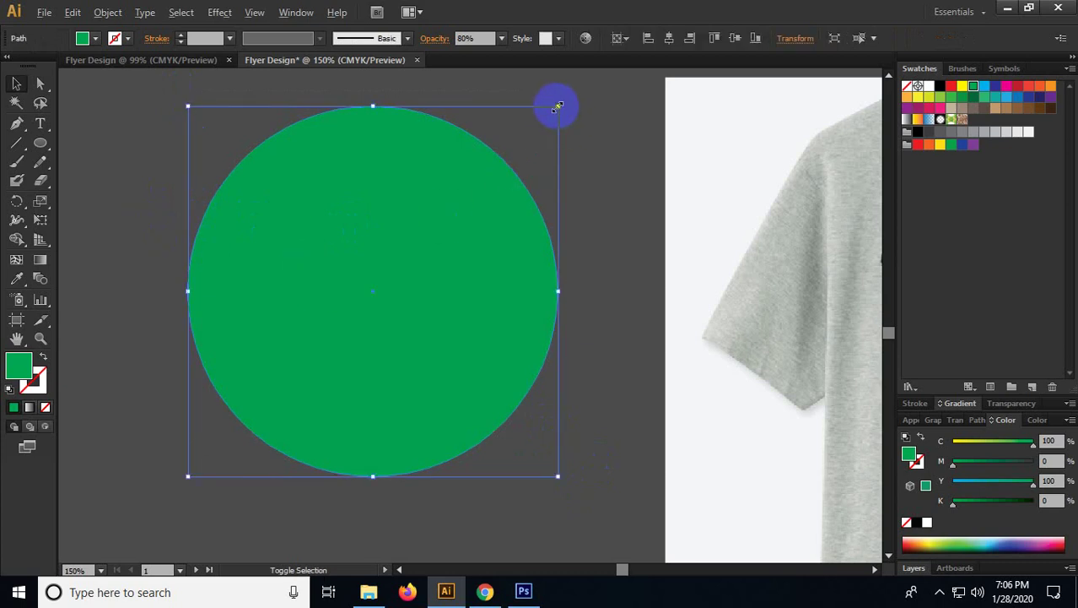
drag(557, 107, 542, 125)
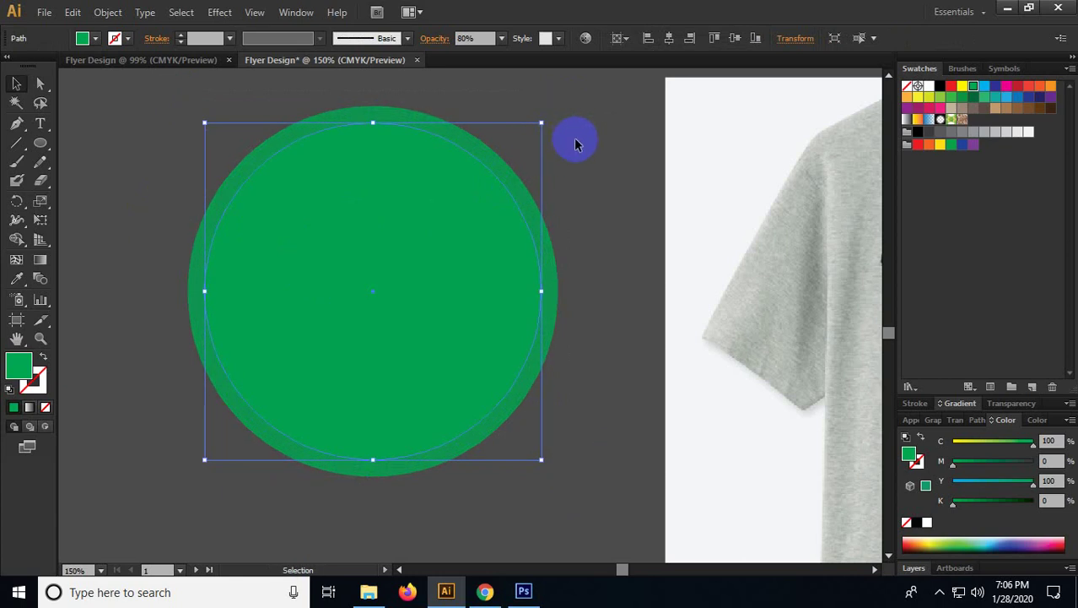
click(575, 144)
Step: Set the smaller front circle's opacity to 100%
click(356, 304)
click(474, 38)
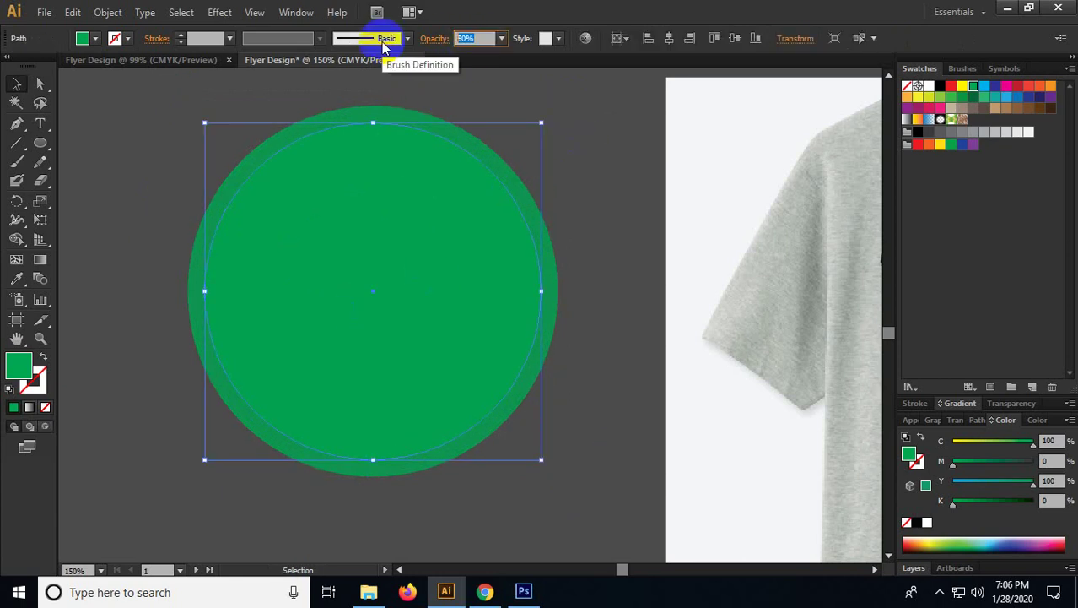
text(100)
key(Return)
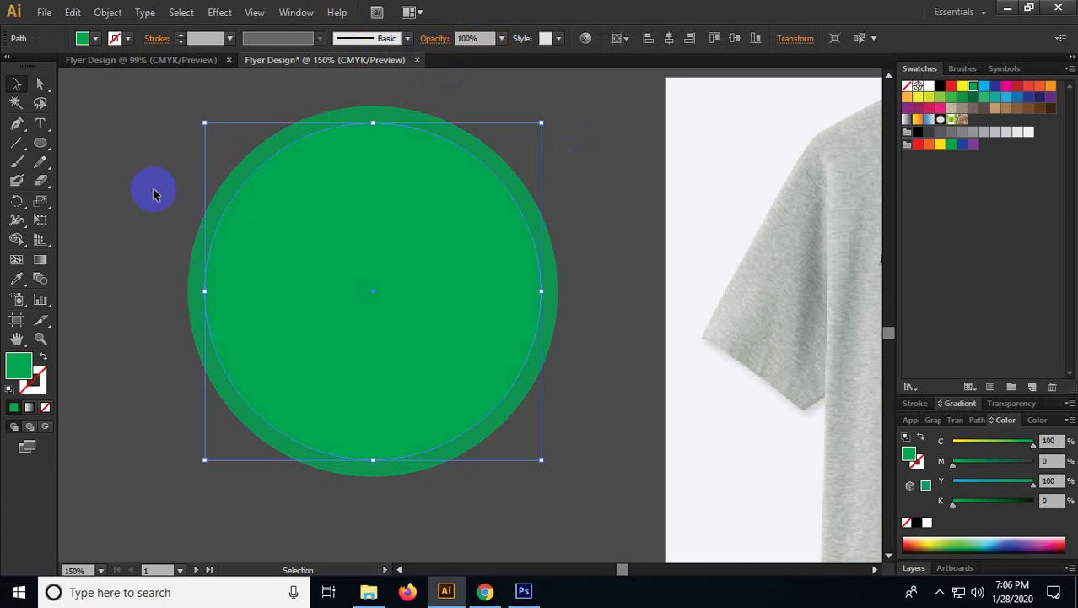
key(Return)
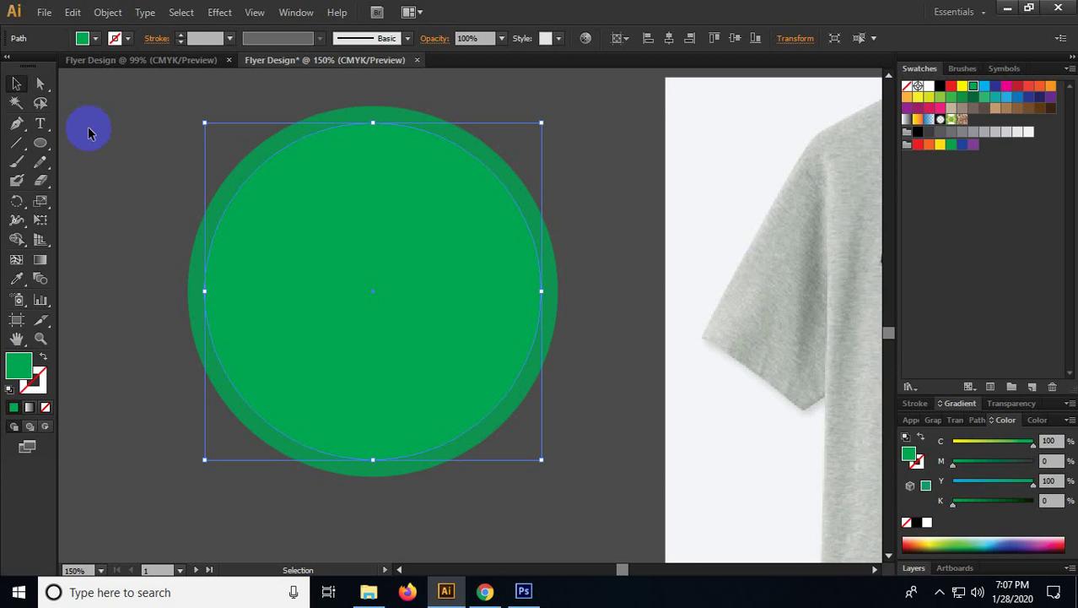
click(109, 255)
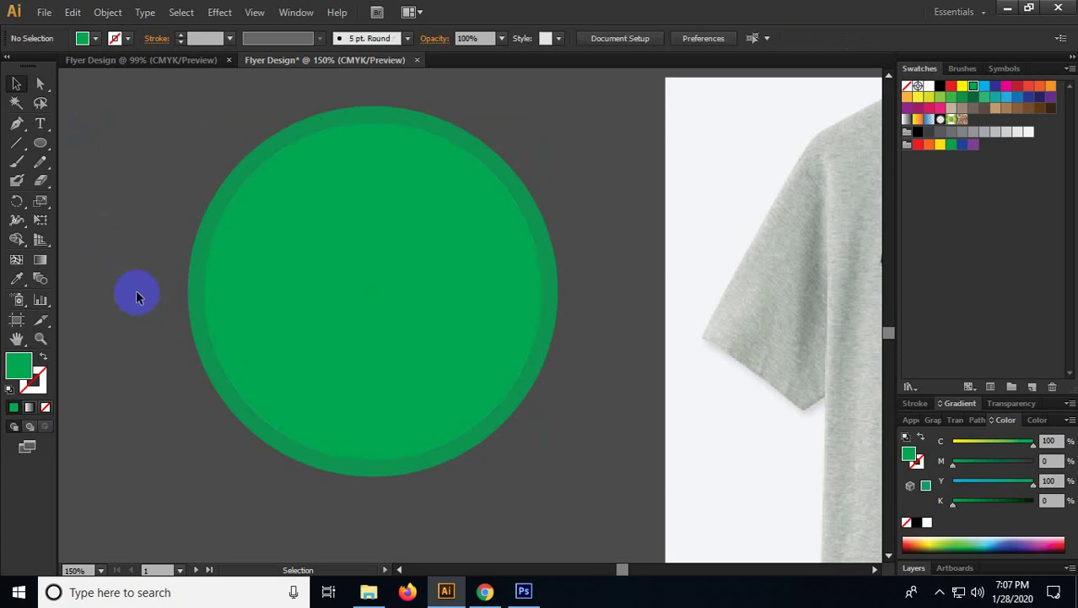
Step: Duplicate the inner green circle in place and scale the copy down around its centre to form another thin ring
scroll(136, 291, down, 1)
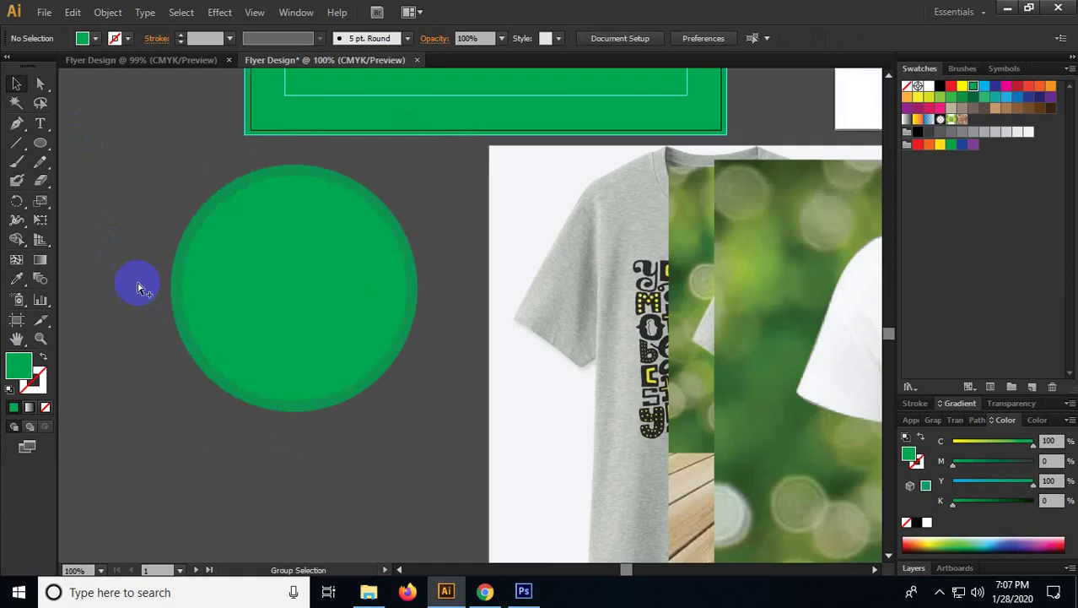
drag(131, 325, 184, 352)
click(305, 302)
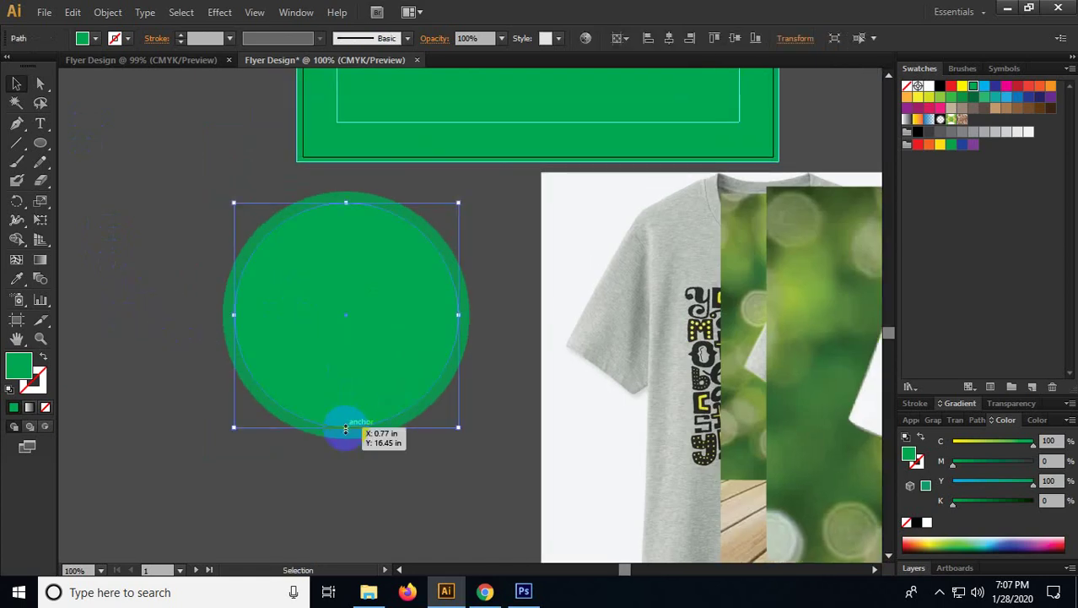
click(358, 483)
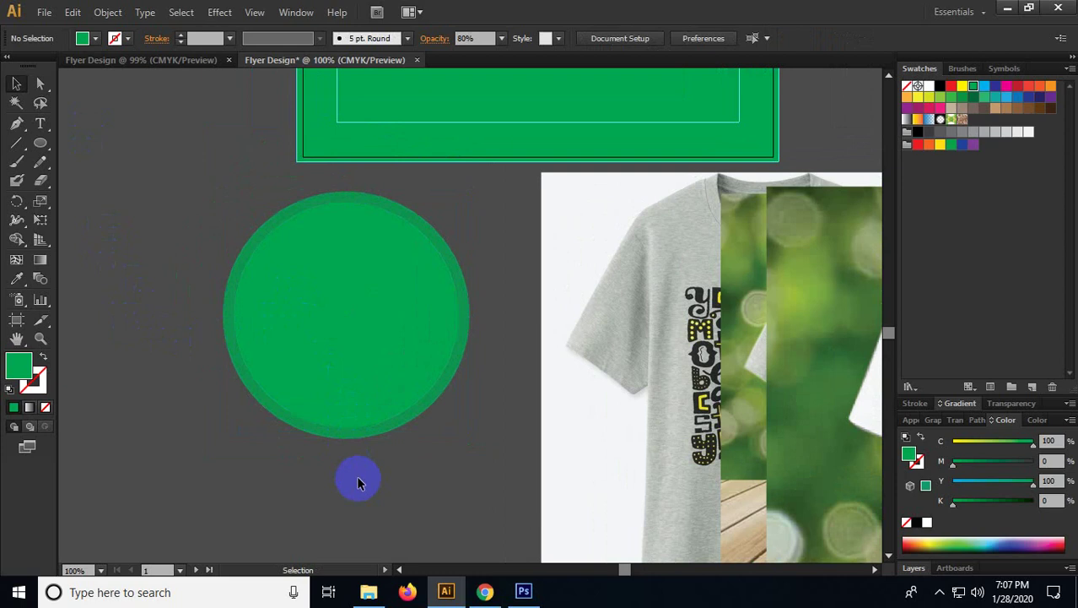
click(318, 308)
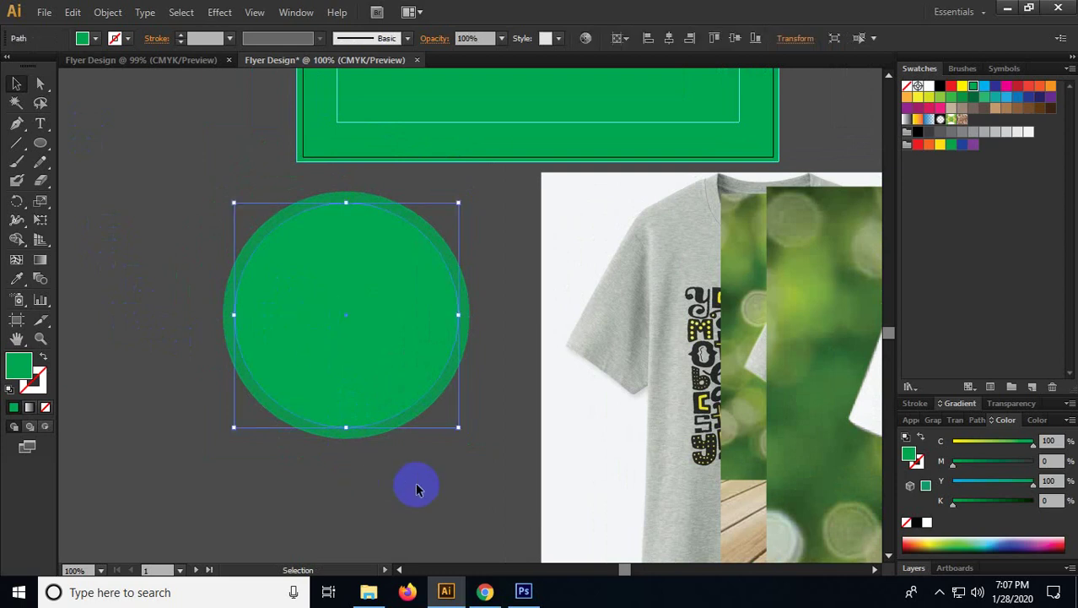
key(ctrl)
key(ctrl)
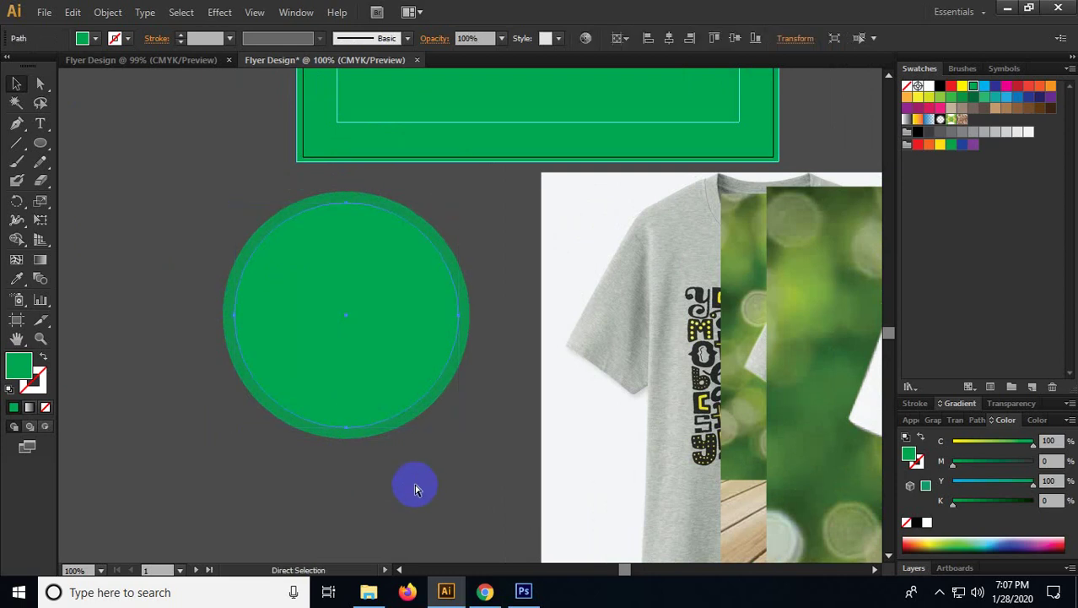
key(ctrl)
key(ctrl)
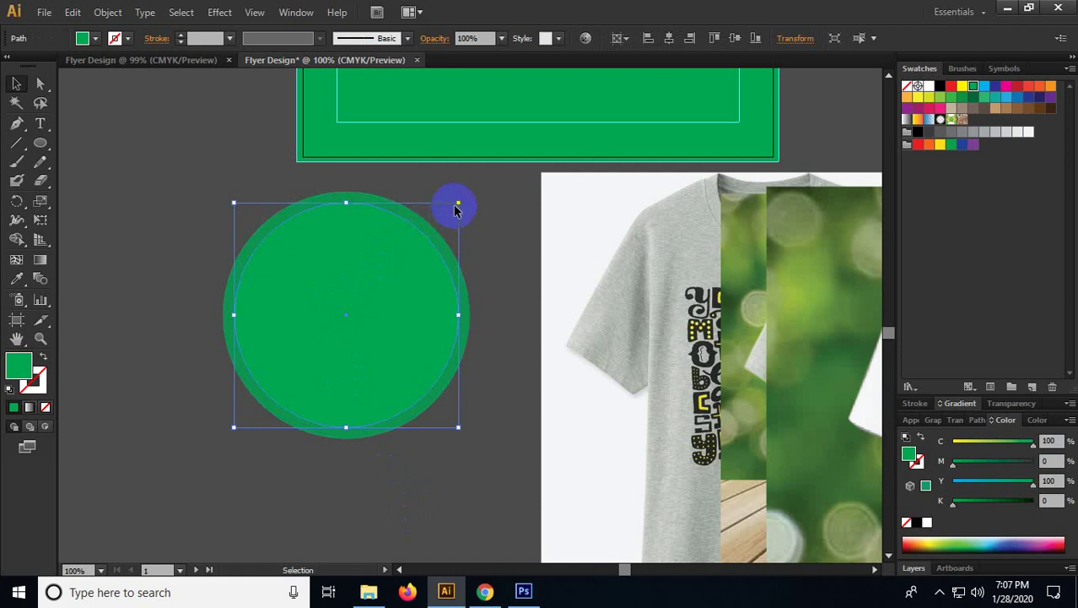
drag(458, 204, 448, 213)
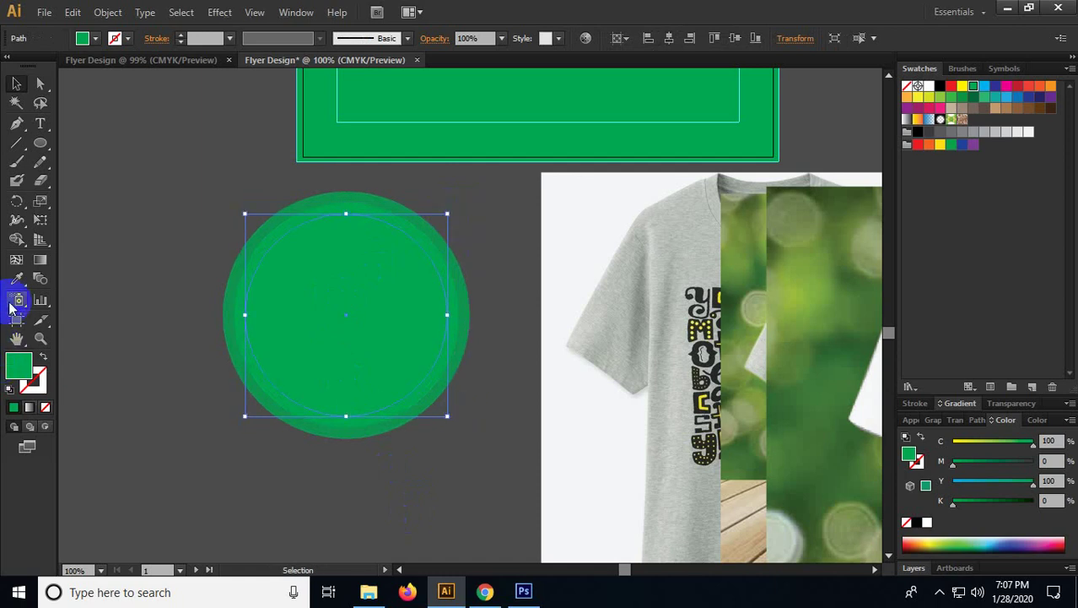
Step: Fill the innermost circle with the off-white sampled from the grey T-shirt photo's background
click(17, 280)
click(589, 212)
click(16, 83)
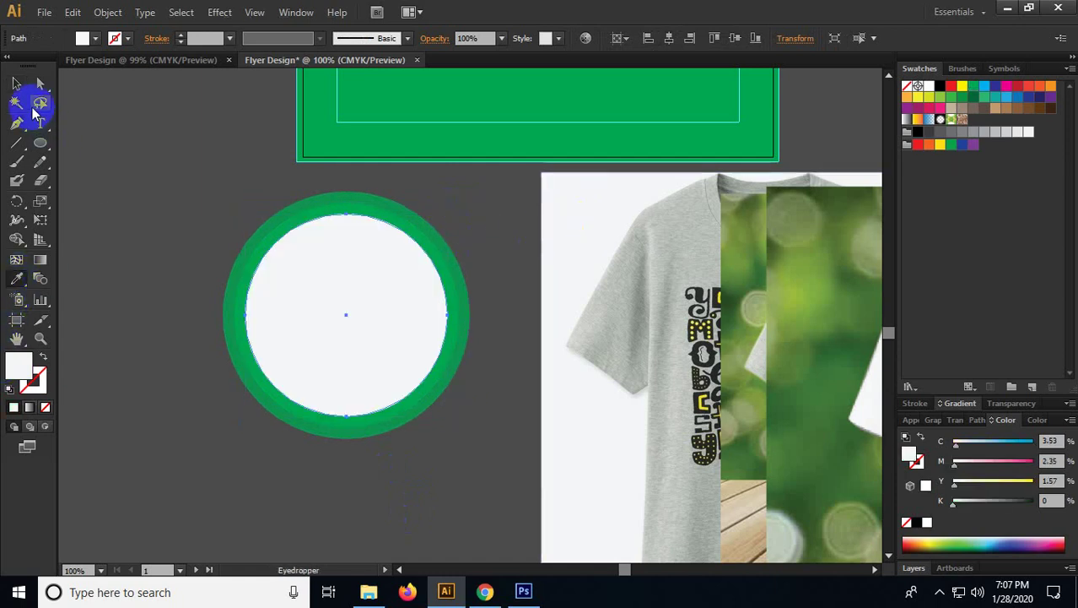
click(128, 170)
Step: Place a duplicate of the off-white circle directly below the ringed green circle
scroll(257, 405, right, 2)
scroll(257, 405, down, 1)
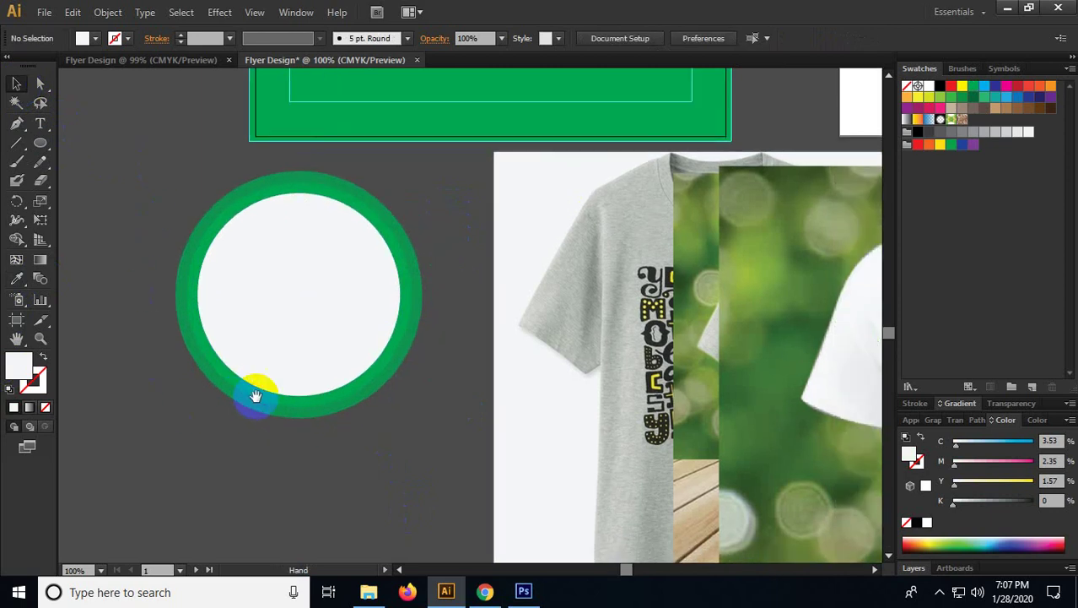
scroll(482, 328, down, 1)
scroll(433, 412, down, 1)
scroll(433, 412, right, 1)
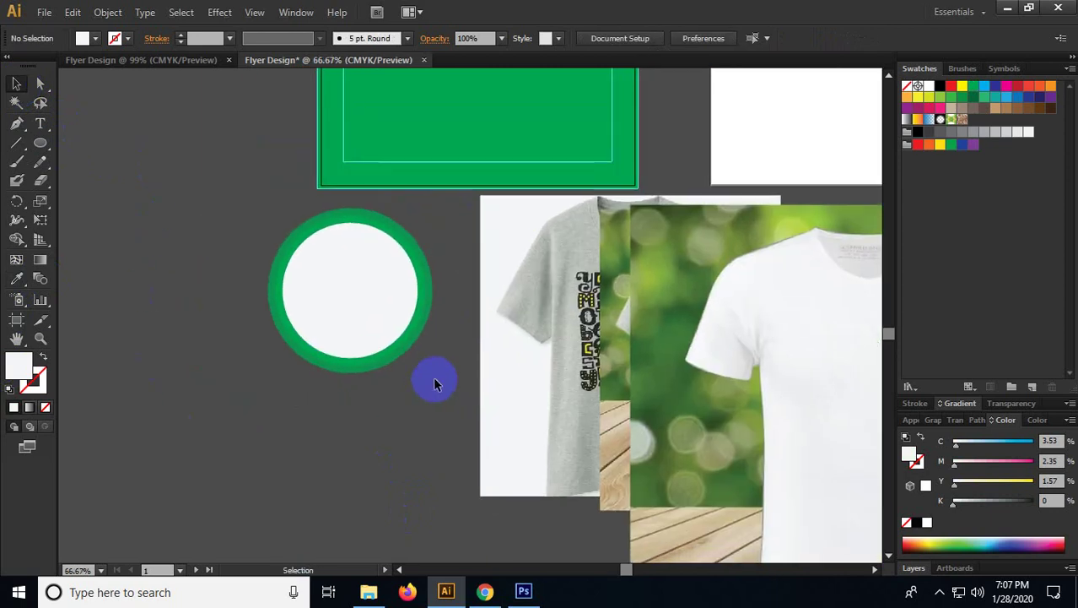
scroll(395, 429, left, 1)
click(391, 281)
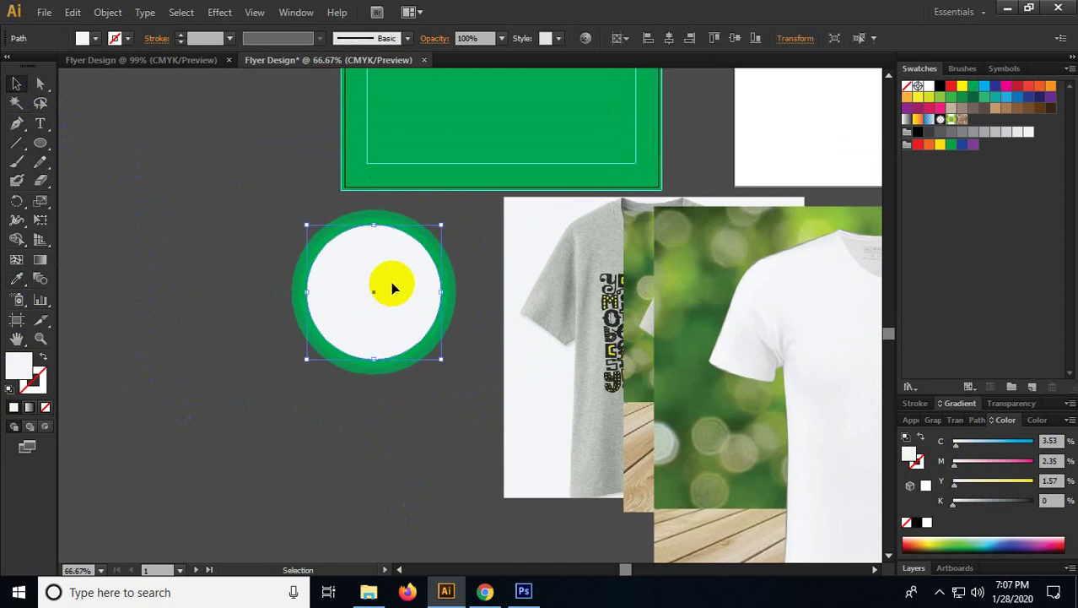
scroll(373, 294, up, 1)
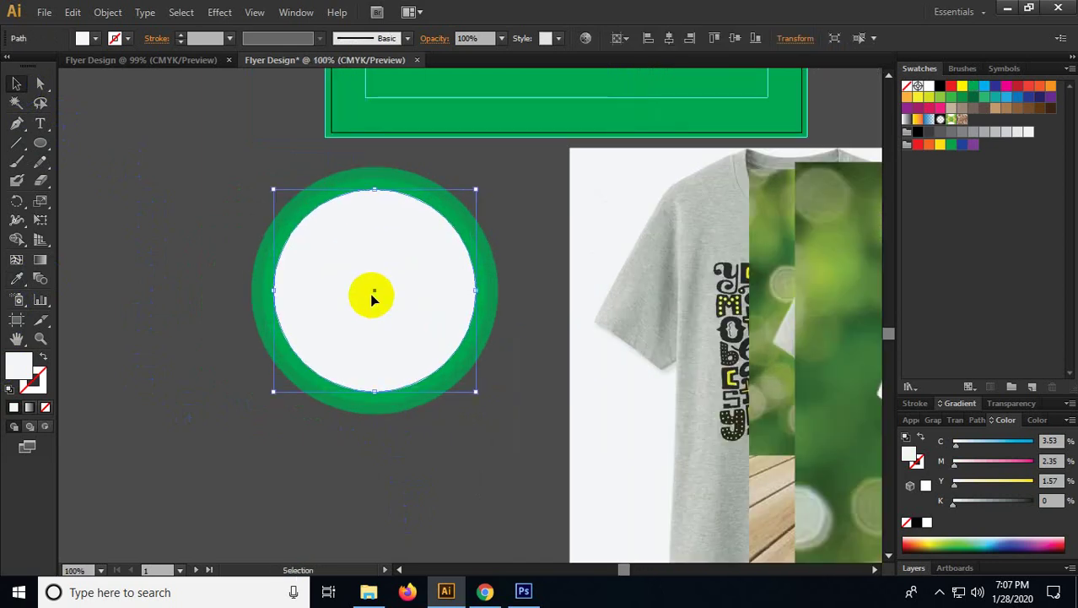
scroll(410, 226, down, 1)
scroll(409, 226, left, 1)
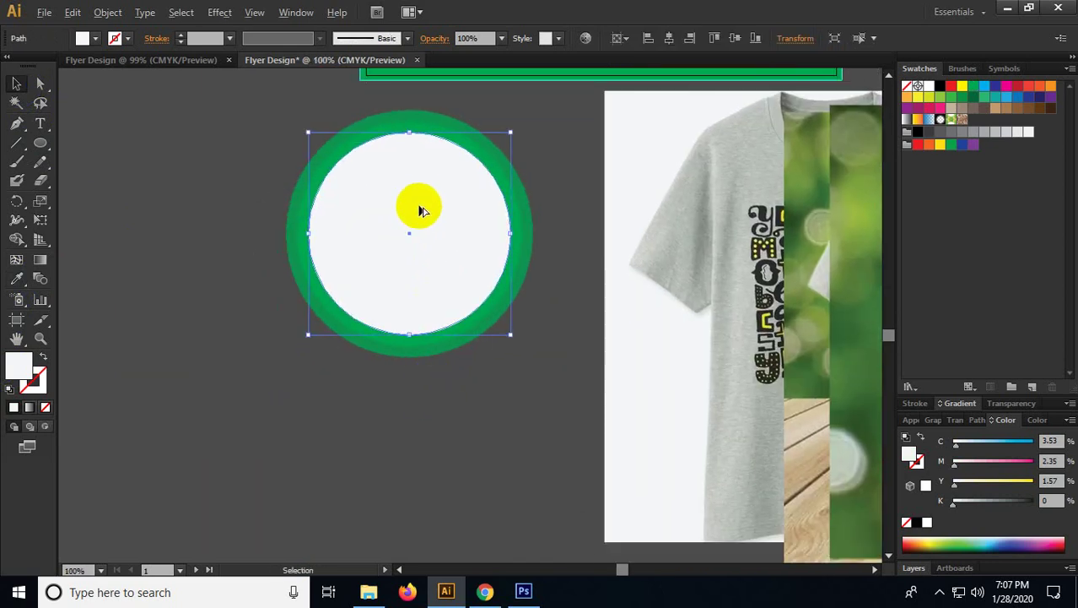
drag(426, 203, 424, 449)
click(257, 426)
scroll(169, 330, up, 1)
scroll(186, 359, down, 2)
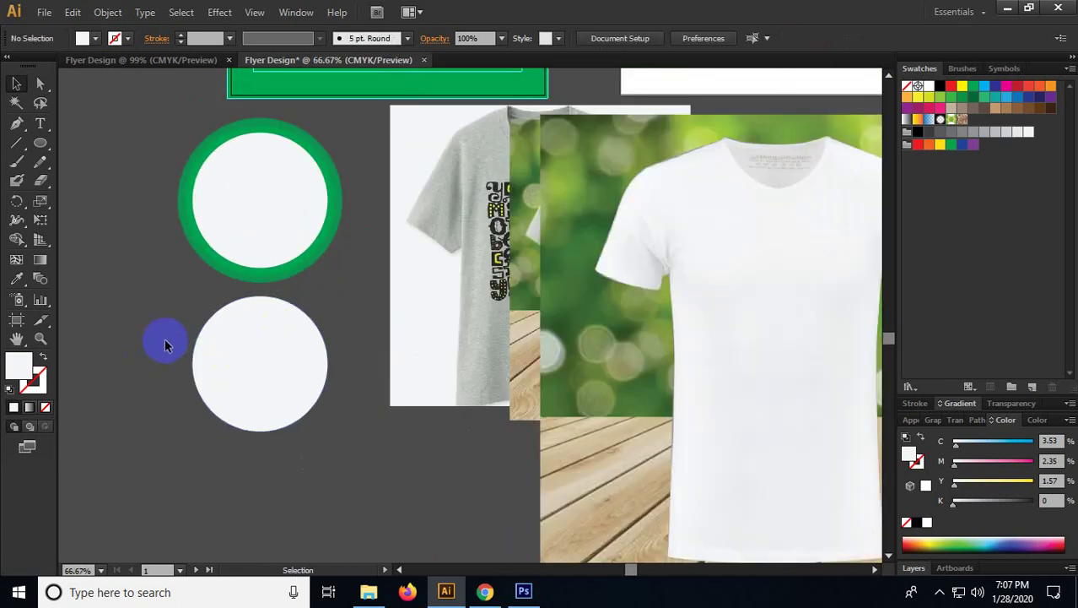
Step: Move the white T-shirt photo next to the lower off-white circle and scale it down to roughly the circle's size
click(404, 240)
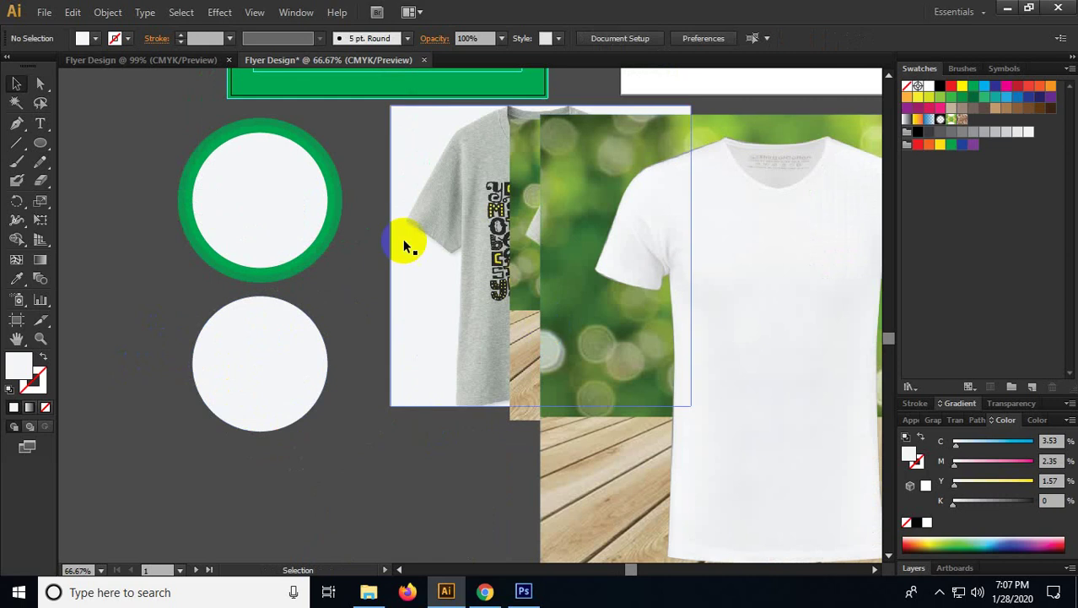
key(space)
drag(439, 350, 520, 350)
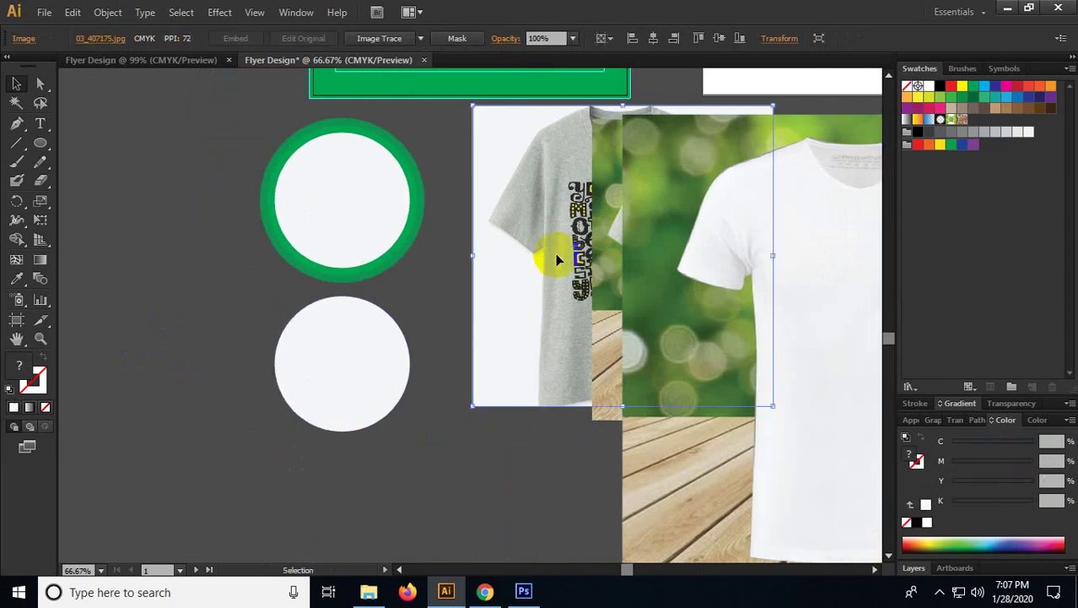
drag(559, 253, 338, 320)
key(space)
drag(376, 400, 378, 316)
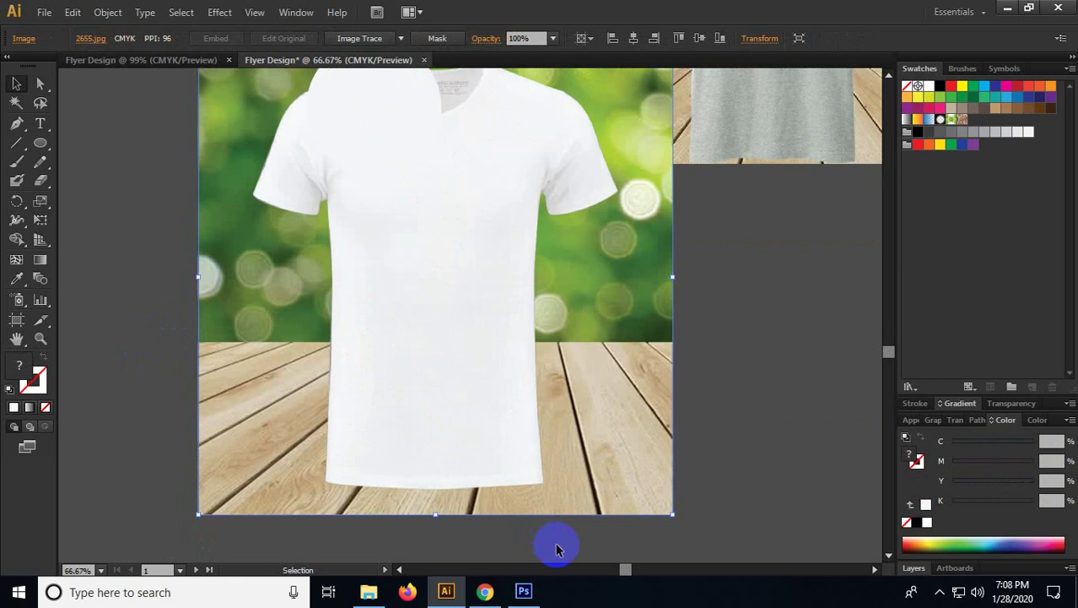
drag(668, 511, 329, 311)
drag(344, 236, 345, 417)
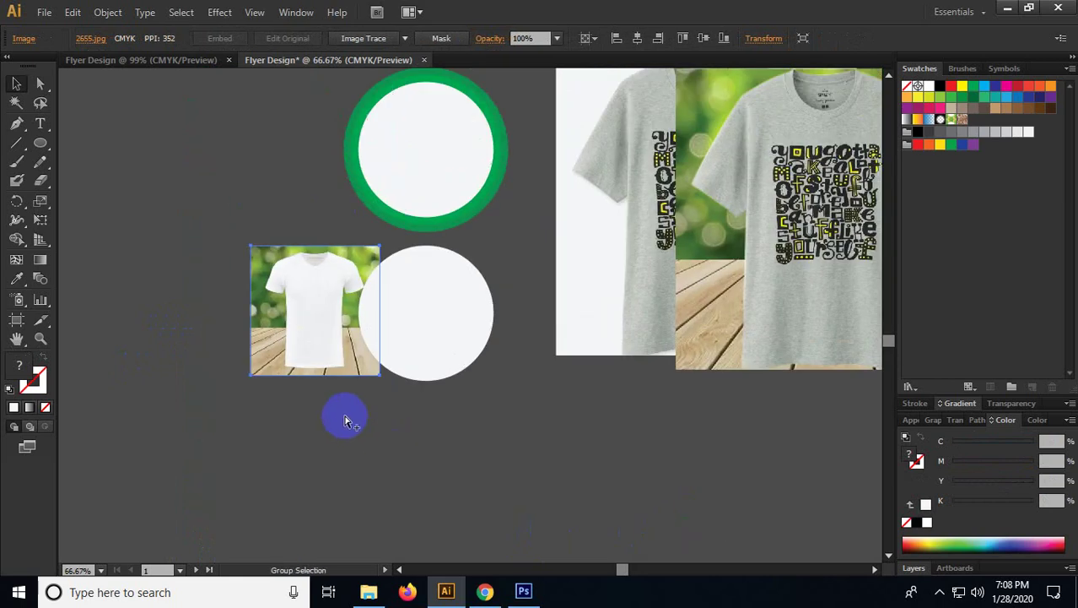
Step: Place the scaled-down white T-shirt photo behind the lower off-white circle, roughly centred on it
scroll(344, 416, up, 2)
drag(287, 301, 529, 323)
drag(626, 301, 602, 398)
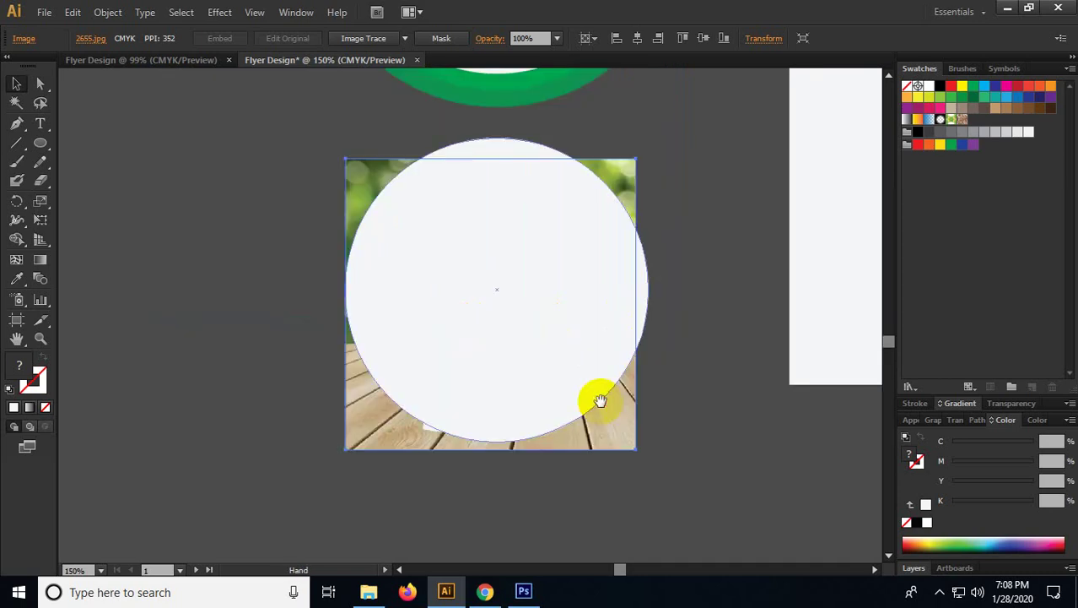
click(635, 452)
Step: Swap the lower circle's fill and stroke so it has no fill and an off-white outline
click(538, 345)
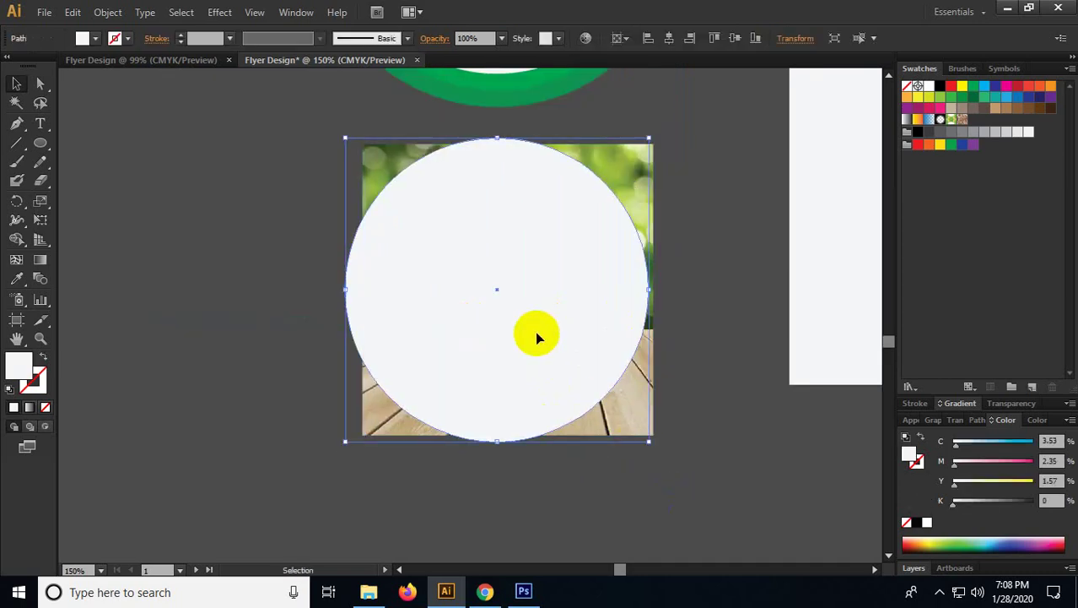
click(24, 364)
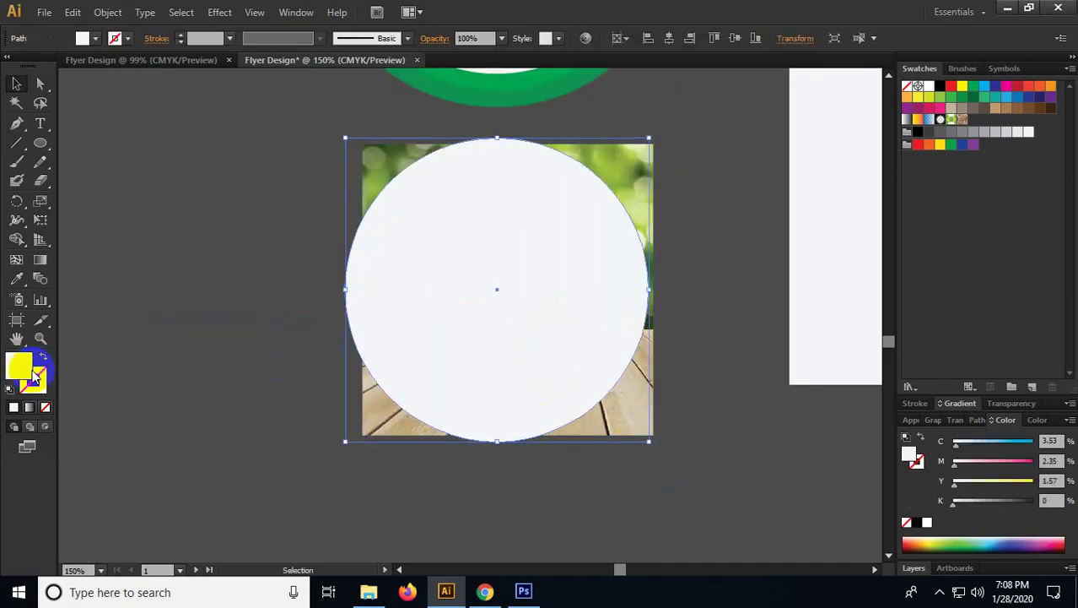
click(44, 357)
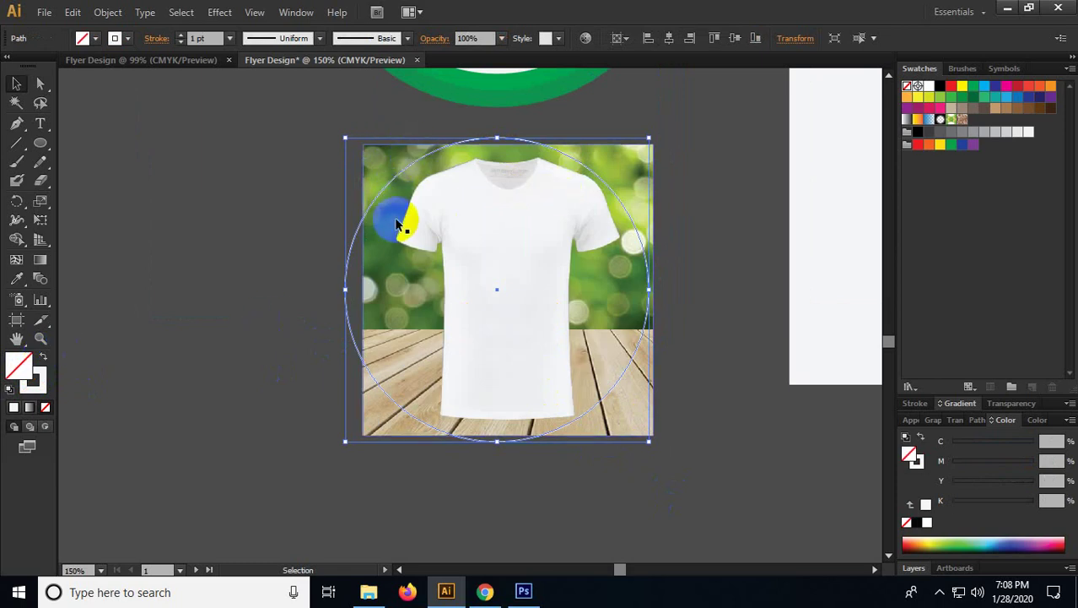
click(513, 472)
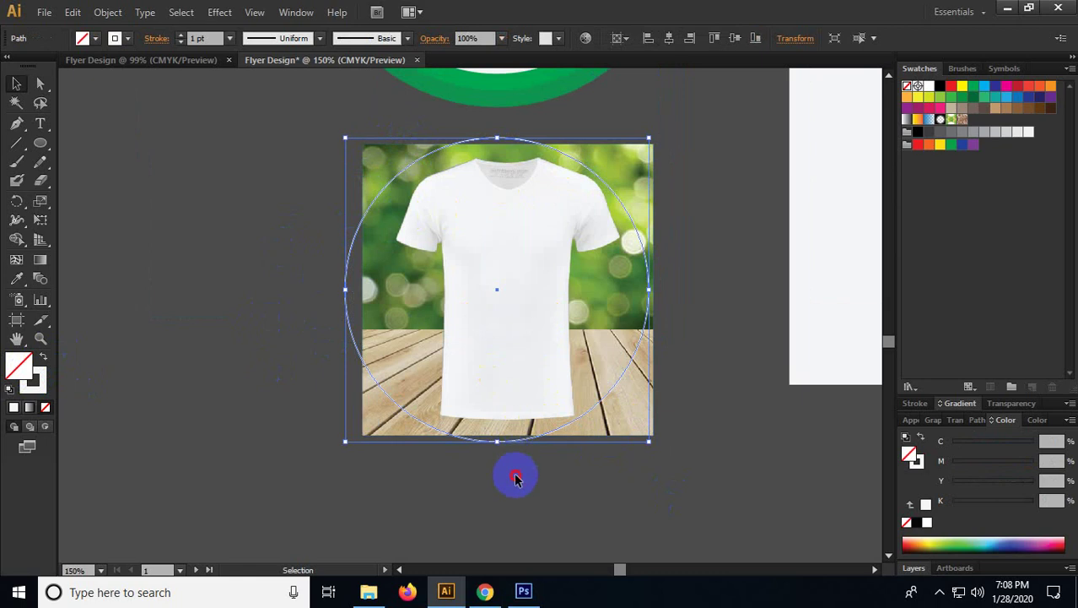
Step: Enlarge the white T-shirt photo slightly and centre it on the circle outline so it covers the whole circle
drag(520, 376, 503, 360)
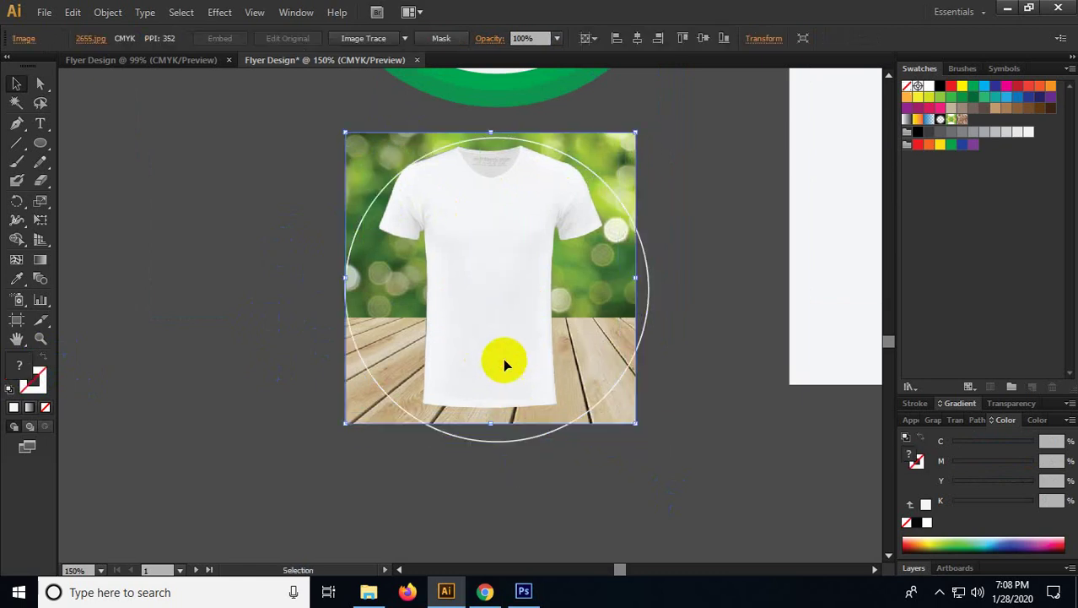
drag(492, 427, 494, 446)
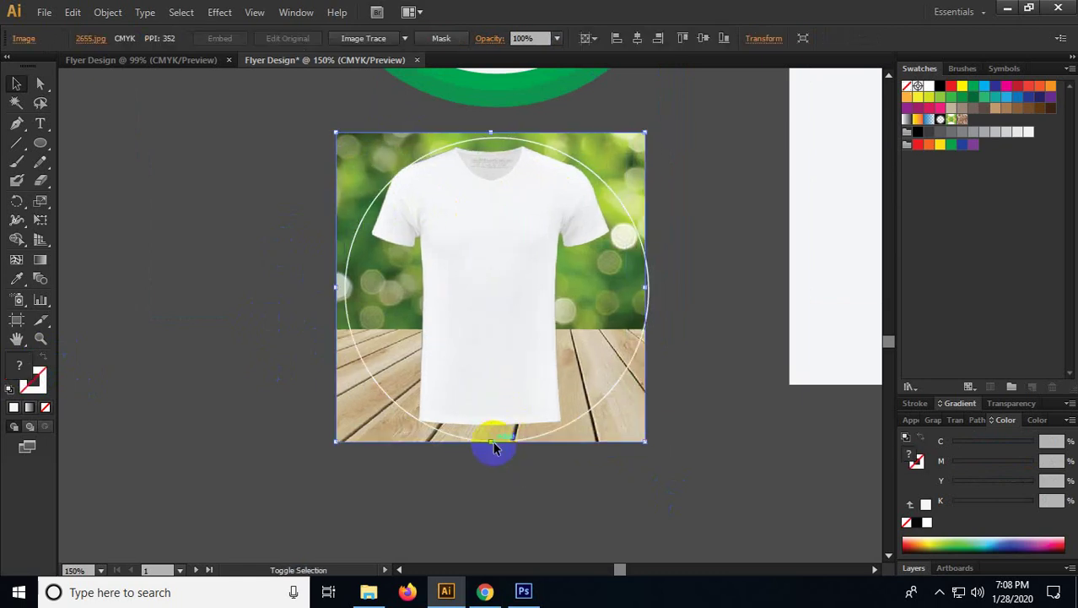
drag(504, 395, 519, 389)
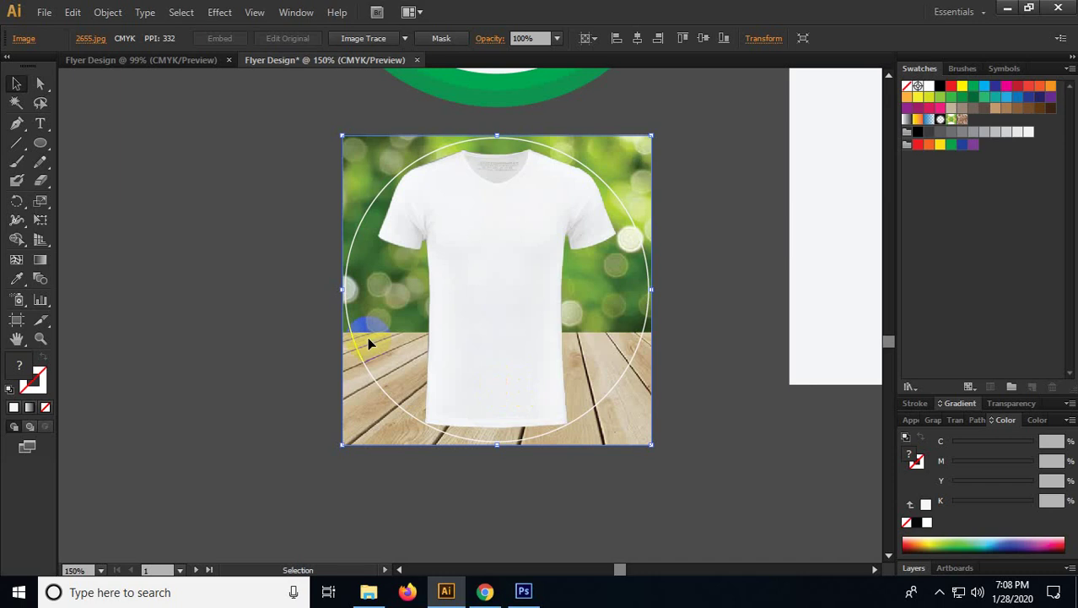
click(262, 250)
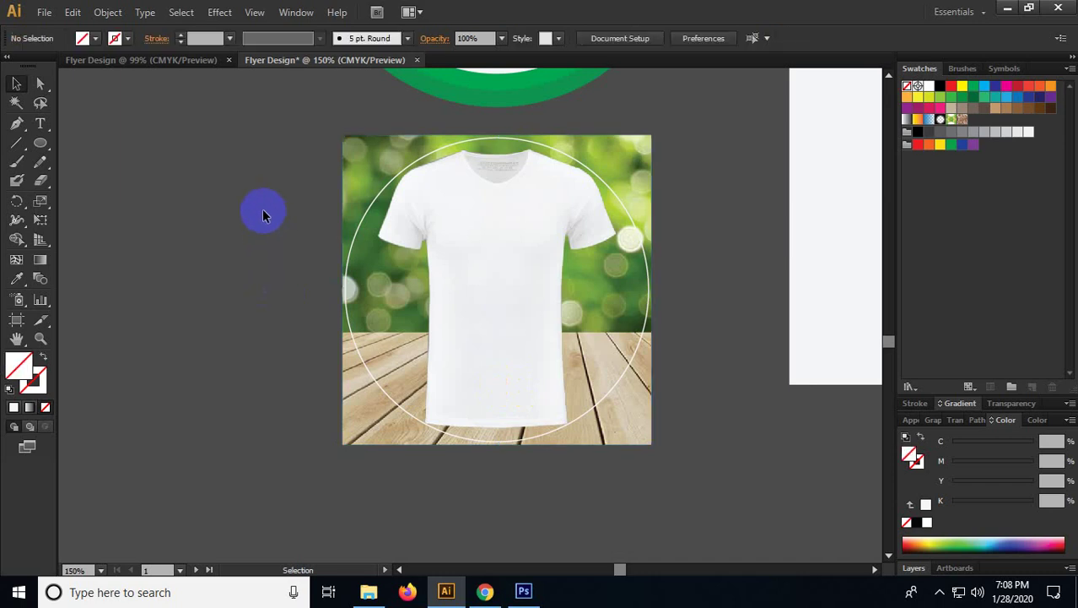
drag(264, 211, 224, 253)
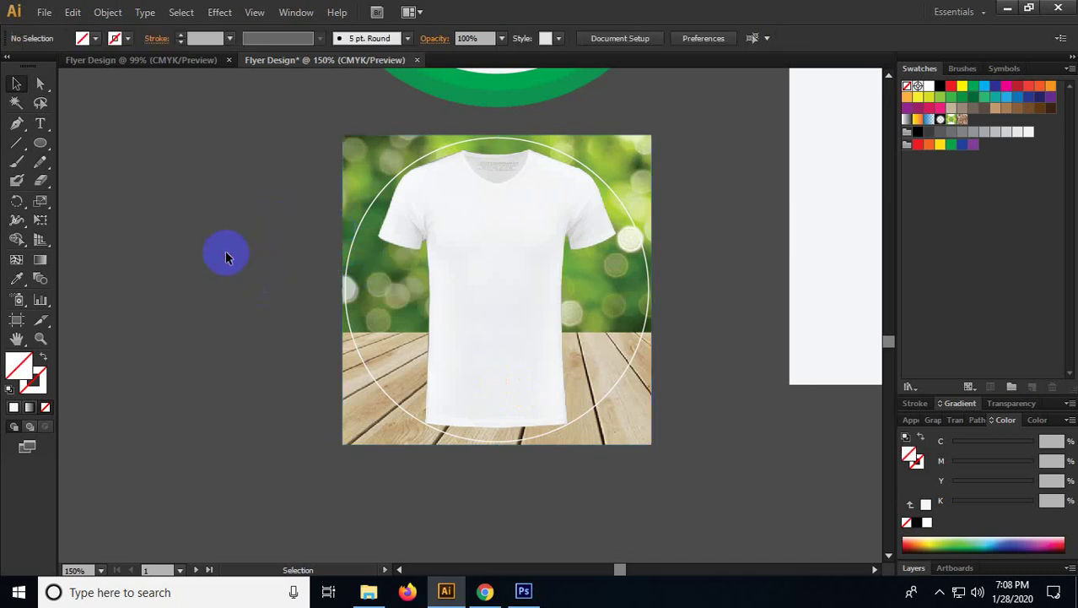
drag(353, 224, 364, 226)
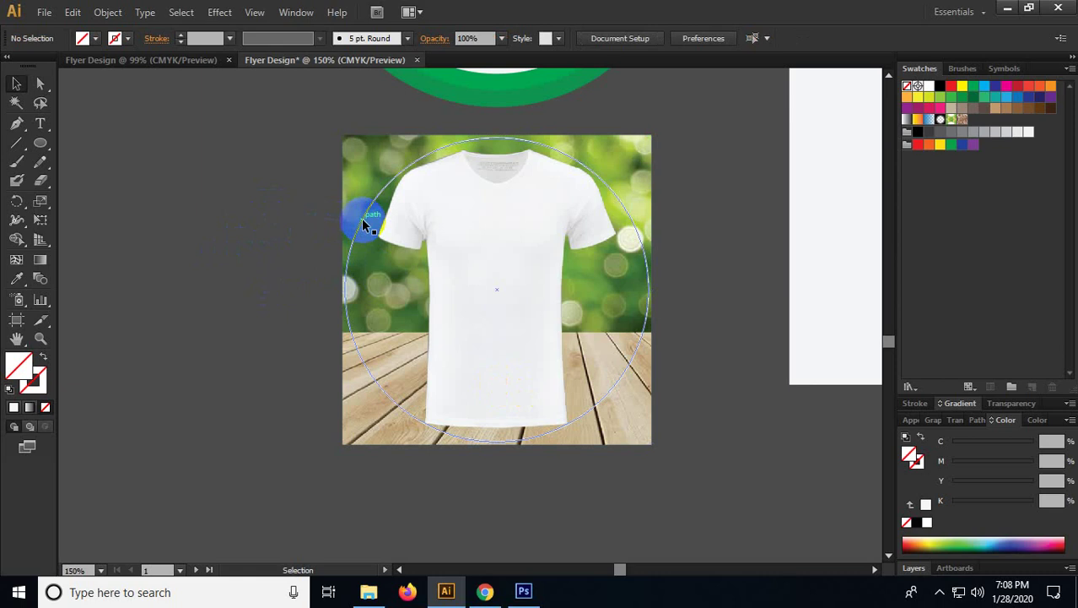
click(333, 237)
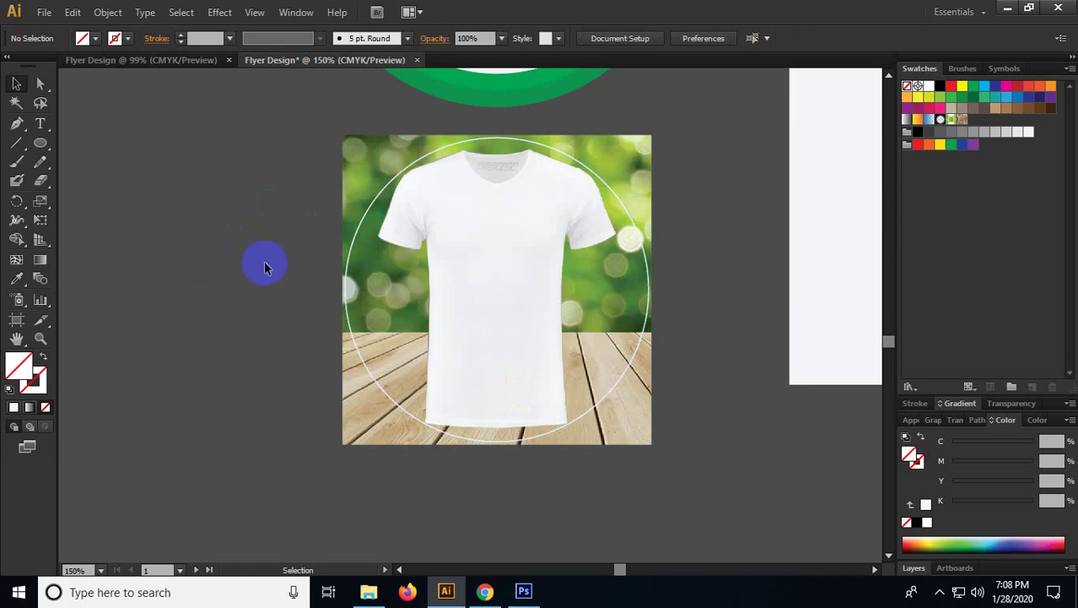
click(361, 241)
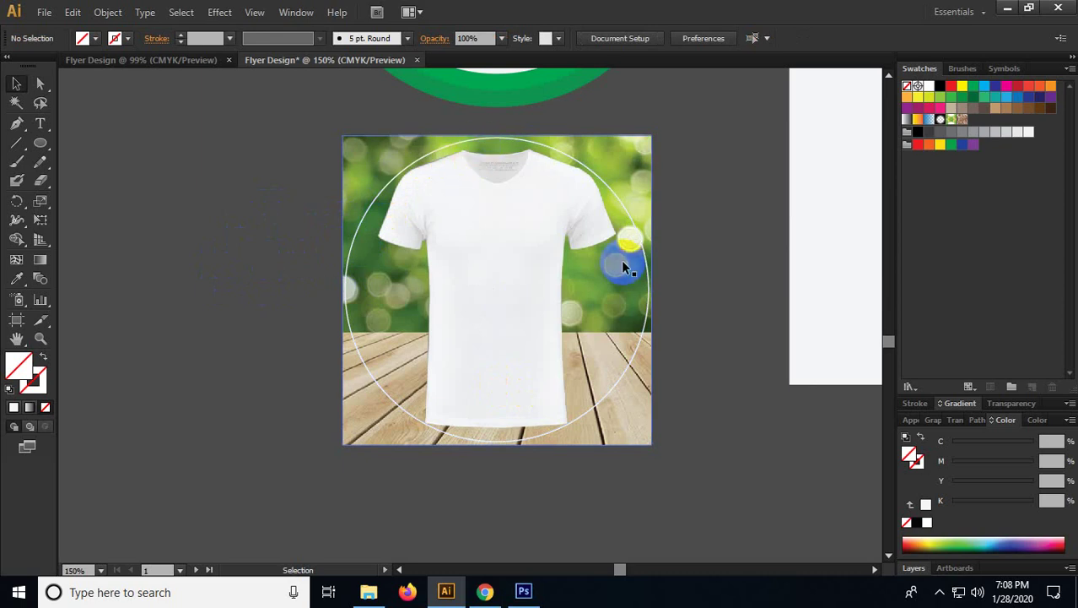
click(362, 223)
click(373, 212)
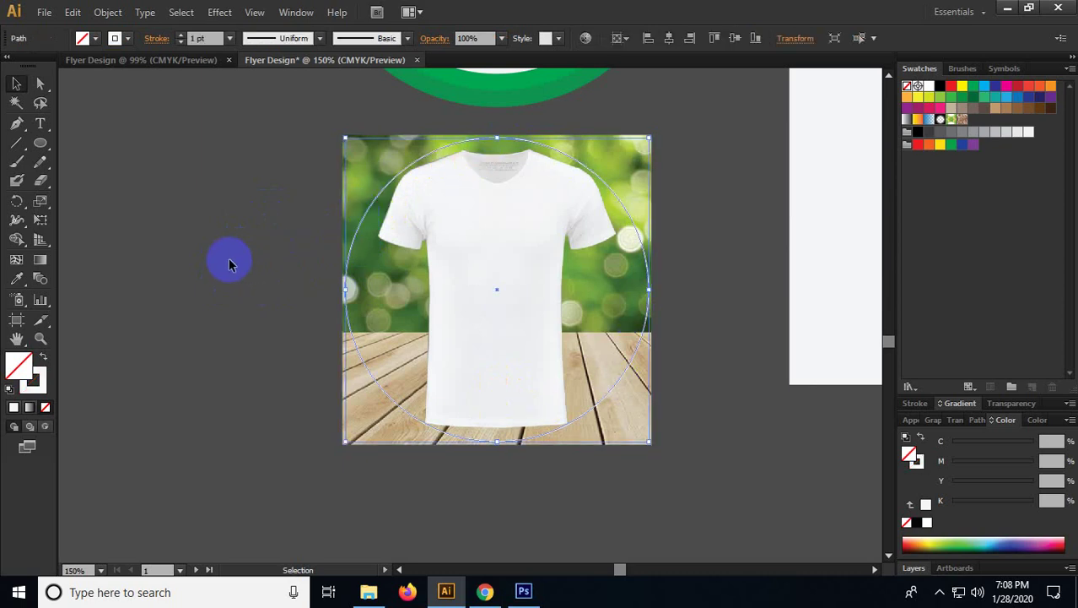
click(431, 165)
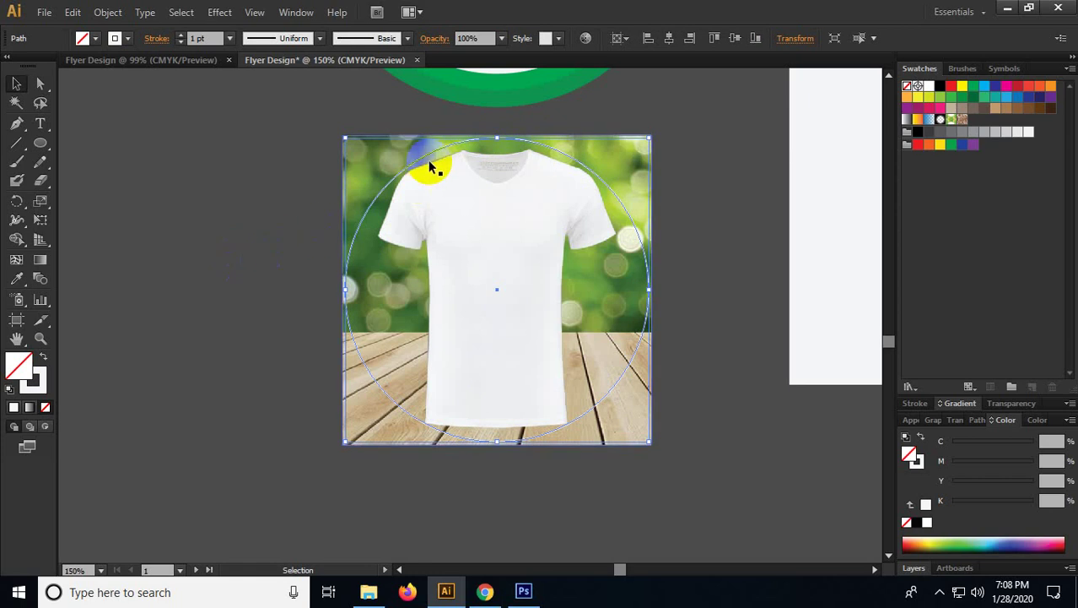
click(485, 252)
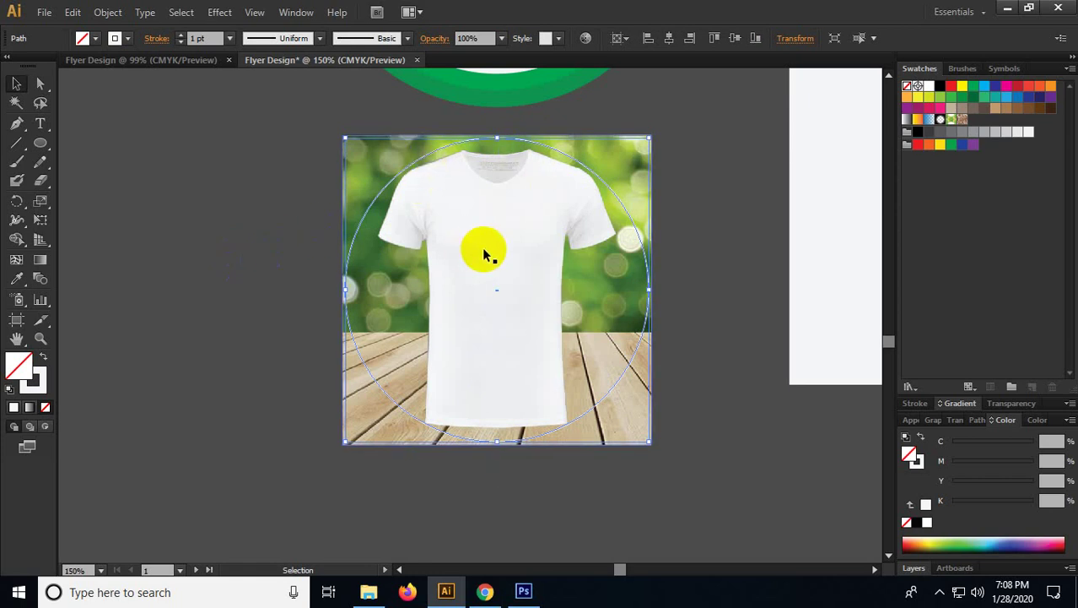
click(388, 230)
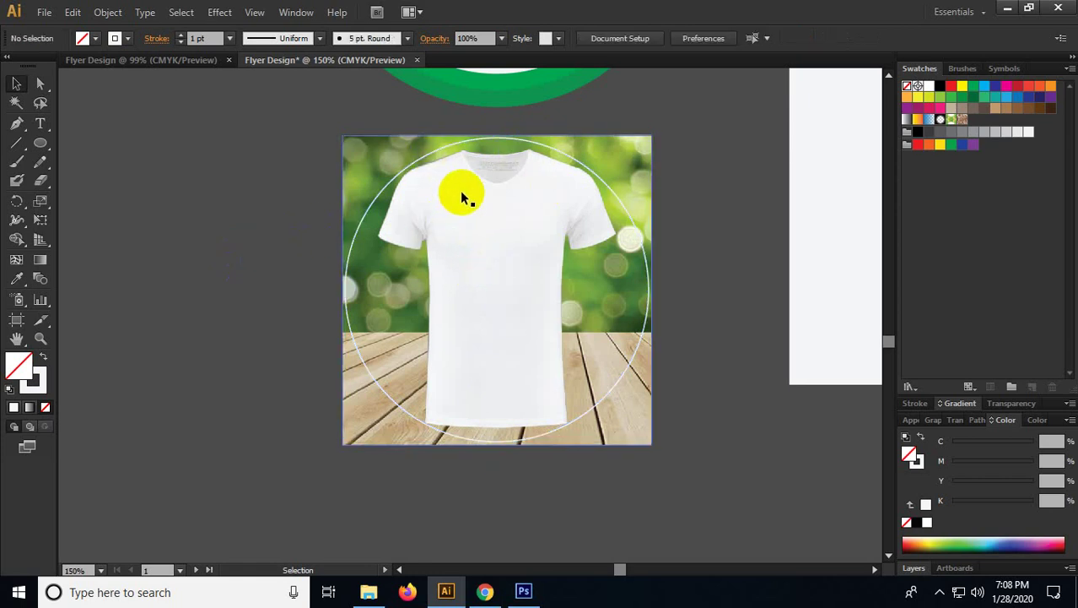
click(502, 212)
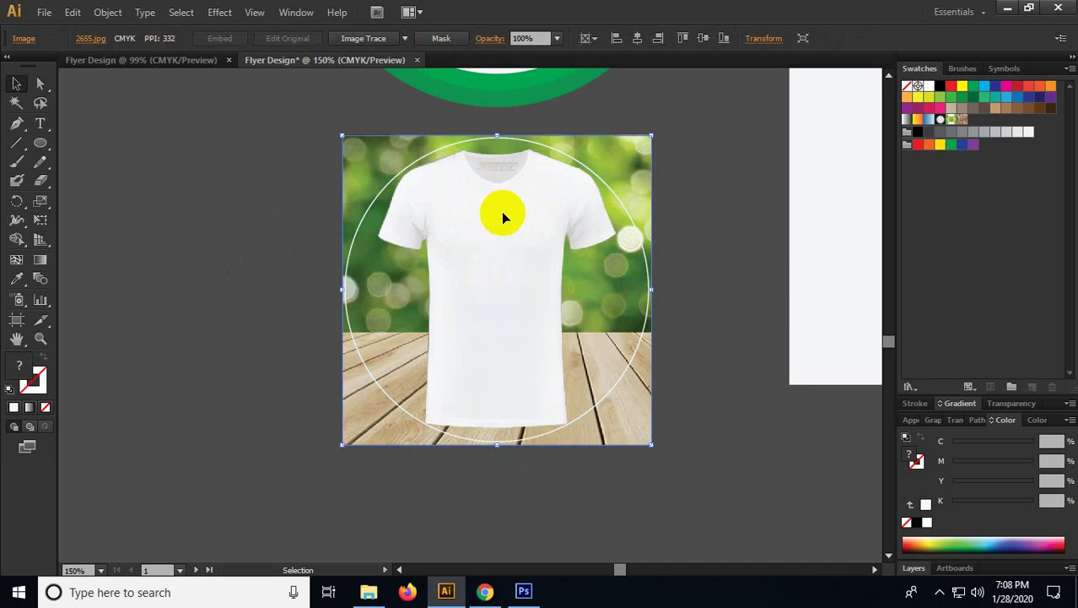
Step: Clip the white T-shirt photo to the circle with a clipping mask and undo it
drag(258, 169, 381, 243)
right_click(372, 215)
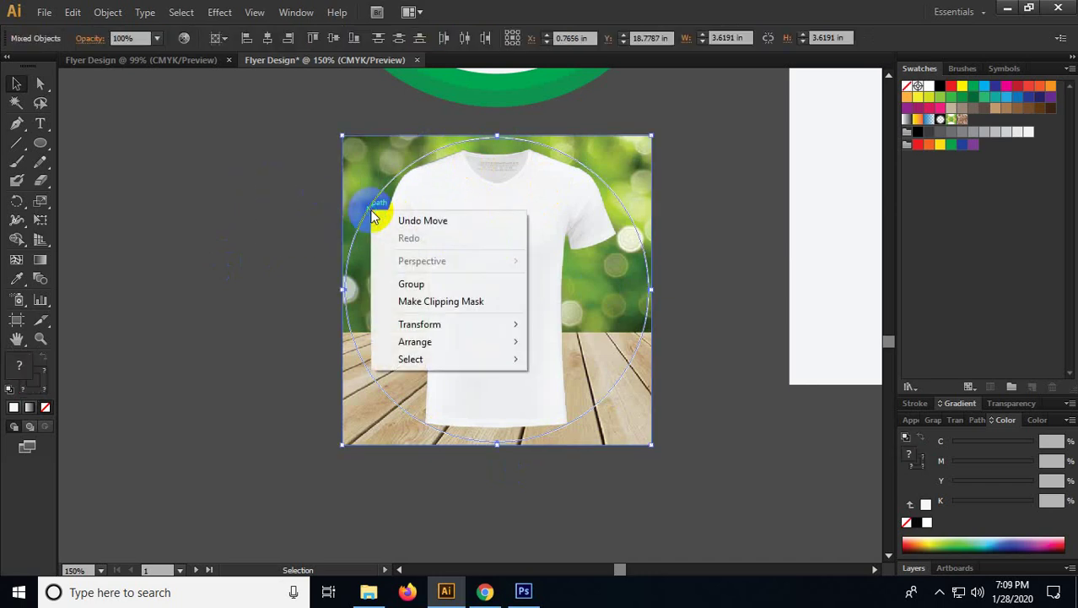
click(451, 304)
click(289, 281)
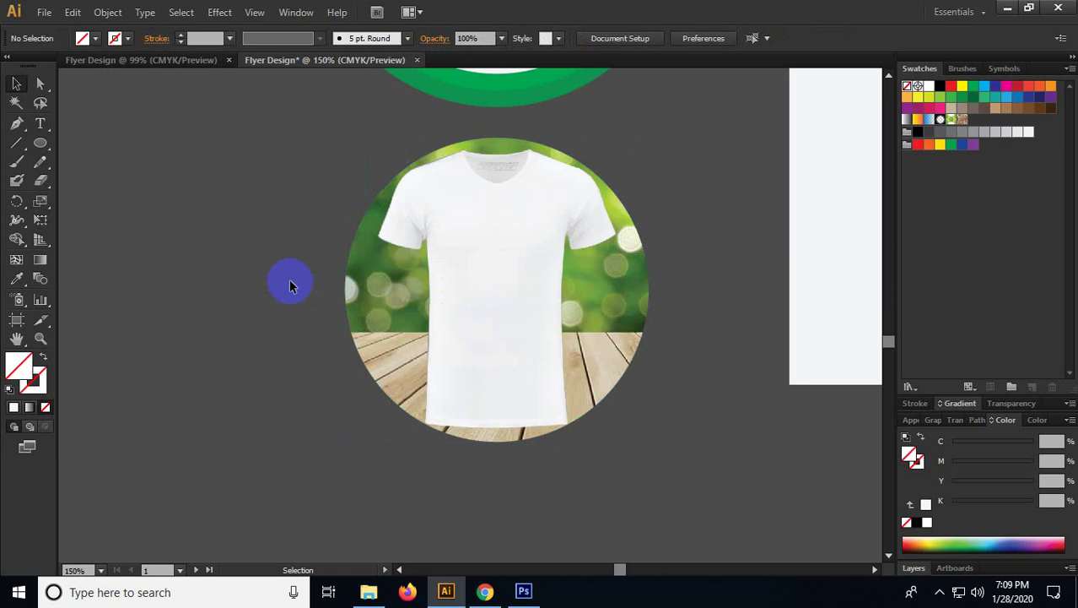
key(ctrl+z)
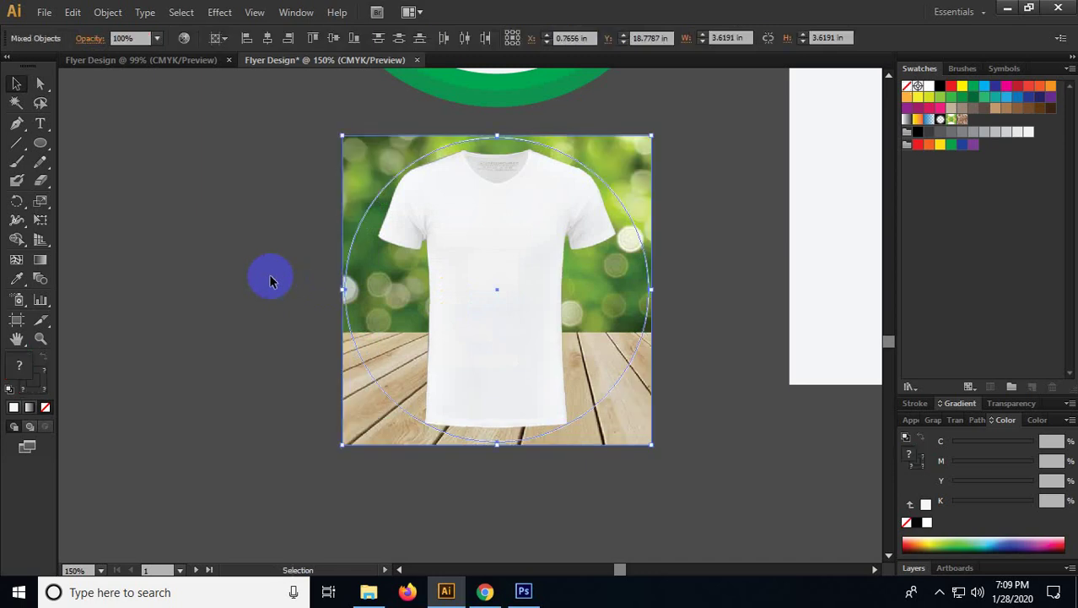
Step: Select the circle outline together with the white T-shirt photo and make a clipping mask from them
click(243, 226)
drag(243, 205, 474, 378)
click(288, 294)
drag(272, 247, 433, 340)
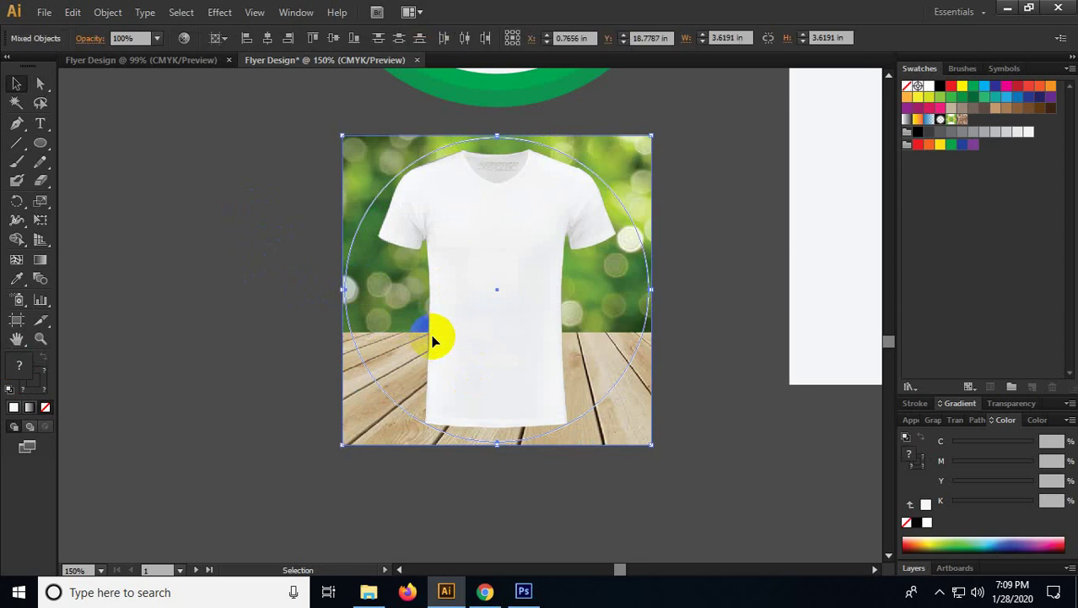
key(a)
key(ctrl+7)
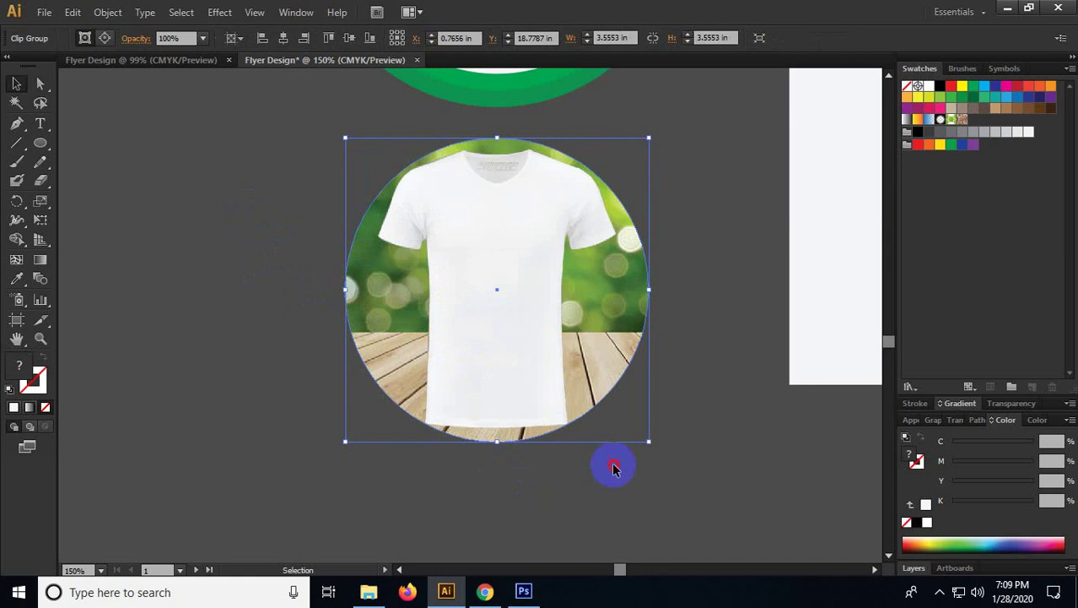
Step: Release the circular clipping mask from the white T-shirt photo
click(629, 467)
click(437, 363)
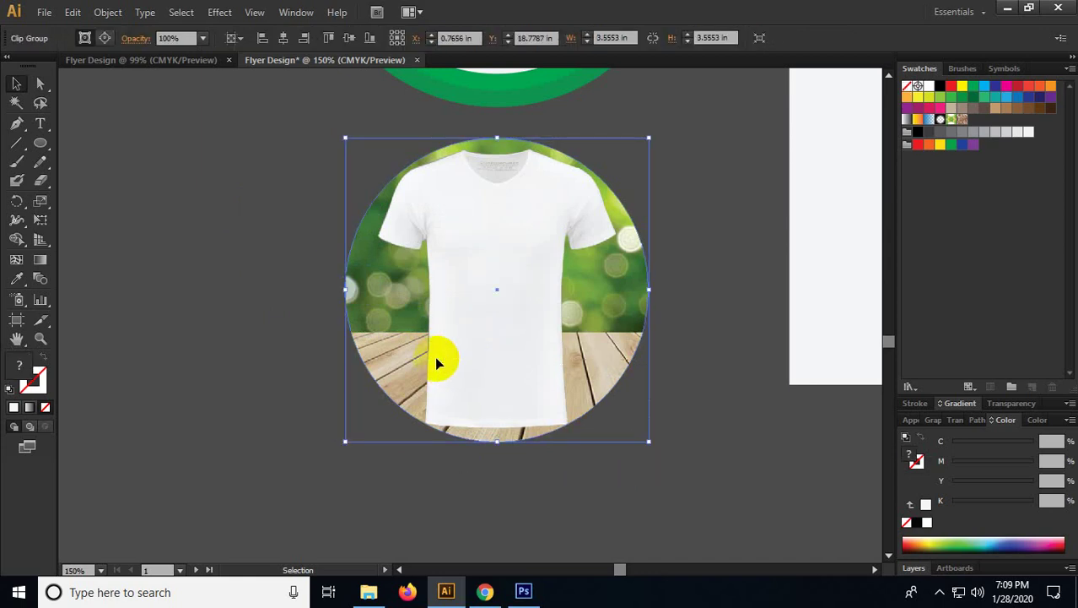
drag(564, 455, 500, 458)
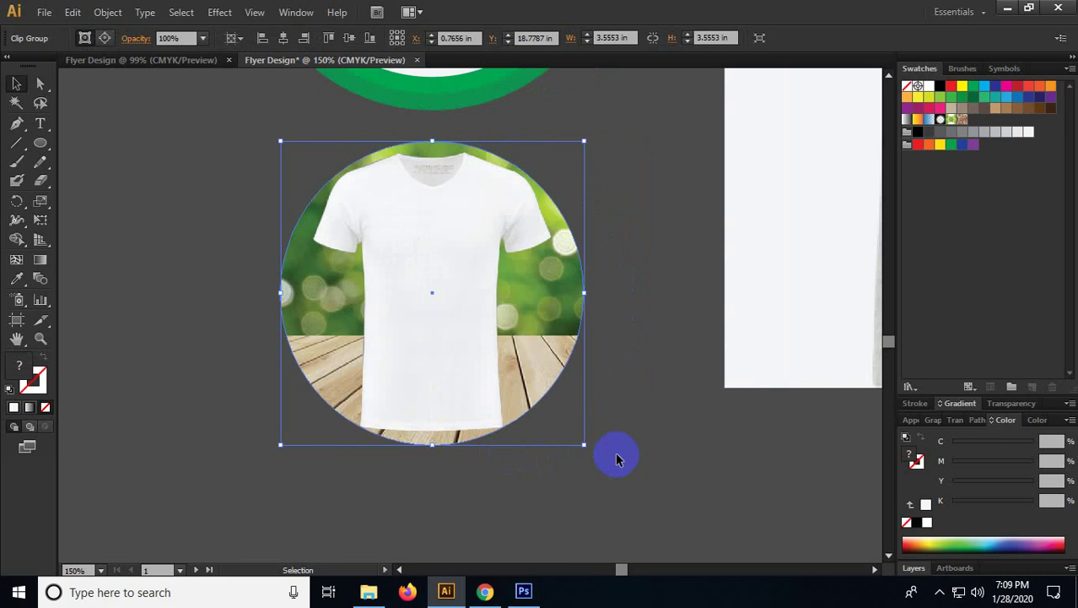
key(ctrl)
key(ctrl)
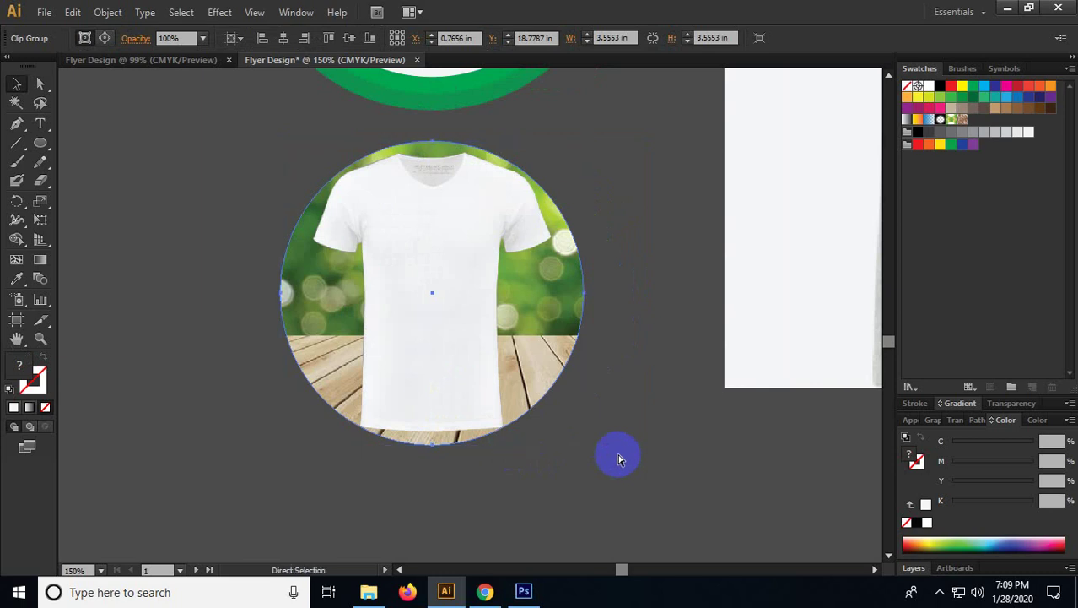
key(ctrl+7)
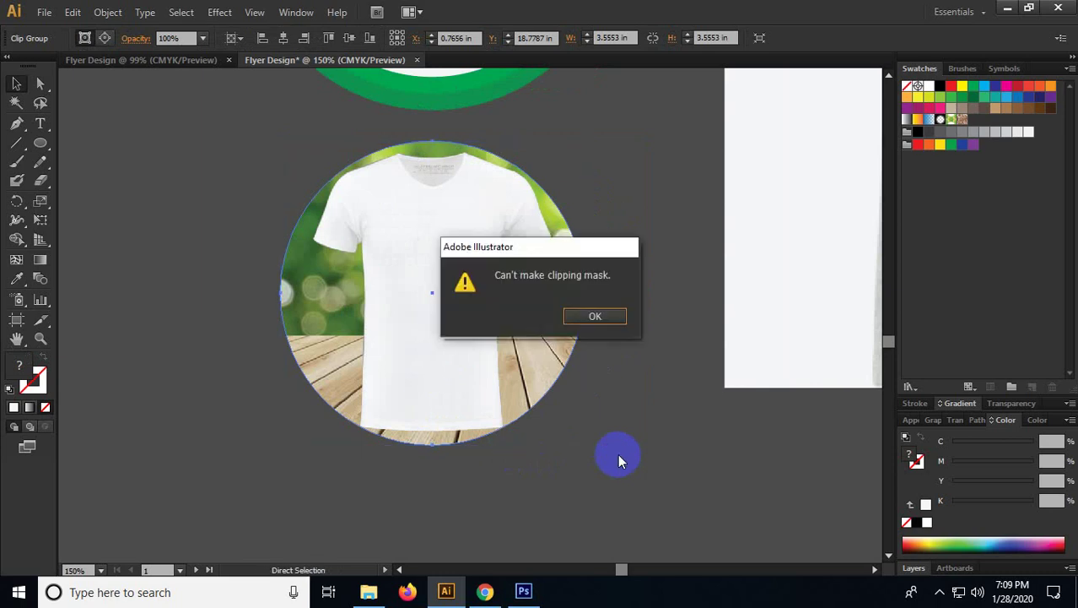
key(Return)
key(ctrl)
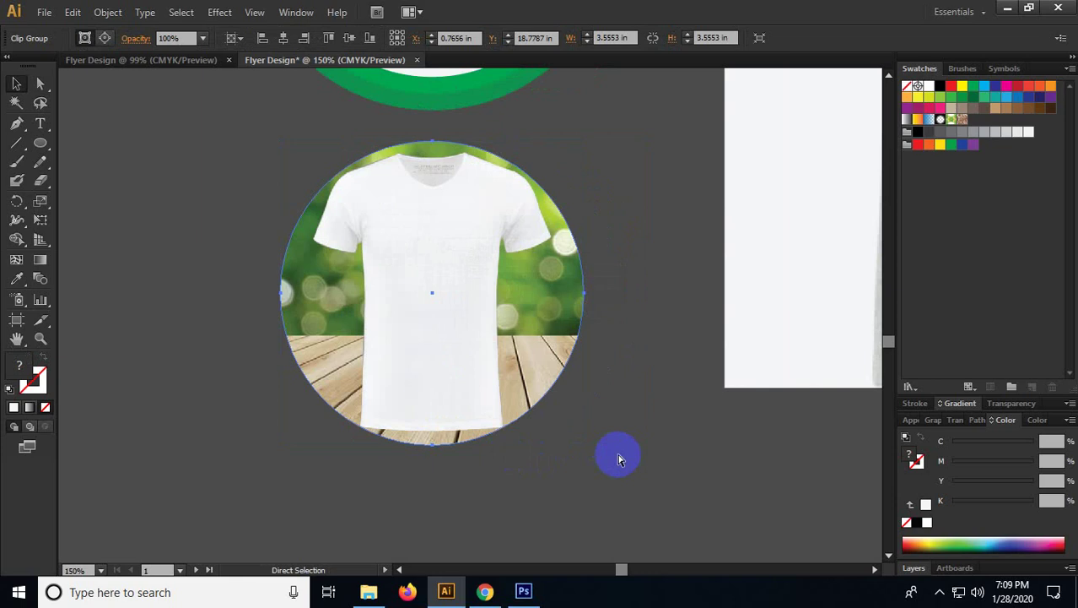
key(alt)
key(ctrl+alt+7)
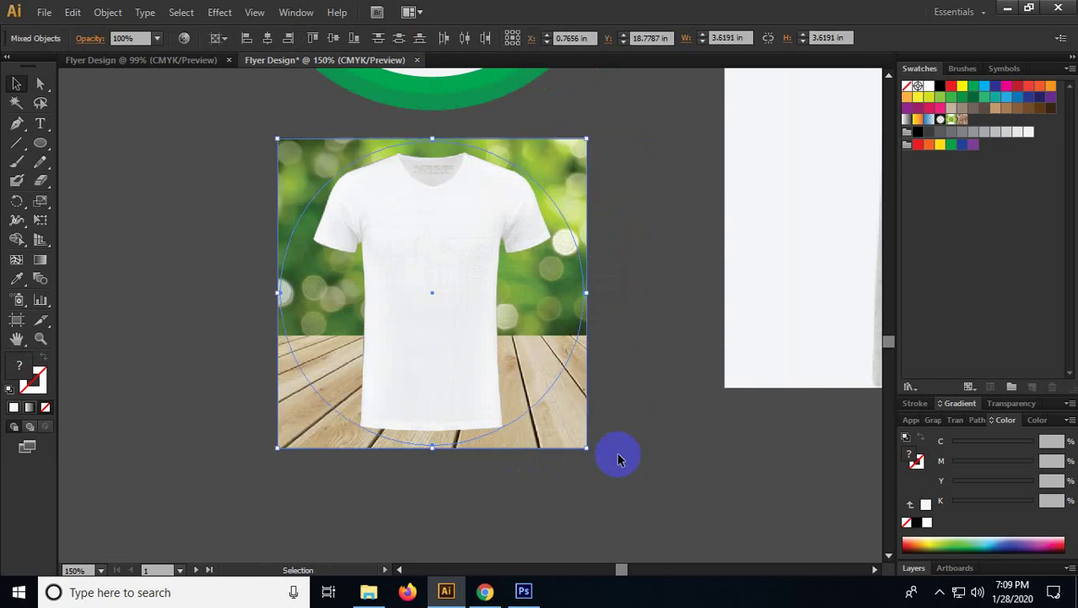
Step: Make the circular clipping mask on the white T-shirt photo again
key(ctrl)
key(ctrl+7)
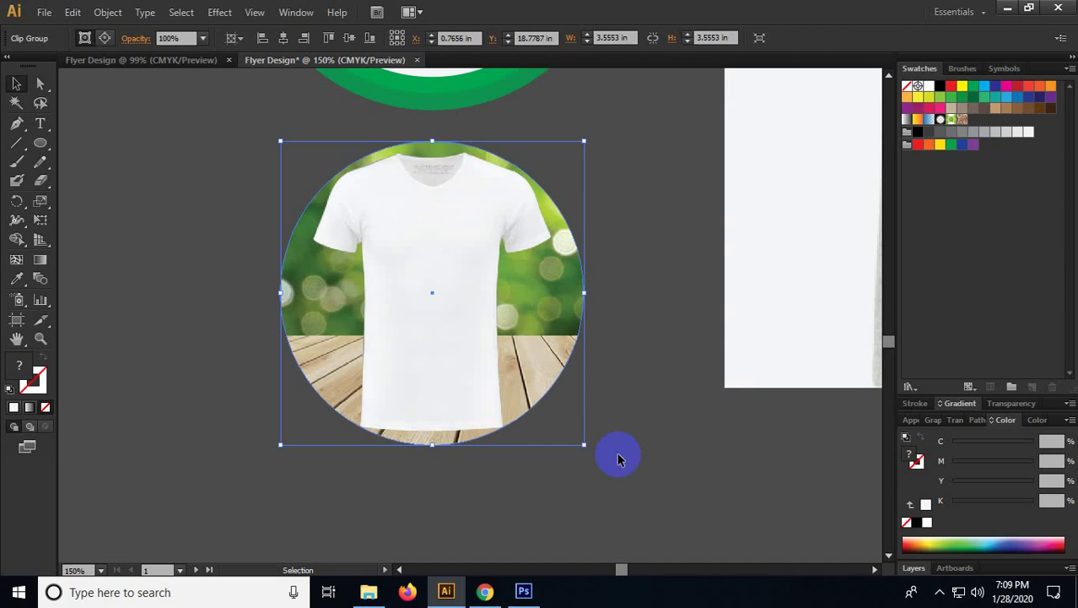
scroll(513, 469, down, 2)
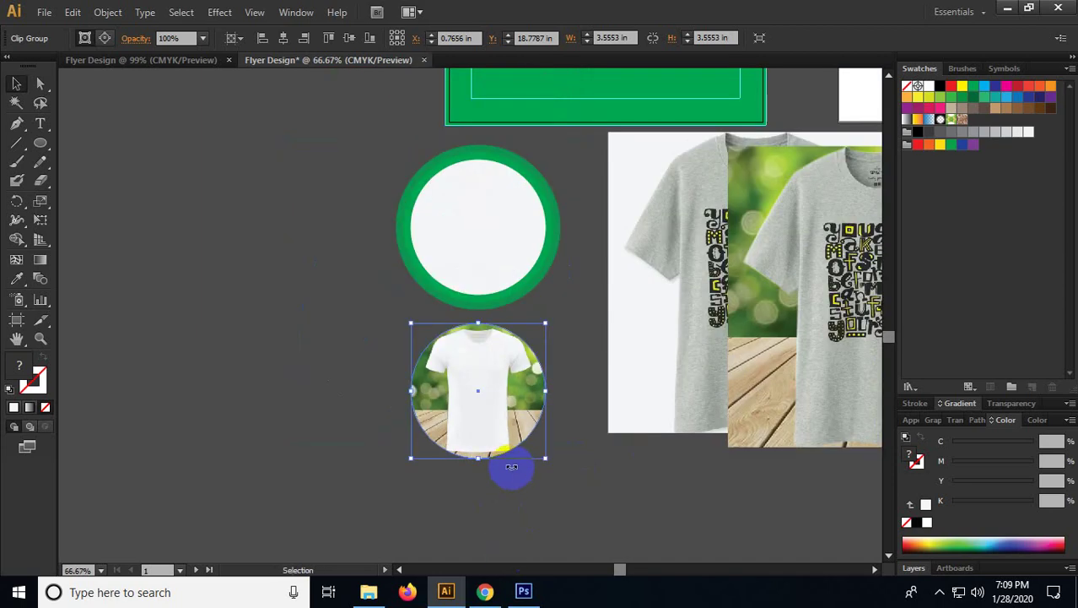
Step: Move the clipped white T-shirt photo slightly down and left, out of line with the green ring frame above it
scroll(495, 309, up, 1)
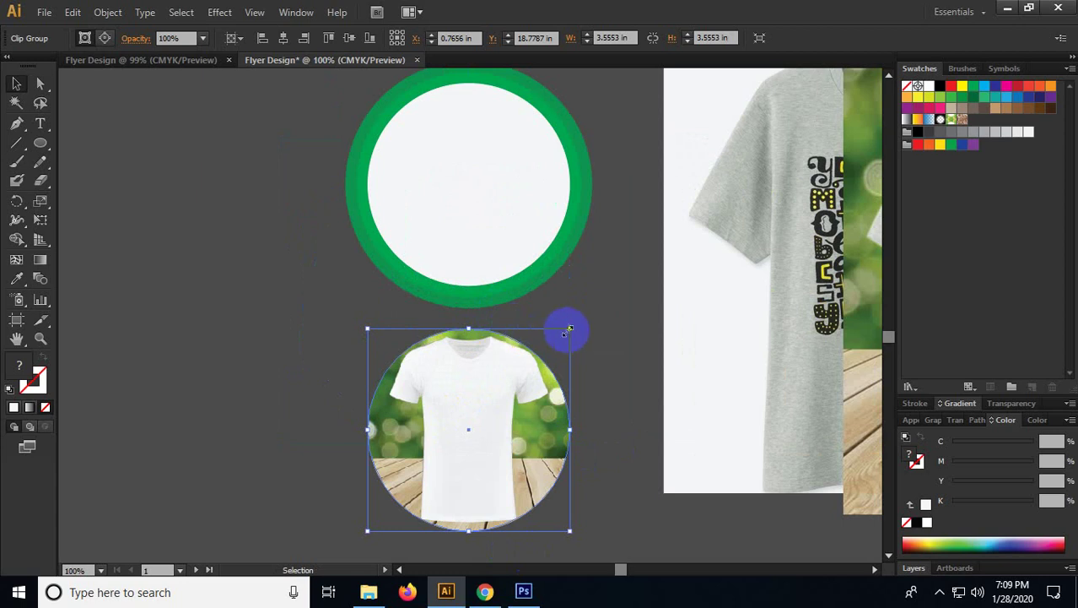
key(space)
drag(585, 305, 563, 281)
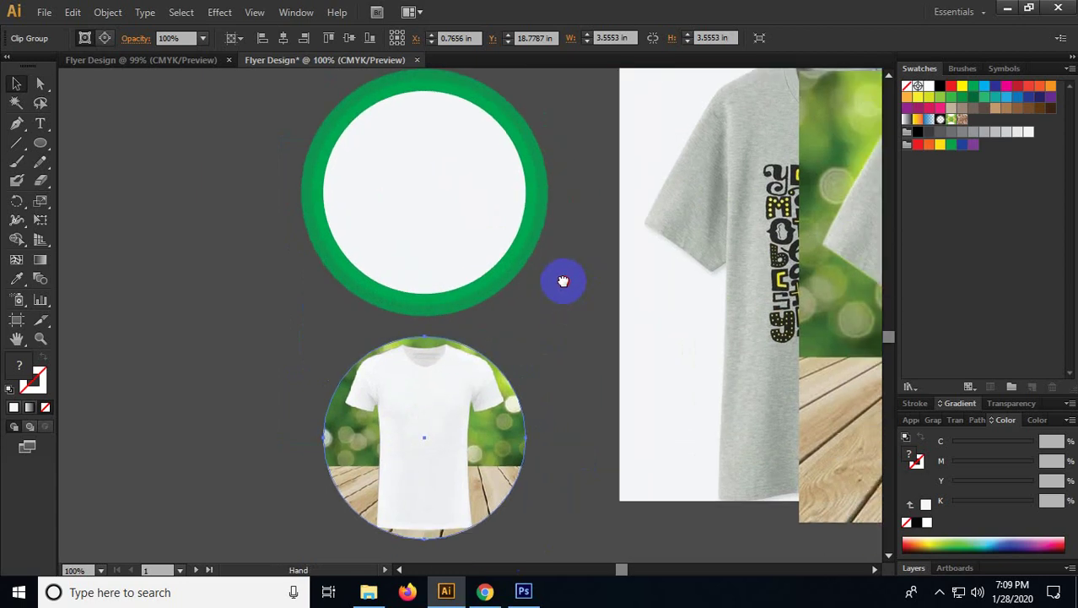
click(436, 159)
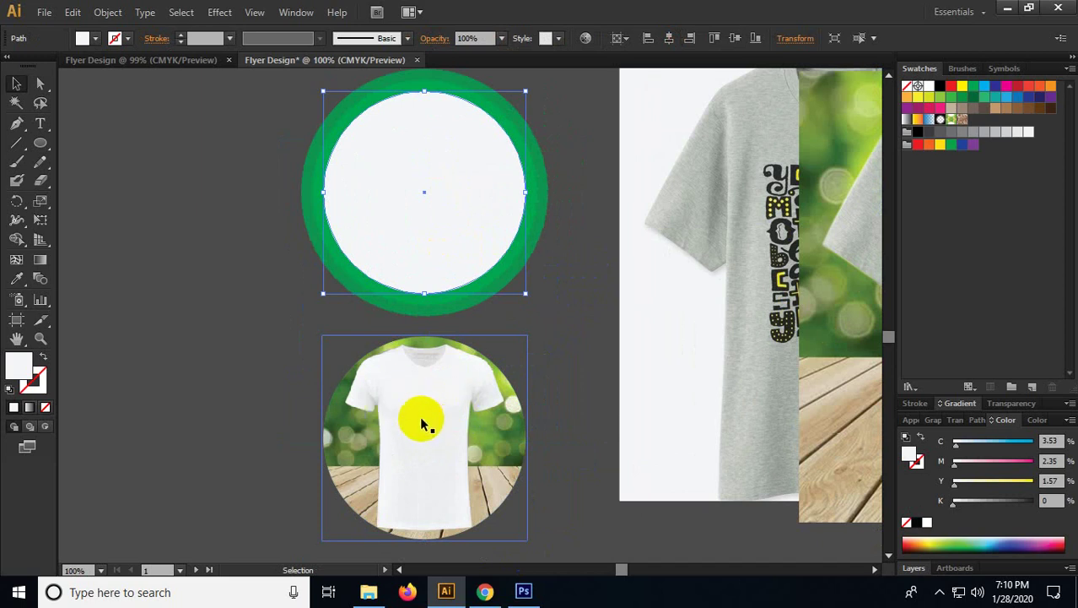
drag(424, 421, 392, 446)
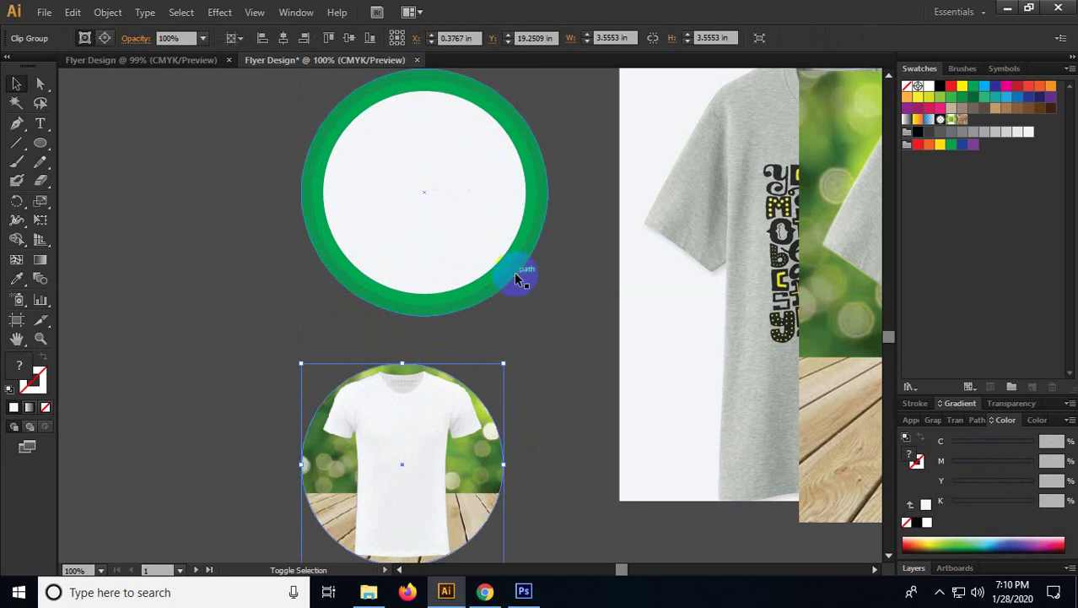
Step: Select the ring frame's white inner circle together with the clipped T-shirt photo and make the circle the key object for alignment
shift+click(440, 160)
click(417, 461)
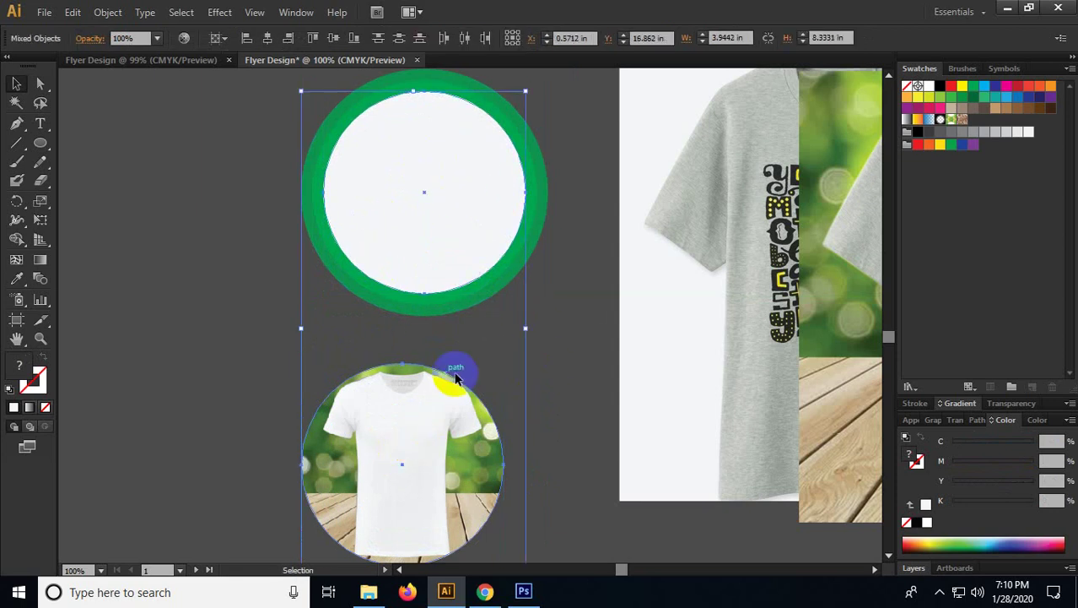
click(450, 440)
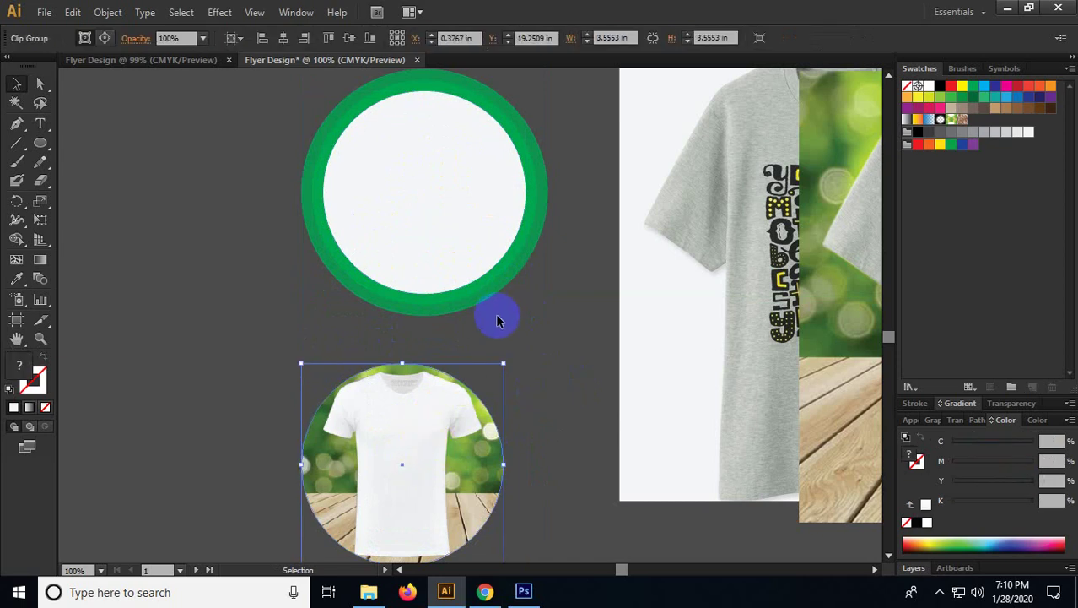
shift+click(410, 193)
shift+click(406, 192)
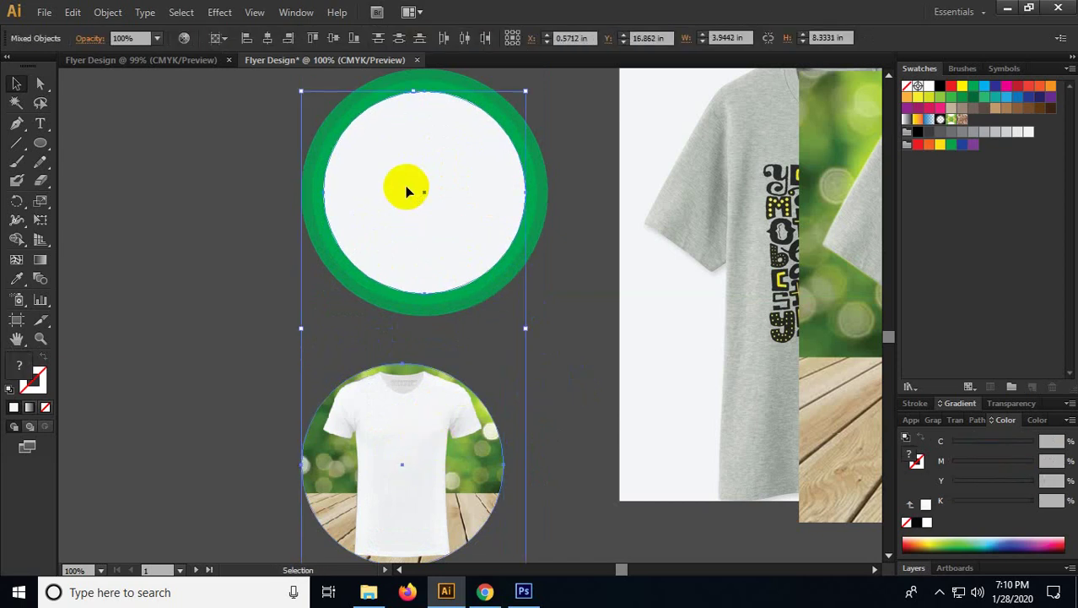
scroll(405, 205, down, 1)
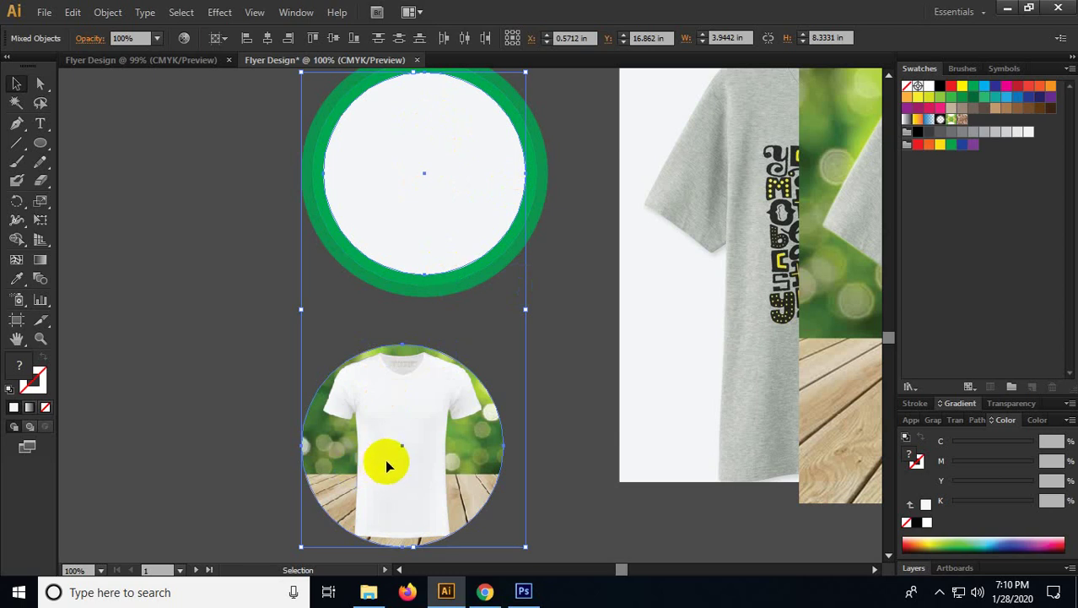
scroll(460, 202, up, 1)
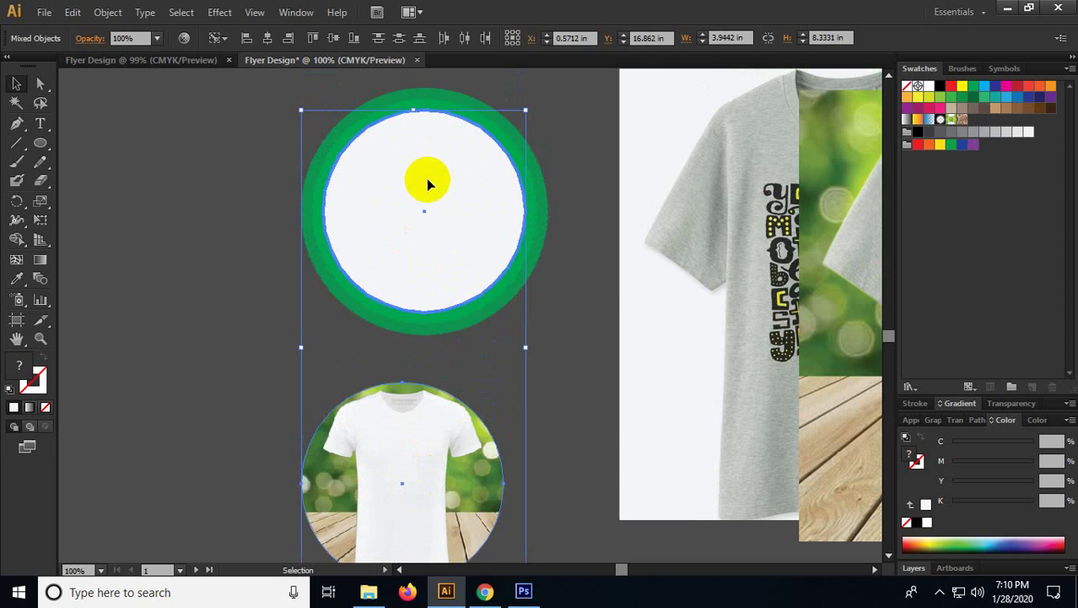
scroll(413, 279, down, 1)
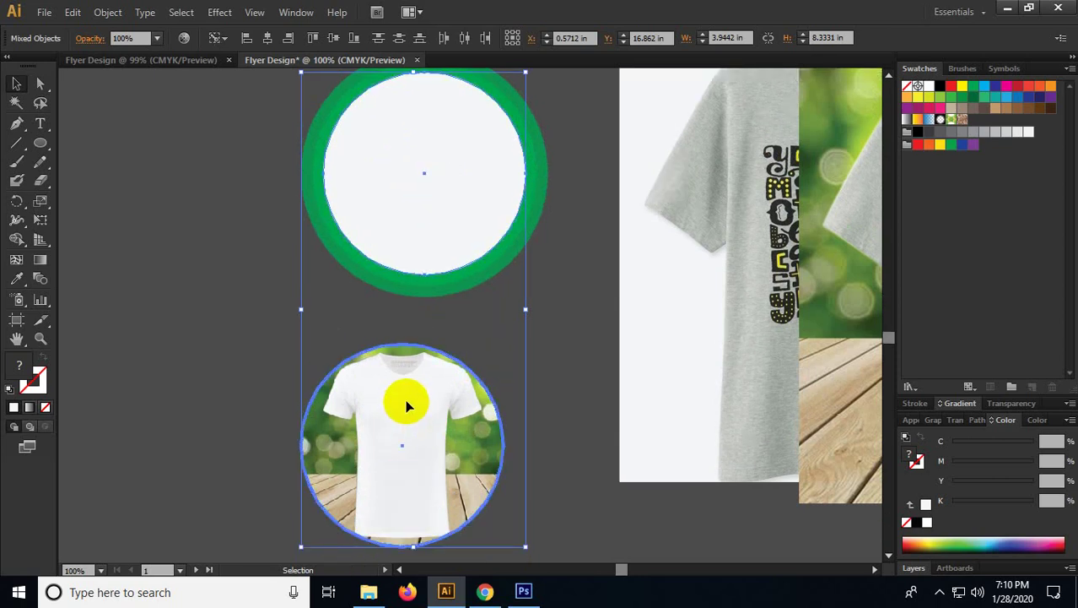
click(368, 288)
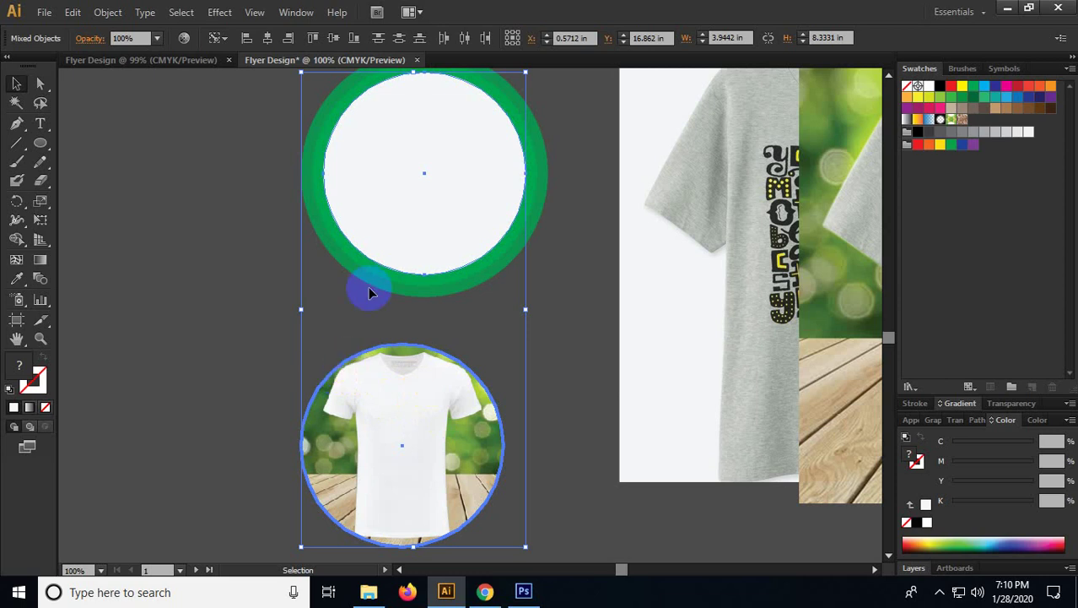
click(324, 180)
click(325, 178)
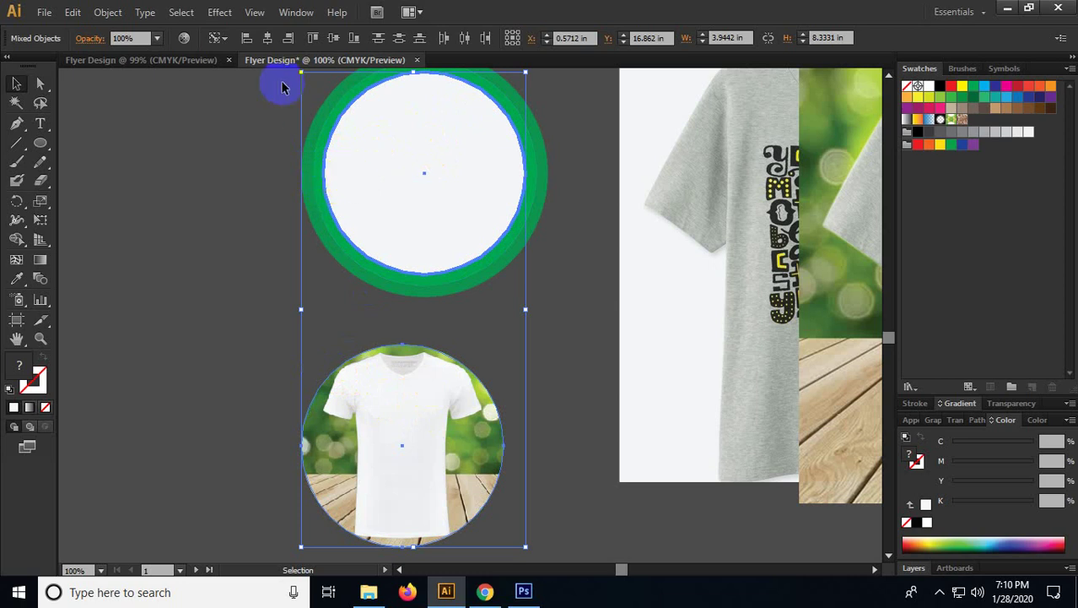
Step: Center the clipped T-shirt photo horizontally and vertically on the ring frame's inner circle and deselect everything
click(267, 39)
click(266, 39)
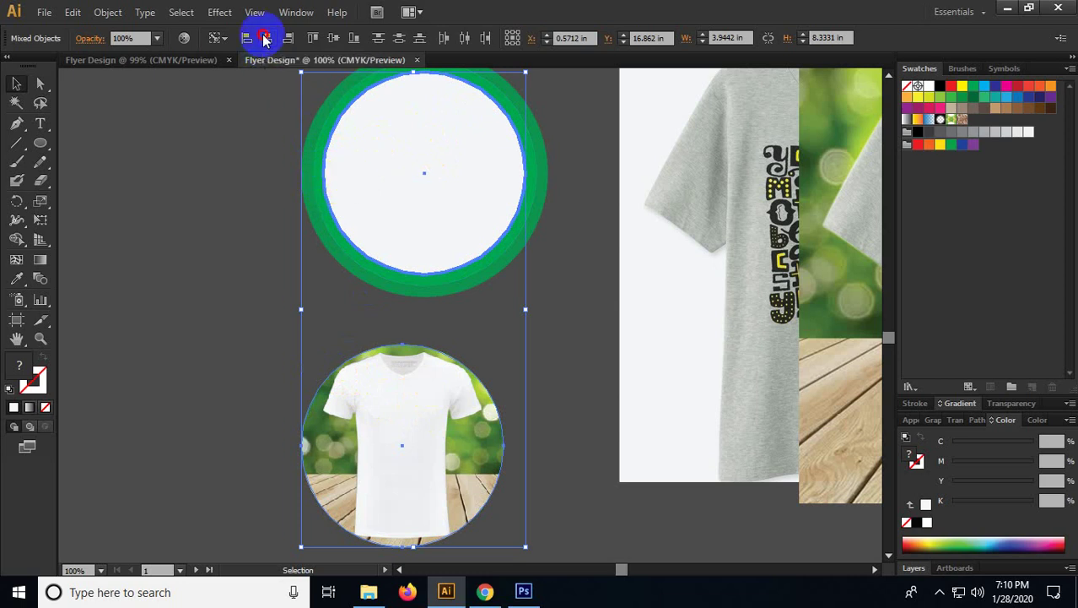
click(335, 39)
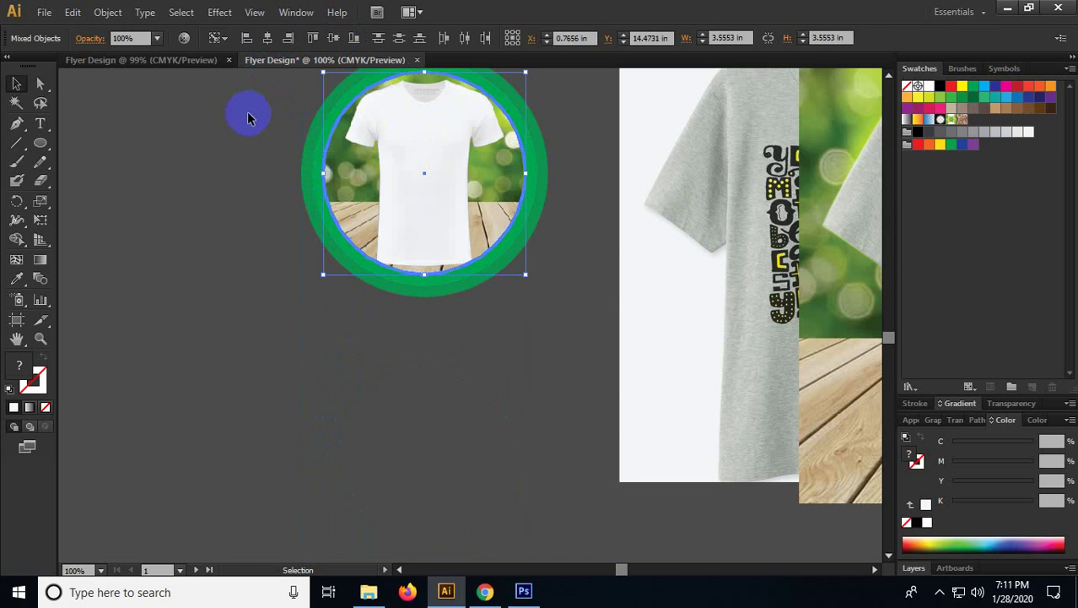
click(263, 183)
scroll(281, 219, up, 1)
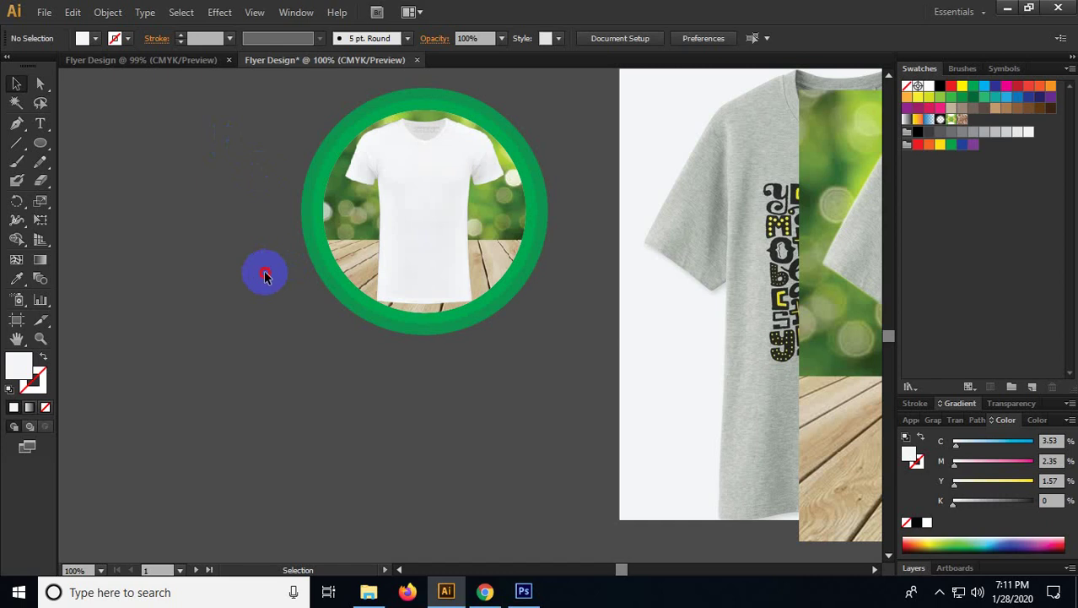
Step: Draw a five-pointed star about 7.16 in wide and 6.81 in high, below and left of the circular badge
scroll(279, 329, down, 3)
scroll(304, 354, up, 2)
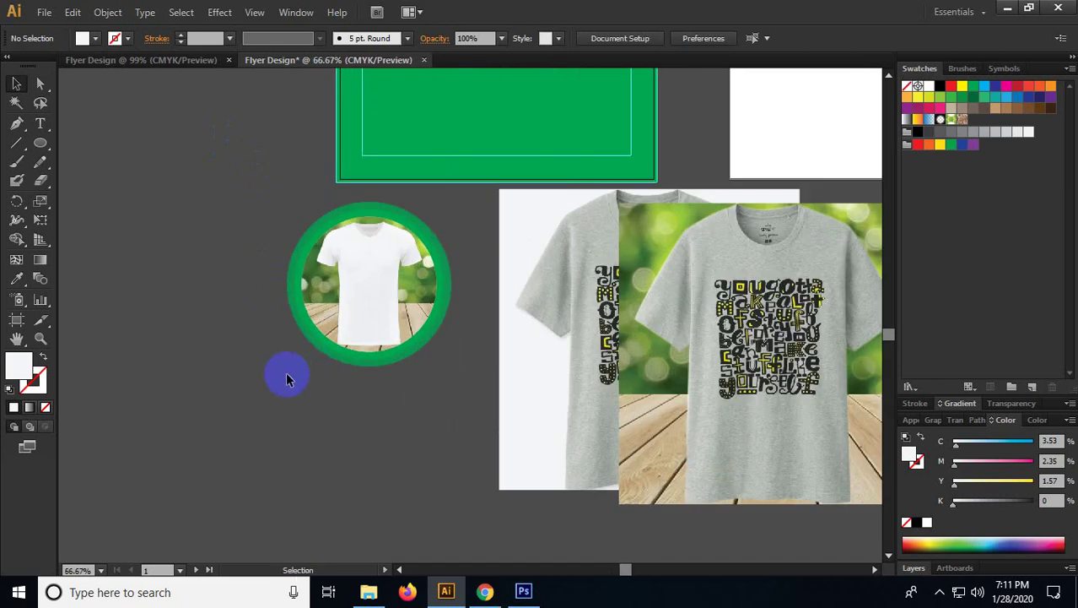
scroll(299, 352, down, 3)
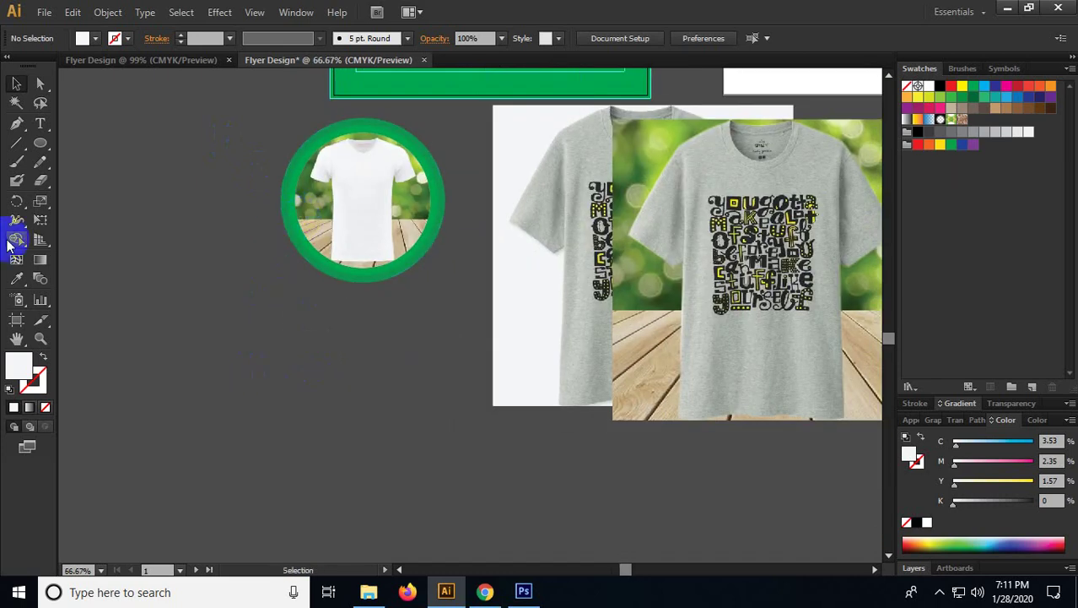
click(41, 146)
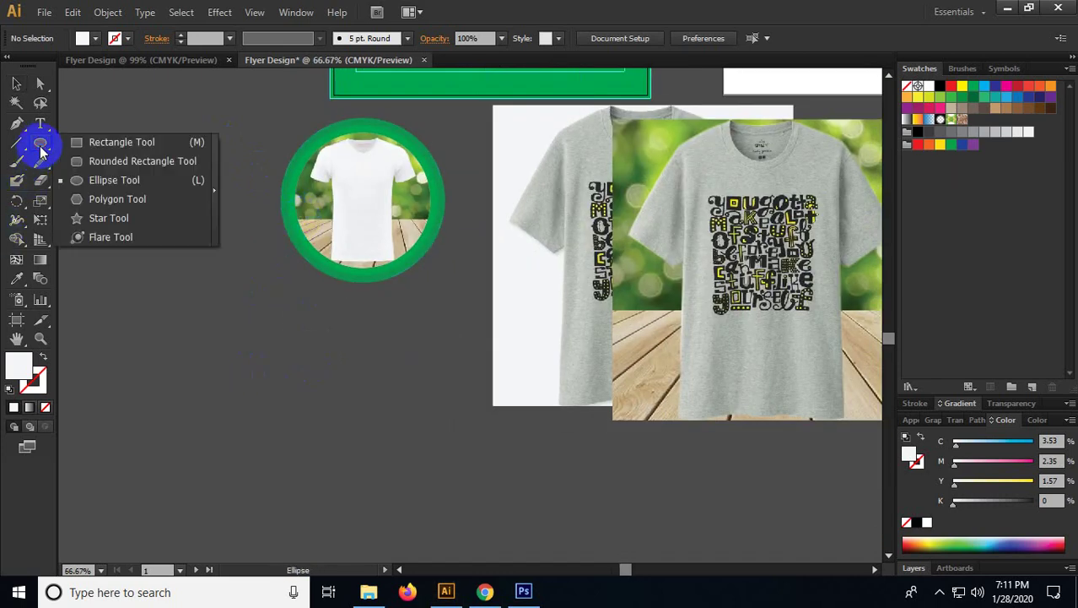
click(116, 222)
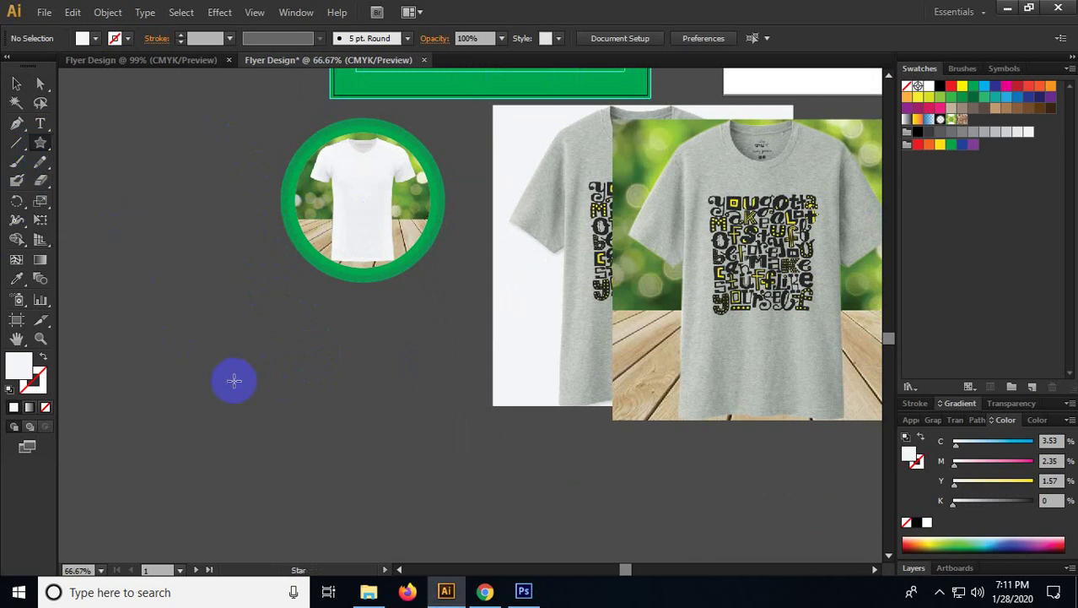
drag(234, 372, 343, 461)
click(16, 84)
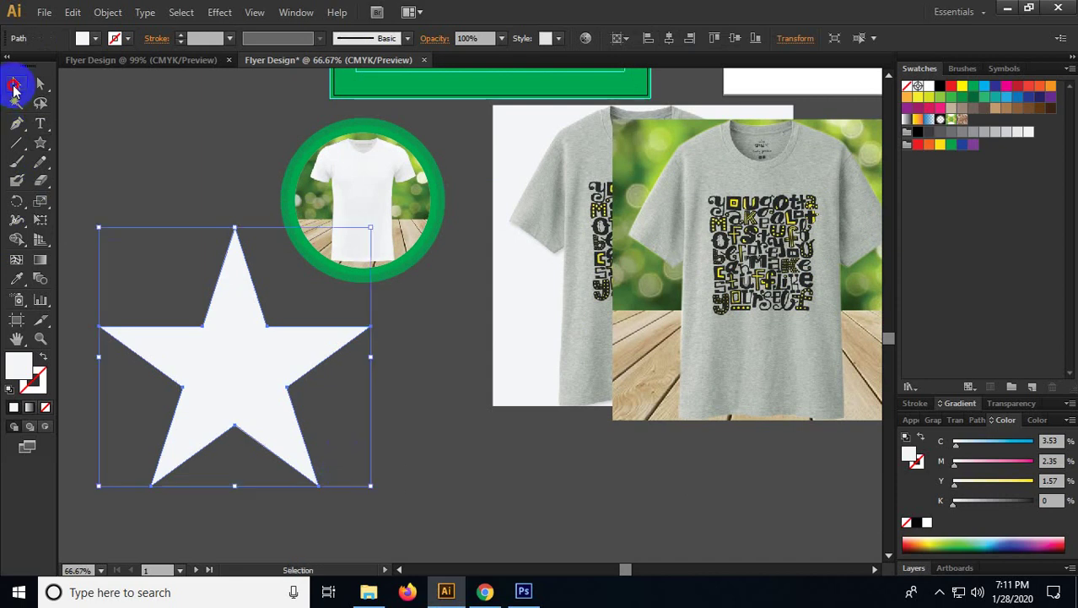
Step: Move the grey T-shirt photo with the green background onto the star and clip it to the star shape
click(487, 372)
scroll(481, 369, down, 2)
drag(763, 246, 234, 350)
mouse_move(469, 444)
mouse_down()
mouse_move(179, 304)
mouse_move(172, 259)
mouse_up()
key(ctrl+7)
click(188, 238)
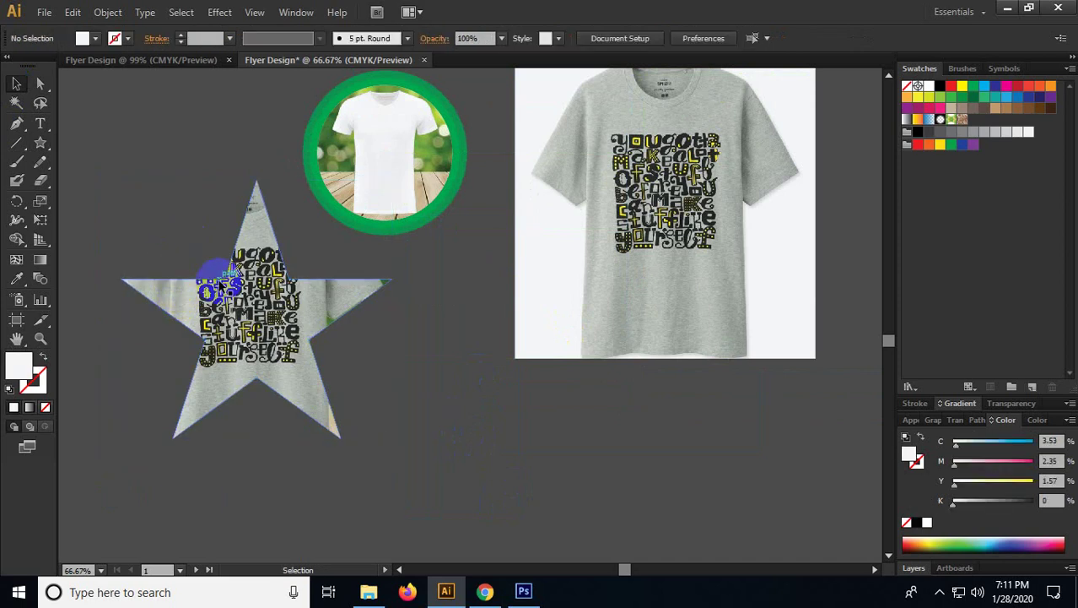
Step: Give the star-shaped clip group a red stroke and deselect it
click(221, 287)
click(34, 378)
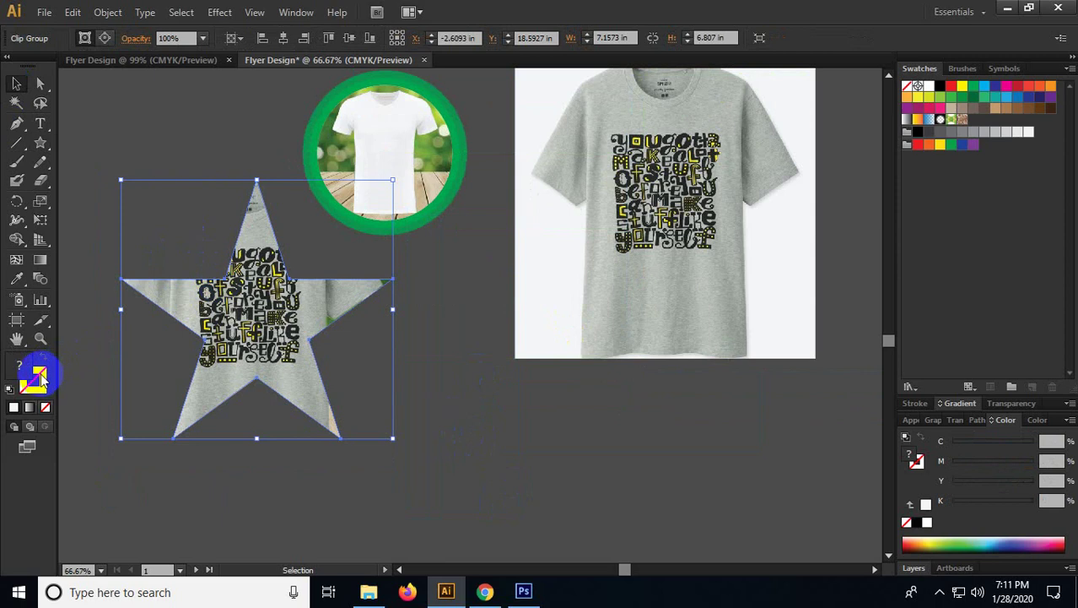
click(951, 85)
click(188, 129)
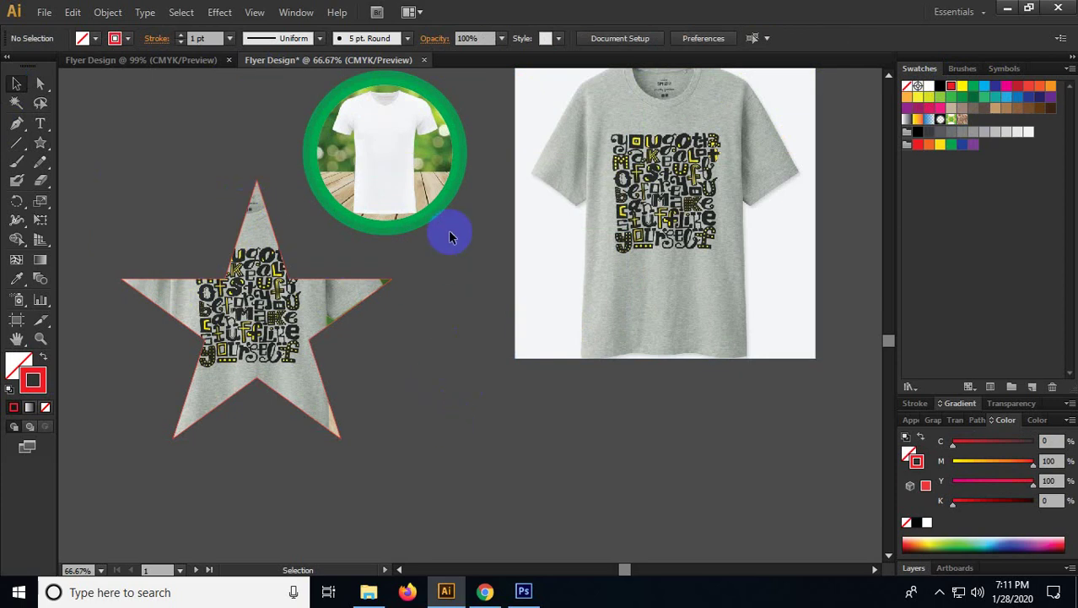
Step: Start a Pen tool path at the green flyer's top-left corner with a second point on its left edge at about Y 3.29 in
drag(448, 231, 445, 527)
drag(454, 212, 396, 427)
key(ctrl+1)
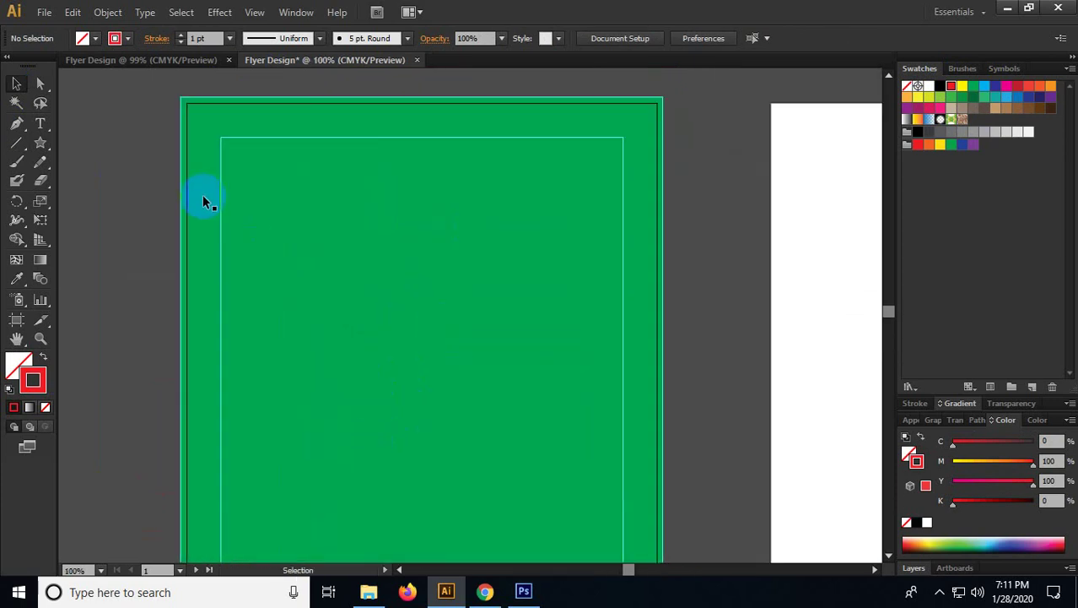
click(272, 290)
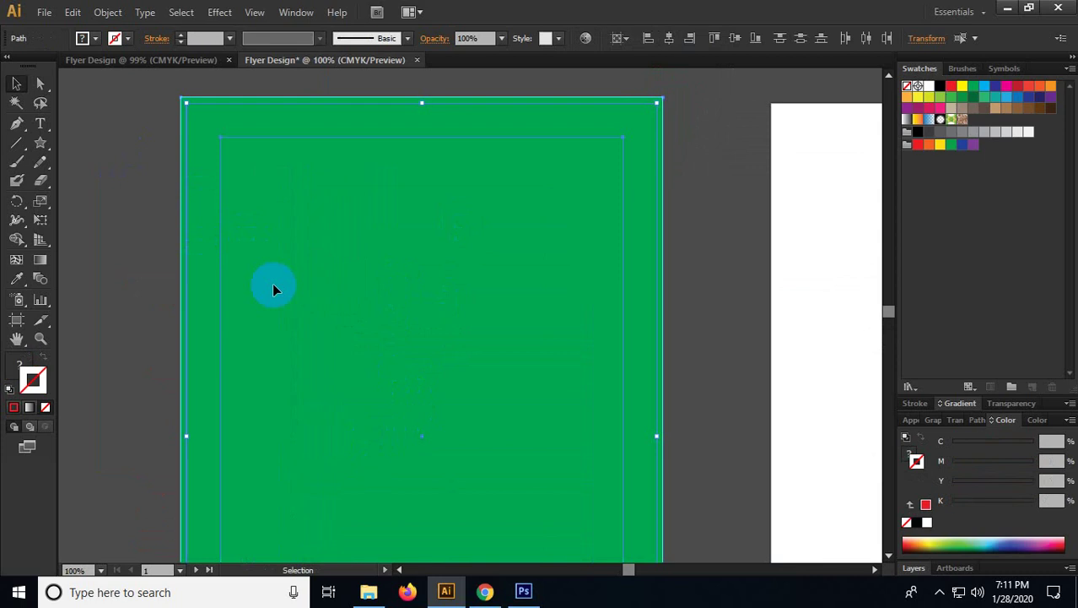
key(ctrl+shift+a)
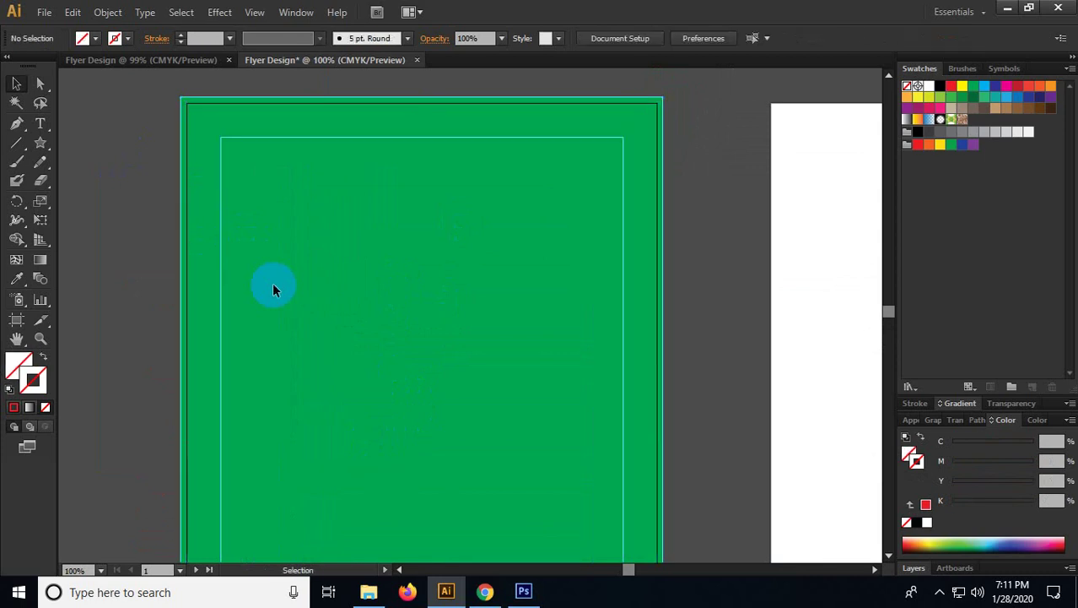
drag(323, 223, 298, 309)
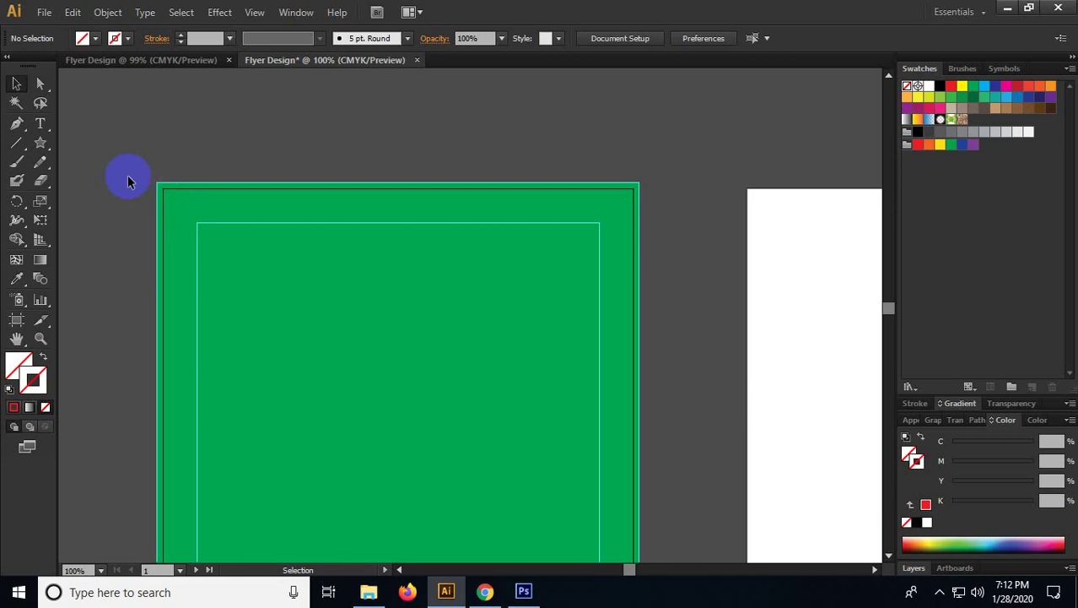
click(17, 124)
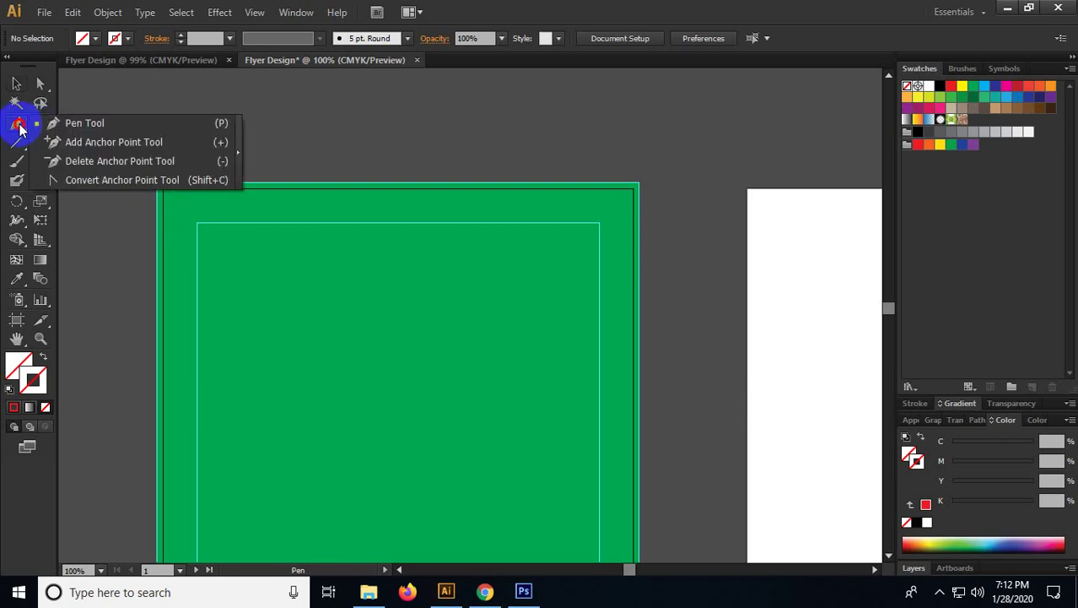
click(97, 123)
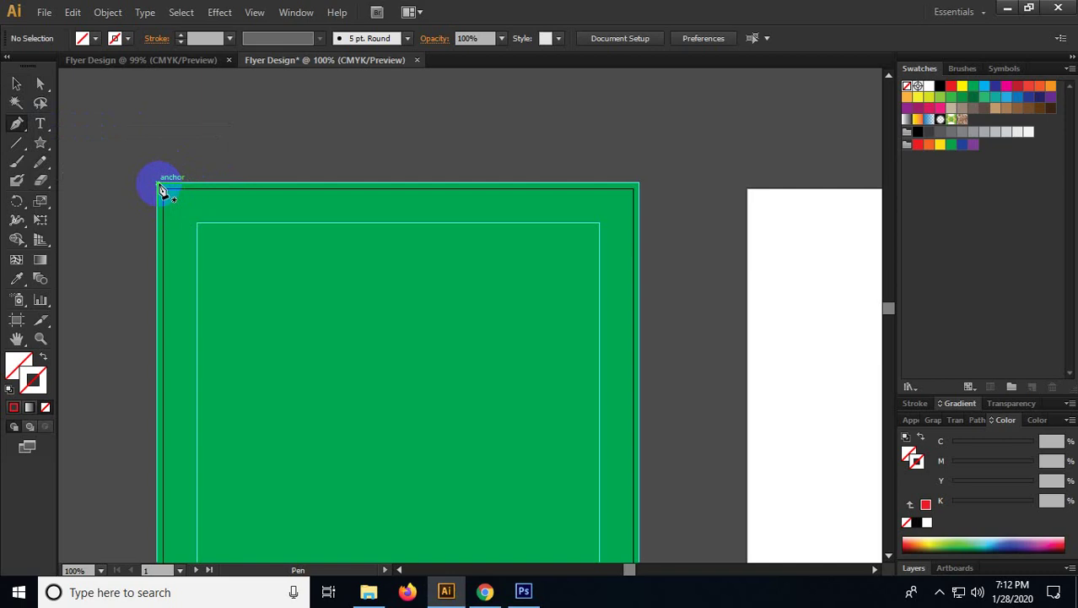
click(160, 186)
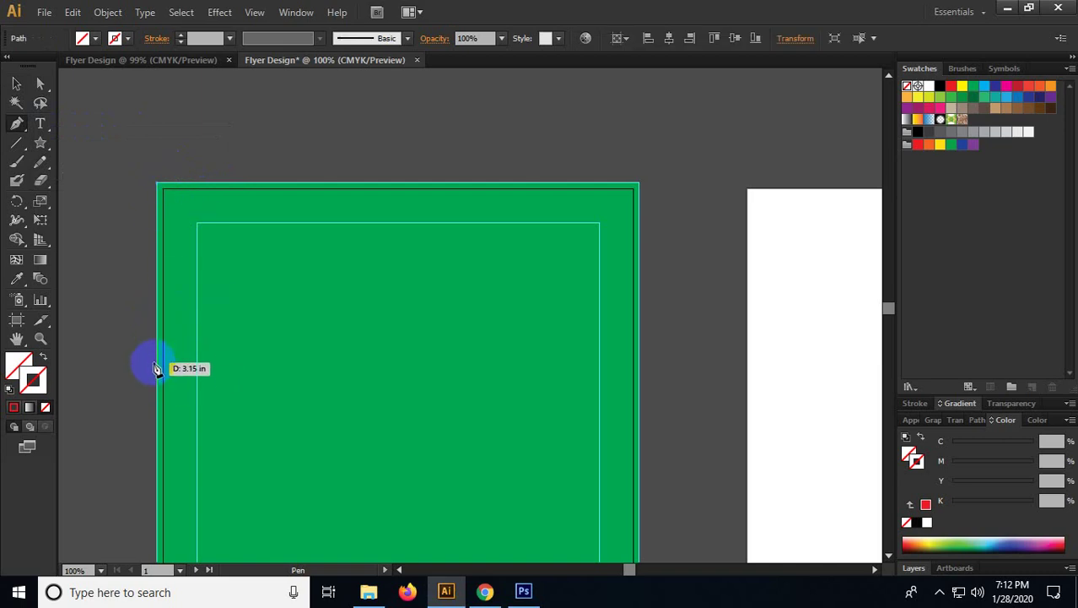
click(158, 376)
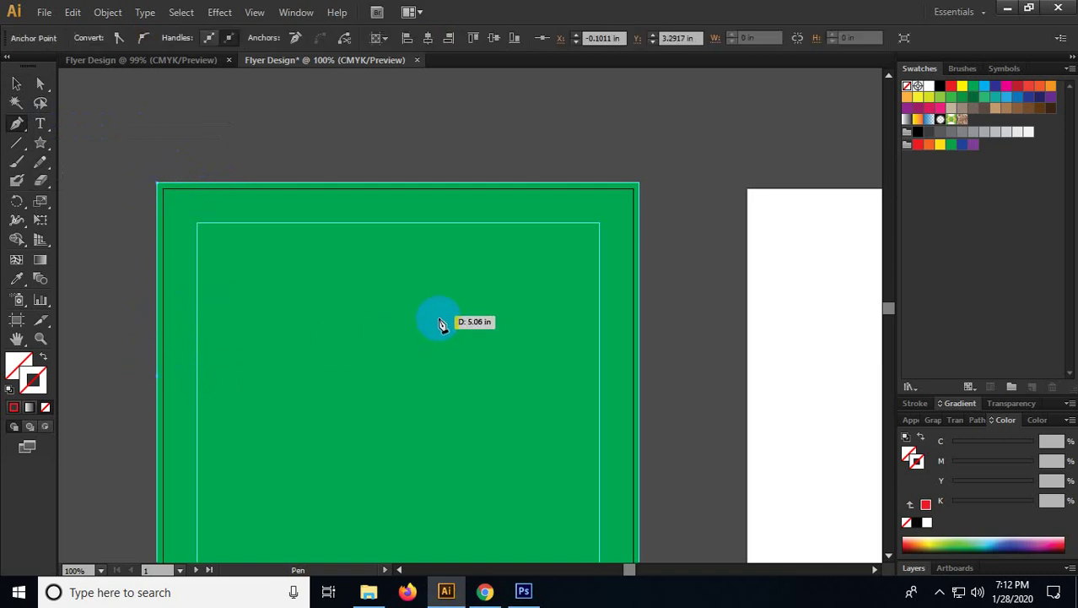
Step: Add a smooth Pen point at the green rectangle's top-right corner, bending the segment from the left edge into a downward-bulging curve
click(638, 183)
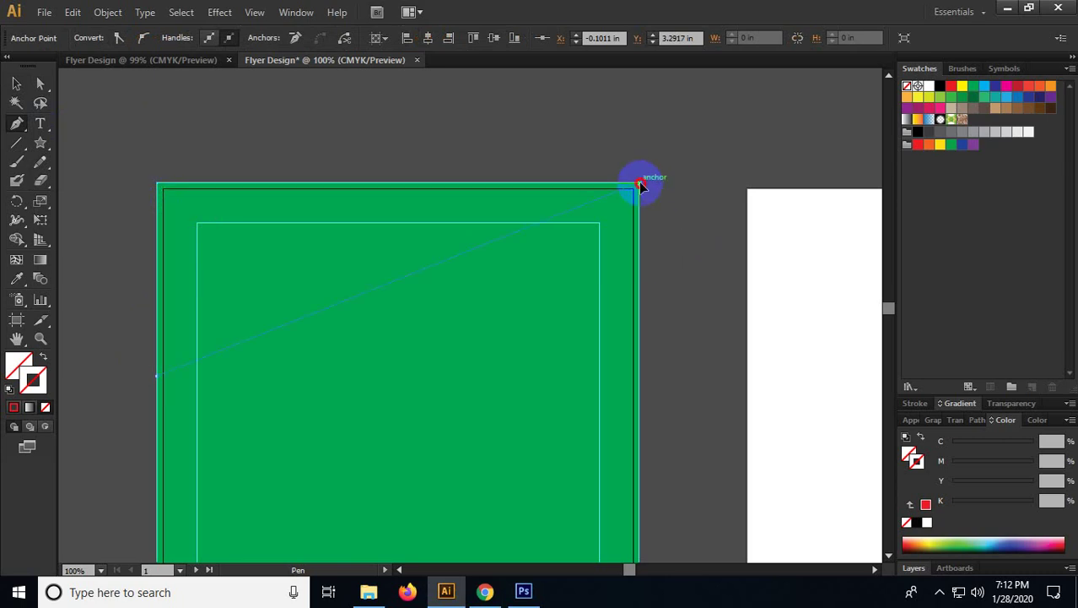
drag(639, 184, 827, 234)
key(space)
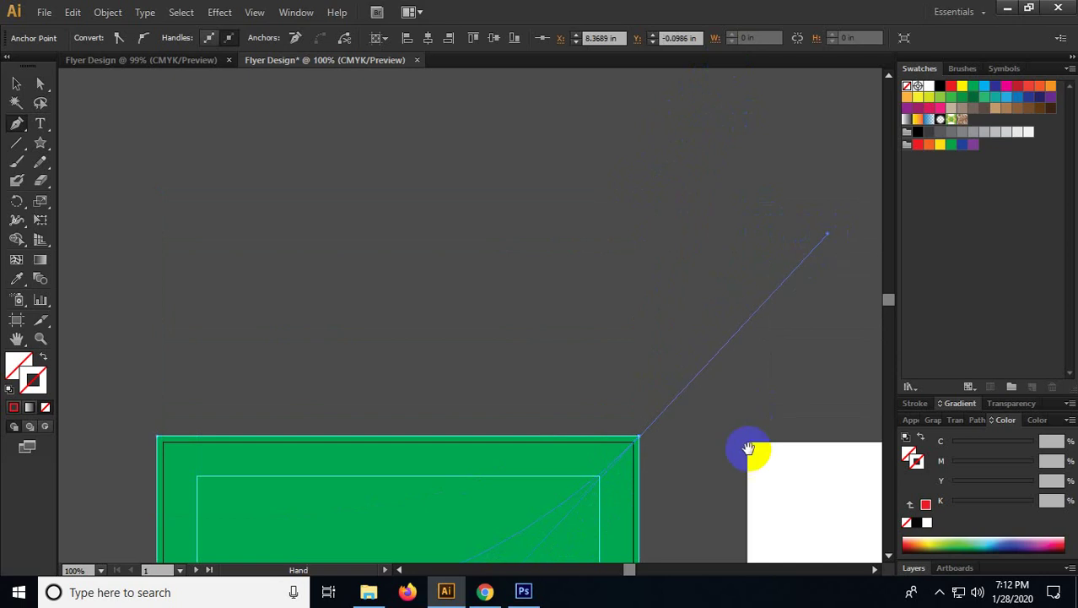
drag(749, 449, 792, 208)
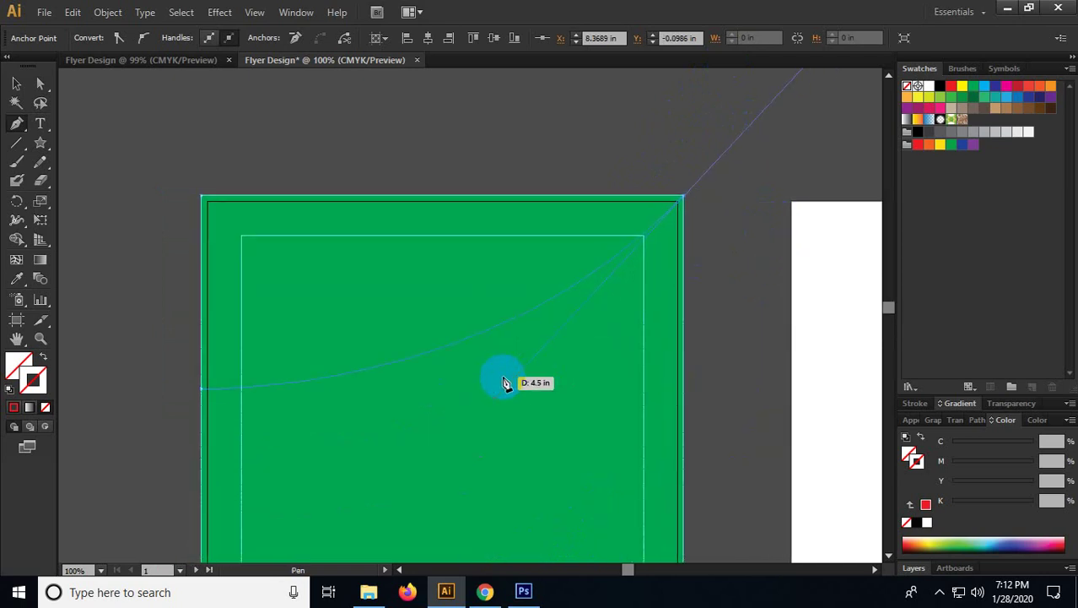
drag(503, 382, 669, 217)
key(space)
drag(765, 159, 621, 343)
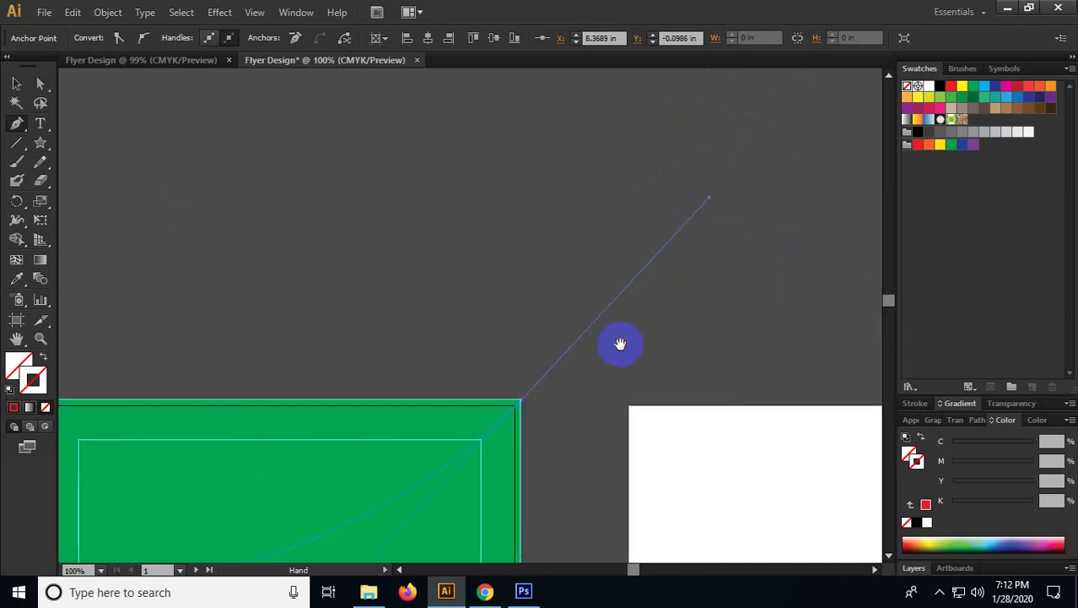
Step: Remove the corner point's outgoing handle and close the path at the rectangle's top-left corner
click(522, 404)
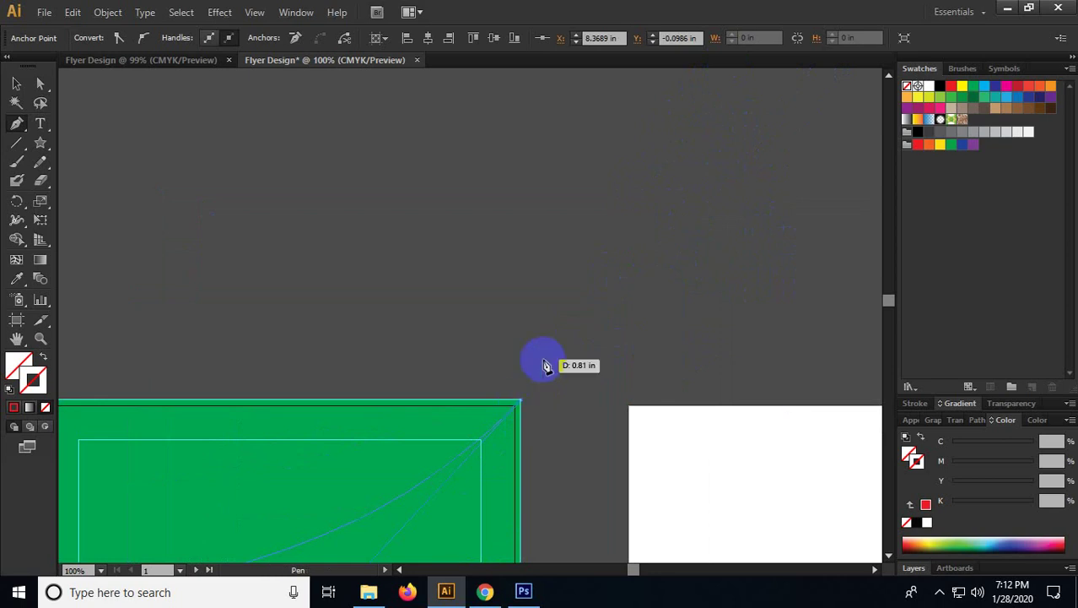
key(space)
drag(372, 433, 556, 291)
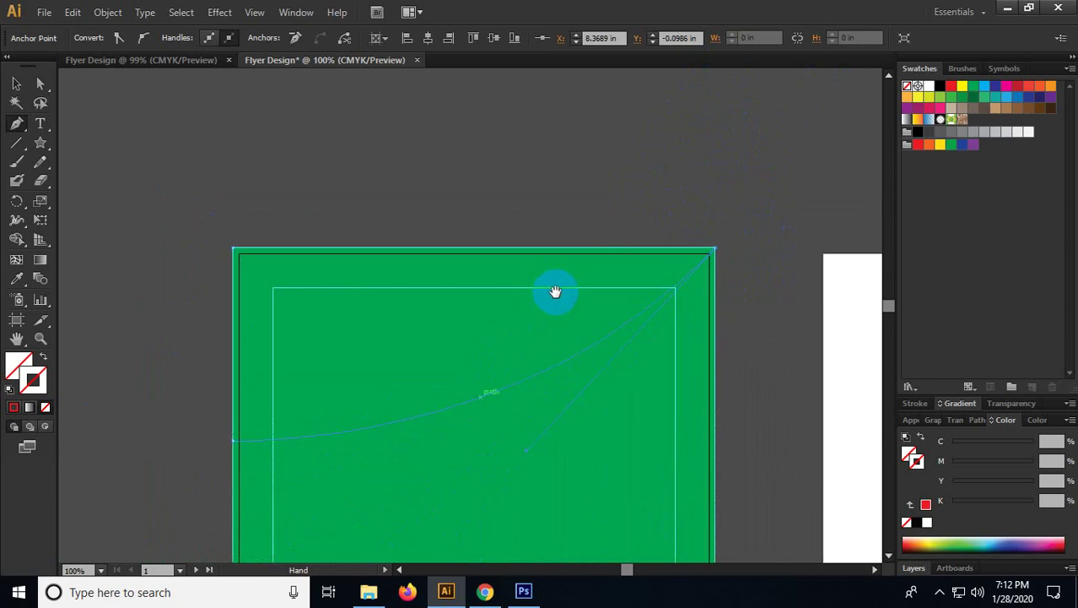
ctrl+click(237, 253)
Step: Give the curved shape a red fill with no stroke and deselect it
click(952, 86)
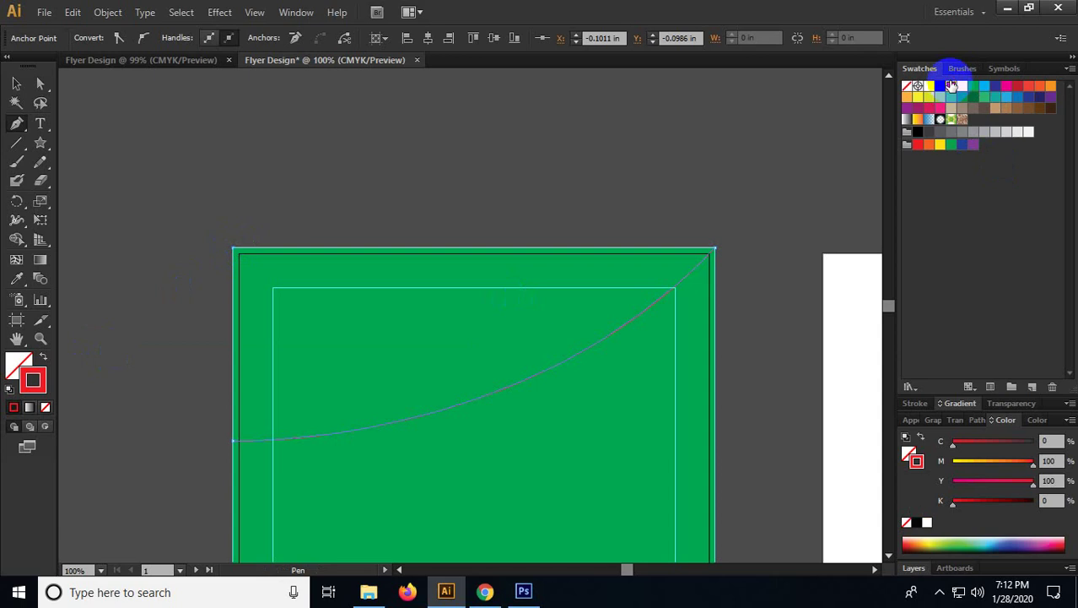
click(44, 358)
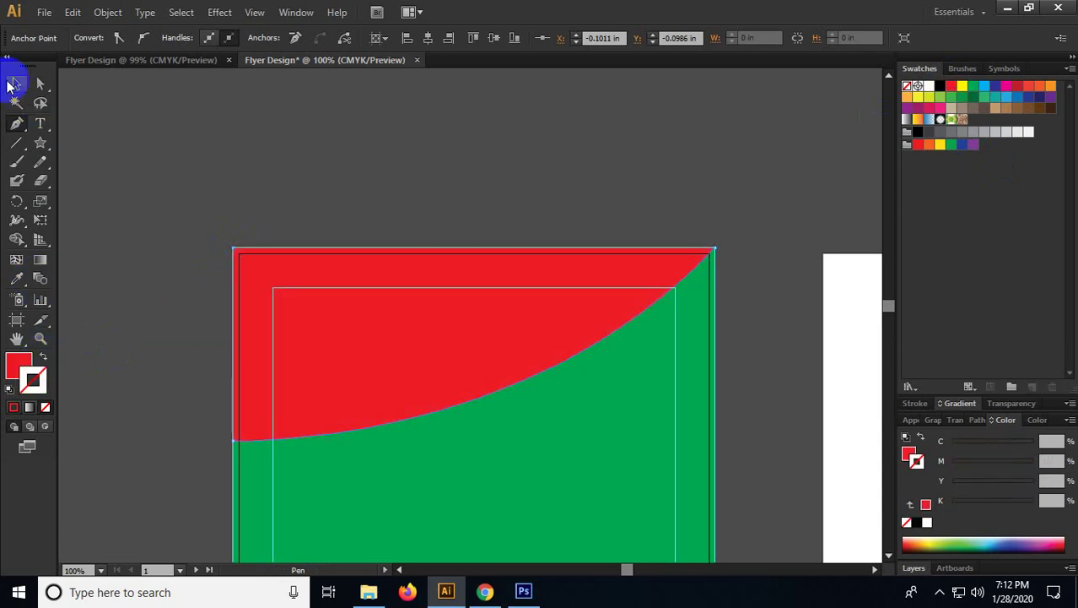
click(16, 84)
click(388, 195)
drag(422, 211, 385, 195)
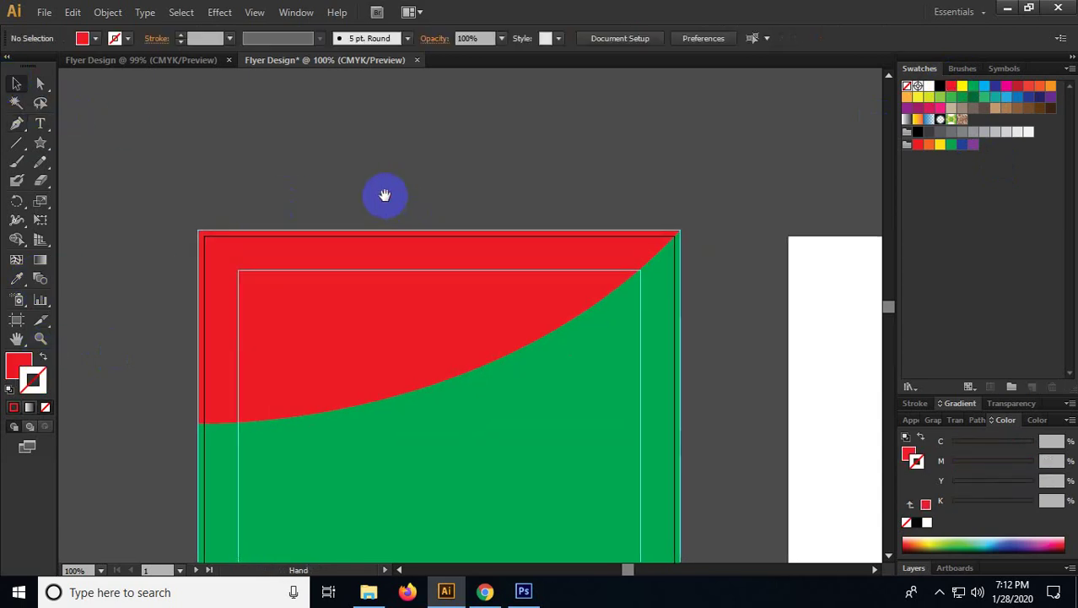
Step: Delete the green background rectangle behind the red curved shape
click(378, 353)
scroll(366, 416, up, 1)
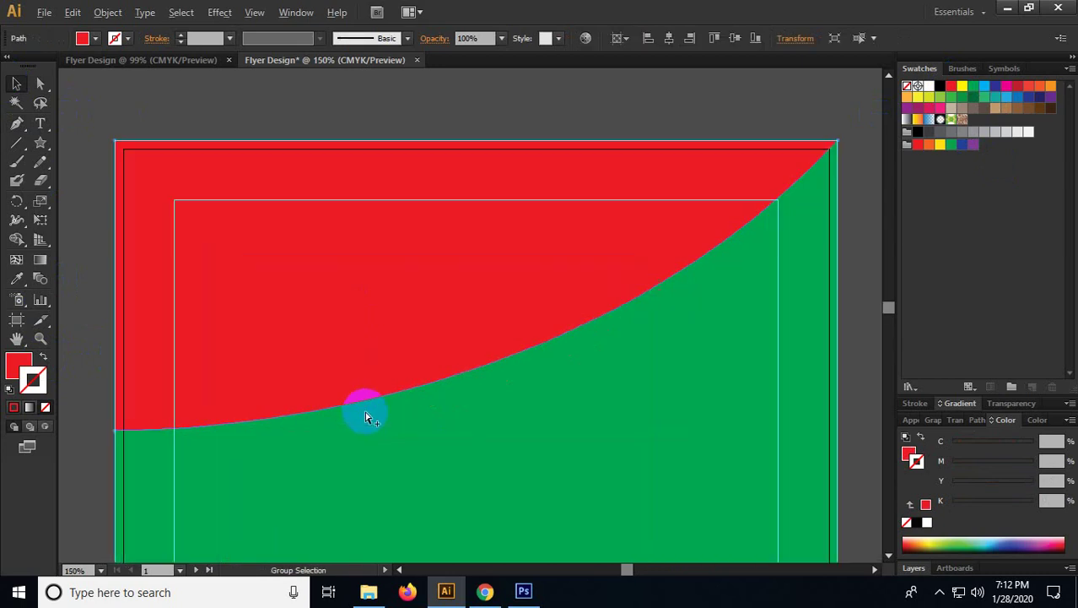
click(361, 413)
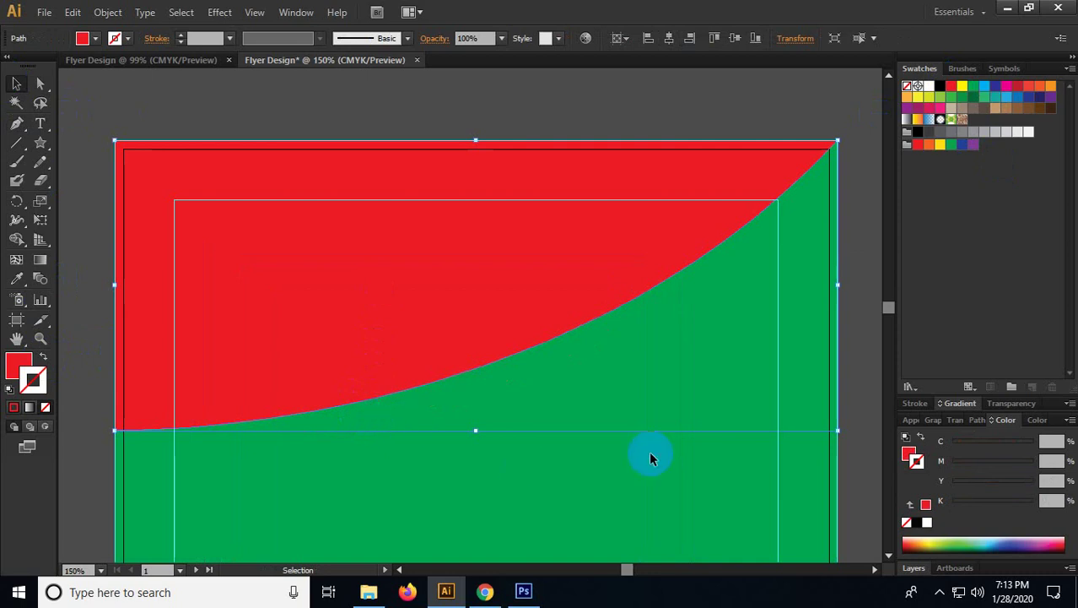
click(688, 470)
key(ctrl+a)
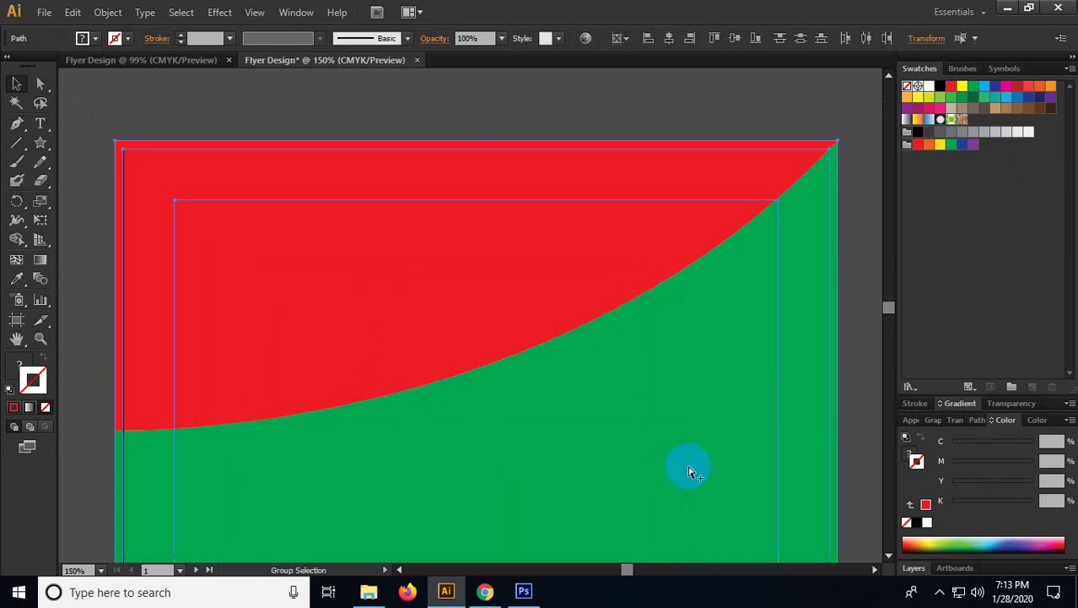
key(ctrl+shift+a)
click(690, 364)
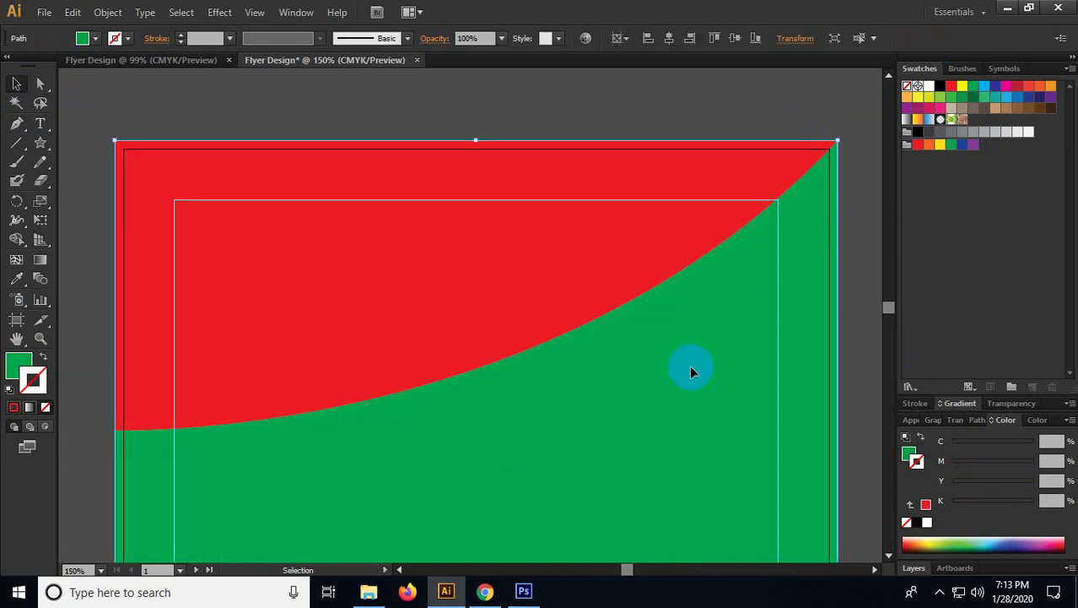
key(a)
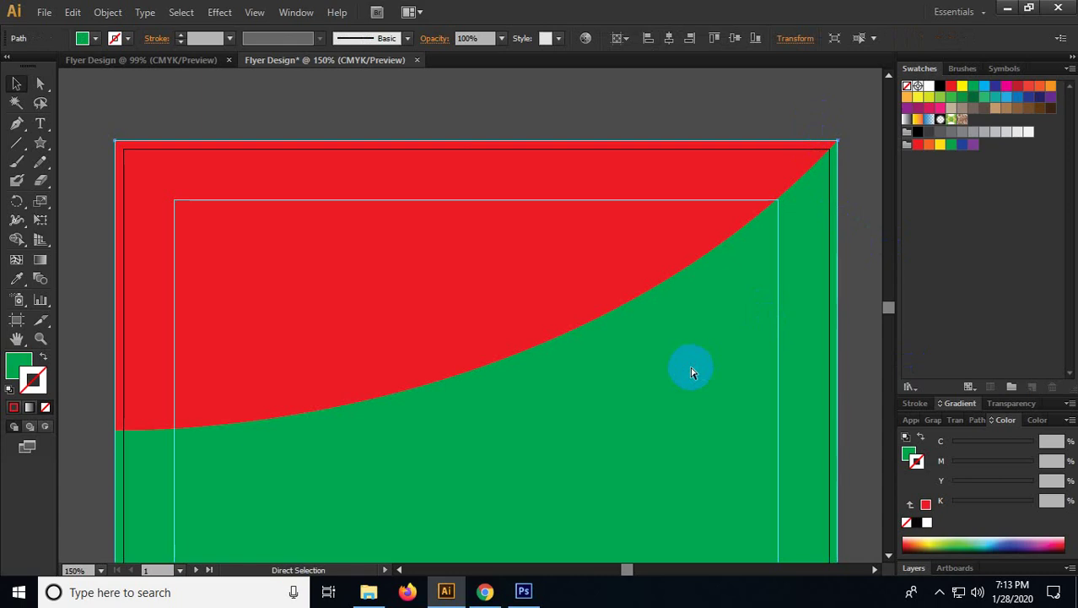
key(Delete)
drag(565, 403, 605, 364)
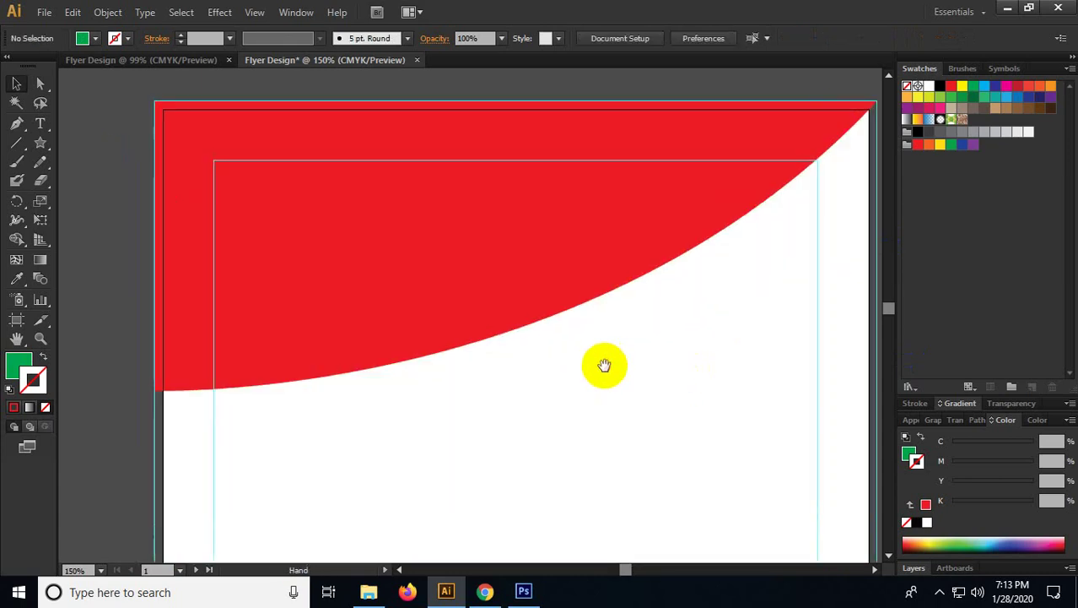
Step: Delete the red curved shape and undo the deletions of both it and the green background rectangle
click(378, 282)
drag(450, 417, 394, 413)
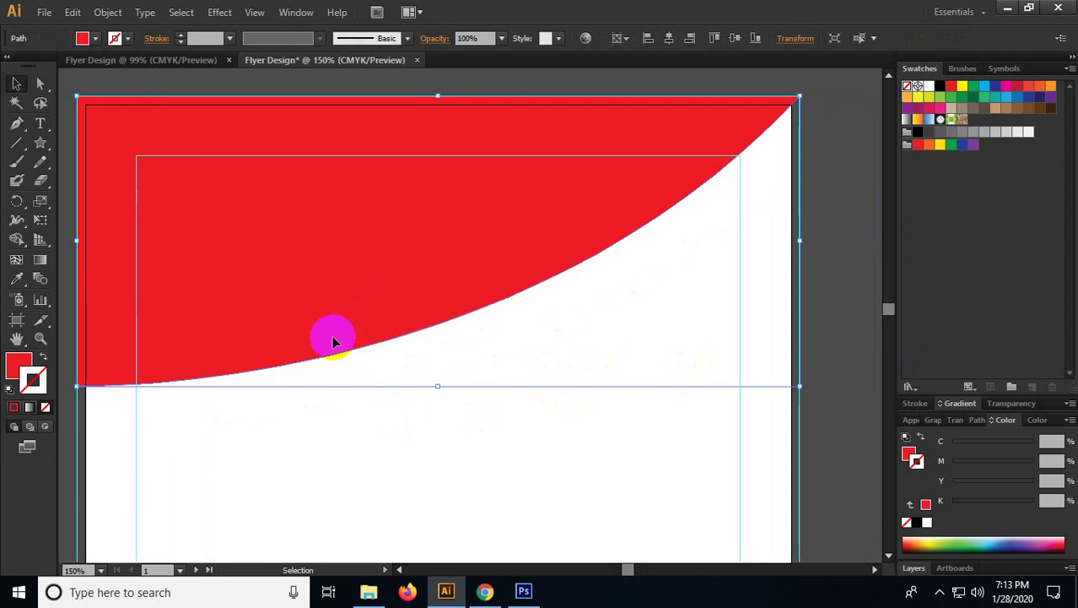
key(a)
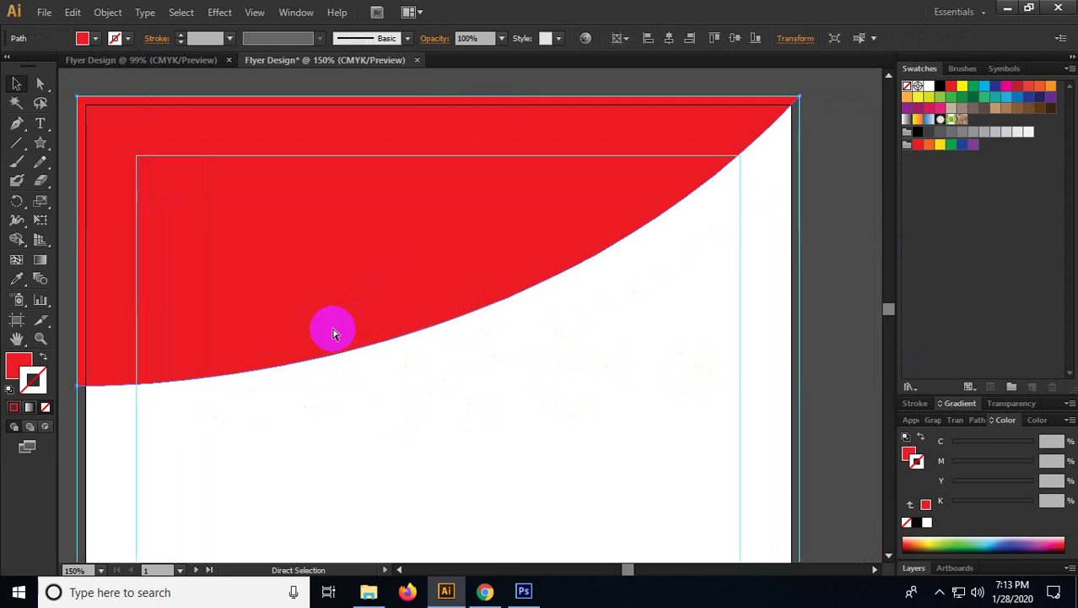
key(v)
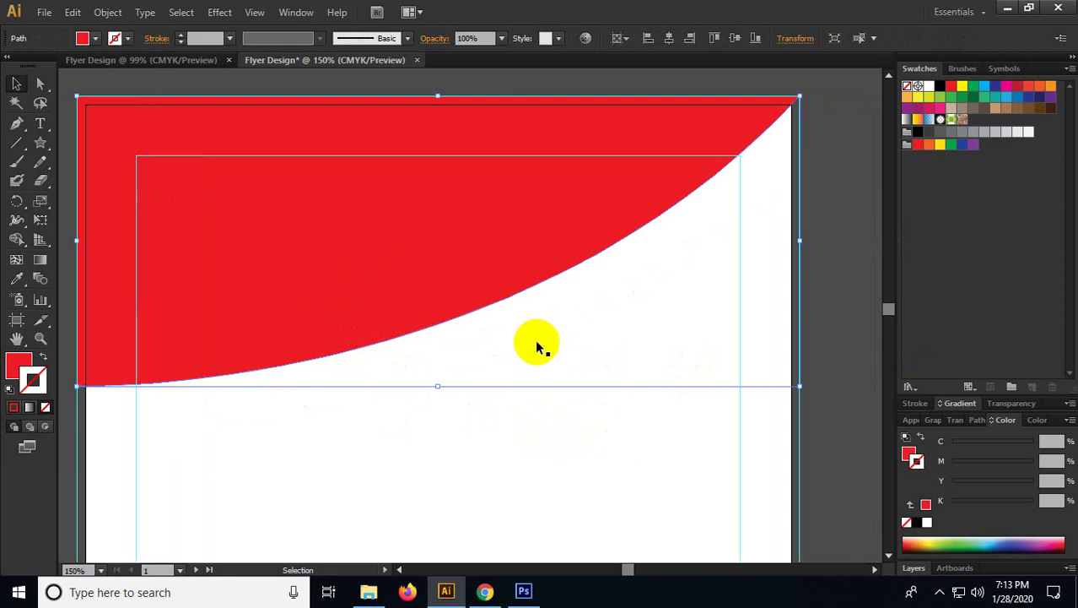
click(459, 245)
key(Delete)
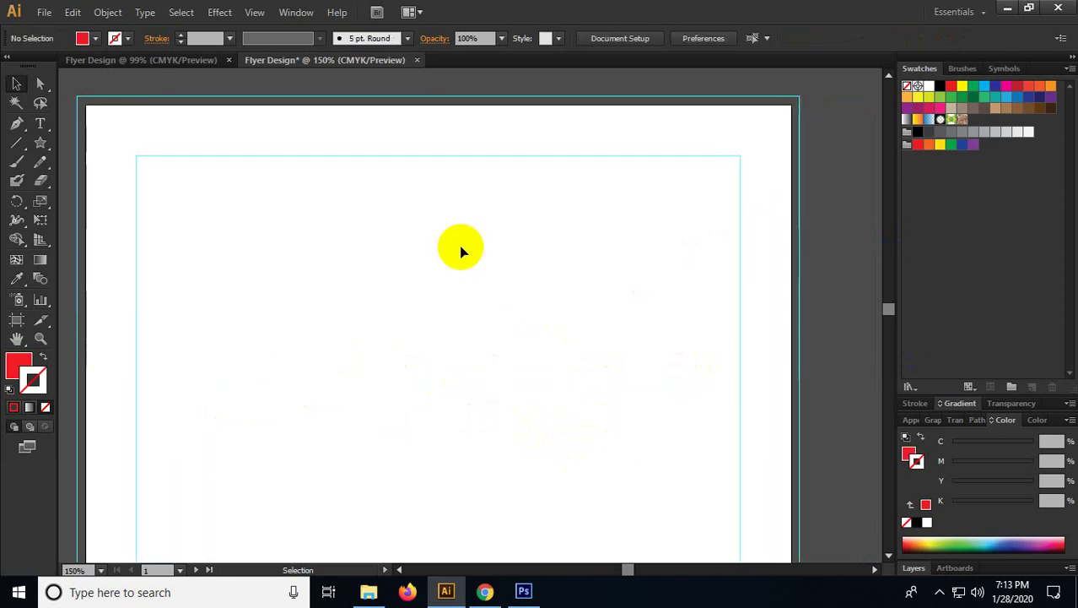
key(ctrl+z)
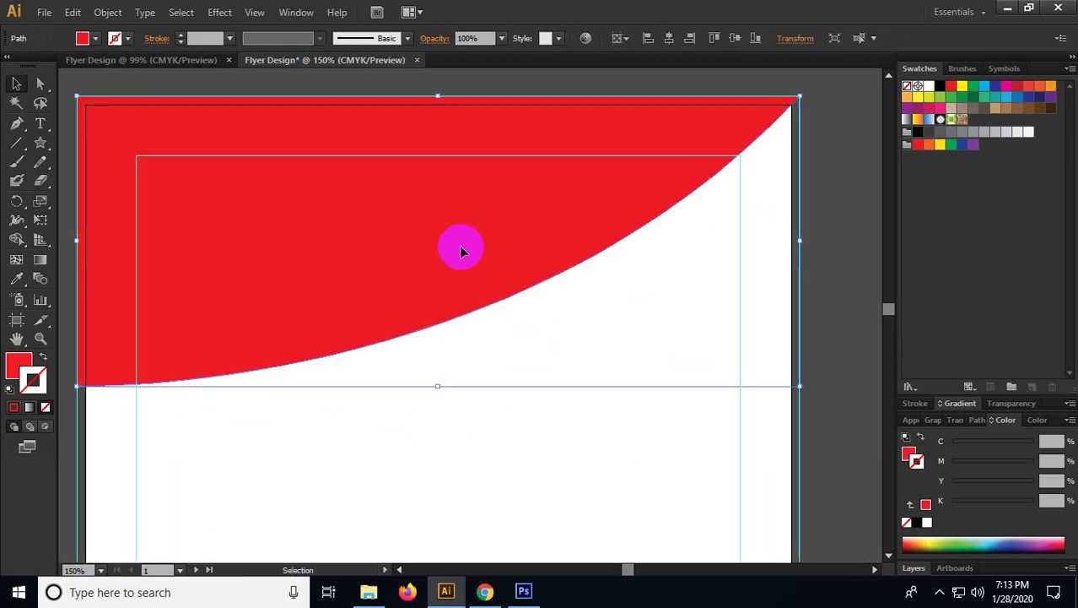
scroll(430, 456, down, 1)
scroll(414, 438, left, 1)
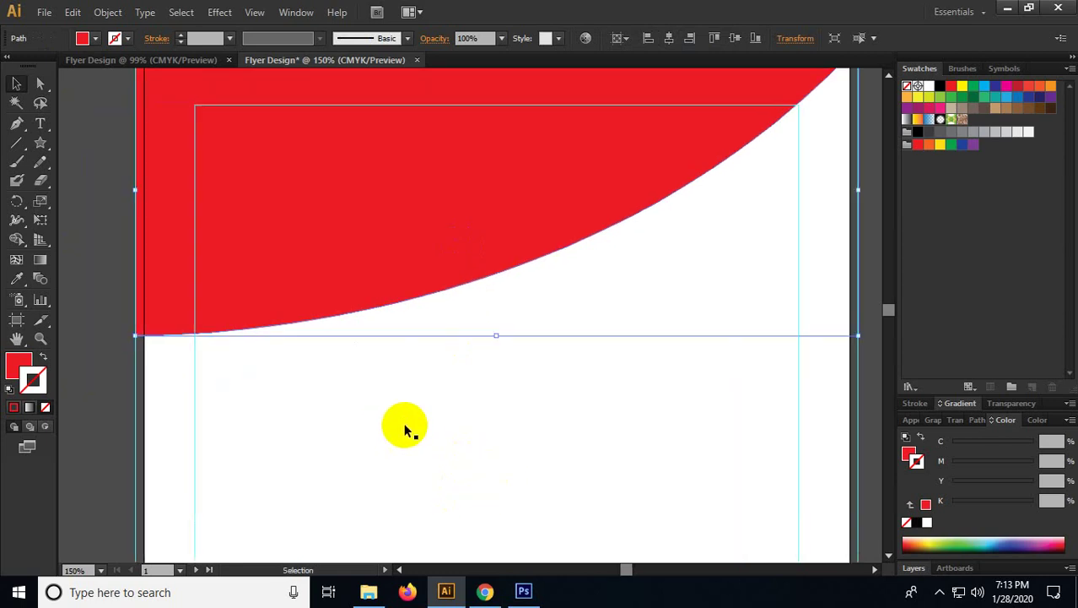
key(ctrl+z)
key(ctrl+z)
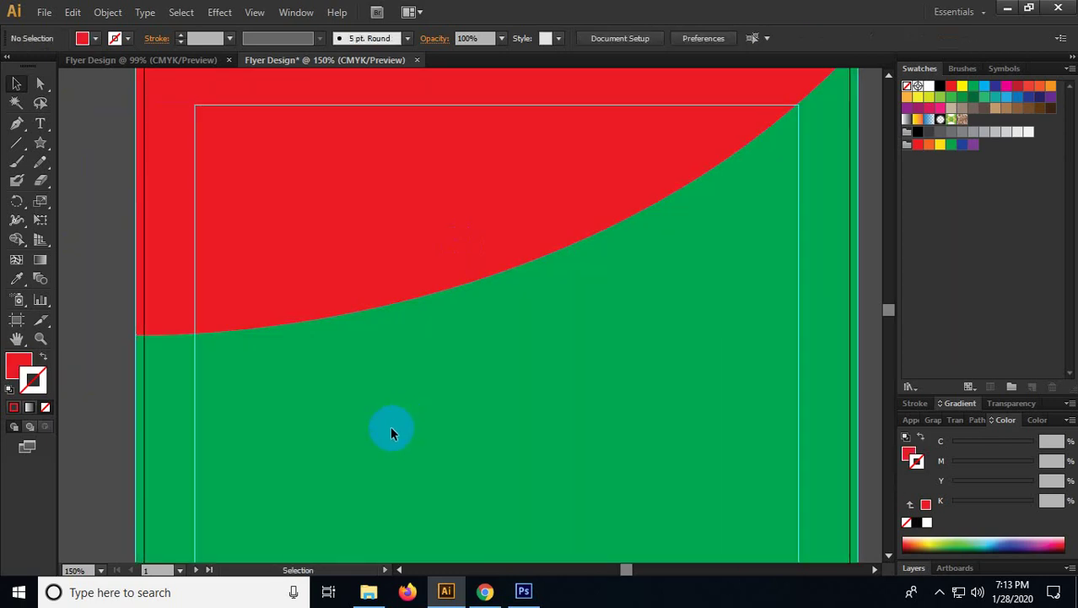
Step: Select only the green background rectangle and delete it, keeping the red curved shape
click(33, 384)
click(231, 386)
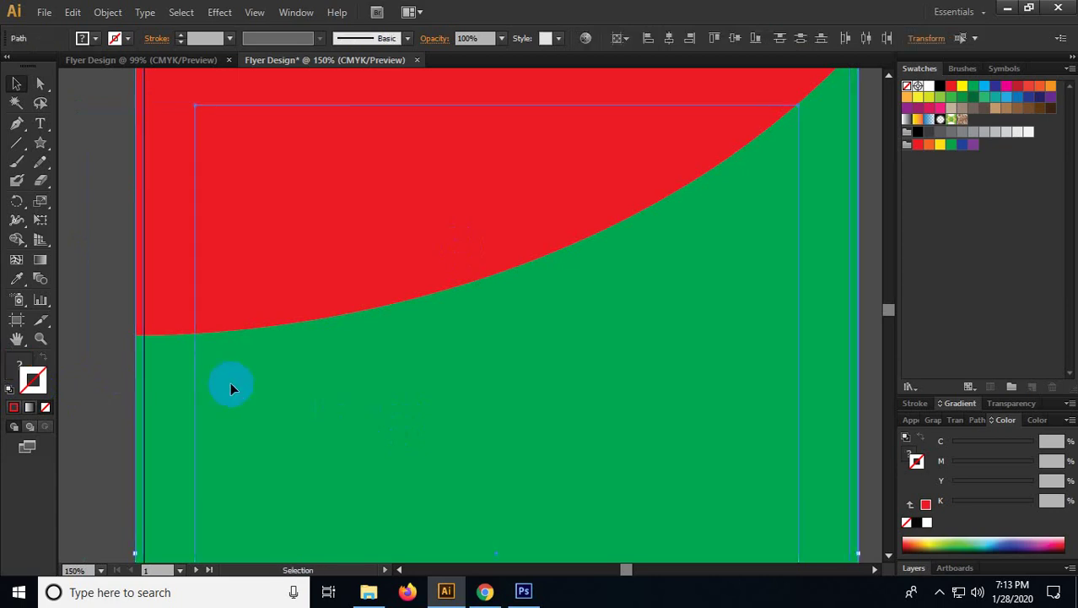
click(34, 379)
click(115, 386)
click(337, 424)
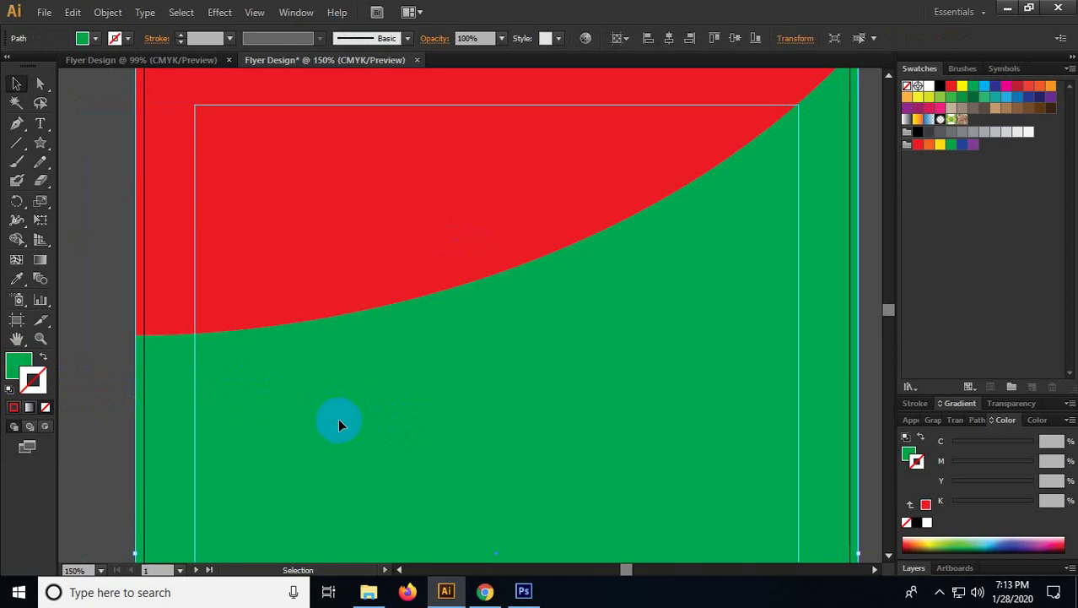
key(Delete)
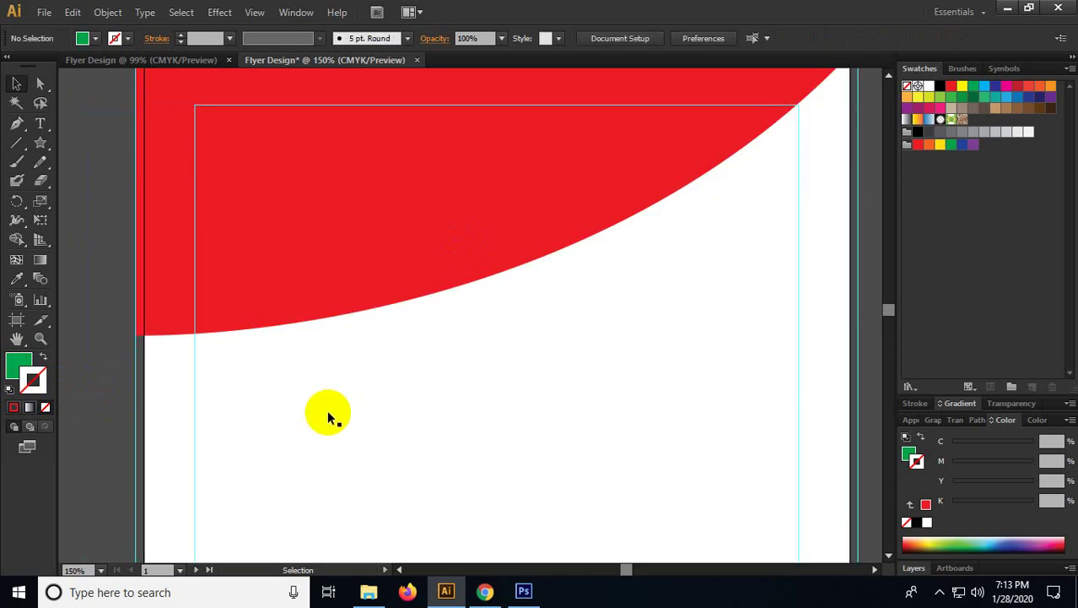
Step: Scale the red curved shape up slightly from its top-left corner so it extends just past the flyer's right bleed guide
drag(566, 302, 525, 373)
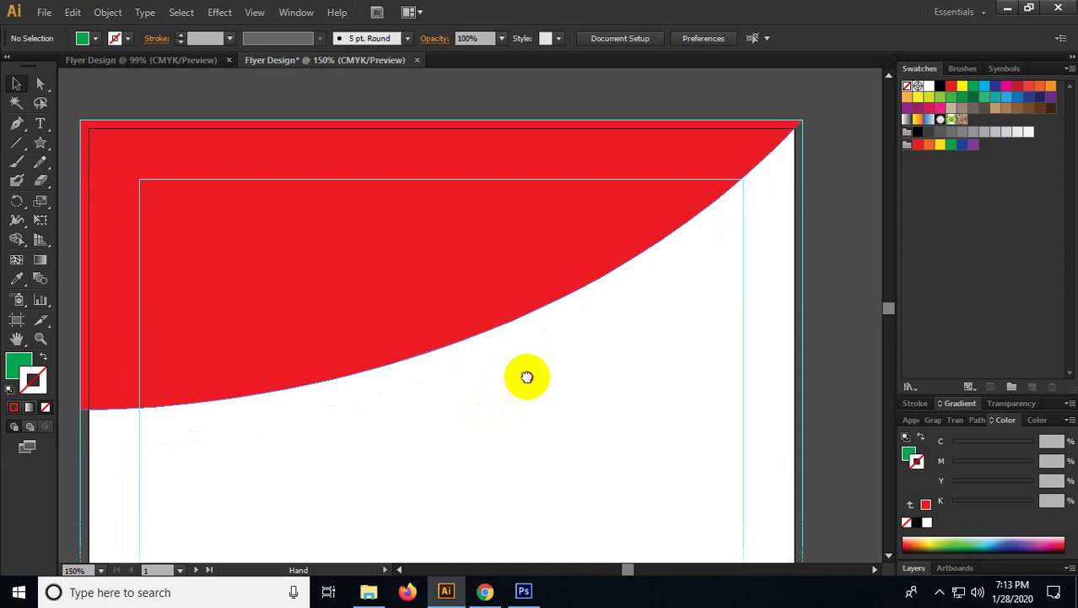
click(463, 309)
key(a)
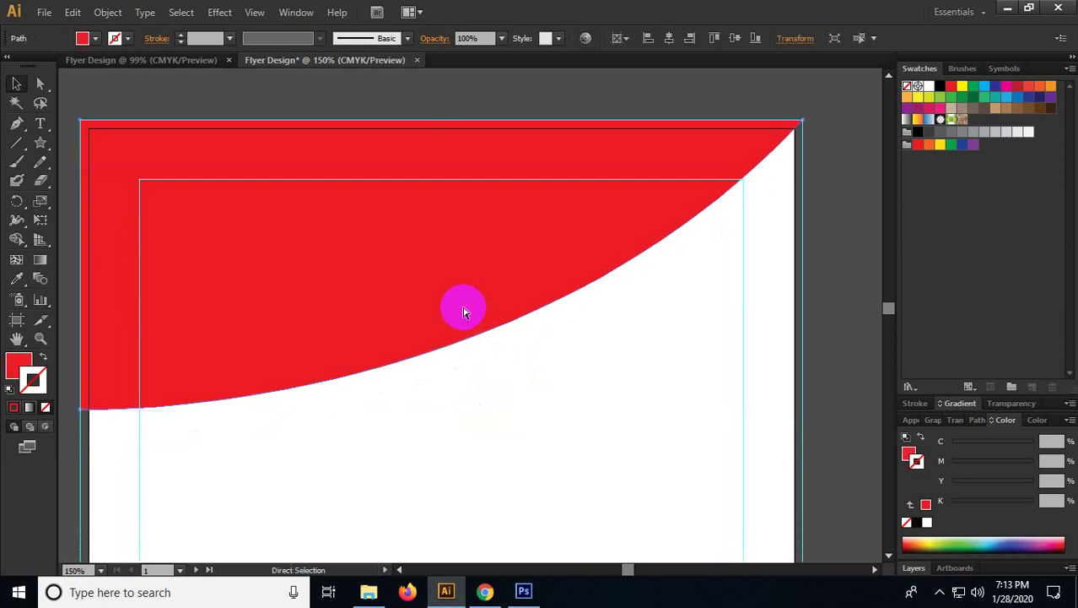
key(v)
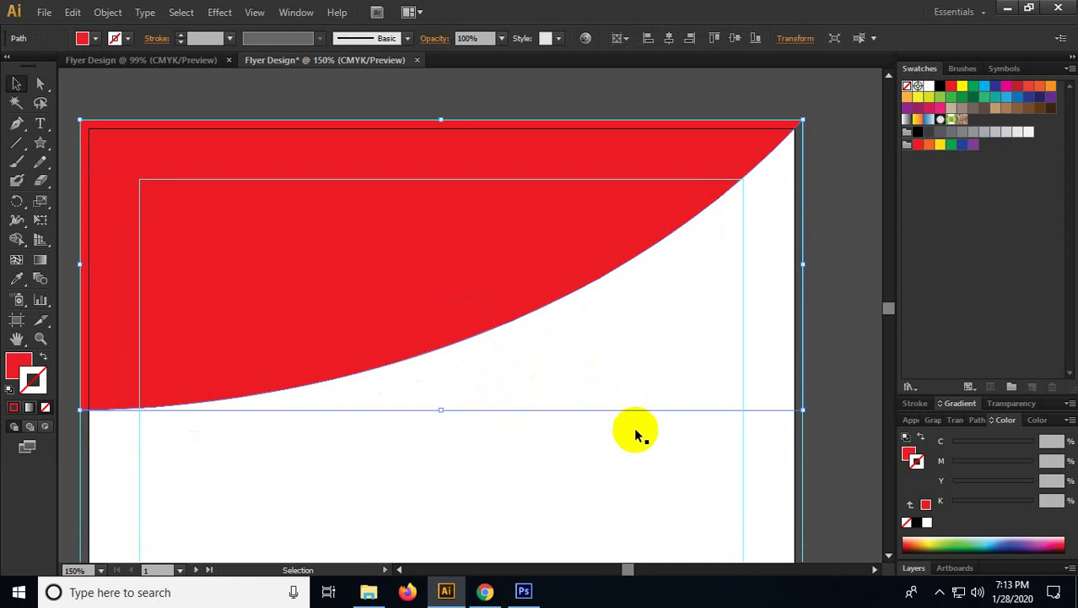
scroll(629, 426, down, 2)
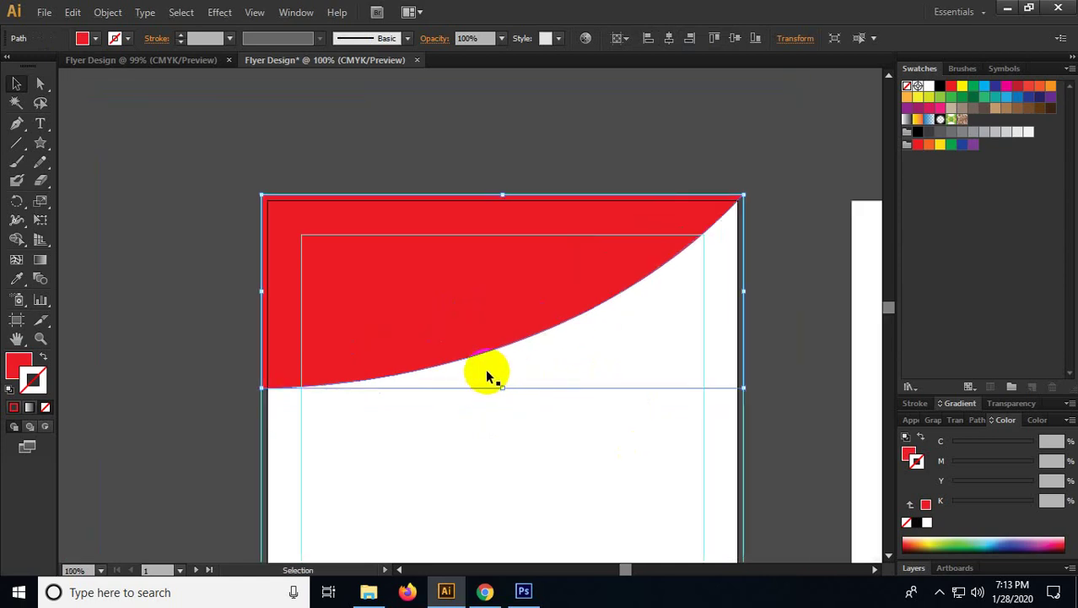
click(456, 361)
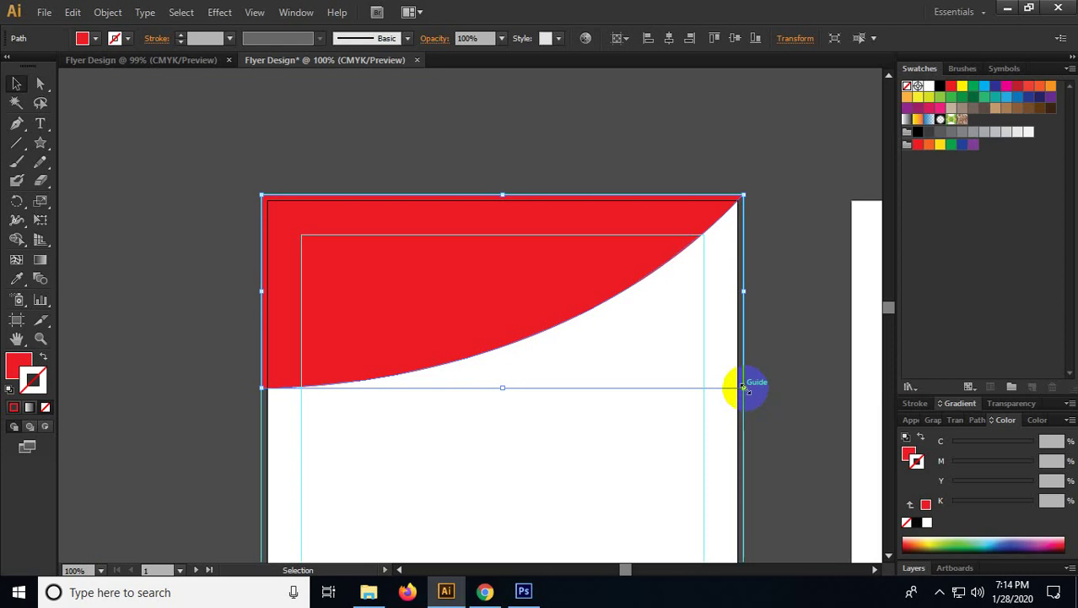
drag(743, 387, 754, 396)
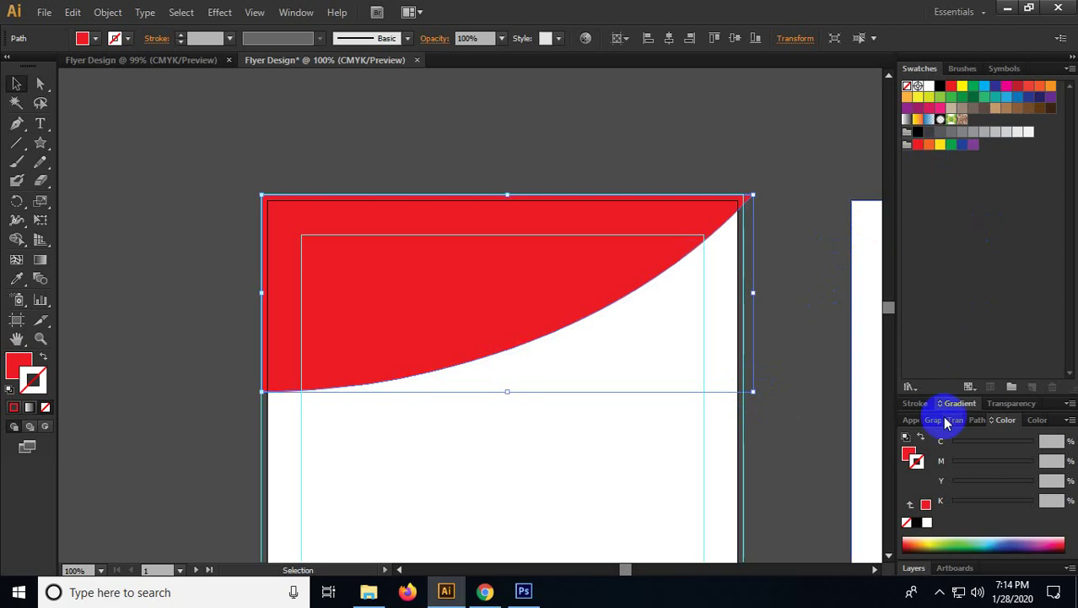
Step: Detach the Color panel and set the red shape's fill to 80% yellow
drag(1003, 422, 917, 262)
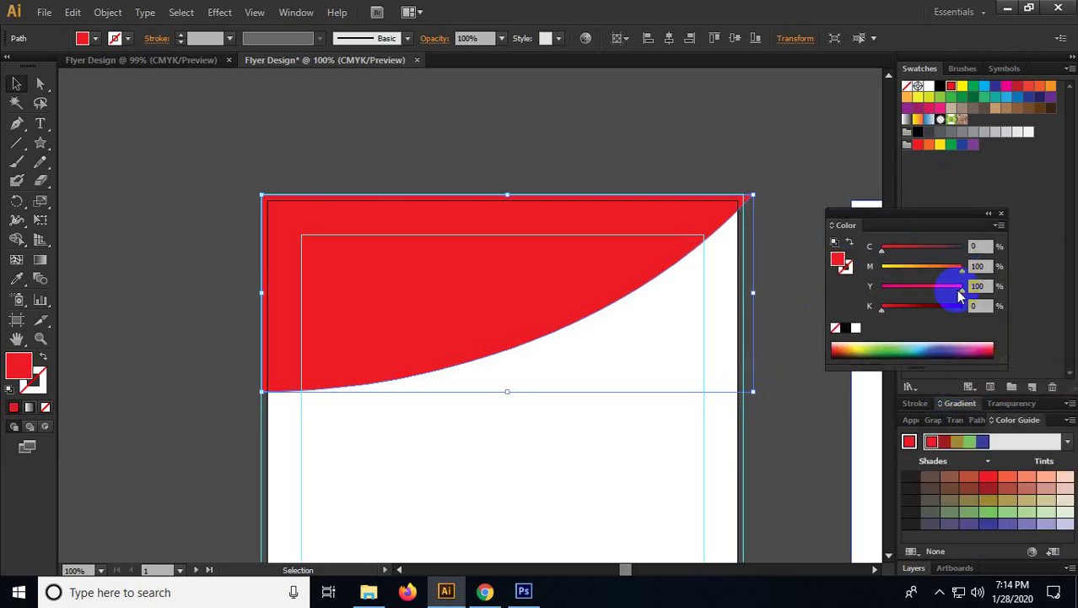
click(983, 287)
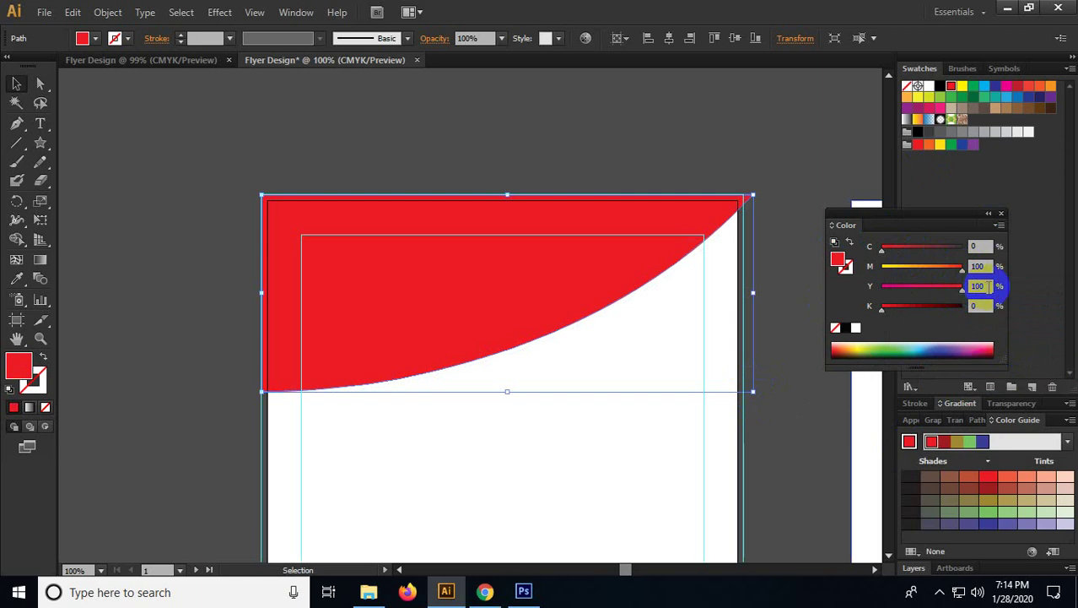
mouse_move(987, 286)
mouse_down()
mouse_move(962, 287)
mouse_move(989, 287)
mouse_up()
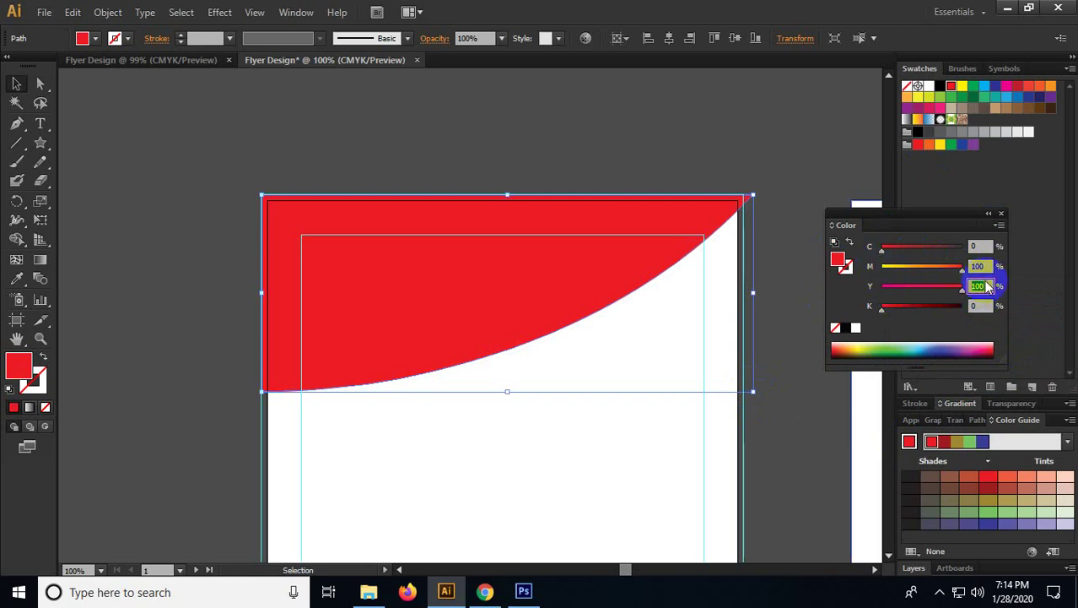
text(80)
key(Return)
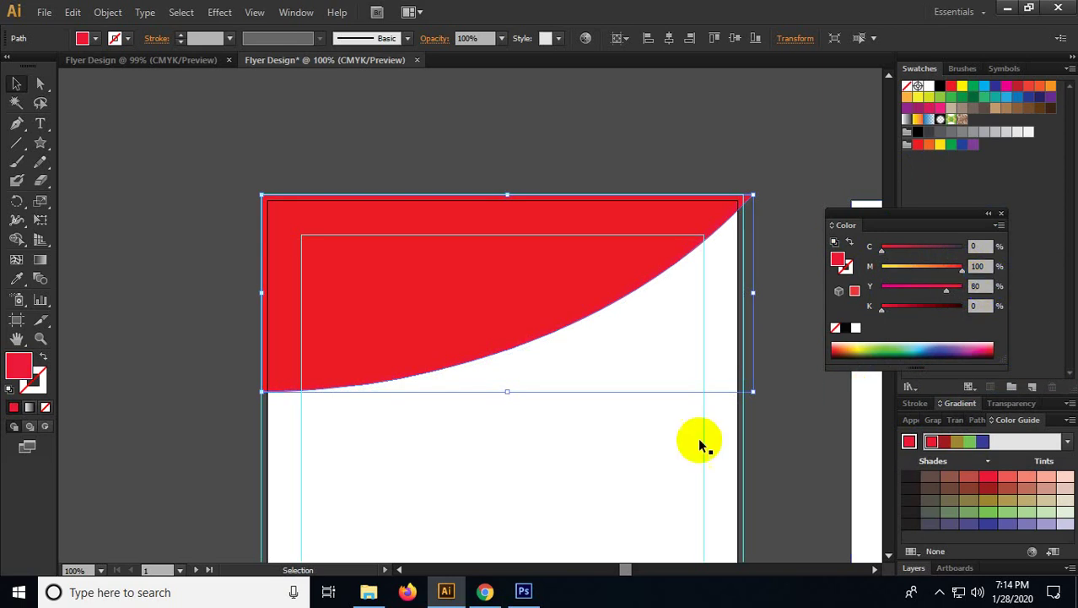
Step: Add a slightly larger copy of the outer curved shape behind it, anchored at its top-left corner, with yellow set to 60%
click(654, 424)
key(ctrl+plus)
key(ctrl+plus)
key(ctrl+plus)
key(ctrl+plus)
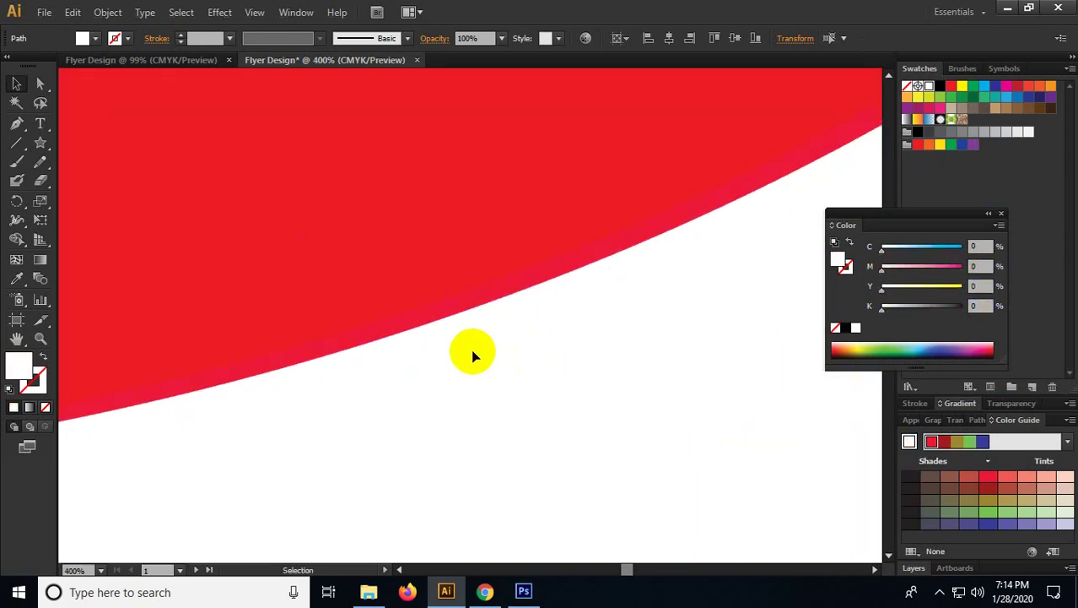
click(433, 320)
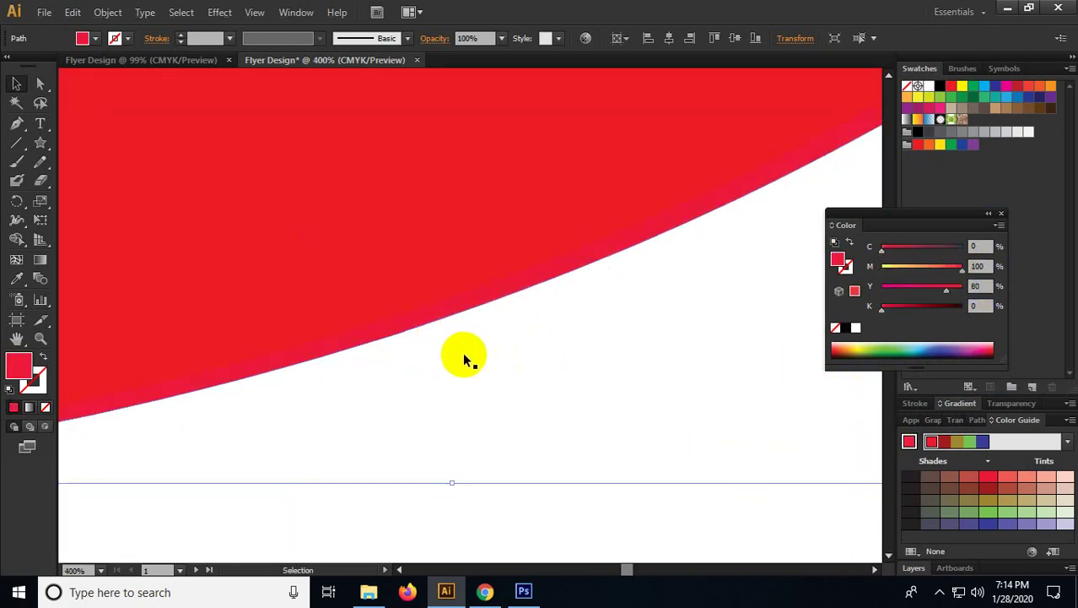
key(a)
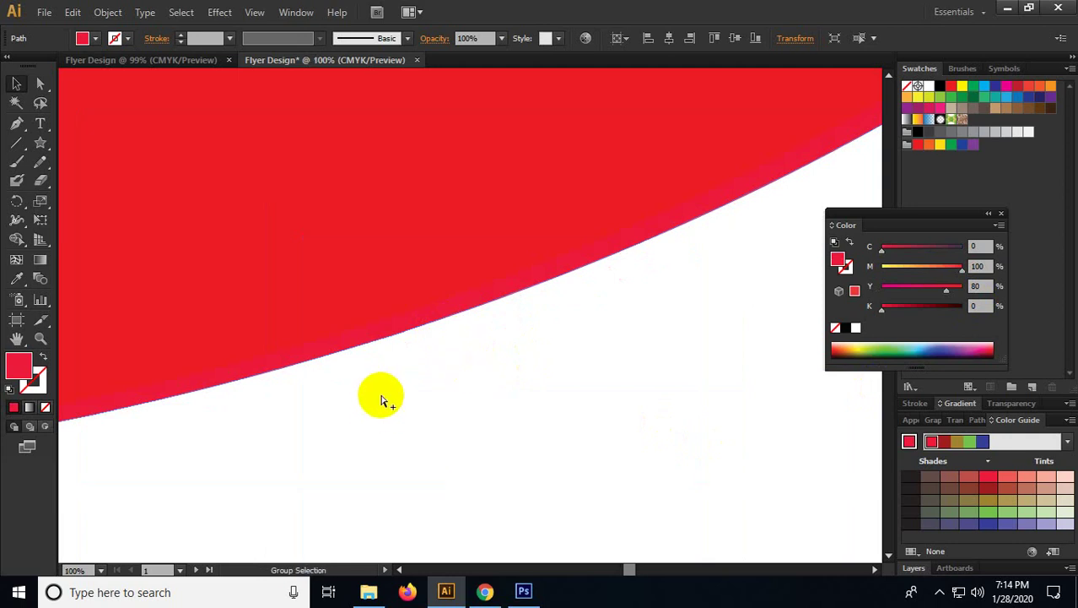
key(ctrl+1)
drag(641, 419, 660, 426)
click(979, 286)
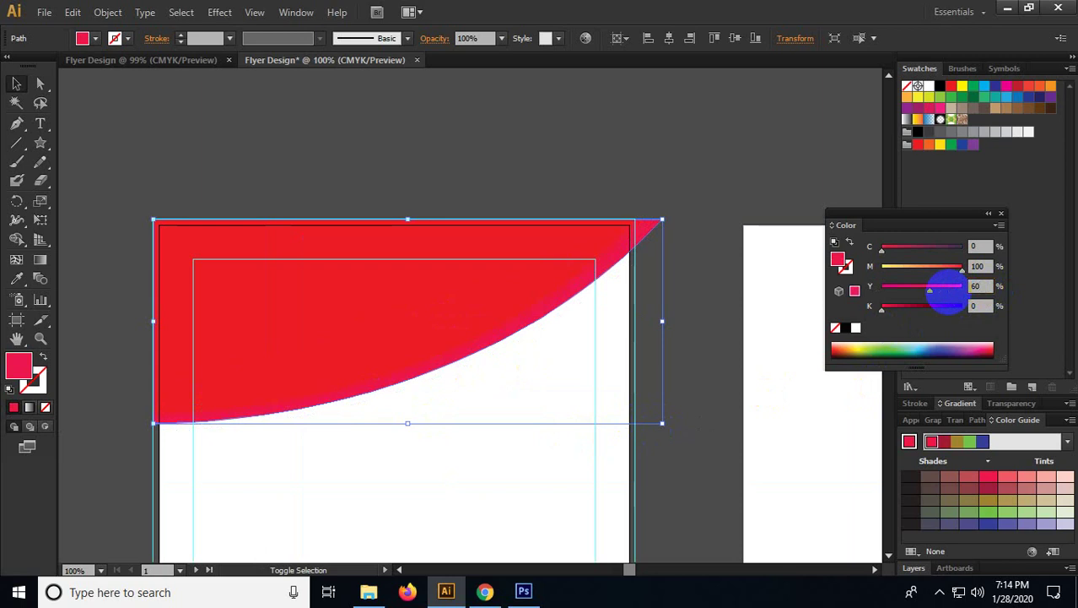
Step: Add another, larger curved copy behind the others, anchored at the top-left corner, with yellow set to 0%
click(685, 256)
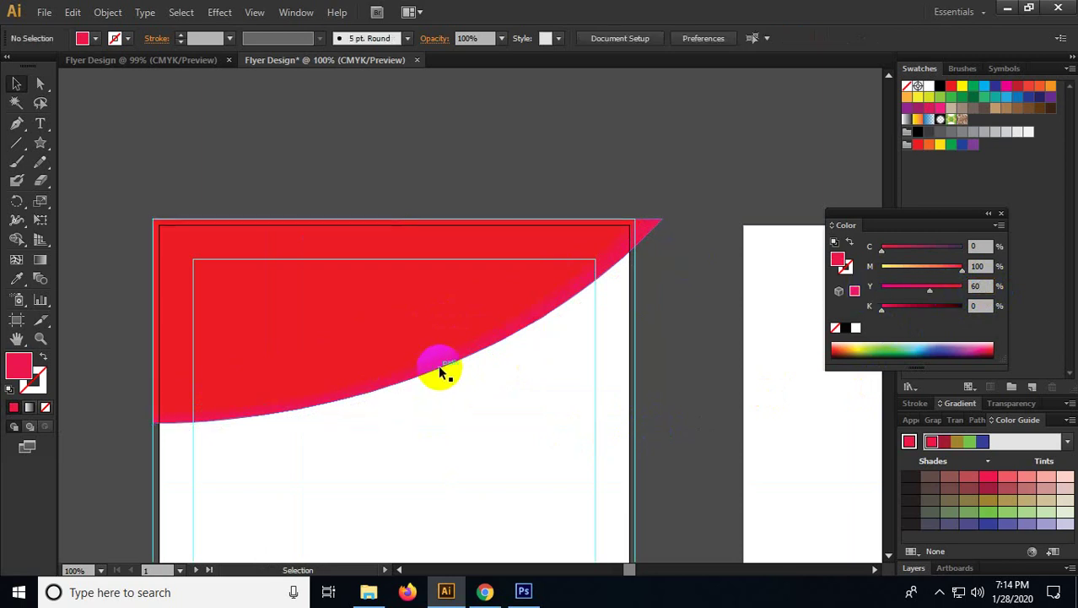
click(440, 372)
key(a)
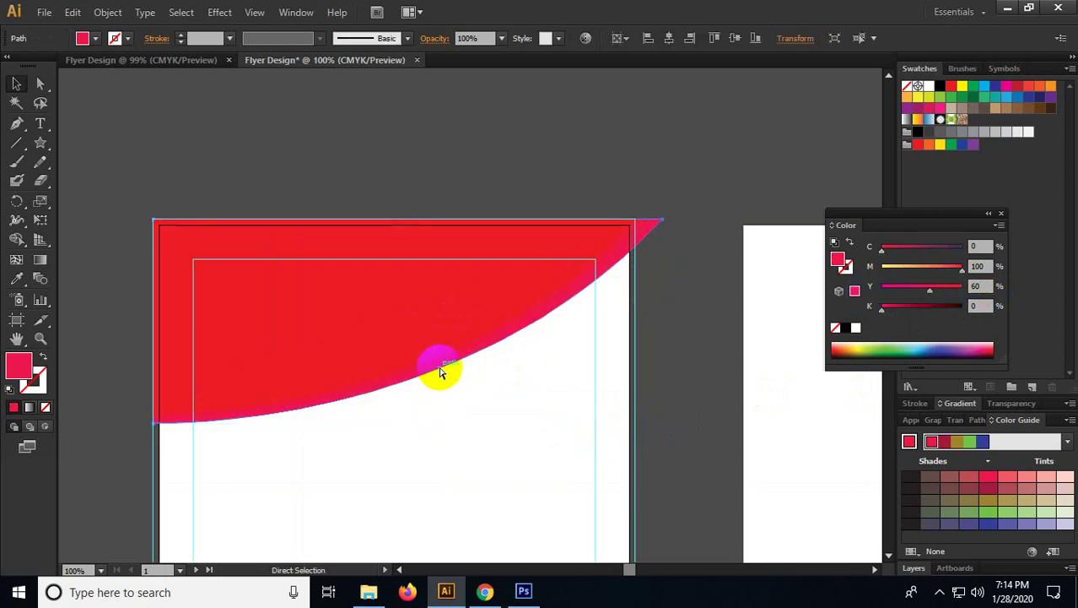
key(v)
drag(658, 424, 690, 435)
drag(930, 290, 882, 291)
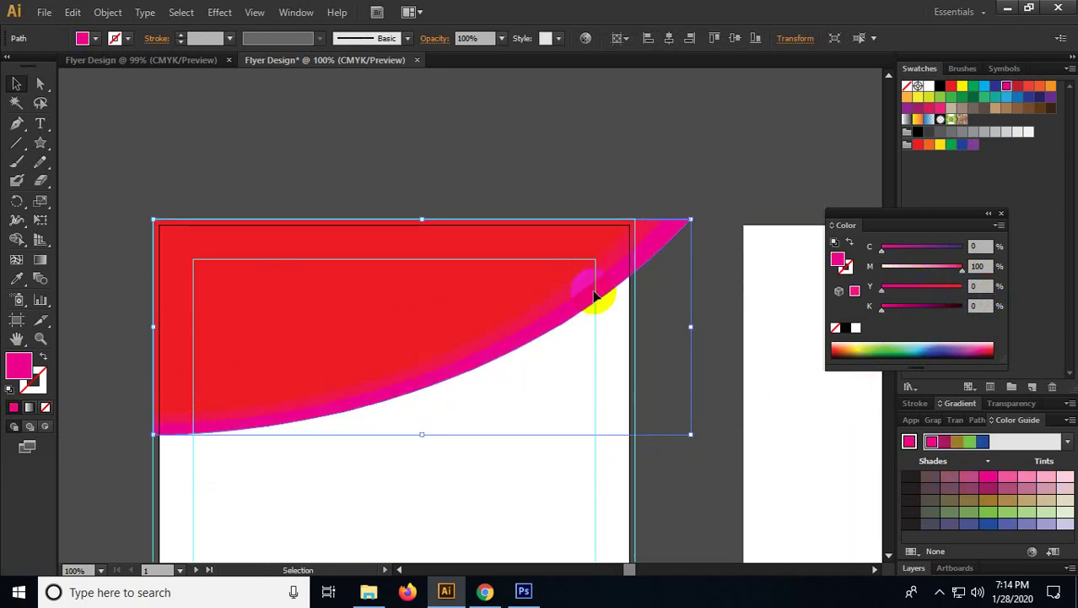
click(671, 333)
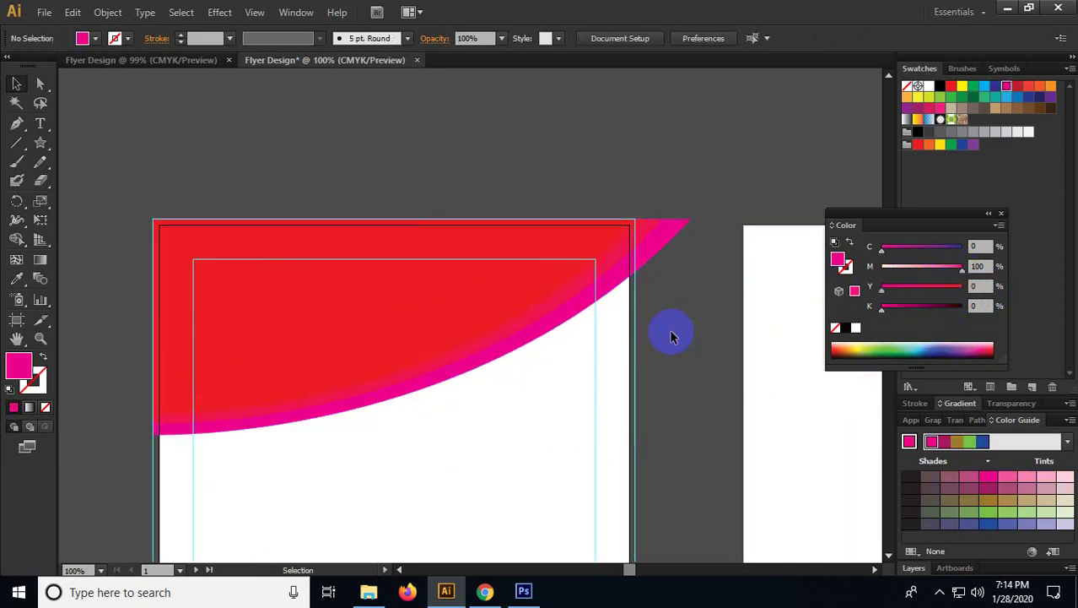
Step: Select the white background rectangle and lock it in place
ctrl+click(283, 422)
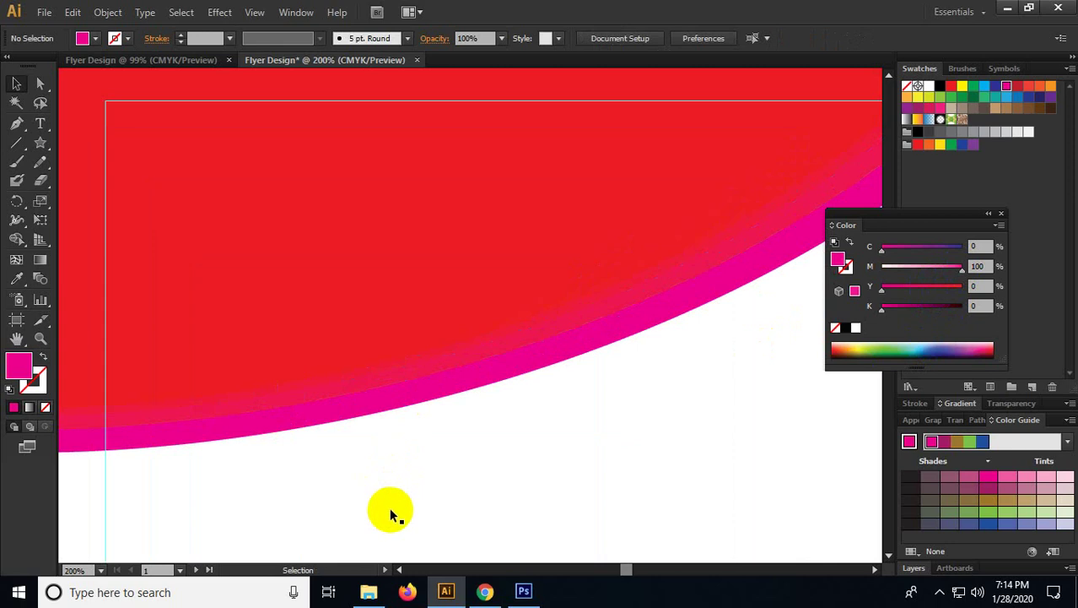
scroll(394, 506, down, 1)
scroll(414, 451, up, 1)
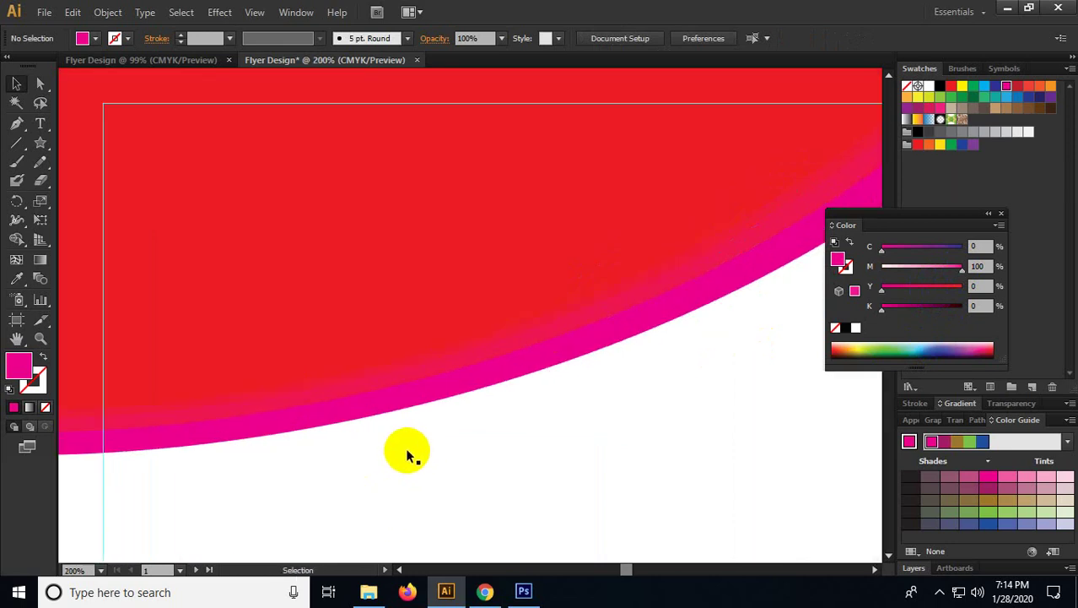
click(414, 378)
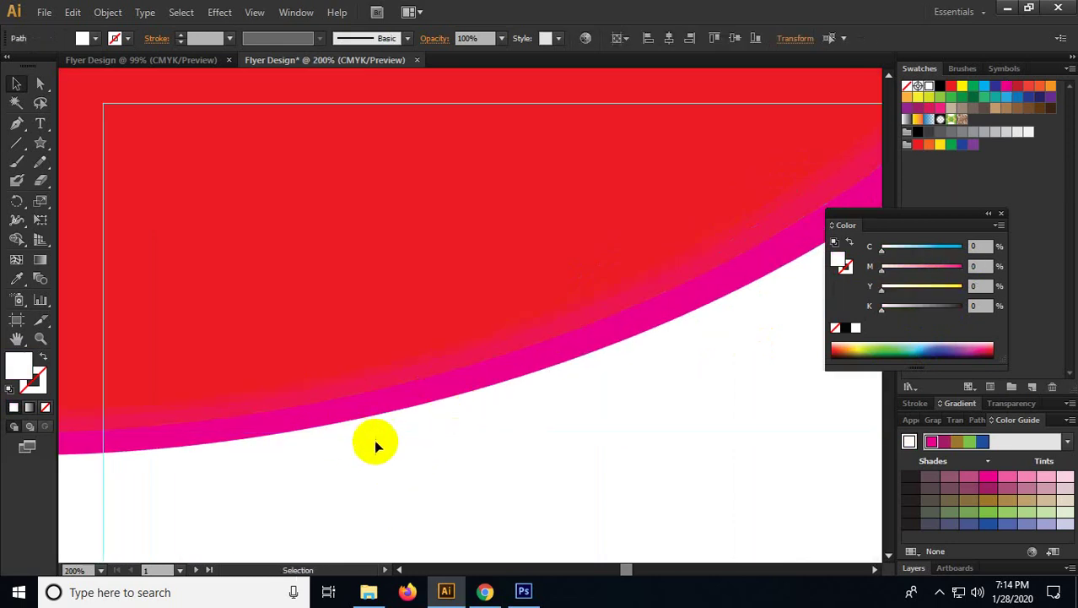
key(ctrl+h)
scroll(440, 452, down, 3)
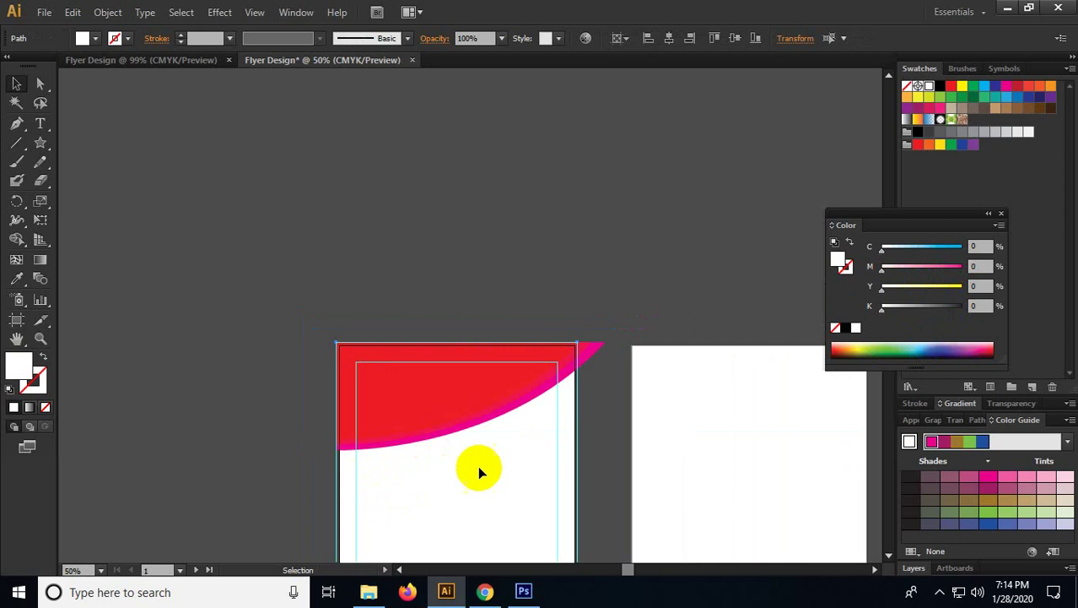
scroll(478, 477, up, 1)
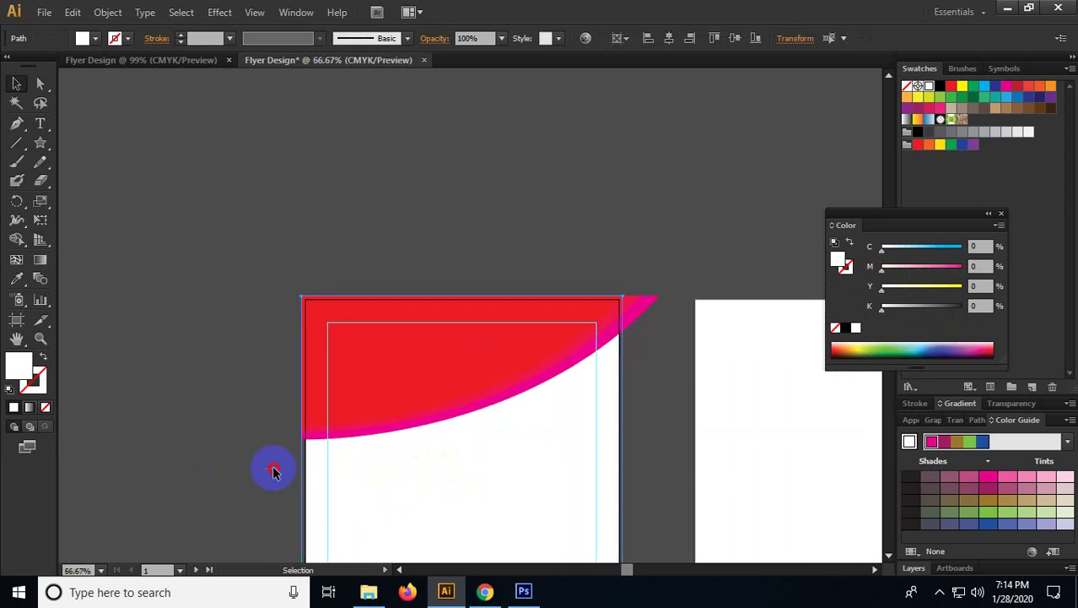
drag(271, 469, 400, 495)
key(ctrl+shift+a)
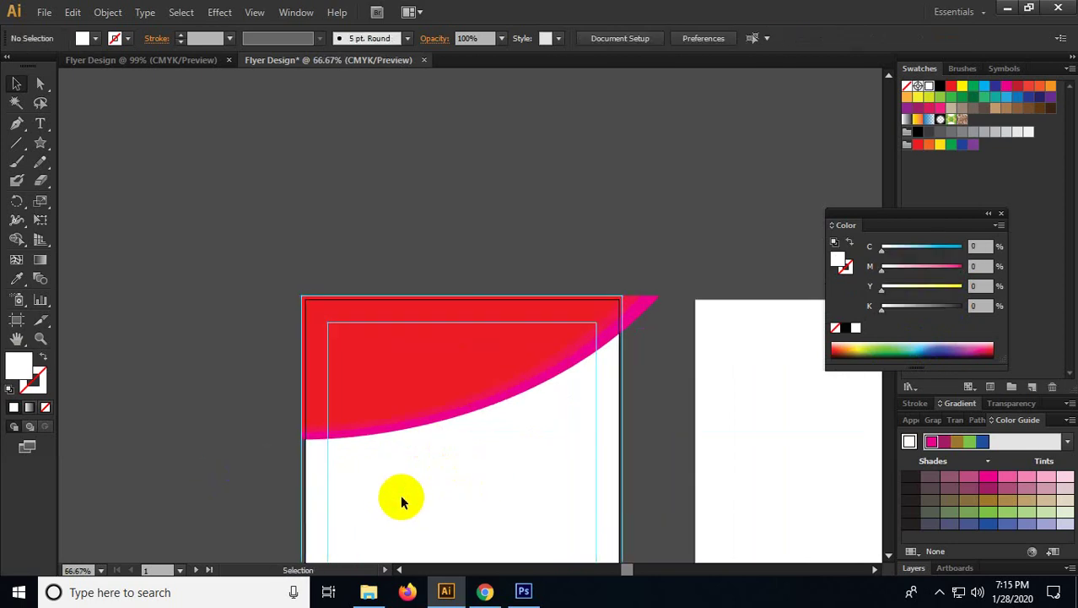
Step: Select all the curved layers and apply the front shape's red fill to them with the Eyedropper
scroll(404, 493, up, 2)
click(289, 275)
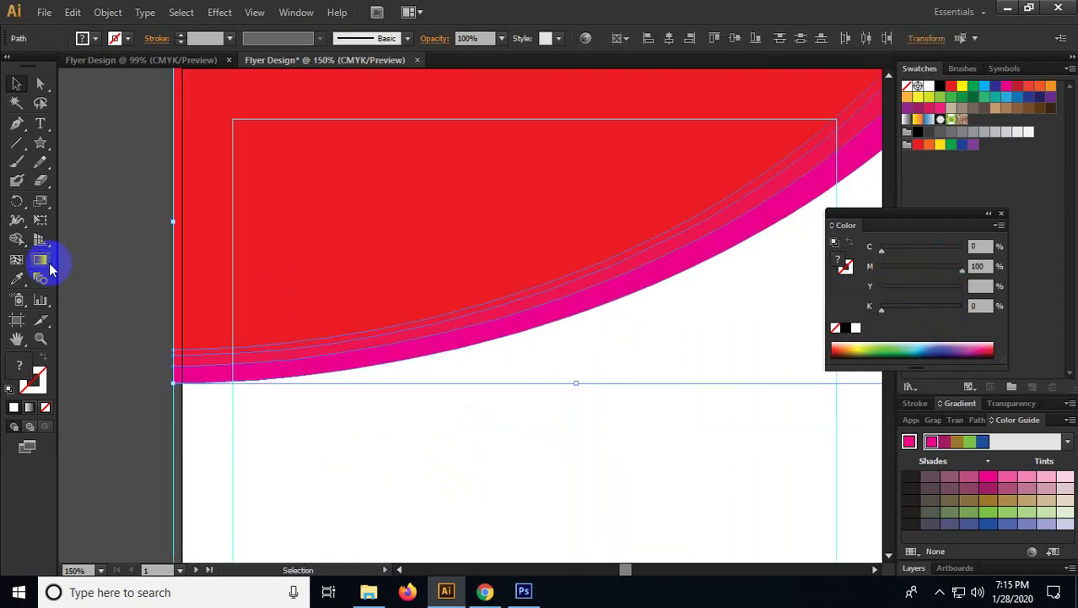
click(16, 278)
click(336, 242)
click(16, 84)
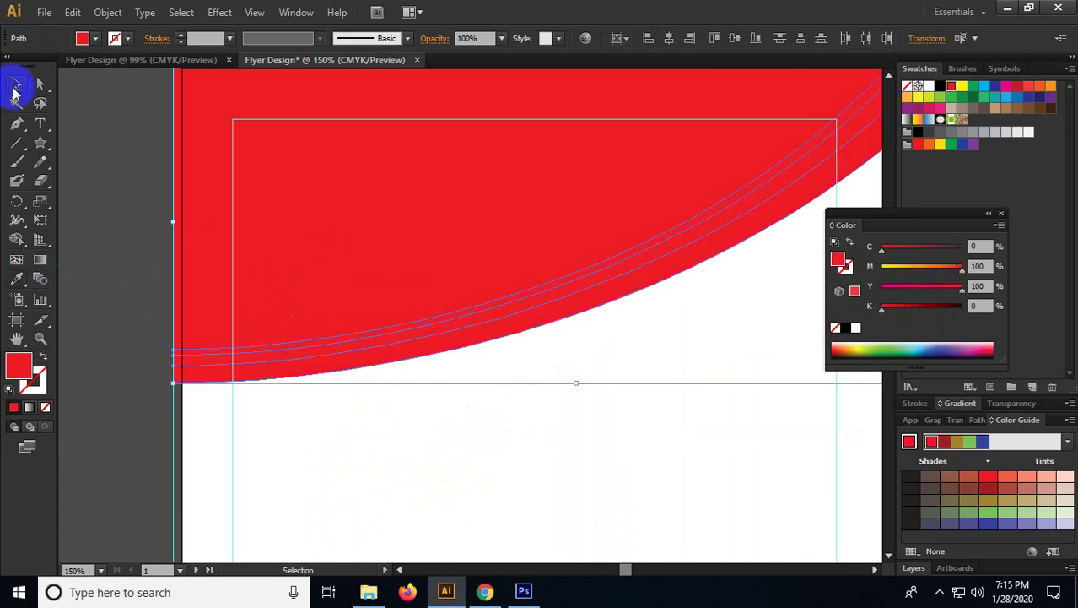
click(81, 187)
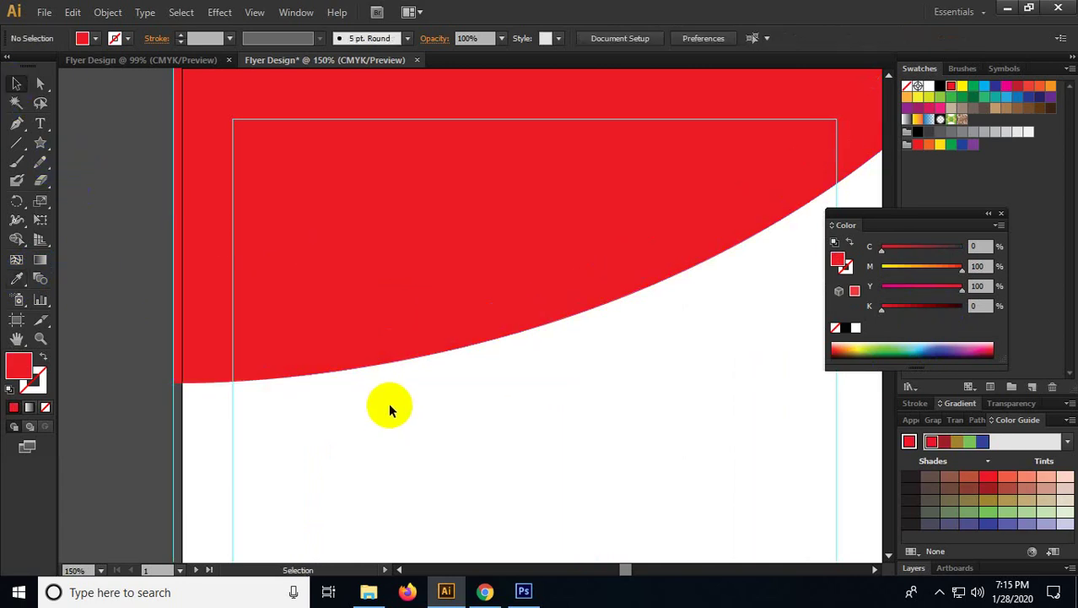
Step: Reduce the opacity of the second-largest curved shape and set the outermost curved shape's opacity to 60%
click(344, 239)
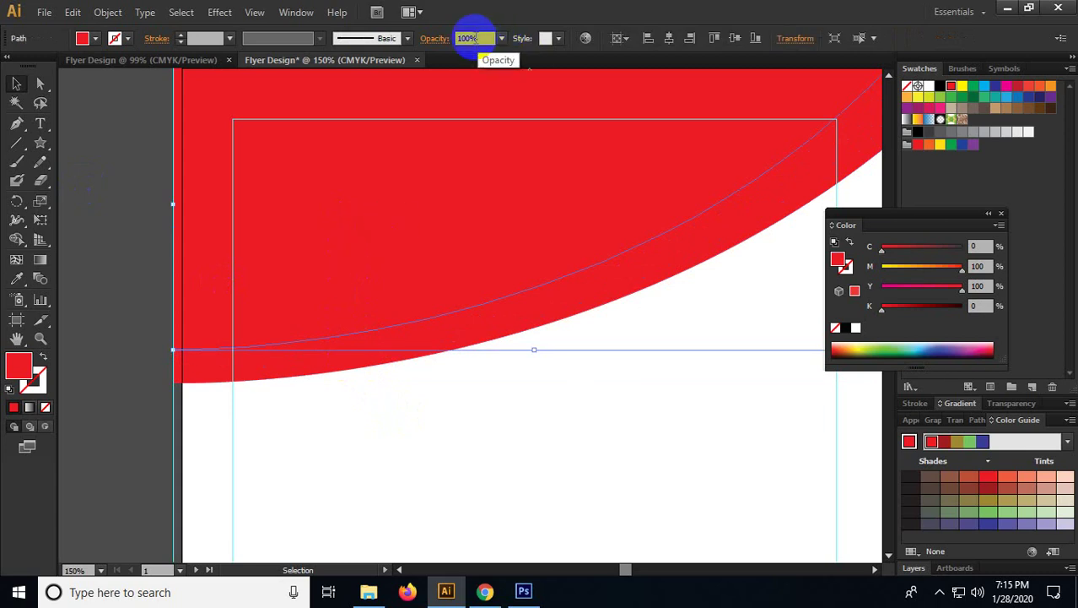
drag(275, 347, 263, 363)
click(469, 38)
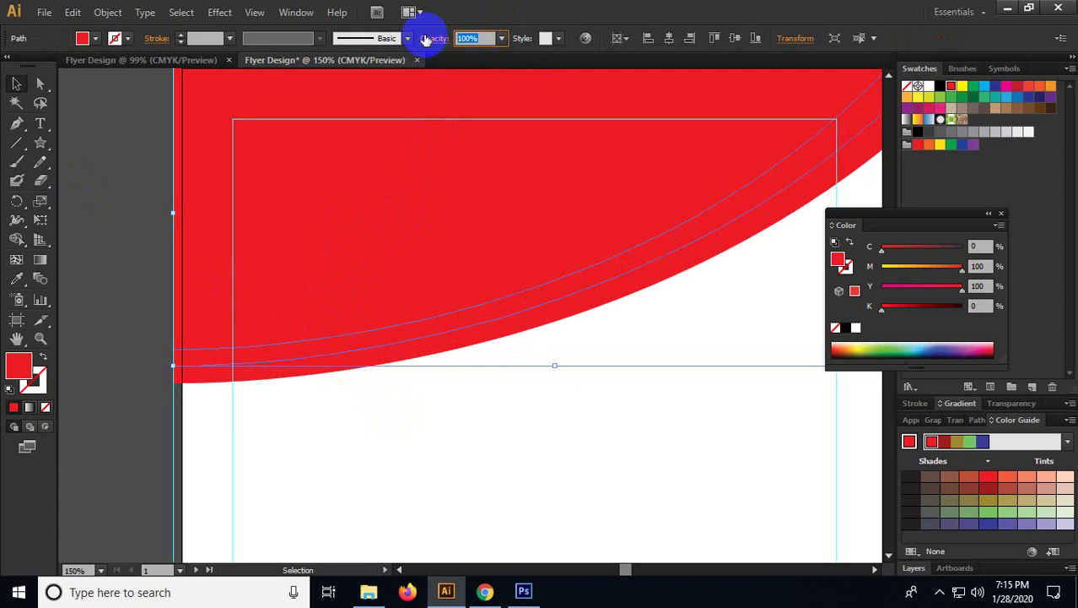
click(268, 371)
click(469, 38)
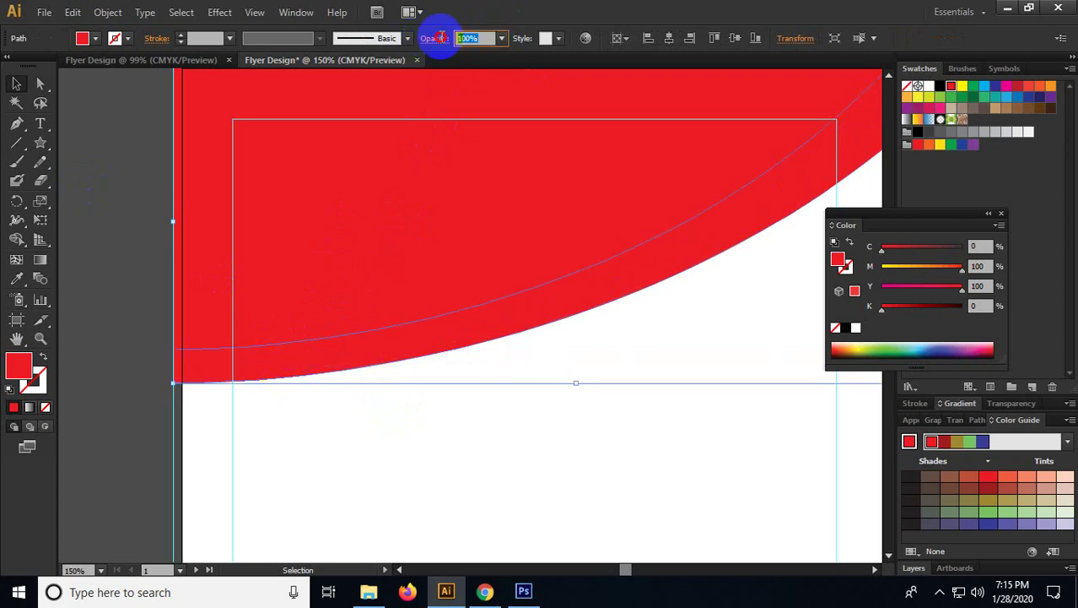
text(60)
click(361, 176)
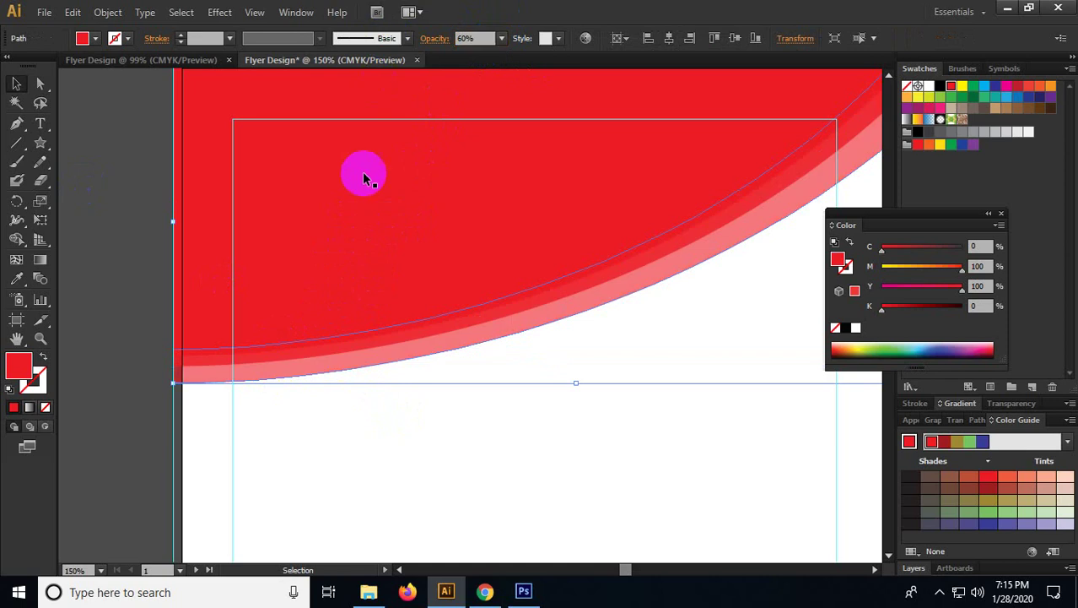
Step: Set the outermost curved shape's opacity to 40%
click(354, 438)
click(511, 339)
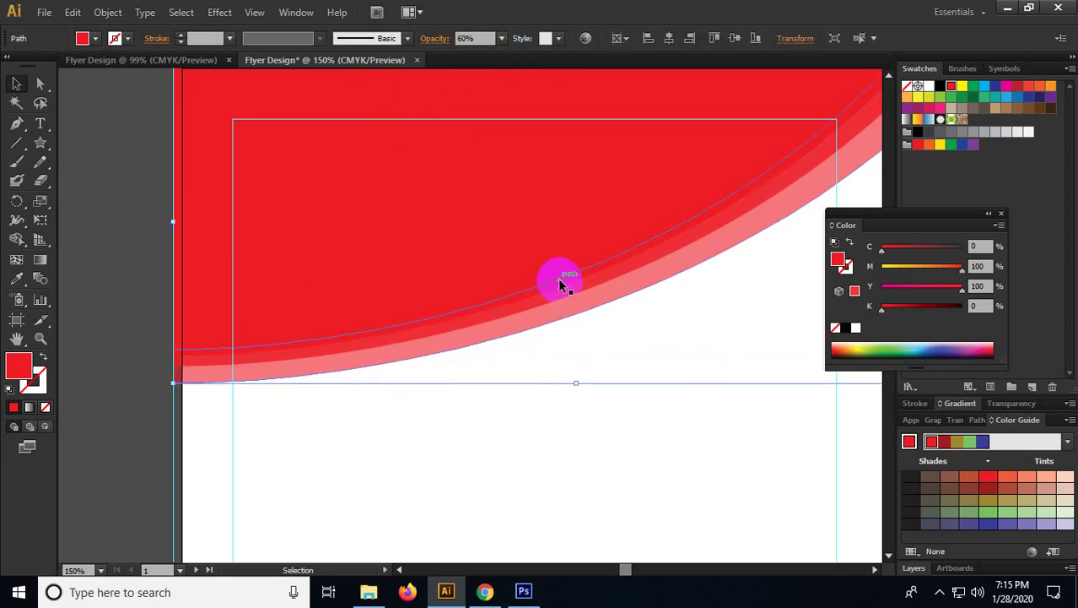
click(557, 283)
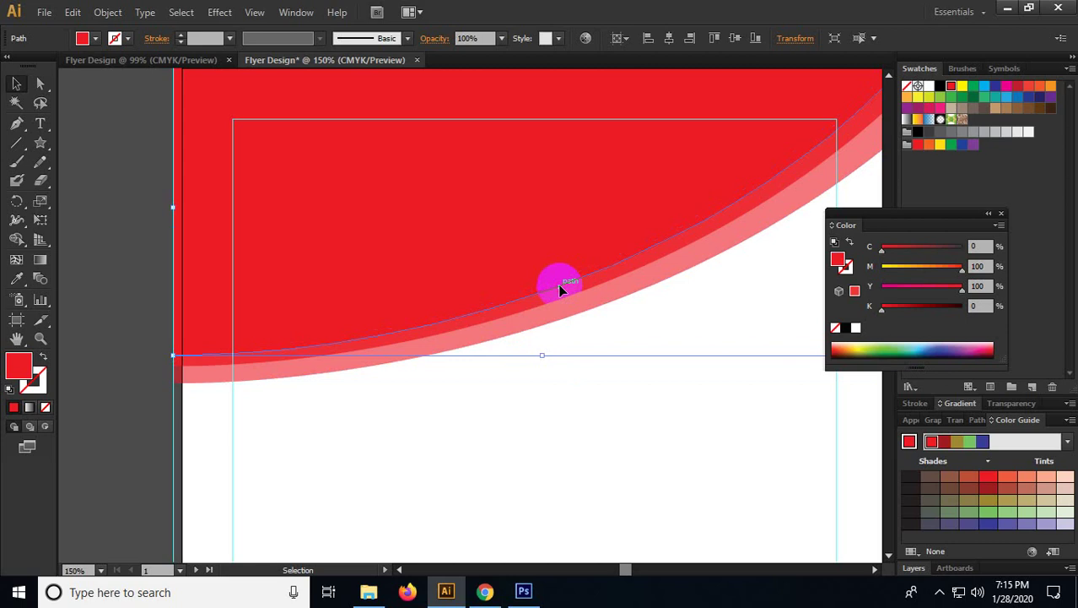
click(560, 293)
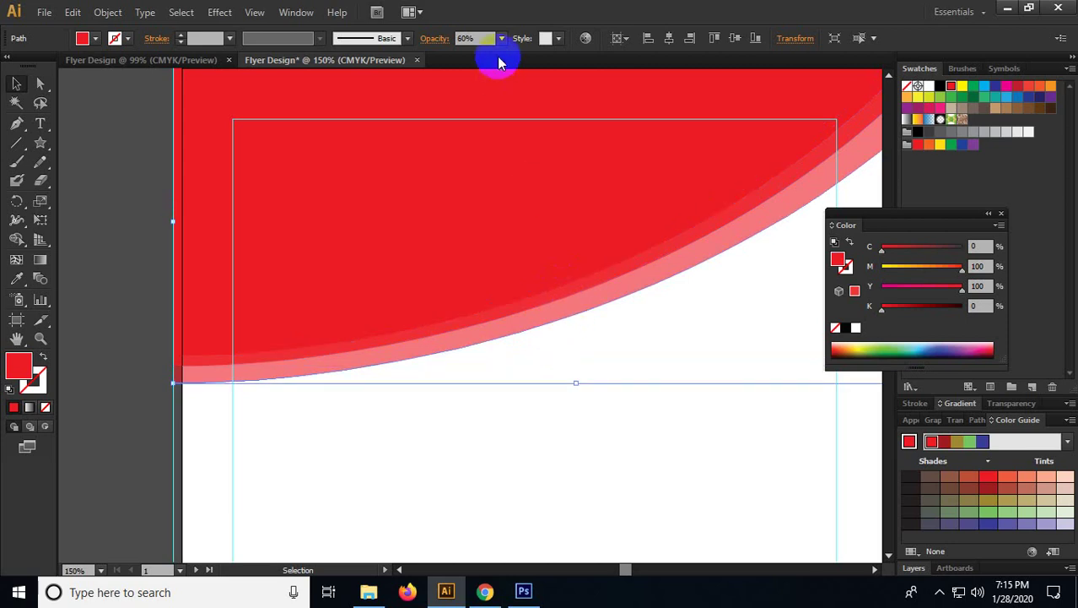
click(432, 38)
text(40)
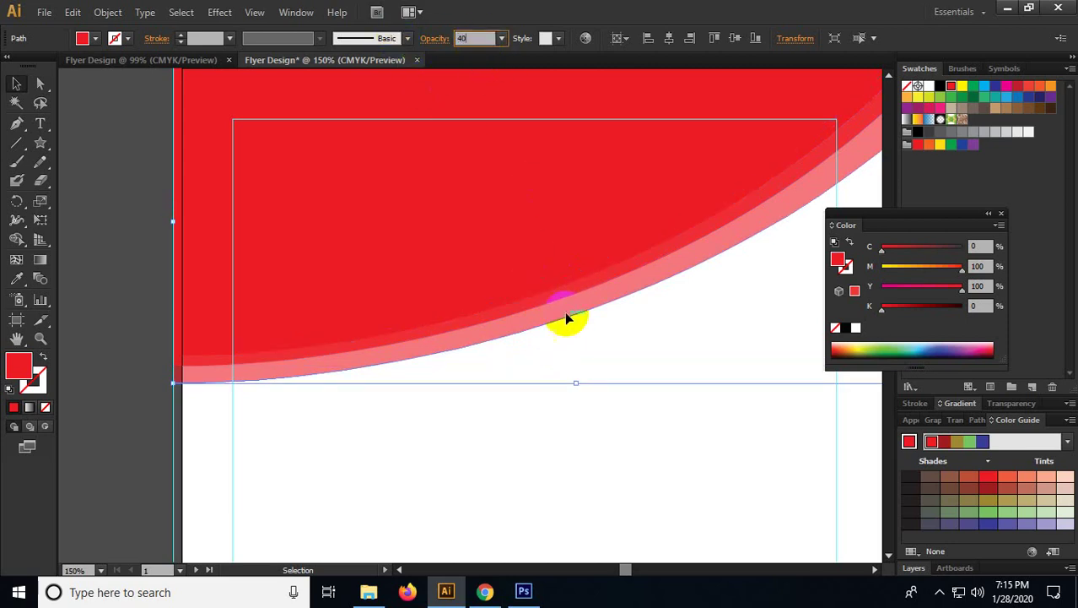
click(525, 306)
click(568, 350)
Step: Set the second-largest curved shape's opacity to 60% and the next smaller one's to 80%
click(544, 299)
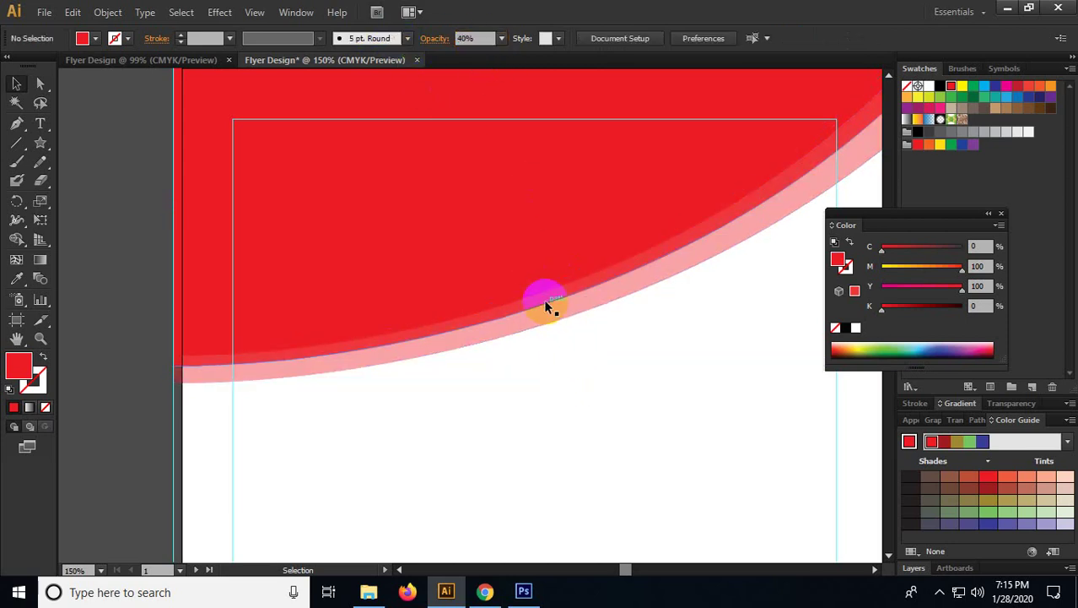
click(466, 39)
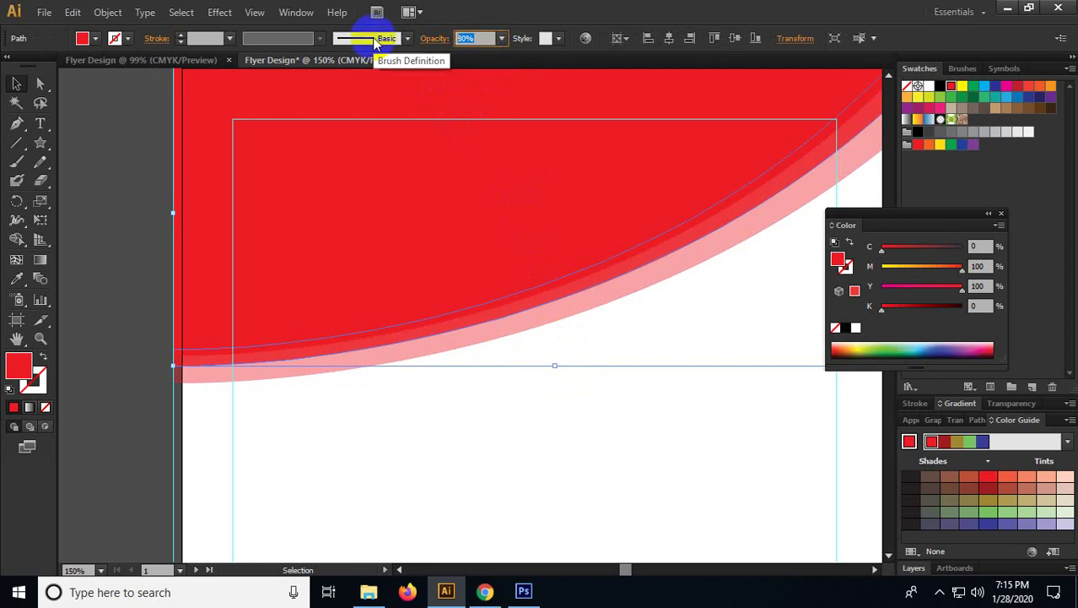
text(60)
click(549, 394)
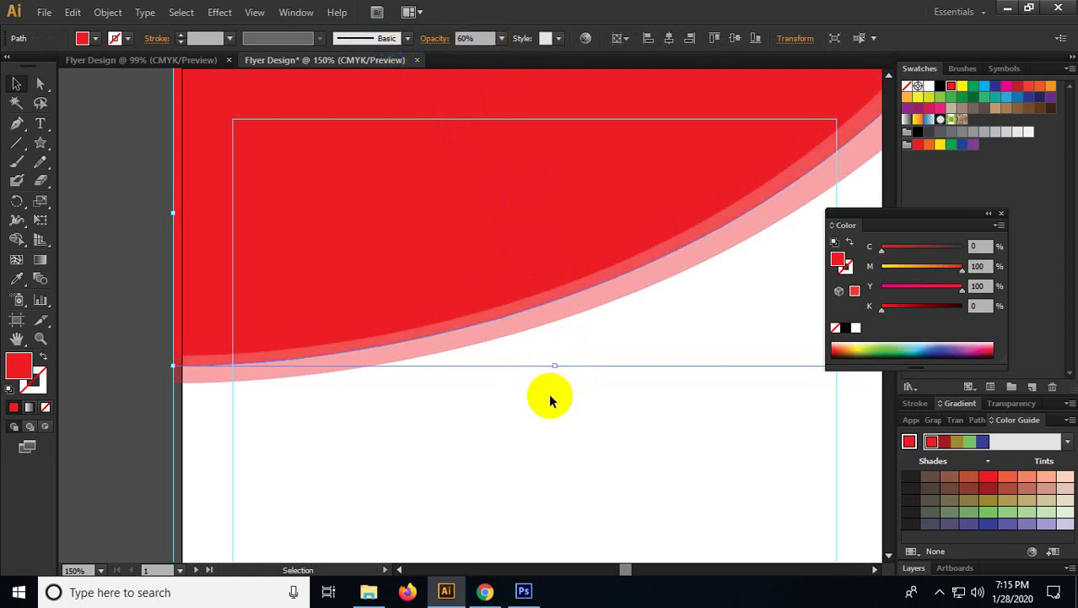
click(523, 291)
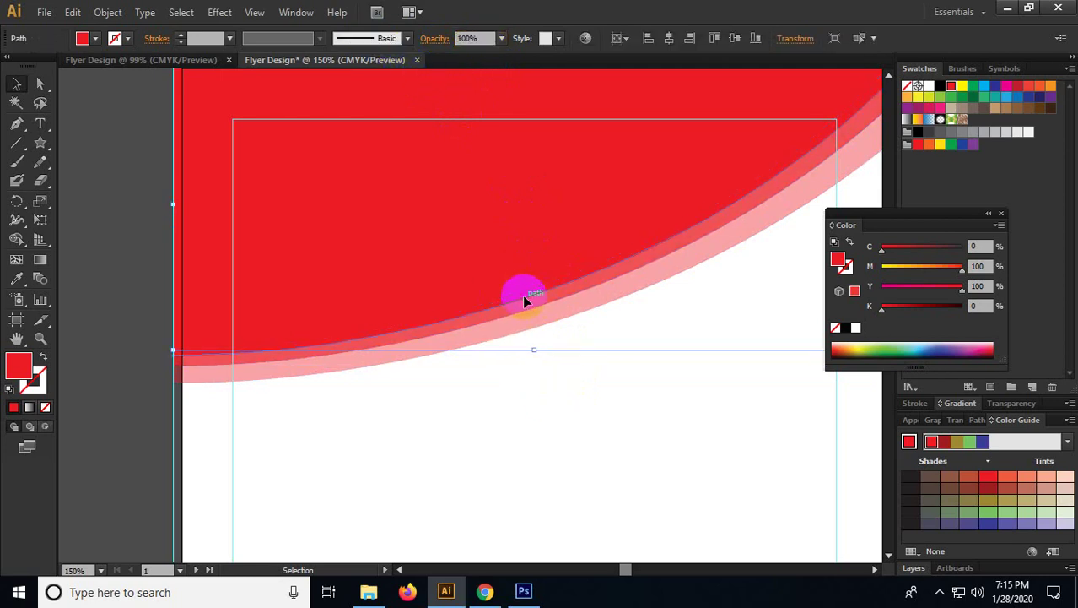
click(488, 38)
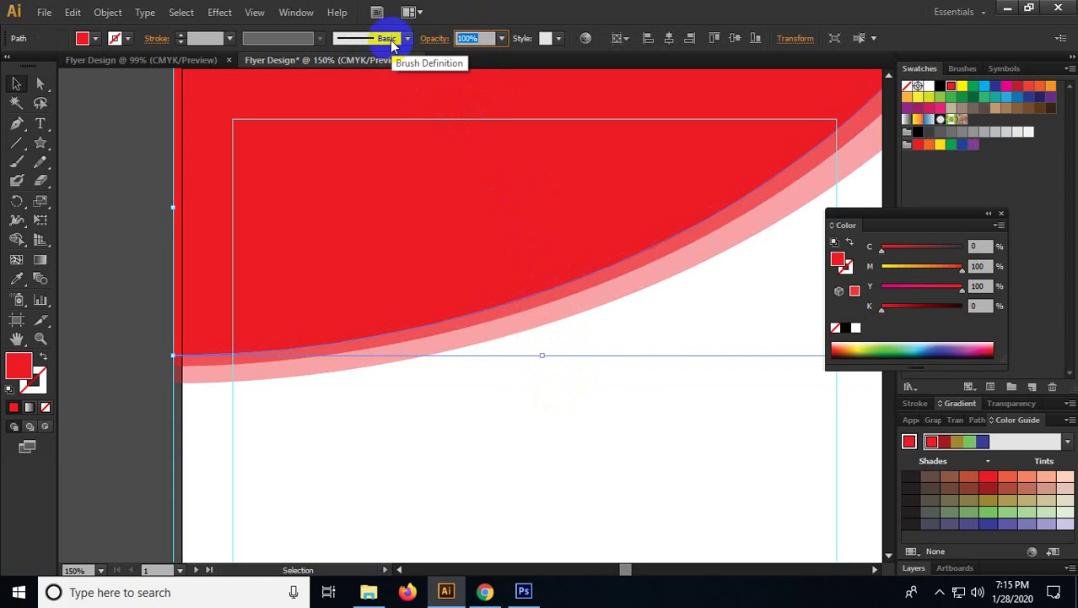
click(494, 422)
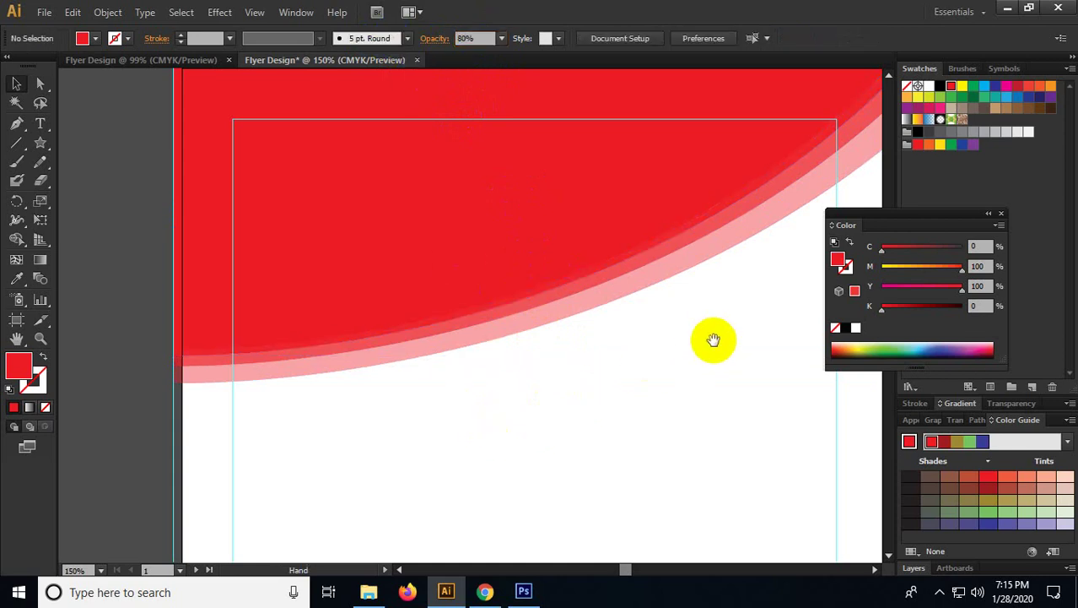
drag(713, 339, 623, 394)
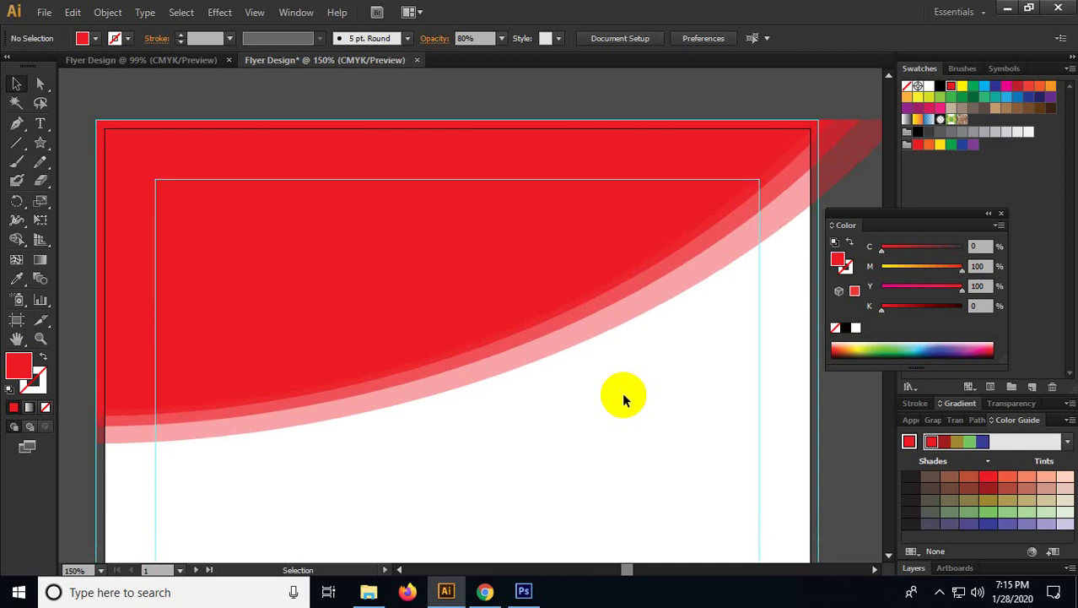
click(344, 228)
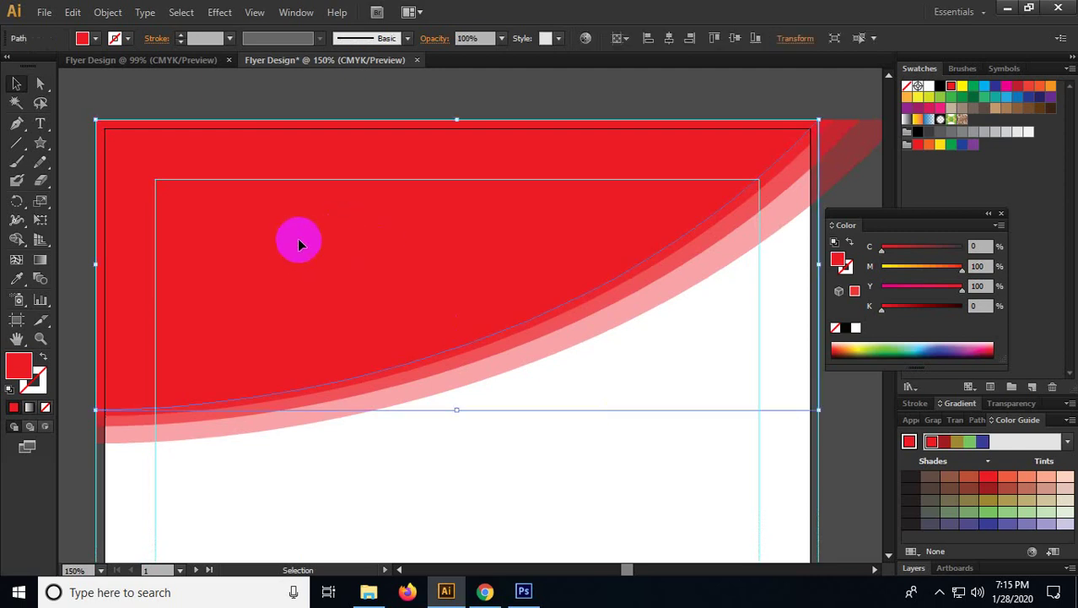
scroll(336, 267, down, 4)
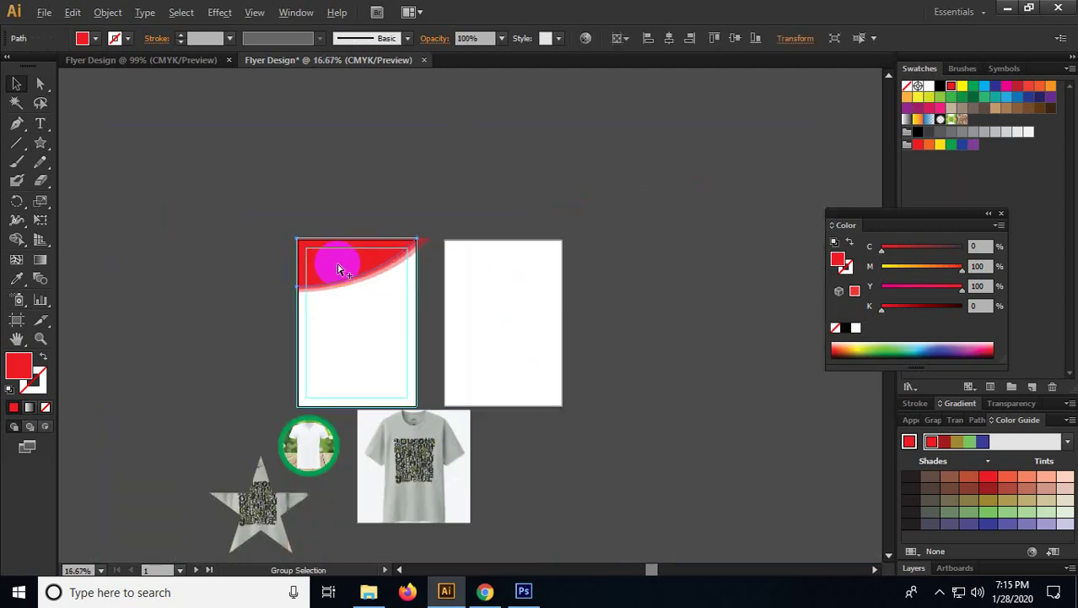
scroll(361, 336, up, 1)
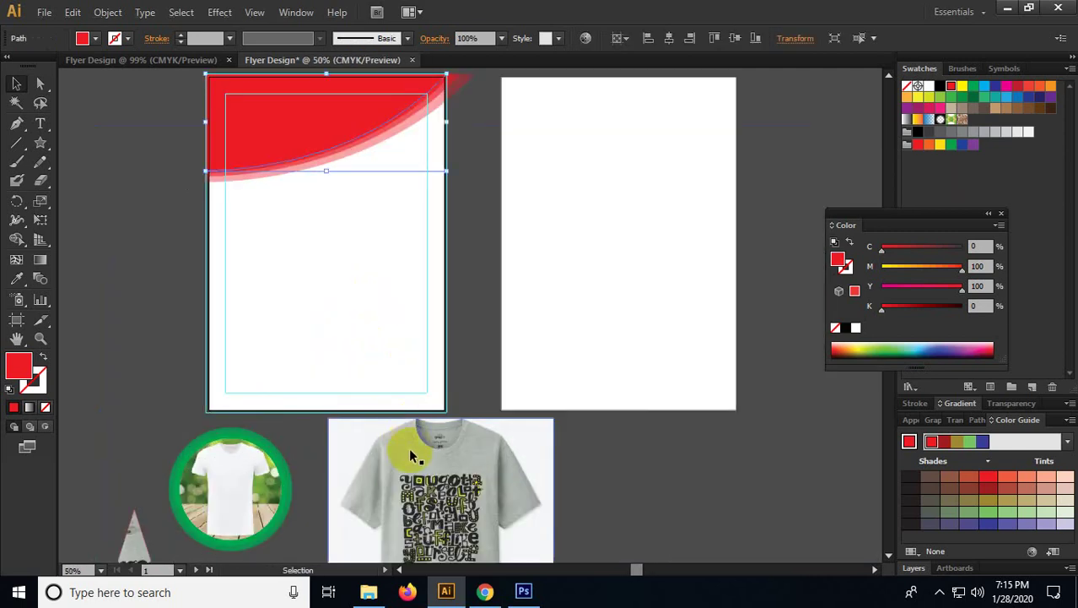
Step: Place foodsafetyquiz_456px.jpg from the Class Images folder into the Flyer Design document
click(1008, 8)
click(969, 12)
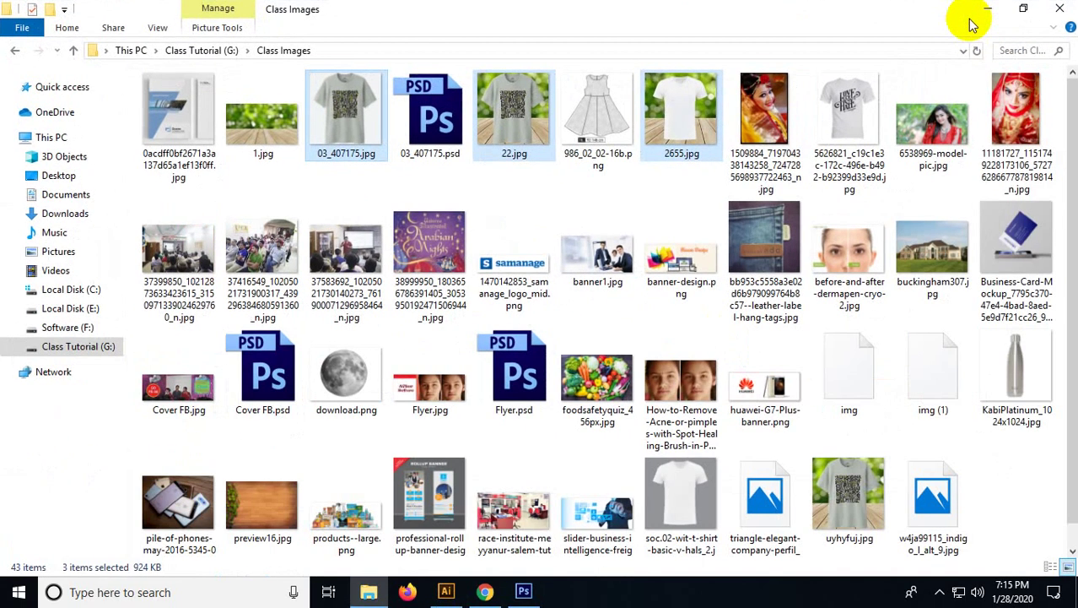
scroll(835, 296, down, 1)
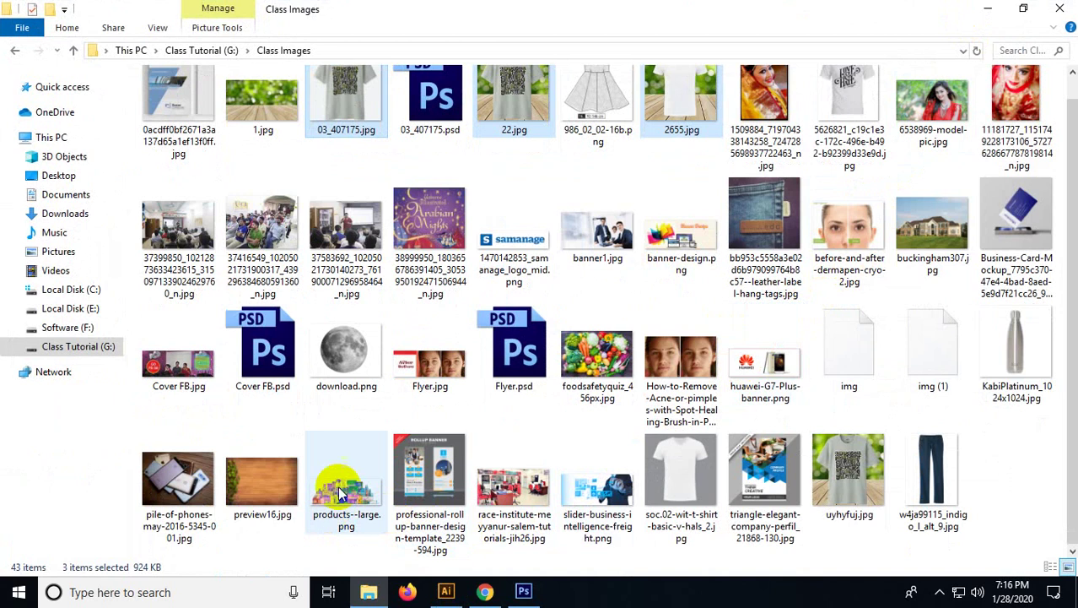
drag(596, 354, 534, 237)
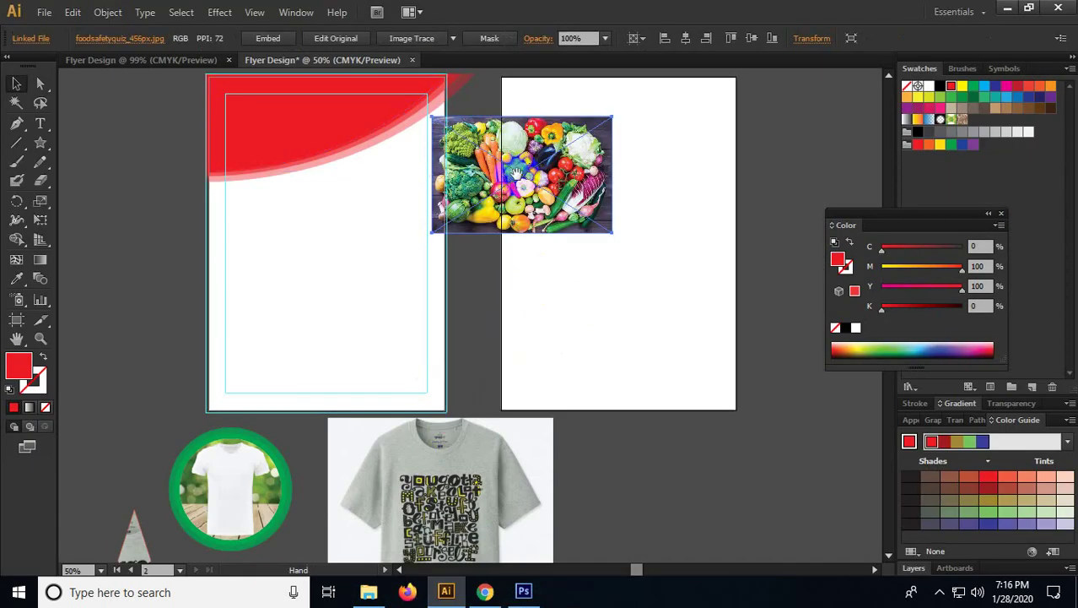
drag(499, 163, 354, 173)
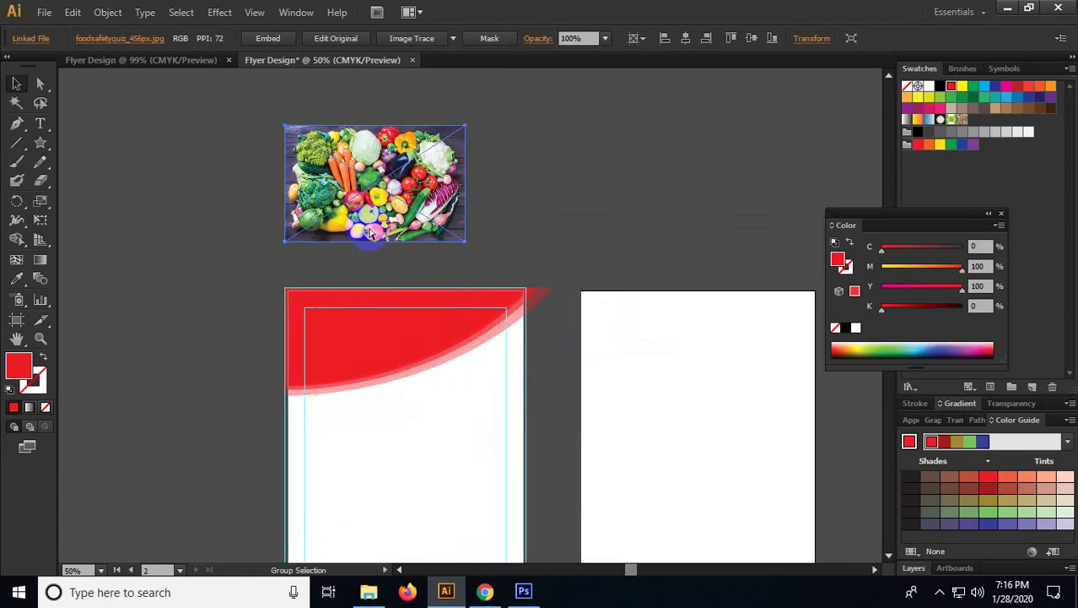
scroll(325, 106, up, 1)
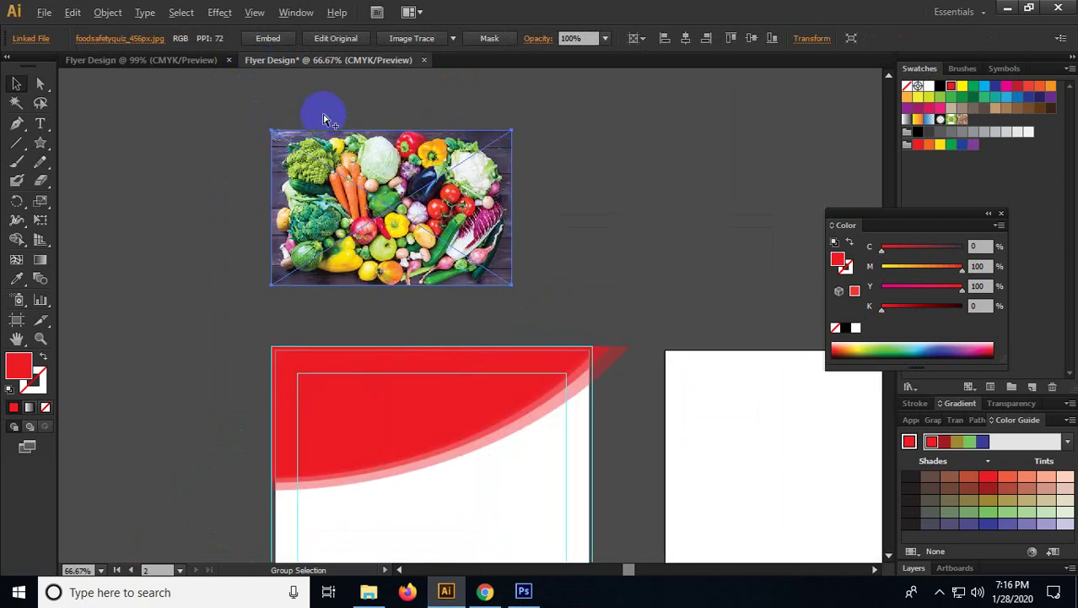
Step: Position the vegetable photo just above the first artboard's red header and embed it in the document
click(379, 220)
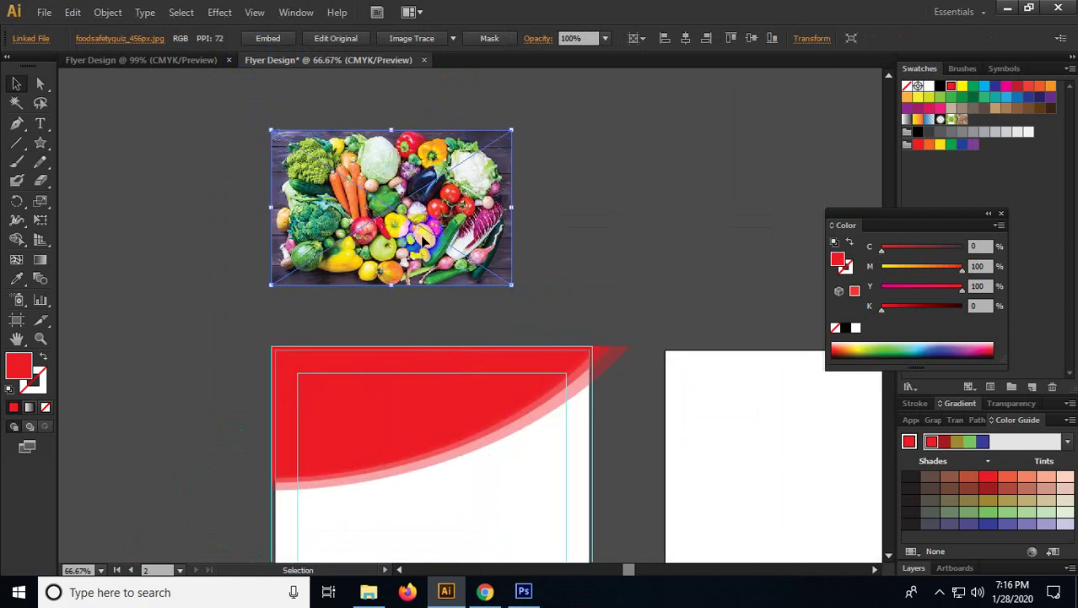
drag(404, 214, 420, 240)
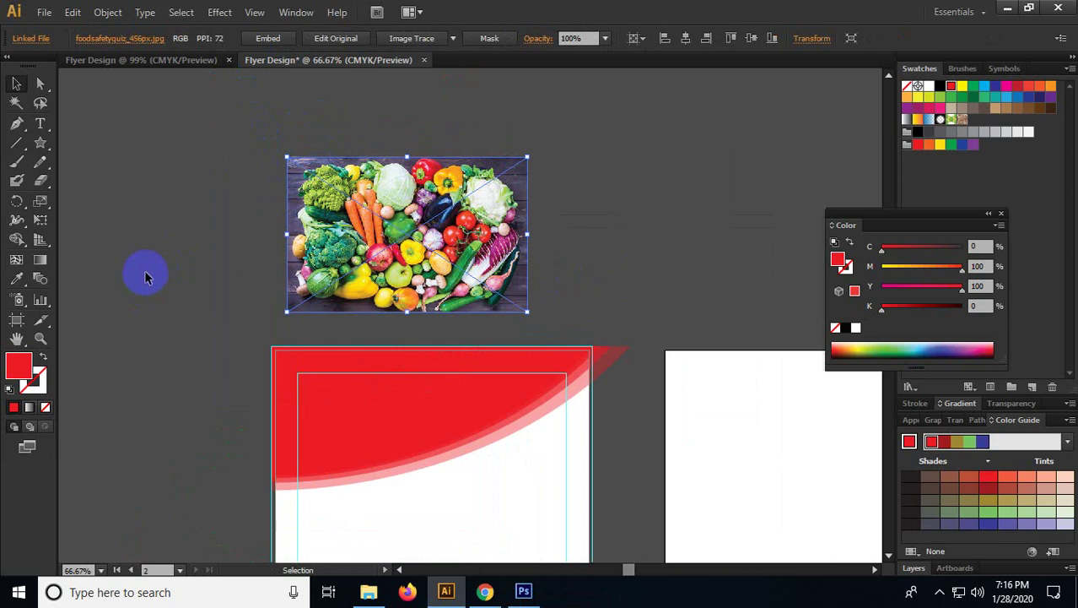
drag(352, 231, 391, 253)
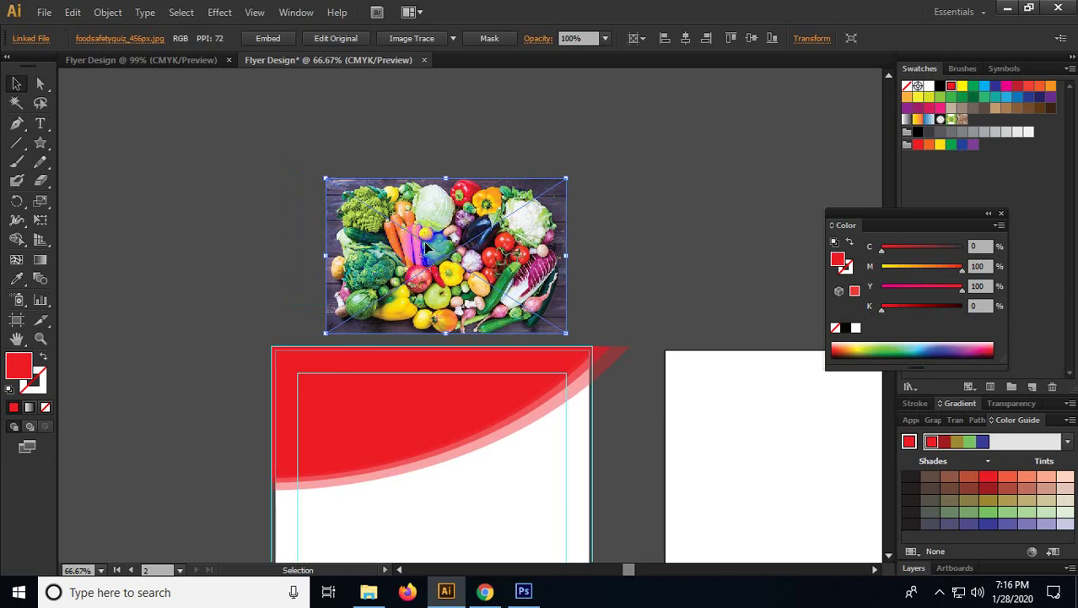
drag(409, 249, 388, 253)
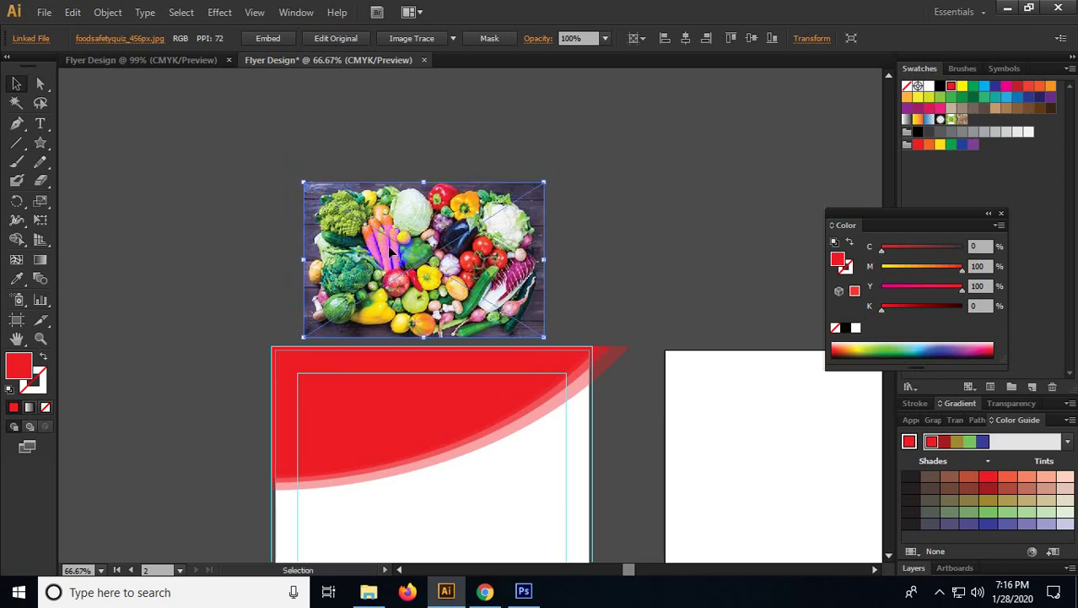
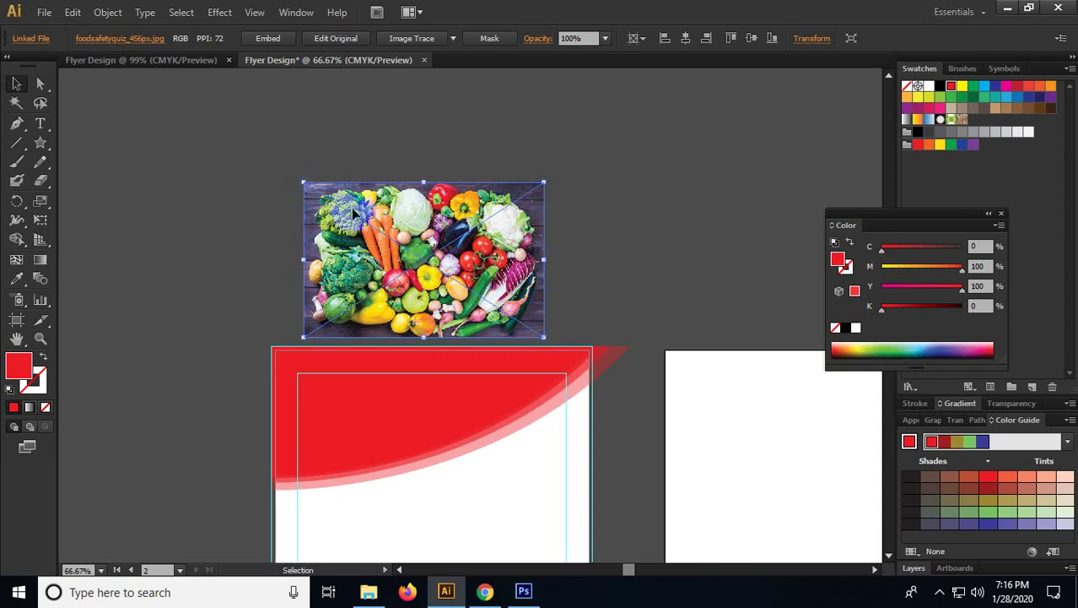
click(269, 42)
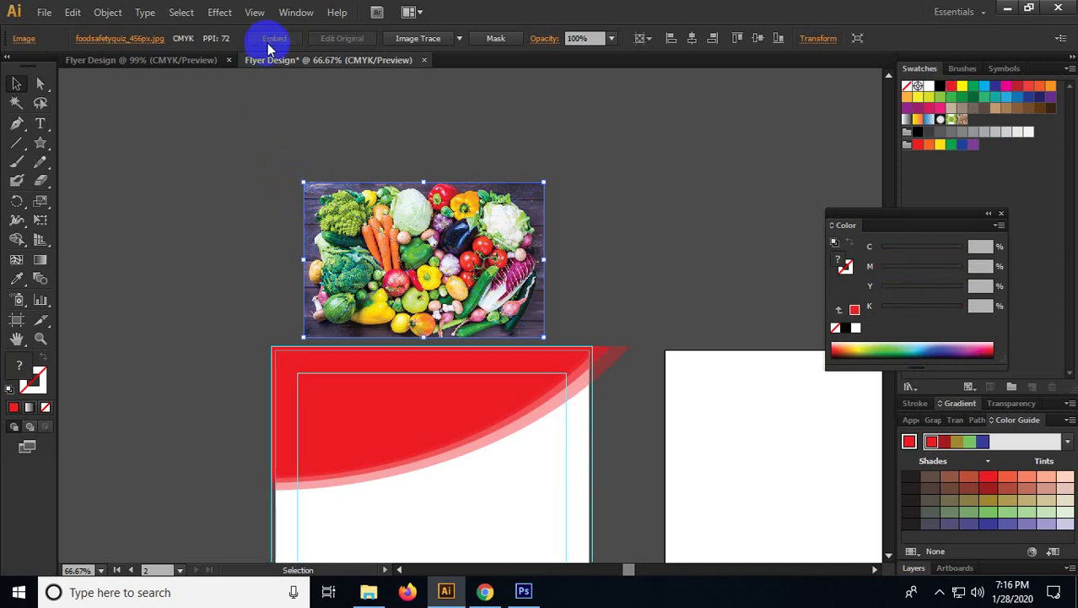
click(262, 235)
Step: Place a copy of the front red curved shape on the empty canvas beside the vegetable photo
scroll(245, 287, down, 1)
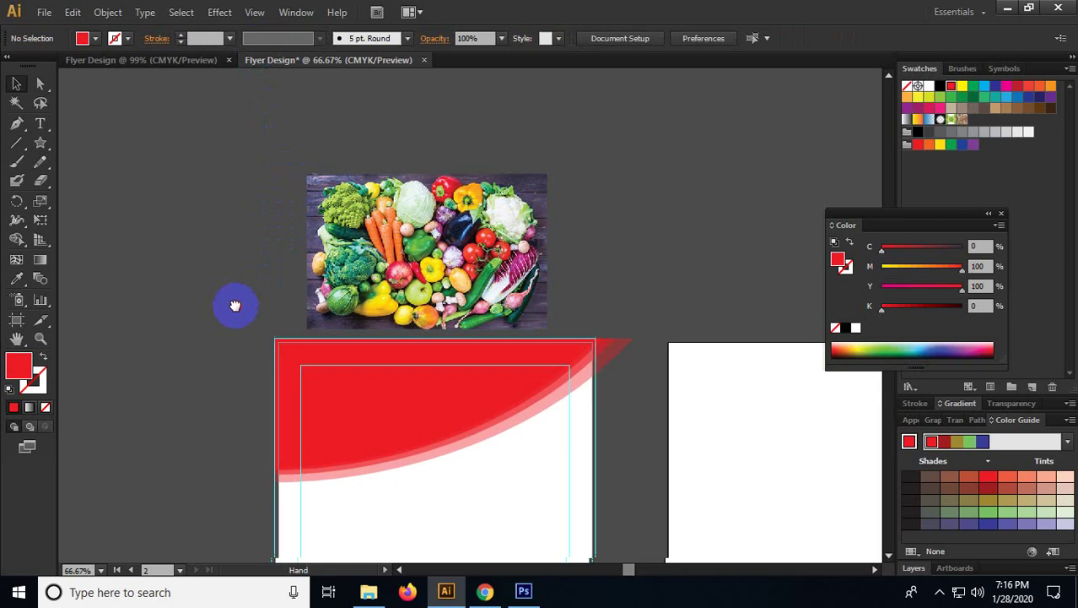
click(356, 366)
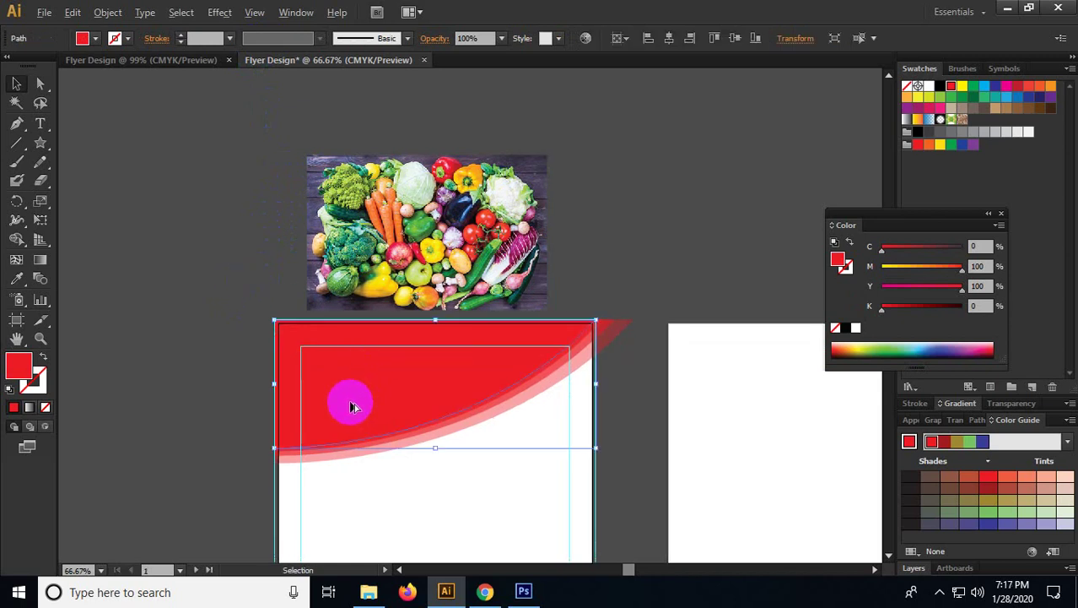
drag(353, 406, 659, 202)
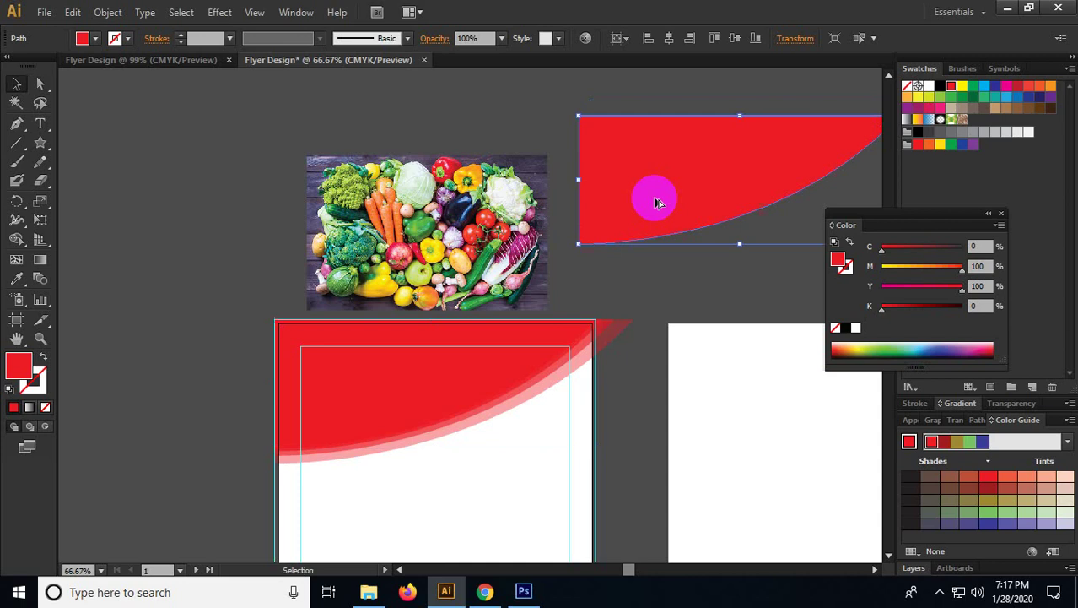
drag(655, 273, 619, 285)
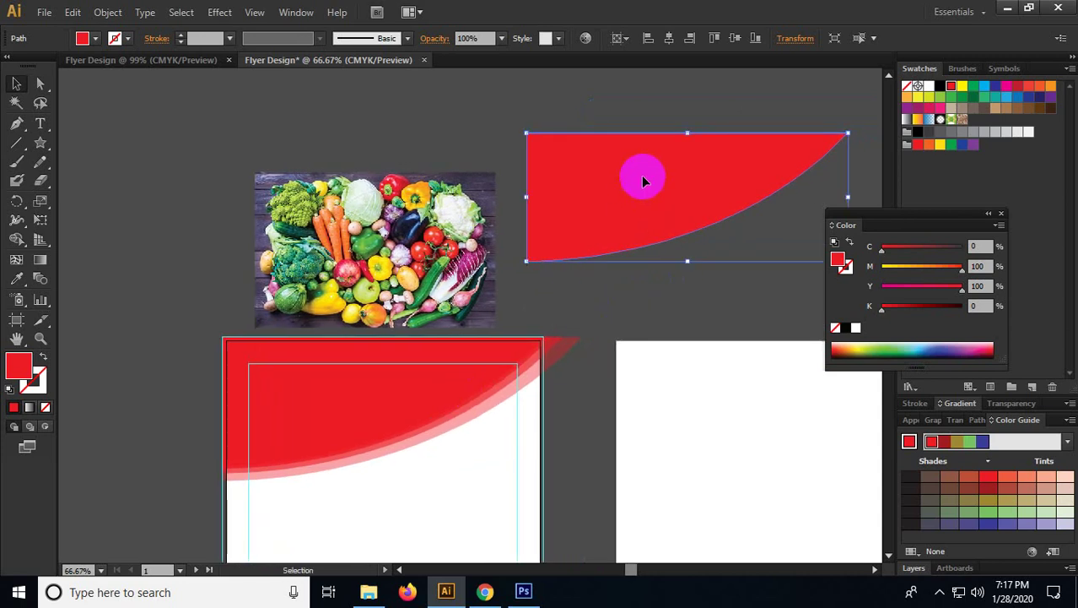
drag(477, 482, 363, 406)
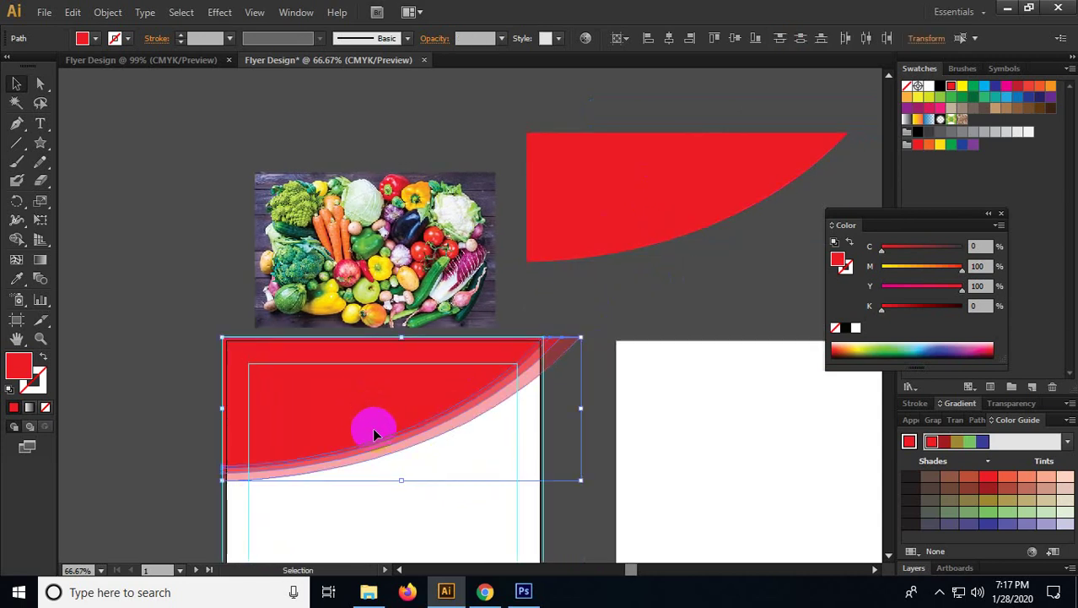
click(637, 270)
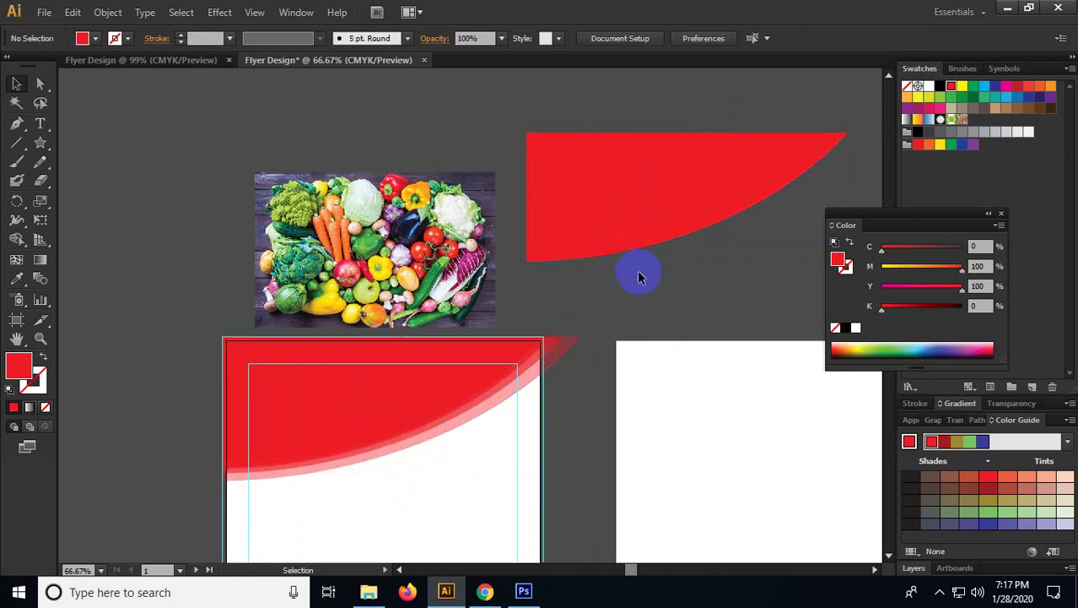
Step: Move the vegetable photo over the copied red shape so their left edges line up near the shape's upper corner
drag(473, 368, 380, 436)
click(348, 337)
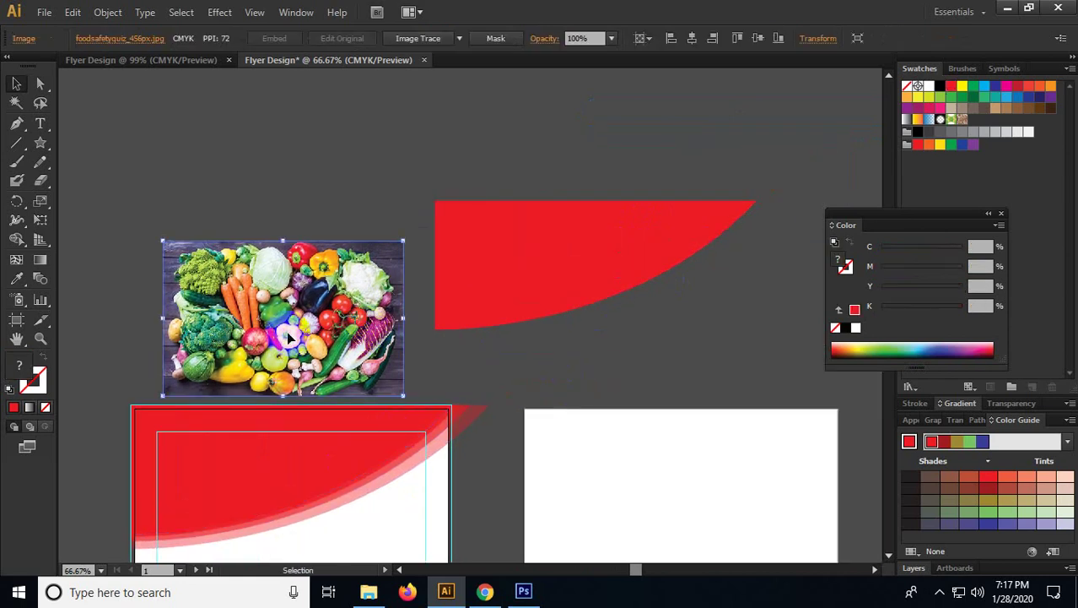
drag(287, 337, 631, 329)
scroll(431, 224, up, 1)
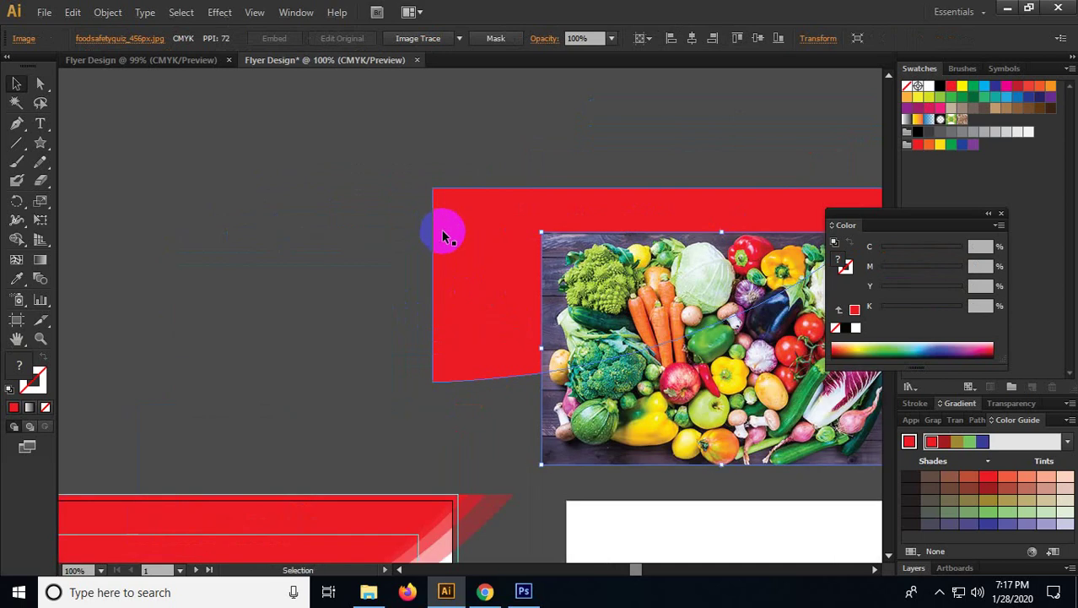
scroll(444, 236, right, 5)
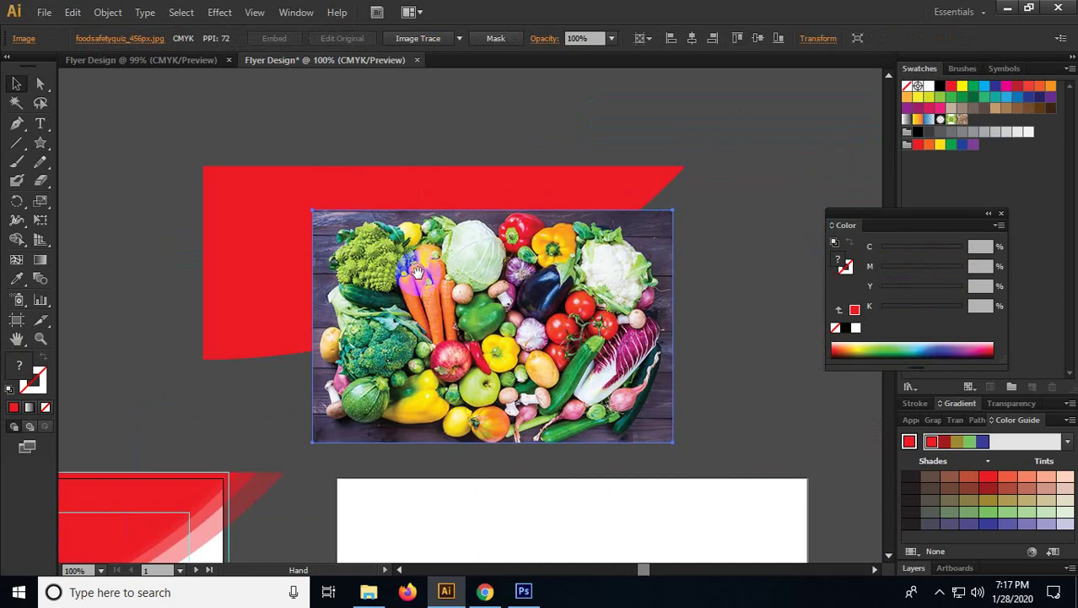
click(223, 184)
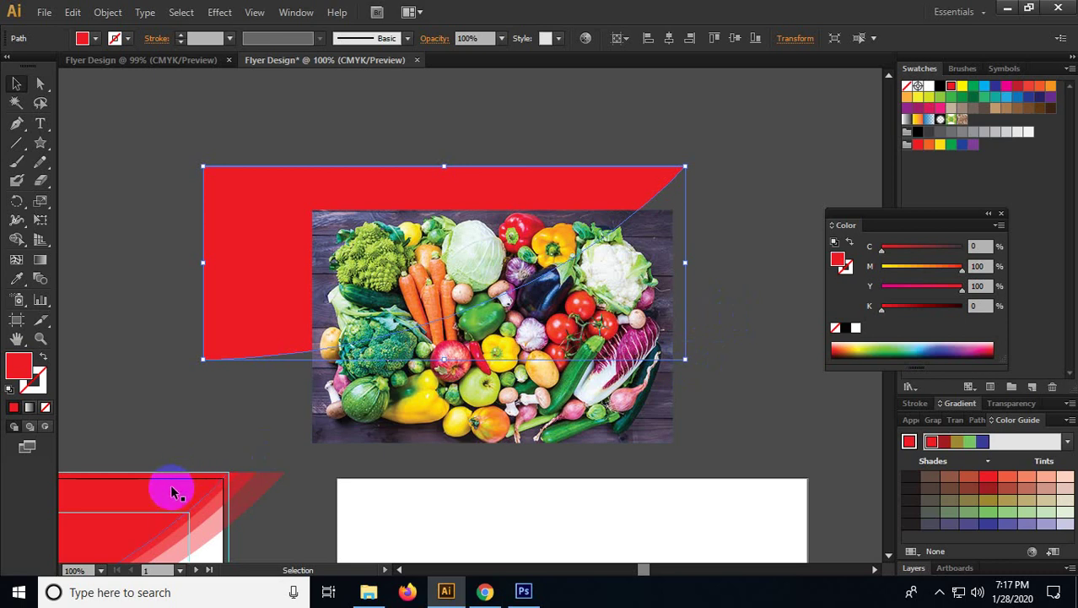
click(291, 421)
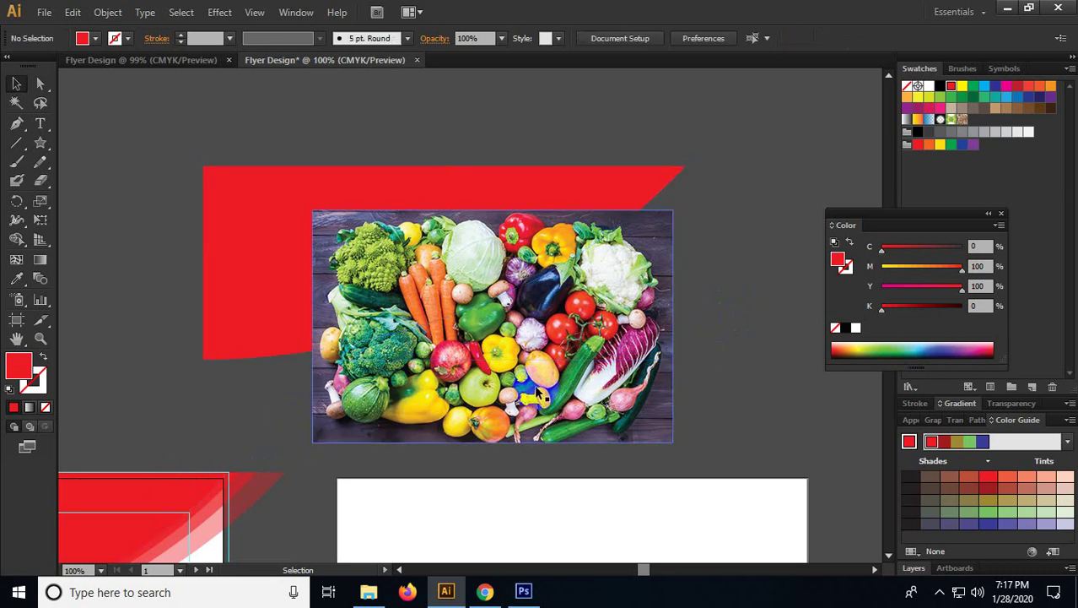
drag(538, 394, 428, 352)
Step: Send the vegetable photo to the back, behind the copied red shape
right_click(373, 272)
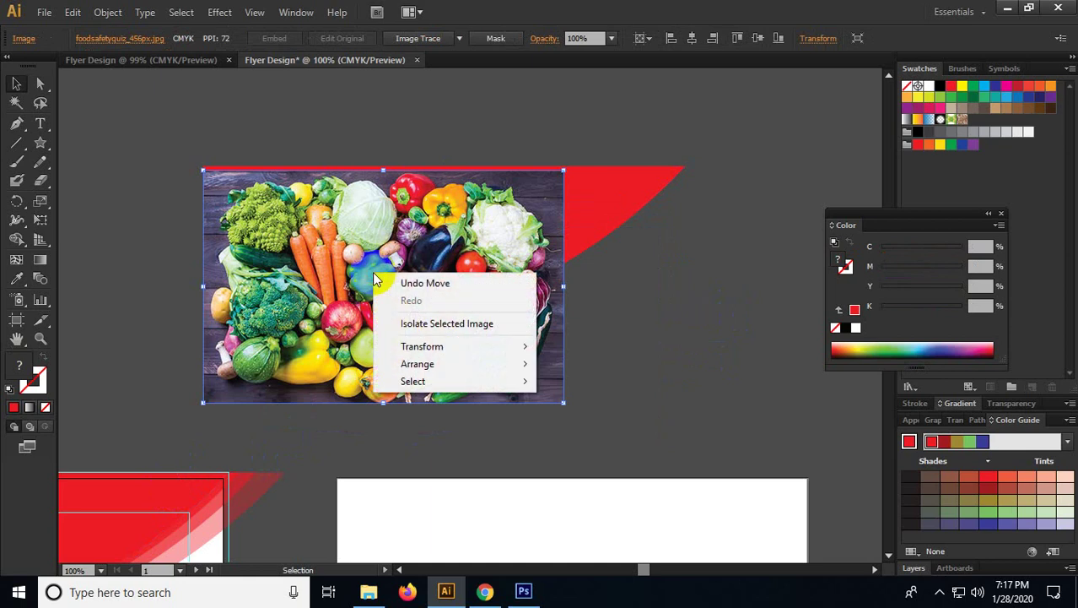
click(474, 348)
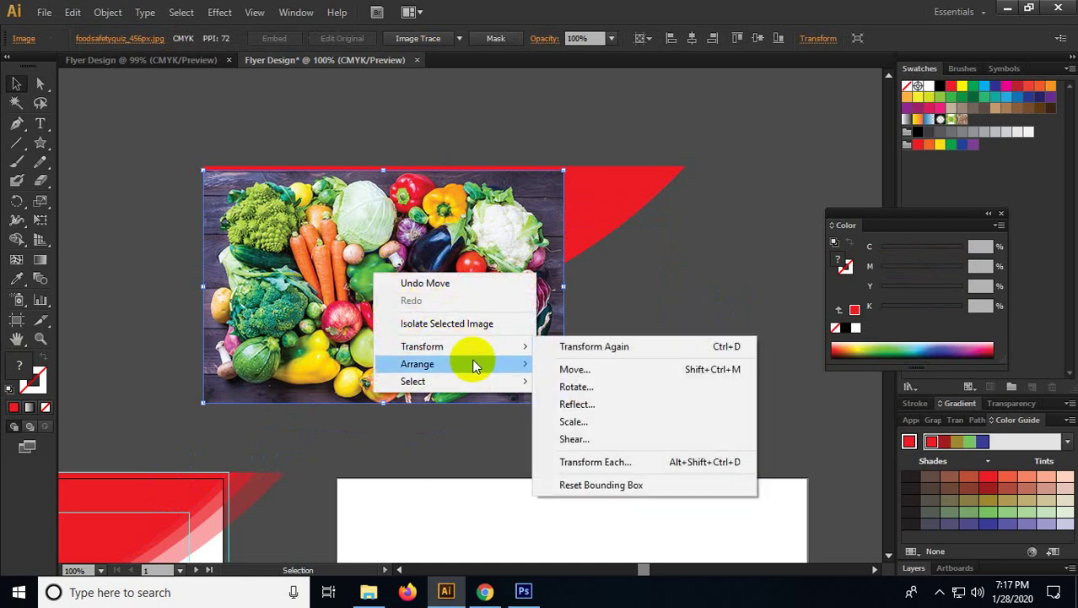
click(472, 363)
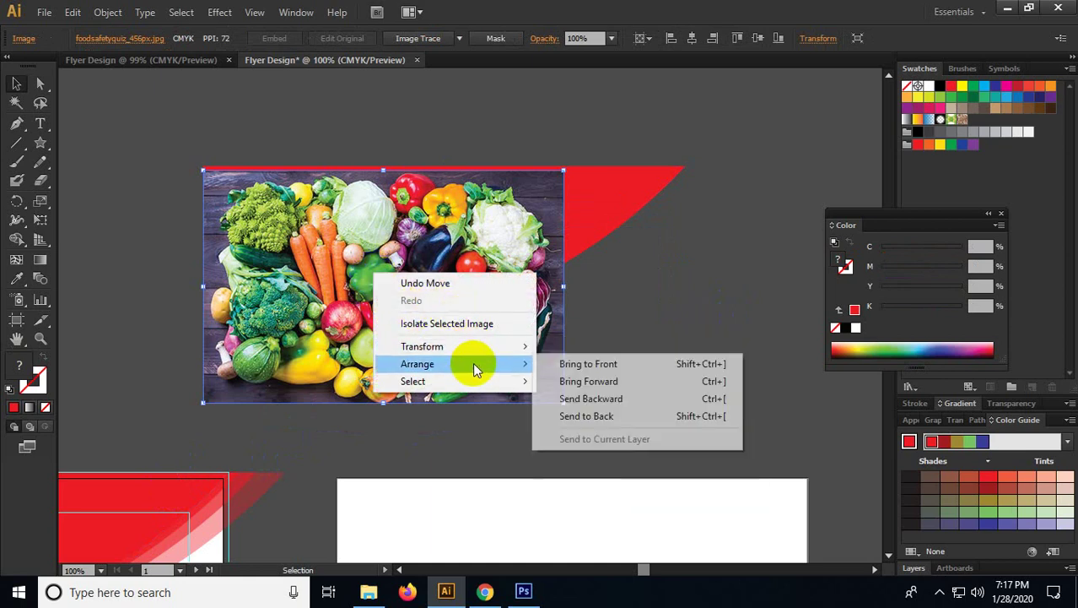
click(603, 416)
click(660, 384)
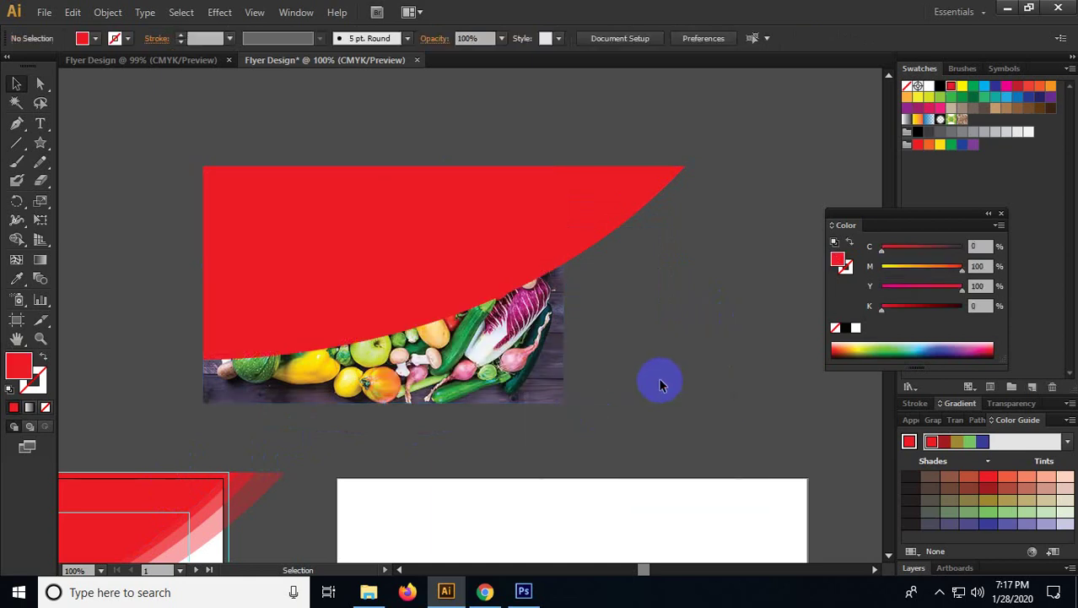
Step: Swap the copied curved shape's fill and stroke, giving it a red outline and no fill
click(572, 195)
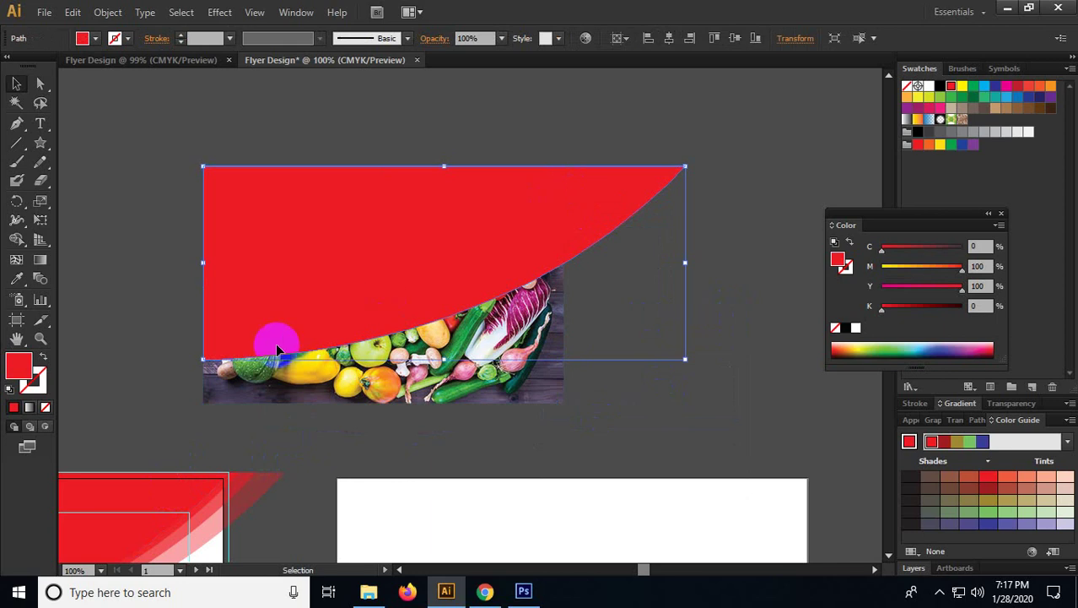
click(42, 358)
click(34, 379)
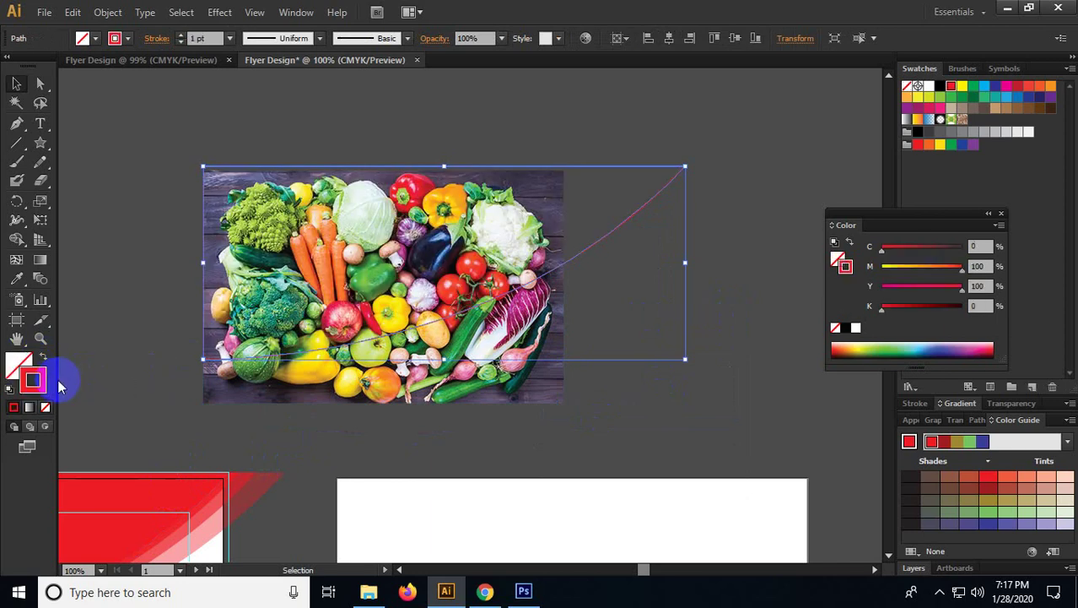
click(153, 322)
Step: Shift the vegetable photo slightly upward and enlarge it proportionally until it covers the whole curved outline
click(288, 236)
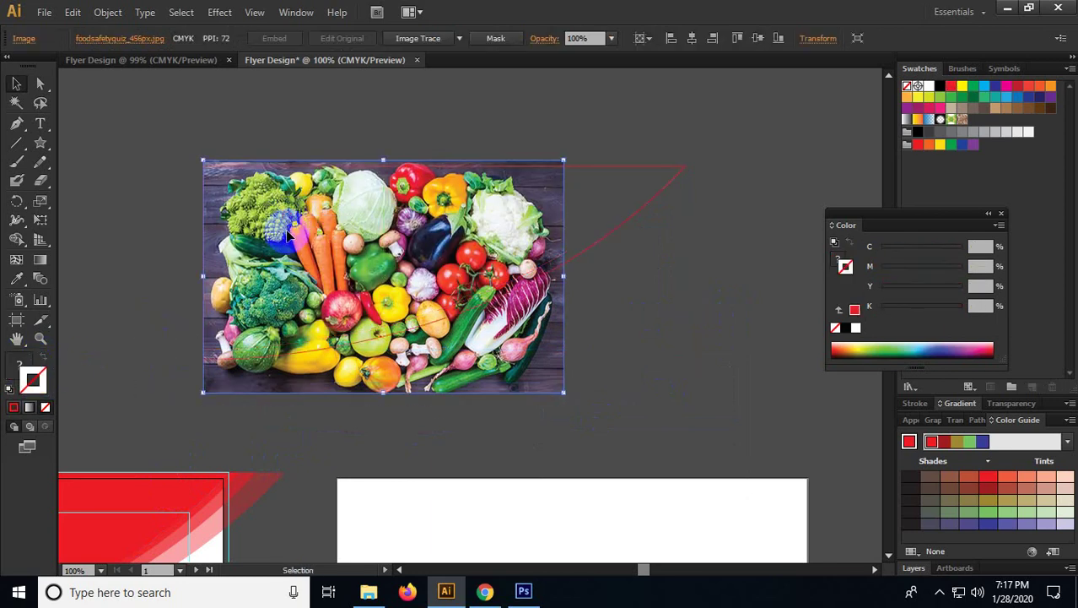
click(564, 277)
drag(564, 277, 694, 276)
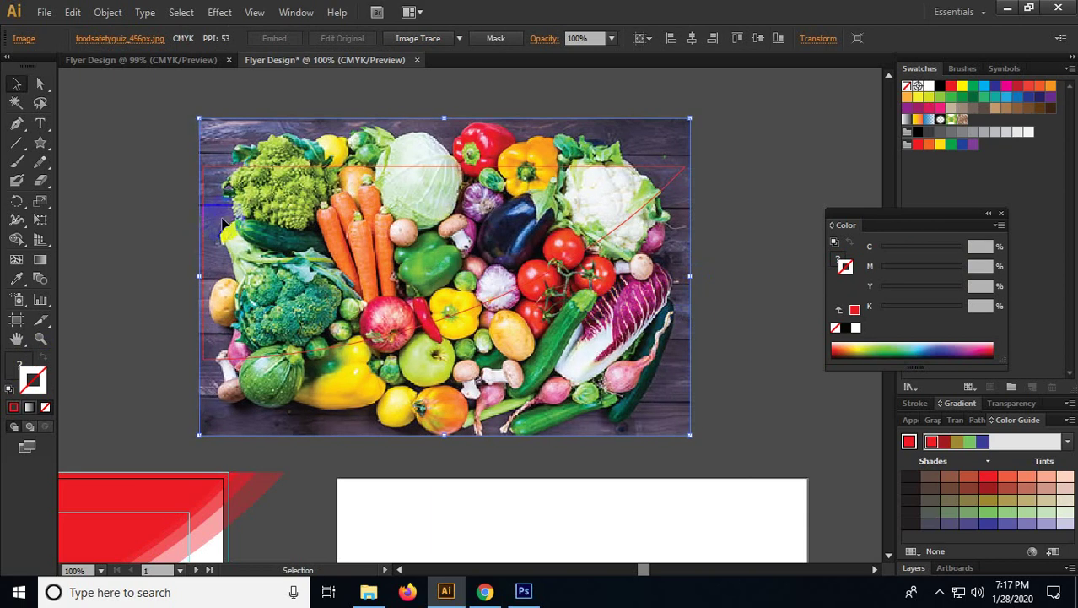
click(176, 195)
drag(128, 159, 159, 200)
ctrl+click(213, 160)
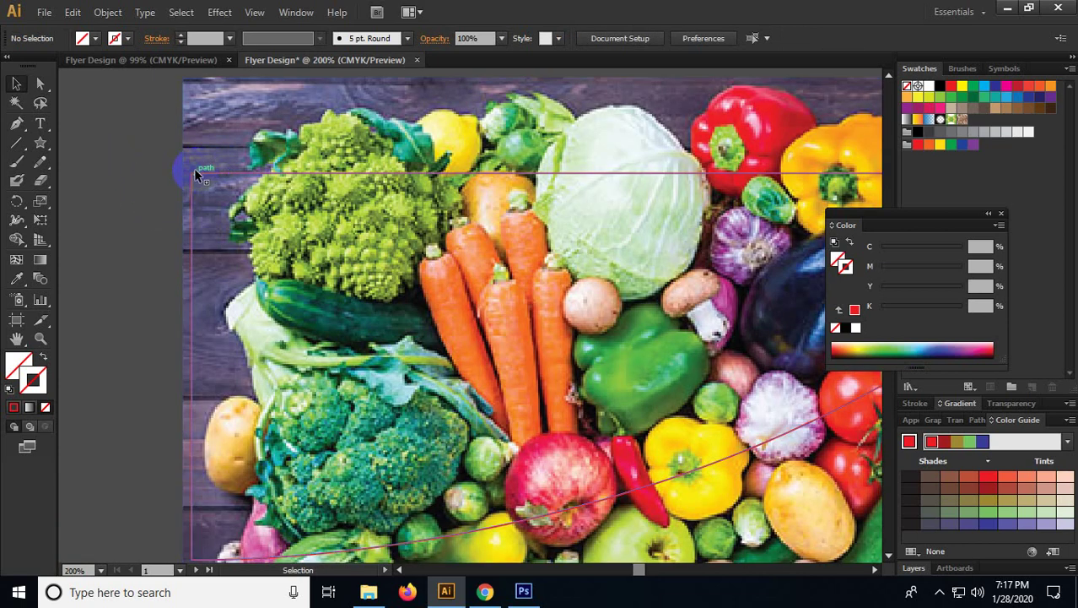
ctrl+alt+click(196, 179)
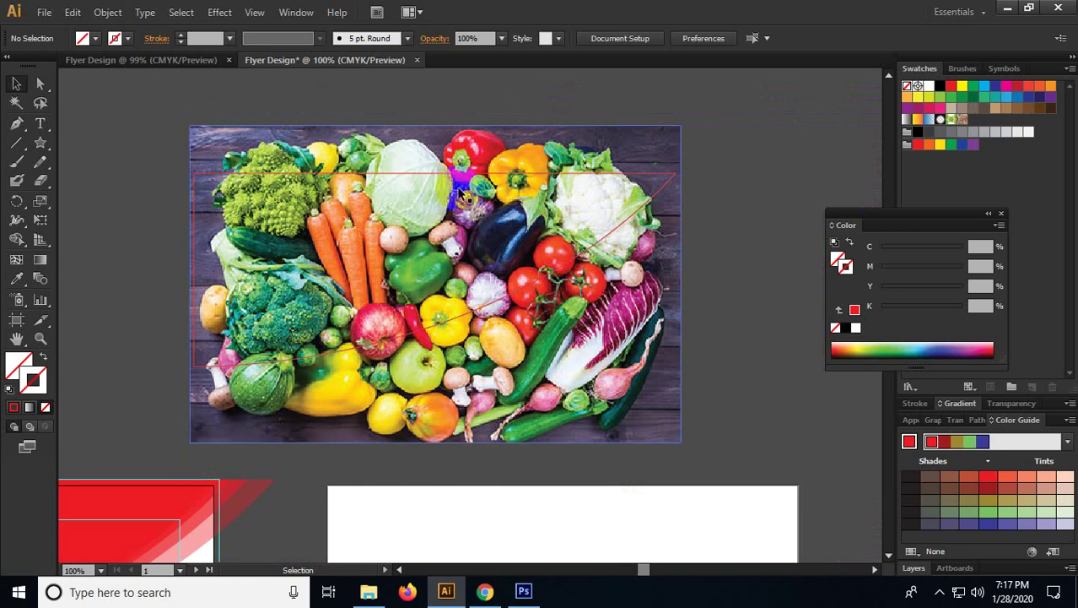
Step: Bring the enlarged vegetable photo to the front, over the curved outline, and select both objects together
right_click(252, 208)
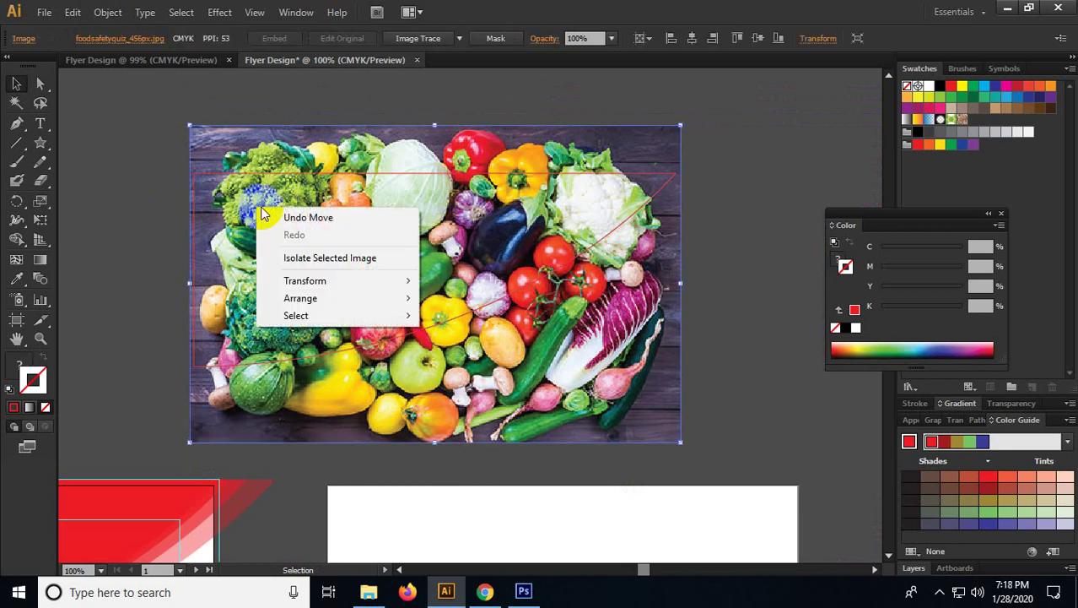
mouse_move(353, 295)
click(449, 299)
click(163, 201)
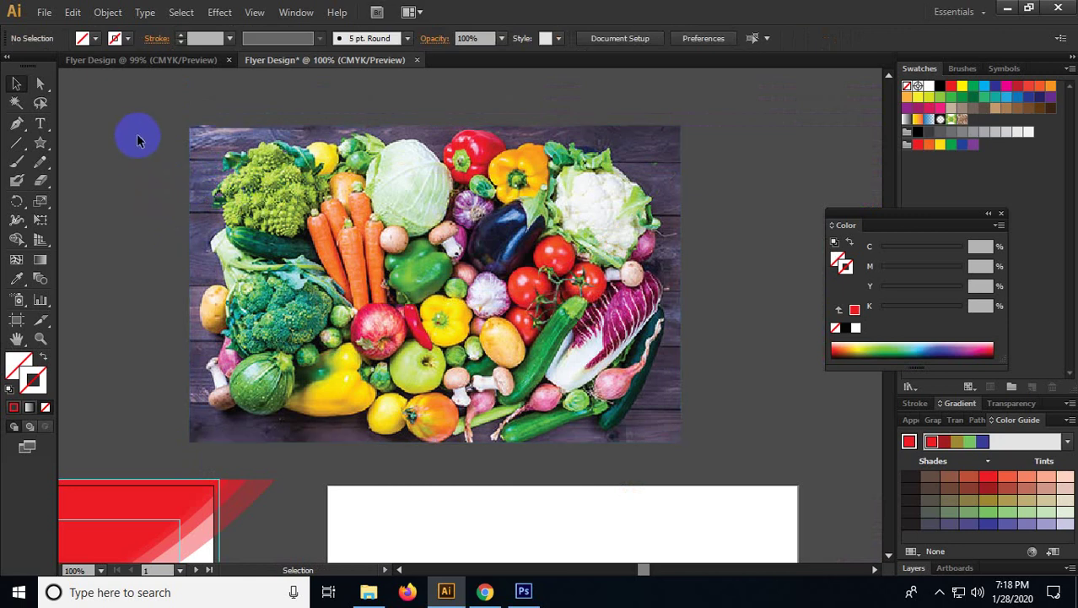
drag(125, 121, 395, 296)
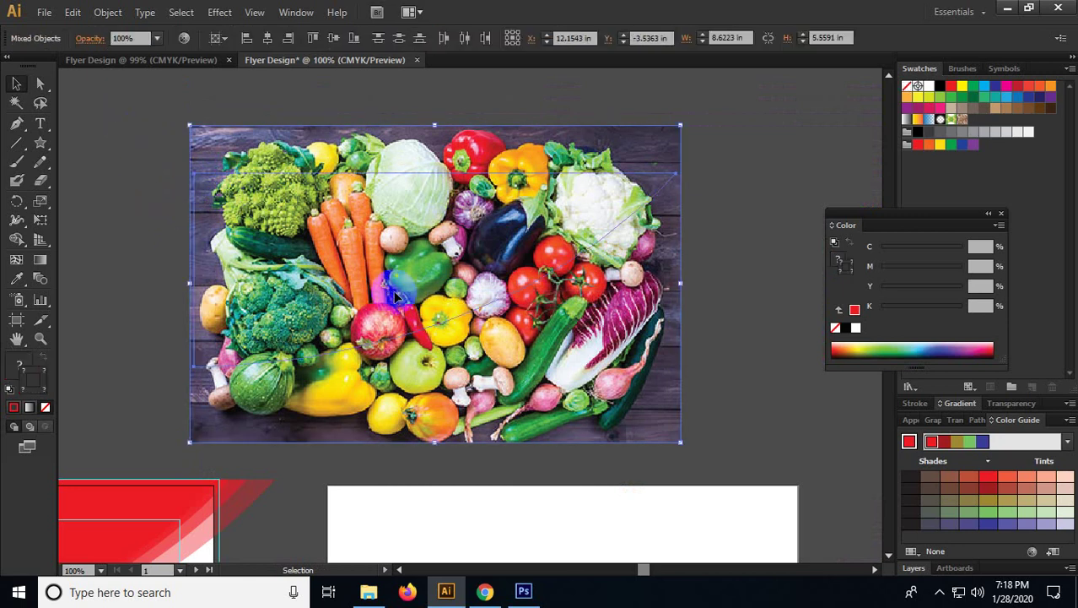
Step: Send the vegetable photo behind the curved outline and clip it into the curved shape with a clipping mask
key(ctrl+7)
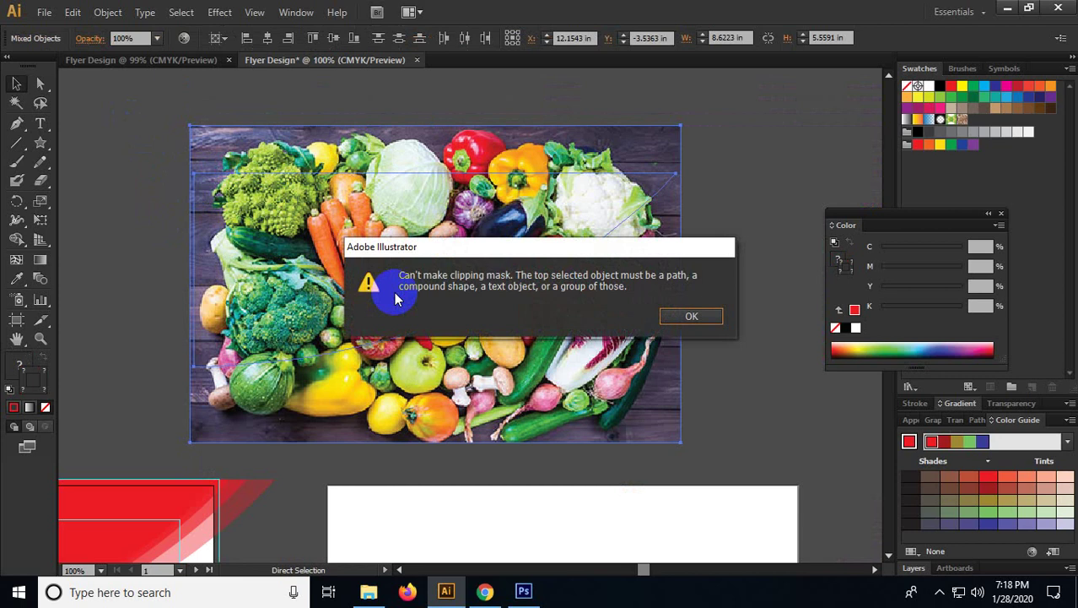
key(Return)
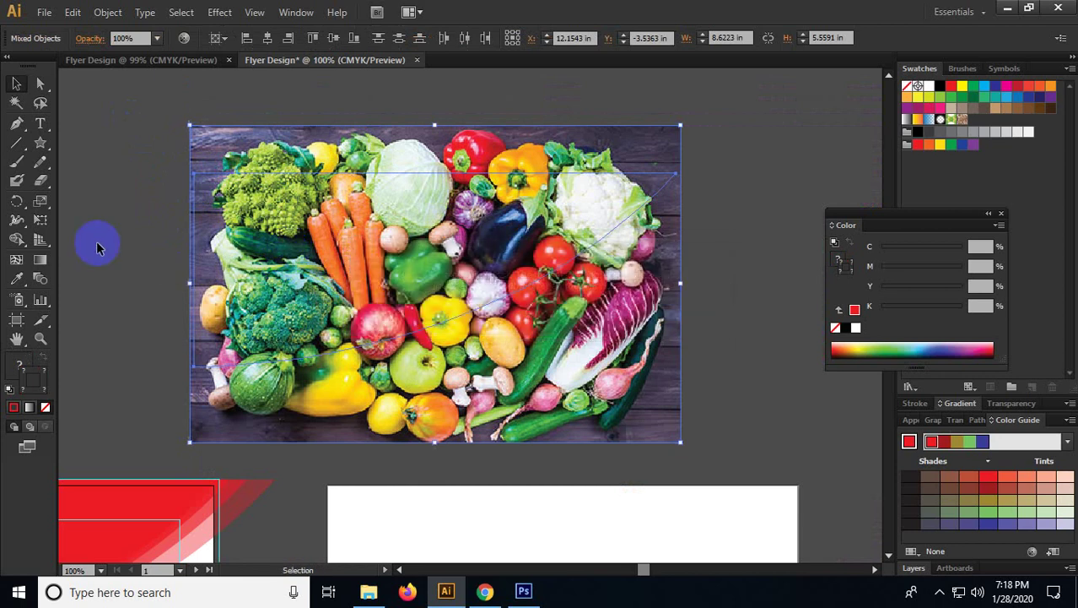
click(159, 226)
right_click(270, 230)
mouse_move(316, 318)
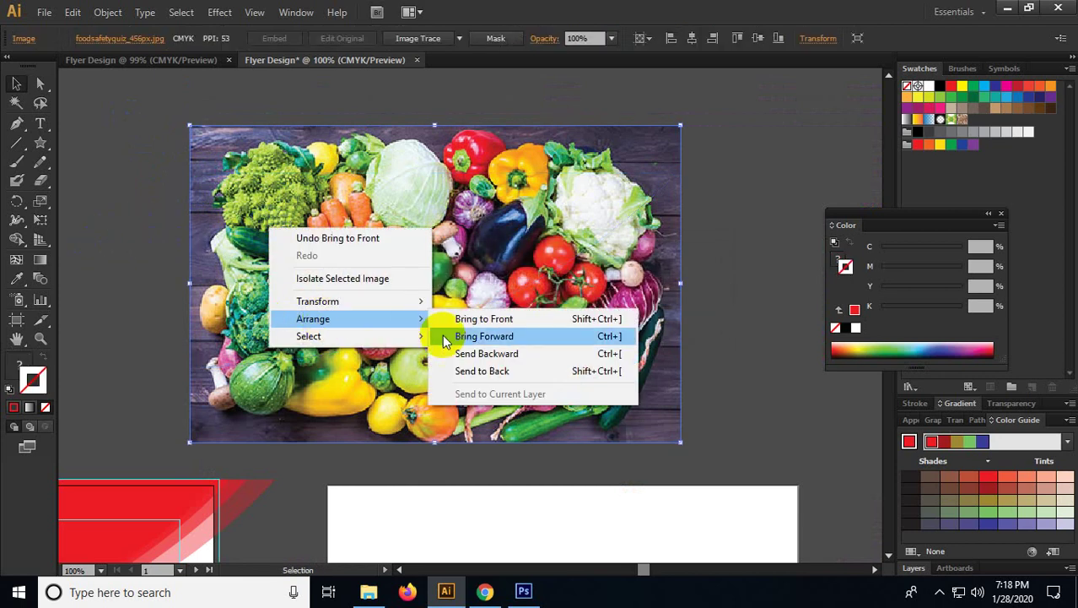
click(462, 371)
drag(135, 204, 731, 436)
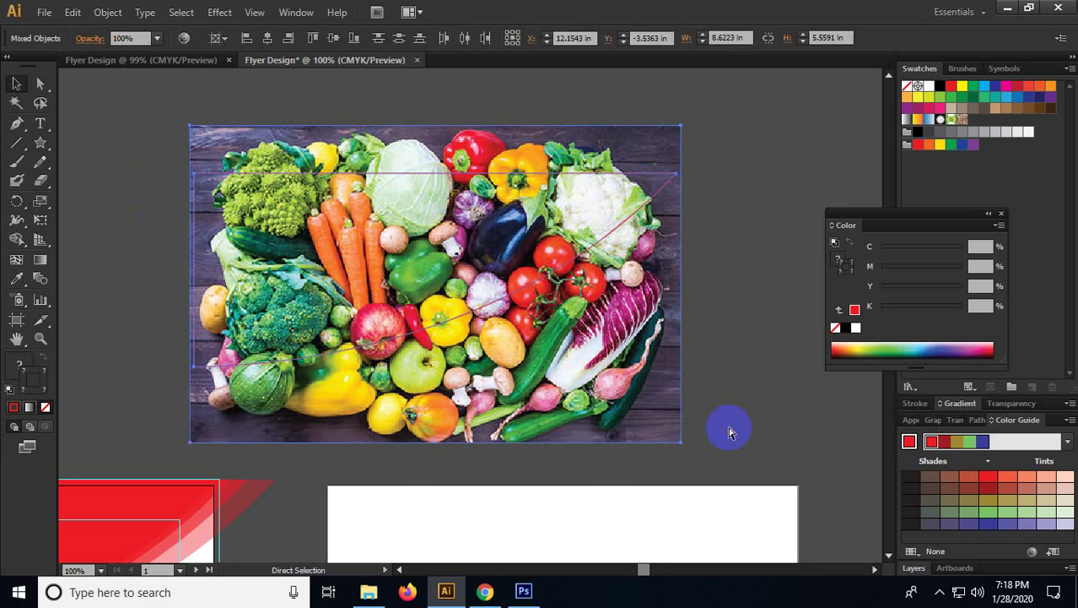
key(ctrl+7)
Step: Centre the clipped vegetable photo horizontally and vertically on the flyer's red curved header, using the header shape as key object
scroll(730, 430, down, 2)
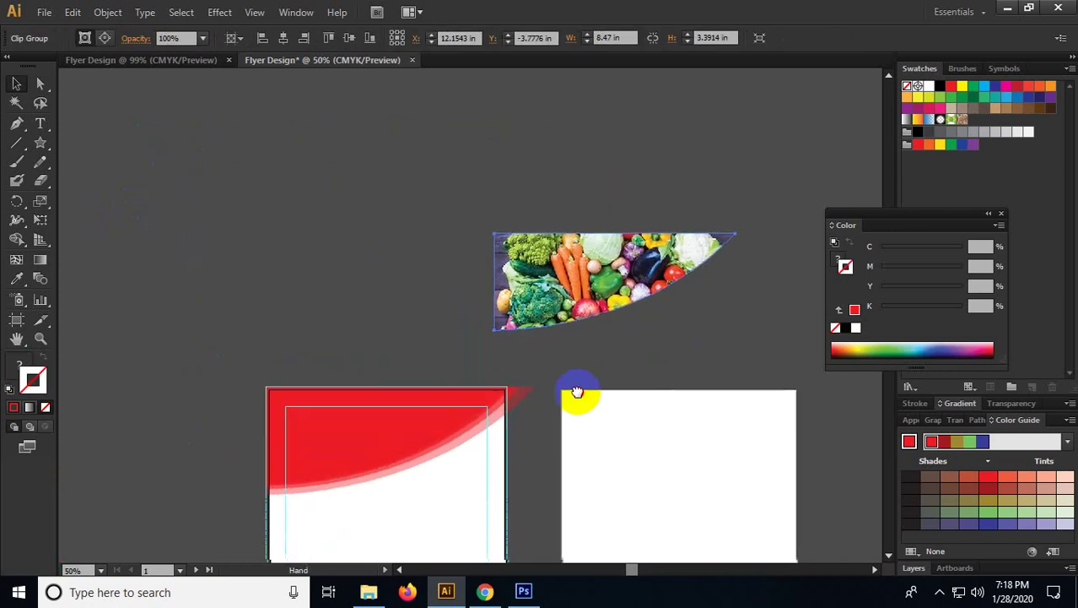
shift+click(388, 422)
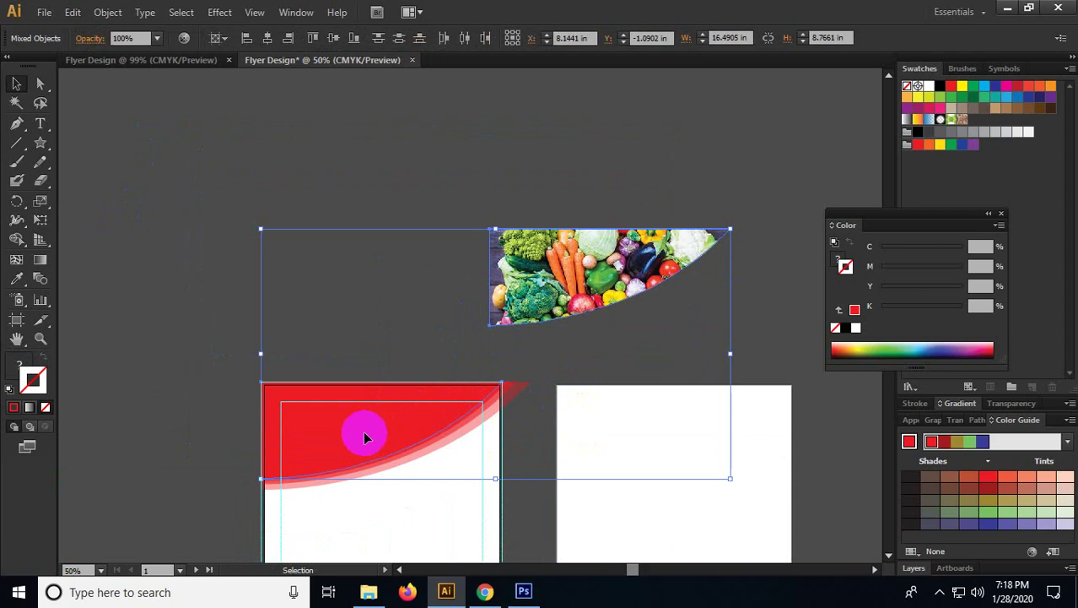
click(363, 433)
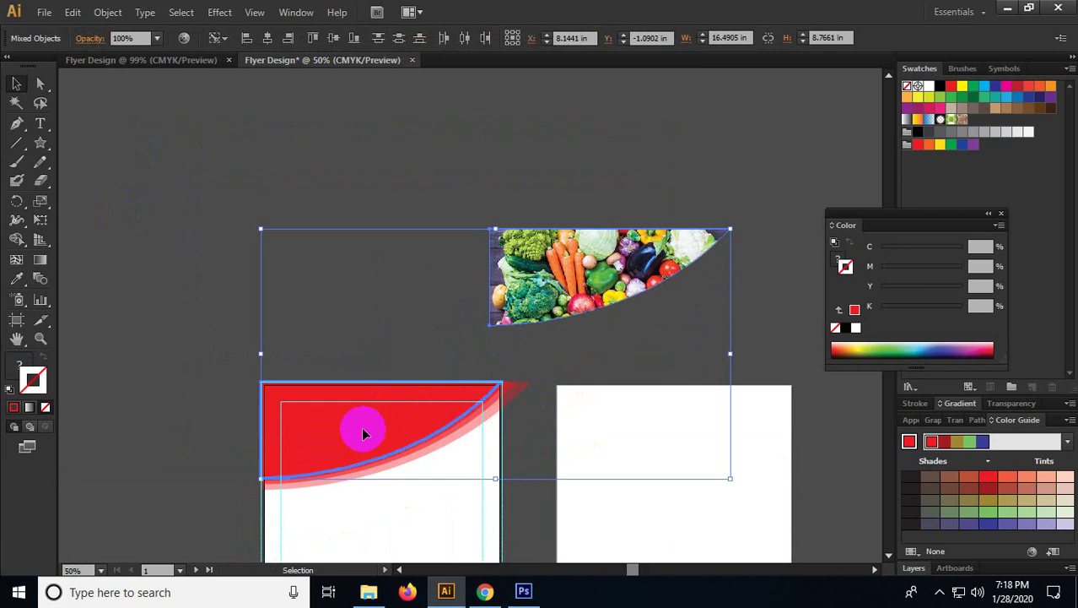
click(268, 38)
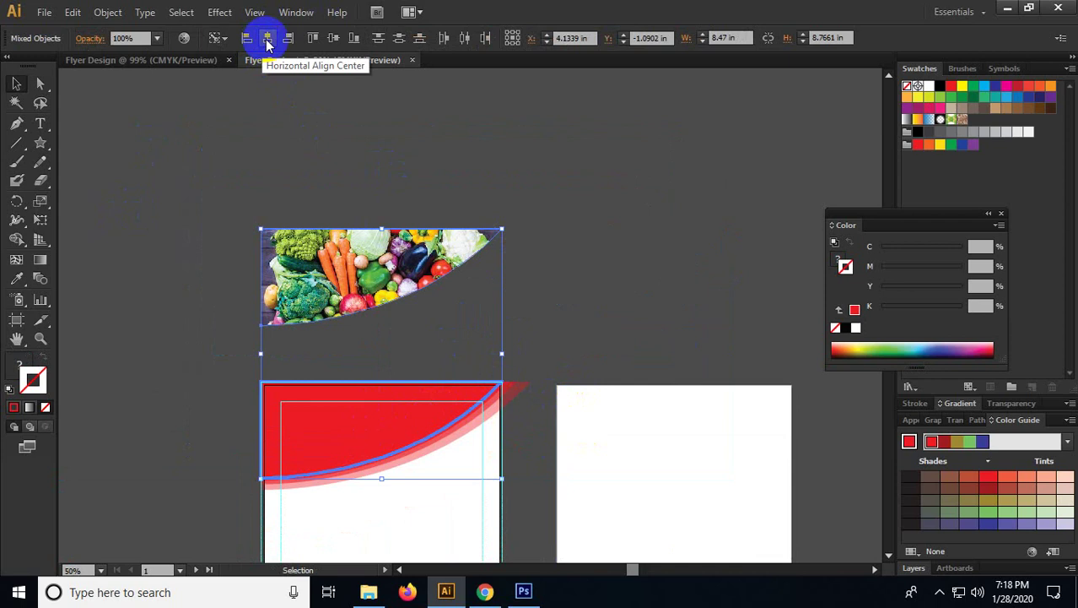
click(336, 40)
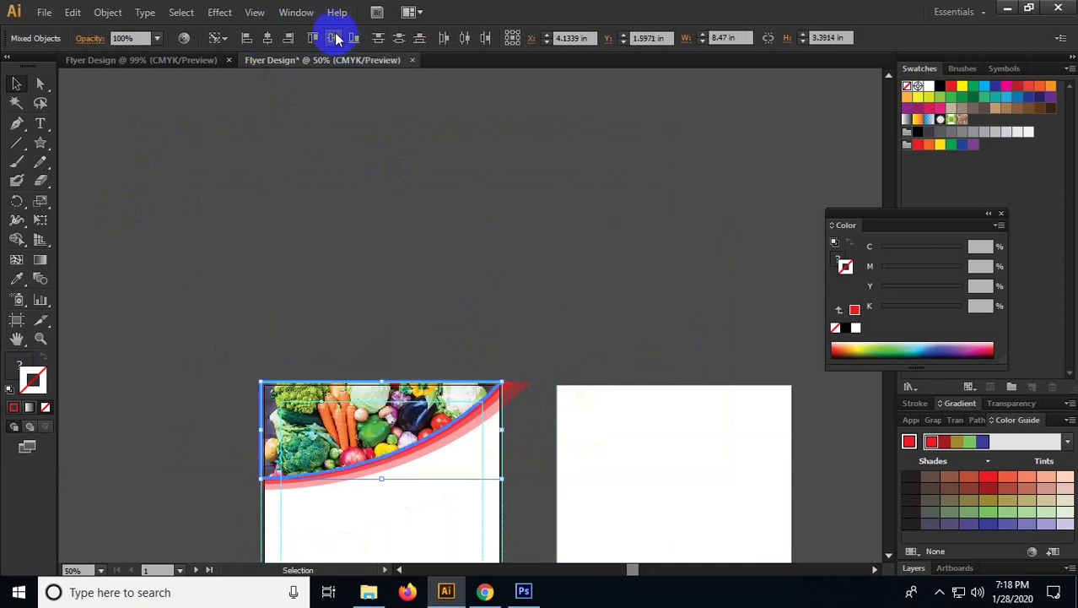
click(345, 248)
scroll(385, 316, down, 3)
scroll(325, 325, up, 1)
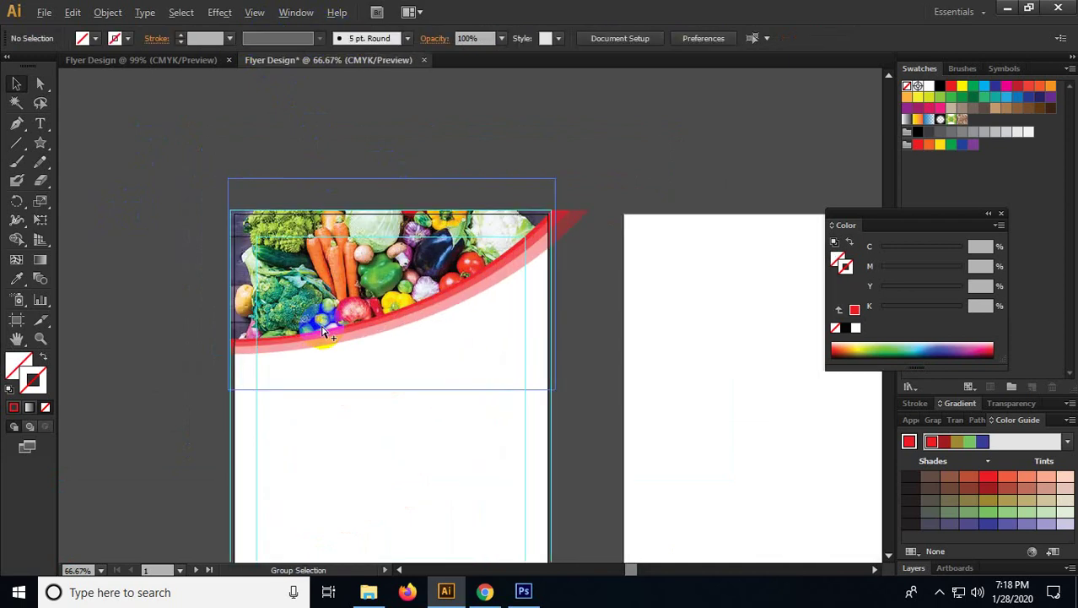
drag(166, 240, 169, 274)
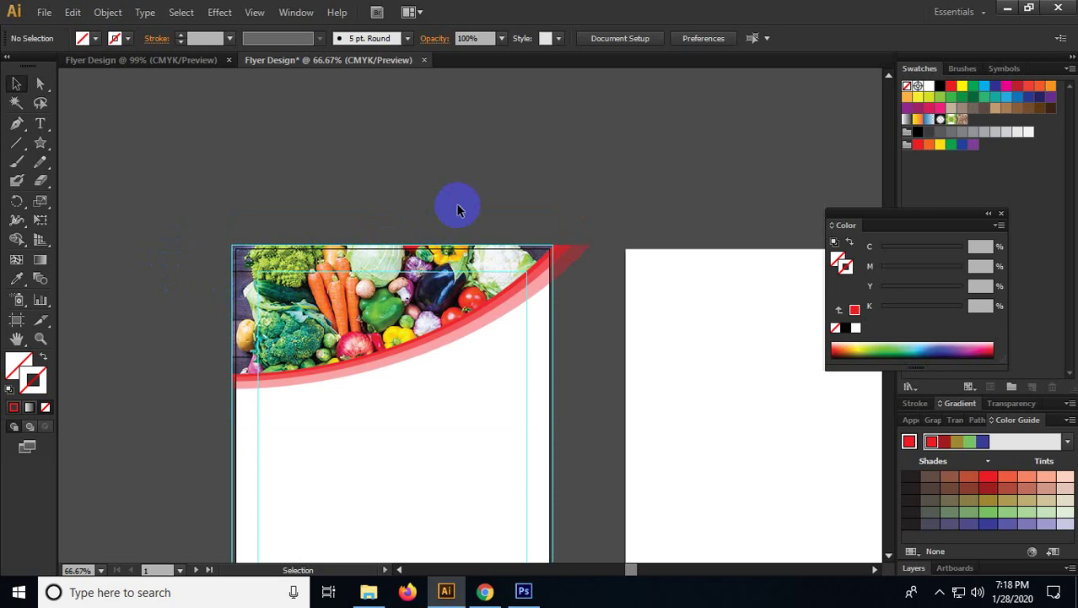
Step: Draw two small upright rectangles at different heights on the empty canvas above the flyer
scroll(457, 210, up, 2)
click(40, 142)
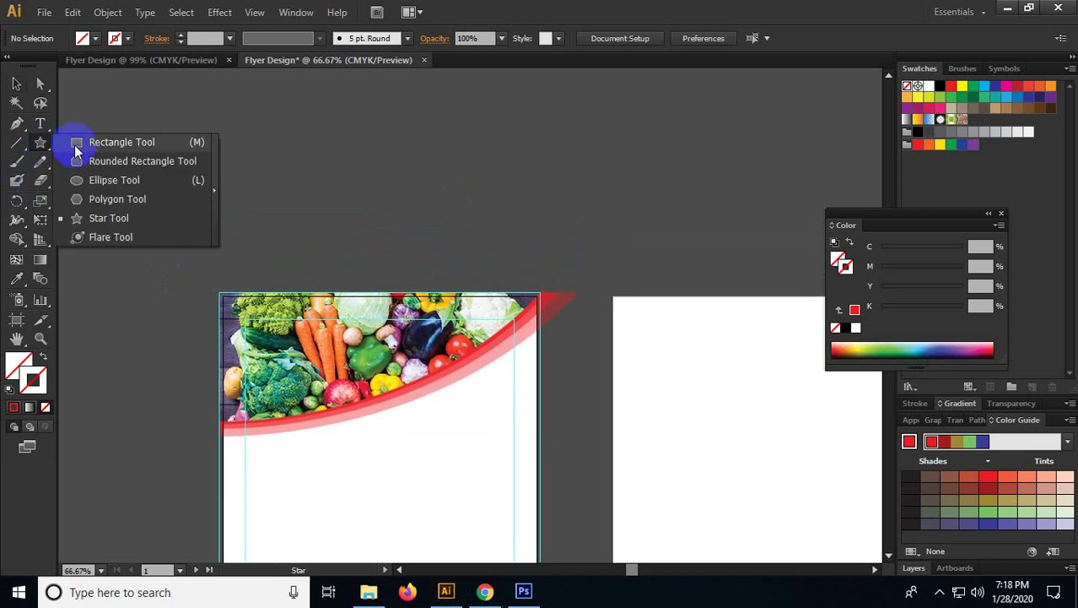
click(76, 149)
scroll(324, 163, up, 2)
drag(328, 131, 385, 217)
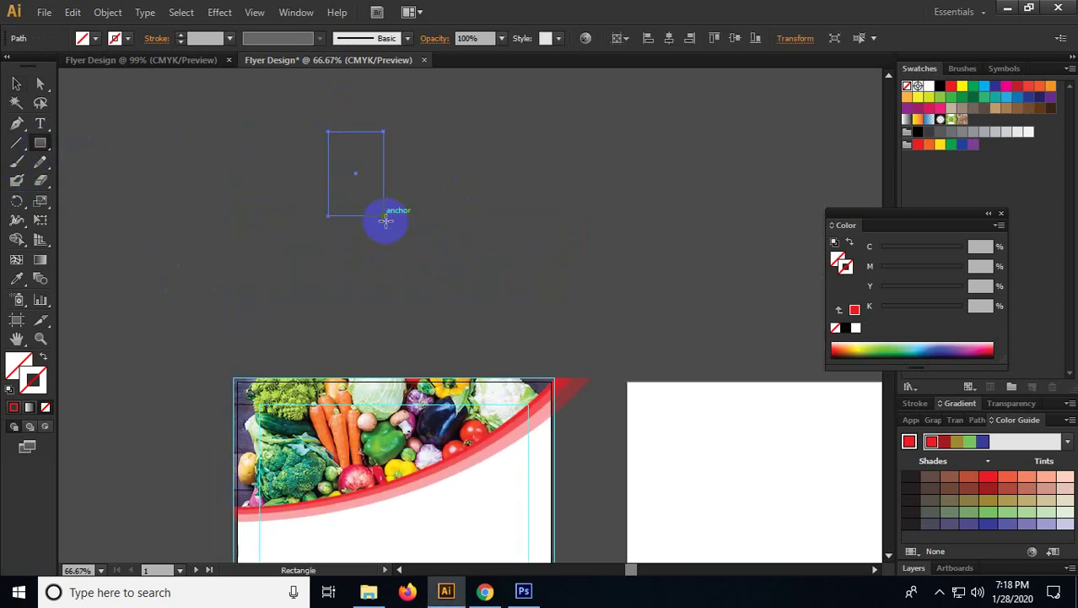
click(16, 84)
Step: Fill both small rectangles above the flyer with red
drag(234, 201, 412, 292)
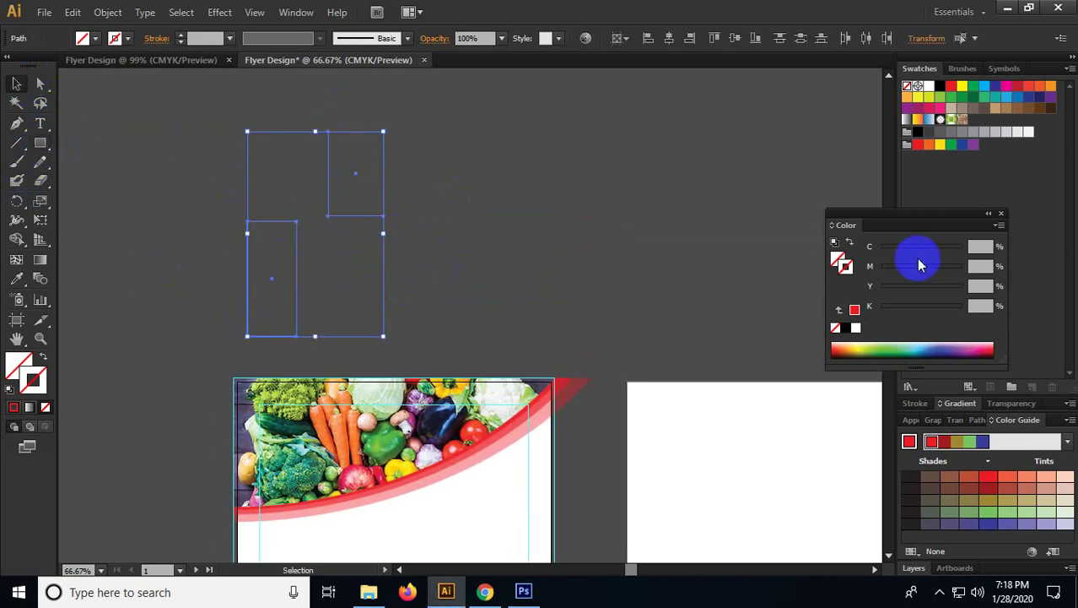
click(855, 309)
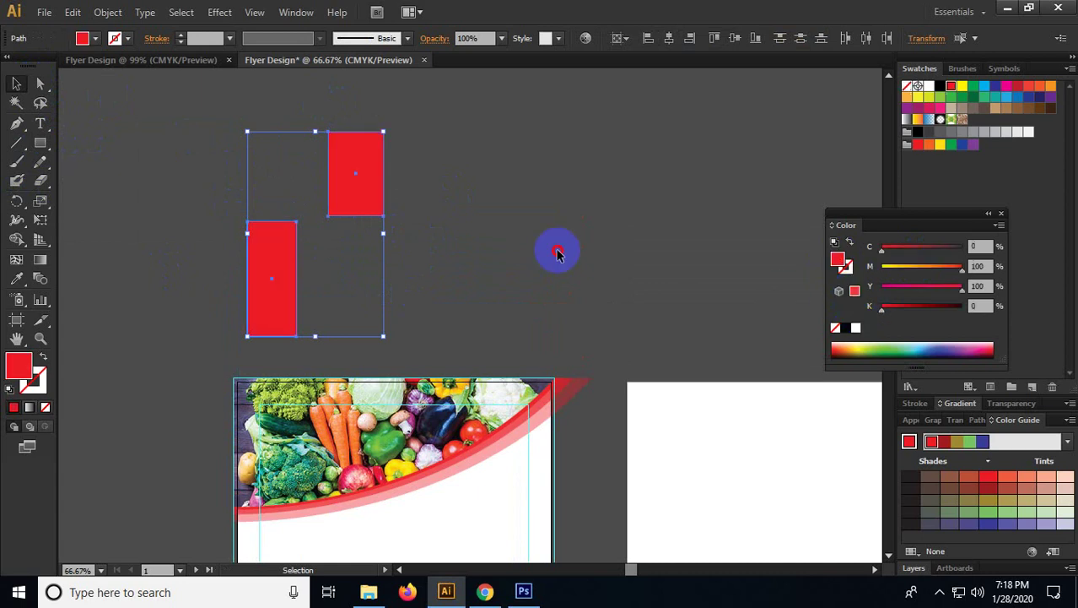
click(557, 253)
scroll(540, 261, up, 2)
scroll(540, 262, left, 2)
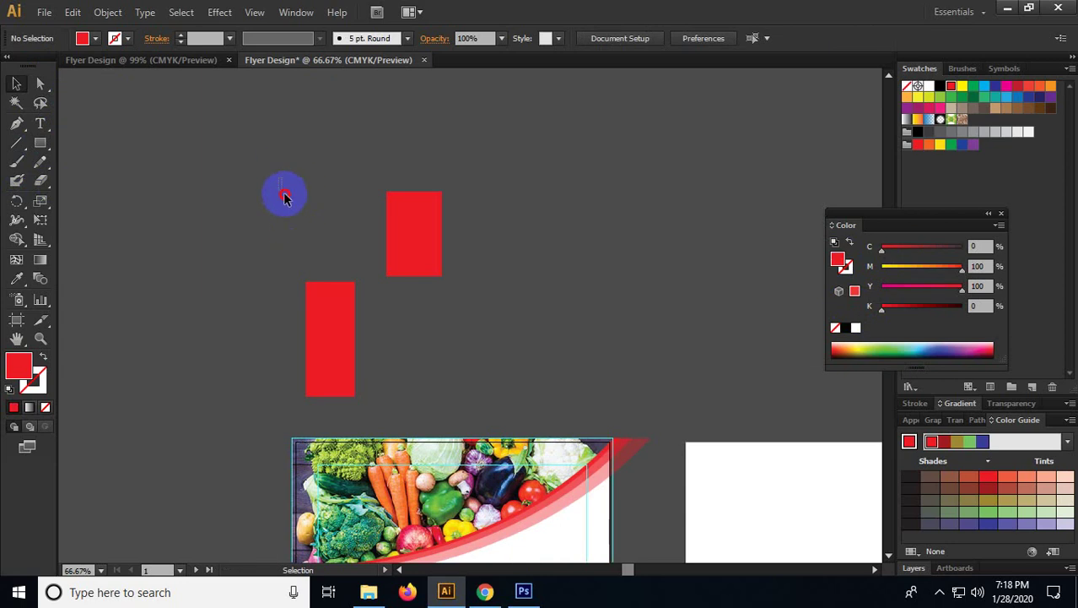
Step: With the lower rectangle as key object, align the upper one to its left edge, horizontal centre and right edge in turn
drag(284, 196, 494, 340)
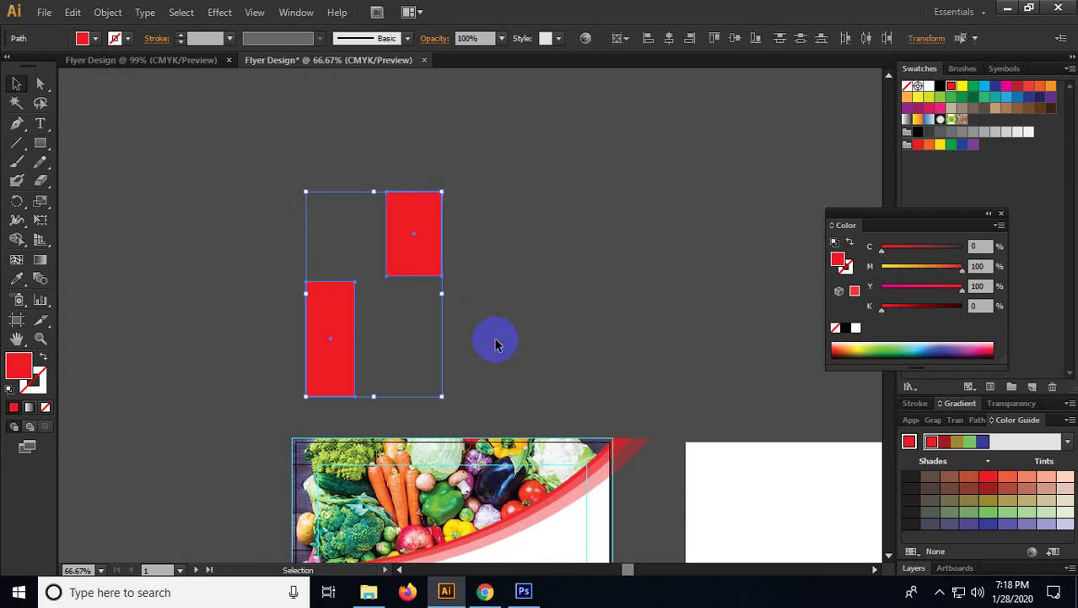
click(329, 320)
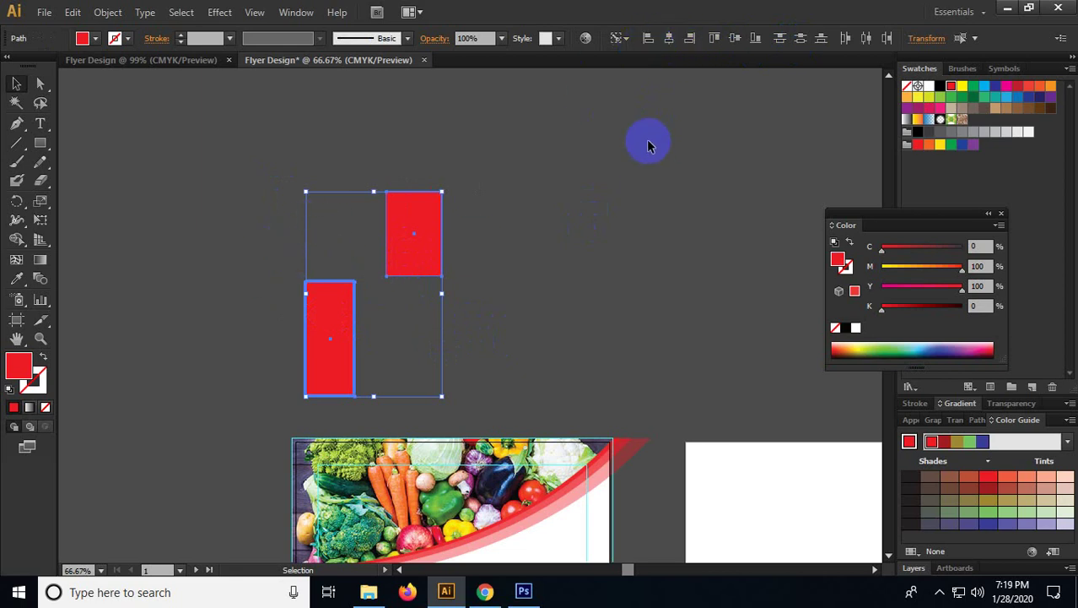
click(337, 295)
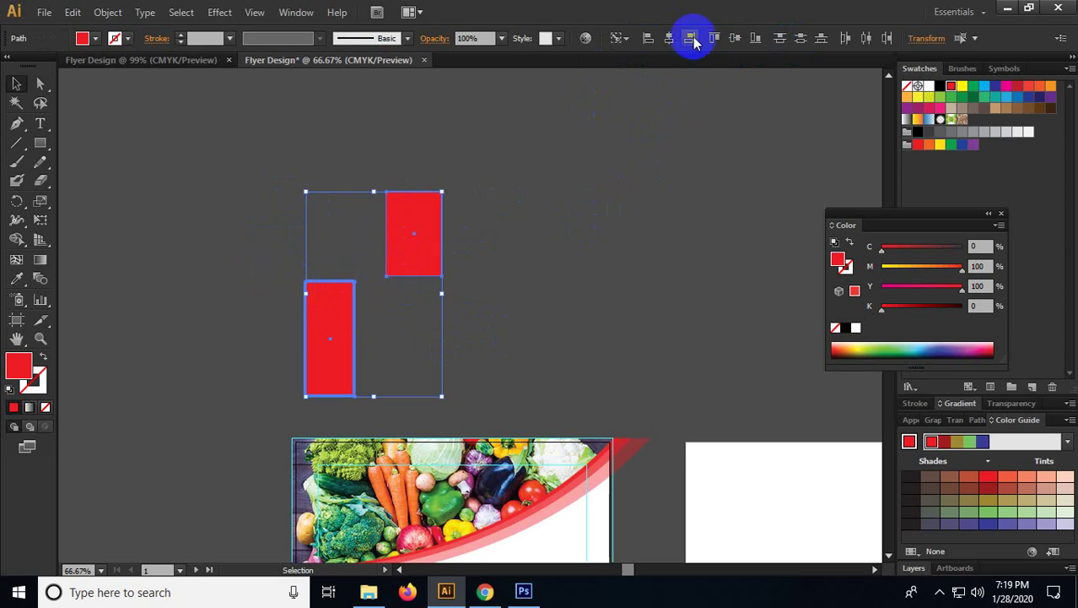
click(348, 300)
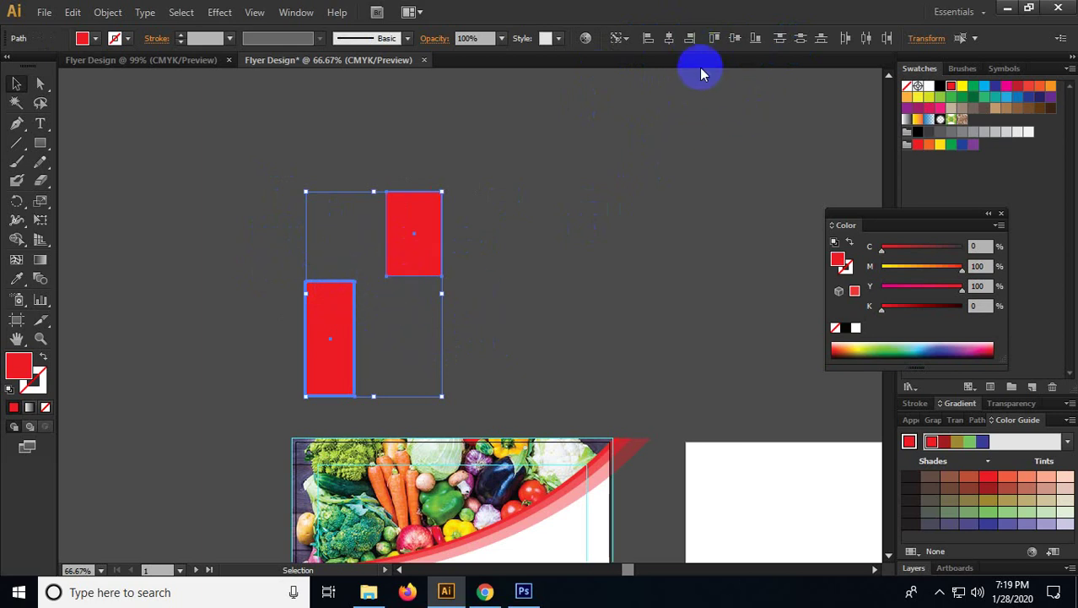
click(344, 308)
click(388, 233)
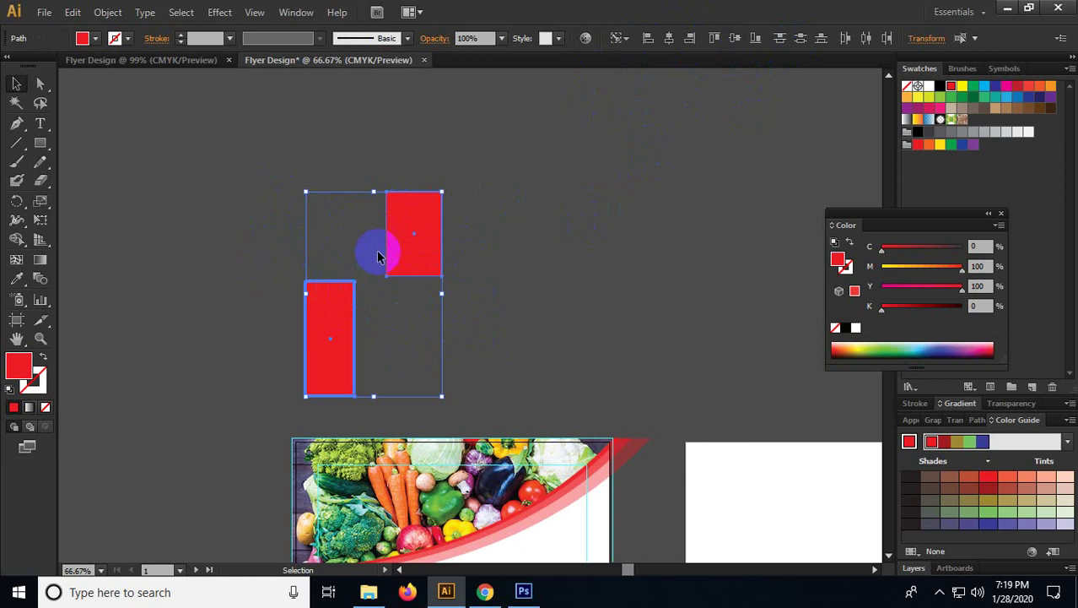
click(647, 38)
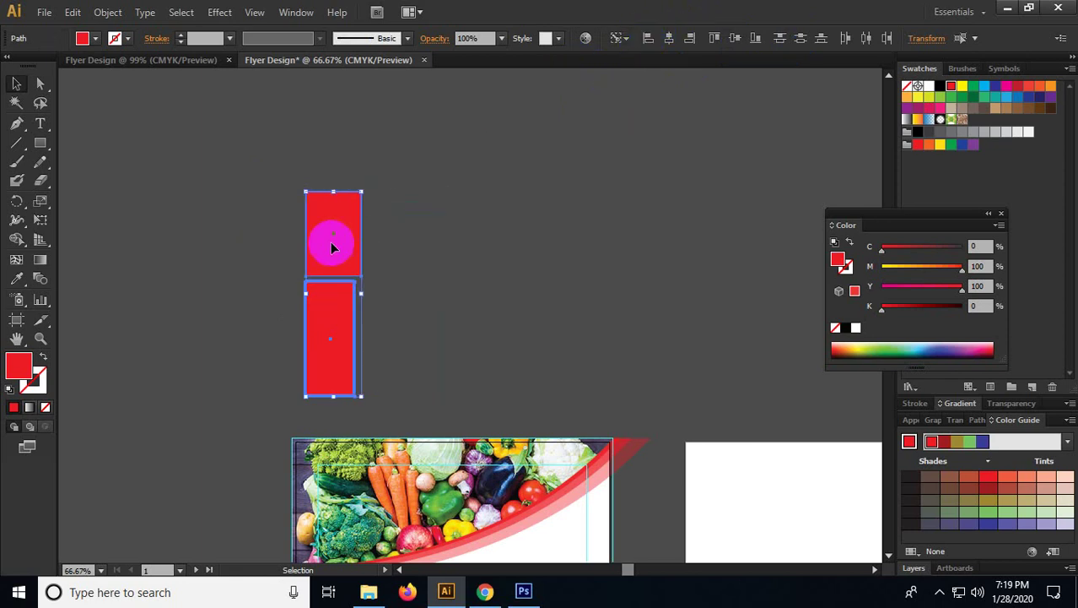
click(671, 40)
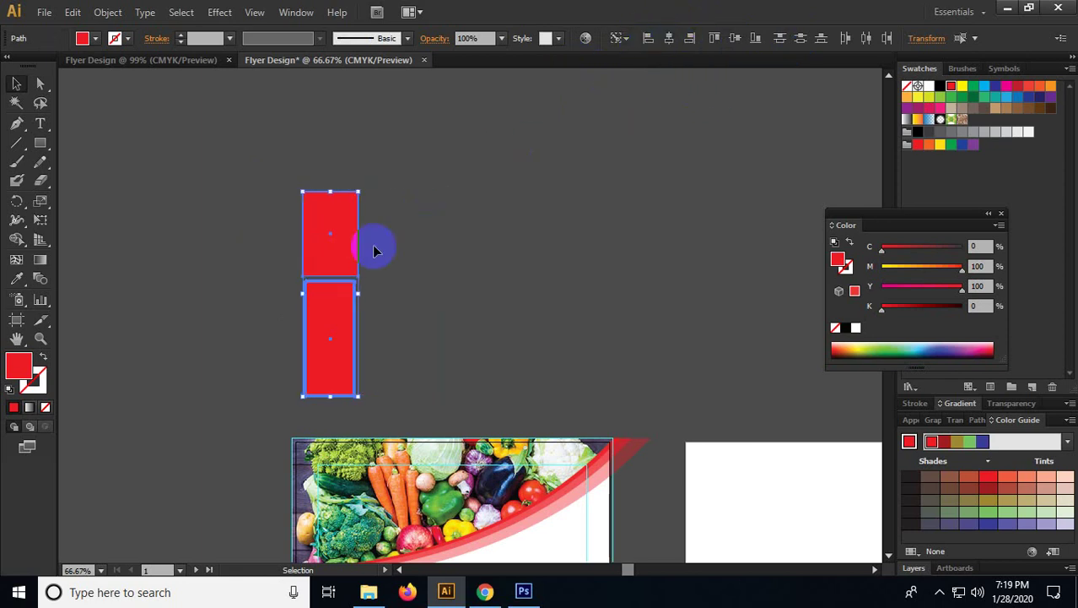
click(332, 272)
click(691, 39)
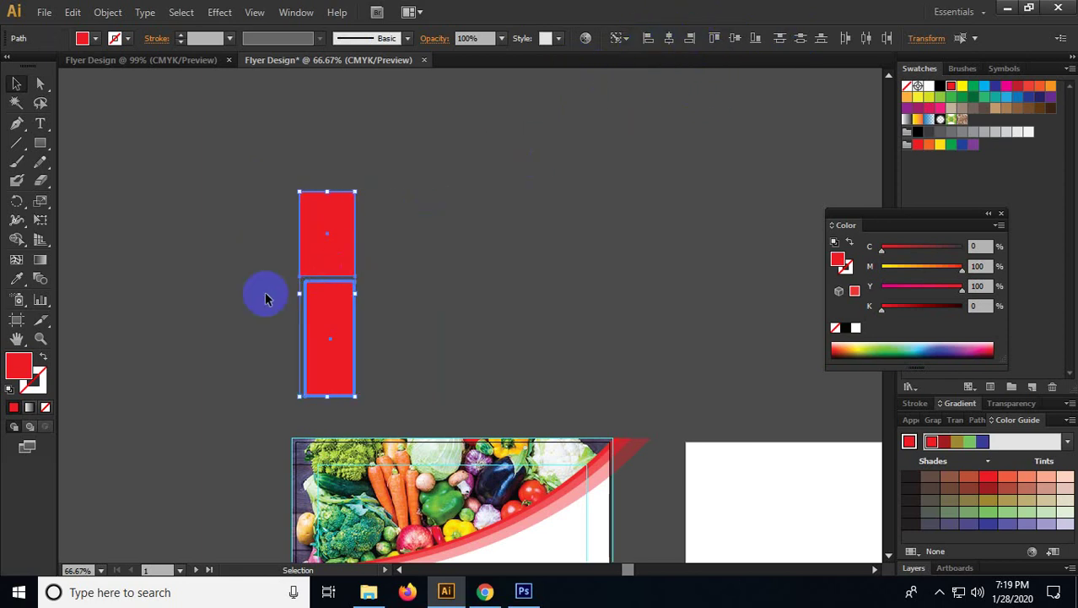
Step: Align the other rectangle to the key rectangle's top edge, vertical centre and bottom edge in turn
click(717, 39)
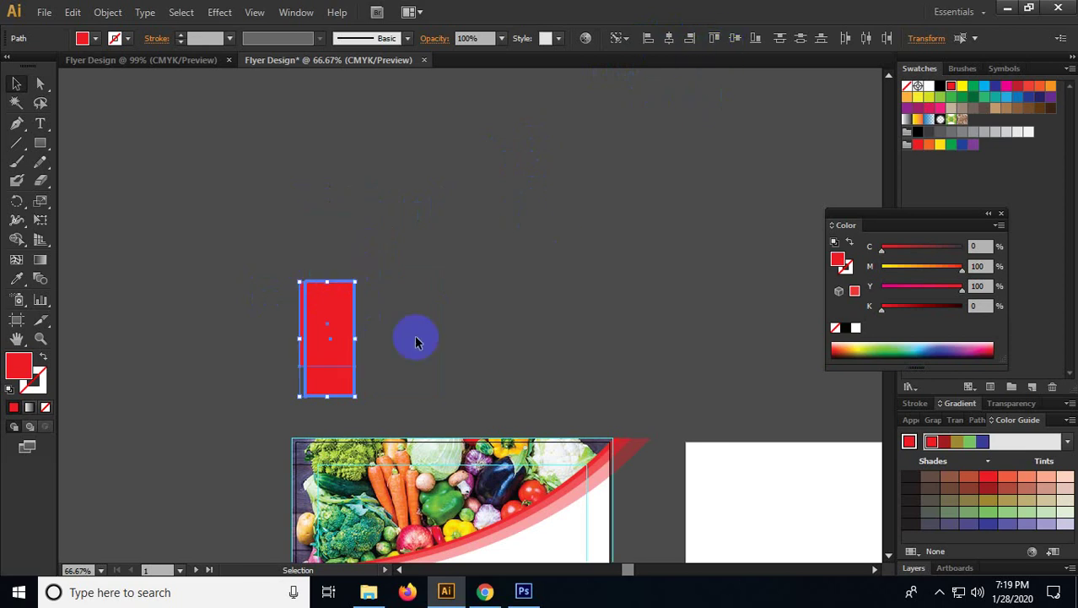
click(735, 39)
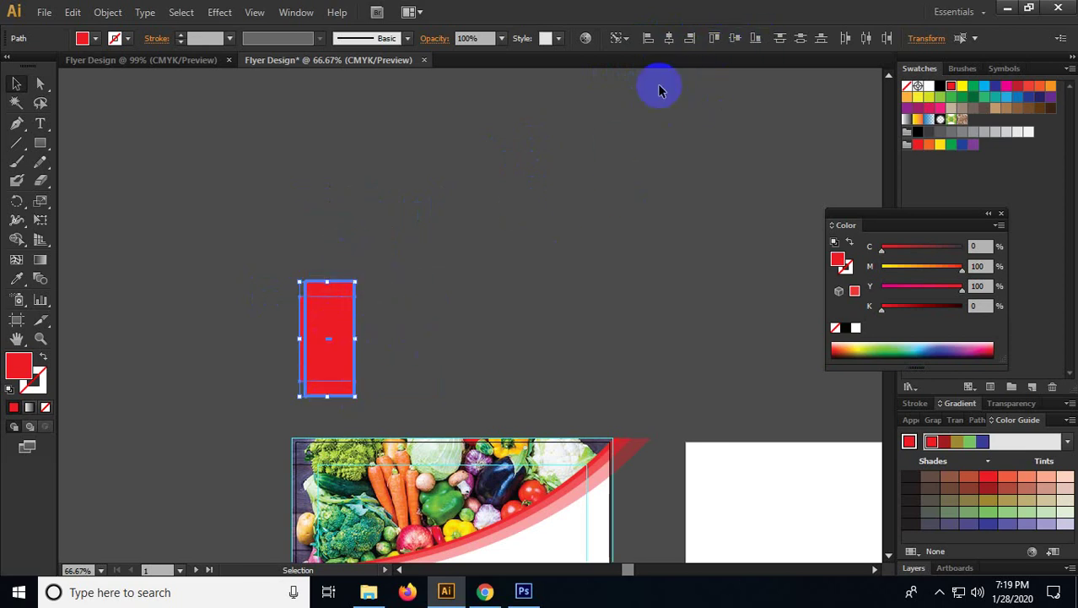
click(754, 39)
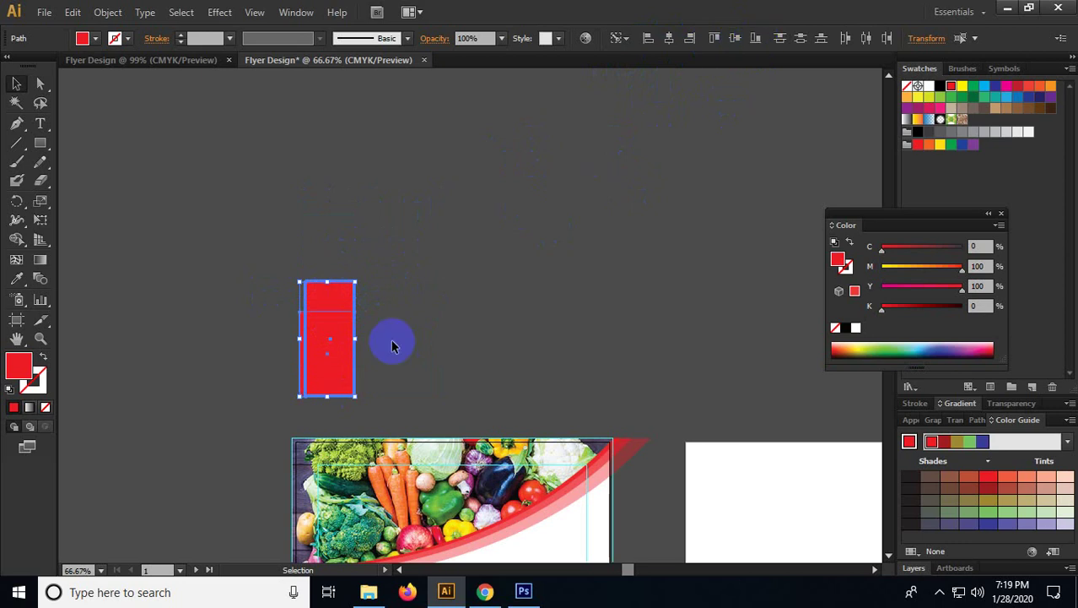
click(328, 406)
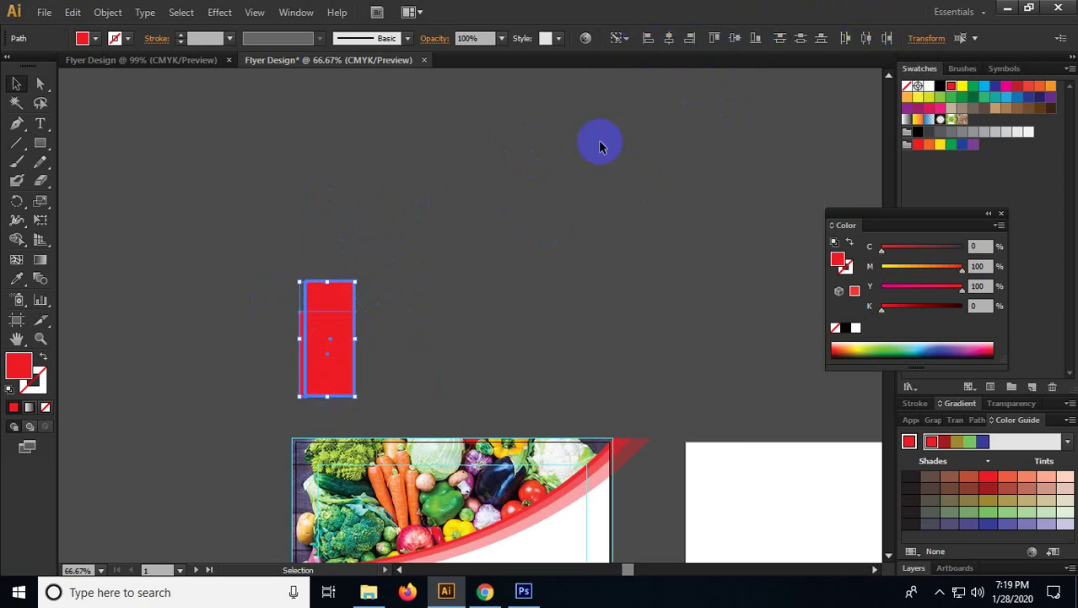
Step: Delete both red practice rectangles above the flyer
click(554, 315)
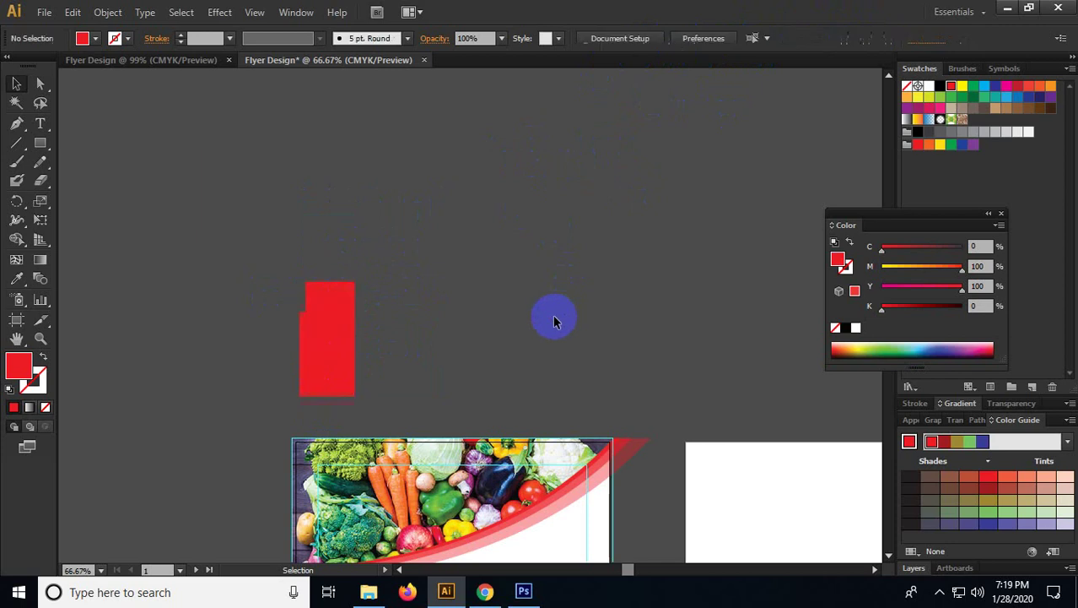
drag(267, 281, 449, 229)
key(Delete)
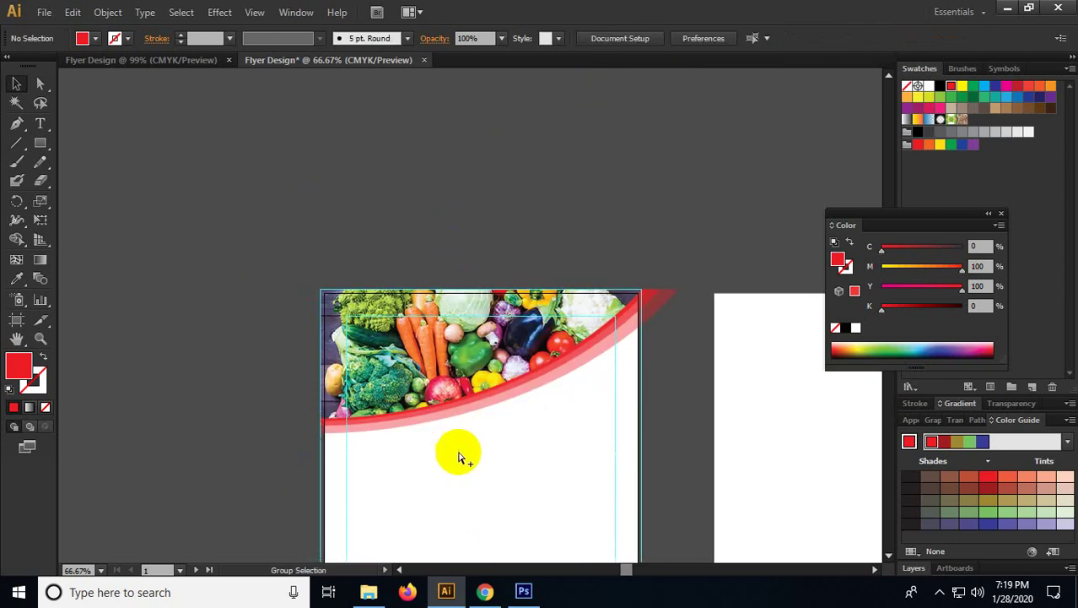
Step: Draw a red footer rectangle across the full width of the flyer's bottom edge, out to the bleed lines
drag(429, 502, 466, 385)
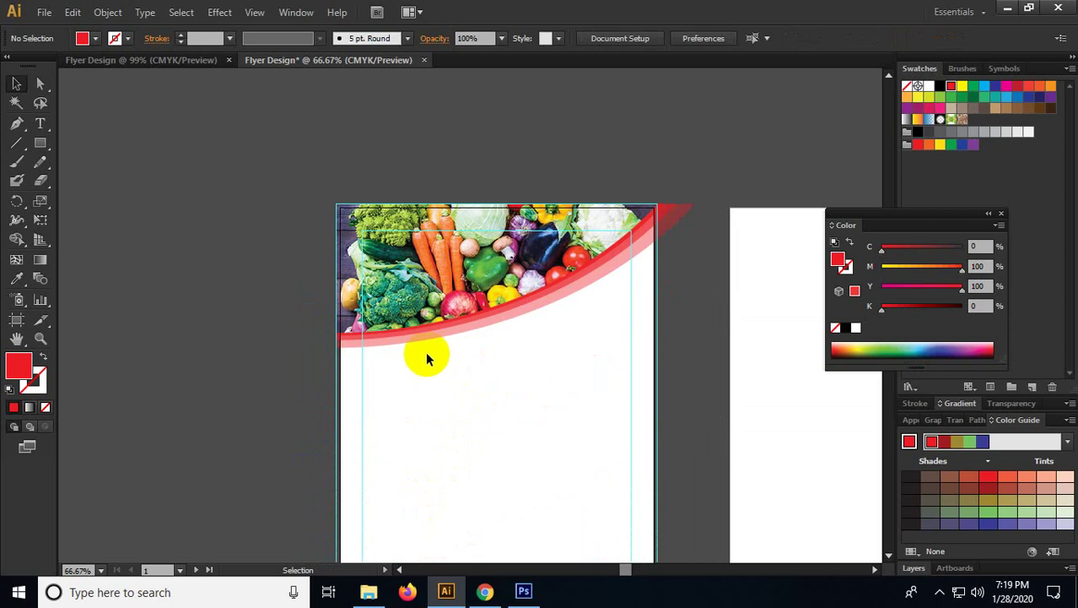
drag(367, 361, 296, 320)
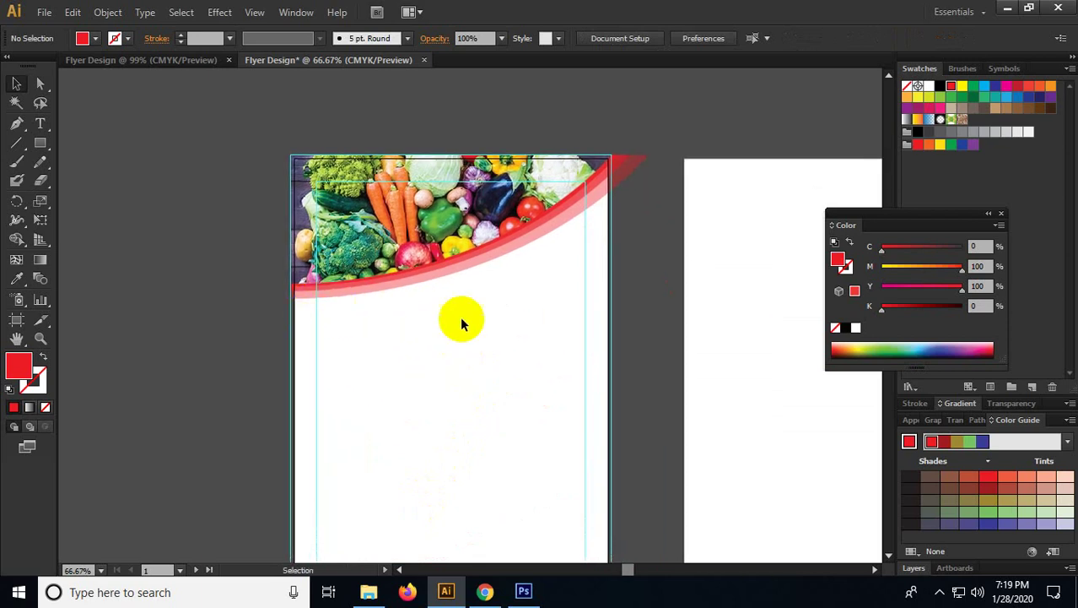
drag(441, 397, 431, 257)
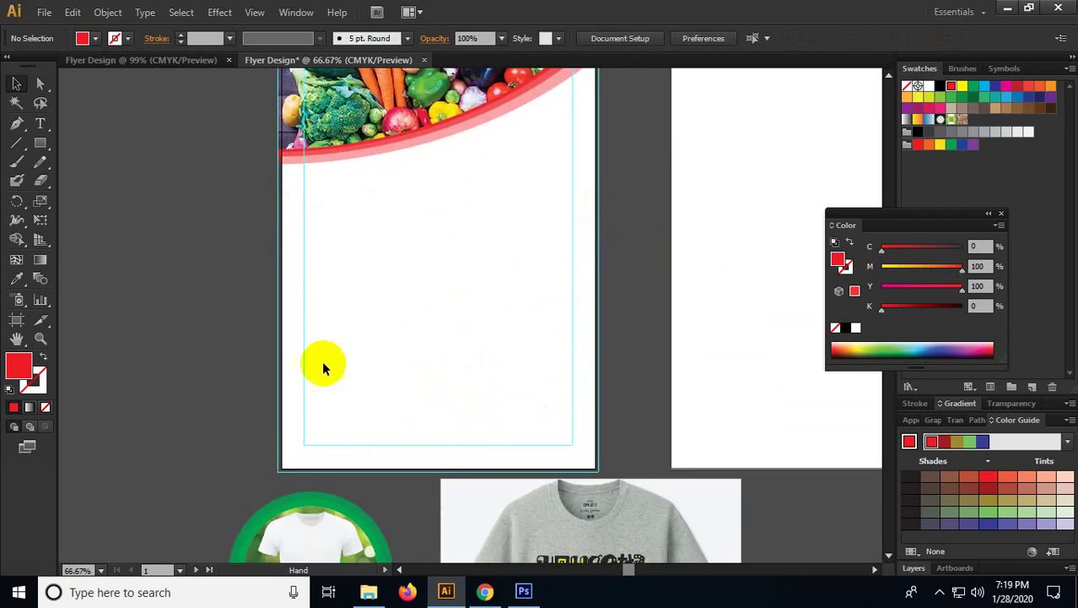
click(39, 143)
drag(278, 419, 600, 470)
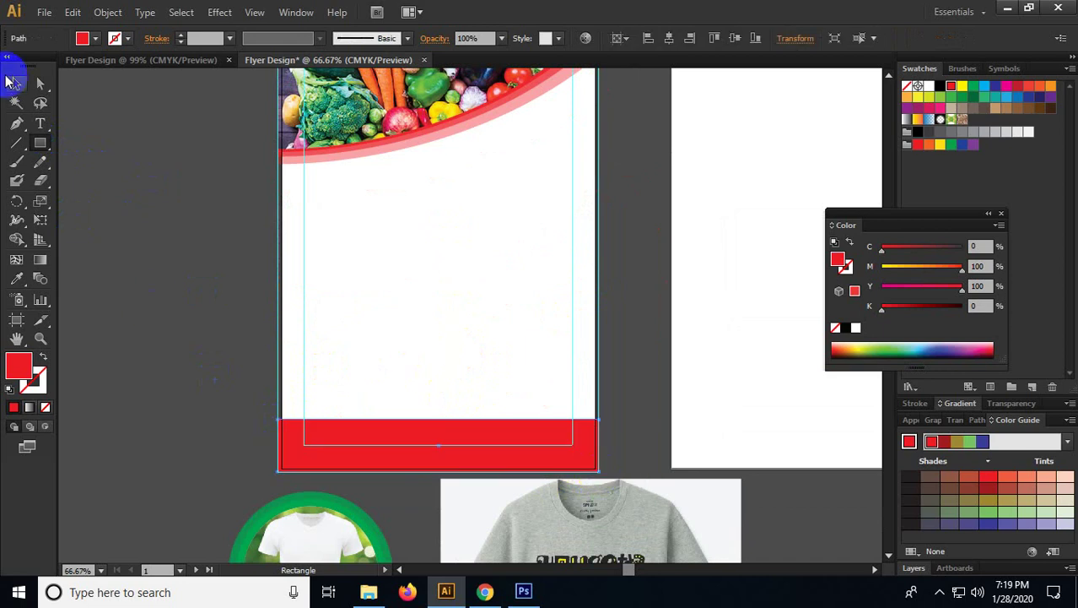
click(16, 83)
click(80, 178)
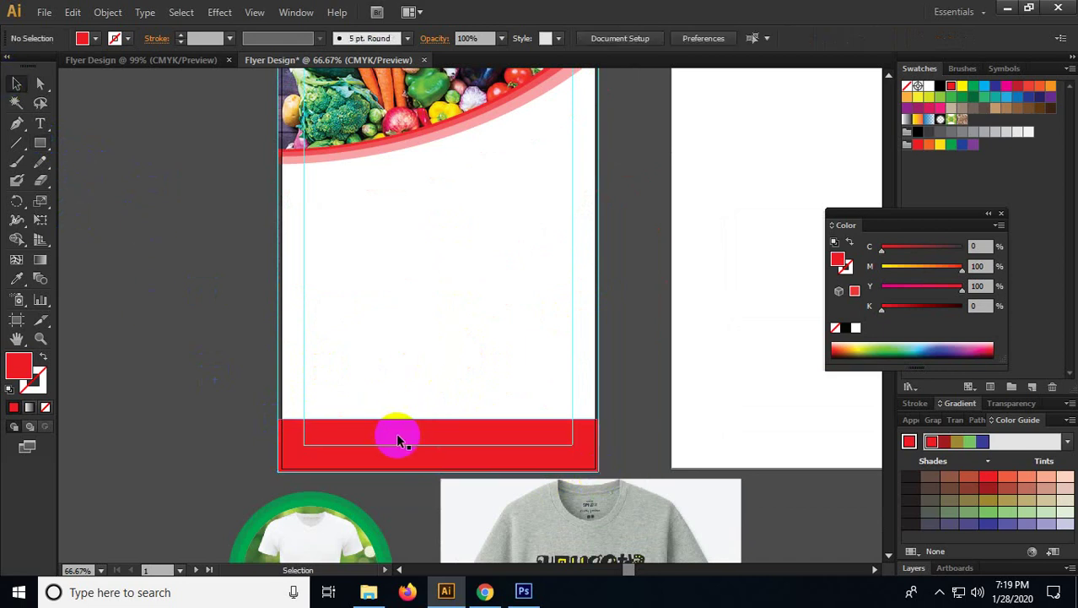
Step: Draw a red rectangle at the flyer's left margin above the footer and duplicate it into a row of three boxes ending at the right margin
click(39, 143)
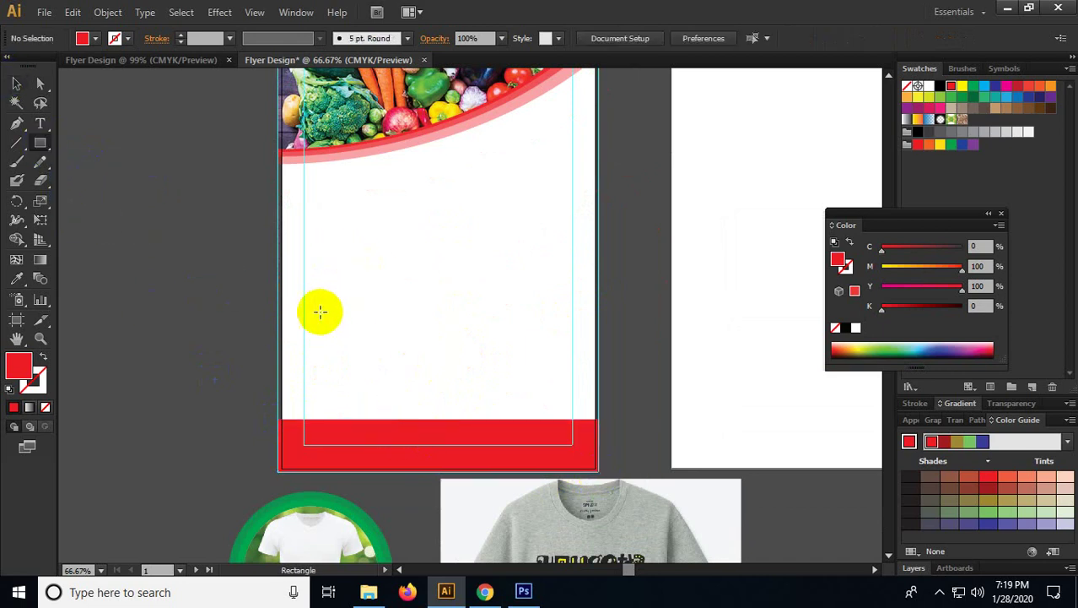
drag(306, 303, 378, 404)
click(16, 83)
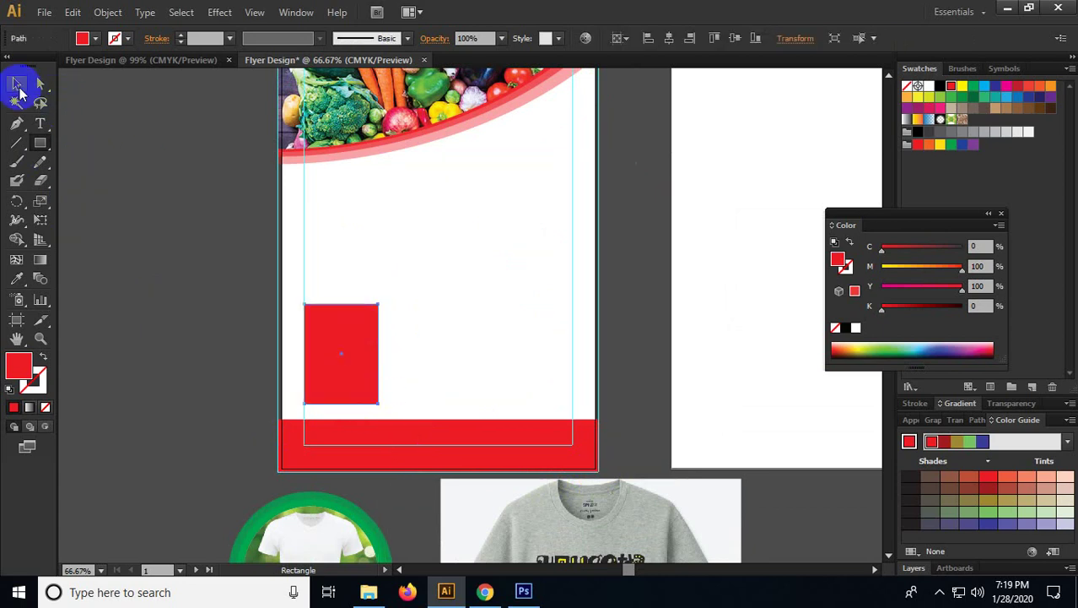
drag(318, 333, 502, 354)
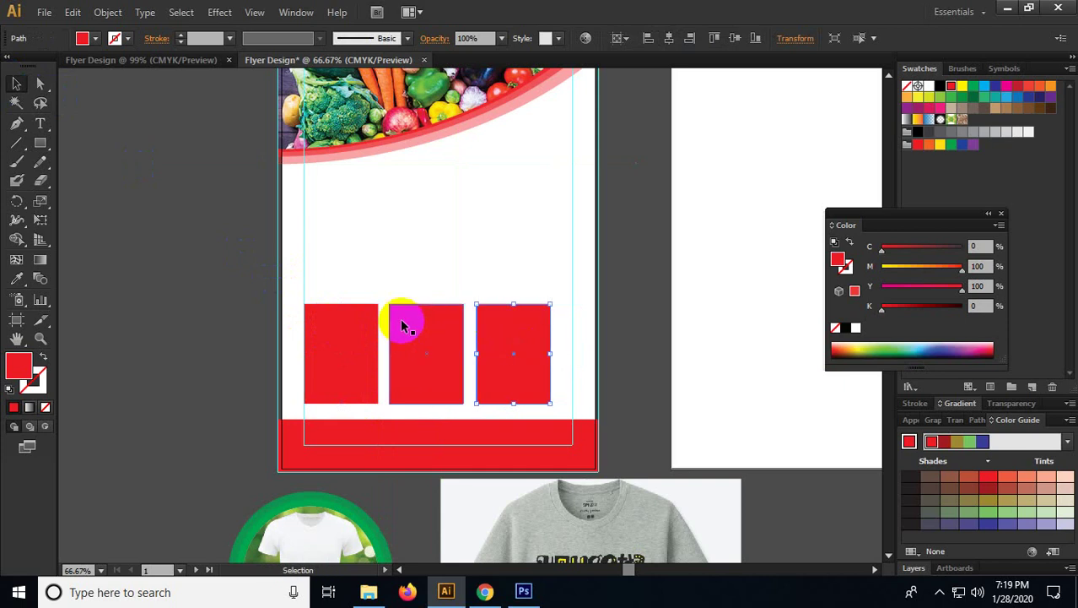
drag(359, 281, 573, 354)
click(465, 221)
Step: Swap fill and stroke on the three boxes to give them a red outline and no fill
key(ctrl+1)
drag(347, 288, 582, 375)
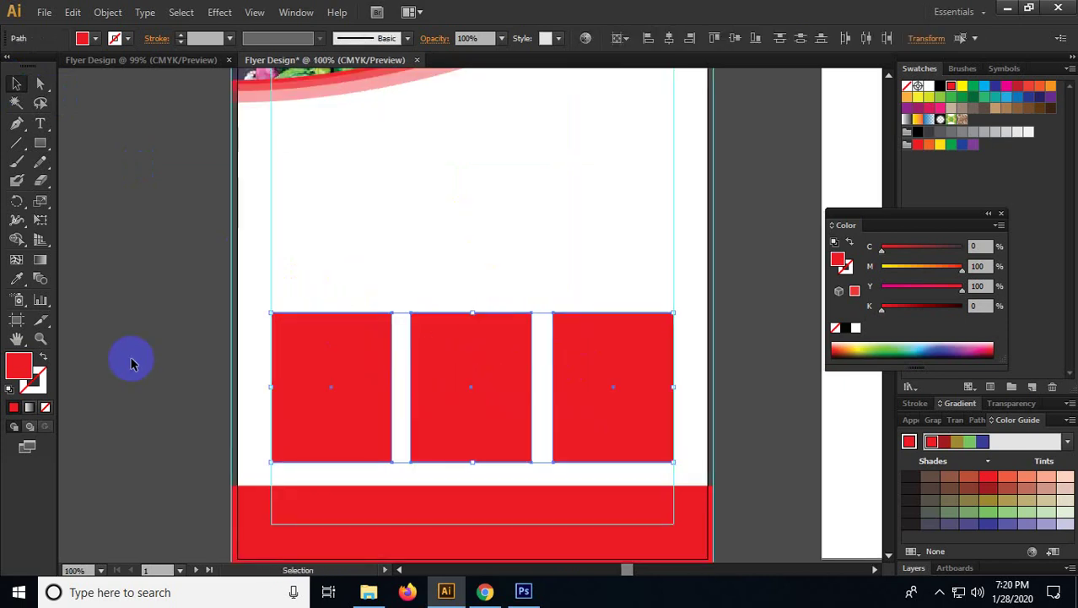
click(43, 356)
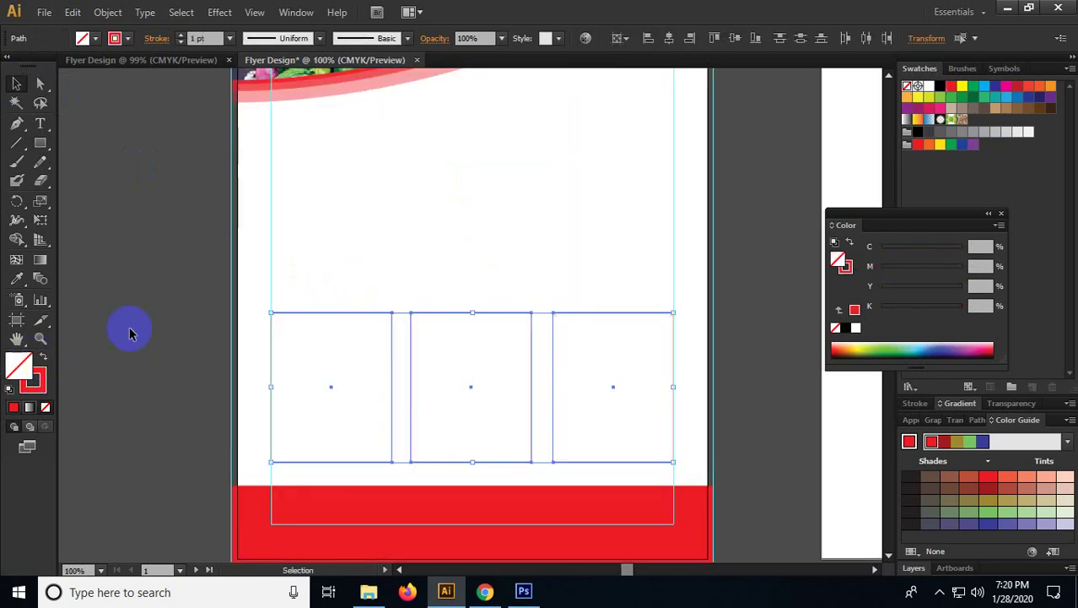
Step: Draw a thin solid red bar on top of the first box and copy it above the other two boxes
click(40, 143)
drag(268, 296, 393, 312)
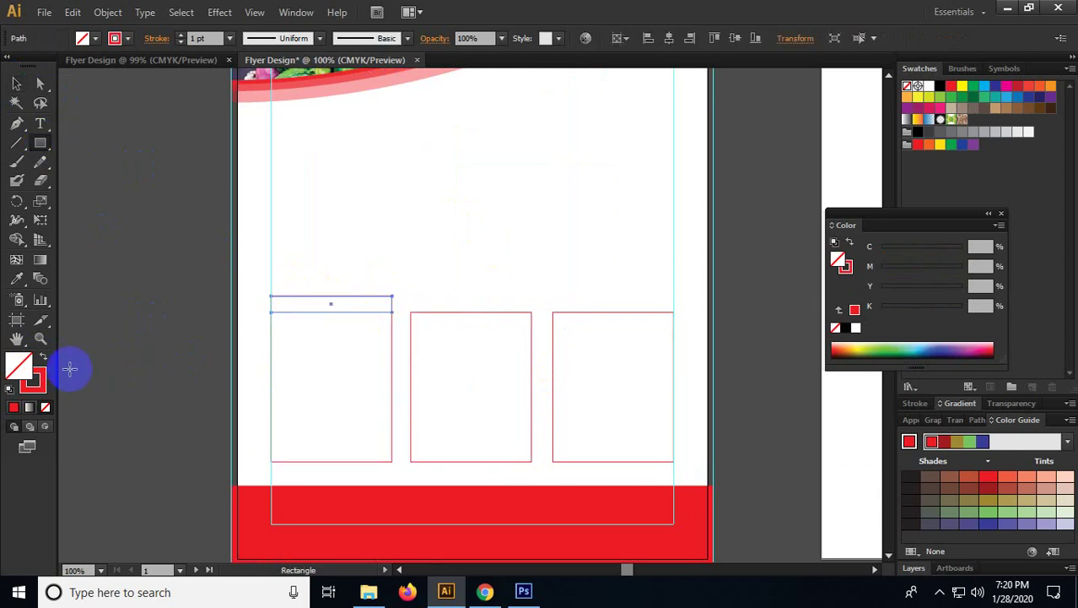
click(43, 356)
click(16, 84)
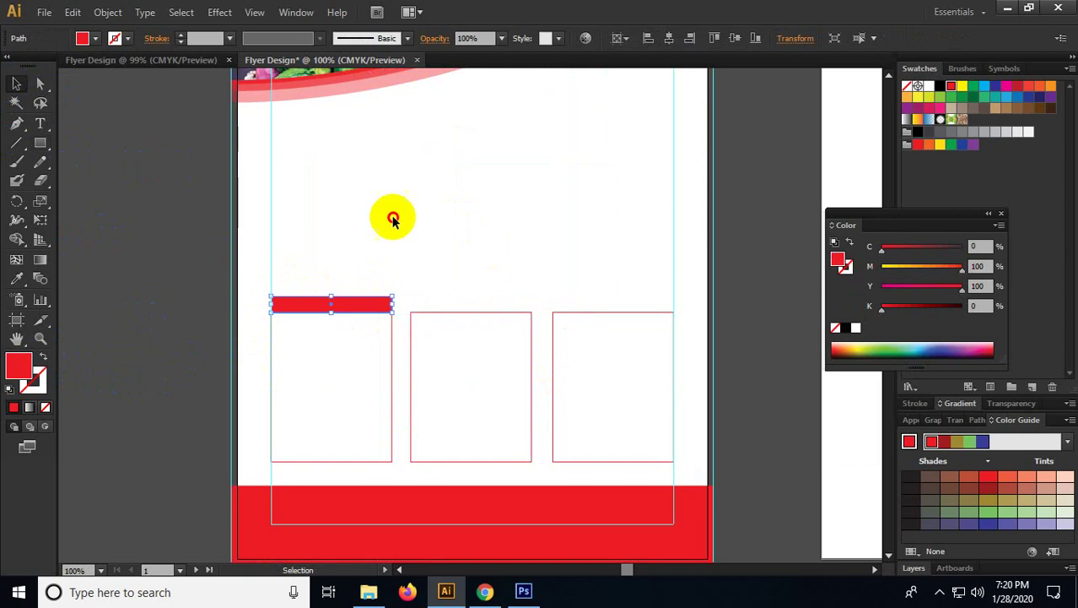
drag(355, 304, 619, 313)
click(498, 209)
Step: Add the text "Logo" below the curved header on the flyer's right side and set it to Bold
drag(498, 209, 450, 323)
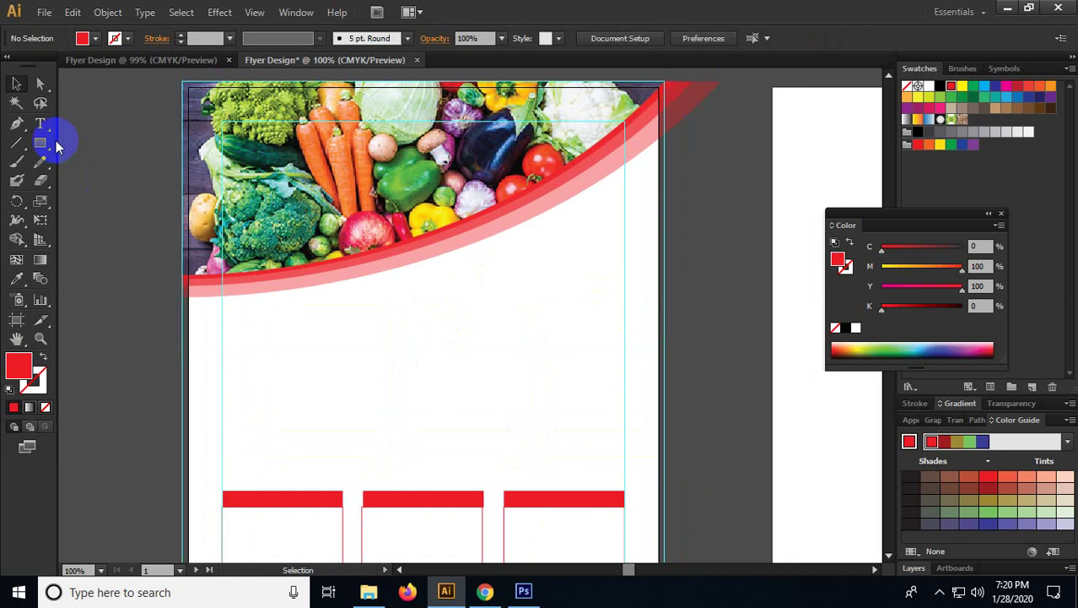
click(40, 123)
click(546, 285)
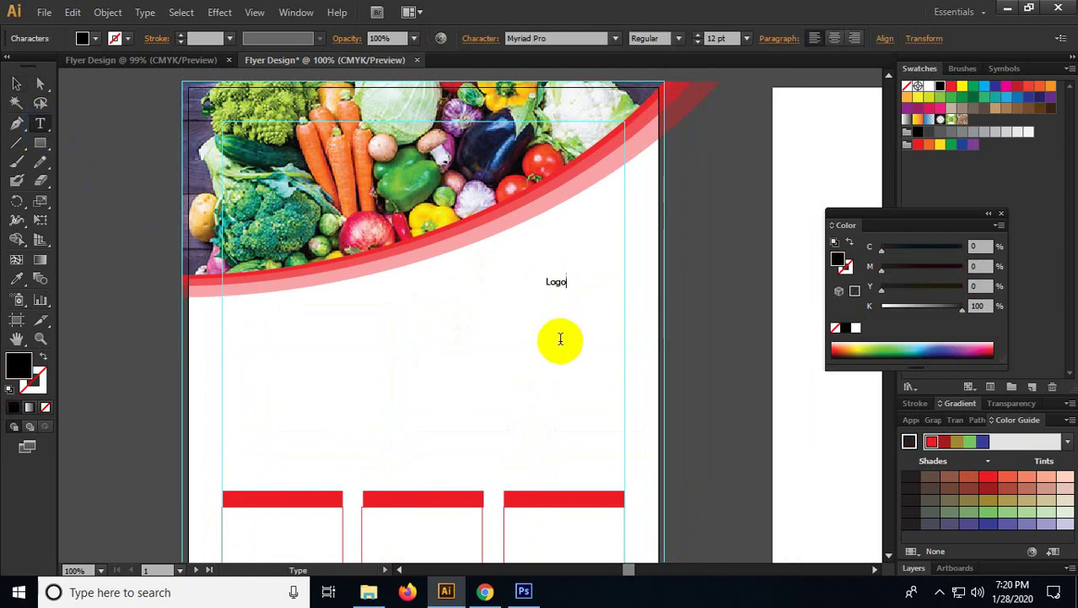
click(15, 84)
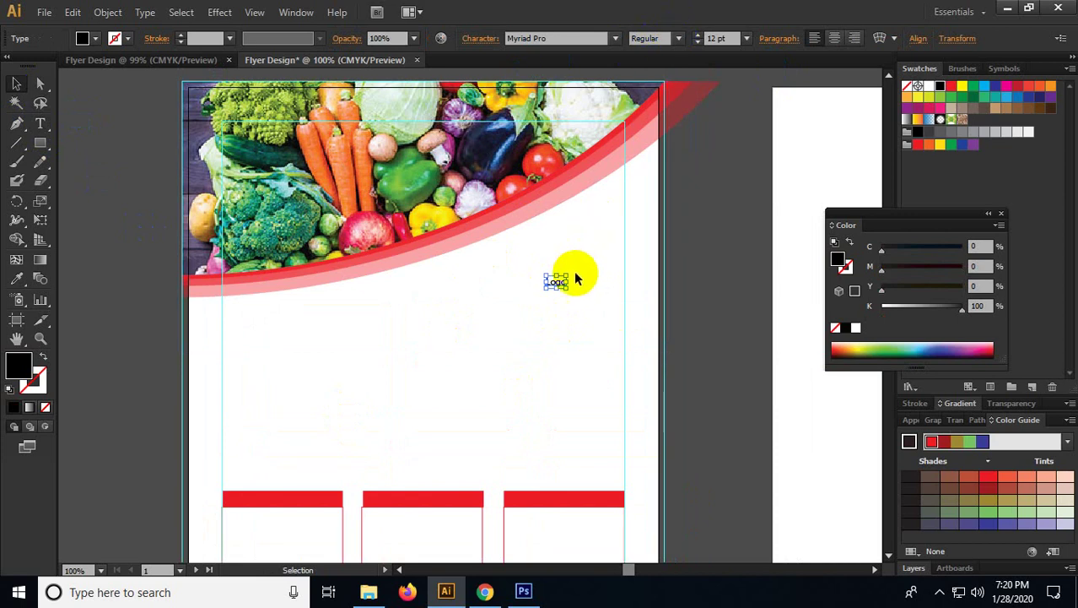
click(680, 38)
click(671, 194)
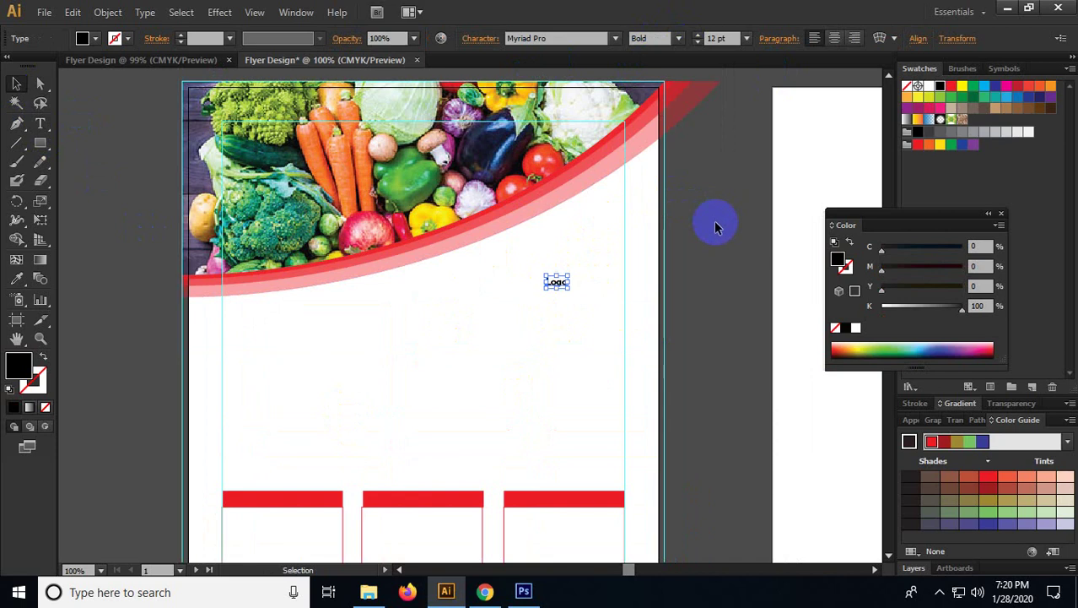
Step: Show the rulers for the flyer document
key(a)
key(ctrl+r)
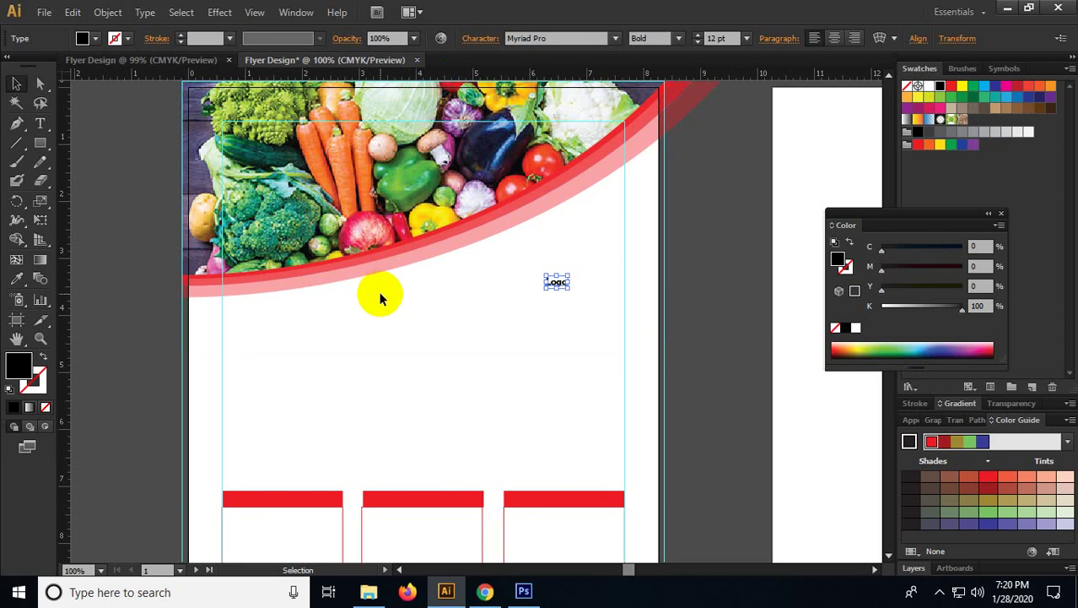
scroll(346, 412, down, 3)
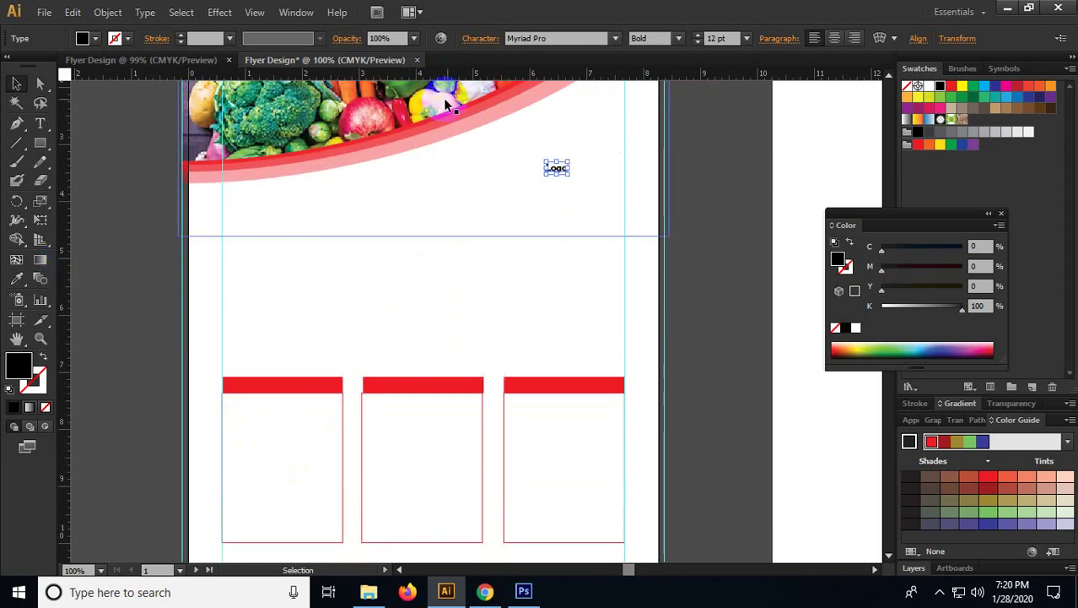
Step: Place a horizontal guide along the top edge of the three red bars and delete it again
click(295, 391)
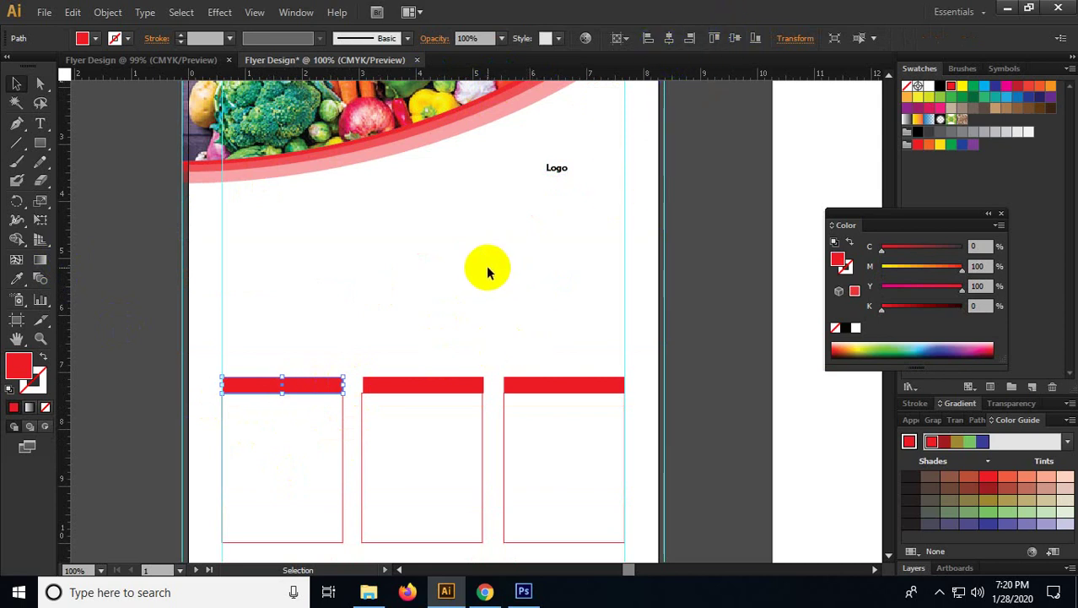
click(410, 77)
drag(410, 78, 534, 379)
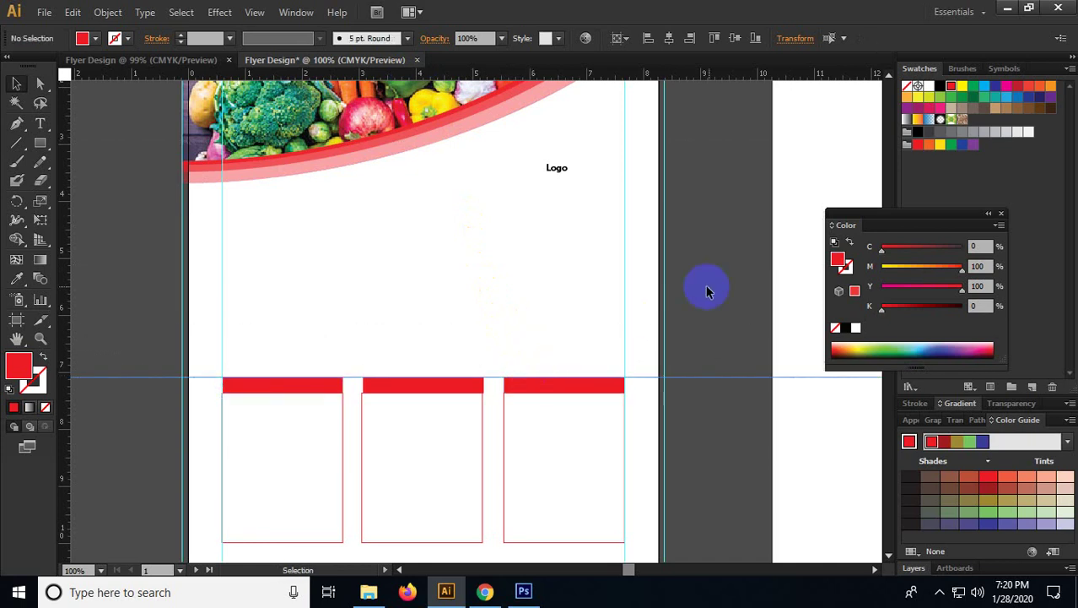
click(715, 282)
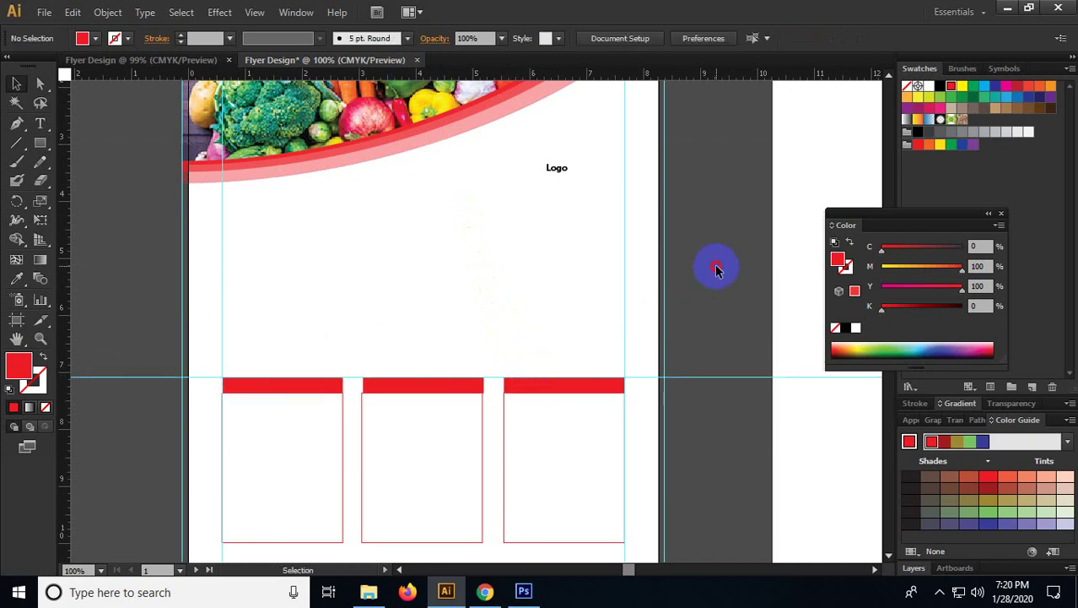
drag(715, 268, 699, 426)
click(702, 384)
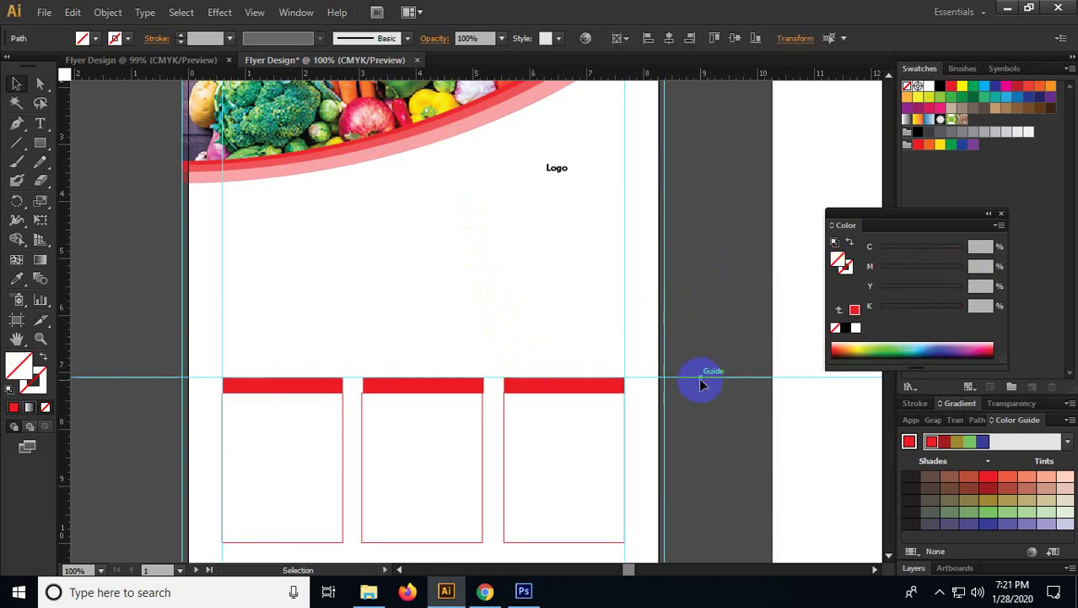
key(Delete)
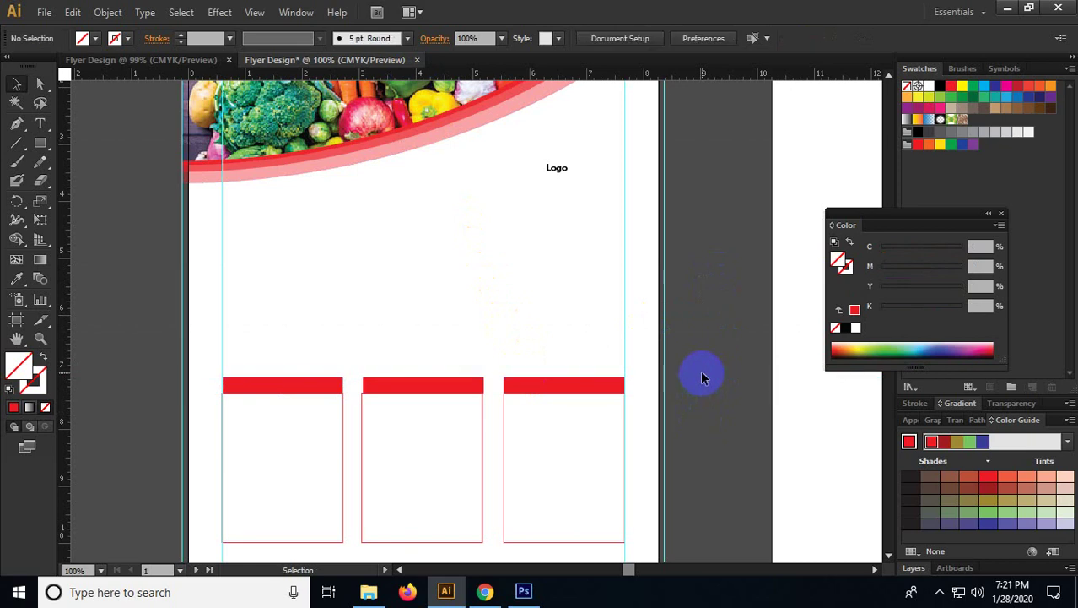
Step: Enlarge the "Logo" text to about 62 pt and try it with a white and a black fill
mouse_move(546, 158)
mouse_down()
mouse_move(477, 177)
mouse_move(557, 179)
mouse_move(537, 181)
mouse_move(544, 176)
mouse_up()
click(856, 327)
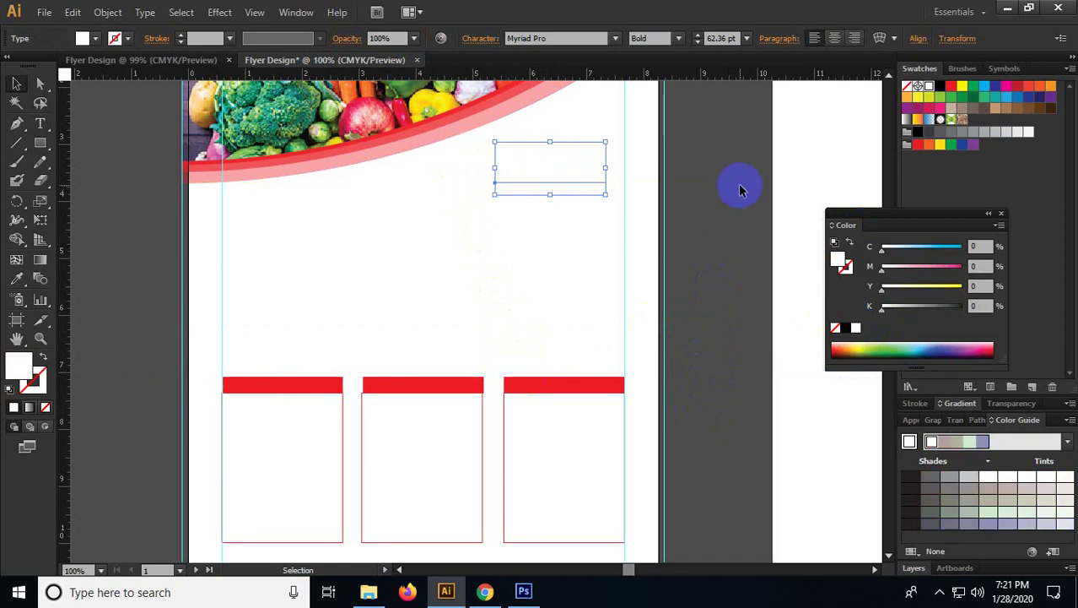
click(742, 186)
click(551, 175)
click(846, 327)
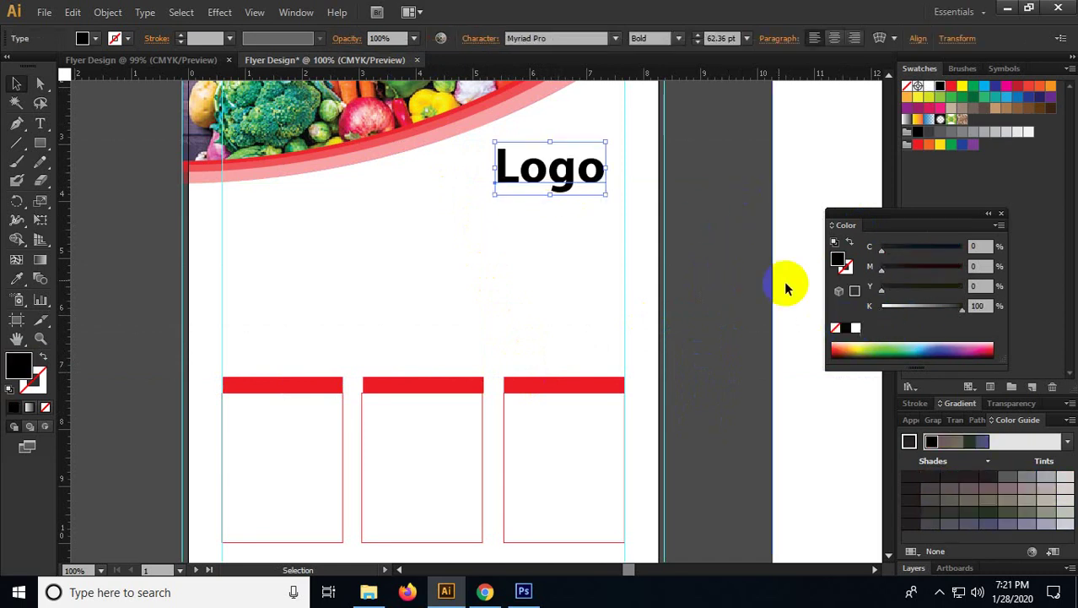
Step: Colour the "Logo" text red with magenta 100, yellow 100 and black 0
click(742, 243)
click(604, 201)
drag(882, 267, 966, 270)
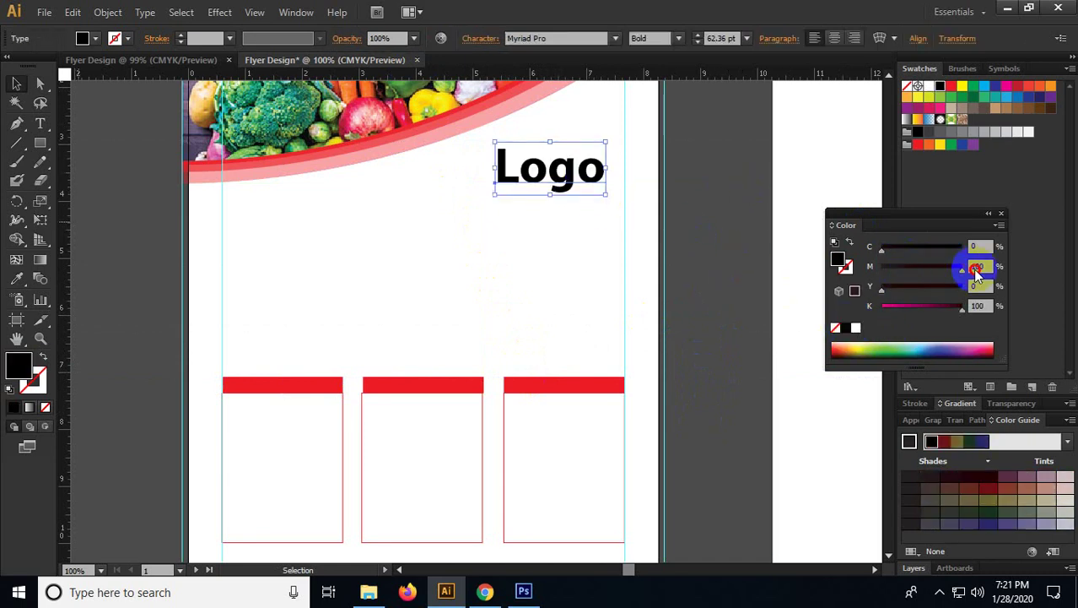
click(960, 286)
drag(947, 316, 859, 307)
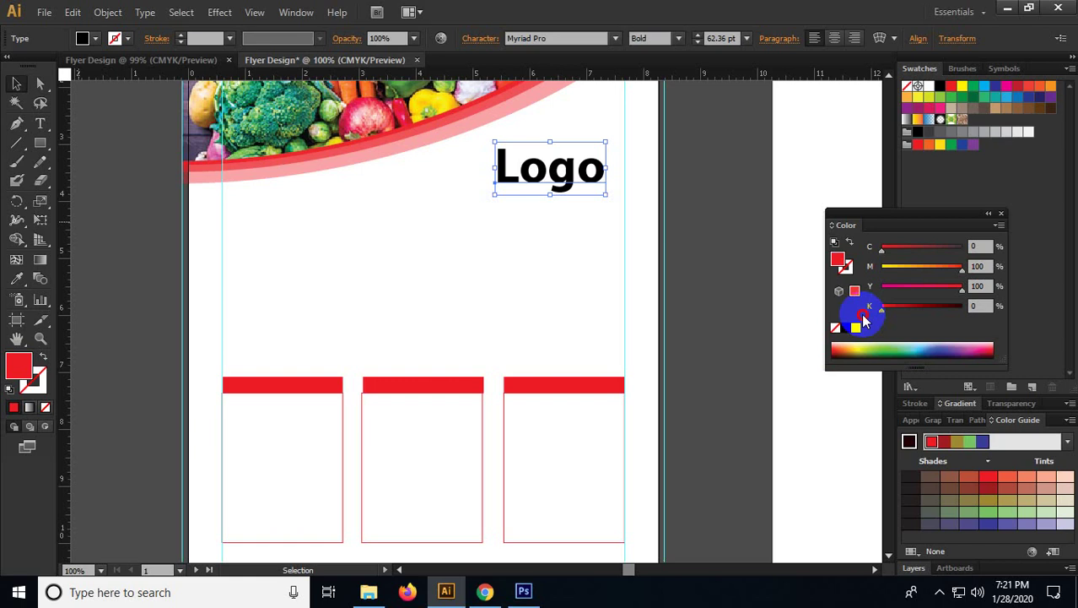
click(729, 299)
Step: Draw a red-outlined, unfilled rectangle about 7 by 2.3 inches between the margins, below the logo and above the three bars
scroll(714, 295, up, 3)
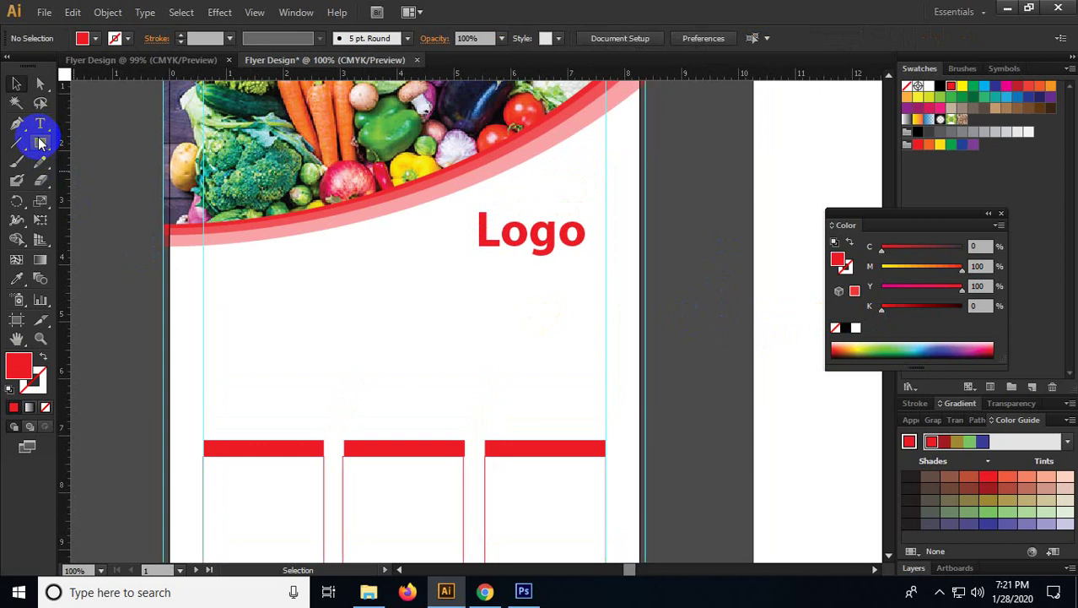
click(39, 143)
drag(204, 290, 605, 419)
click(16, 82)
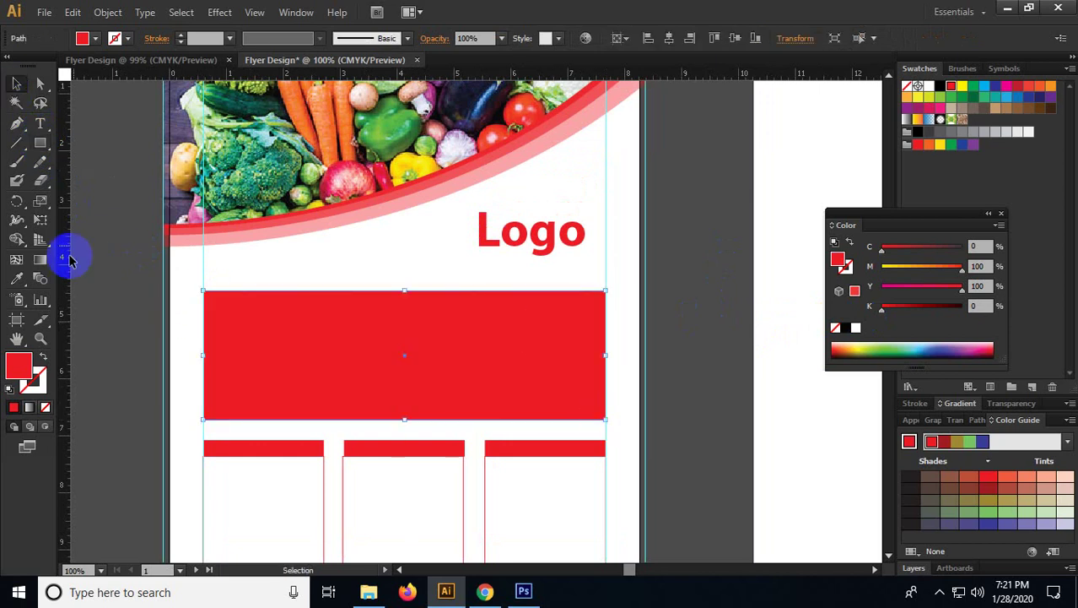
click(41, 358)
click(125, 314)
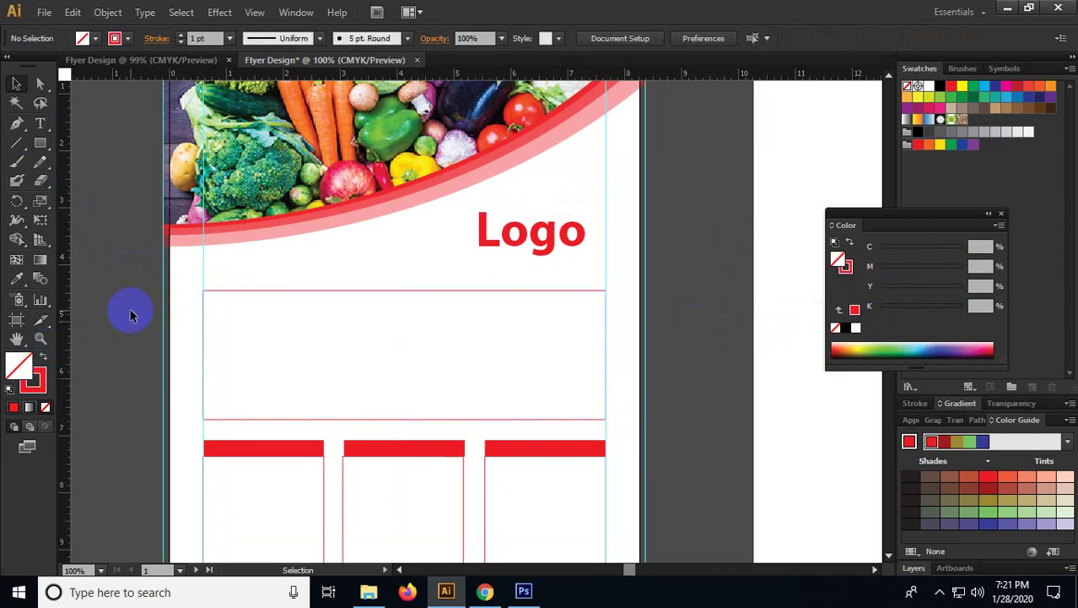
key(ctrl+minus)
scroll(168, 284, down, 1)
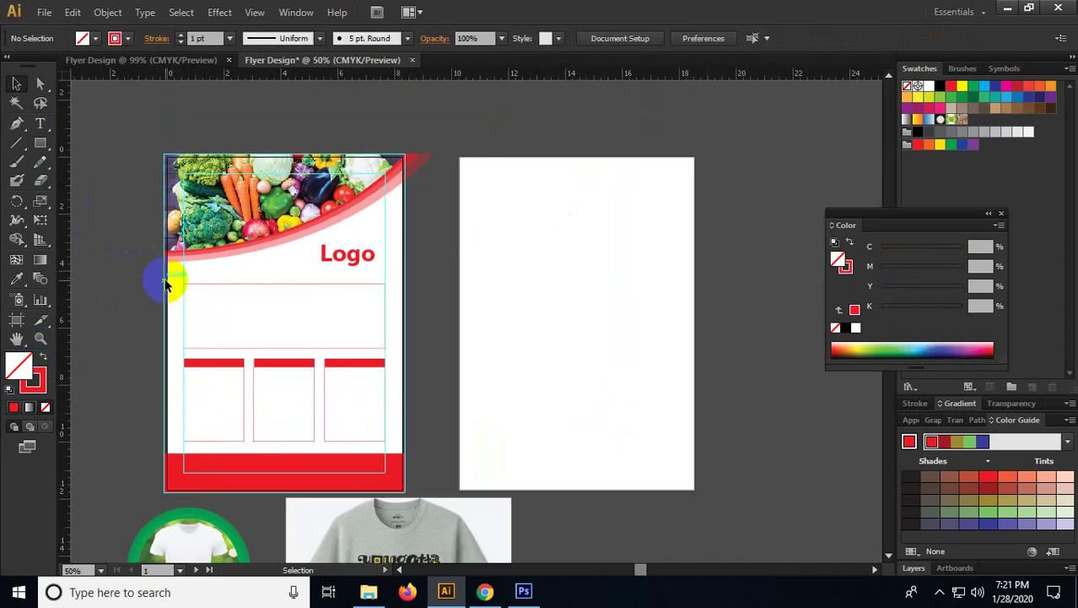
click(243, 460)
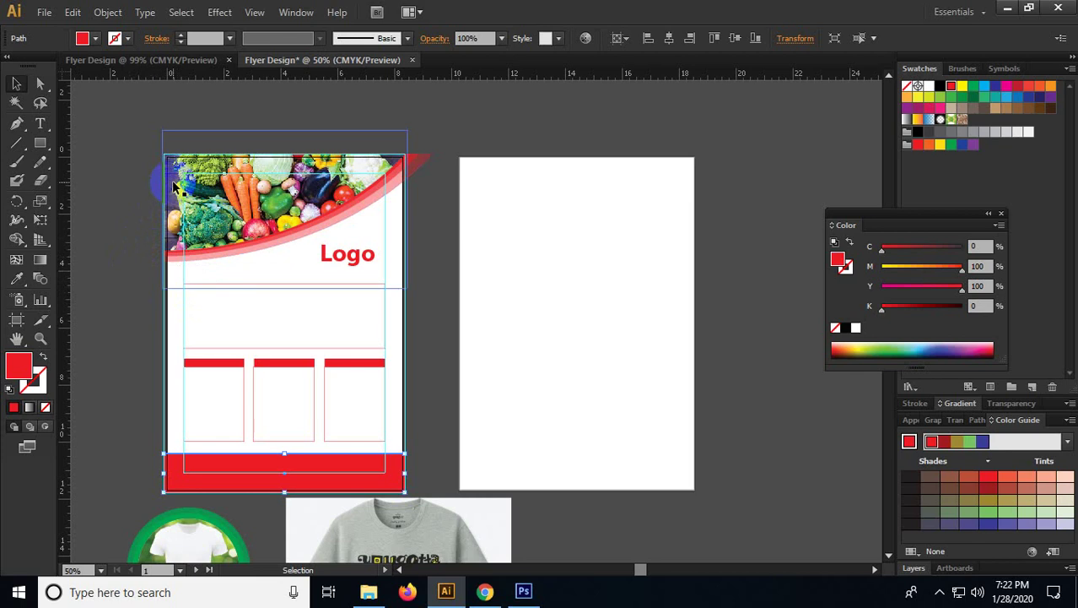
click(154, 282)
click(337, 258)
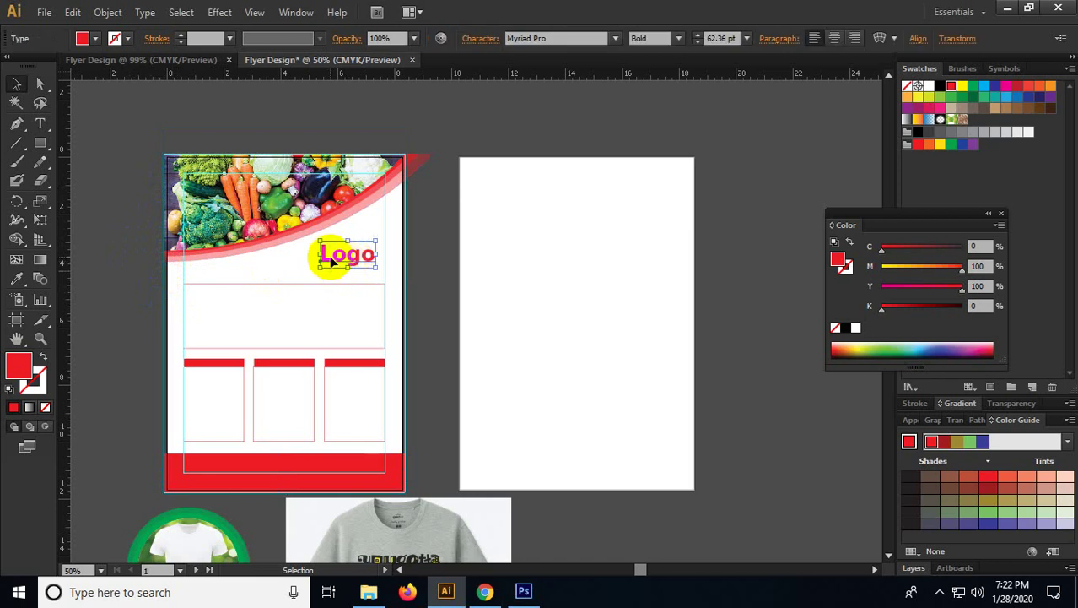
Step: Add a three-line text below the flyer's footer reading "Facebook.com", "web" and "E-mail"
scroll(180, 466, up, 3)
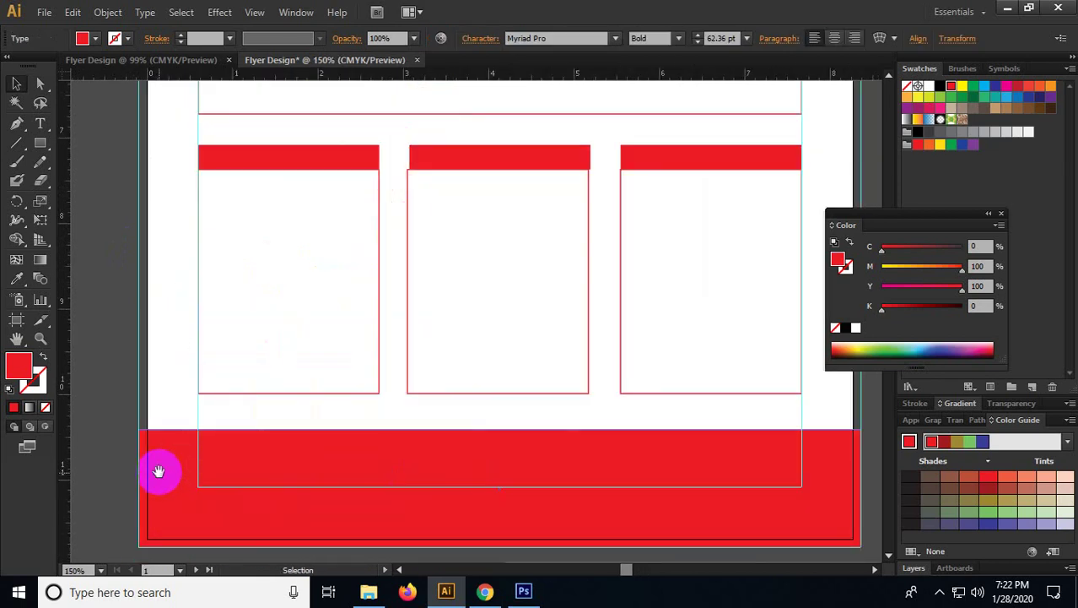
drag(158, 471, 138, 356)
click(39, 123)
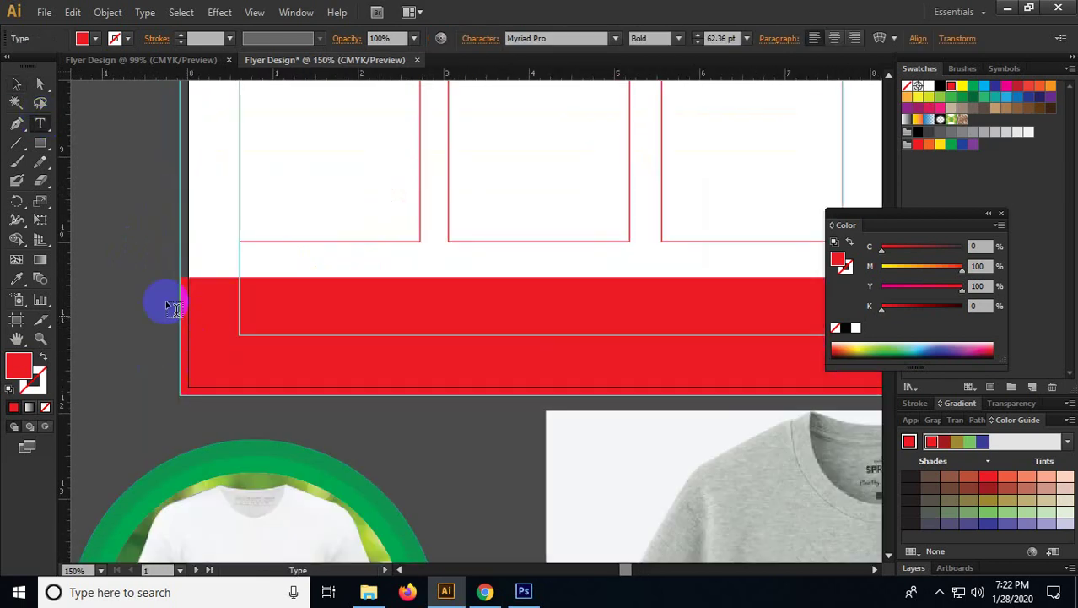
click(404, 441)
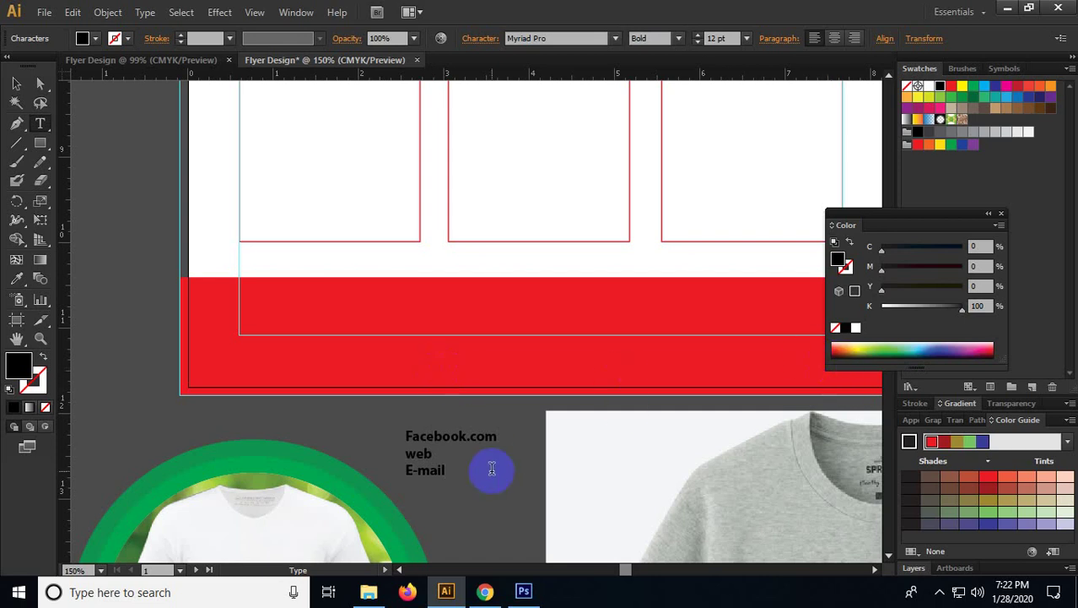
click(16, 83)
Step: Move the contact text onto the red footer band, just inside the left margin
click(450, 448)
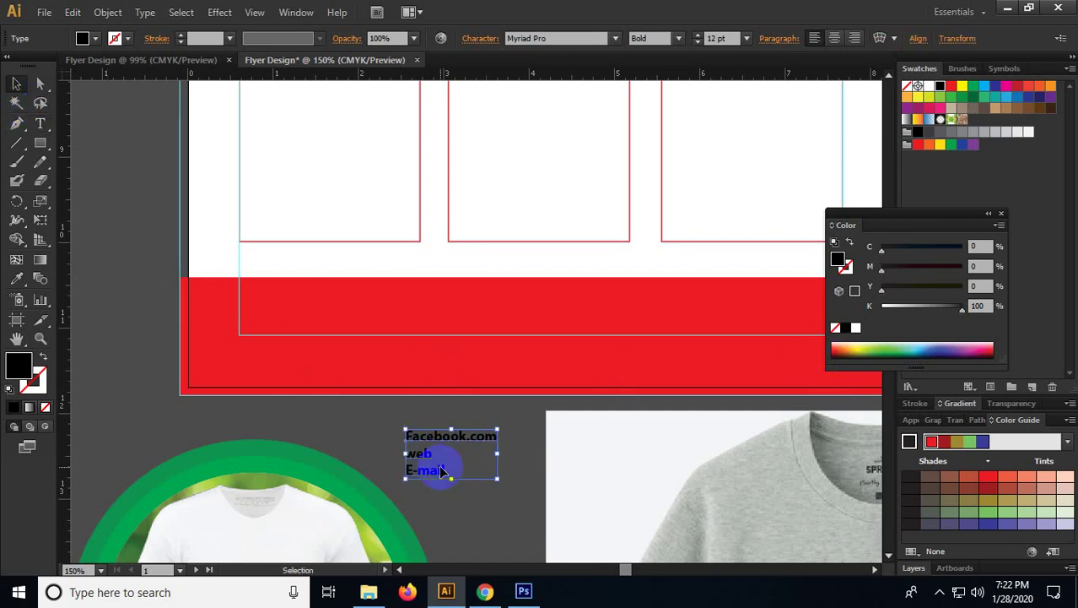
drag(415, 447, 382, 441)
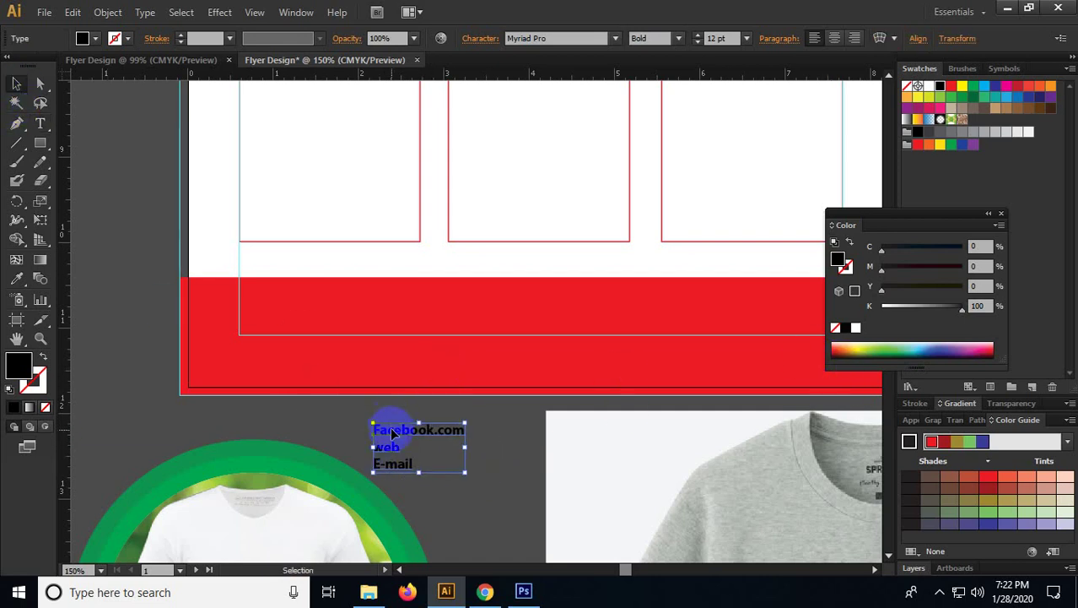
double_click(429, 434)
click(16, 83)
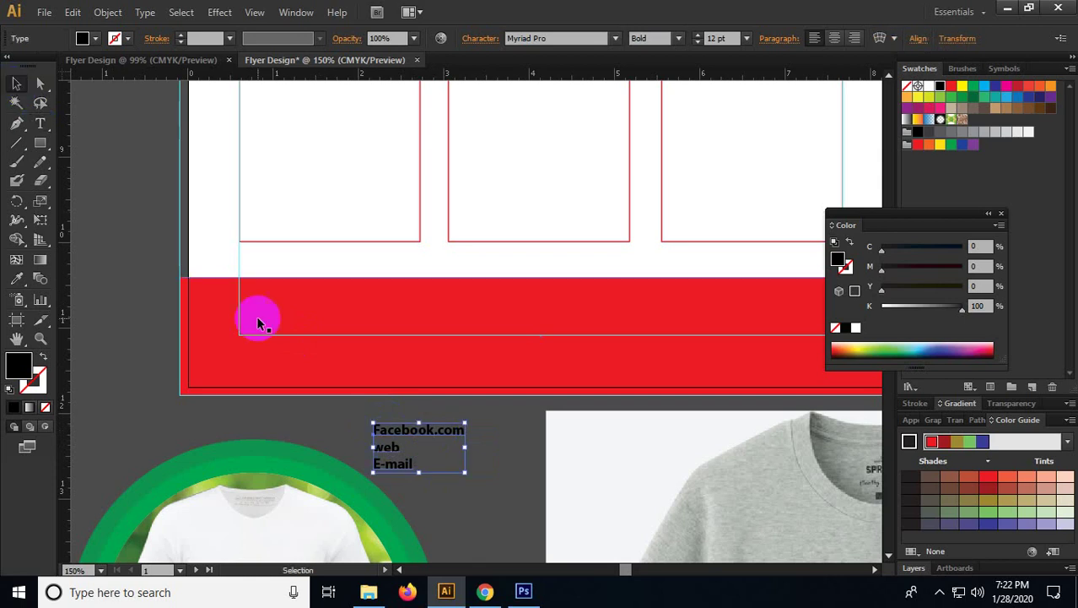
drag(393, 441, 268, 302)
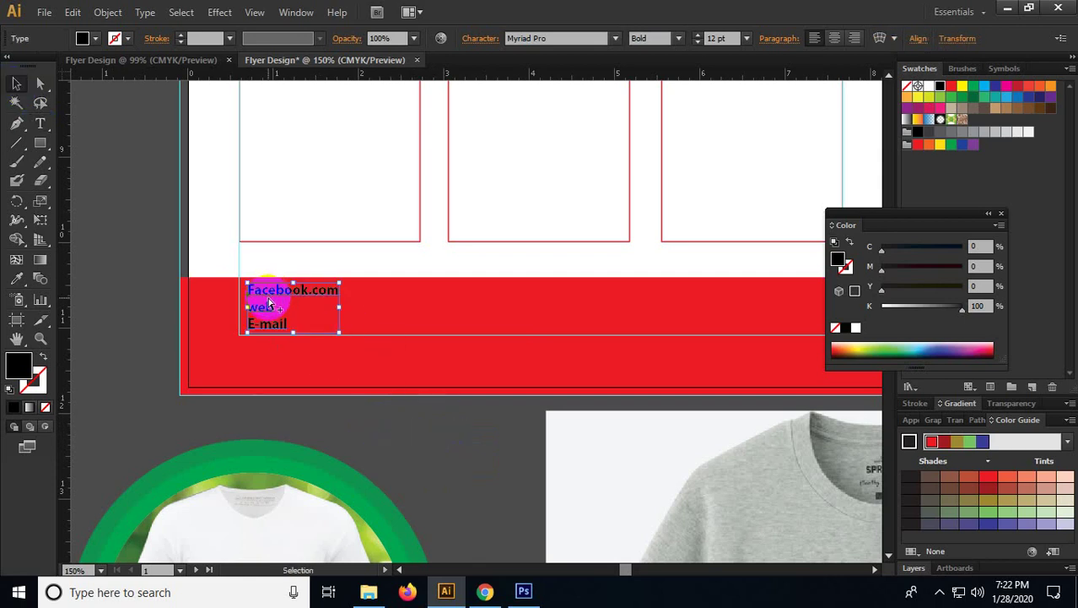
Step: Duplicate the contact text about 1.4 inches to the right on the red footer and colour the copy white
scroll(267, 291, up, 2)
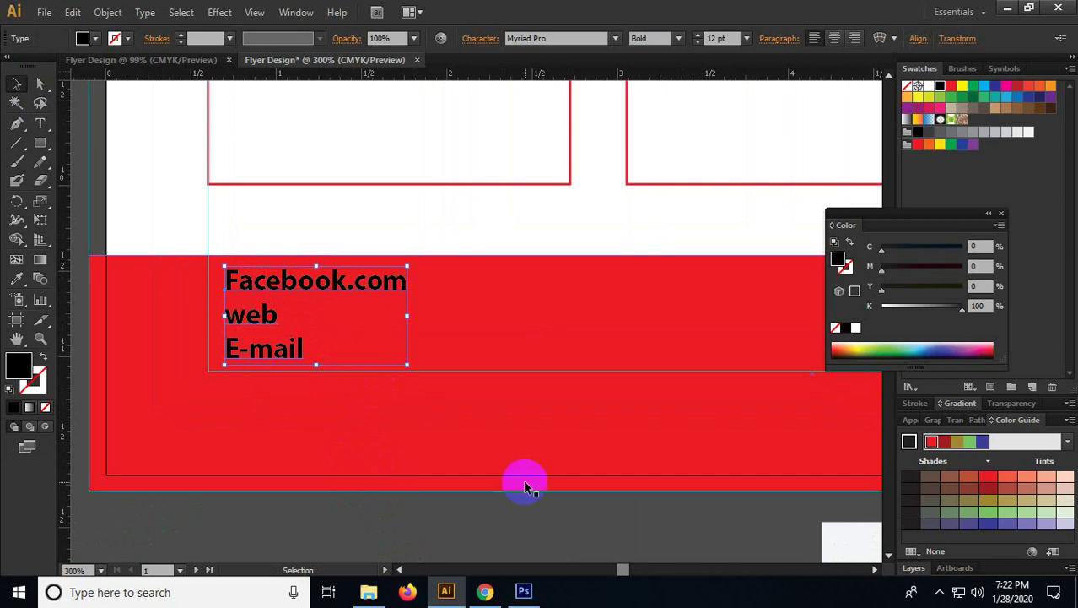
drag(294, 279, 542, 291)
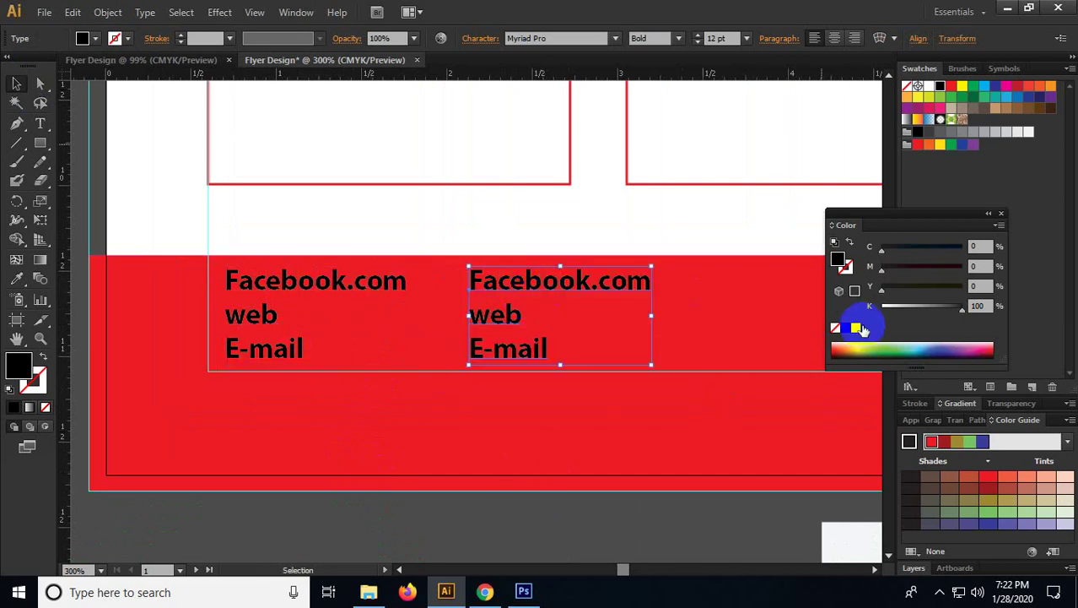
click(831, 351)
drag(642, 516, 573, 508)
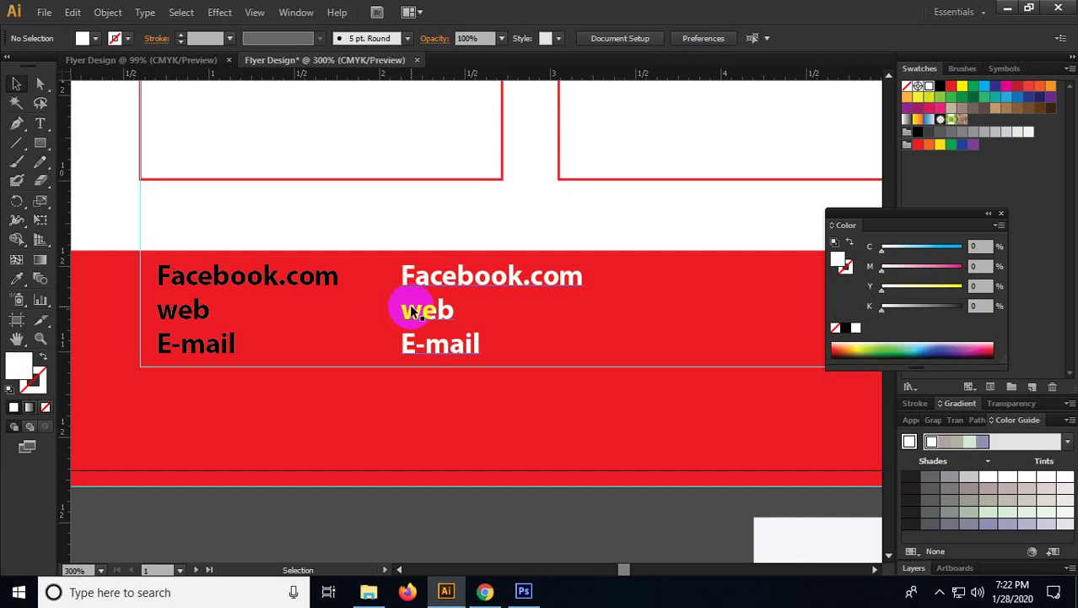
Step: Recolour the "Logo" text green with cyan 100, magenta 0, yellow 100 and black 0
scroll(411, 312, down, 2)
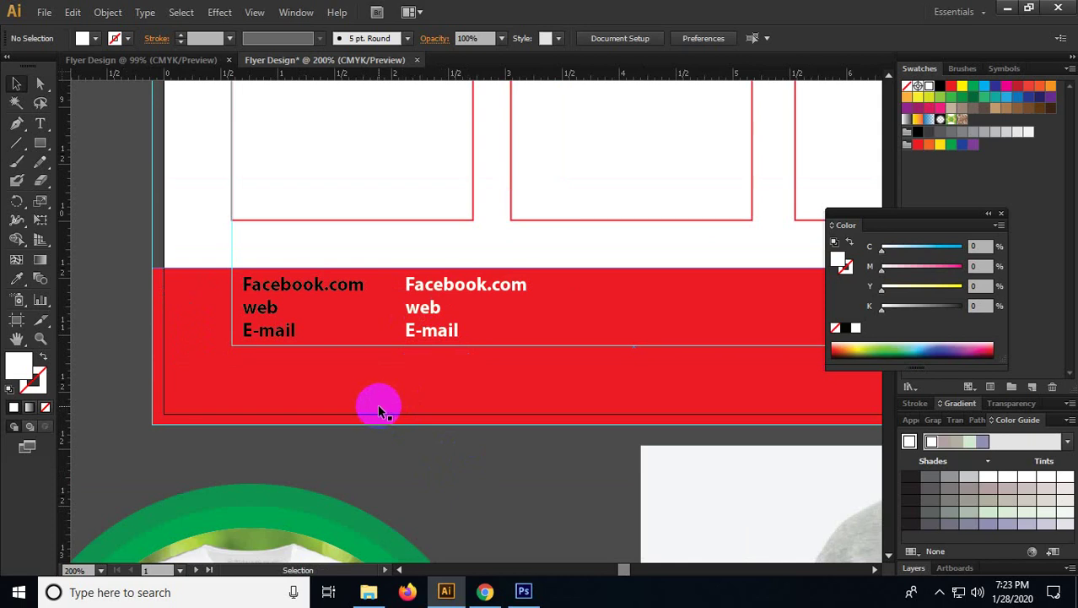
scroll(380, 394, down, 3)
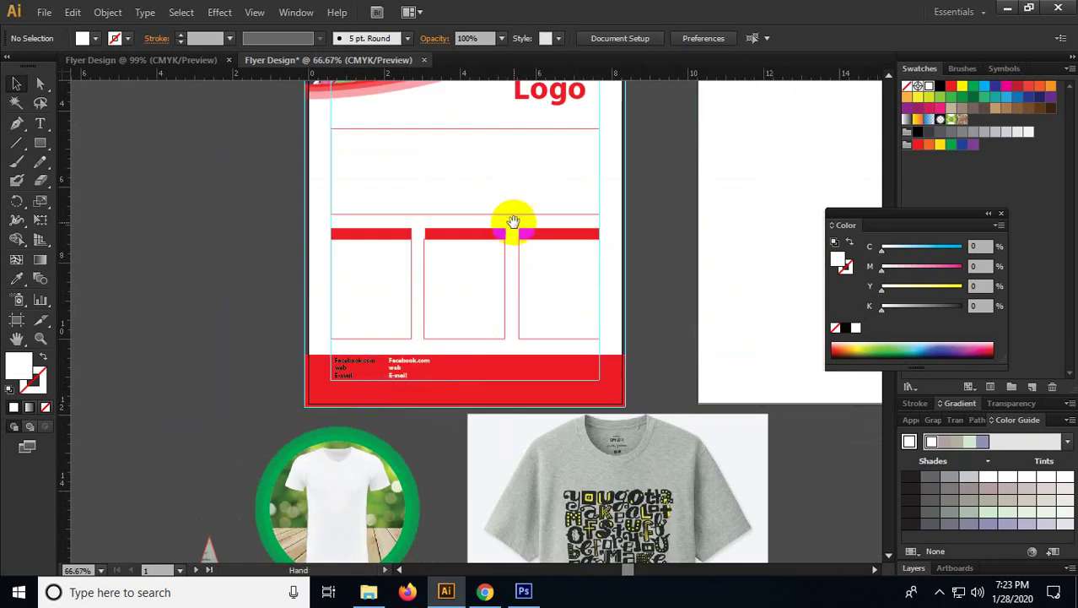
drag(513, 220, 430, 287)
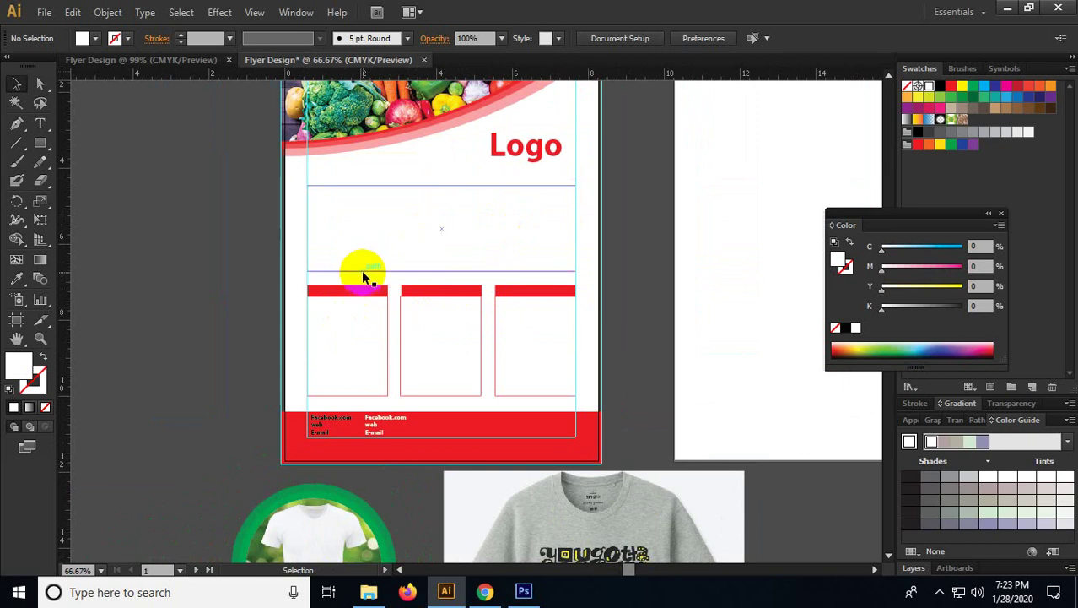
drag(398, 174, 338, 336)
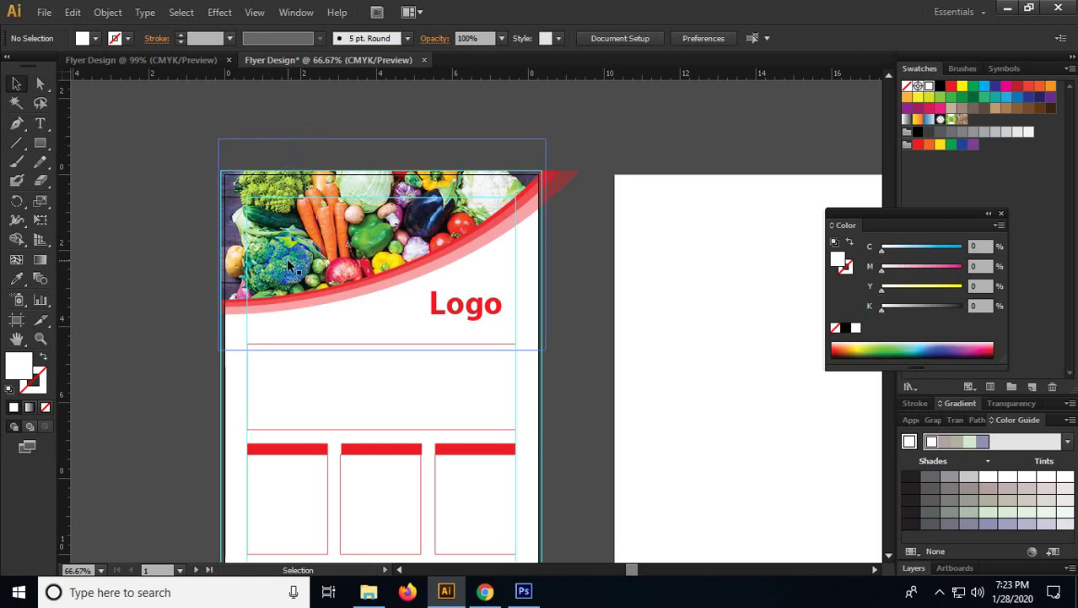
scroll(398, 292, up, 3)
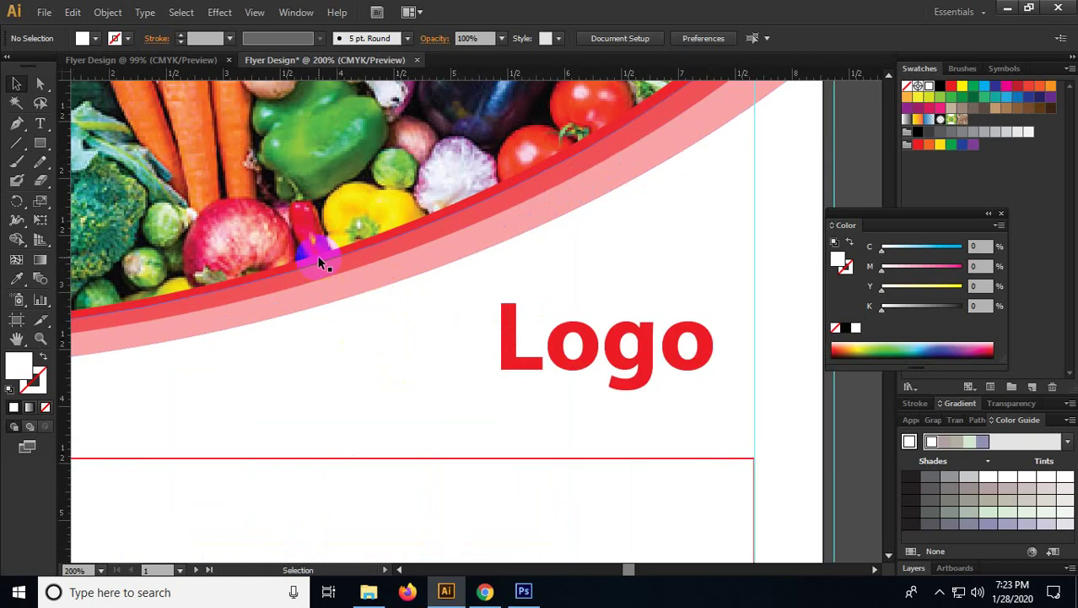
scroll(321, 263, down, 3)
click(470, 285)
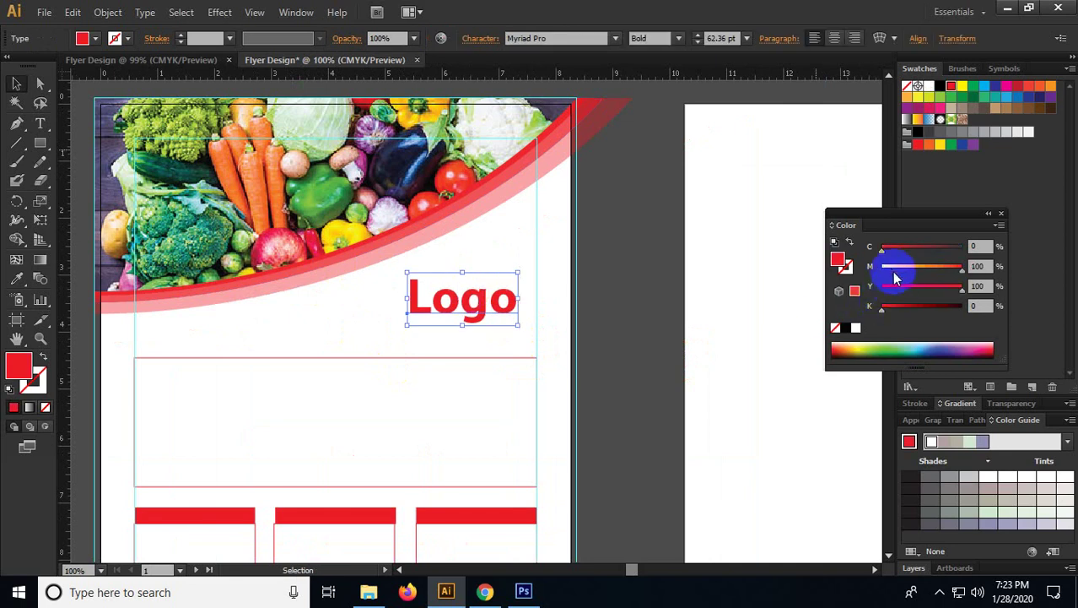
drag(938, 269, 883, 267)
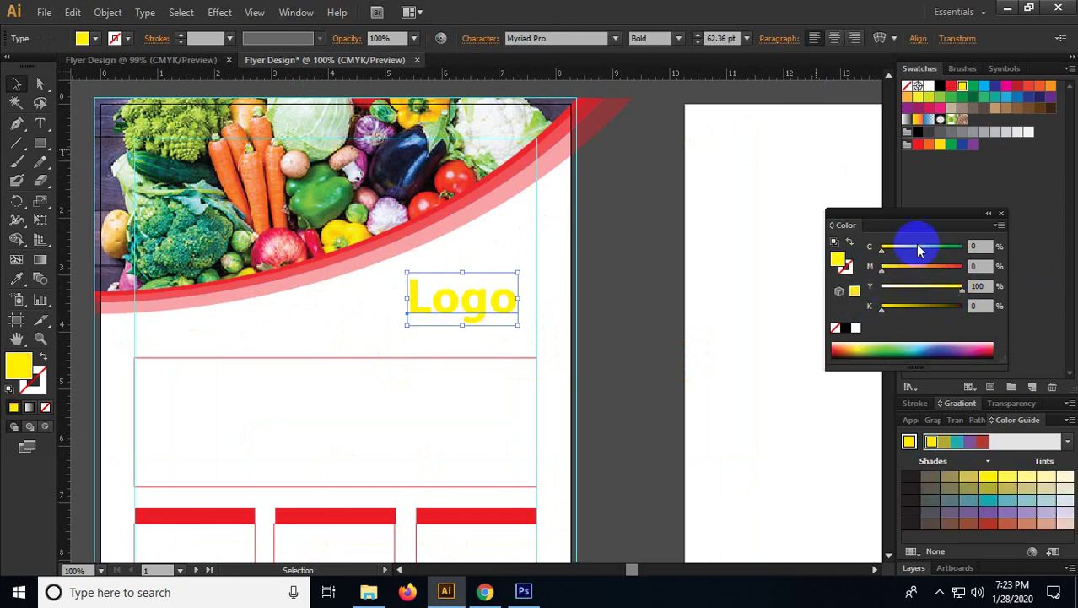
drag(959, 250, 999, 245)
click(368, 397)
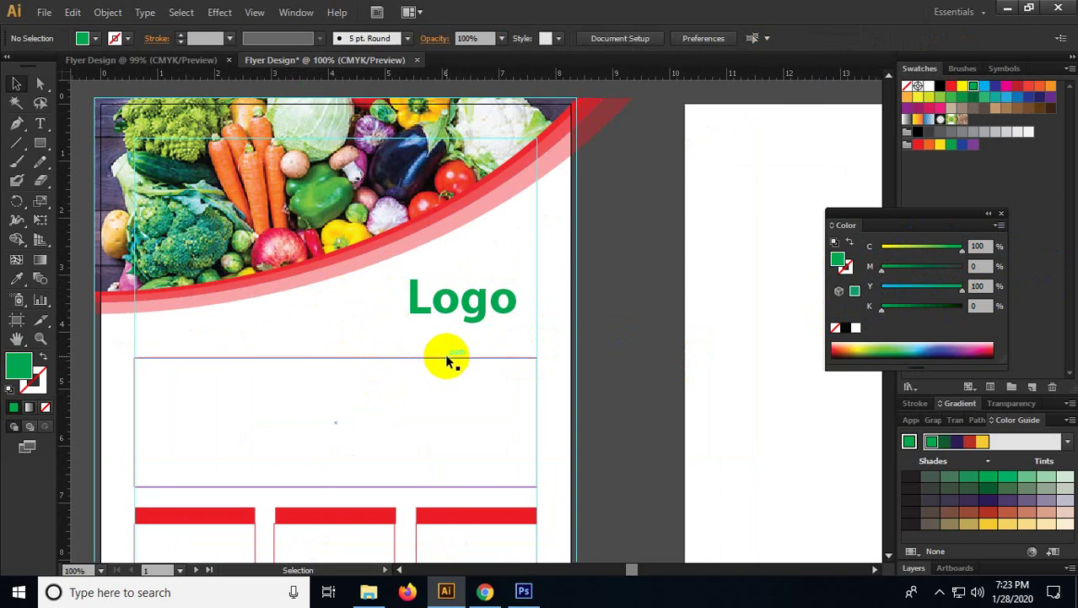
Step: Recolour the "Logo" text dark red with cyan 36, magenta 100, yellow 100 and black 17
click(471, 305)
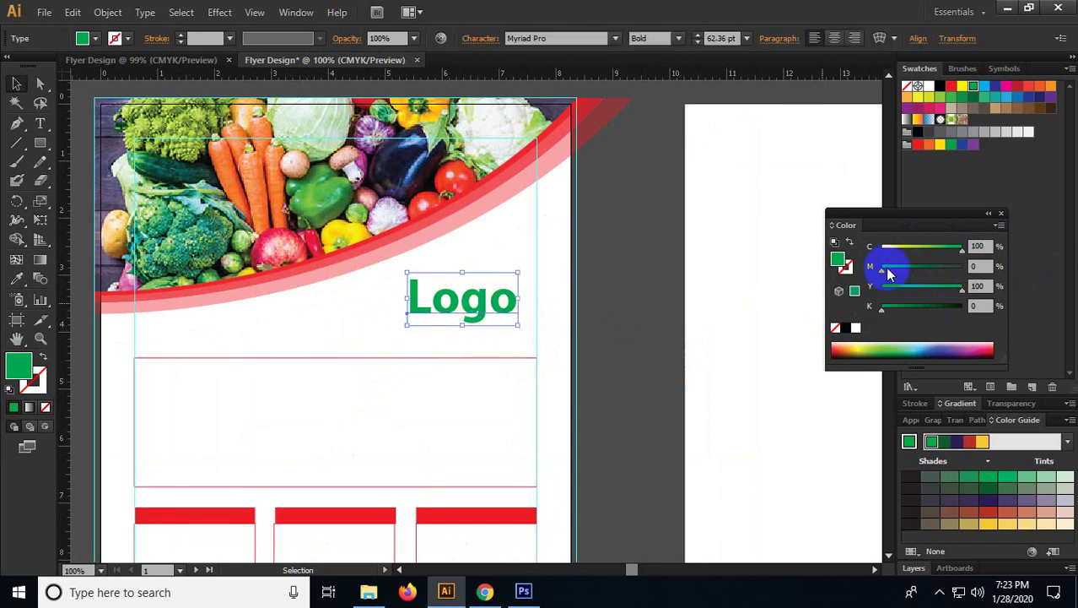
drag(885, 268, 818, 241)
mouse_move(903, 246)
mouse_down()
mouse_move(896, 241)
mouse_move(913, 250)
mouse_up()
mouse_move(895, 300)
mouse_down()
mouse_move(914, 304)
mouse_move(897, 314)
mouse_up()
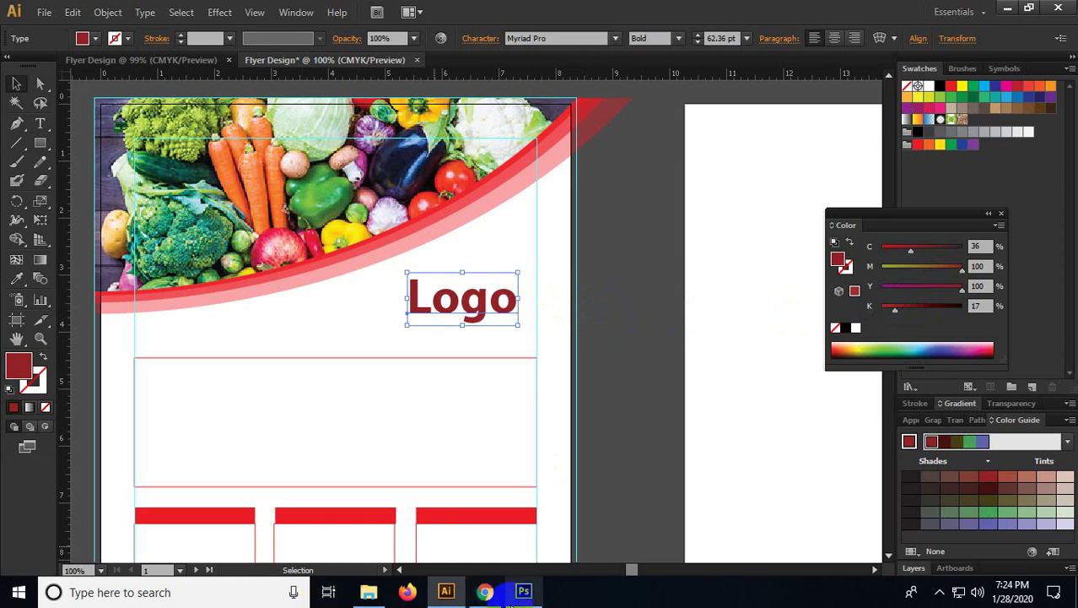
Step: Switch to Chrome, open the Vecteezy flyer template page in a new tab, and preview Dribbble's corporate flyer in the image results
click(485, 592)
scroll(659, 340, down, 3)
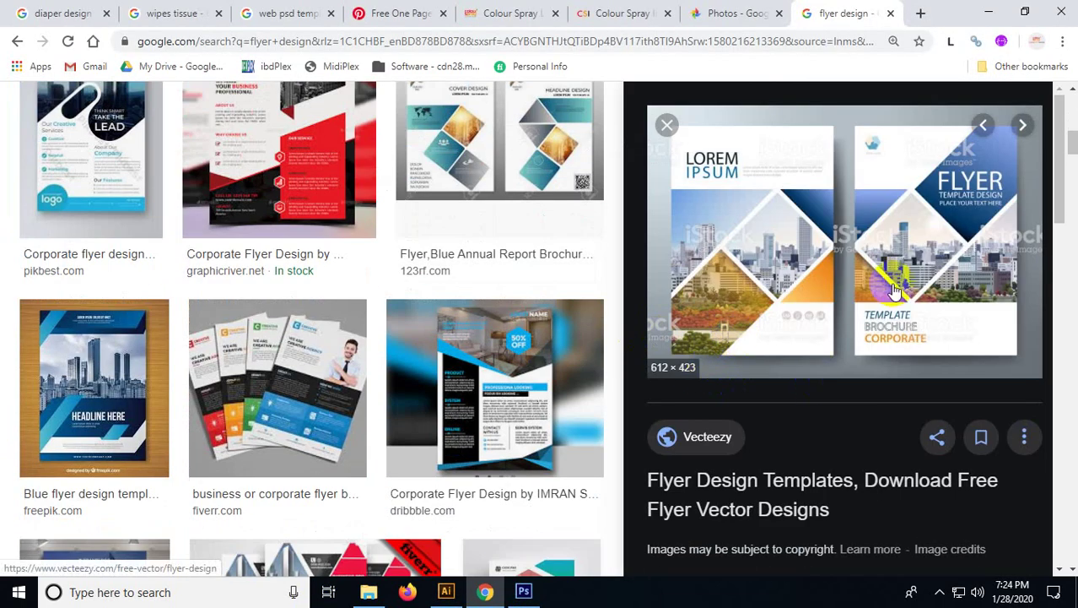
click(750, 218)
click(722, 12)
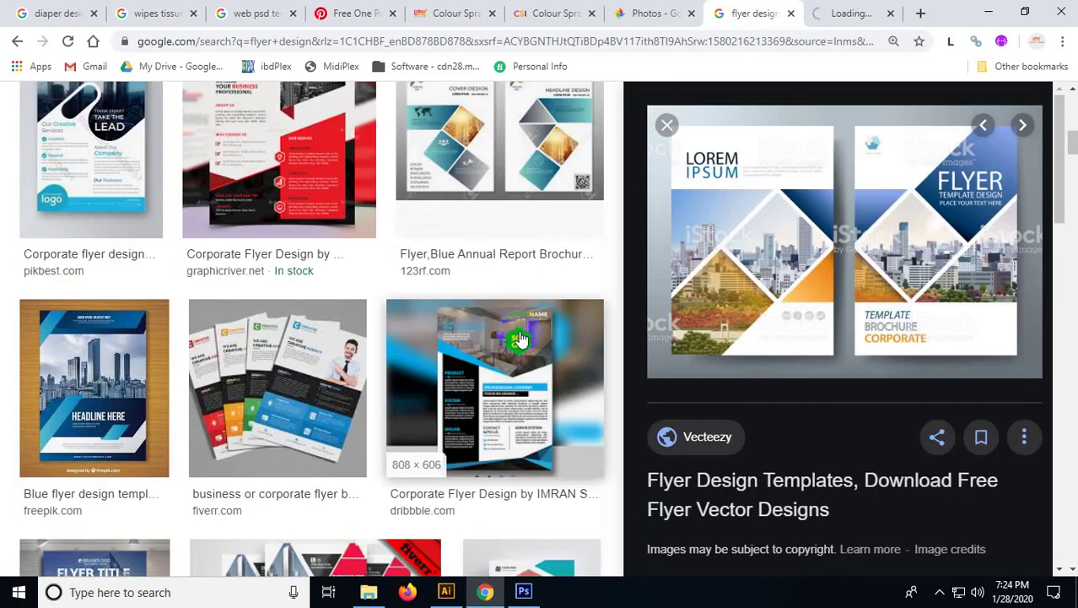
click(530, 377)
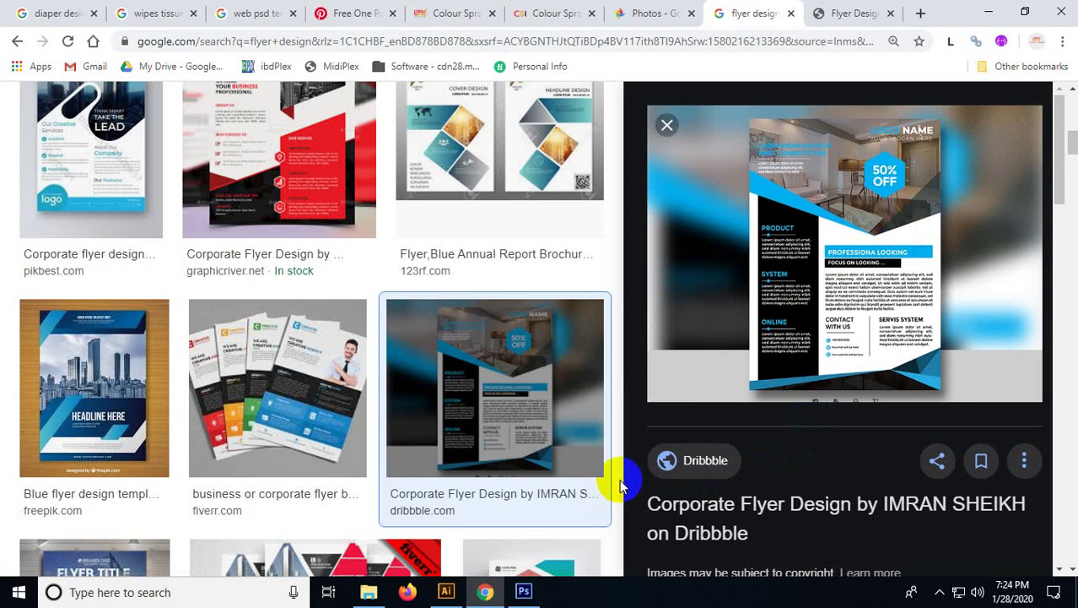
scroll(613, 485, down, 1)
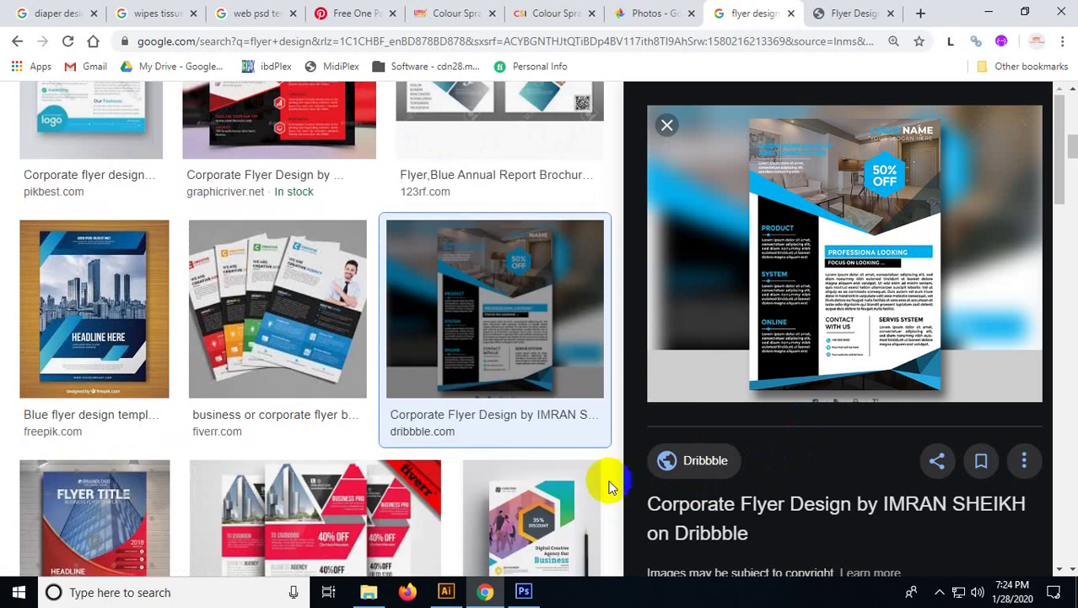
Step: Preview Fiverr's business flyer result, browse more flyer designs, and open the Fiverr listing in a separate tab
click(275, 255)
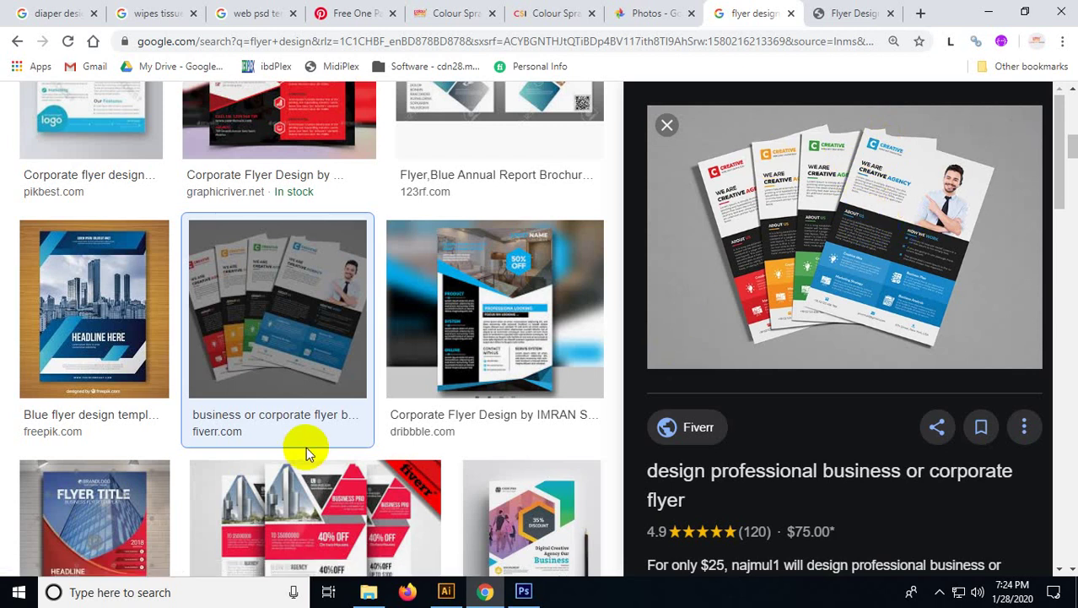
scroll(308, 453, down, 4)
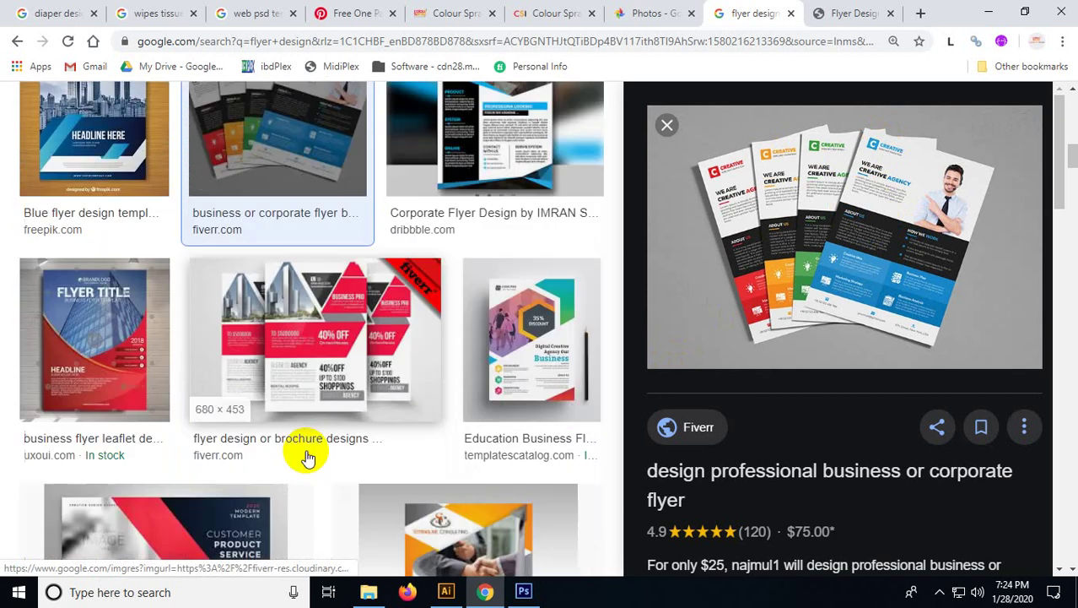
scroll(307, 453, down, 11)
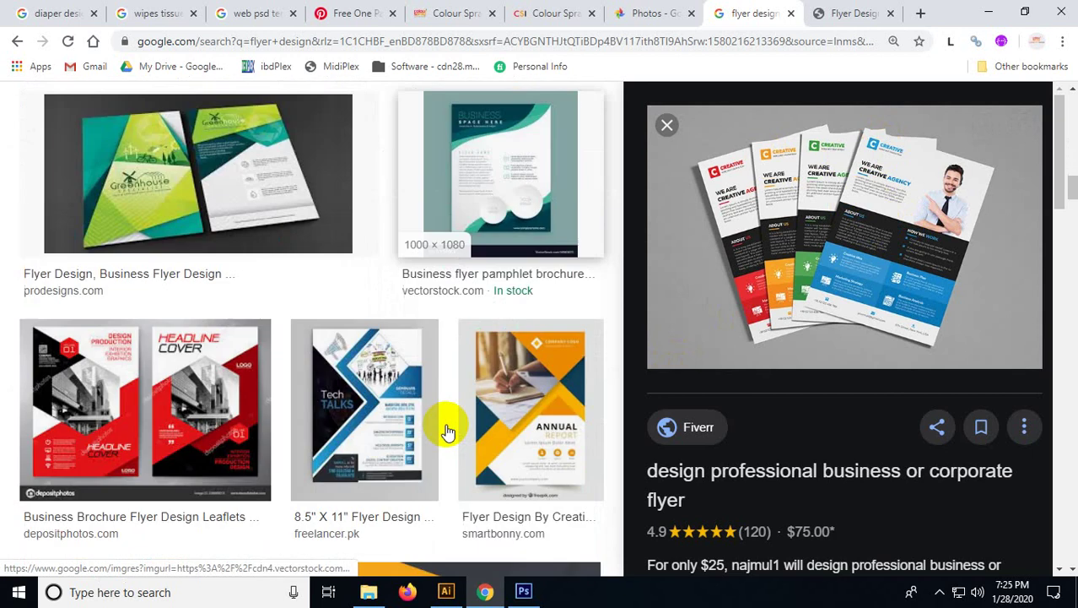
scroll(447, 430, down, 5)
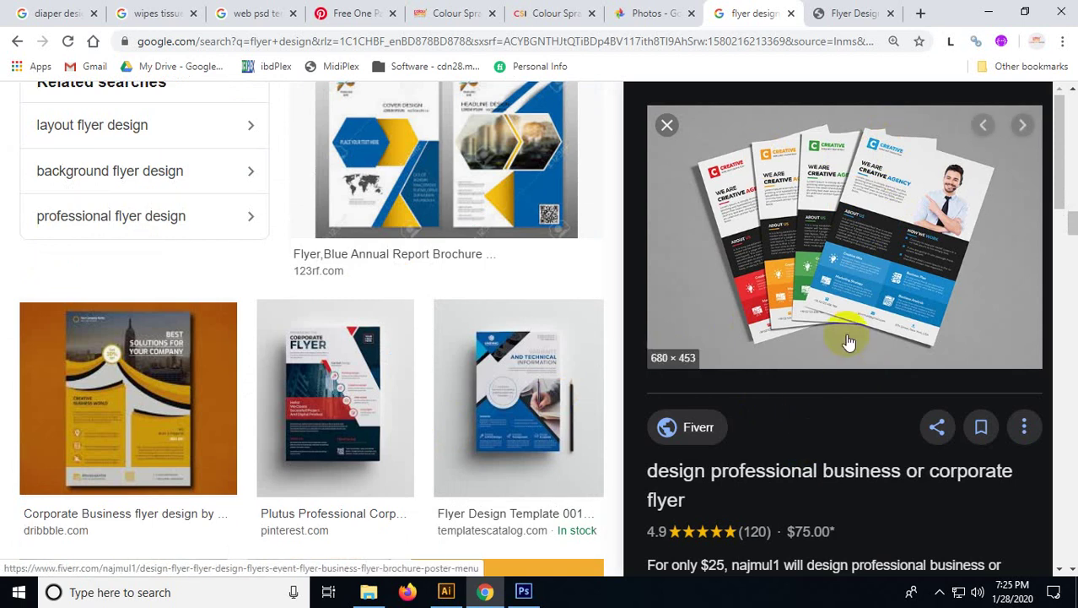
click(823, 184)
click(680, 14)
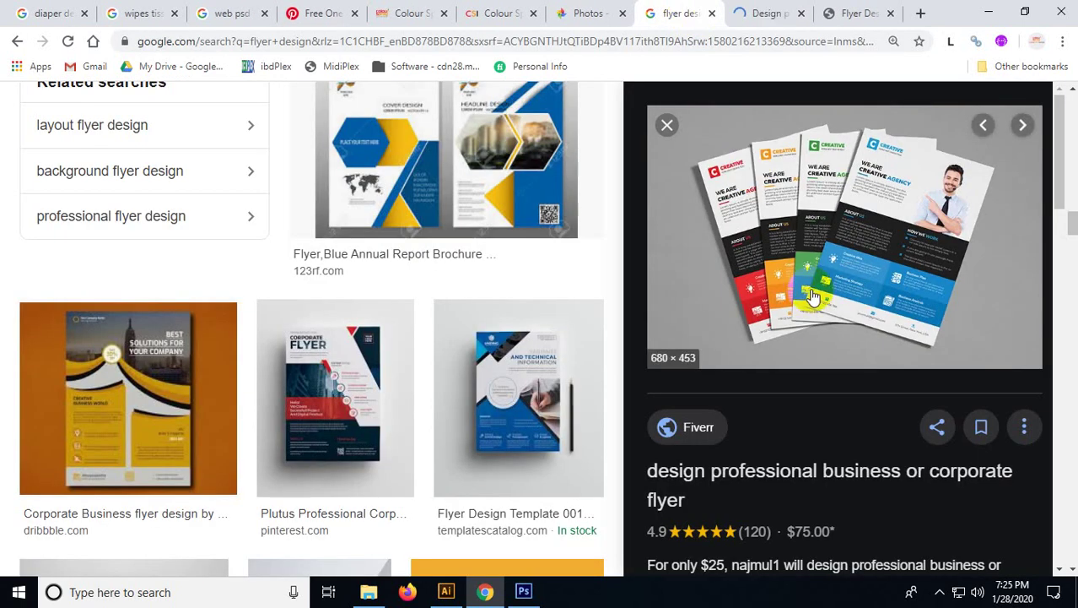